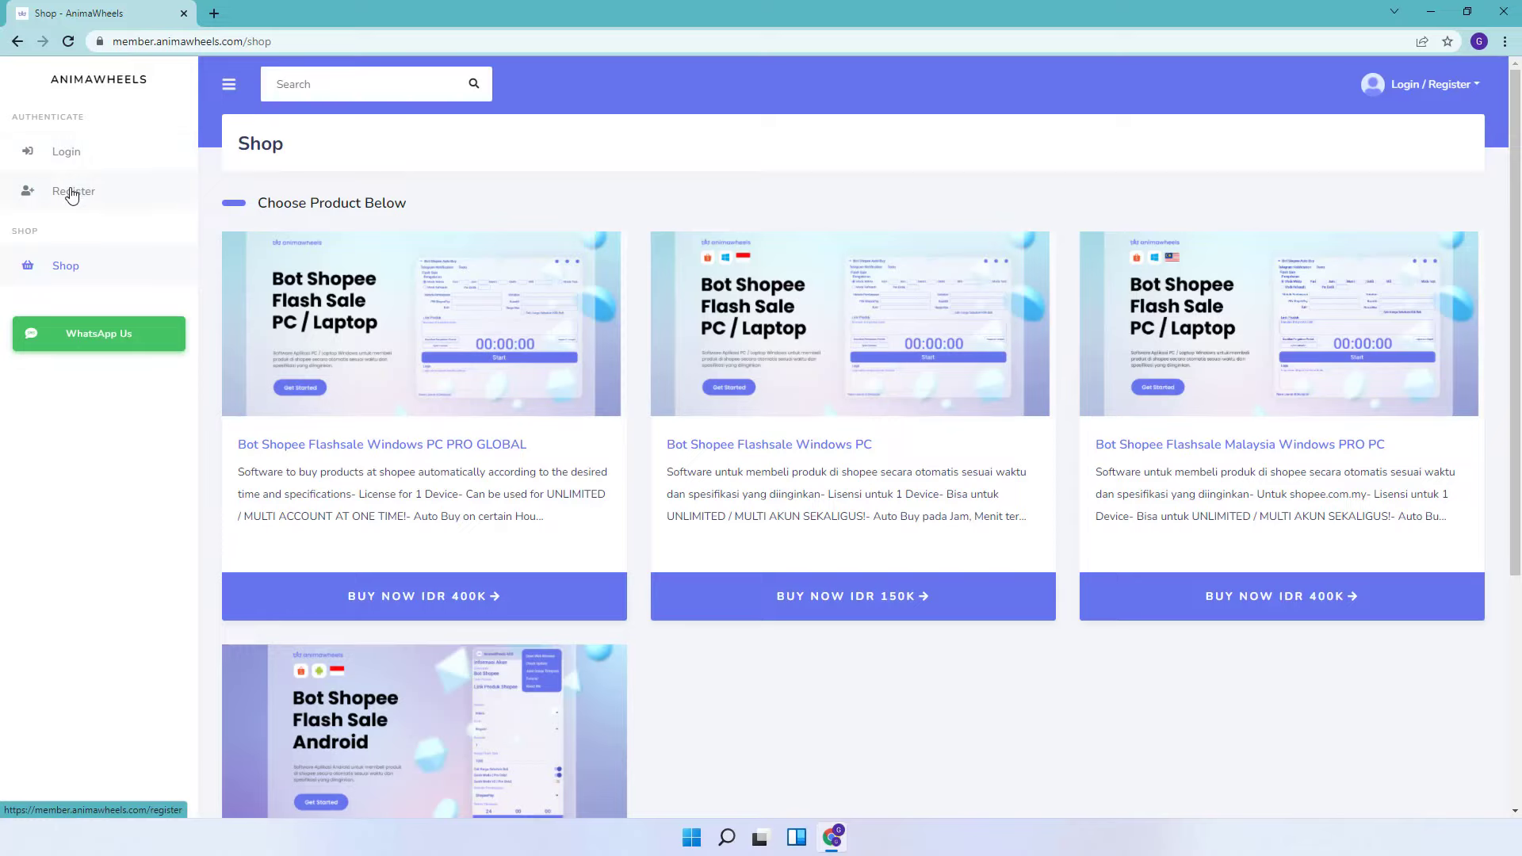
# - Sign in to the AnimaWheels member site with the autofilled credentials and dismiss the password warning
pyautogui.click(68, 197)
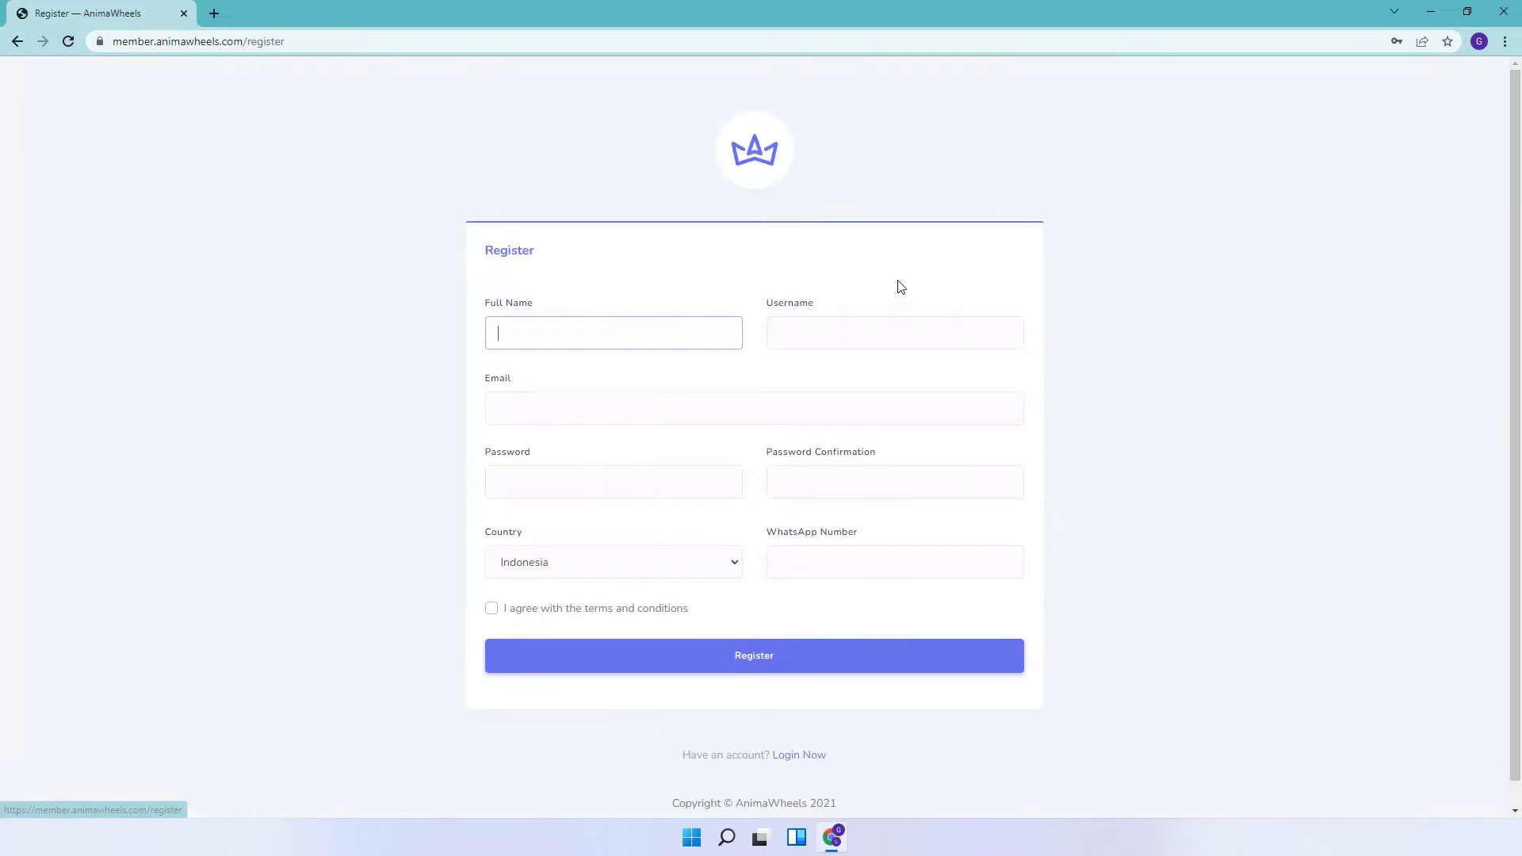
pyautogui.click(819, 757)
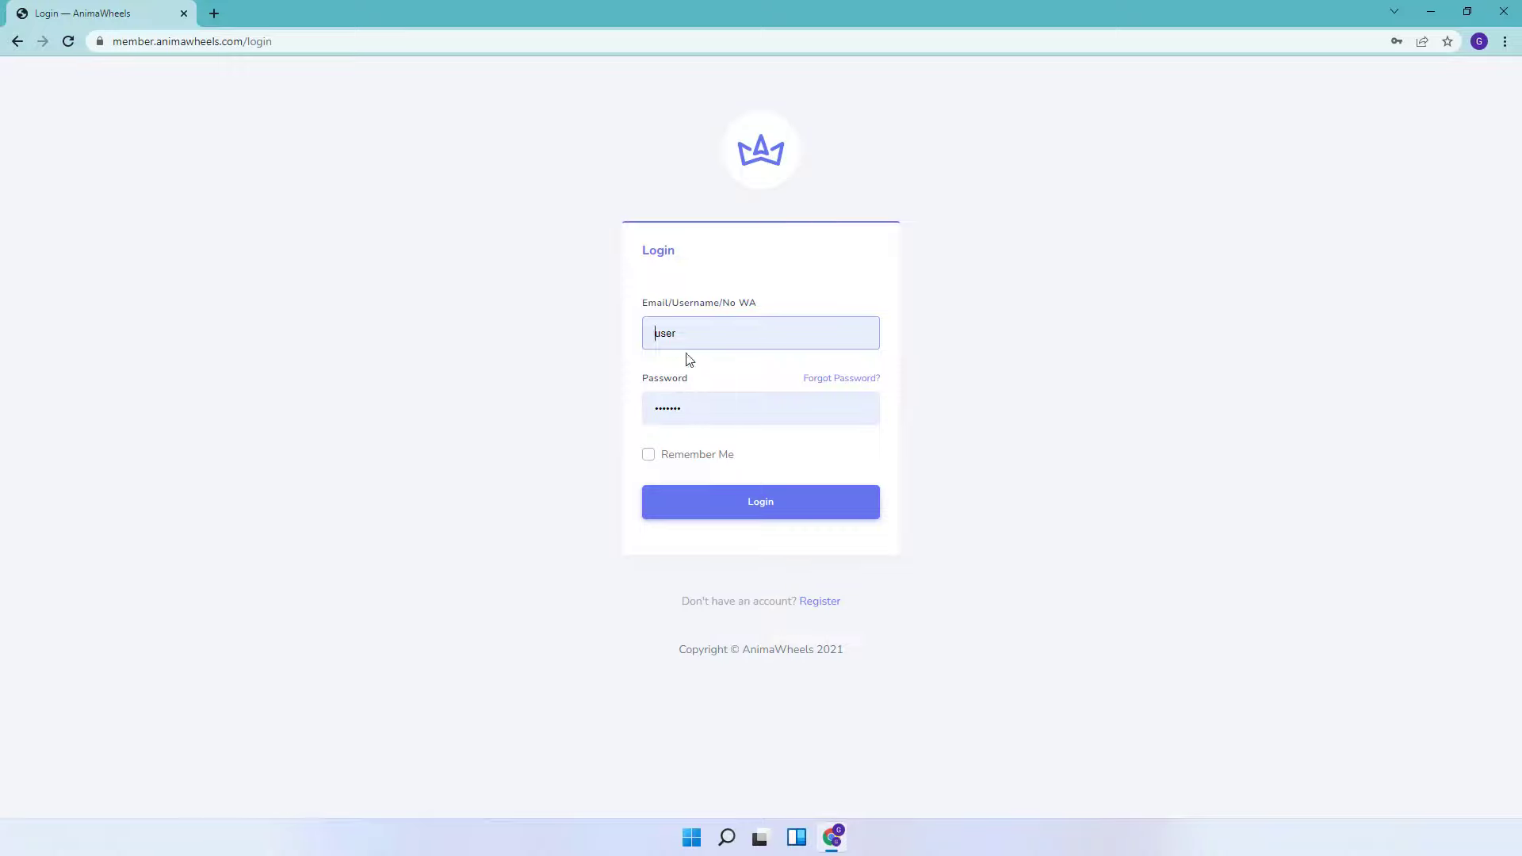
pyautogui.click(704, 500)
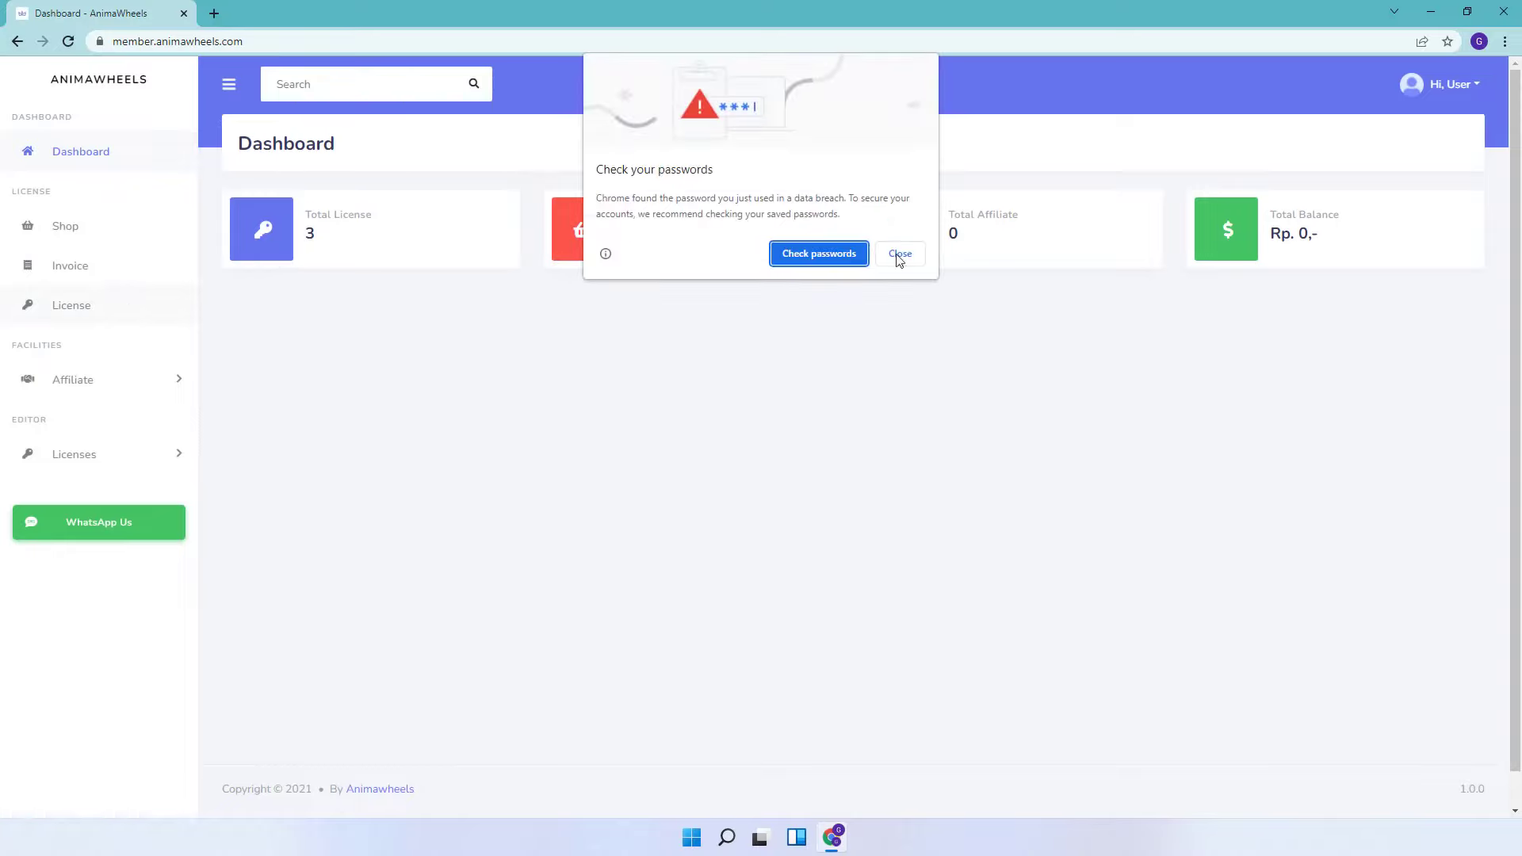
pyautogui.click(899, 255)
# - Download bot_shopee_v3.2.0.0.zip for Bot Shopee Flashsale Windows PC from the Licenses page
pyautogui.click(106, 307)
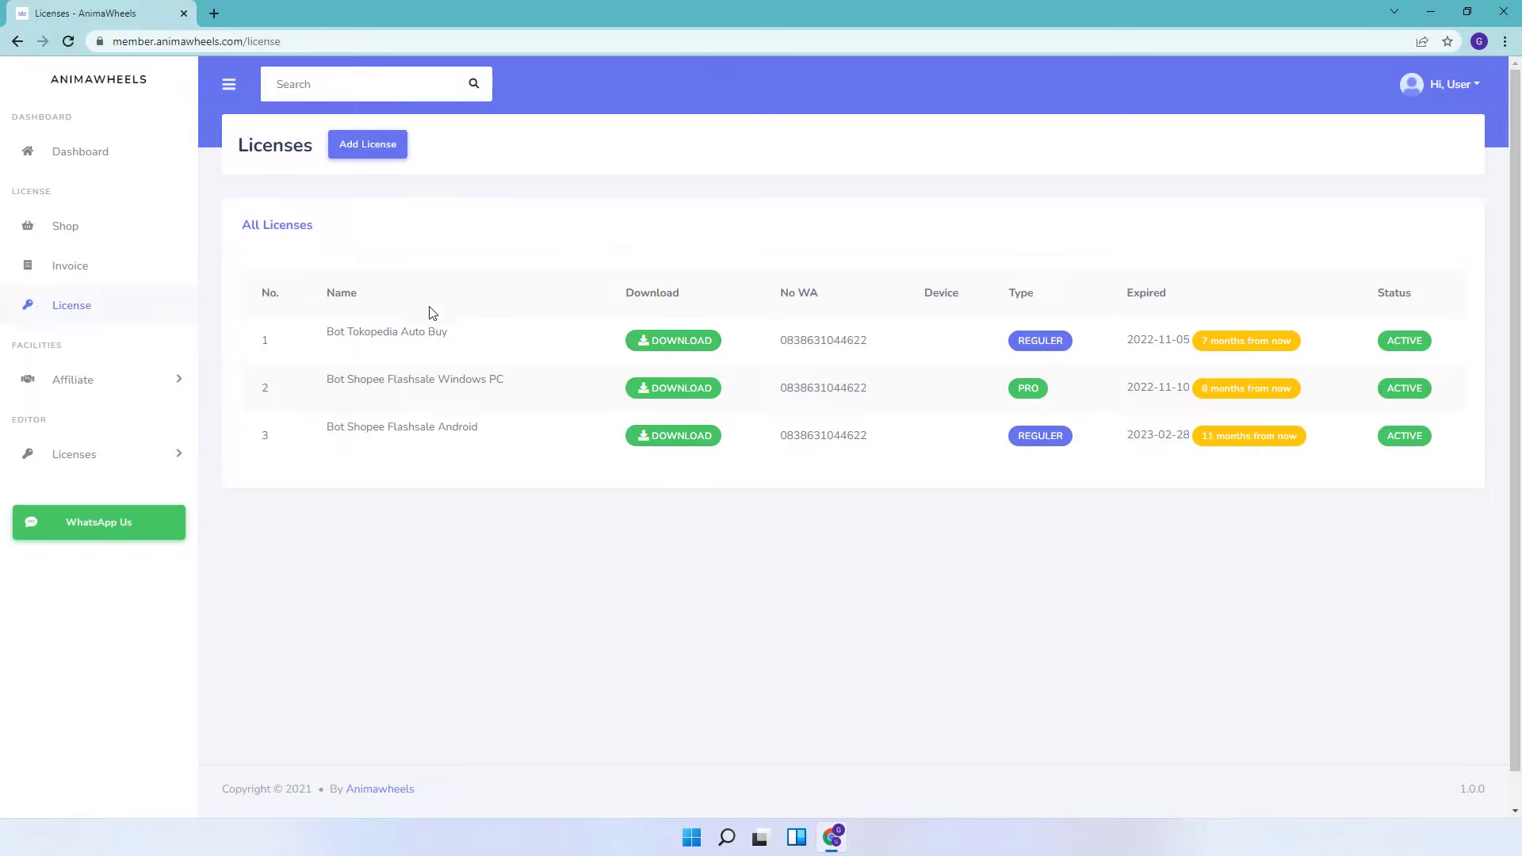
pyautogui.moveTo(377, 378)
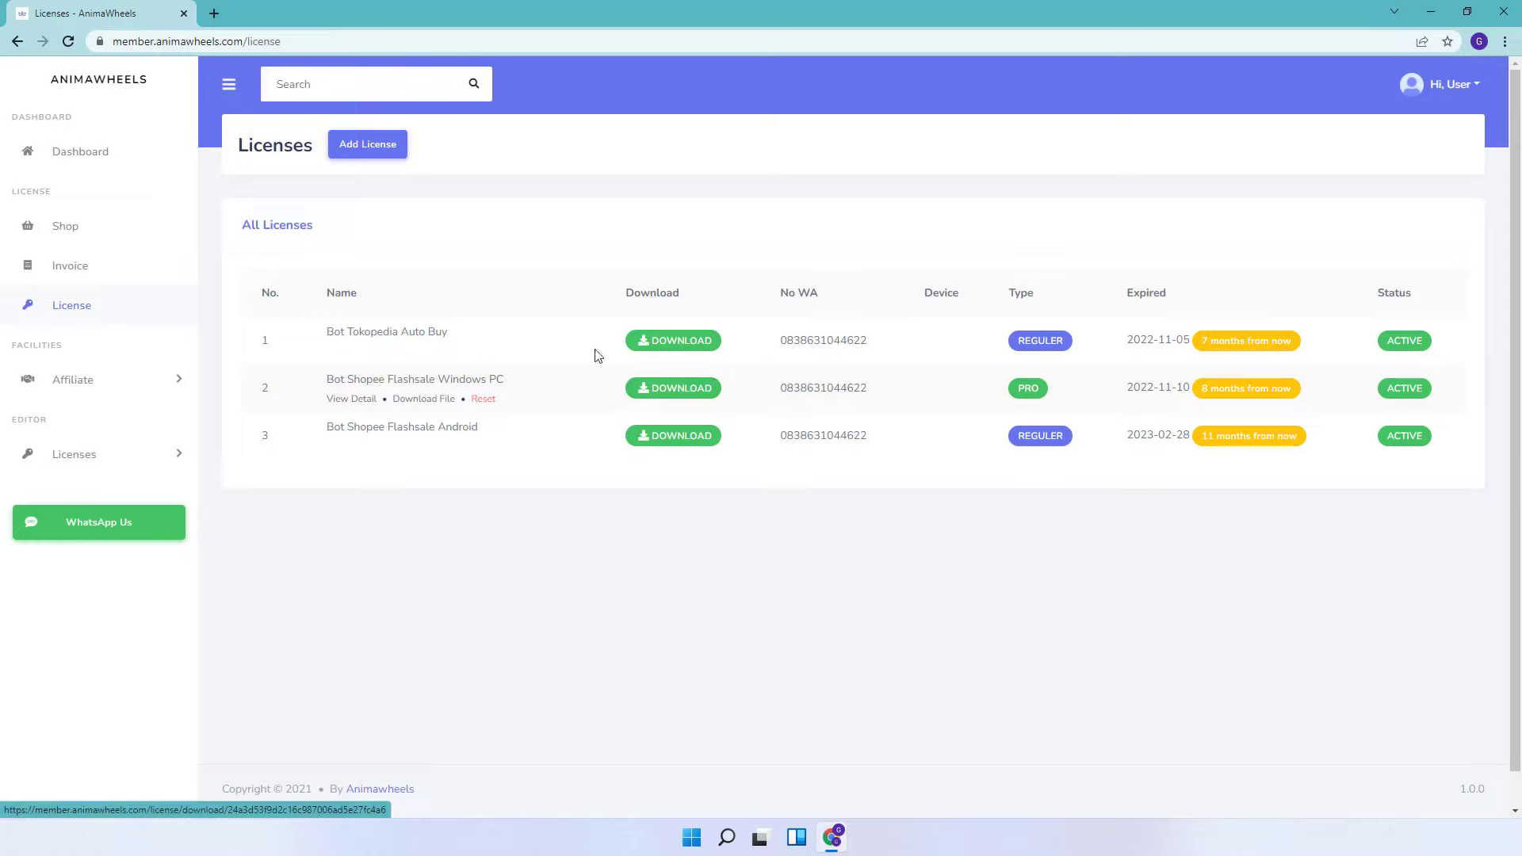
pyautogui.moveTo(844, 363)
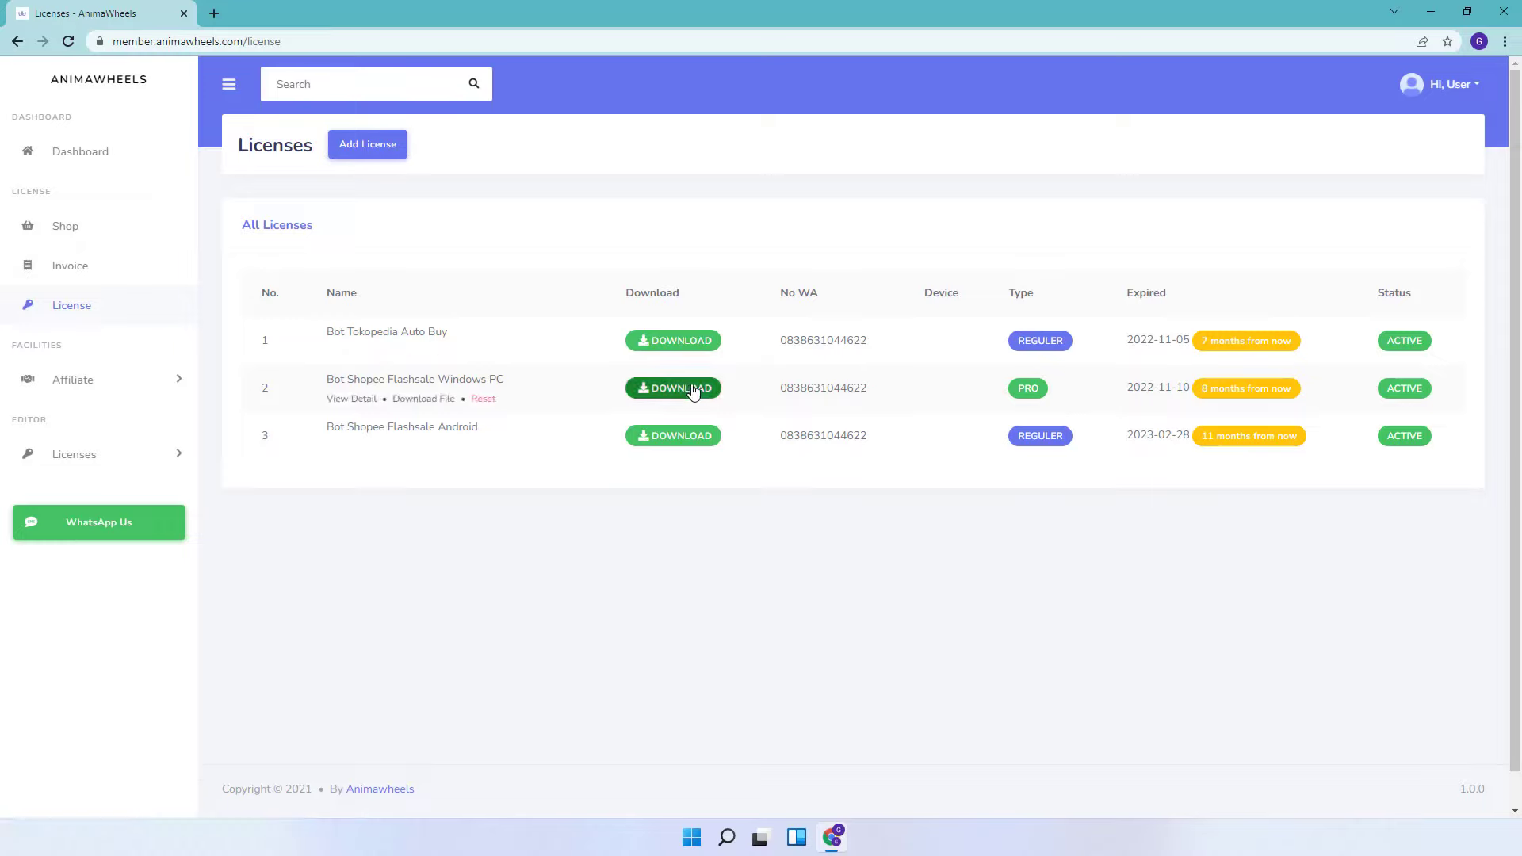
pyautogui.click(690, 390)
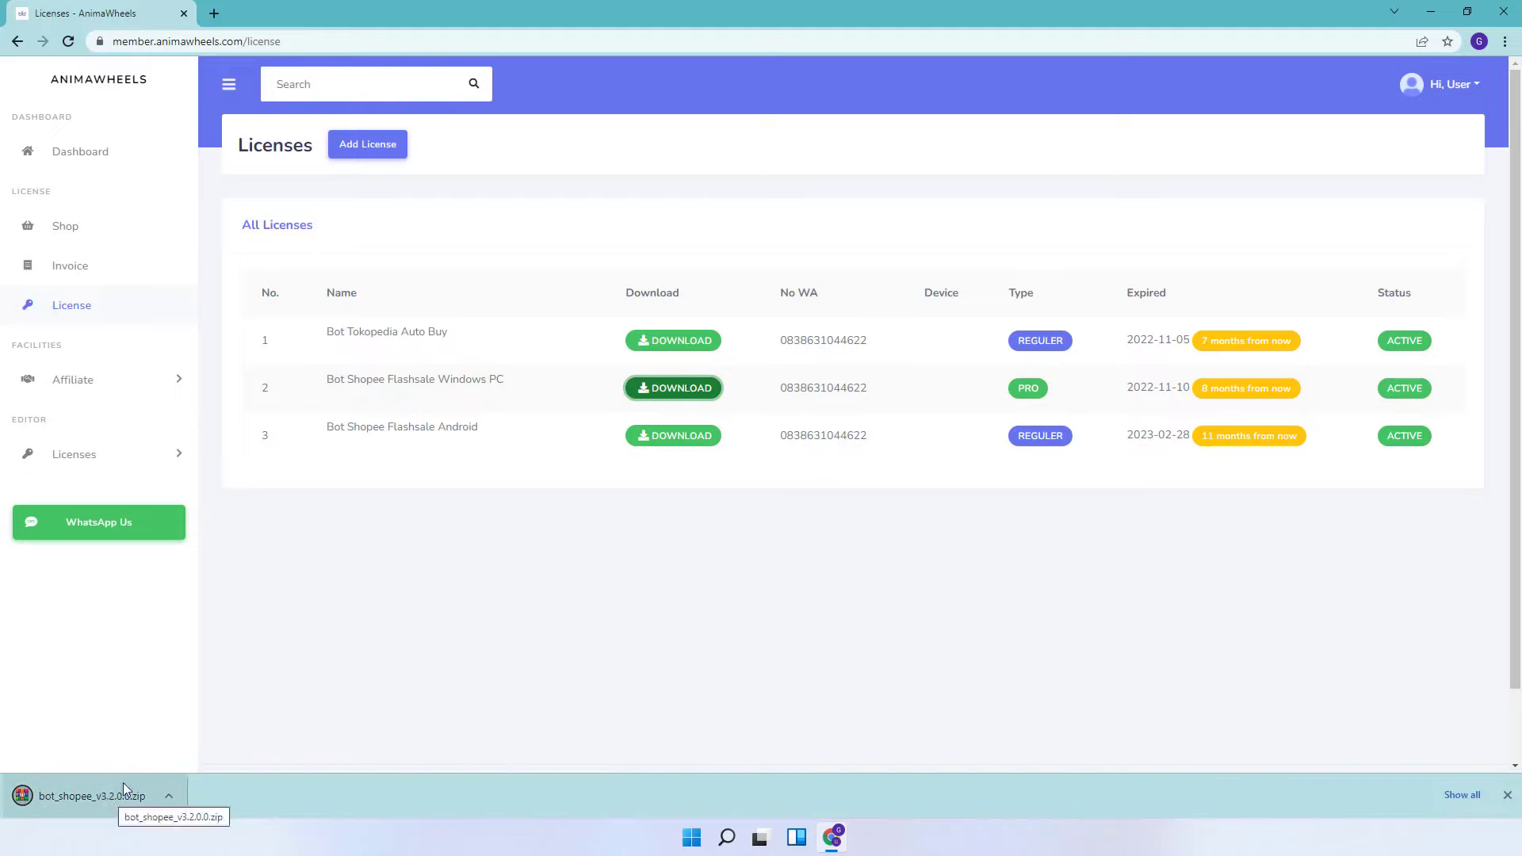
# - Move the downloaded bot_shopee_v3.2.0.0.zip from Chrome's download shelf onto the desktop
pyautogui.moveTo(606, 14); pyautogui.dragTo(838, 26)
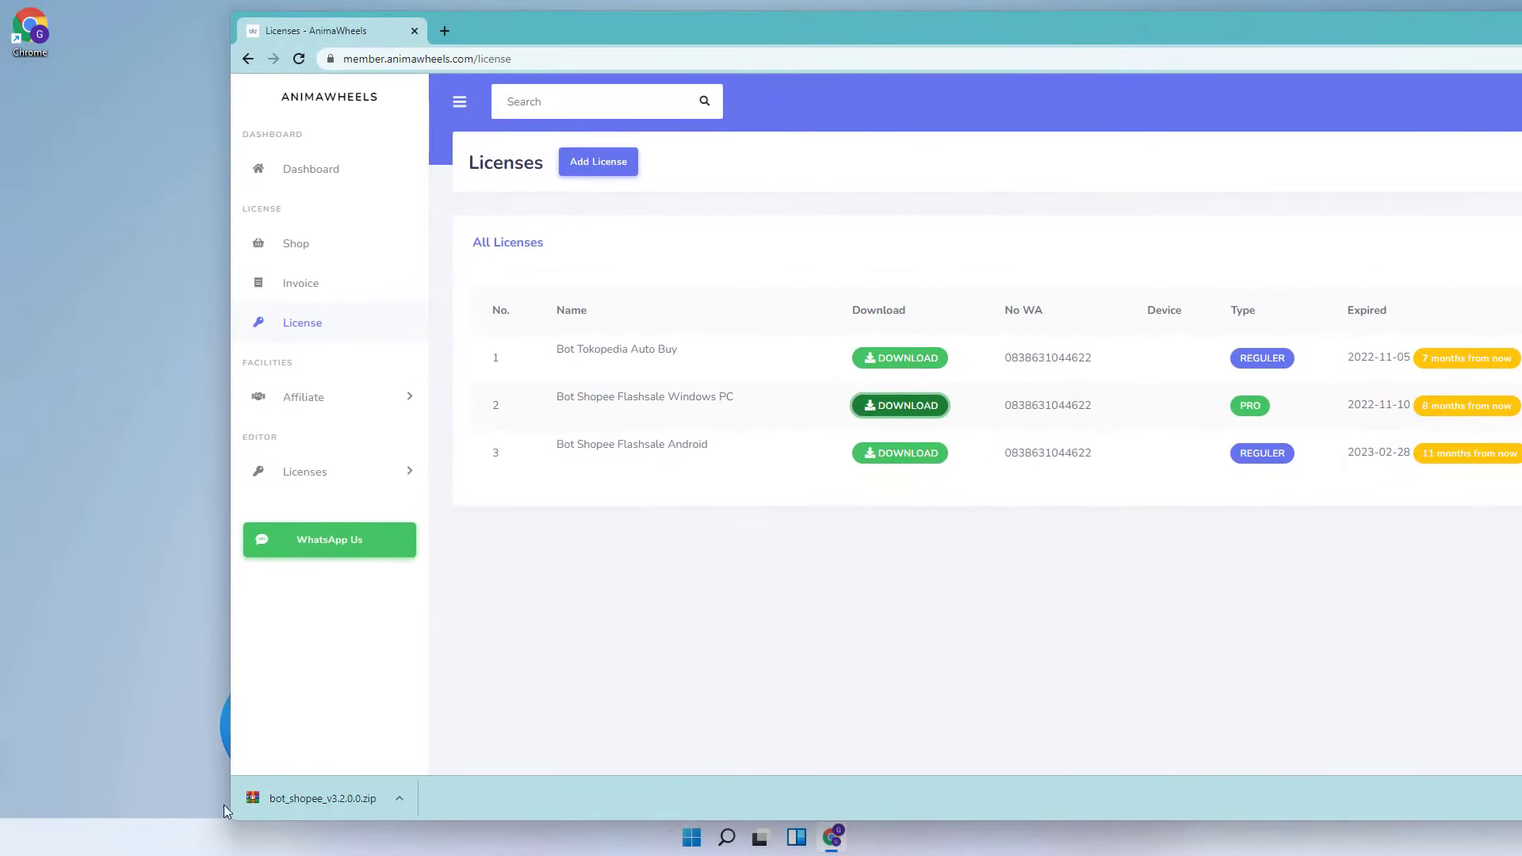
pyautogui.moveTo(325, 799); pyautogui.dragTo(35, 83)
pyautogui.press('super+d')
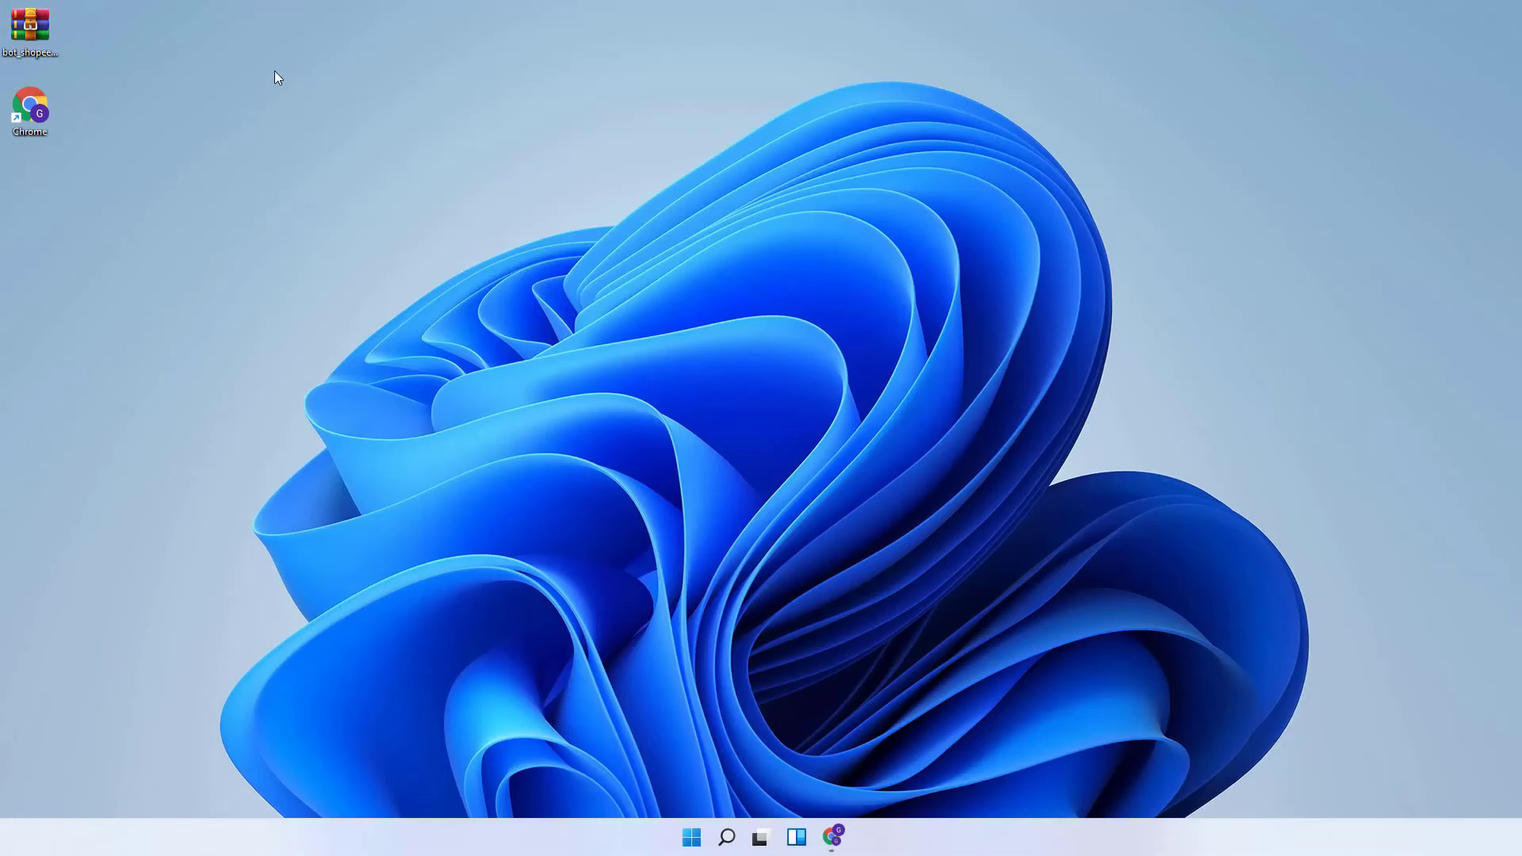
# - Extract the zip to a bot_shopee_v3.2.0.0 folder, place it beside the zip, and open it
pyautogui.rightClick(26, 30)
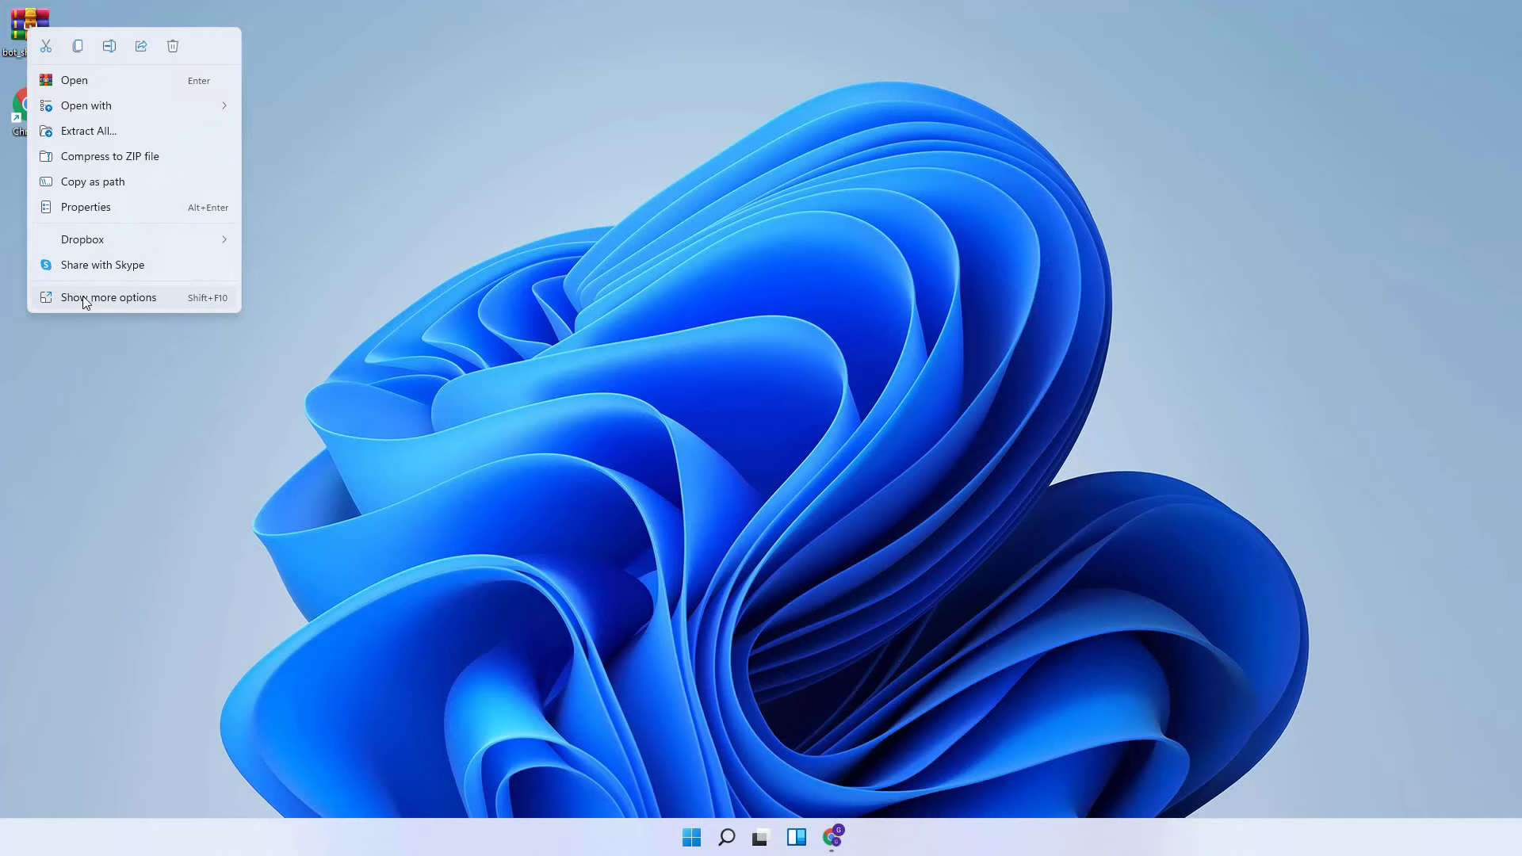
pyautogui.click(83, 298)
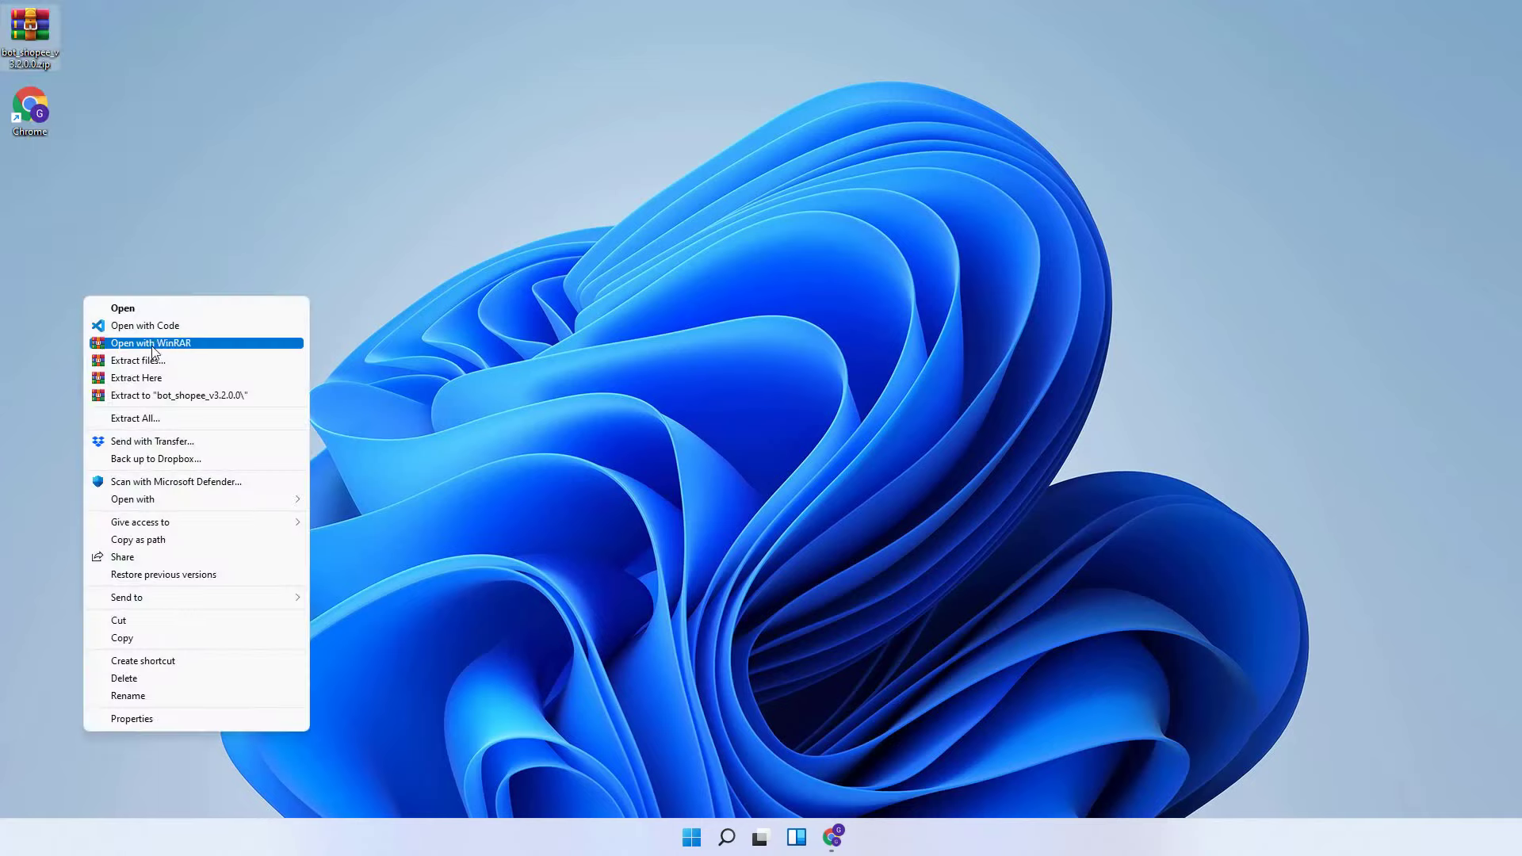
pyautogui.click(161, 397)
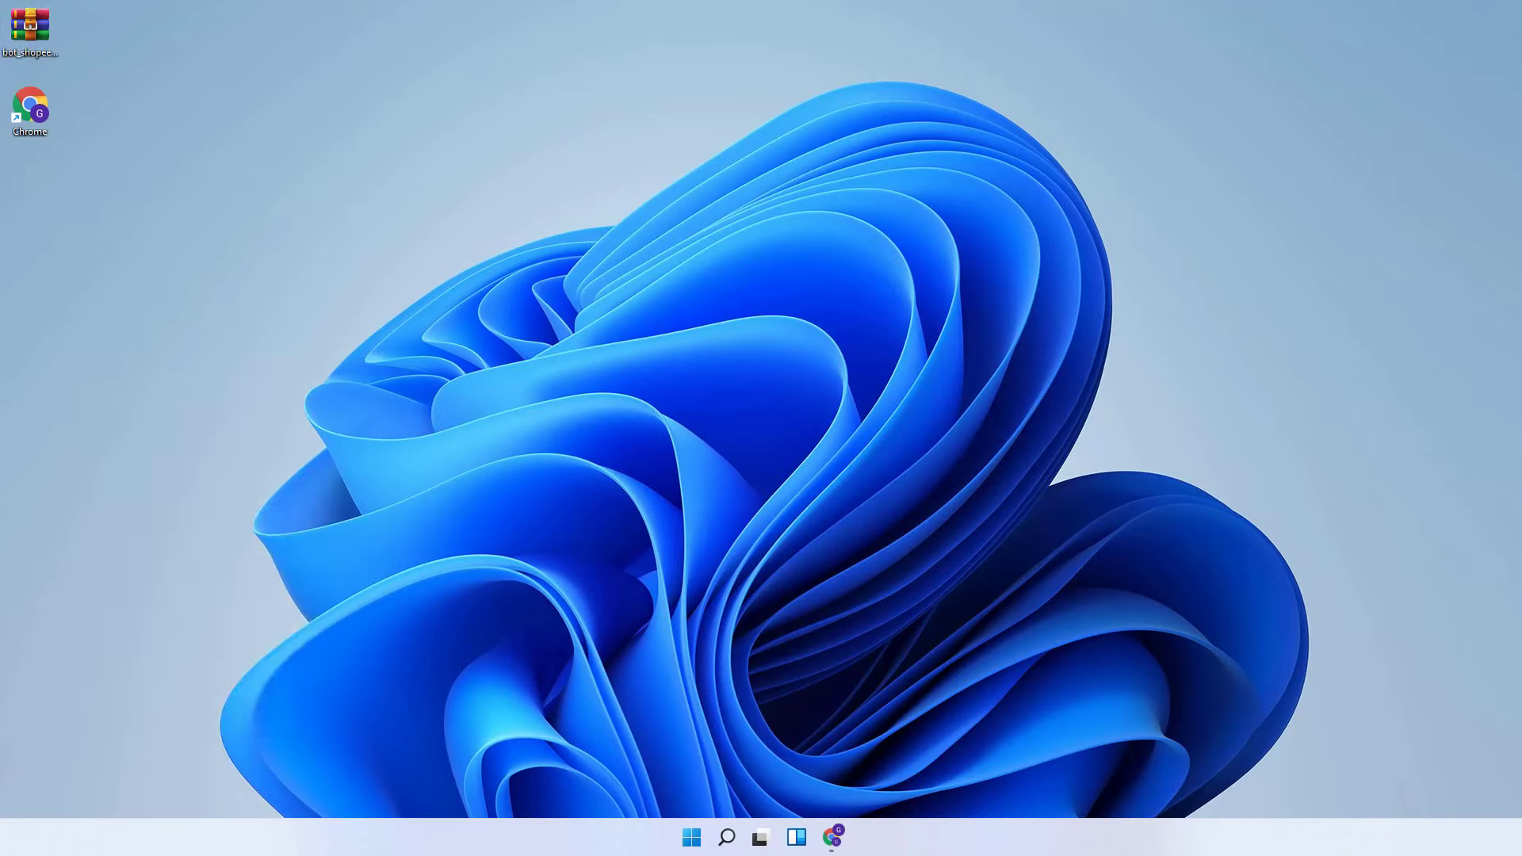
pyautogui.moveTo(876, 242); pyautogui.dragTo(117, 154)
pyautogui.moveTo(117, 17); pyautogui.dragTo(117, 17)
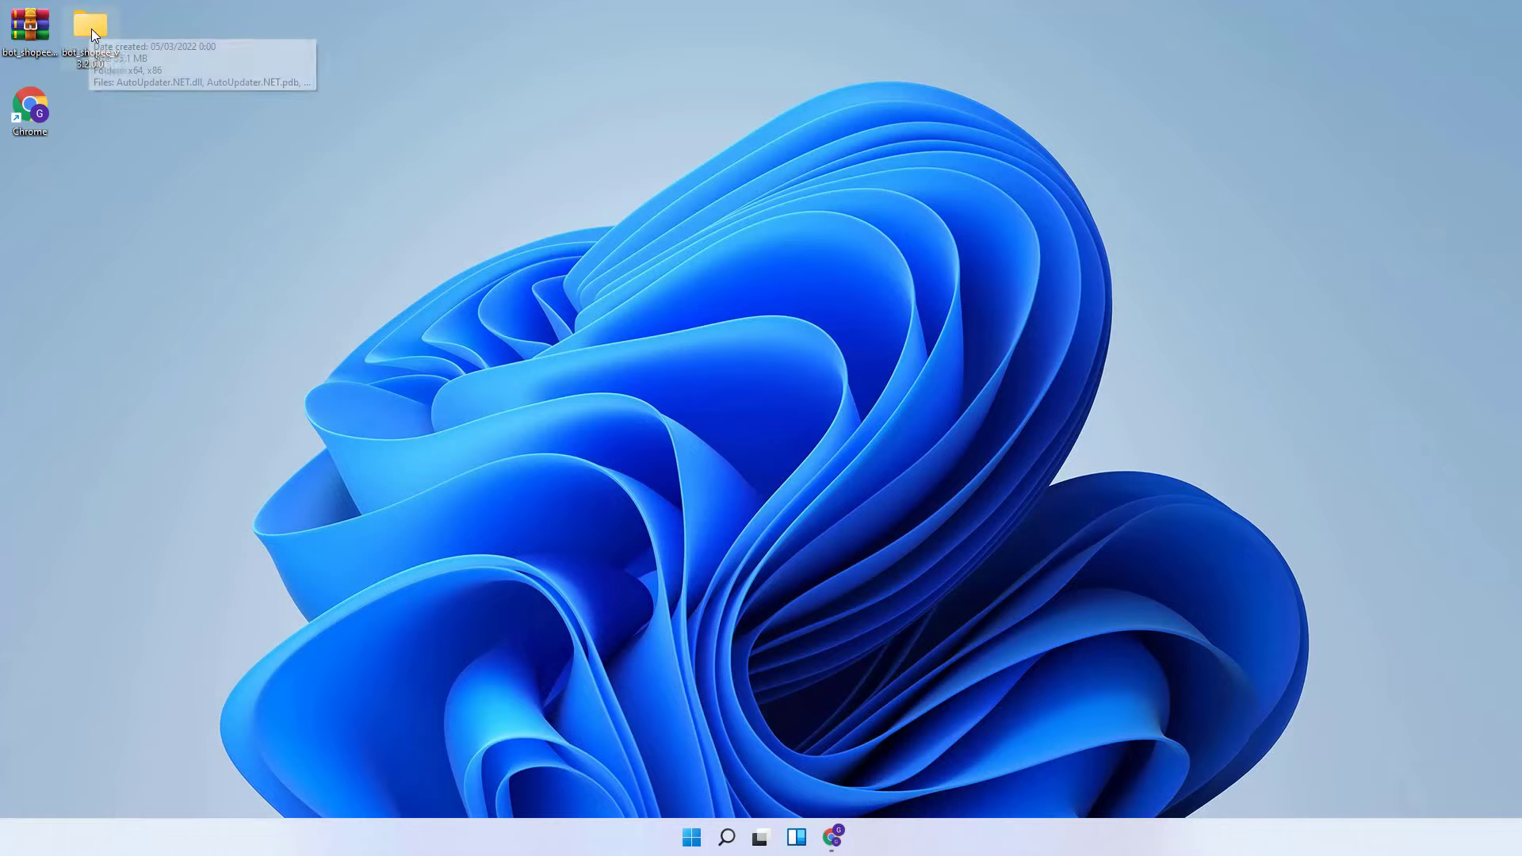
pyautogui.doubleClick(92, 29)
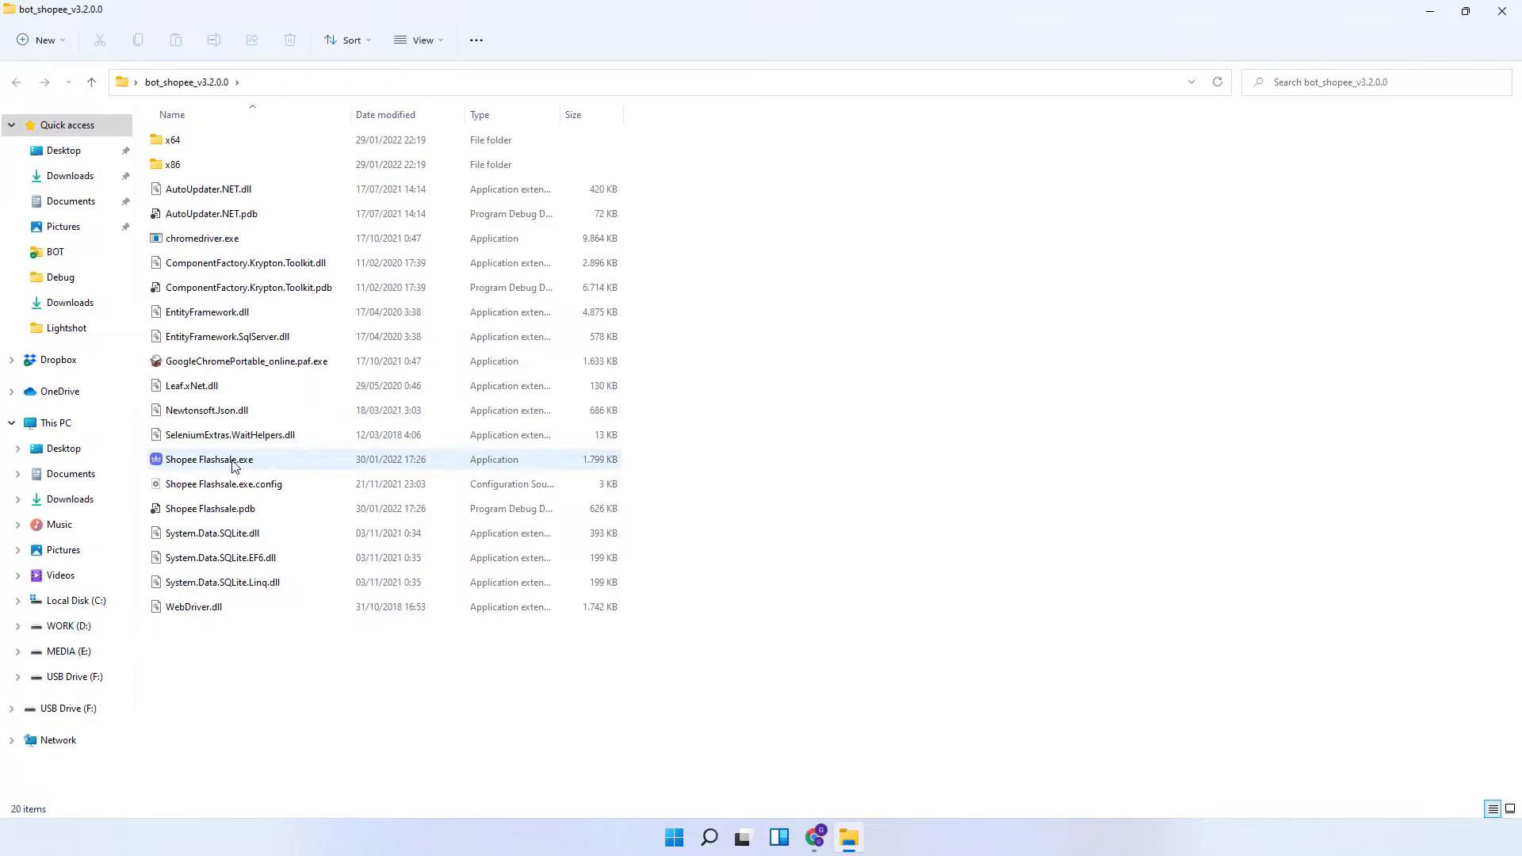
# - Launch Shopee Flashsale.exe and log into the bot with username and password
pyautogui.moveTo(234, 468)
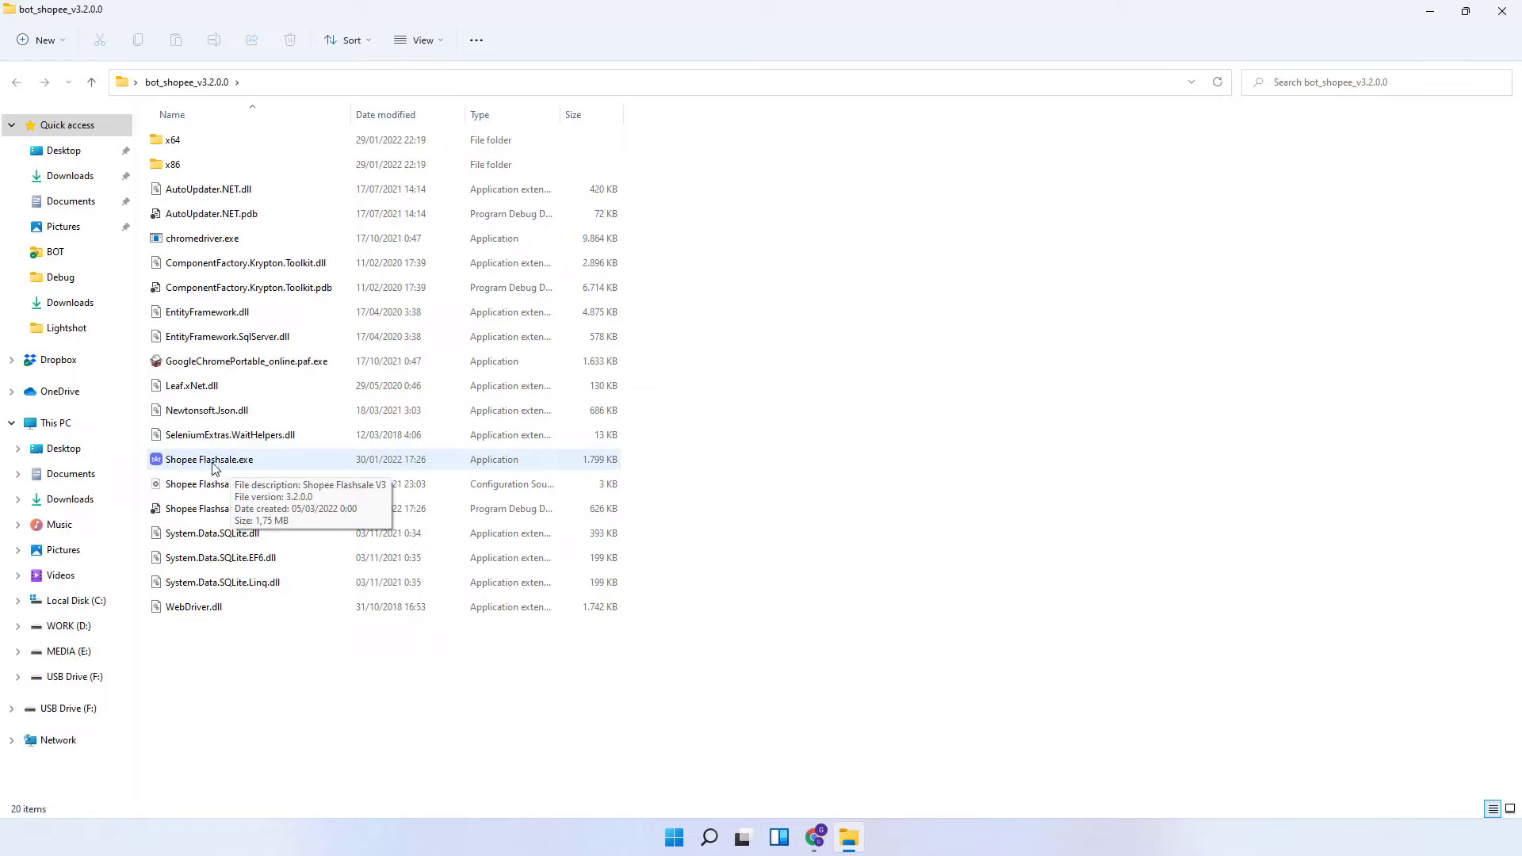
pyautogui.doubleClick(166, 466)
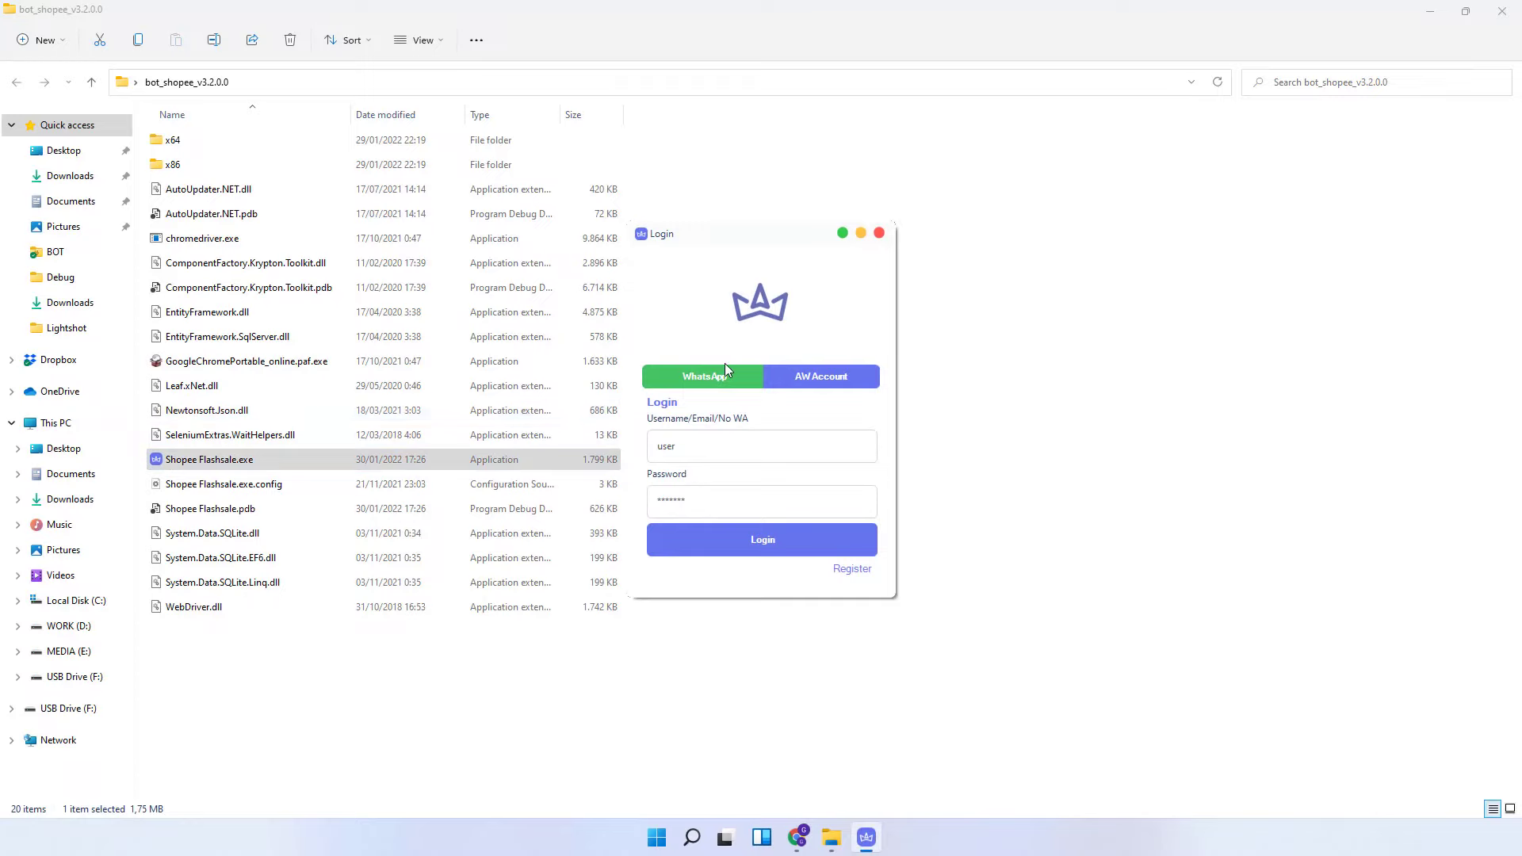
pyautogui.click(724, 385)
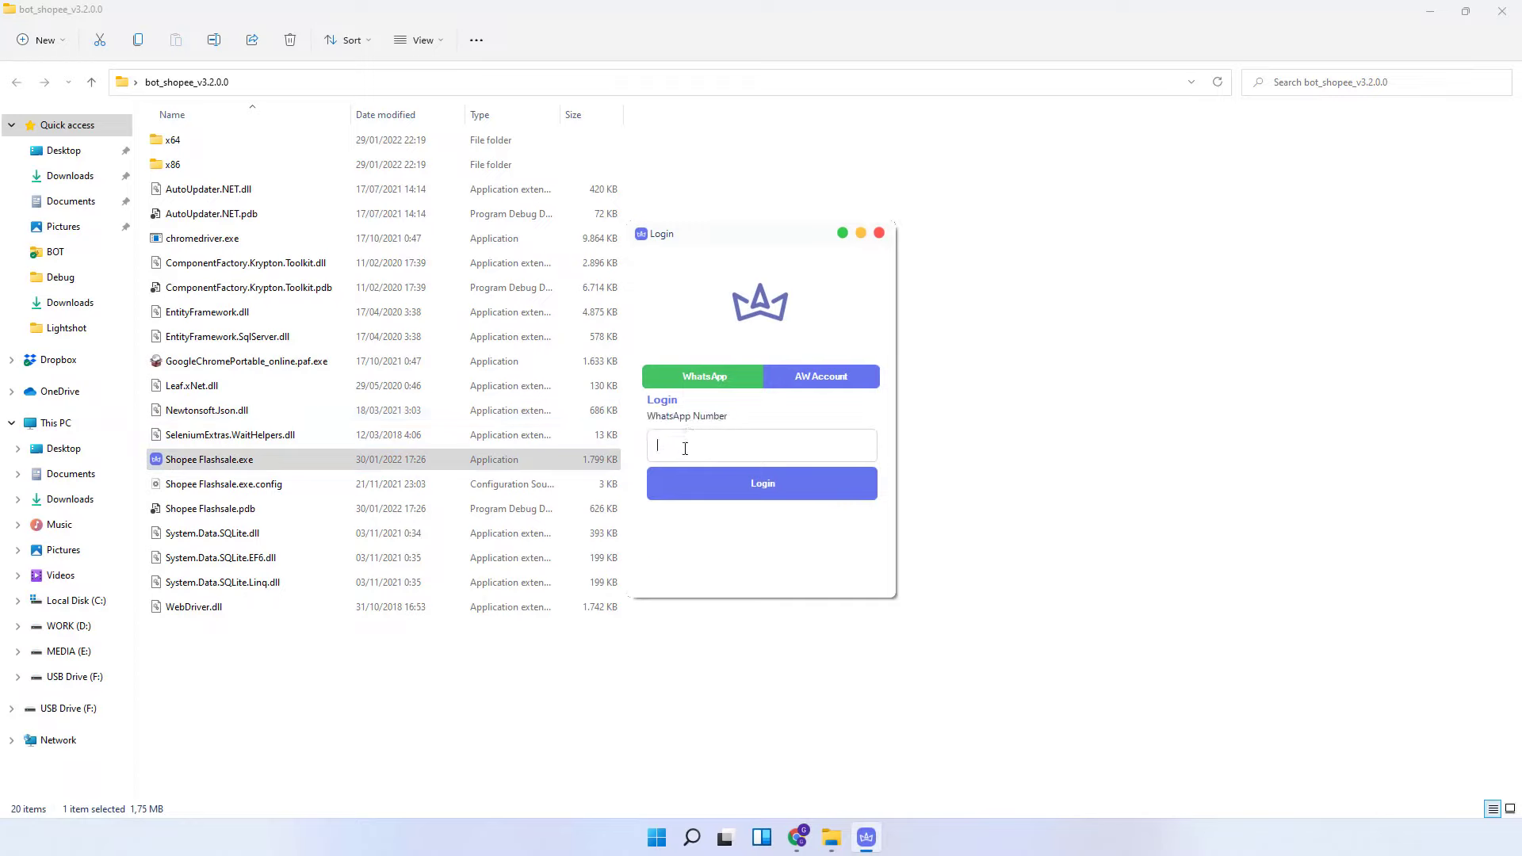
pyautogui.click(811, 382)
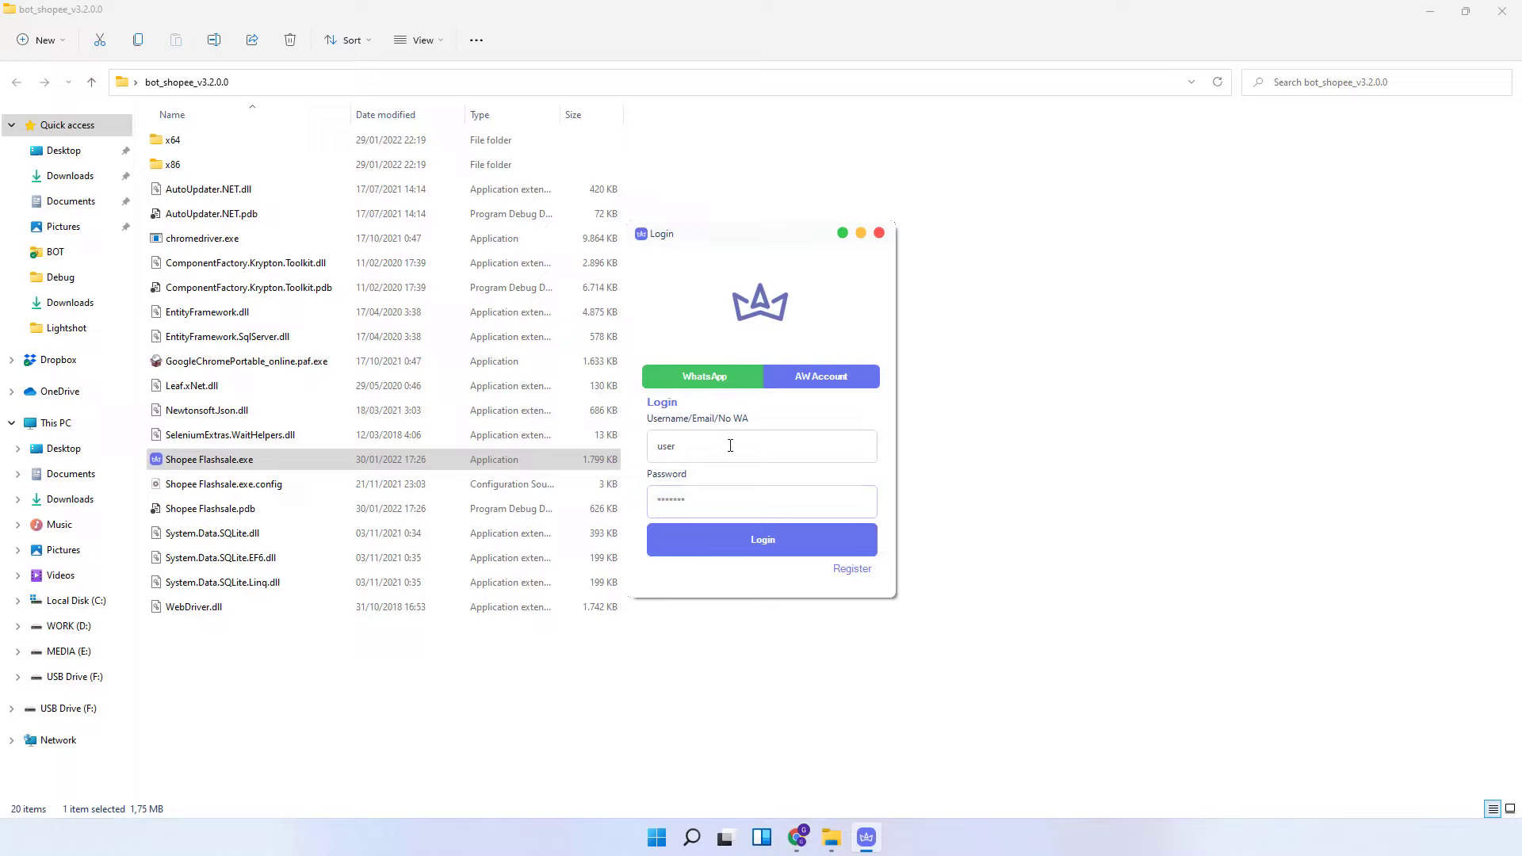
pyautogui.click(718, 540)
# - In AW Account Manager, add an account via Web Browser login and accept installing Chrome Portable
pyautogui.click(868, 840)
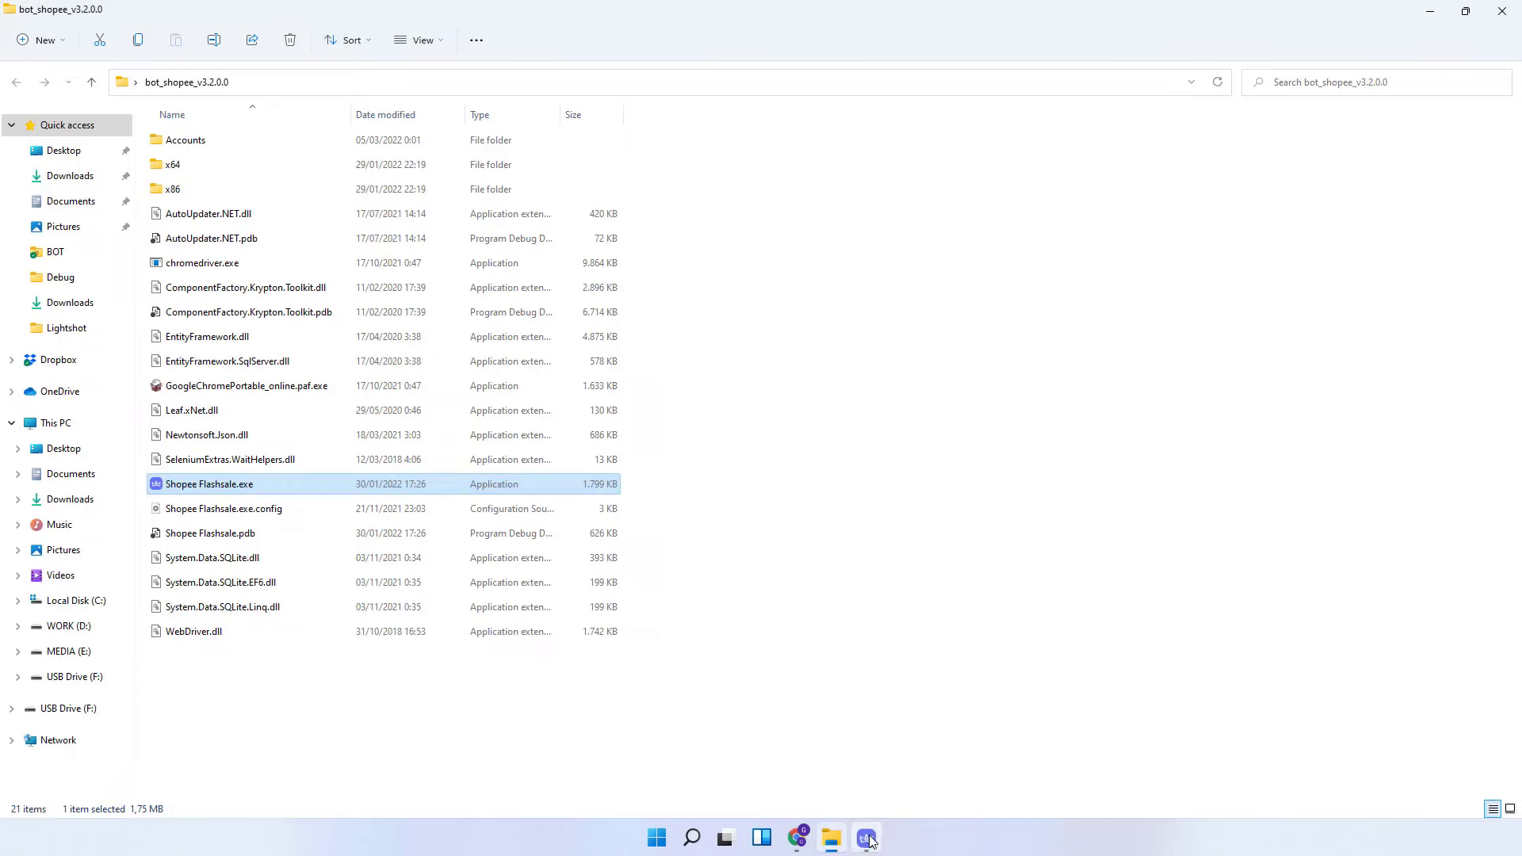
pyautogui.click(868, 839)
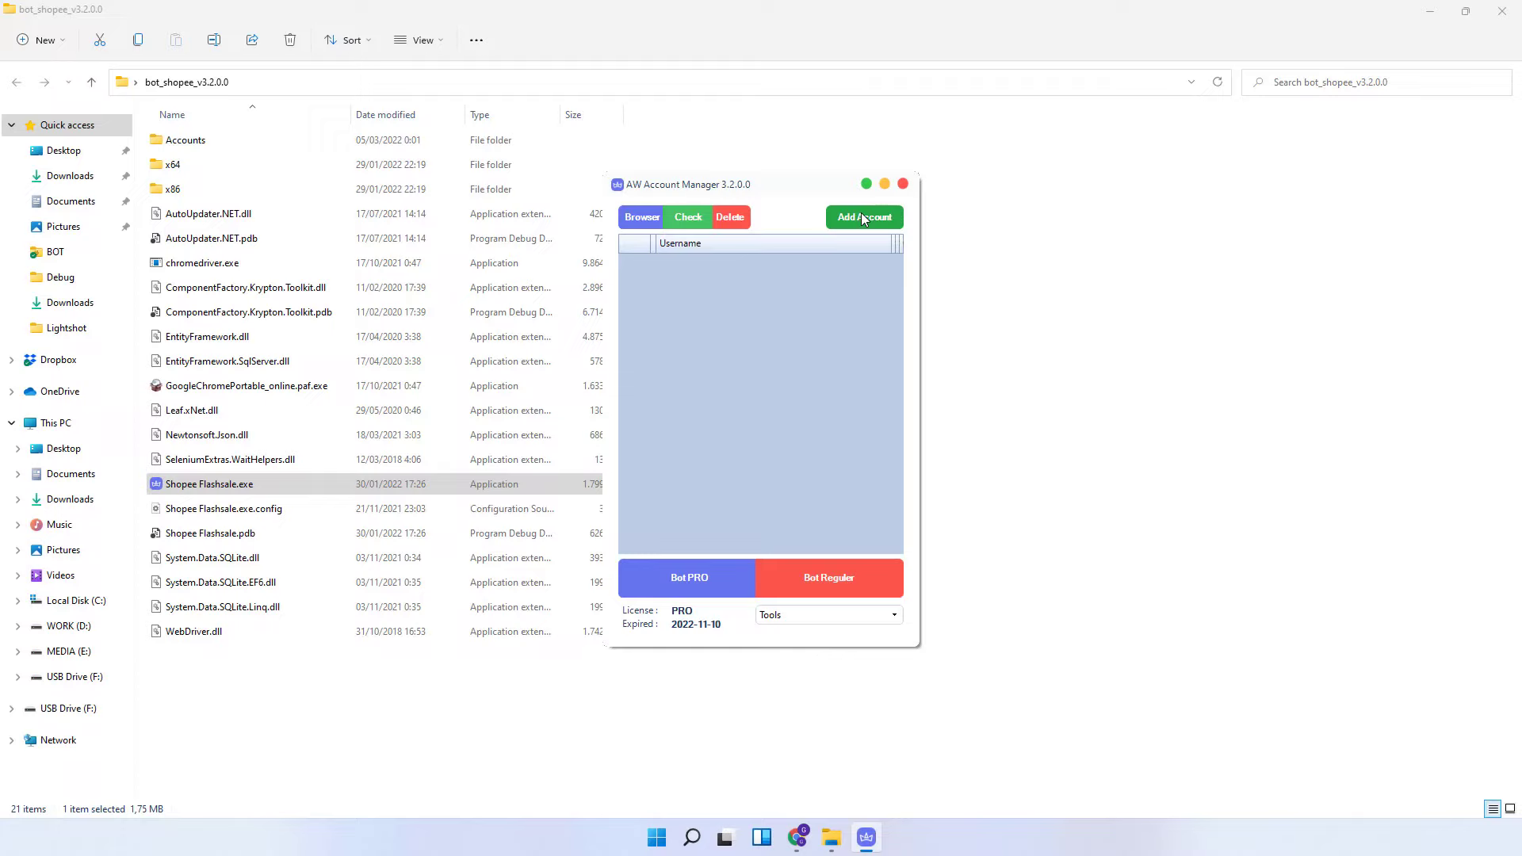
pyautogui.click(863, 219)
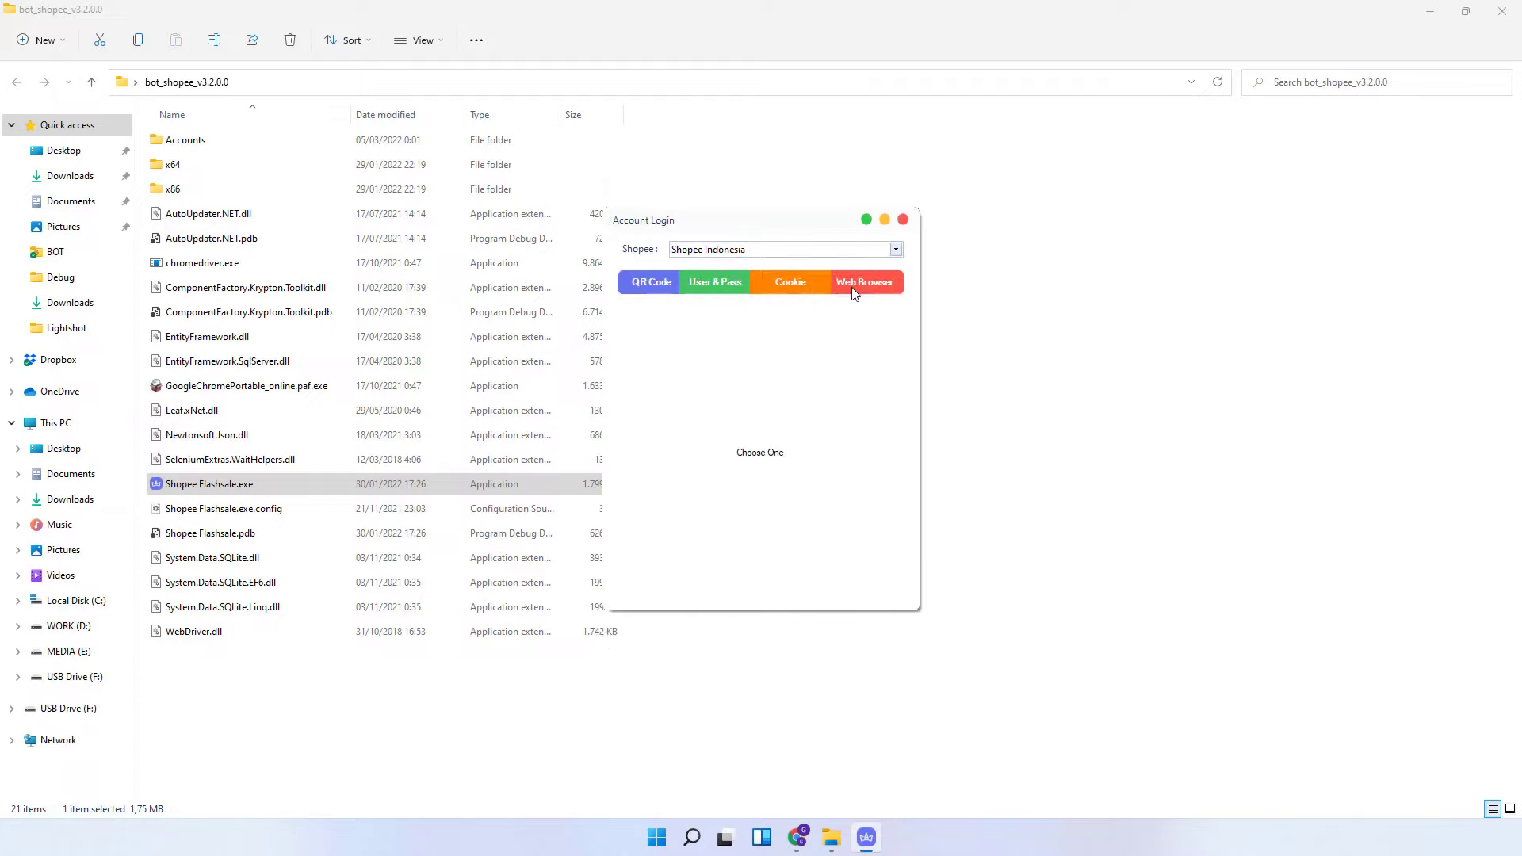
pyautogui.click(857, 286)
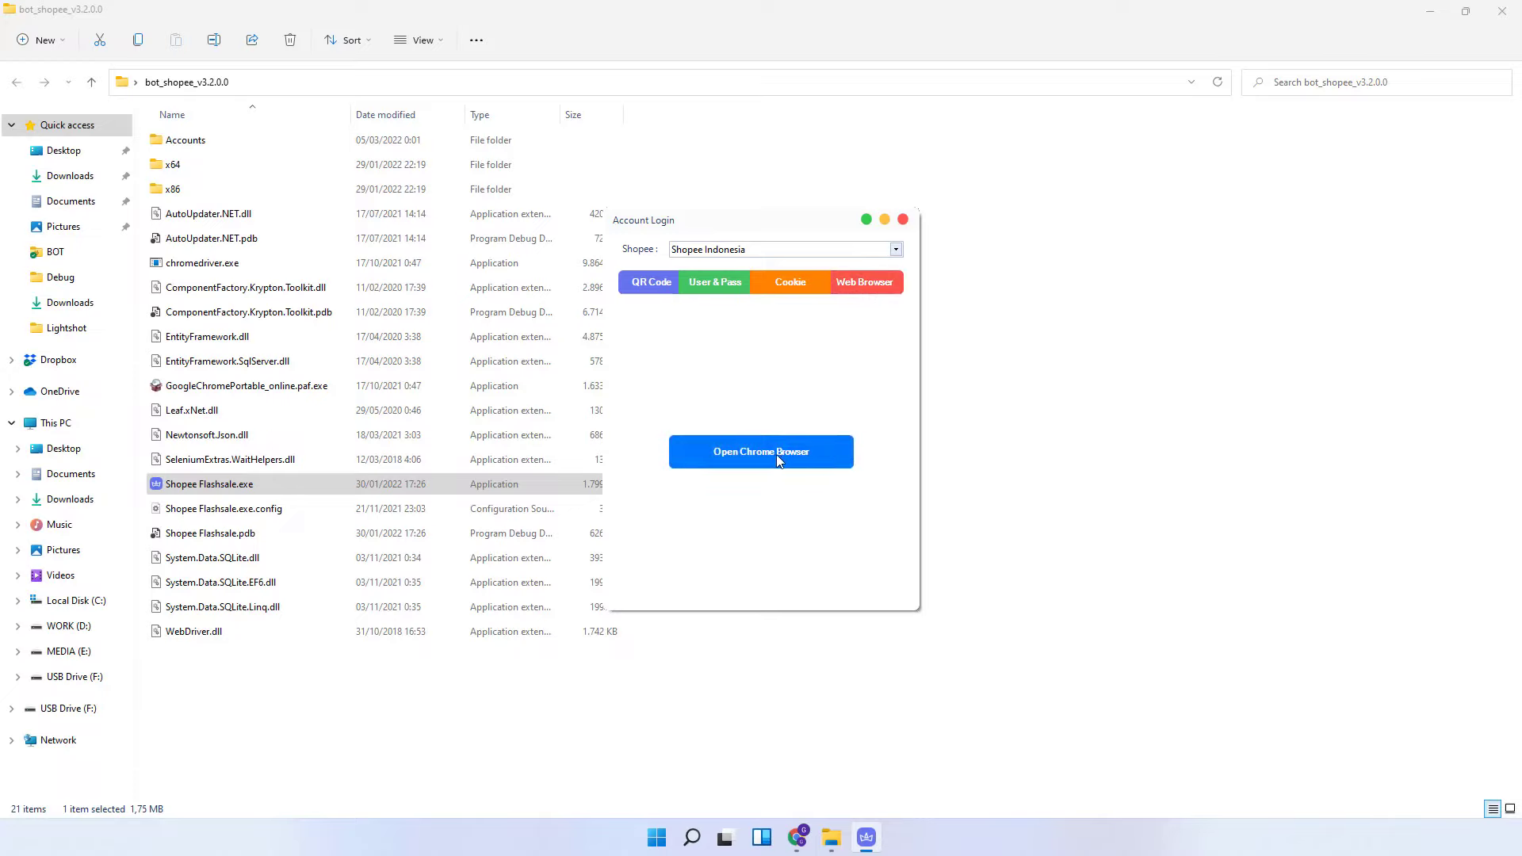
pyautogui.click(778, 454)
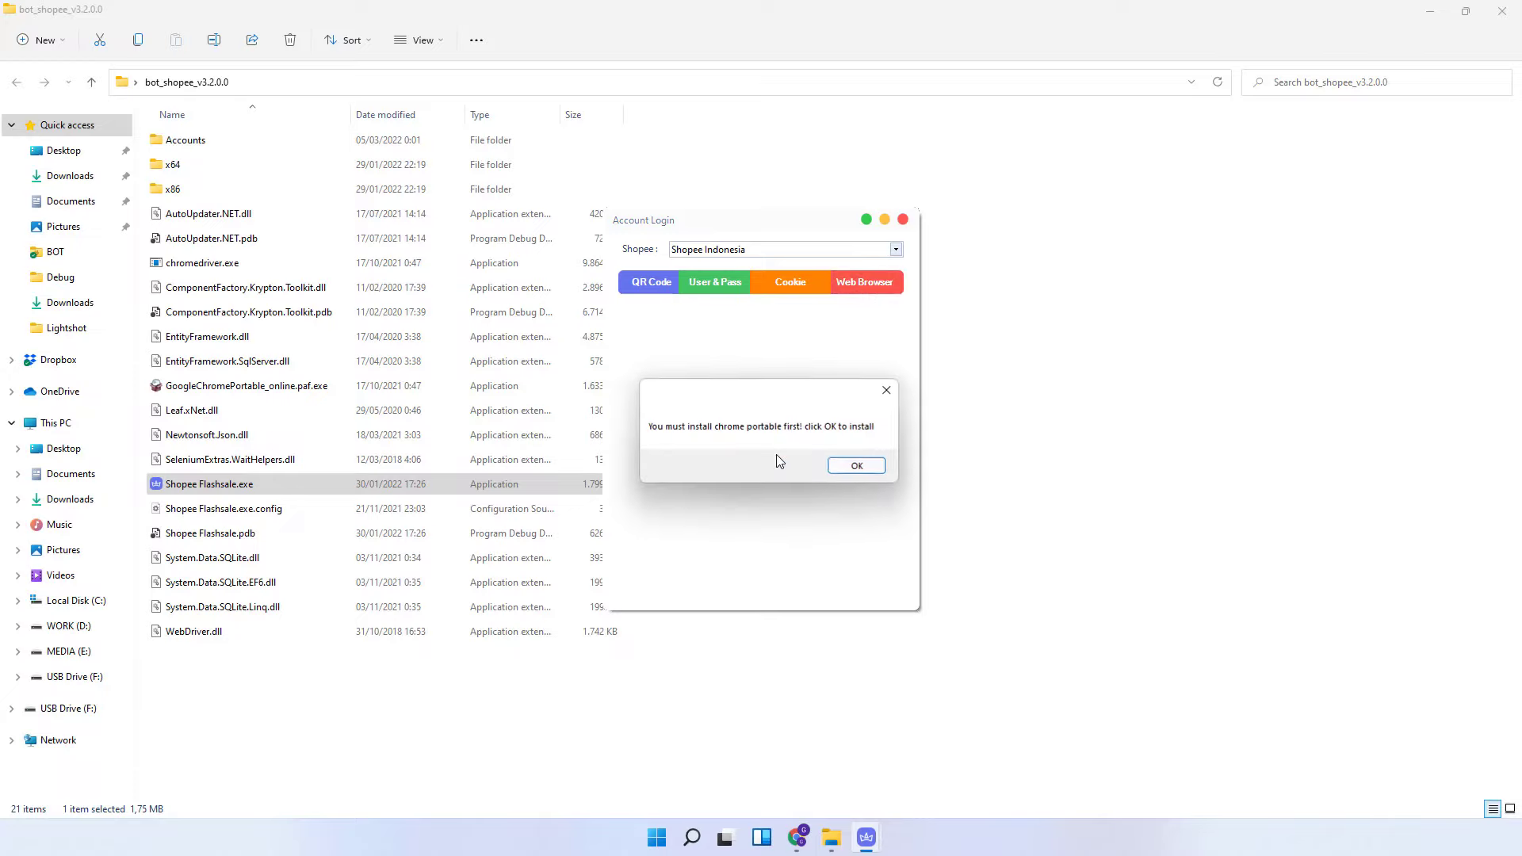
pyautogui.click(857, 467)
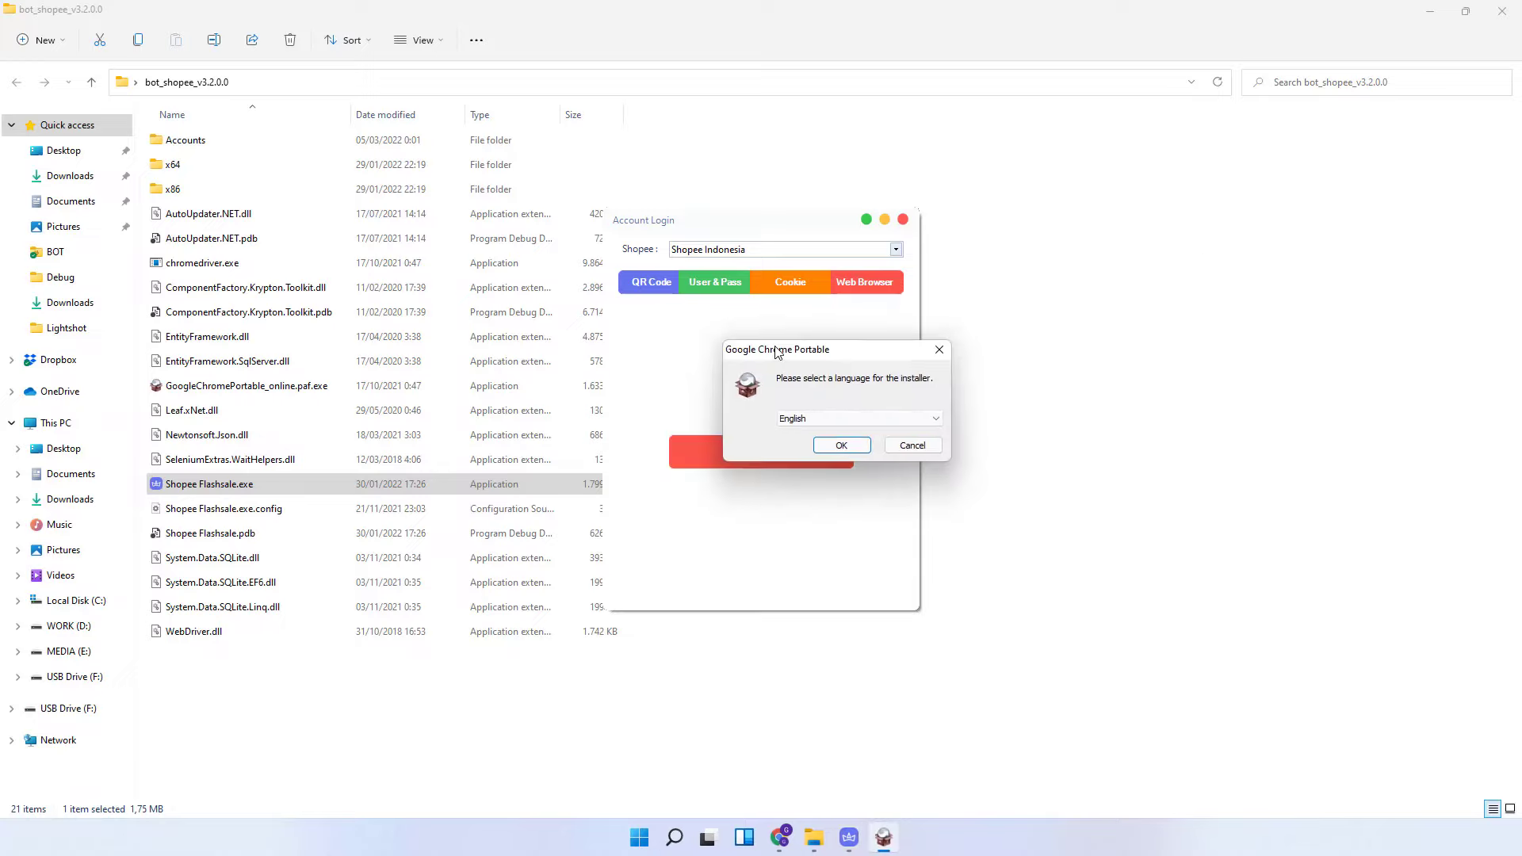
# - Install Google Chrome Portable in English to the proposed location, accepting the licence, then finish
pyautogui.click(830, 446)
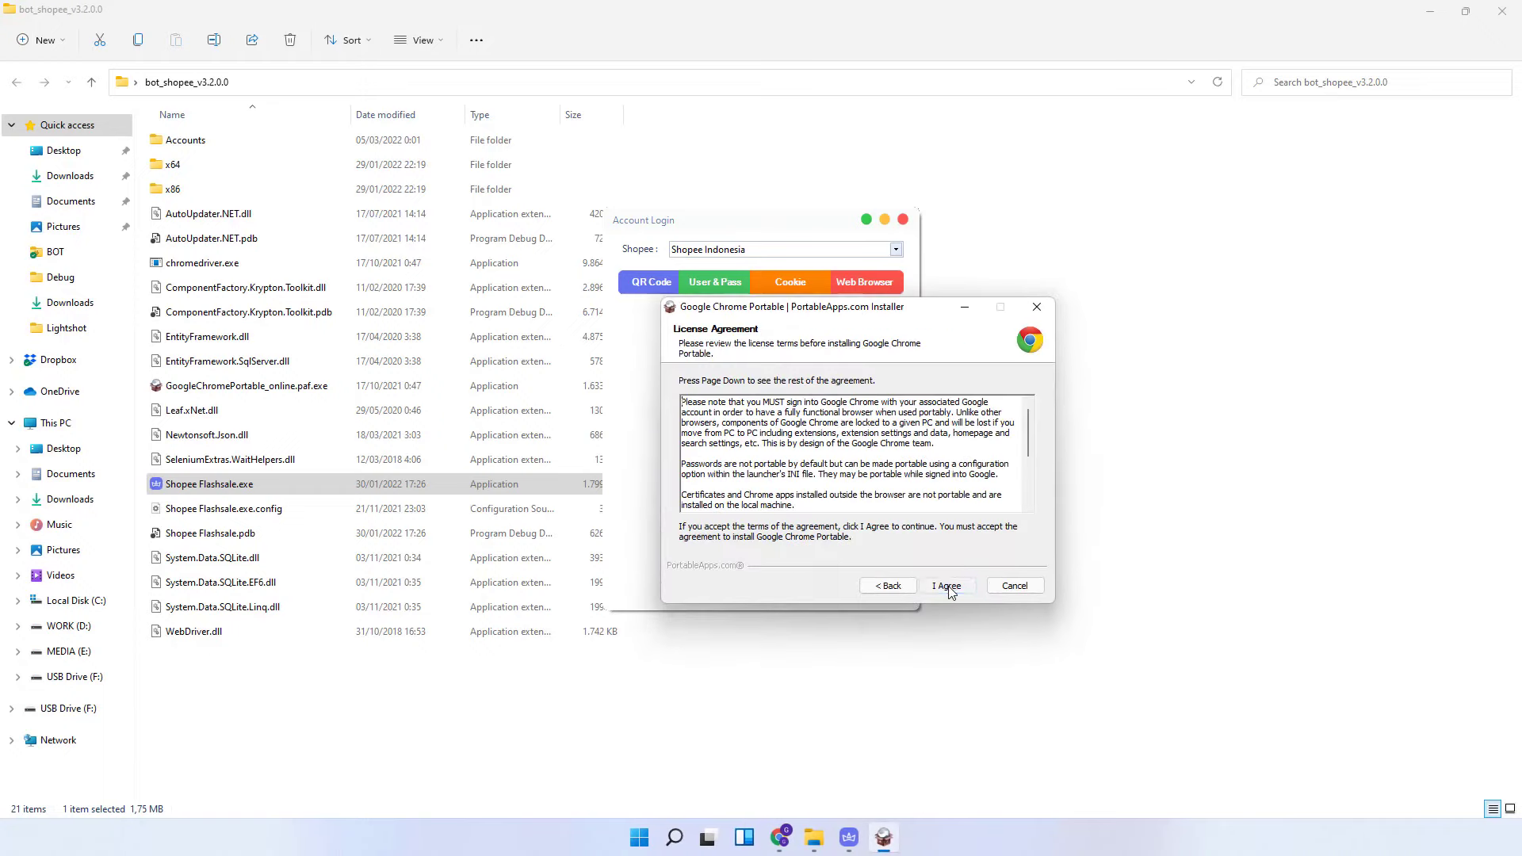
pyautogui.click(949, 587)
pyautogui.click(949, 588)
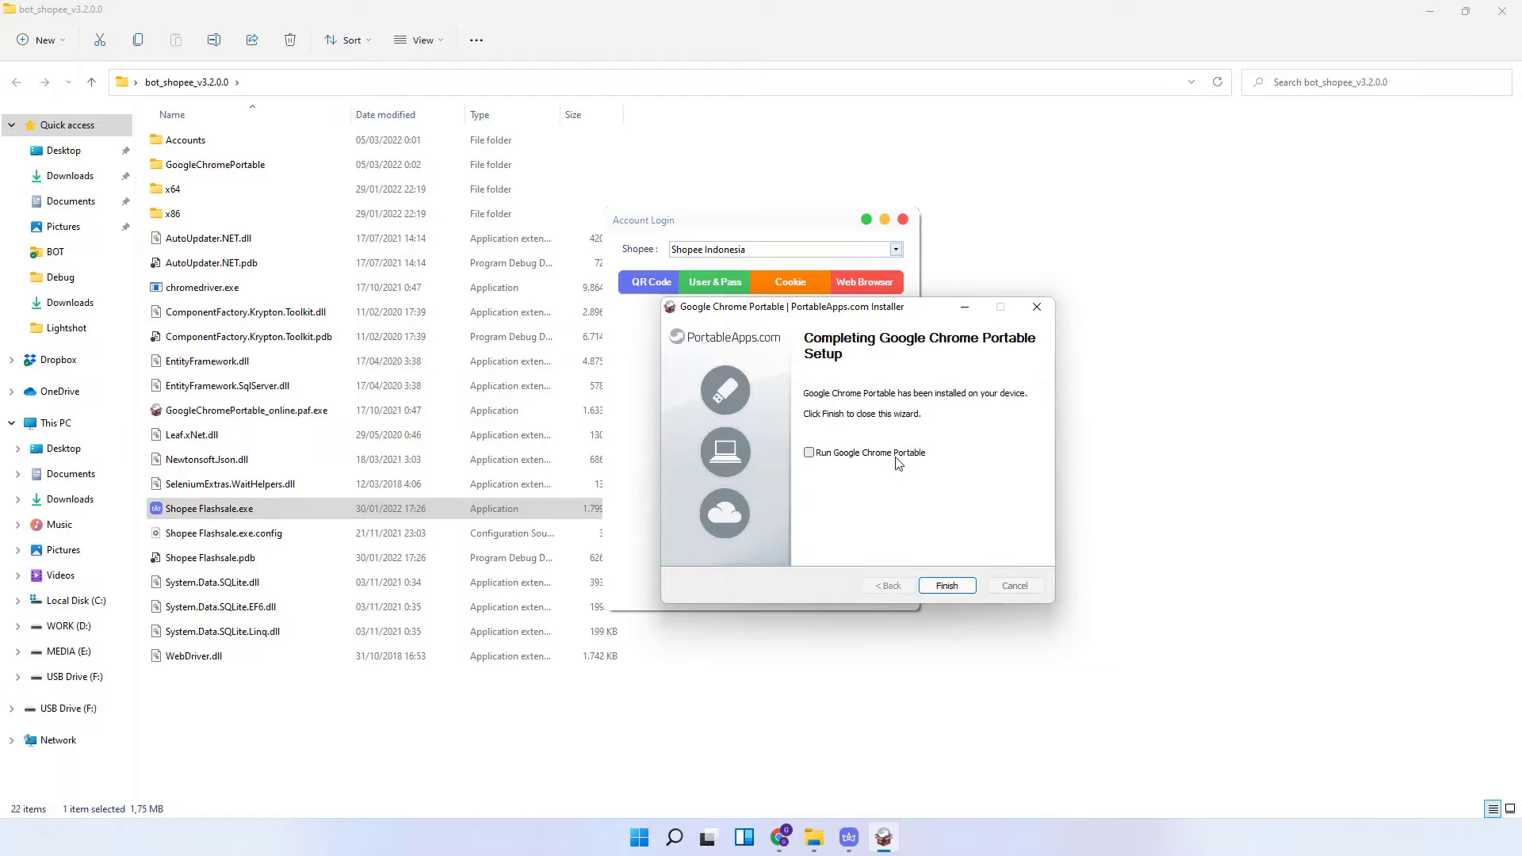
pyautogui.click(953, 592)
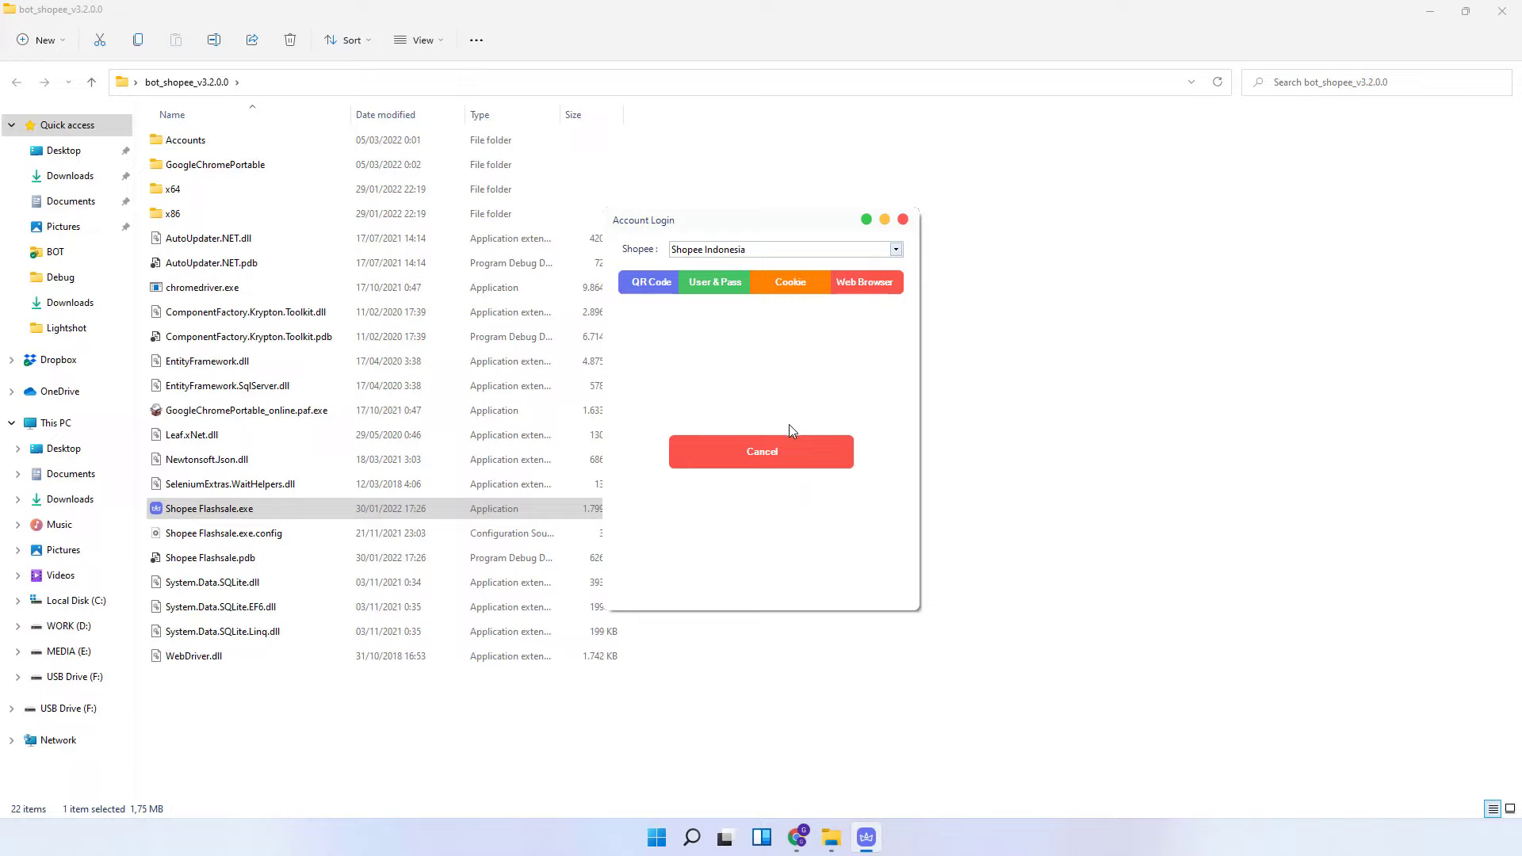
# - Open the portable Chrome from Account Login and maximize it on Shopee's flash sale page
pyautogui.click(766, 449)
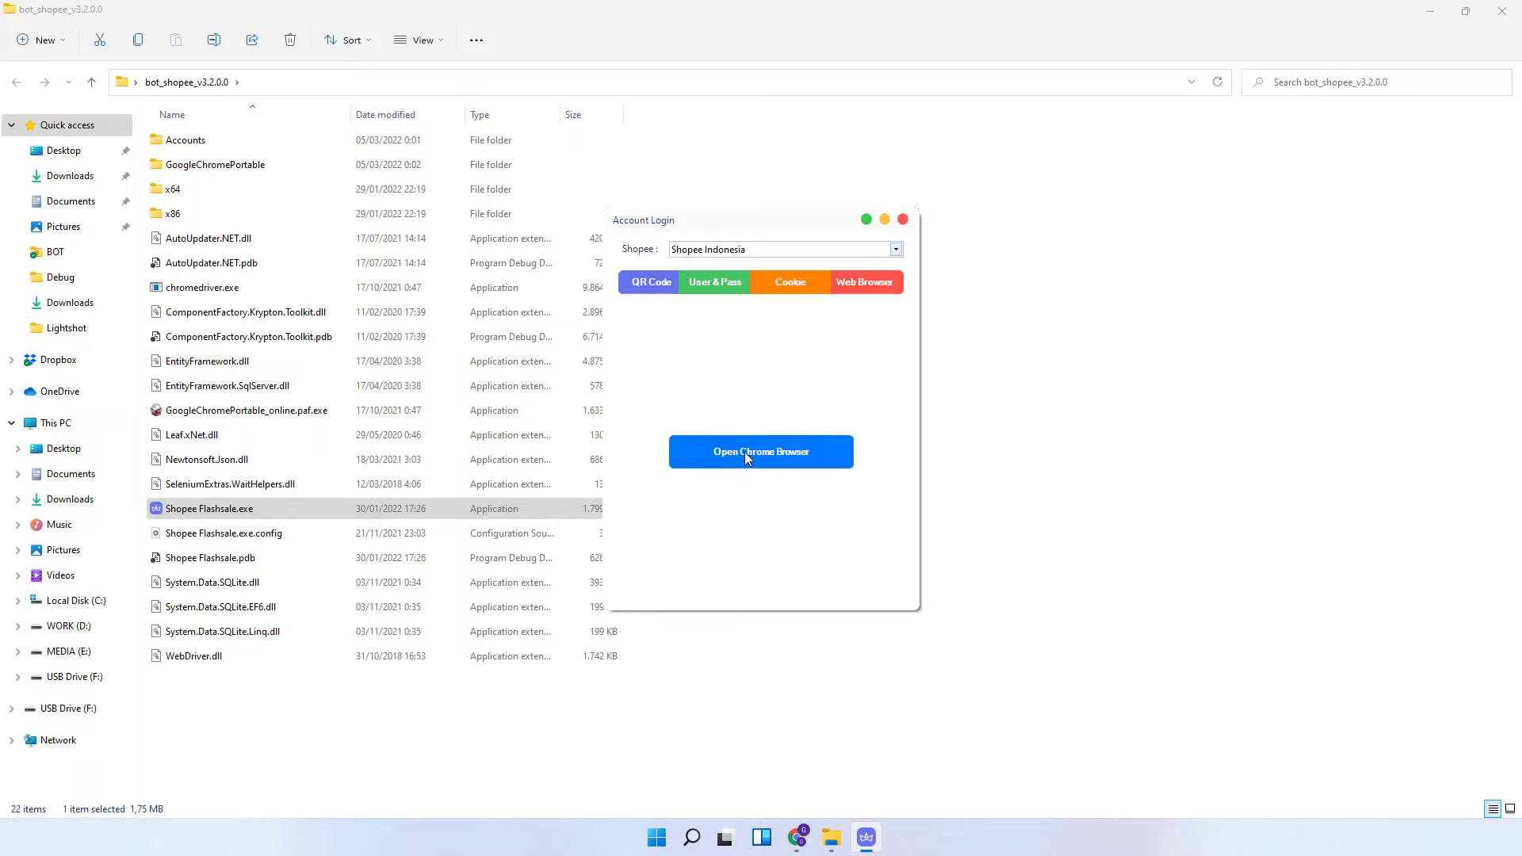
pyautogui.click(744, 452)
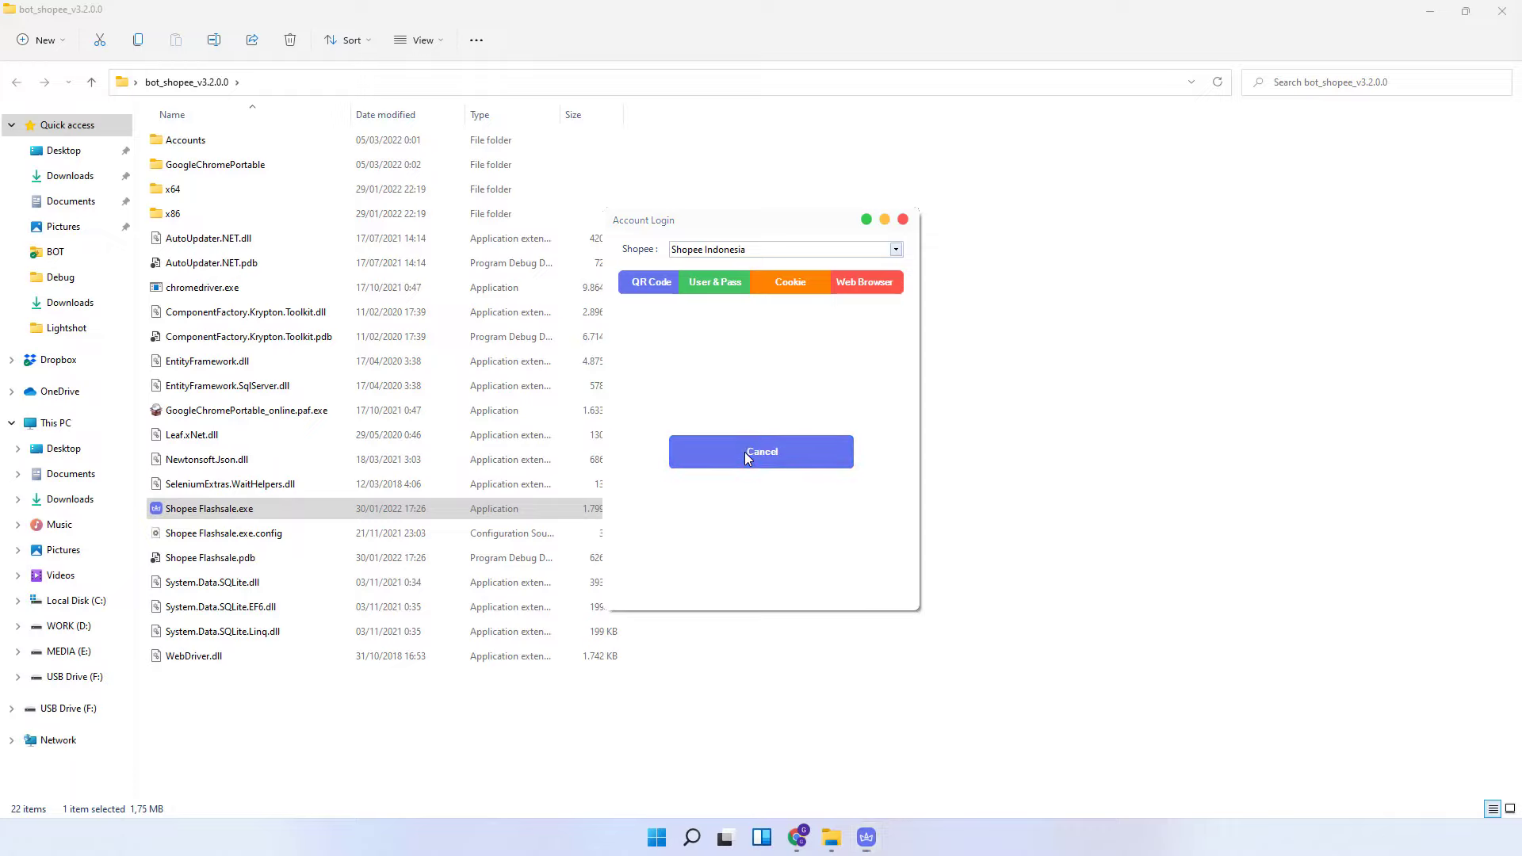
pyautogui.moveTo(1410, 29); pyautogui.dragTo(594, 17)
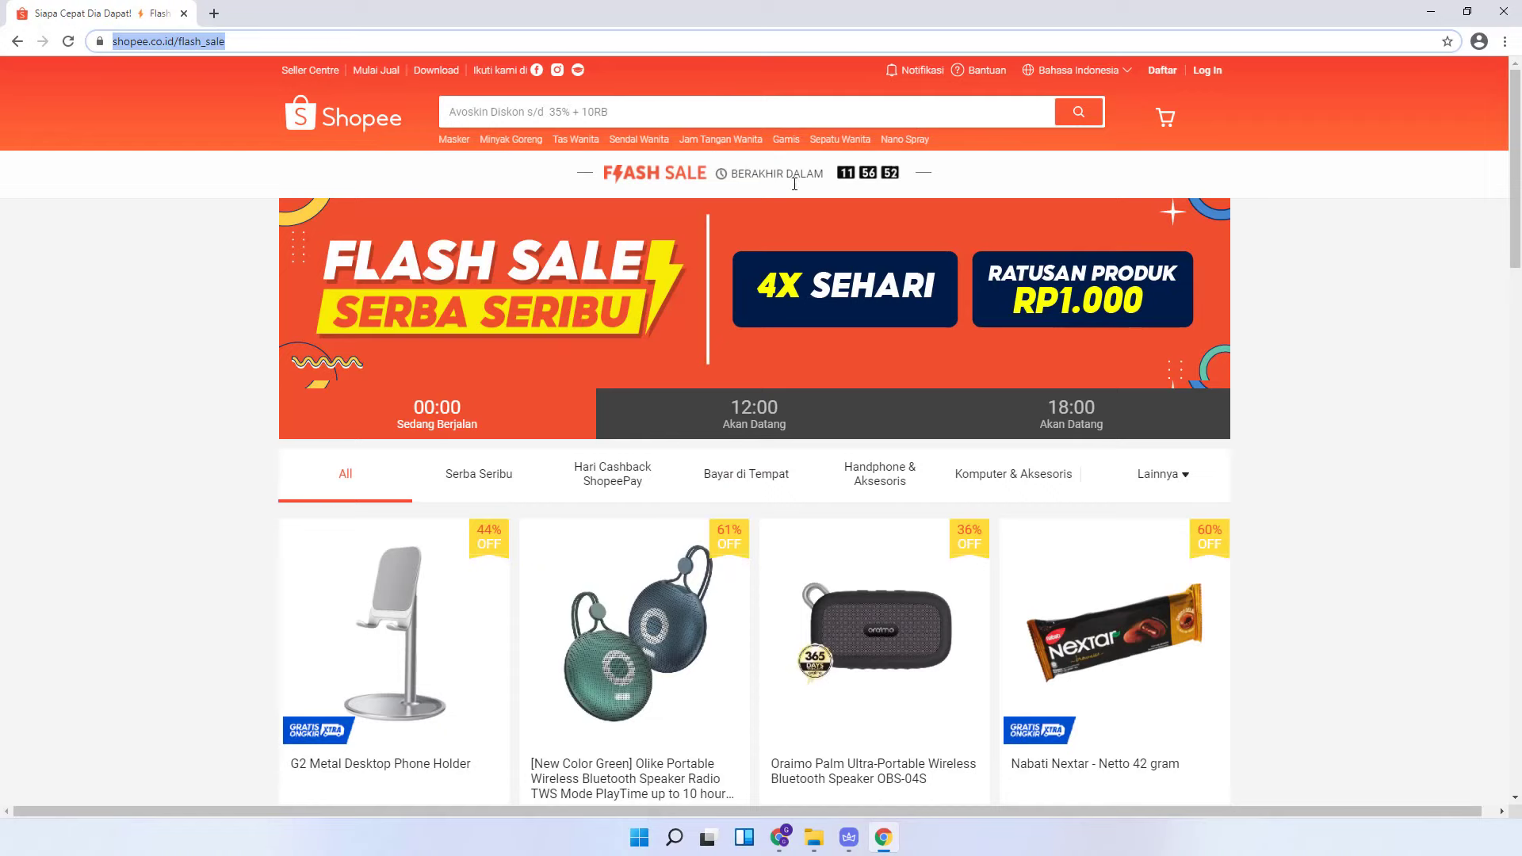
# - Sign up on Shopee with the account's phone number and slide the Verifikasi puzzle piece into place
pyautogui.click(1165, 78)
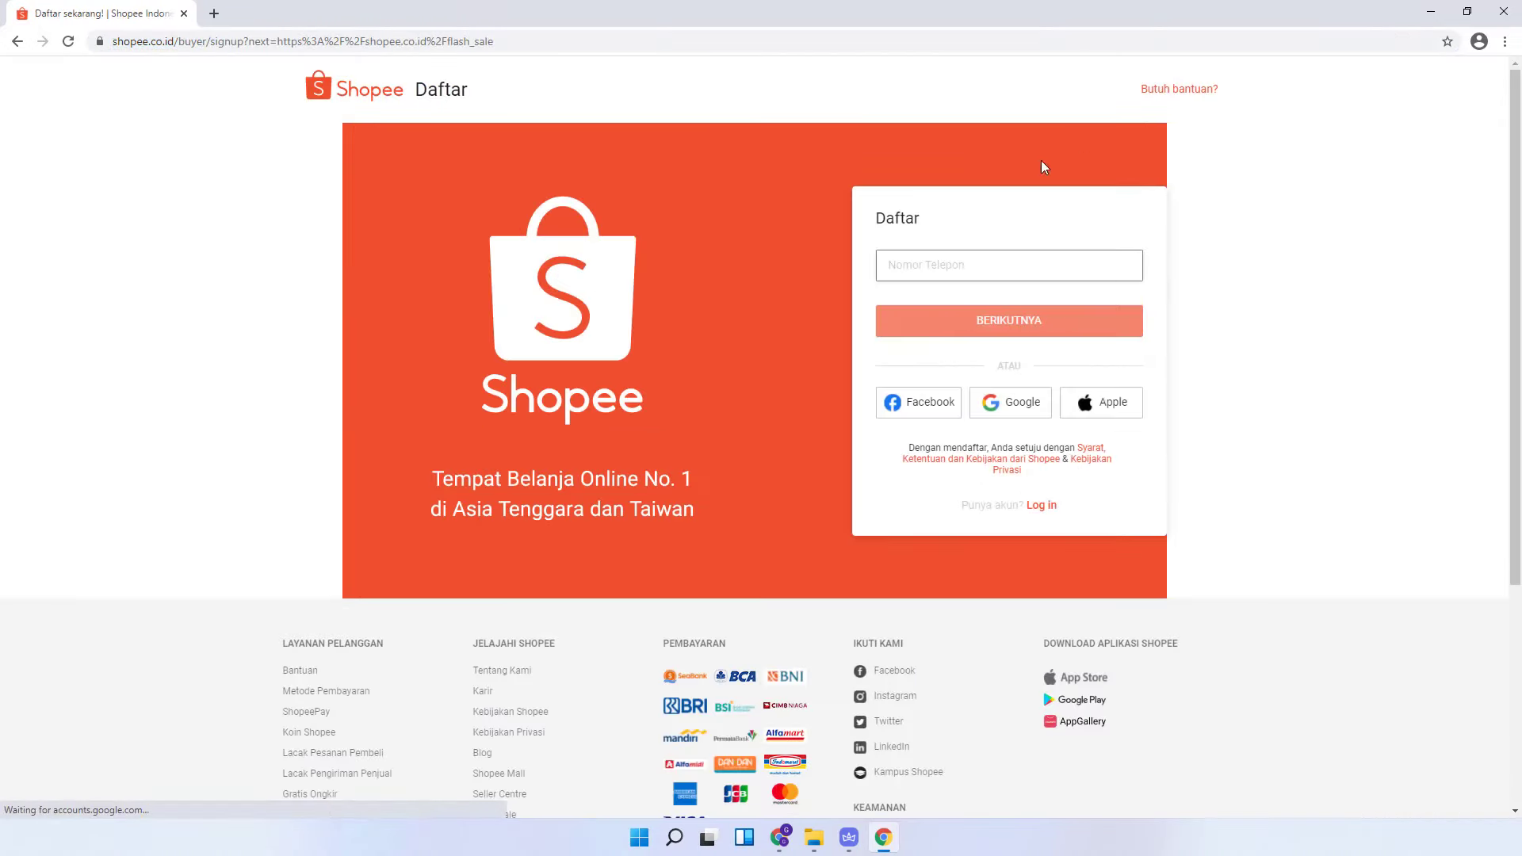
pyautogui.click(913, 265)
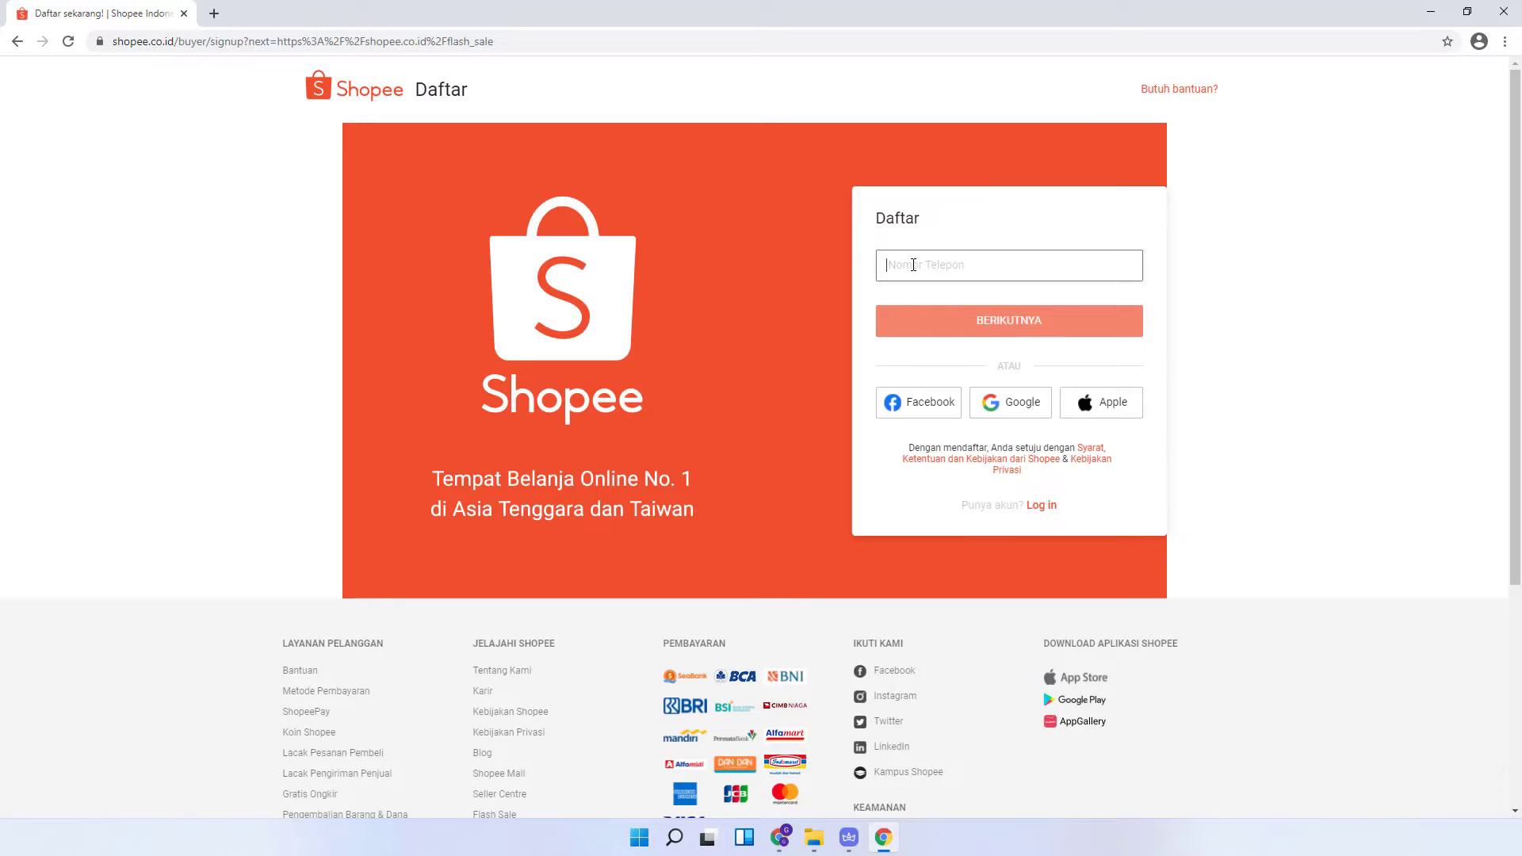
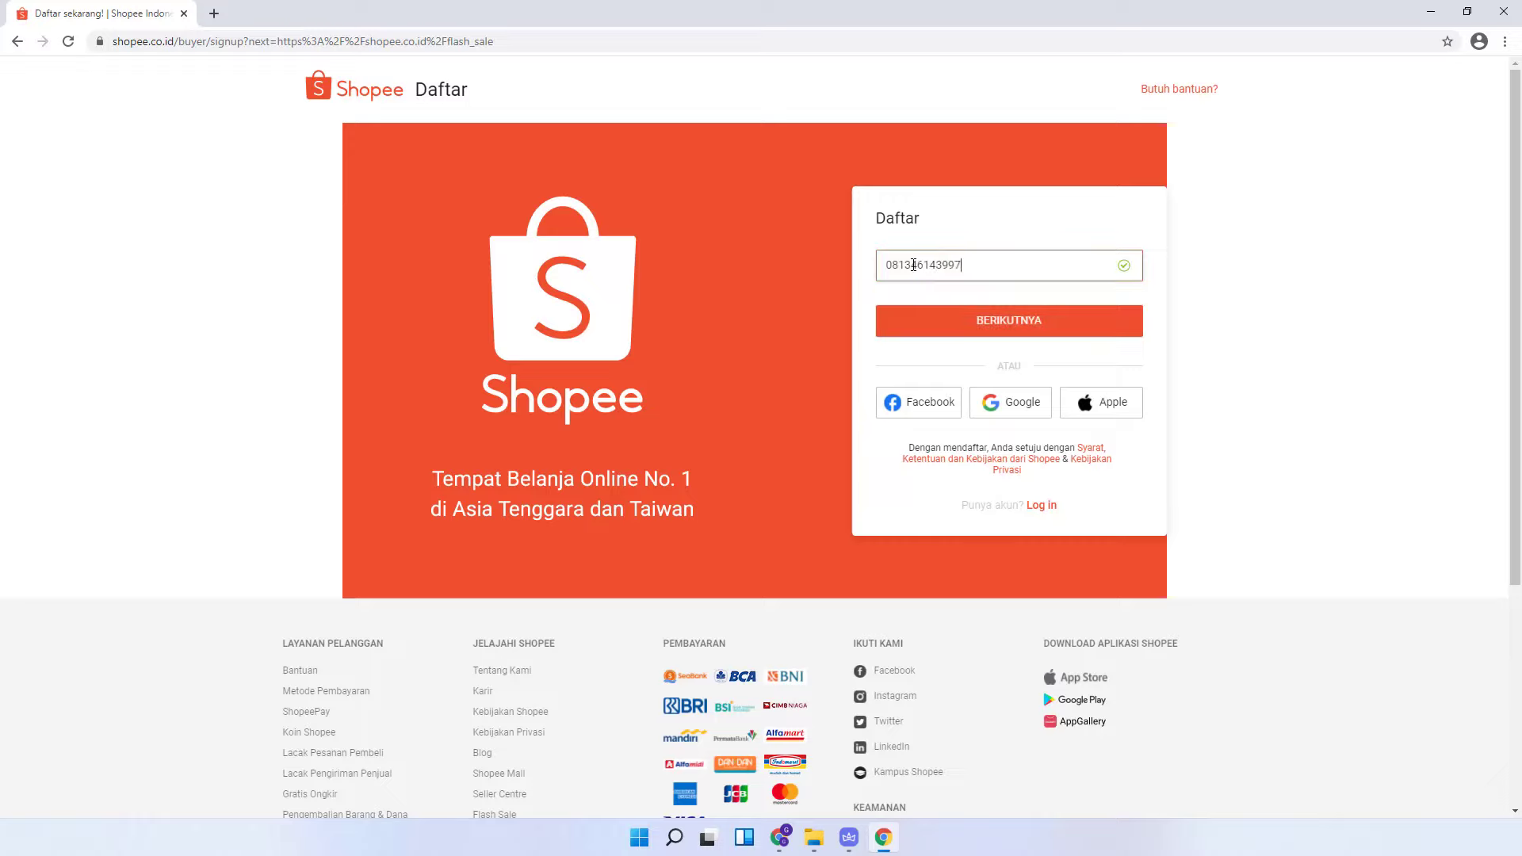
pyautogui.click(934, 327)
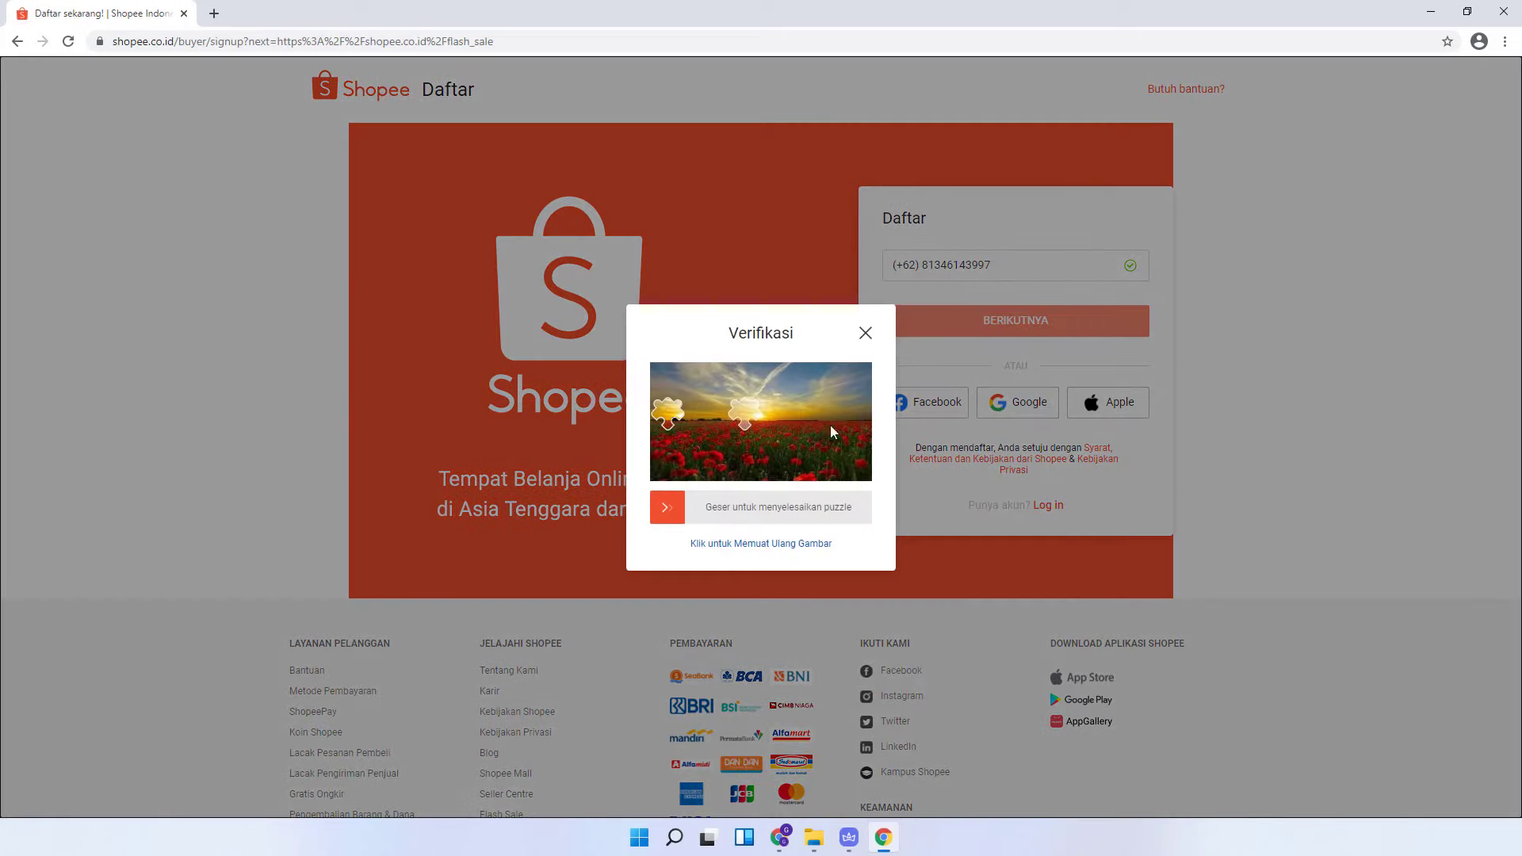
pyautogui.moveTo(667, 508); pyautogui.dragTo(755, 511)
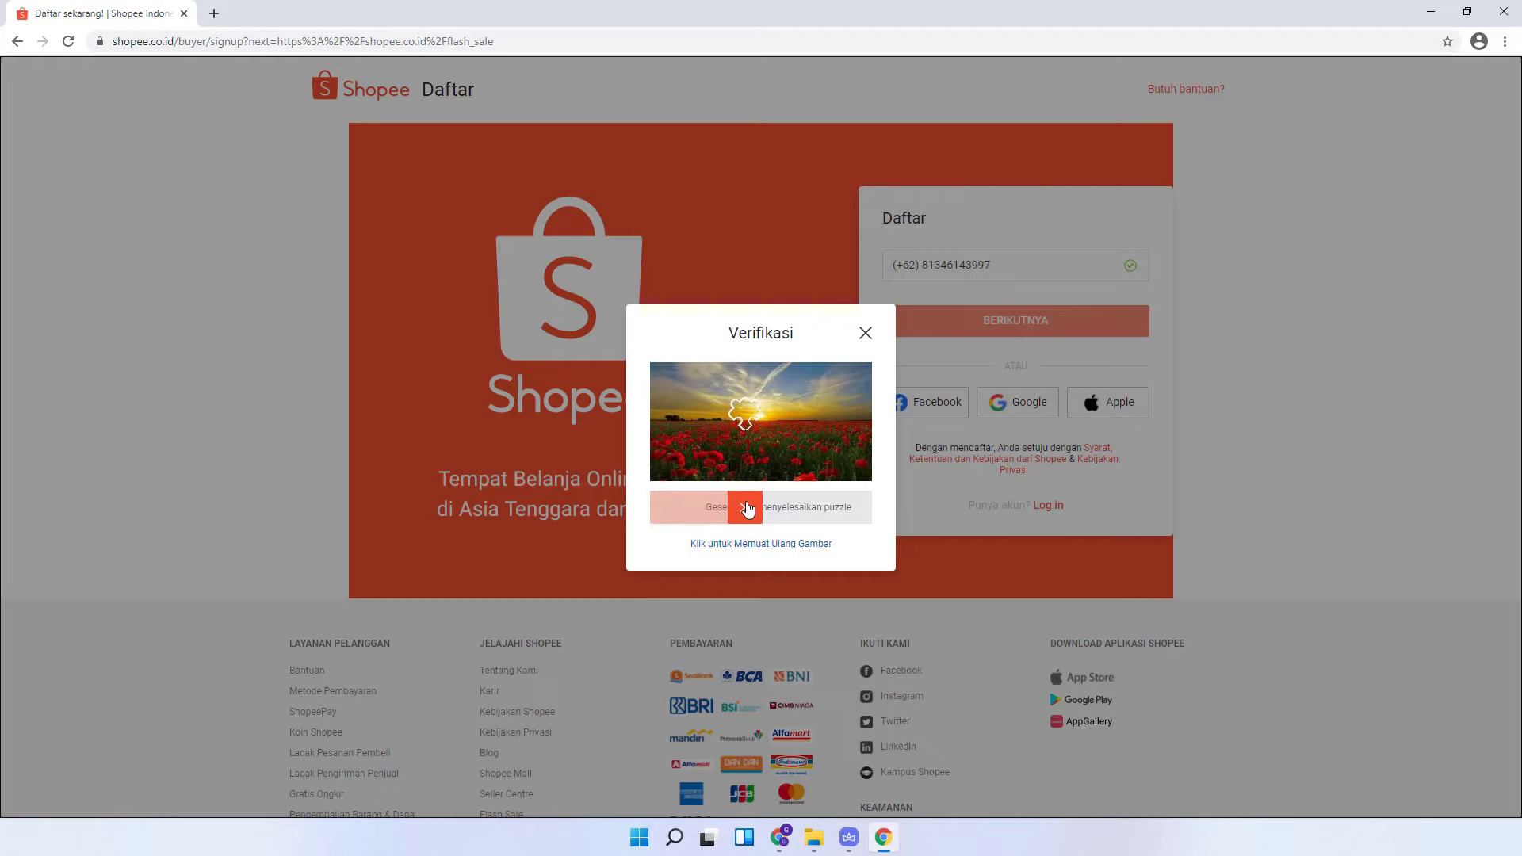
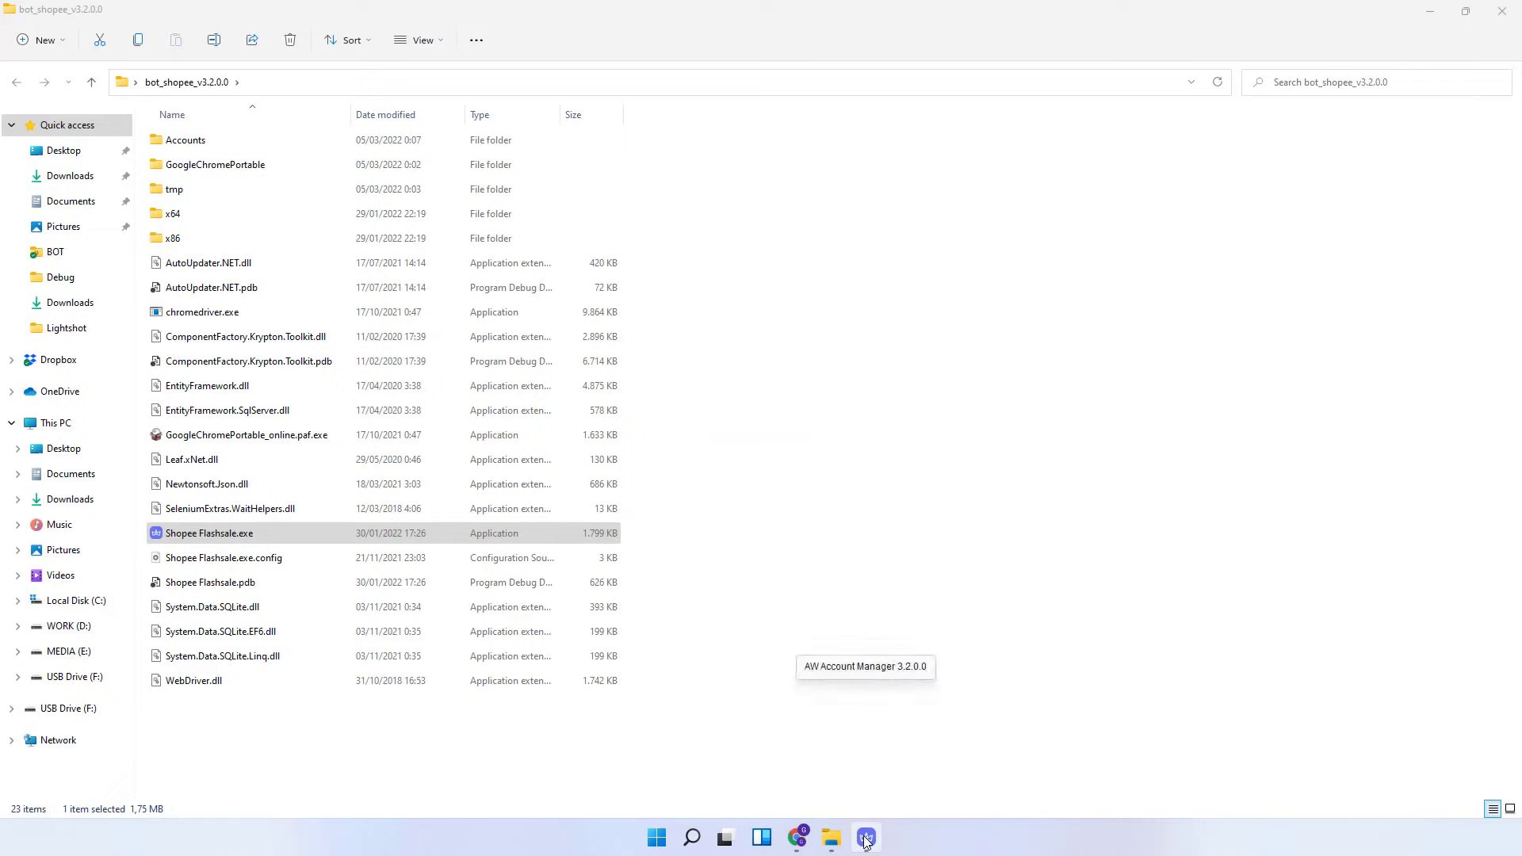
# - Bring AW Account Manager forward and launch a browser for its single saved account
pyautogui.click(866, 838)
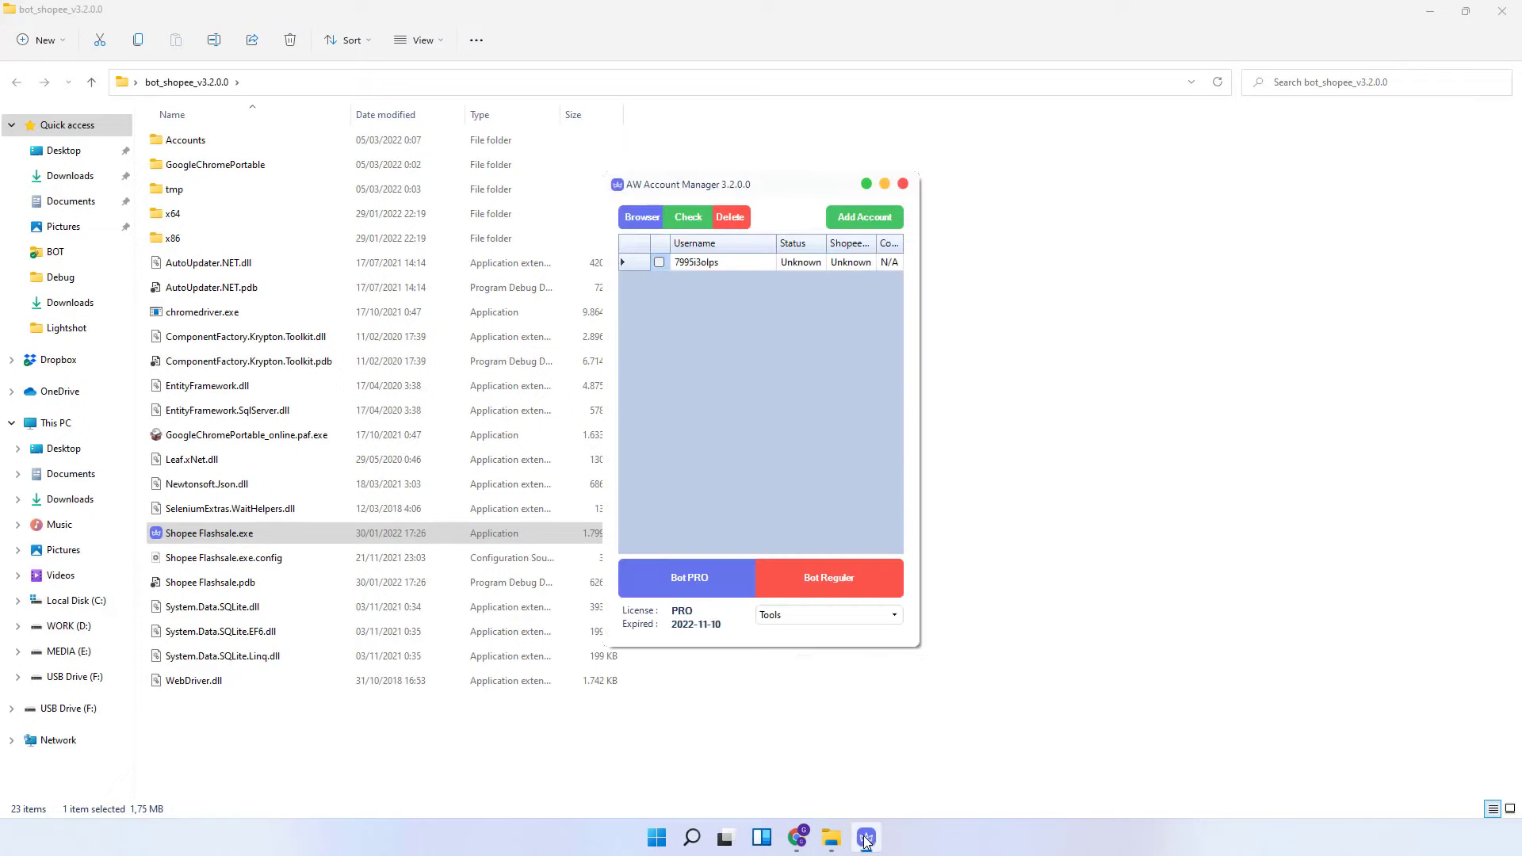
pyautogui.click(712, 261)
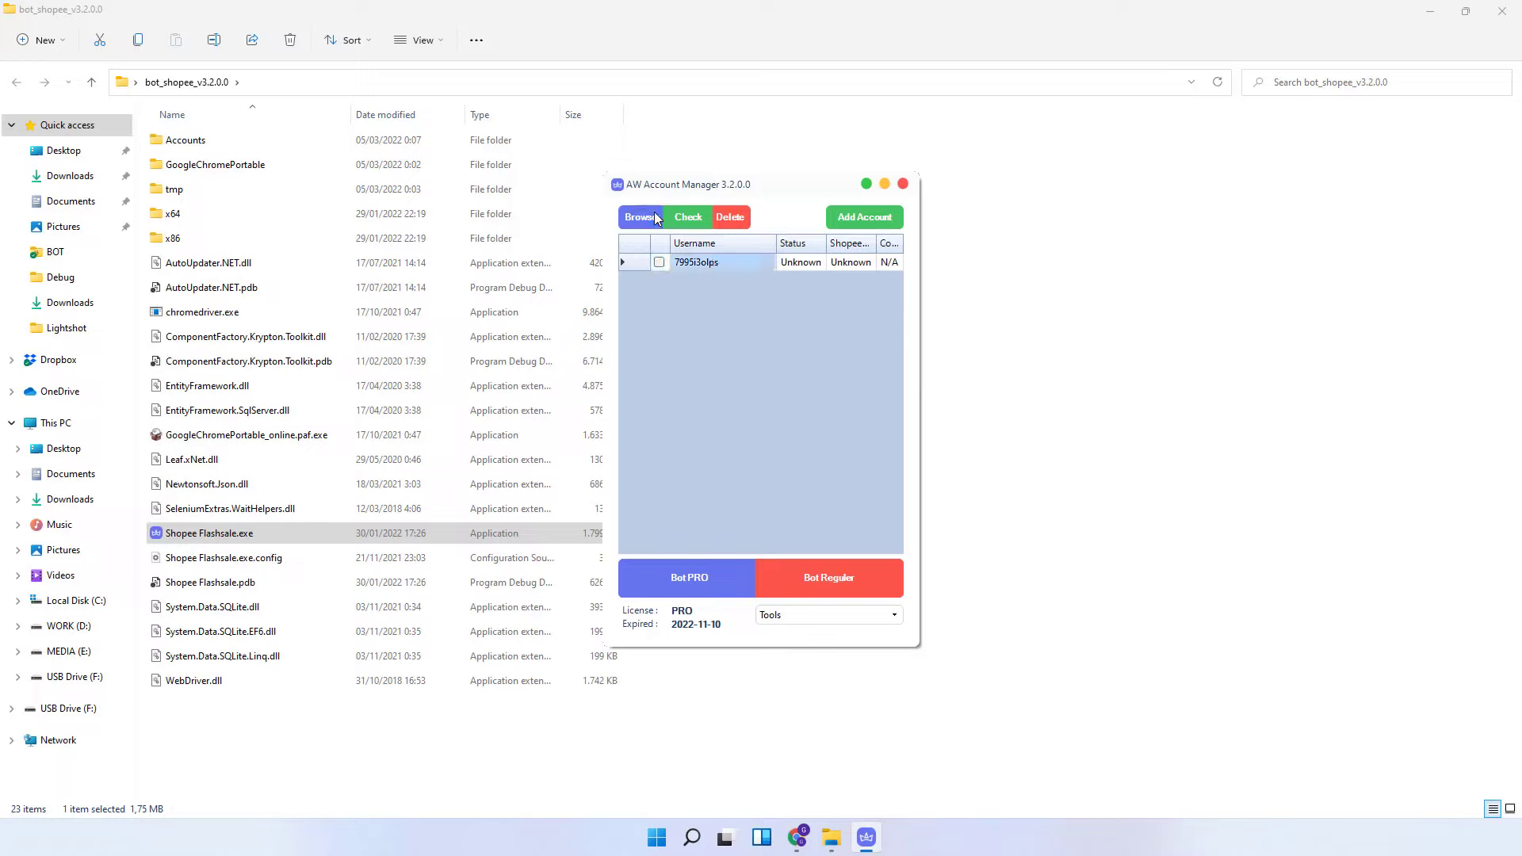
pyautogui.click(655, 214)
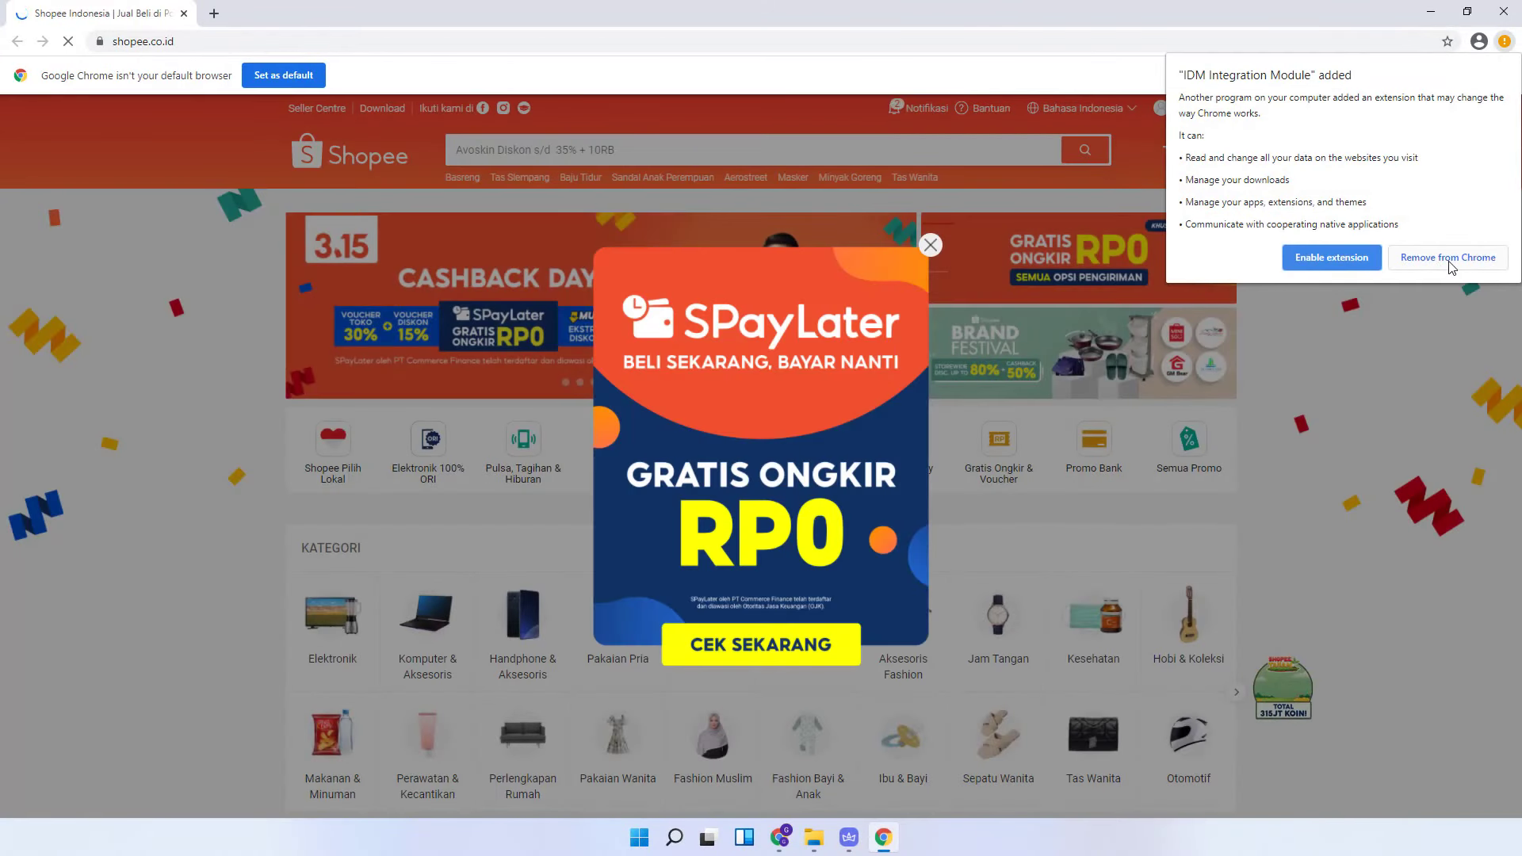
# - Dismiss the IDM notice, SPayLater popup and notification prompt, then open Akun Saya
pyautogui.click(1448, 260)
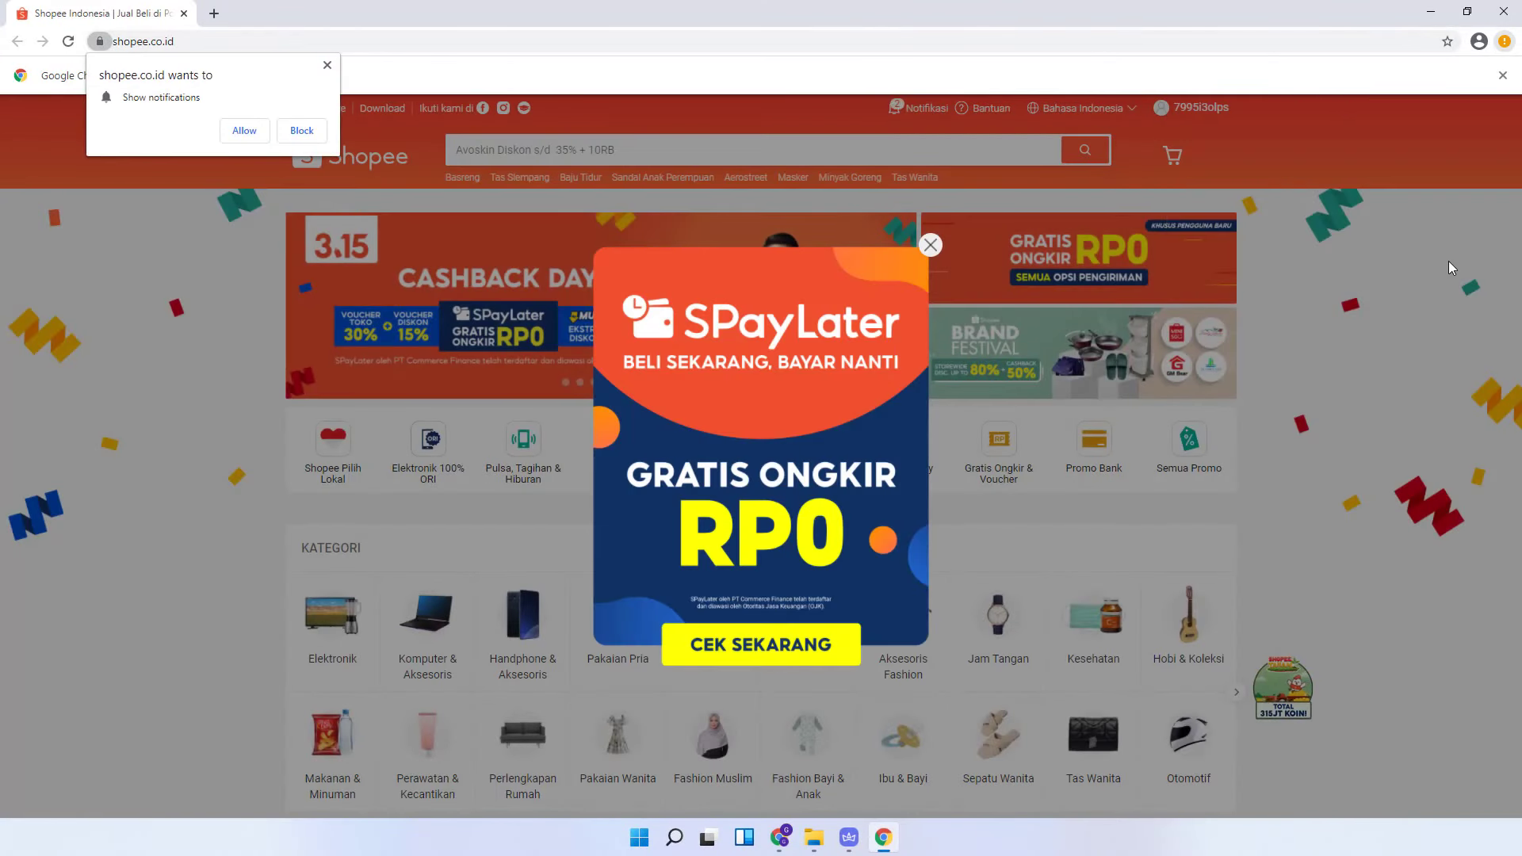
pyautogui.click(930, 242)
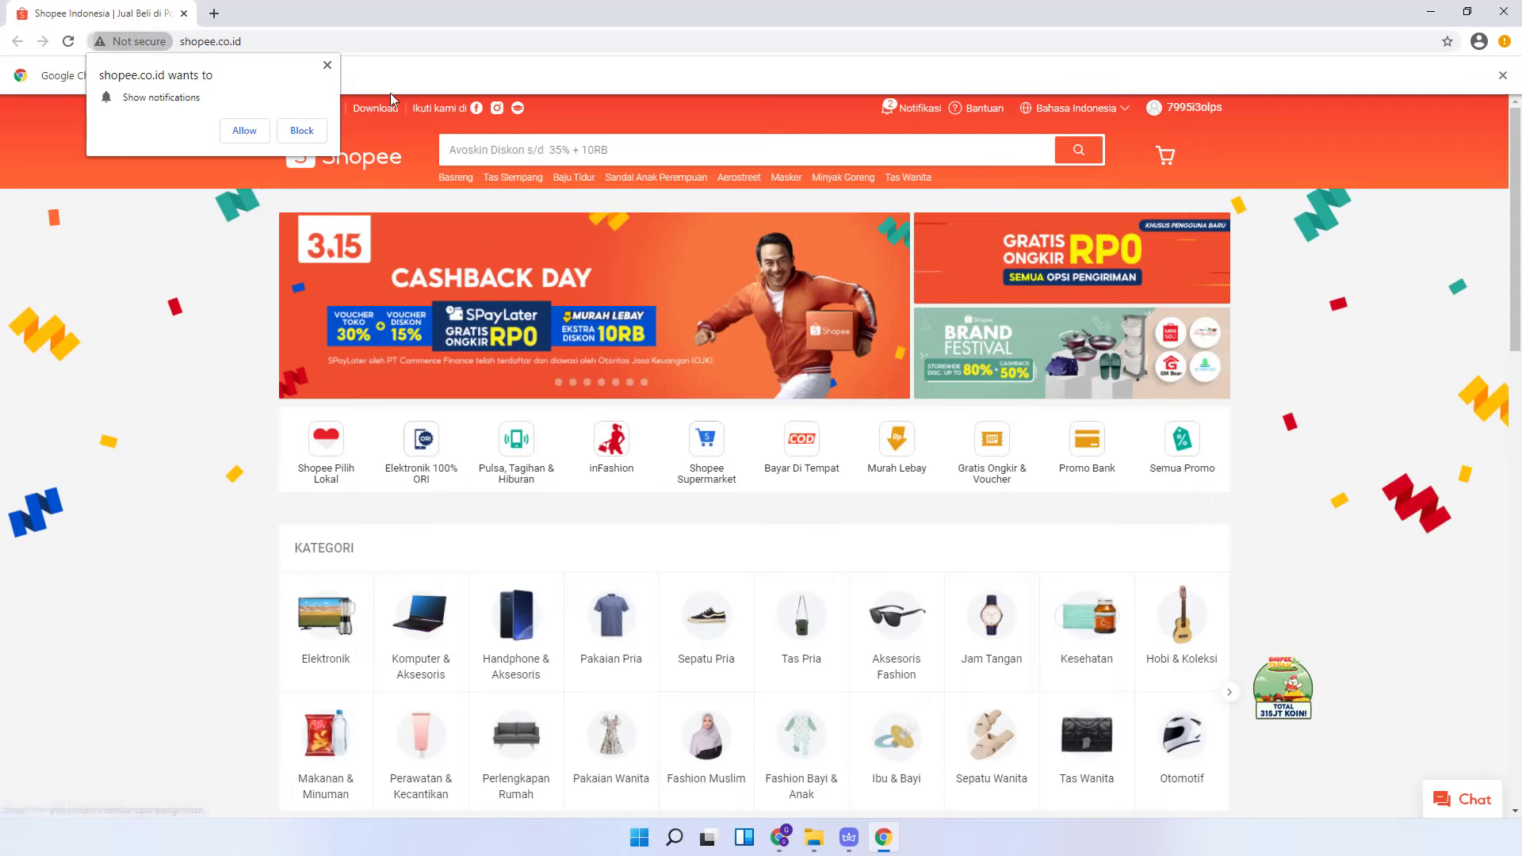
pyautogui.click(327, 65)
pyautogui.moveTo(1189, 108)
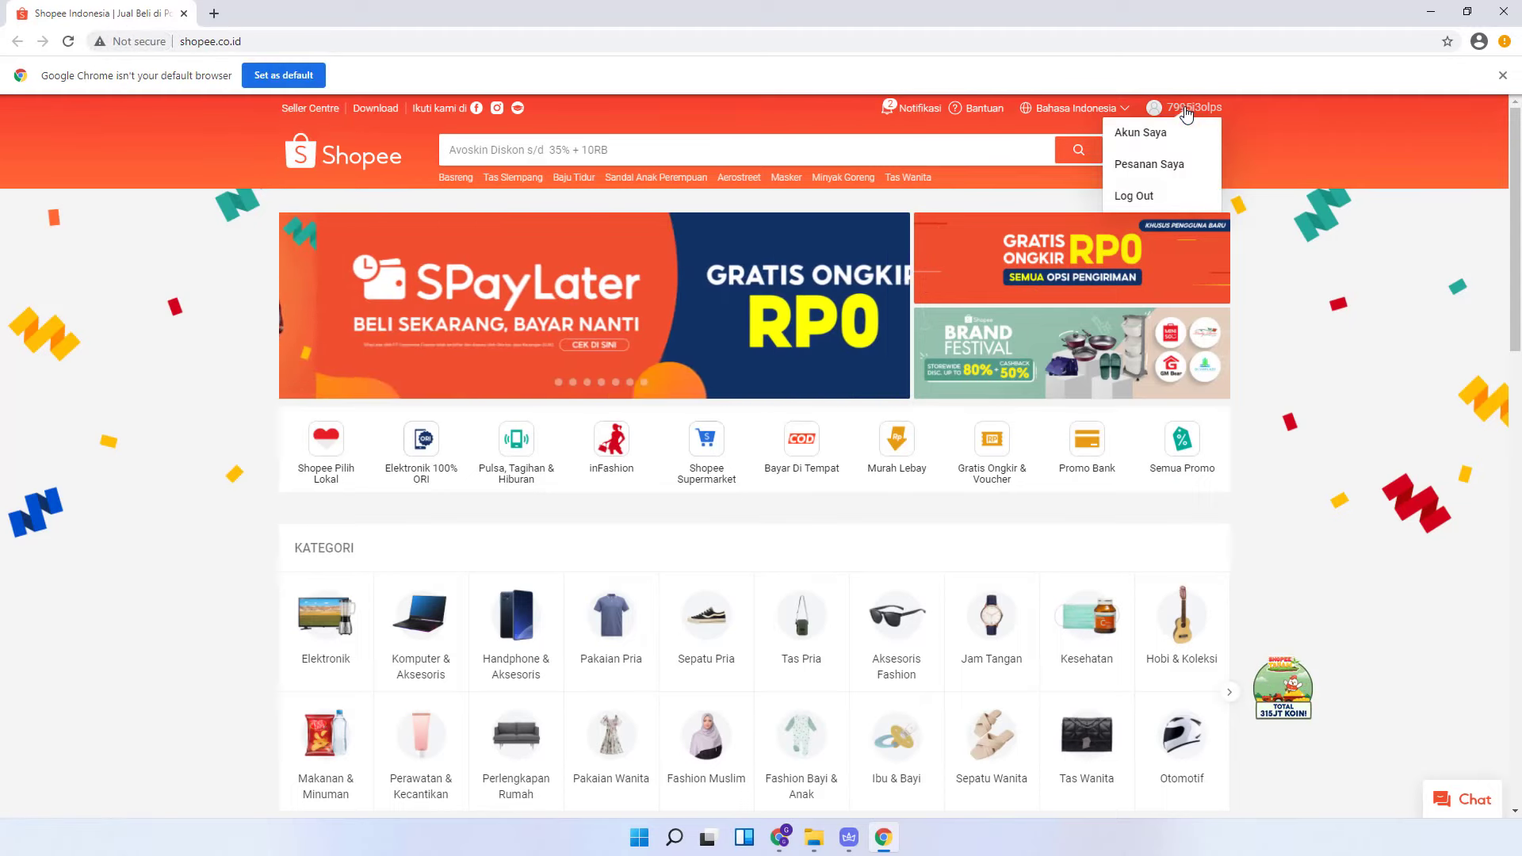
pyautogui.click(1147, 144)
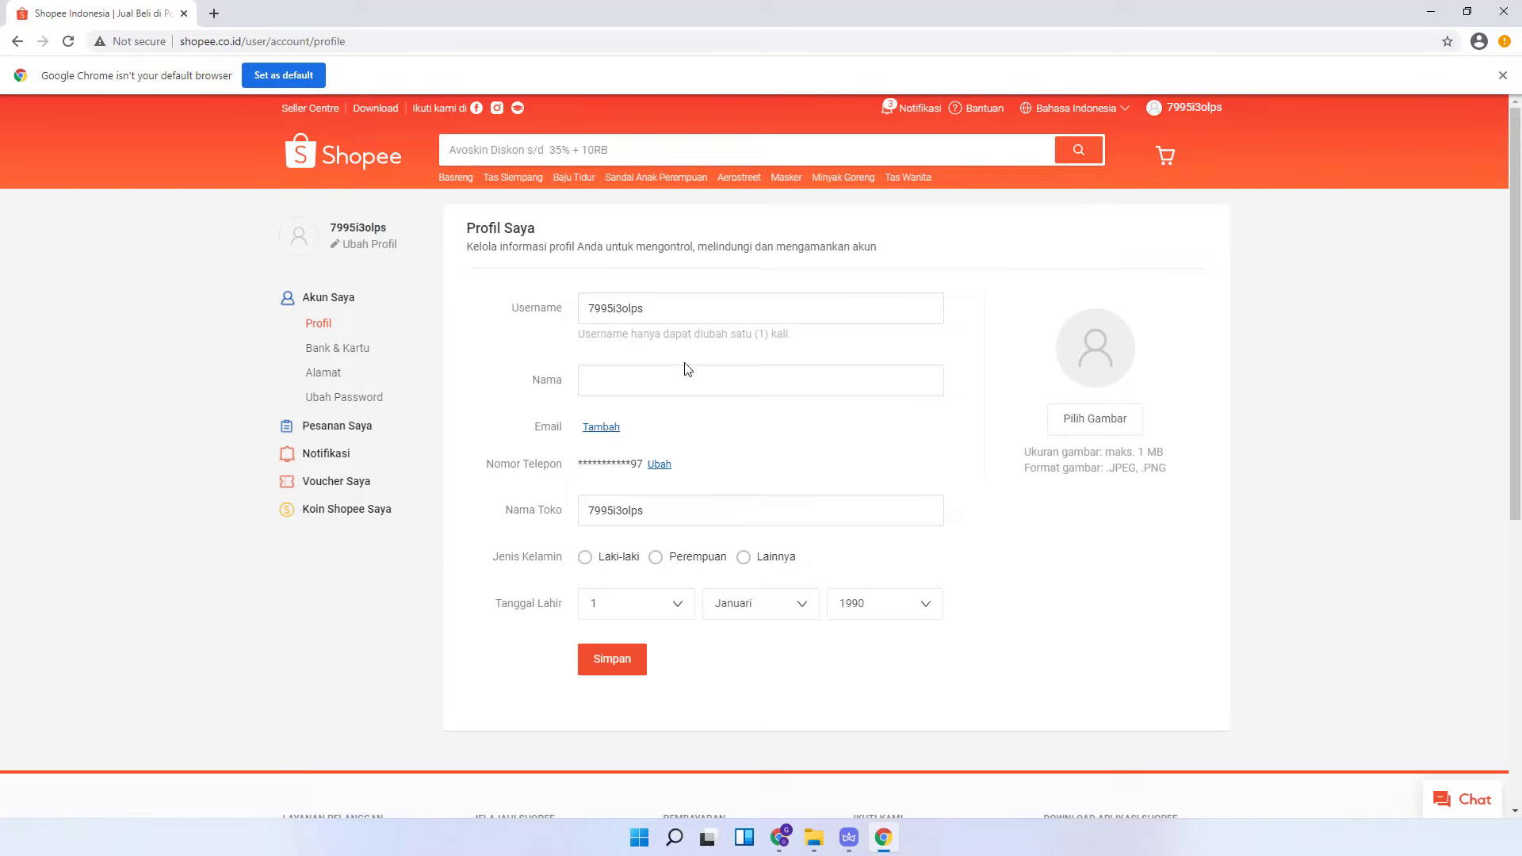
# - Replace the profile username with a new one and fill in the Nama display name
pyautogui.moveTo(753, 309); pyautogui.dragTo(523, 328)
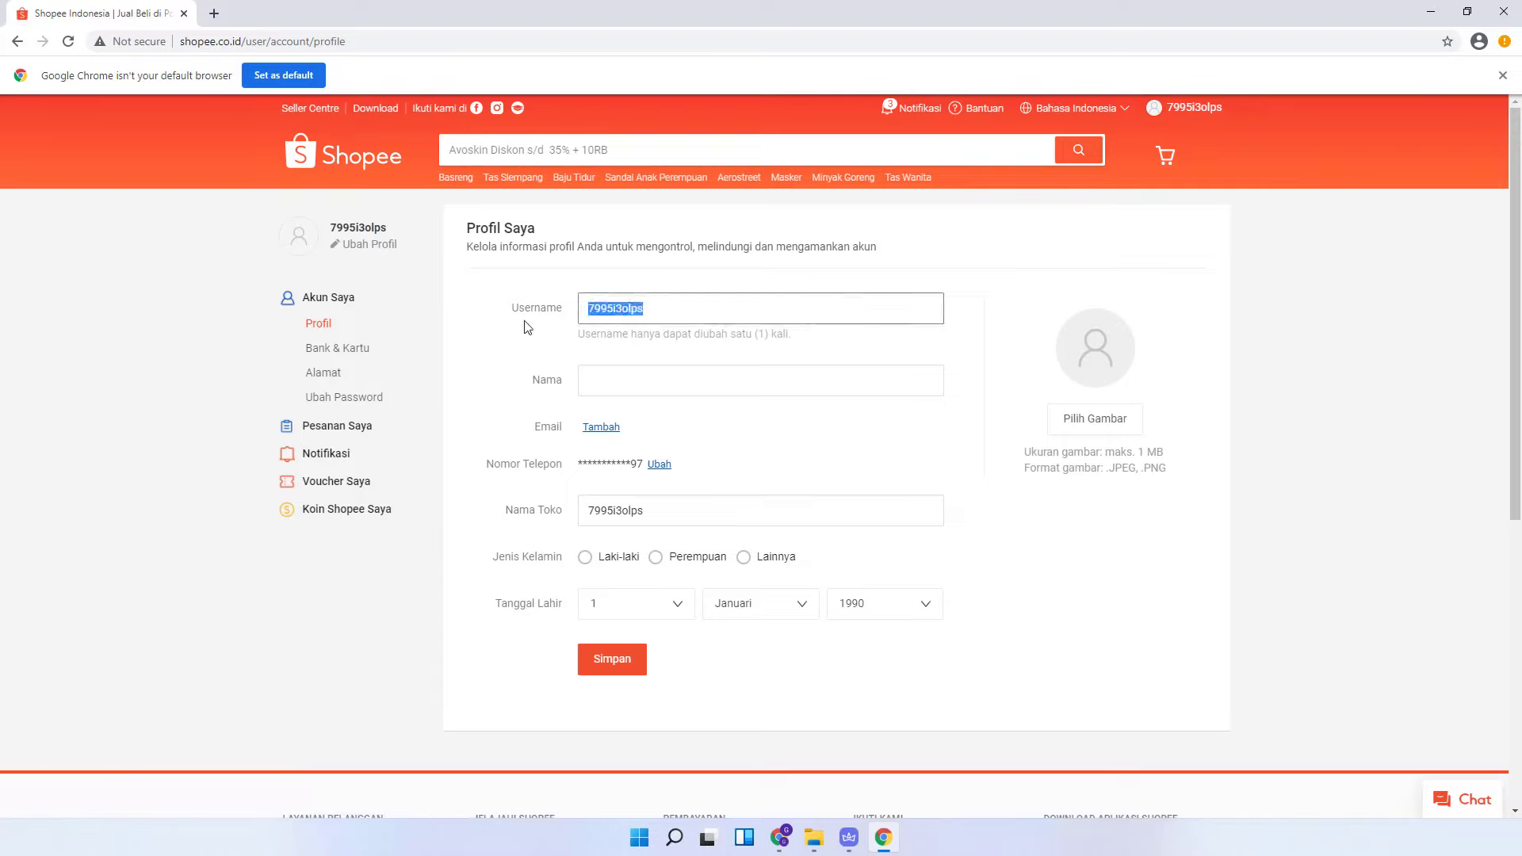
pyautogui.write('an')
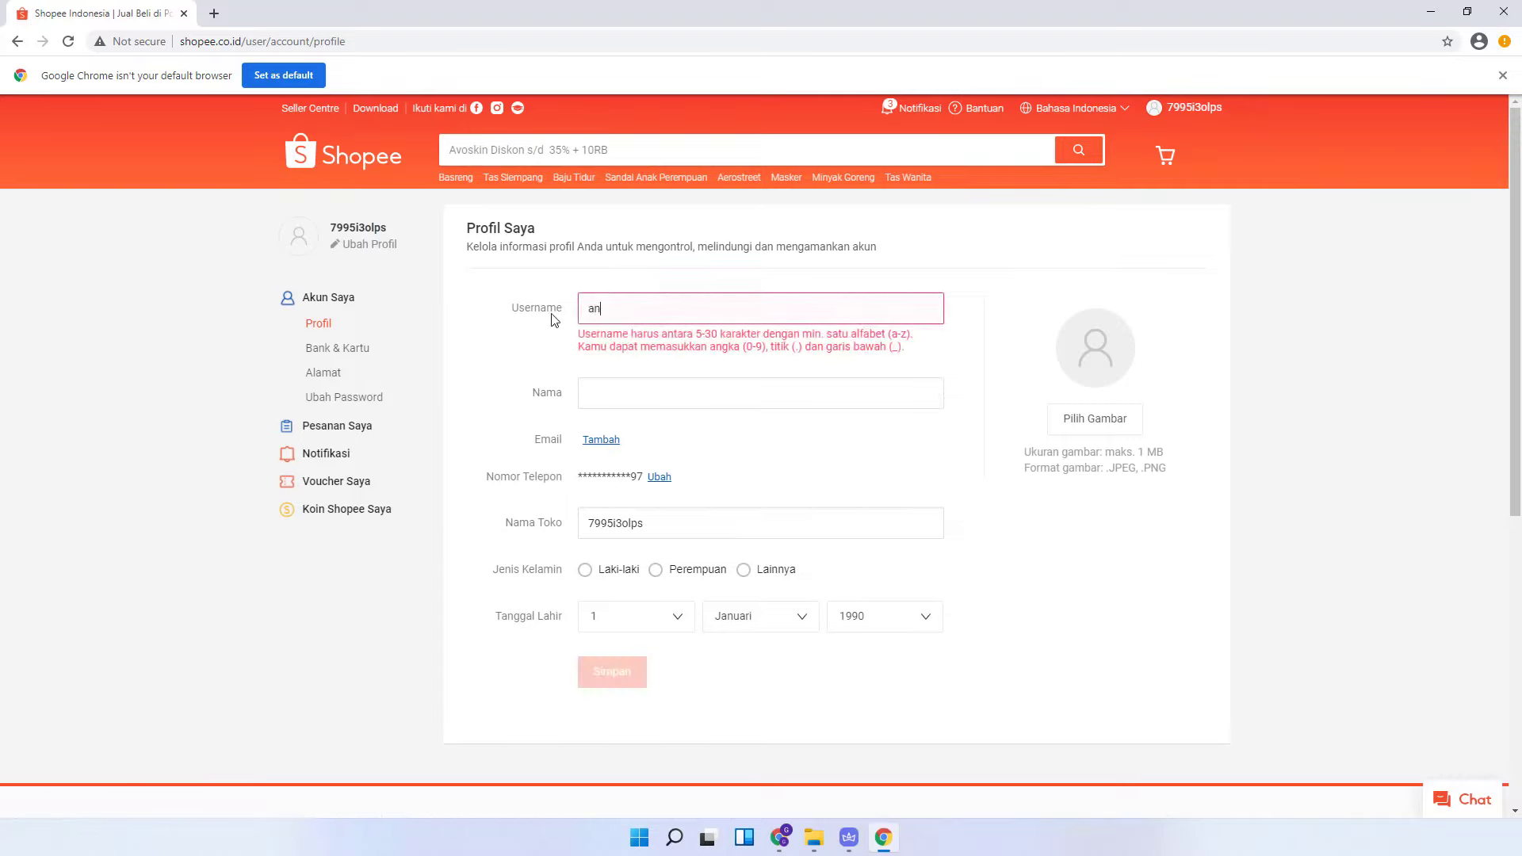
pyautogui.write('imawhee')
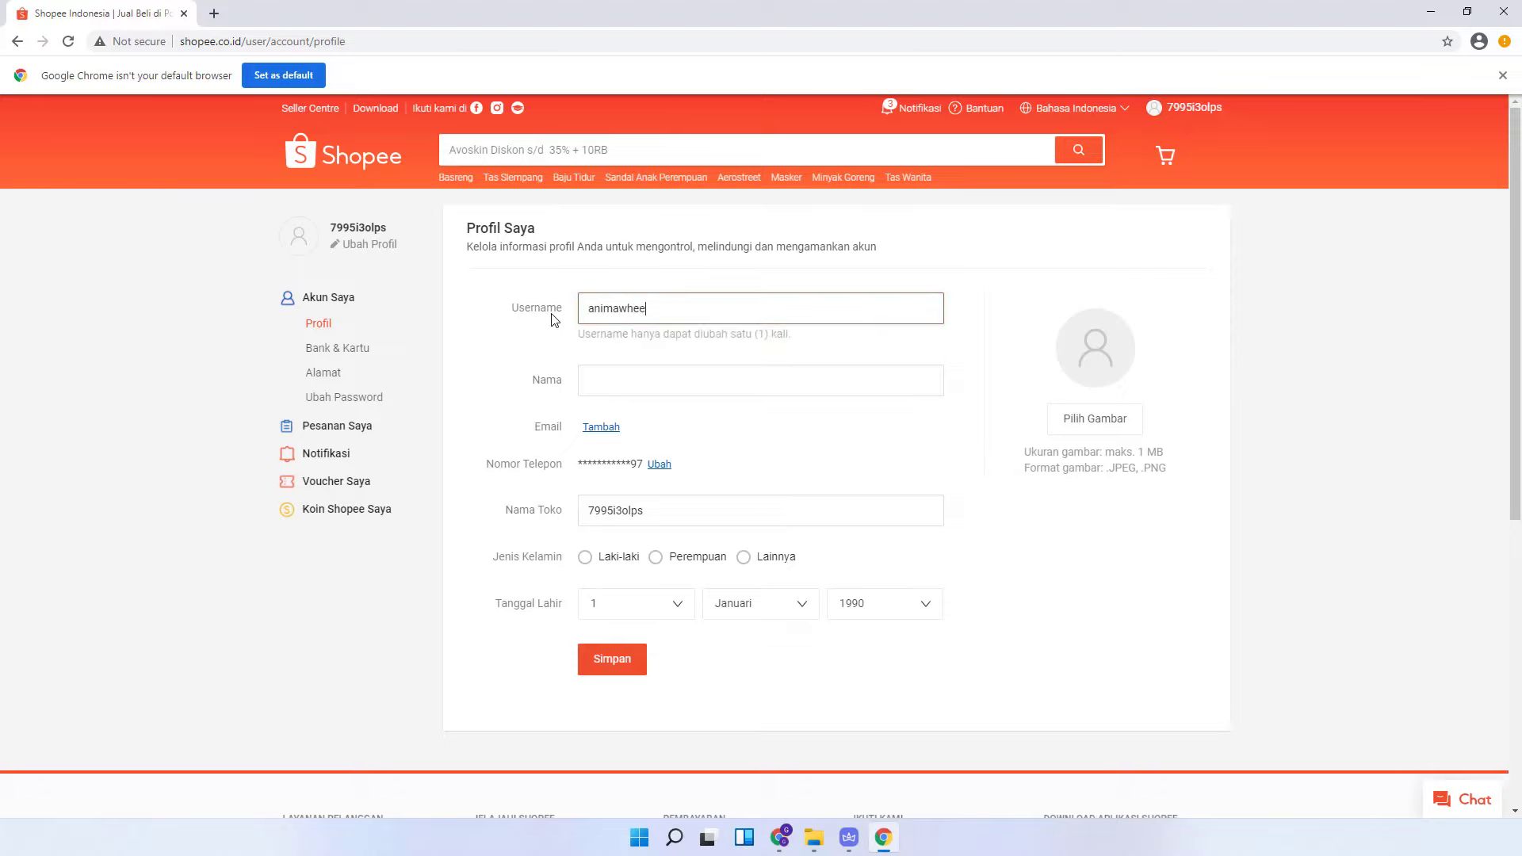
pyautogui.write('lsdemo')
pyautogui.click(670, 385)
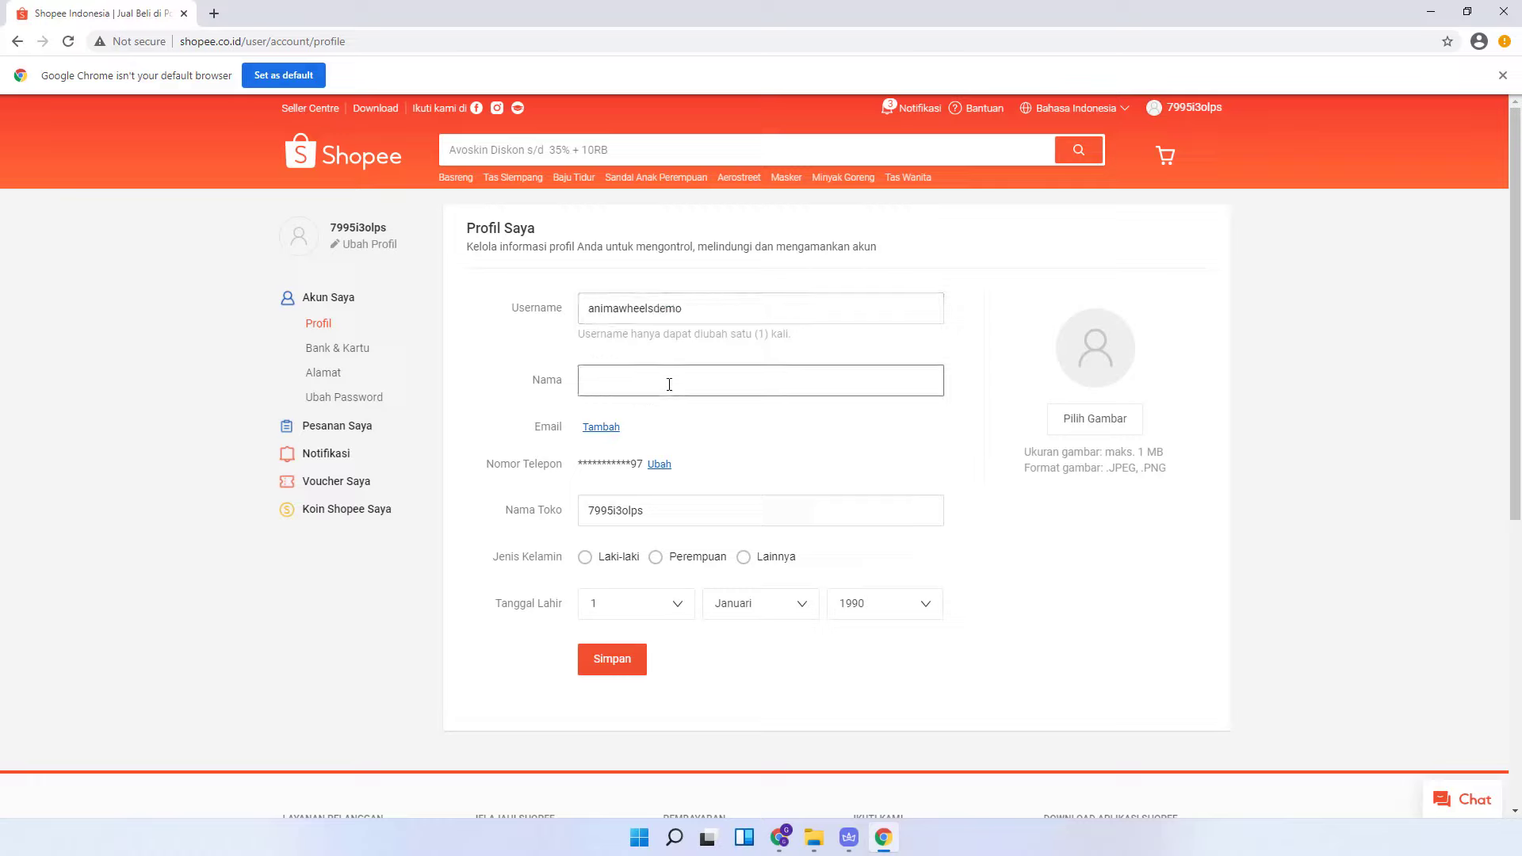
pyautogui.write('AnimaWheels Demo')
# - Set gender Laki-laki and birth date 19 Oktober, then save and confirm the username change
pyautogui.click(619, 560)
pyautogui.click(655, 594)
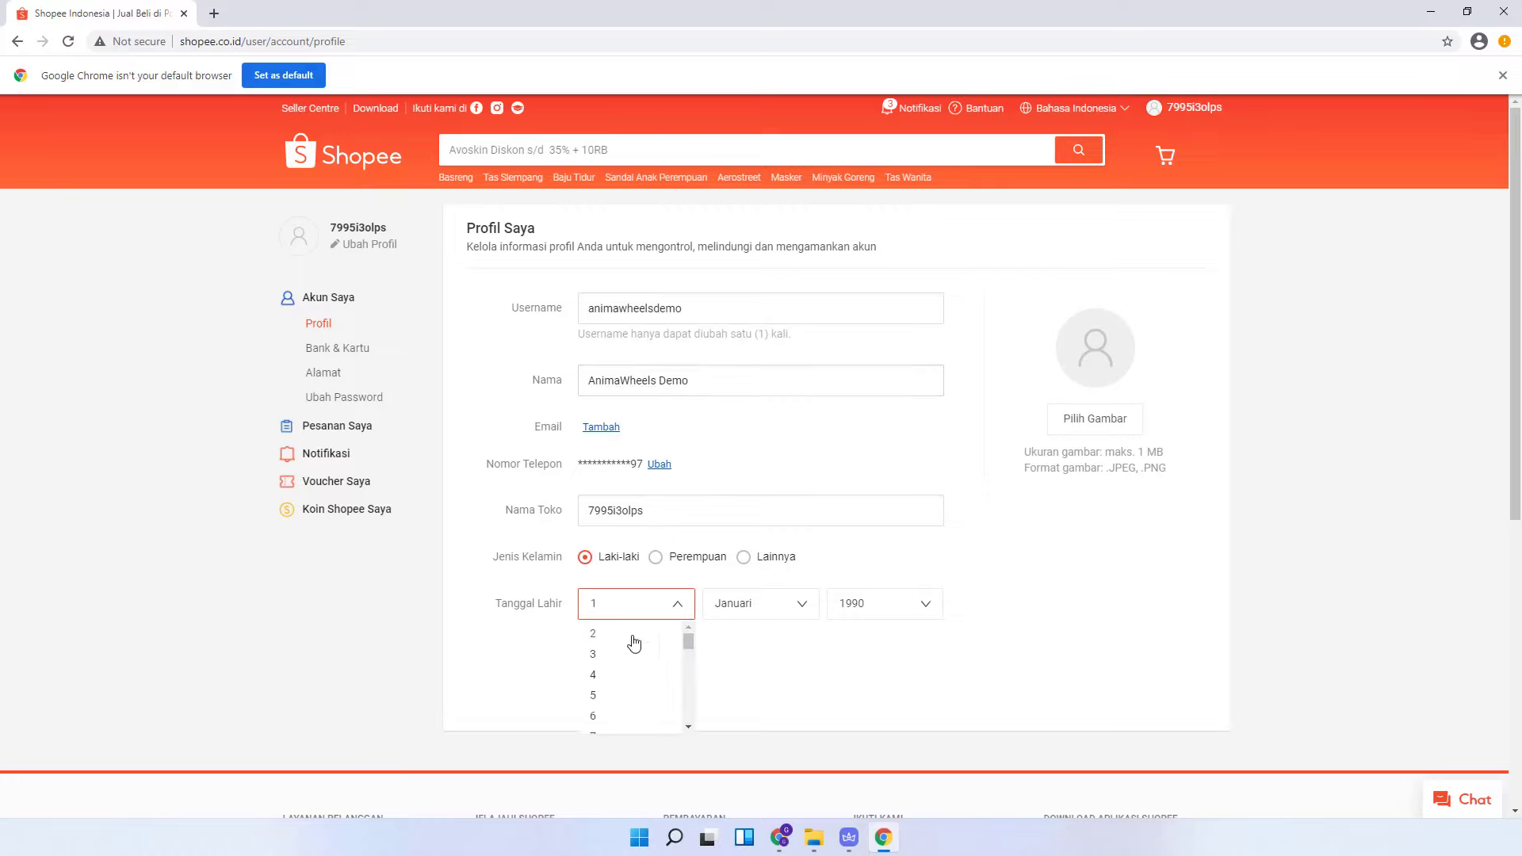
pyautogui.scroll(-4, 630, 646)
pyautogui.click(623, 676)
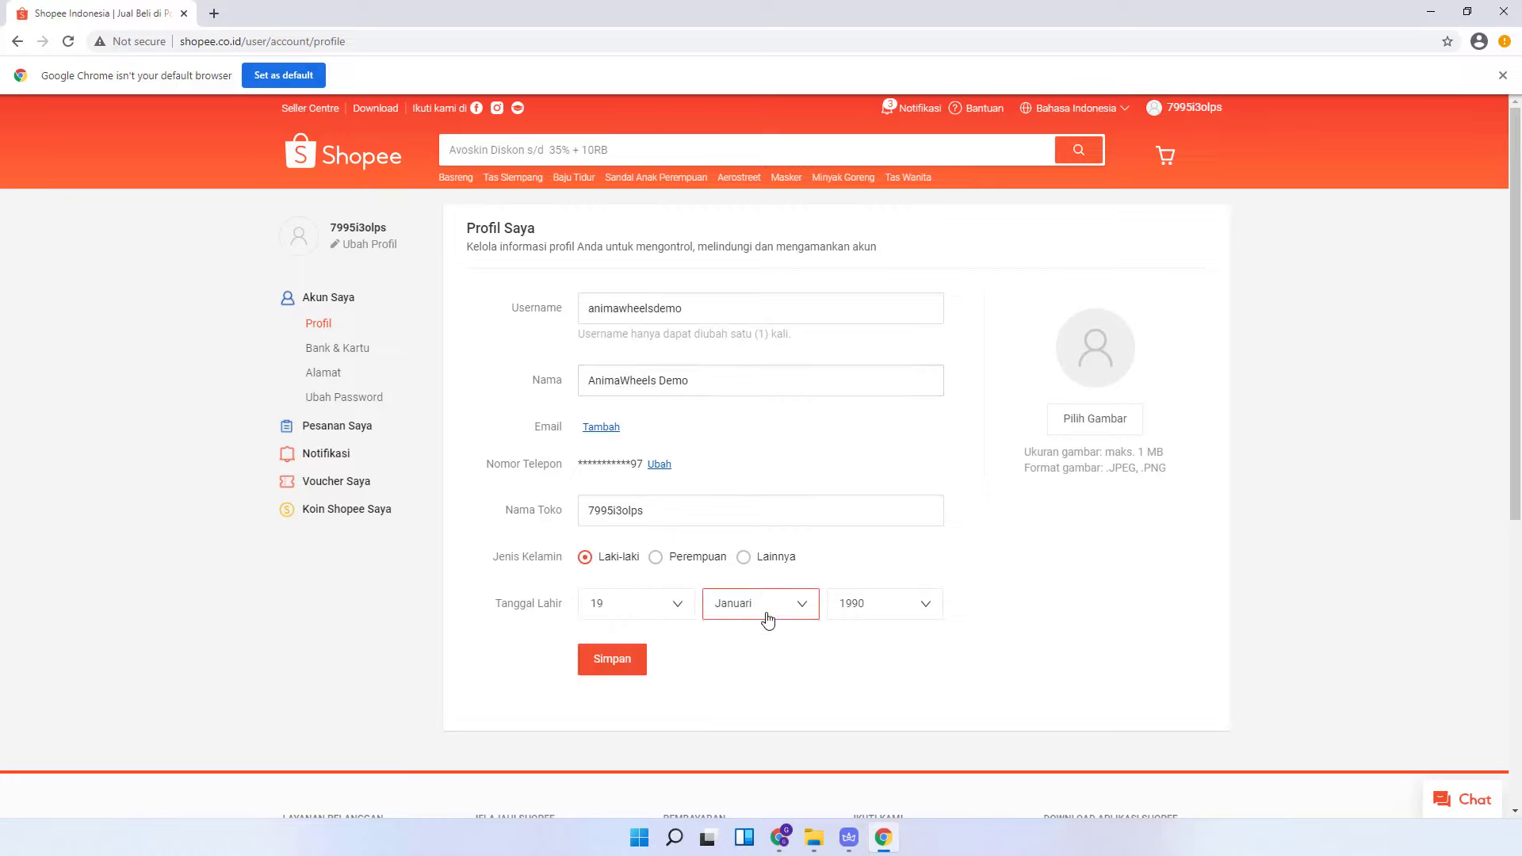
pyautogui.click(797, 604)
pyautogui.scroll(-4, 757, 673)
pyautogui.click(755, 677)
pyautogui.click(590, 664)
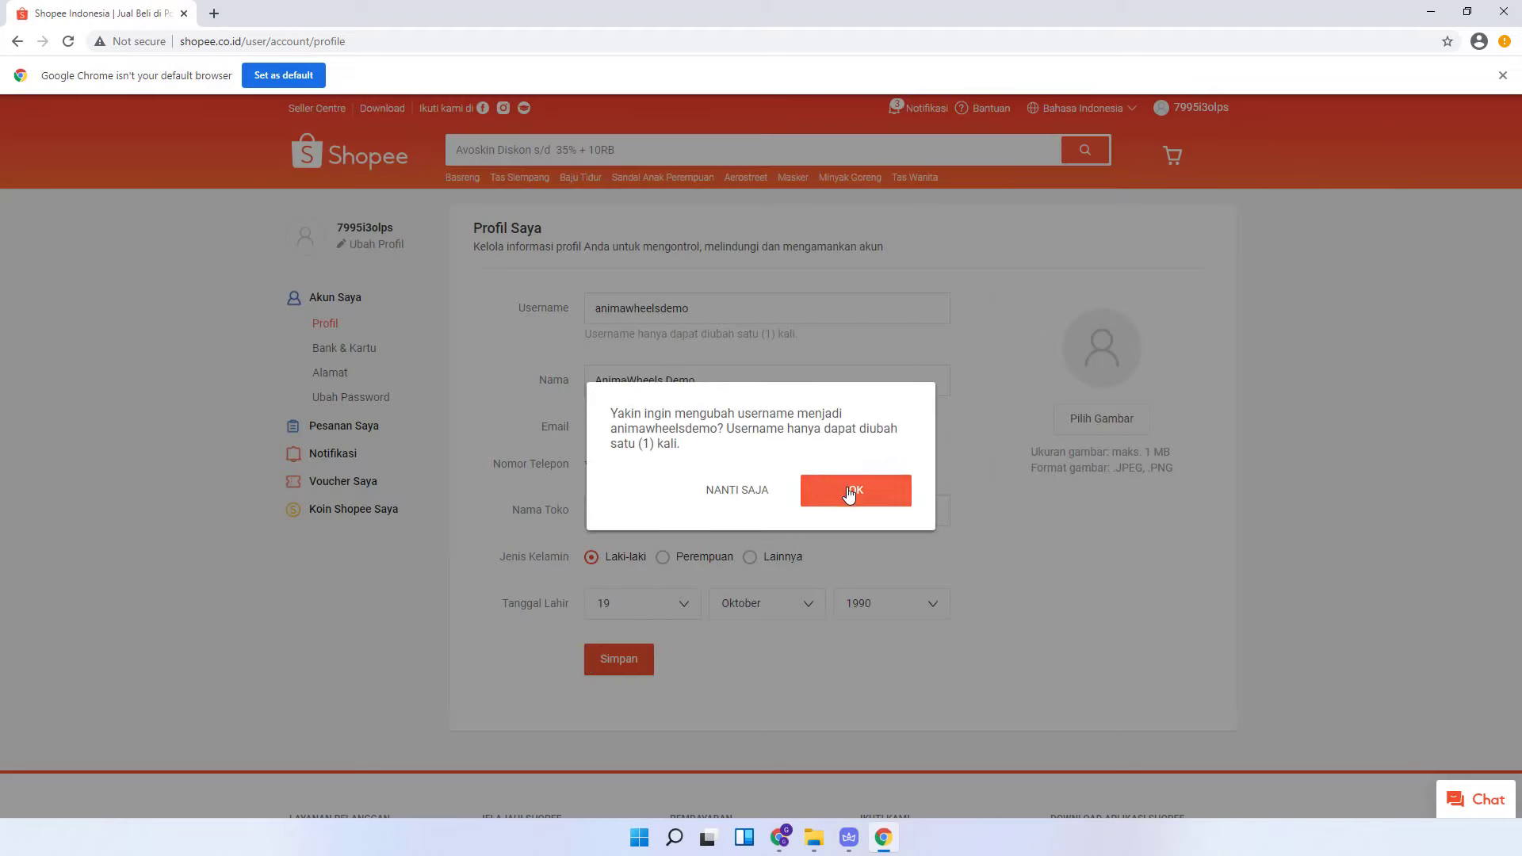
pyautogui.click(848, 492)
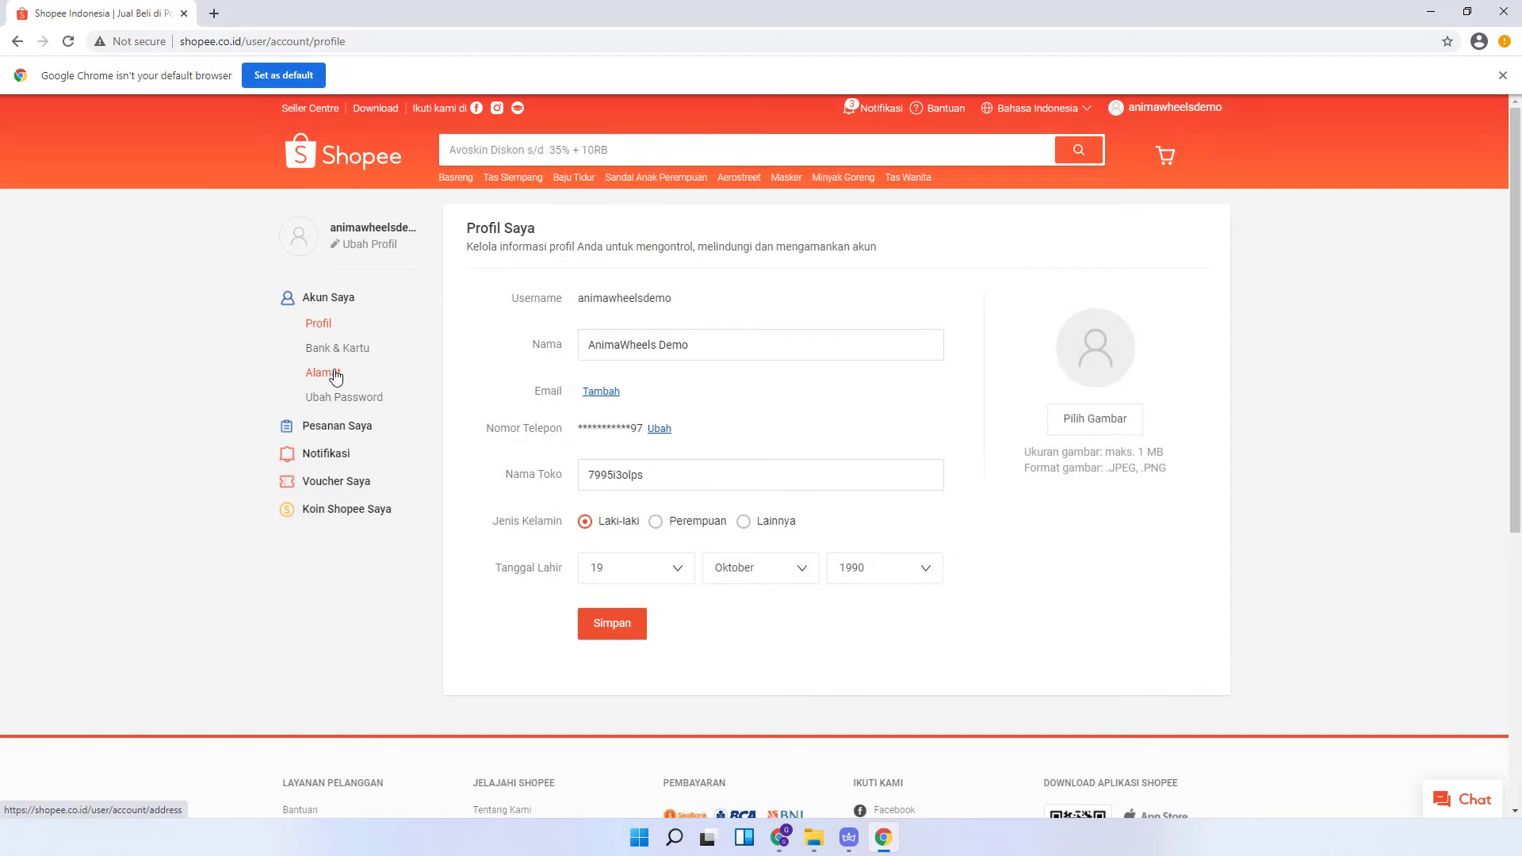
# - Start a new address with the recipient's full name and the suggested phone number
pyautogui.click(336, 377)
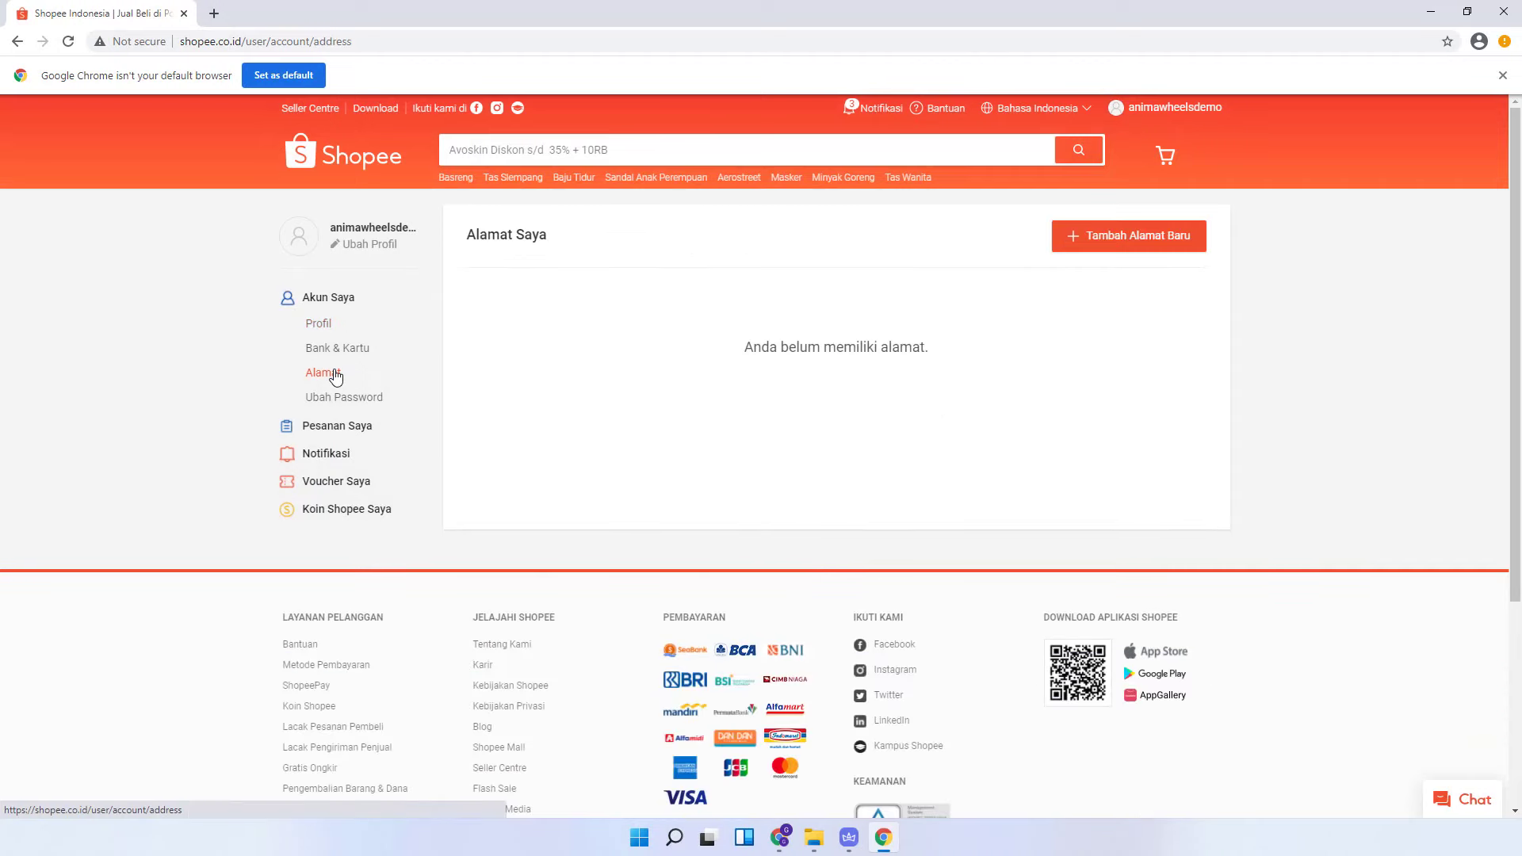
pyautogui.click(1155, 246)
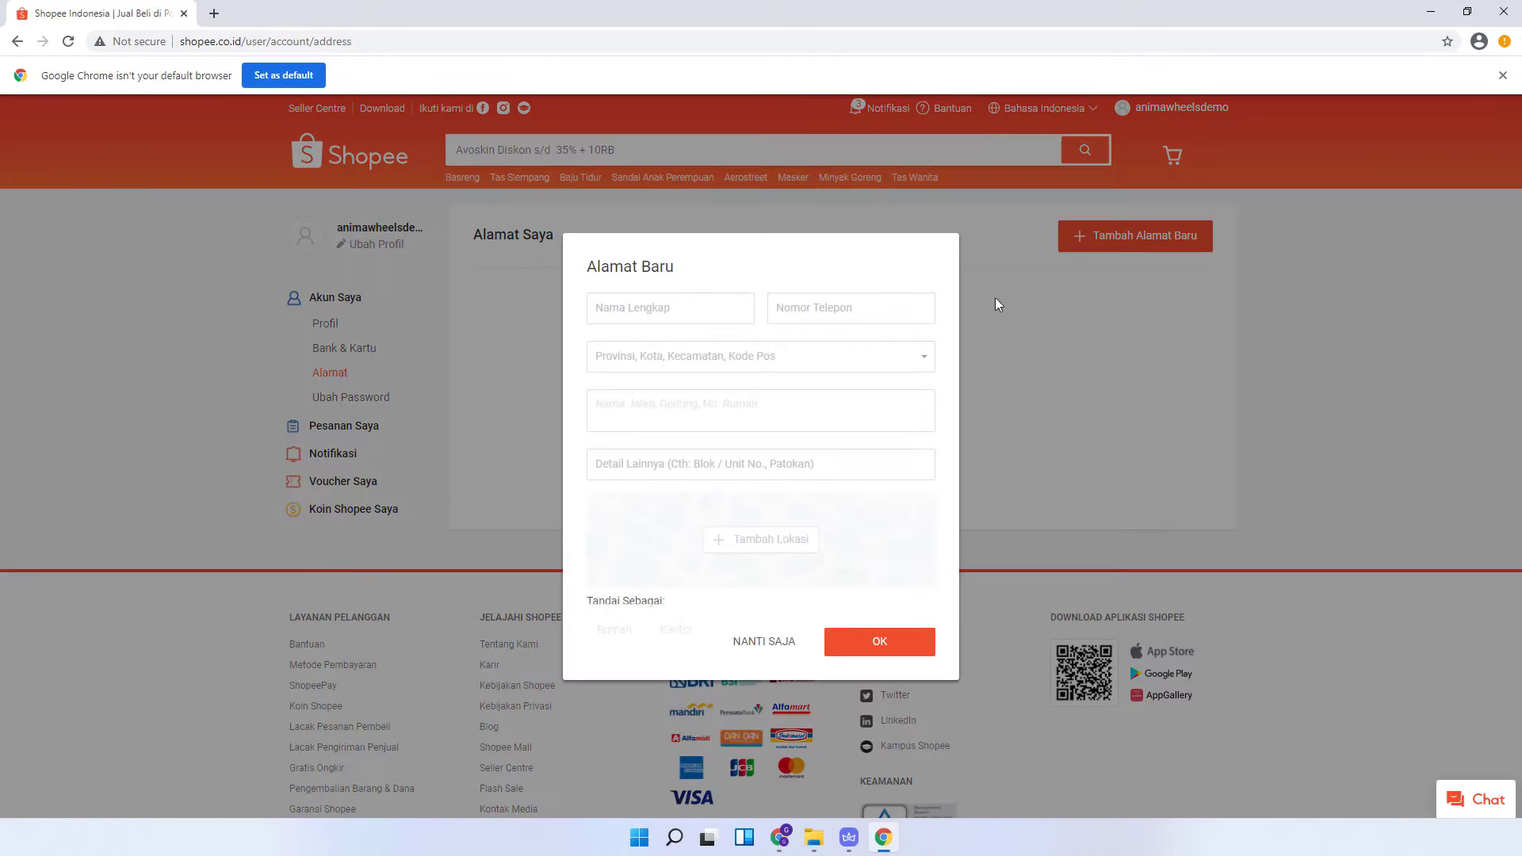
pyautogui.click(716, 297)
pyautogui.write('Anima')
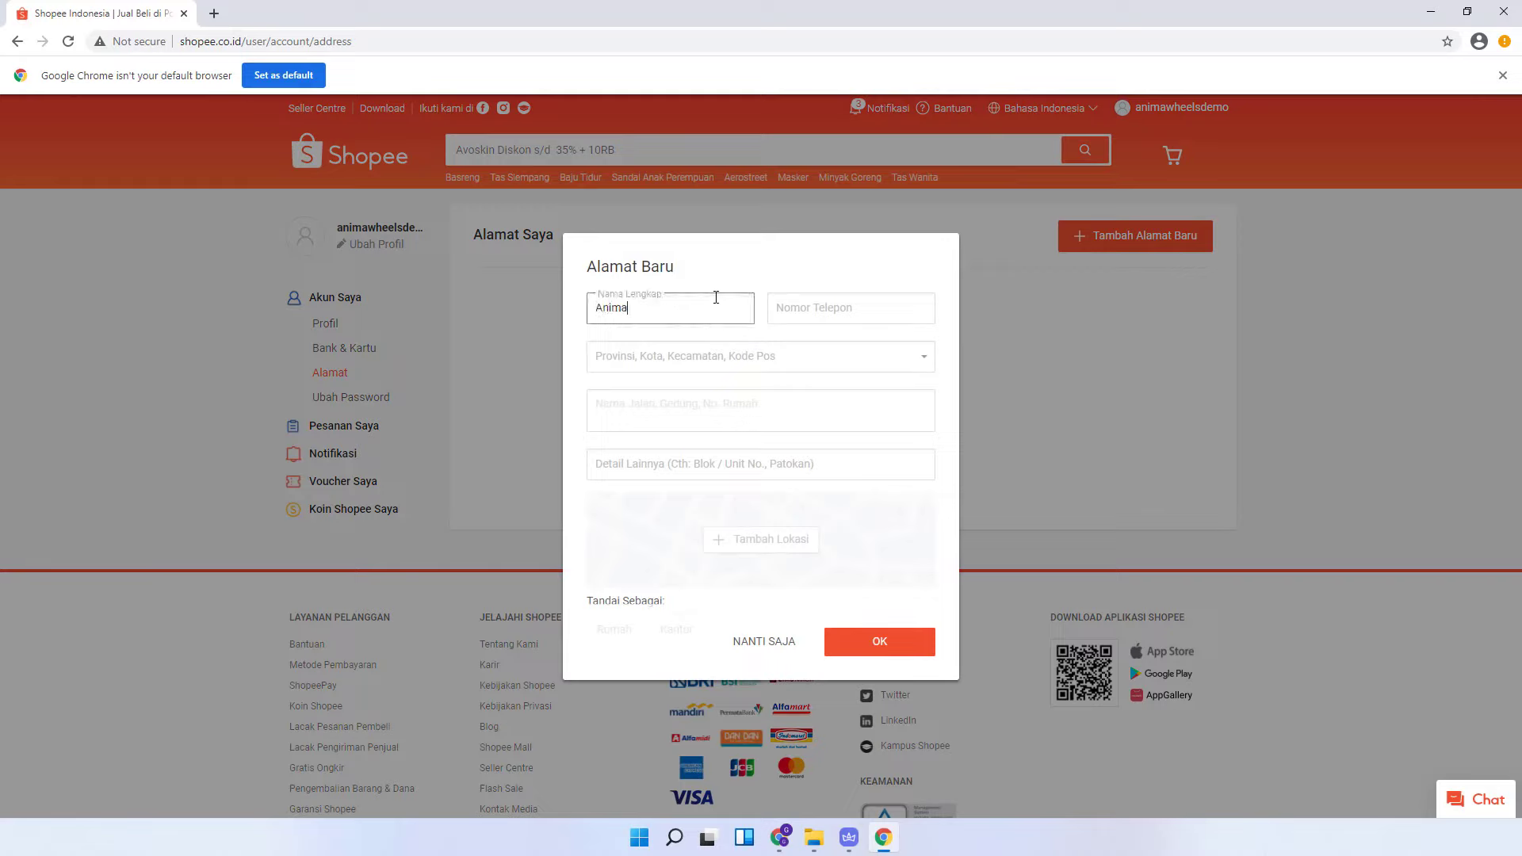
pyautogui.write('wheels Demo')
pyautogui.press('Tab')
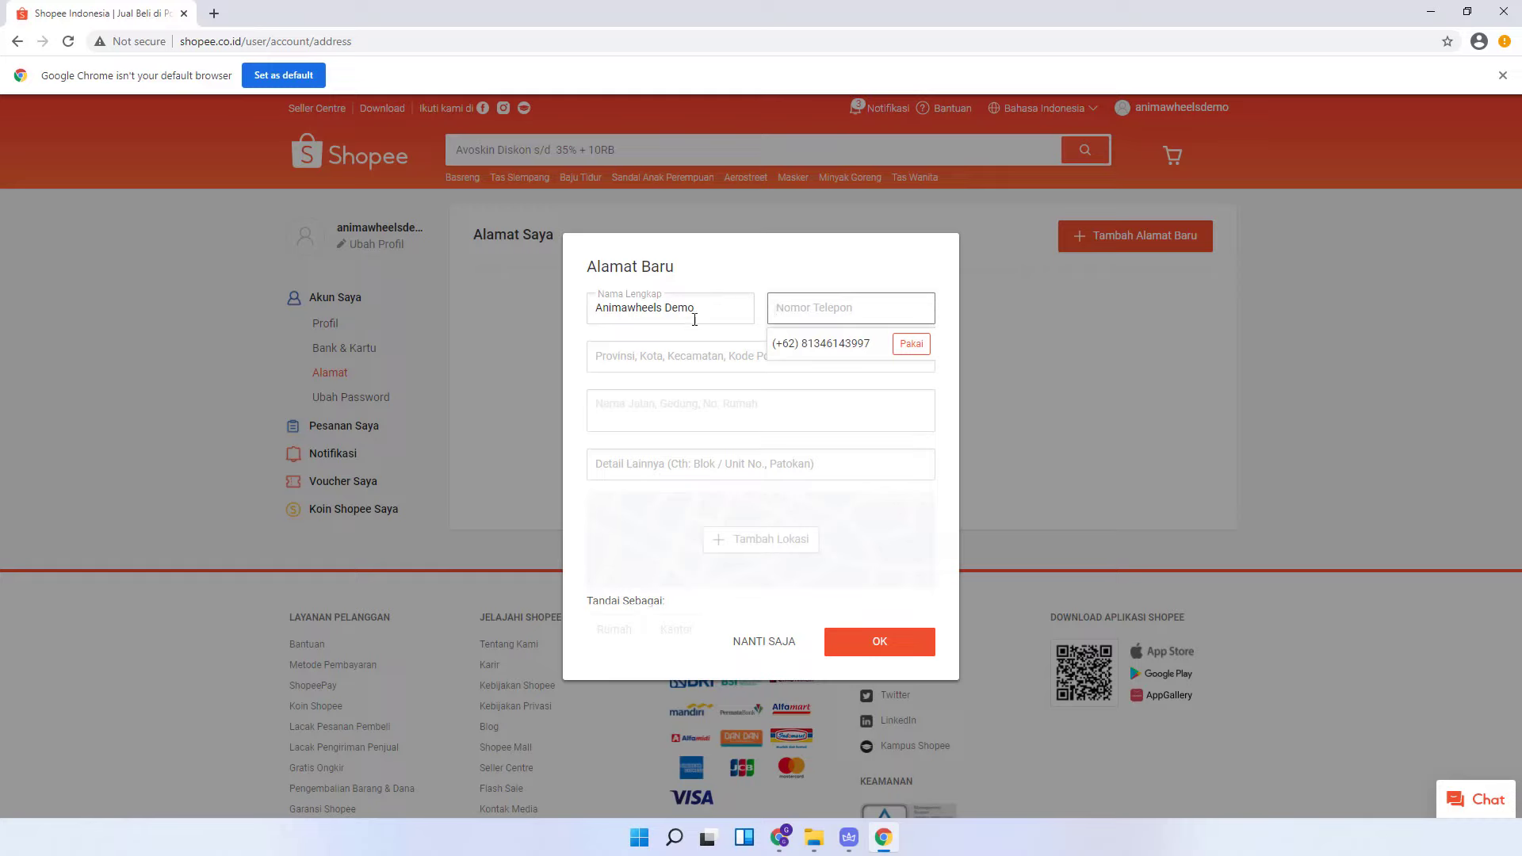
pyautogui.click(897, 349)
# - Set the address region to DKI JAKARTA, KOTA JAKARTA PUSAT, GAMBIR, 10120
pyautogui.click(751, 367)
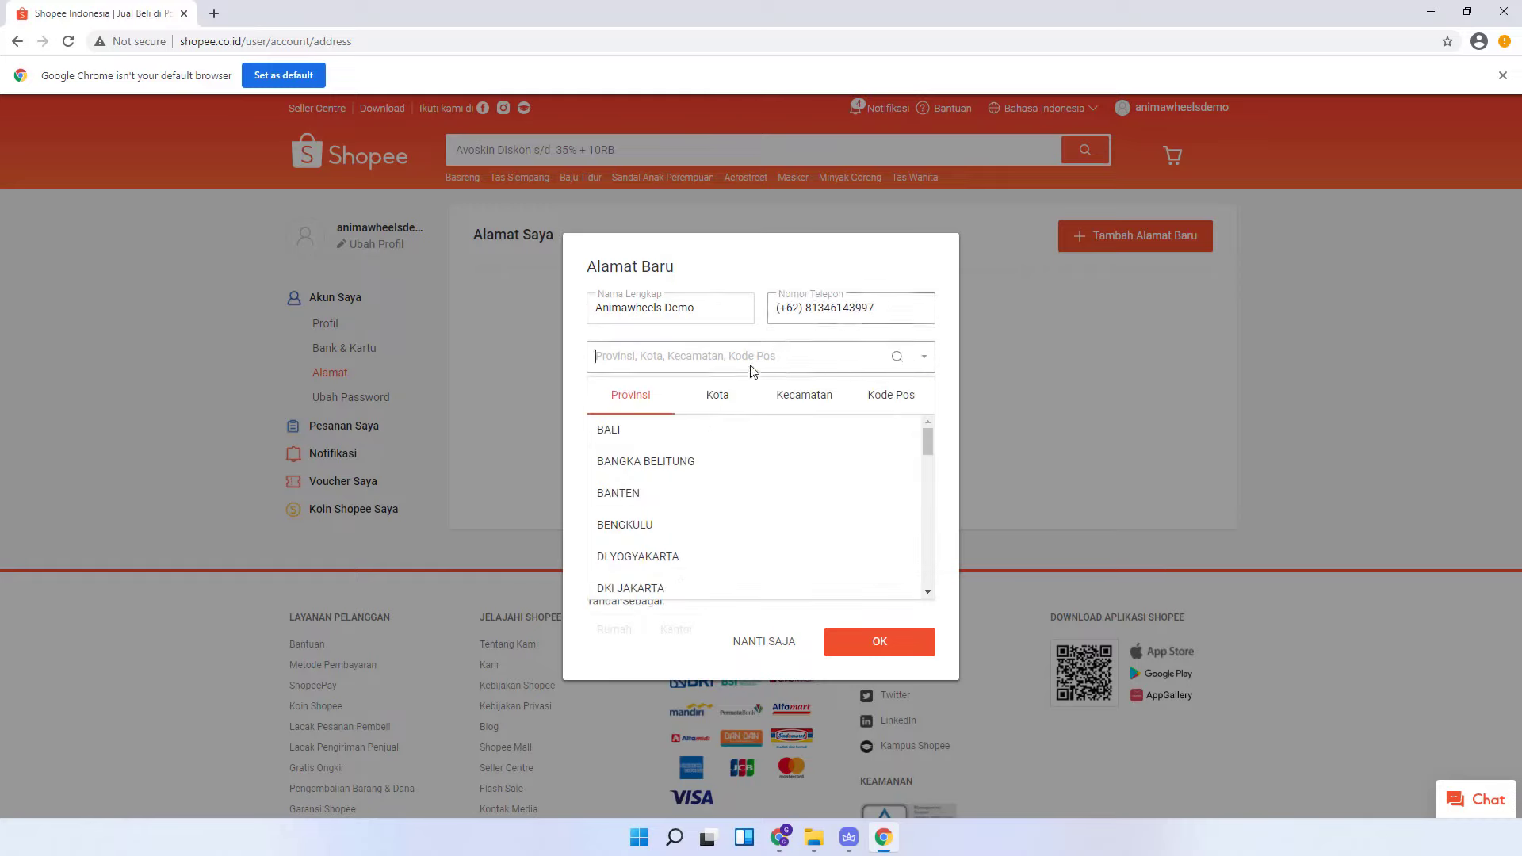
pyautogui.scroll(-2, 691, 480)
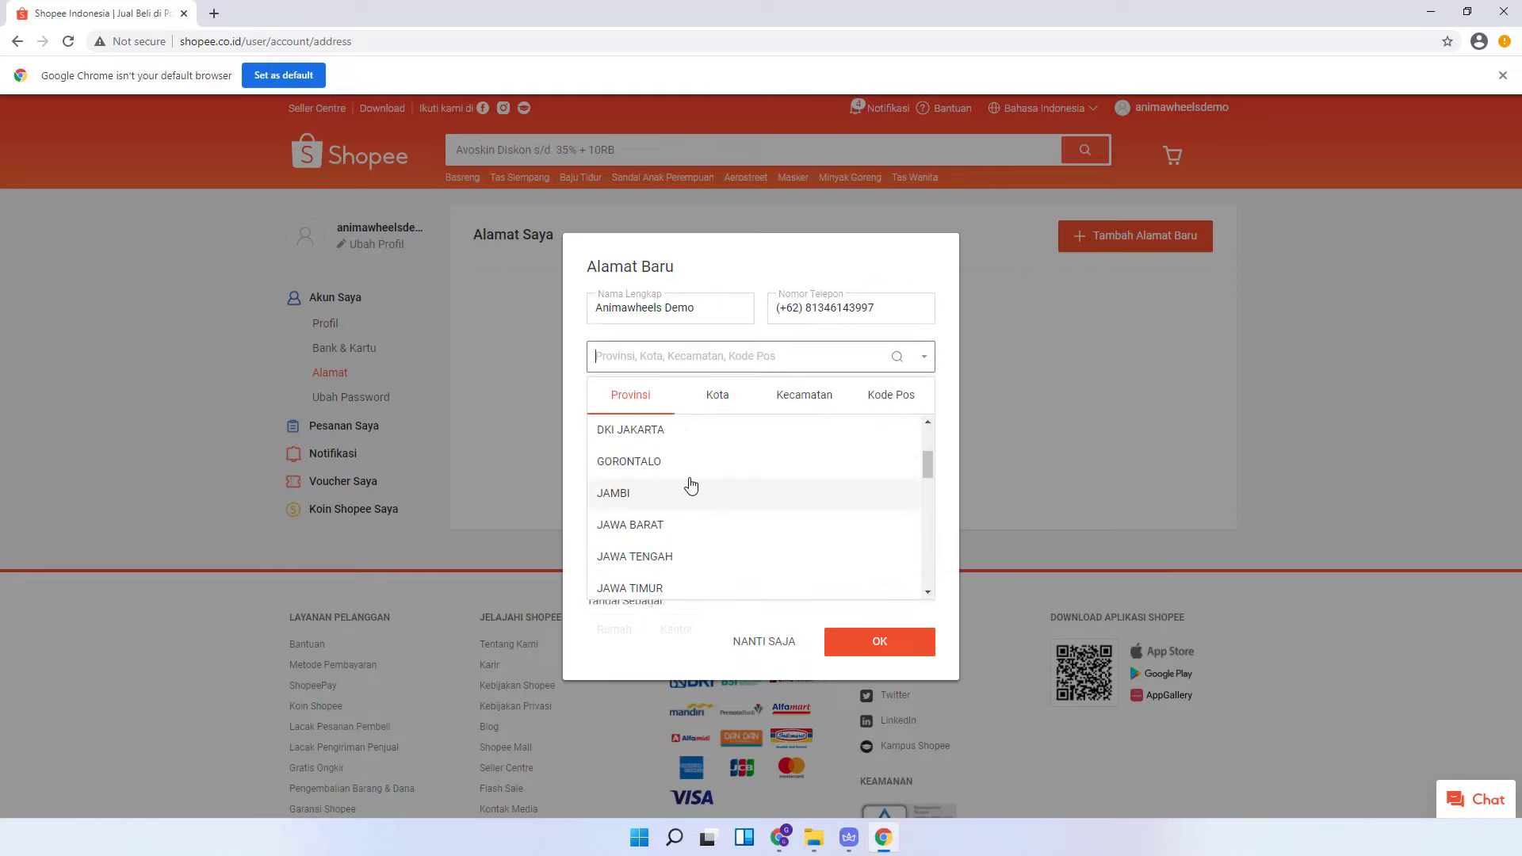
pyautogui.click(687, 433)
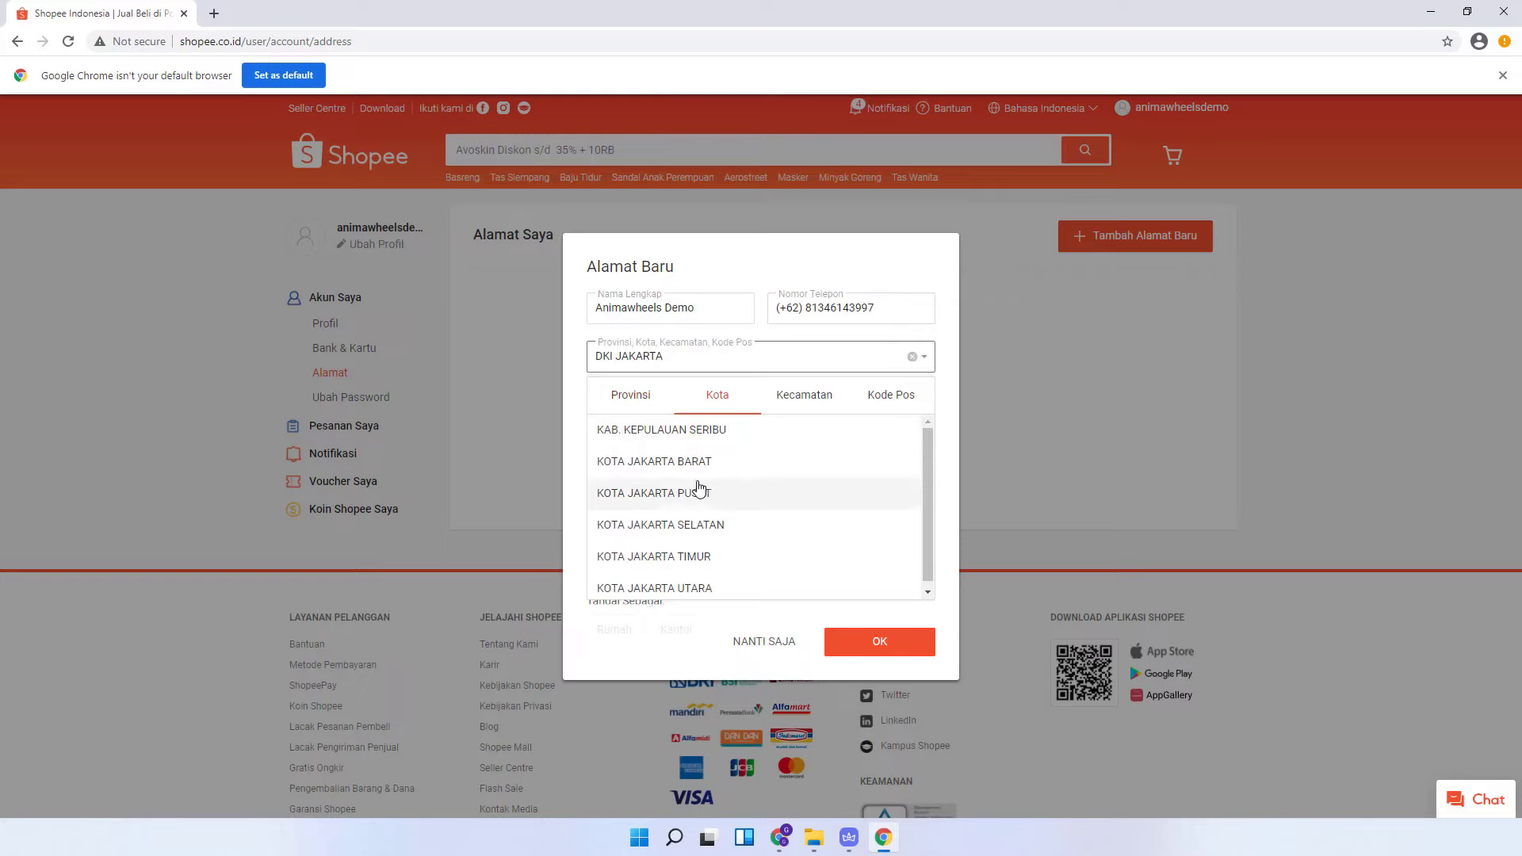
pyautogui.click(702, 493)
pyautogui.click(713, 468)
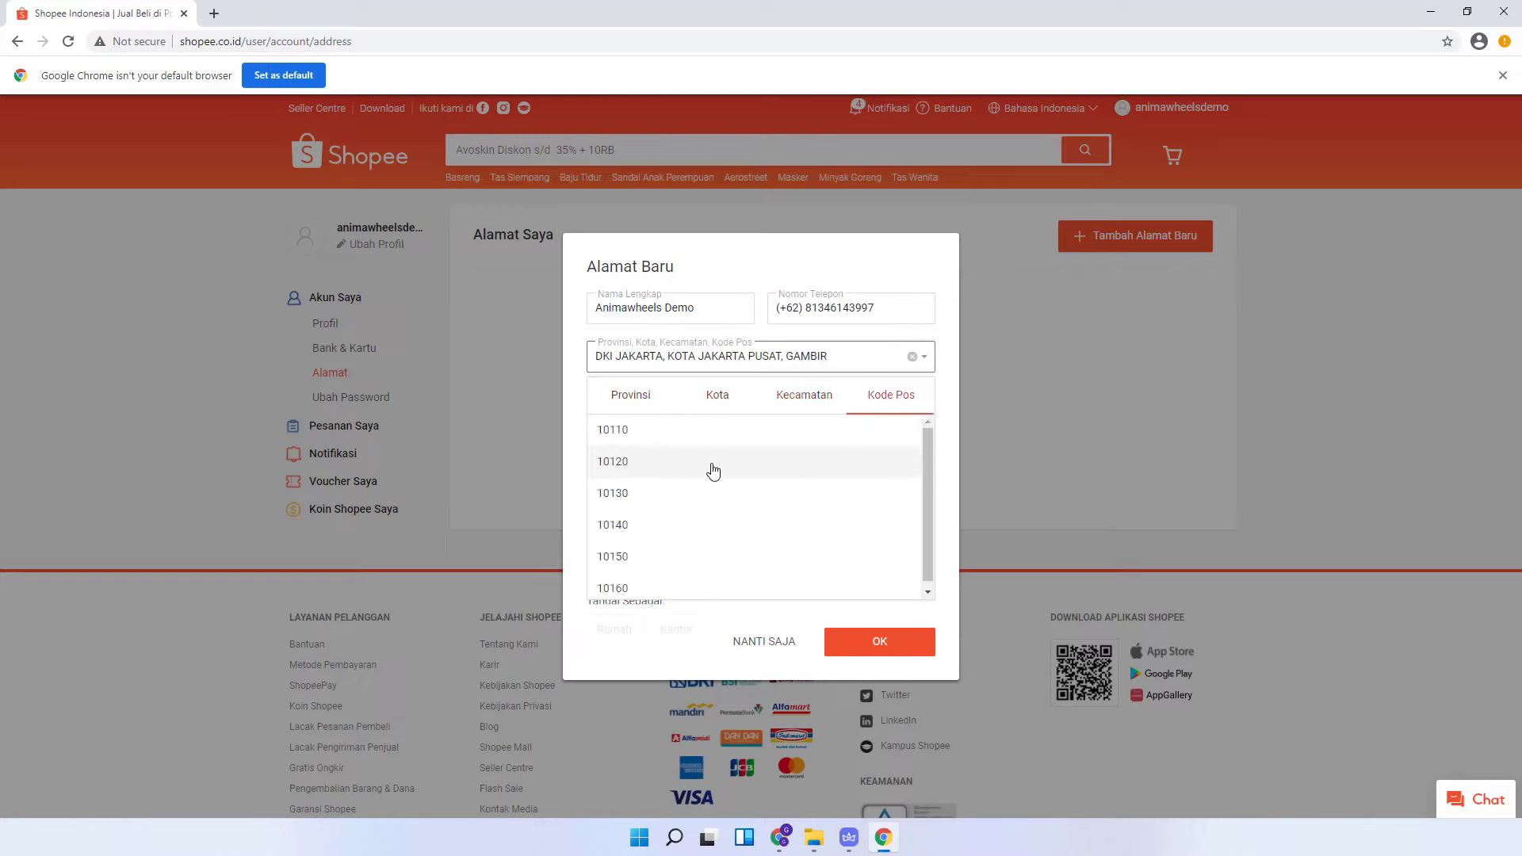
pyautogui.click(707, 477)
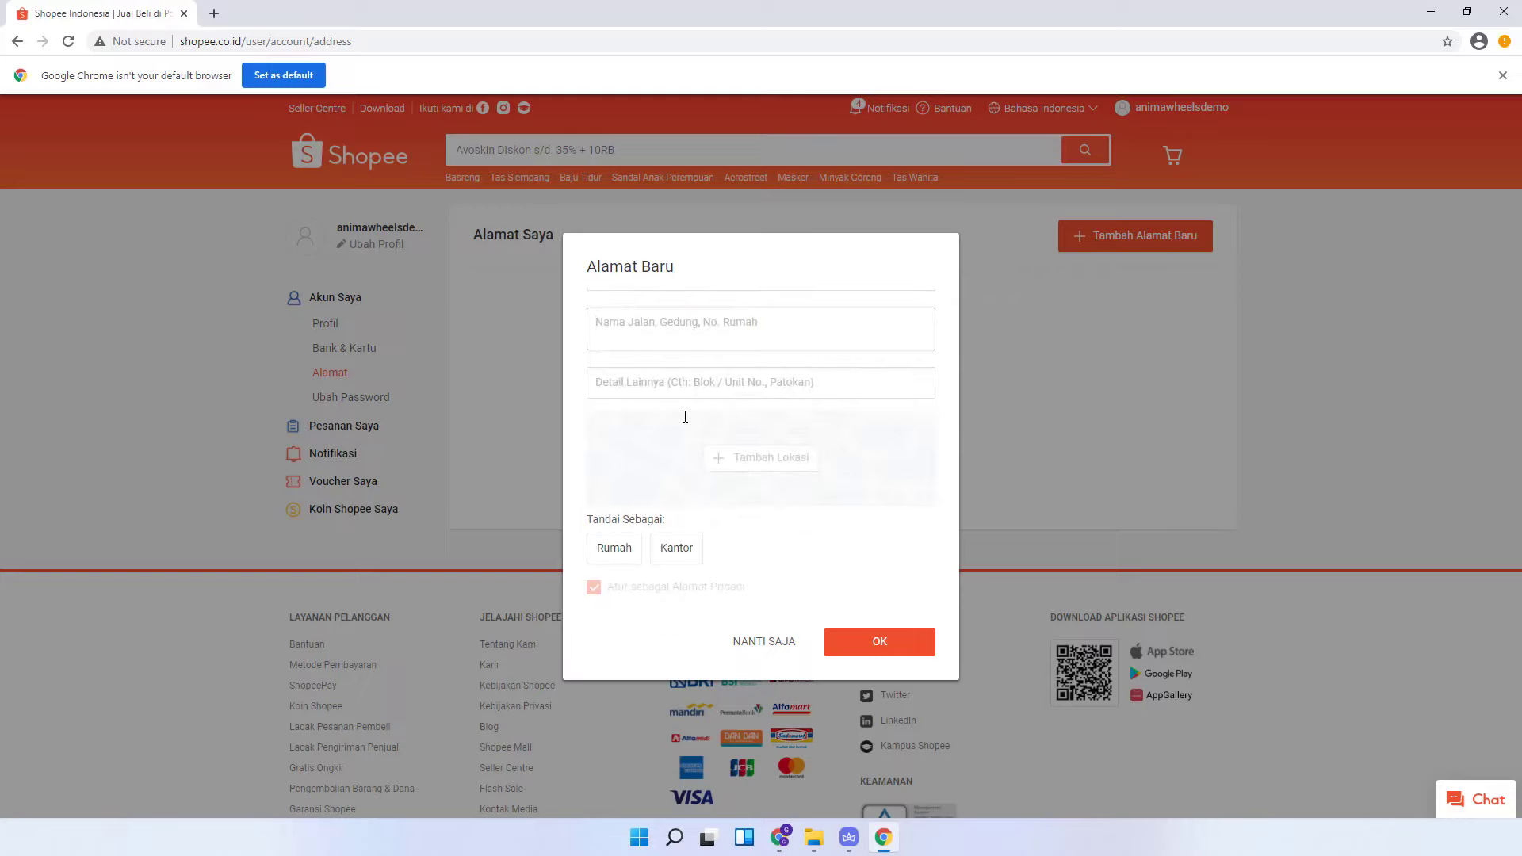
# - Fill the street name from a suggestion, label the address Rumah and save it
pyautogui.write('Jl')
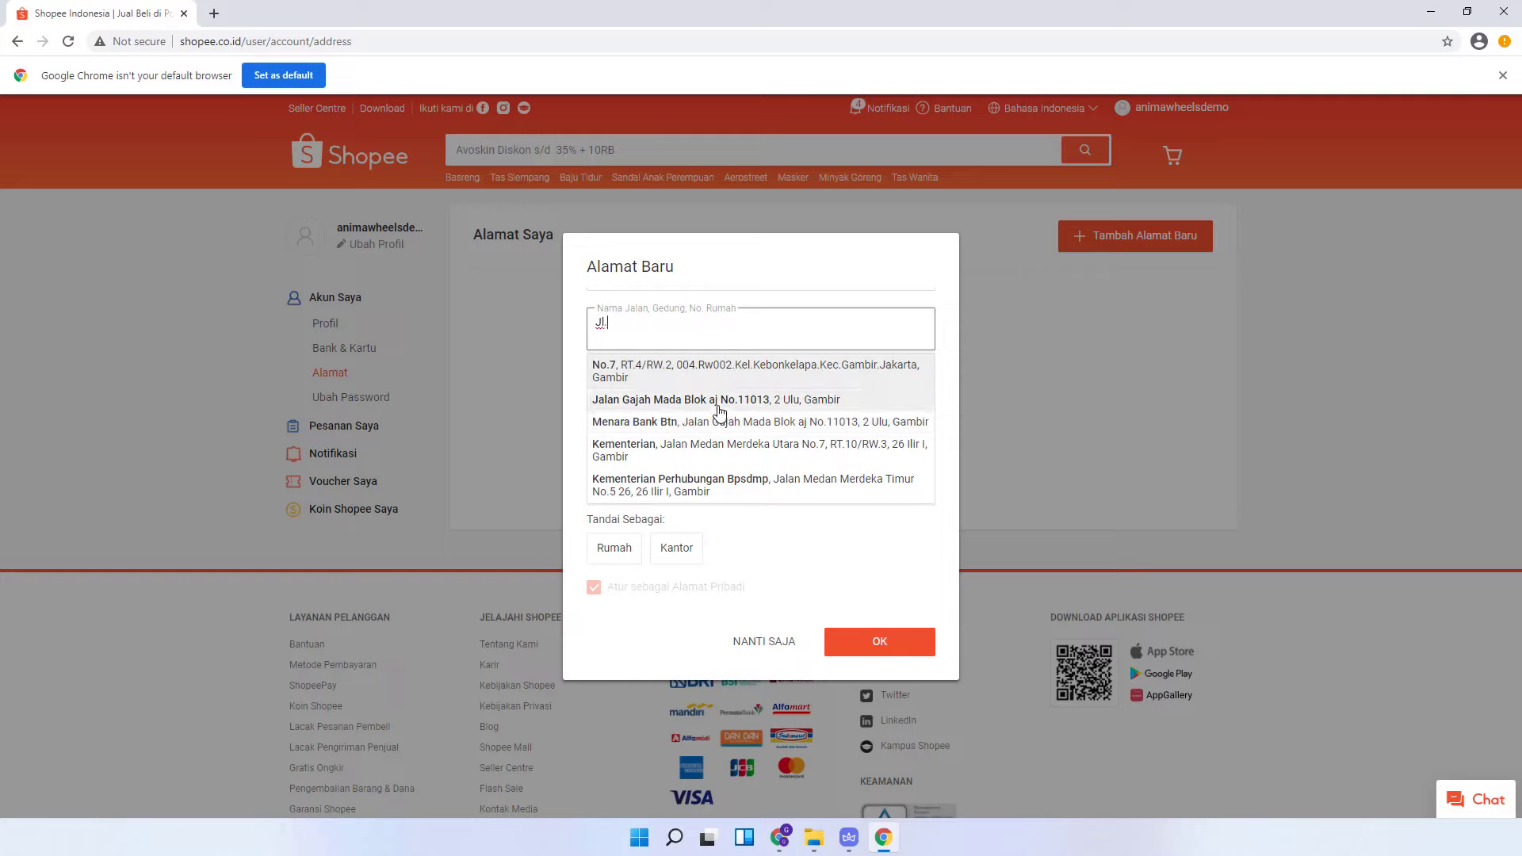
pyautogui.click(719, 411)
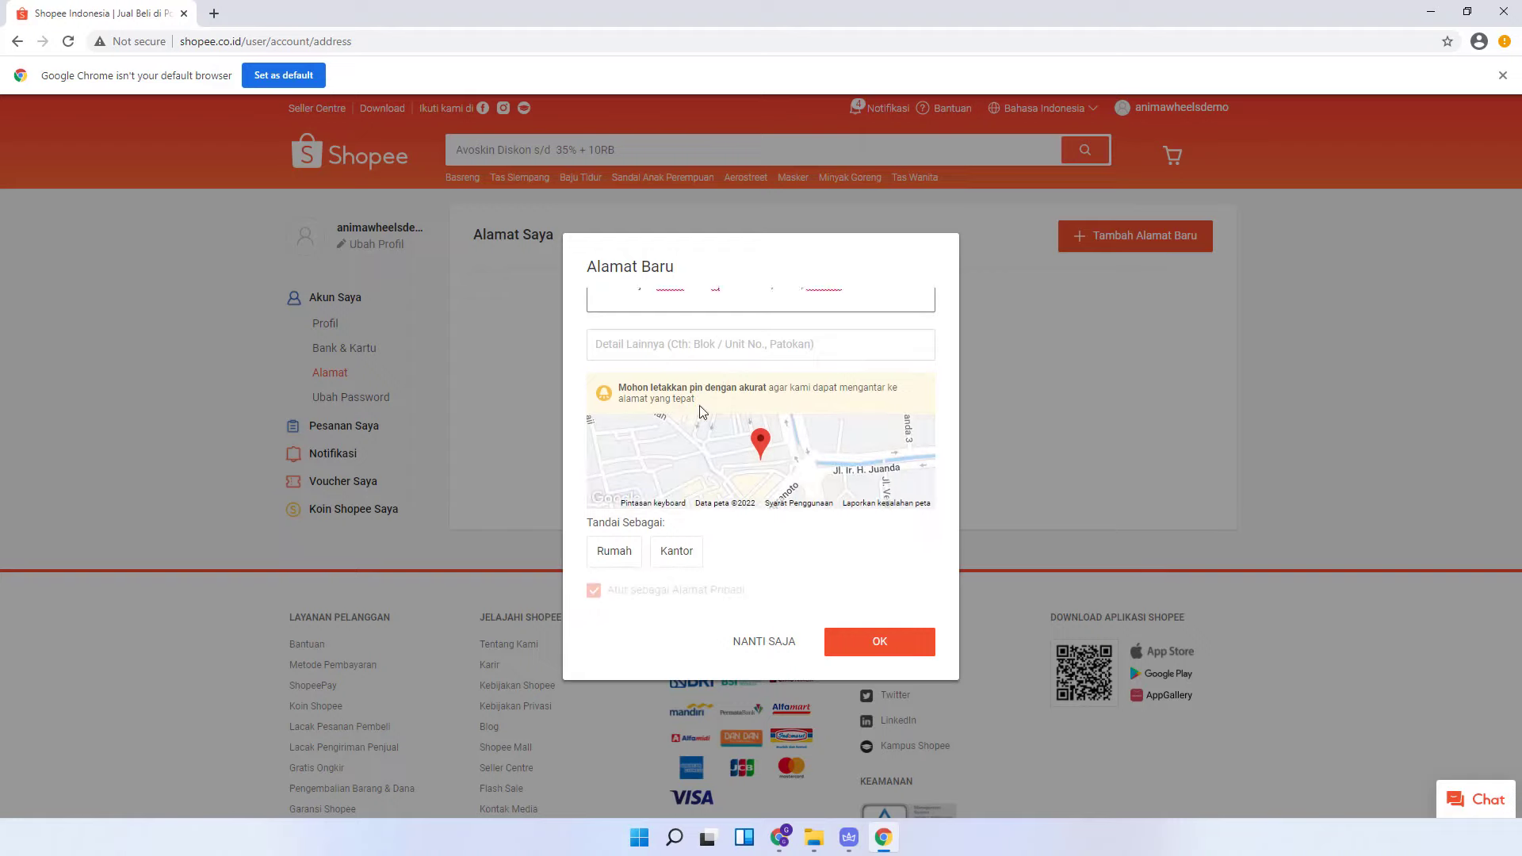
pyautogui.click(614, 551)
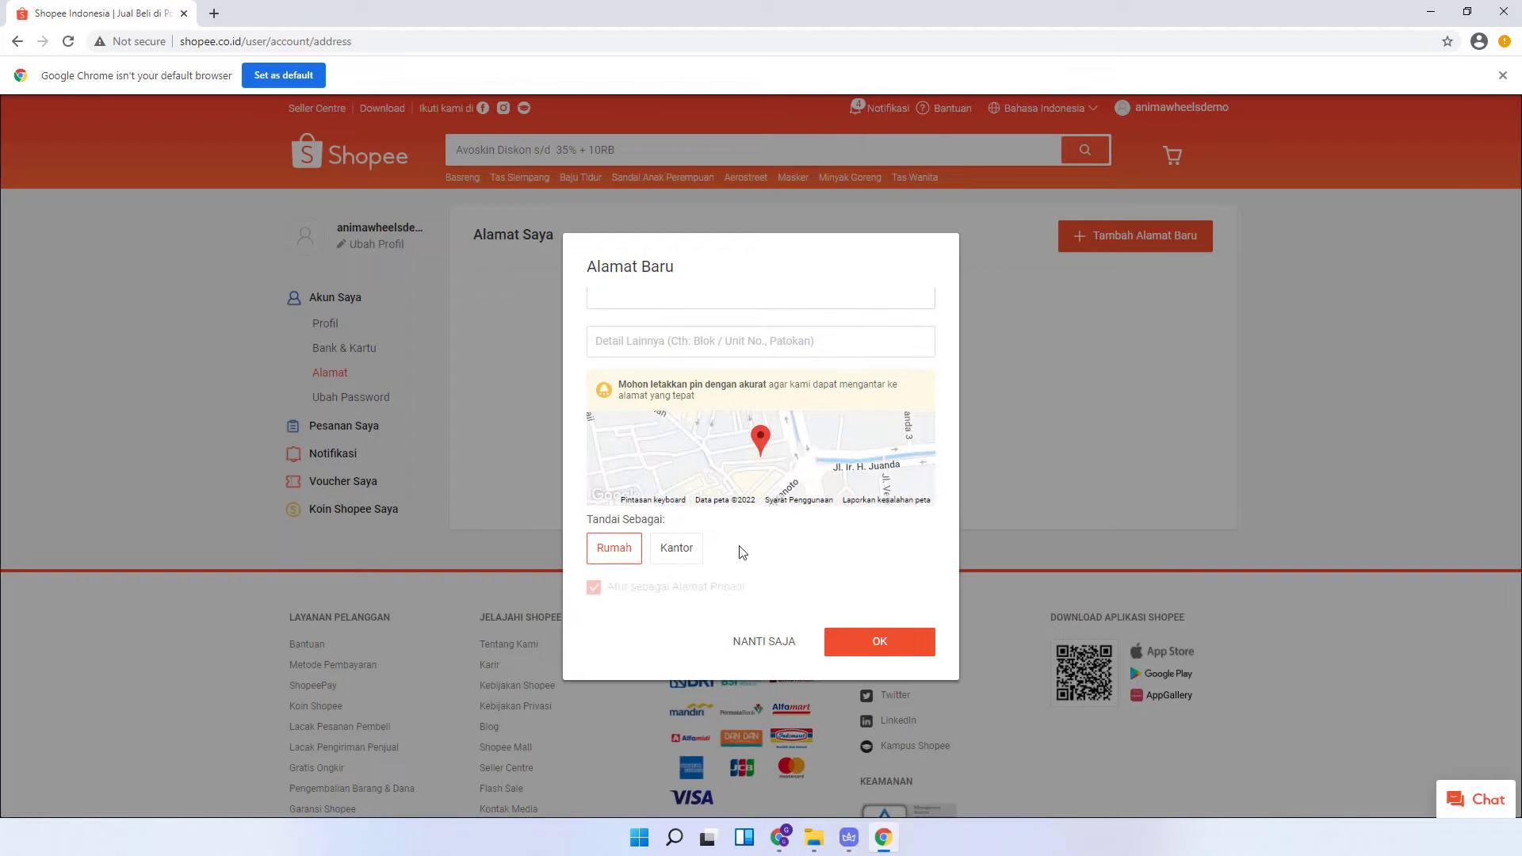
pyautogui.click(880, 641)
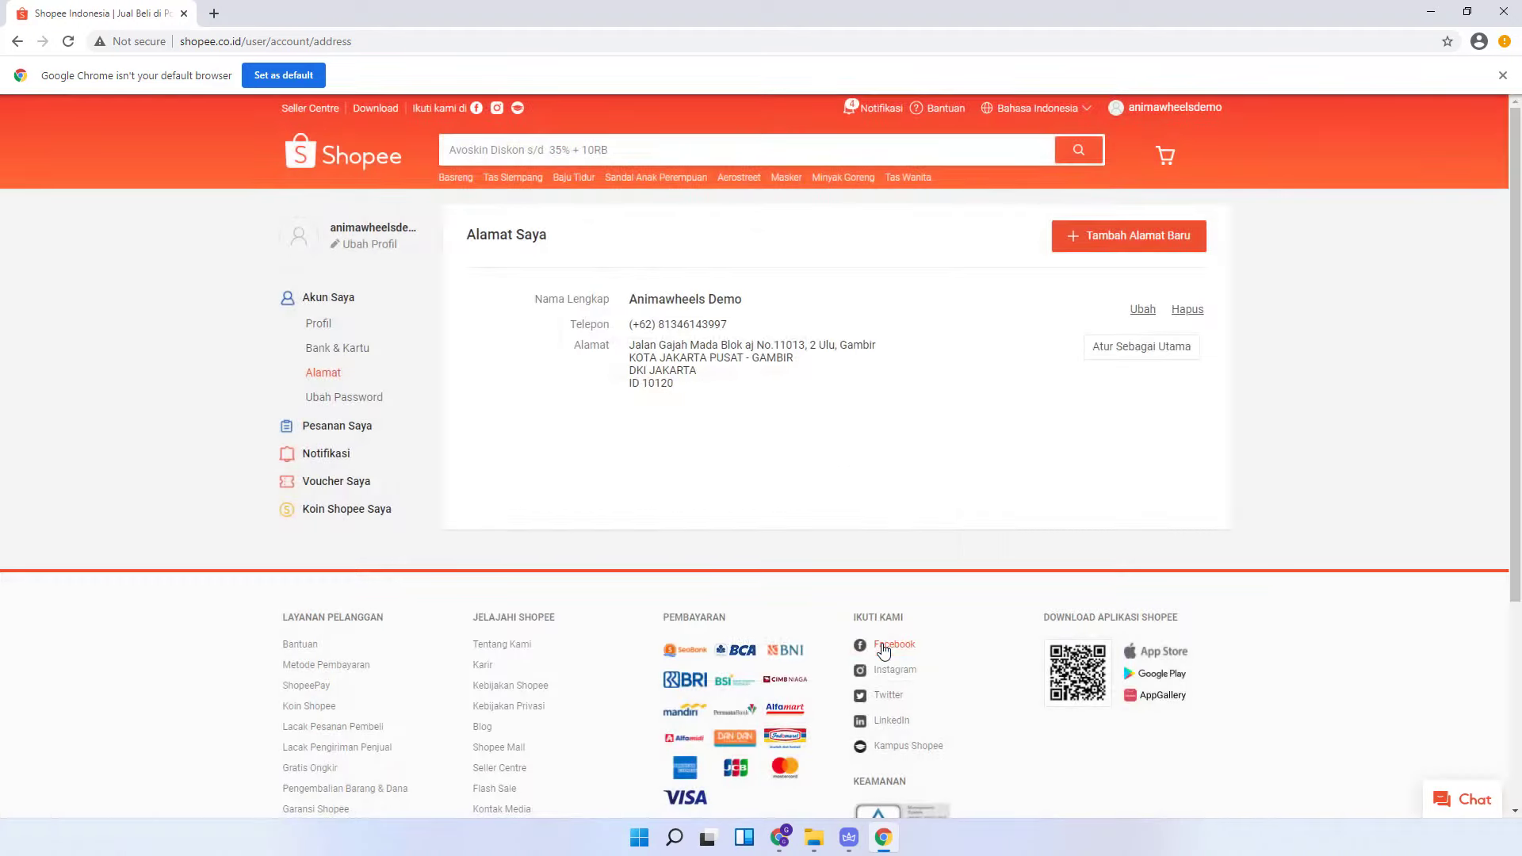
# - Make the address primary, dismiss the default-browser notice and close the browser
pyautogui.click(1116, 355)
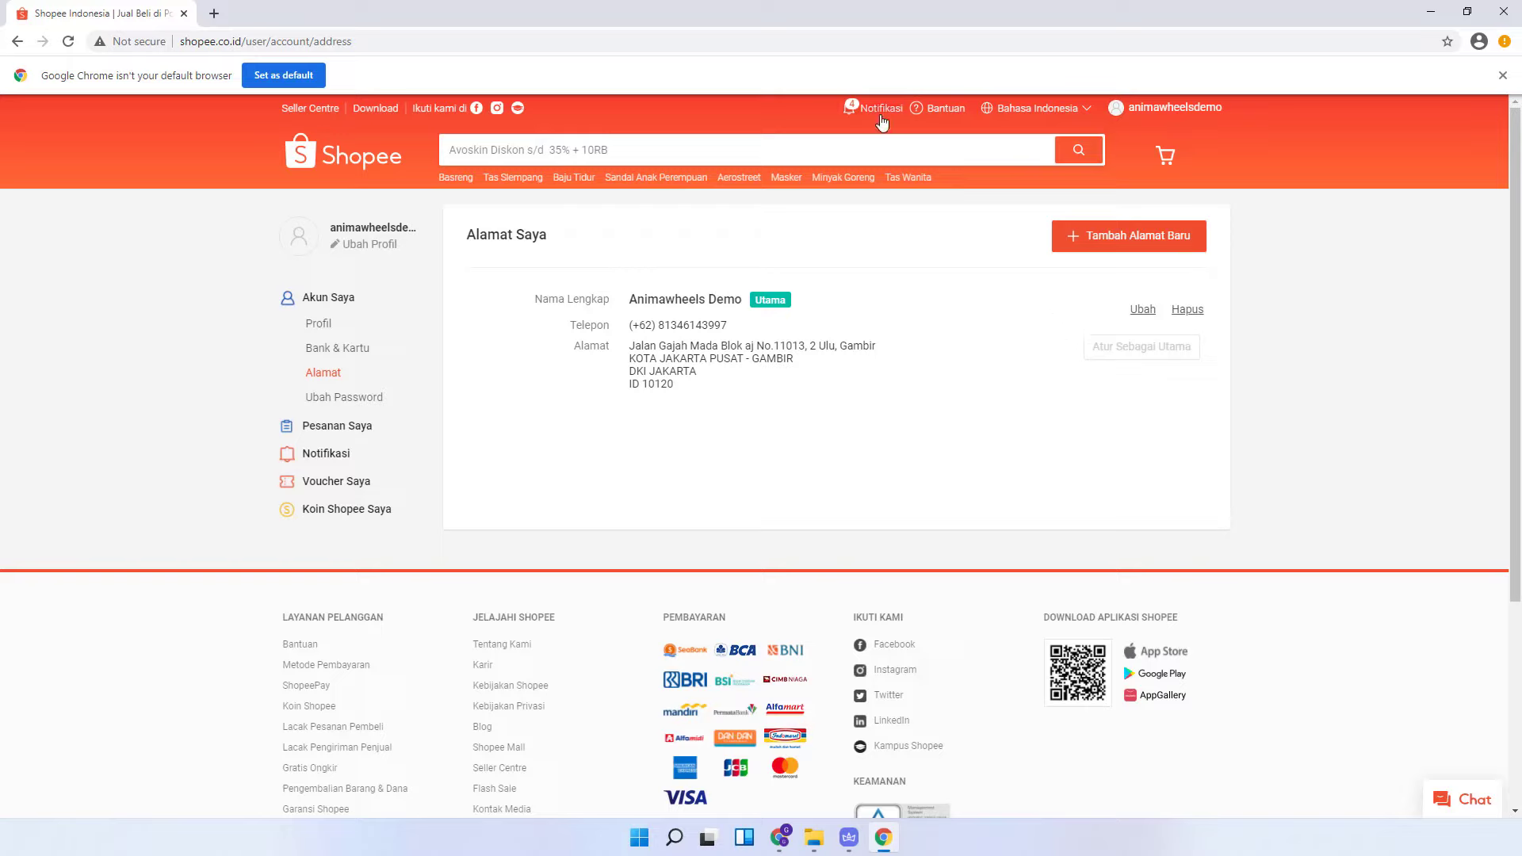
pyautogui.moveTo(882, 122)
pyautogui.click(1503, 75)
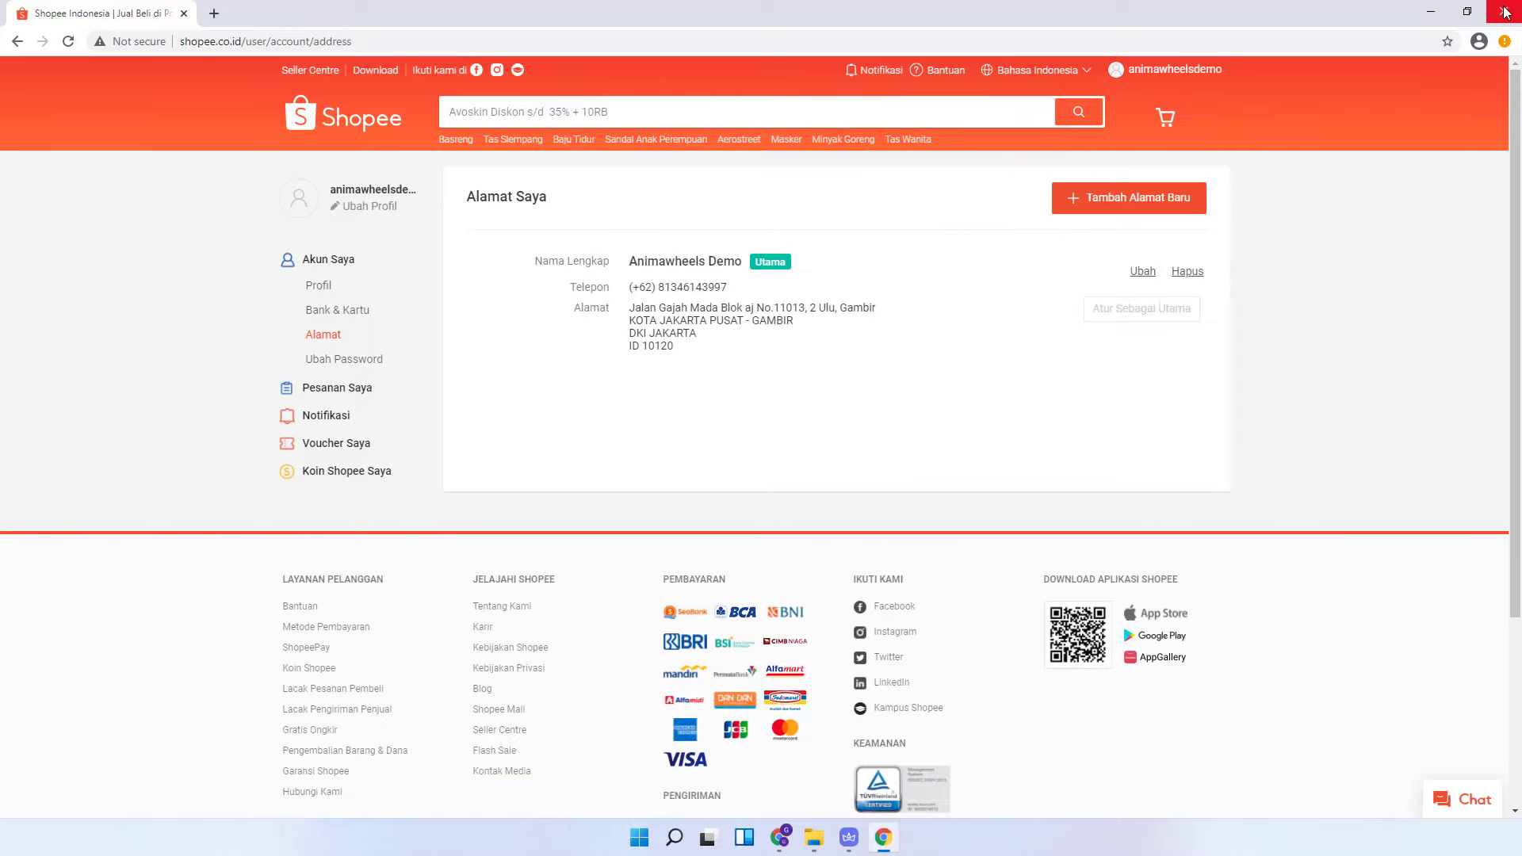
pyautogui.click(1504, 11)
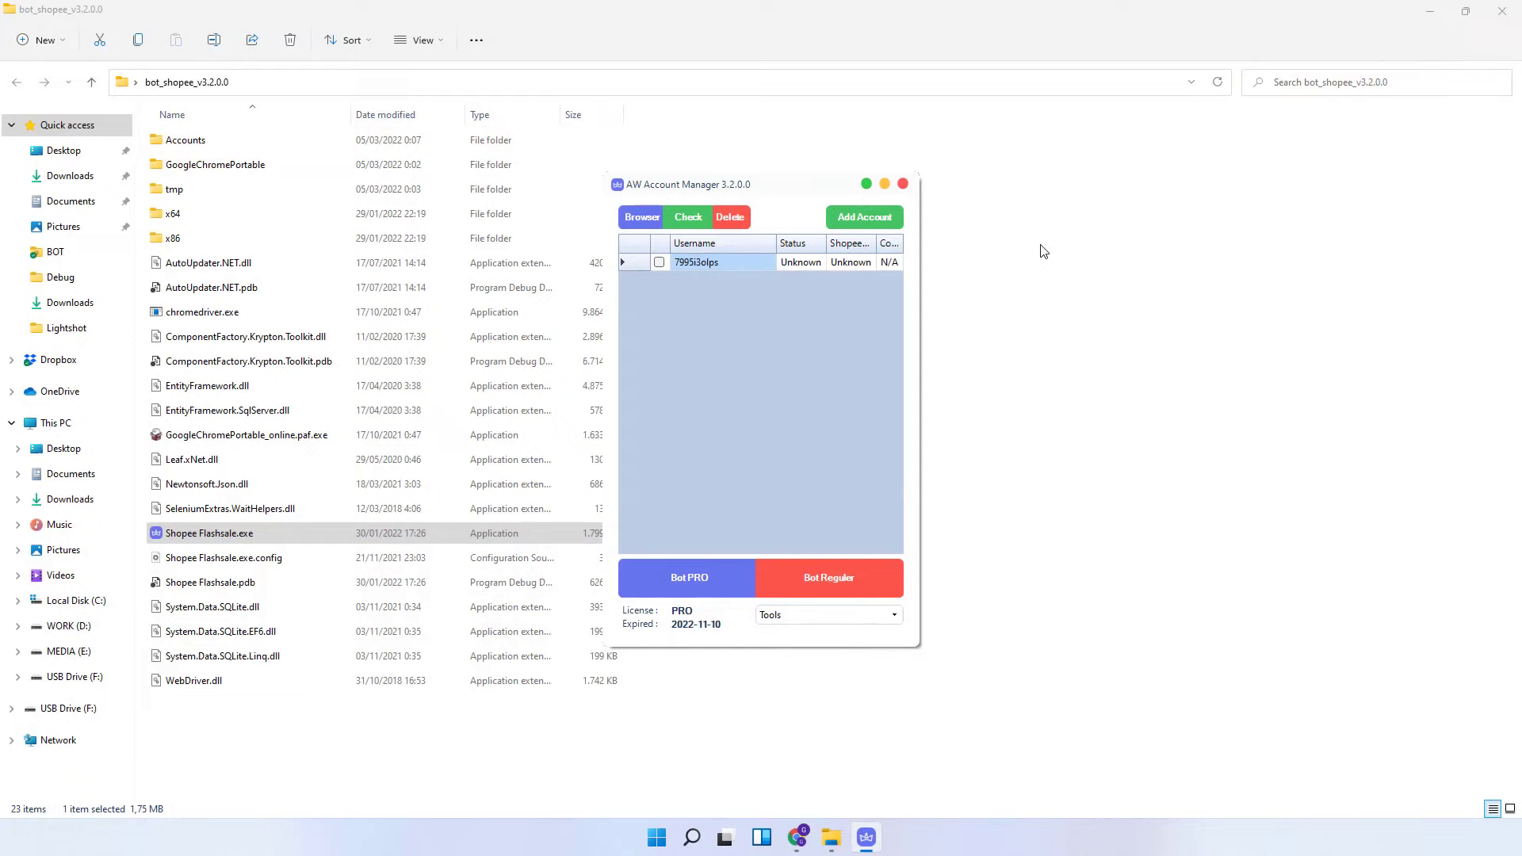
# - Run Update Cookie on the account, log in via Chrome, then close Chrome
pyautogui.rightClick(690, 264)
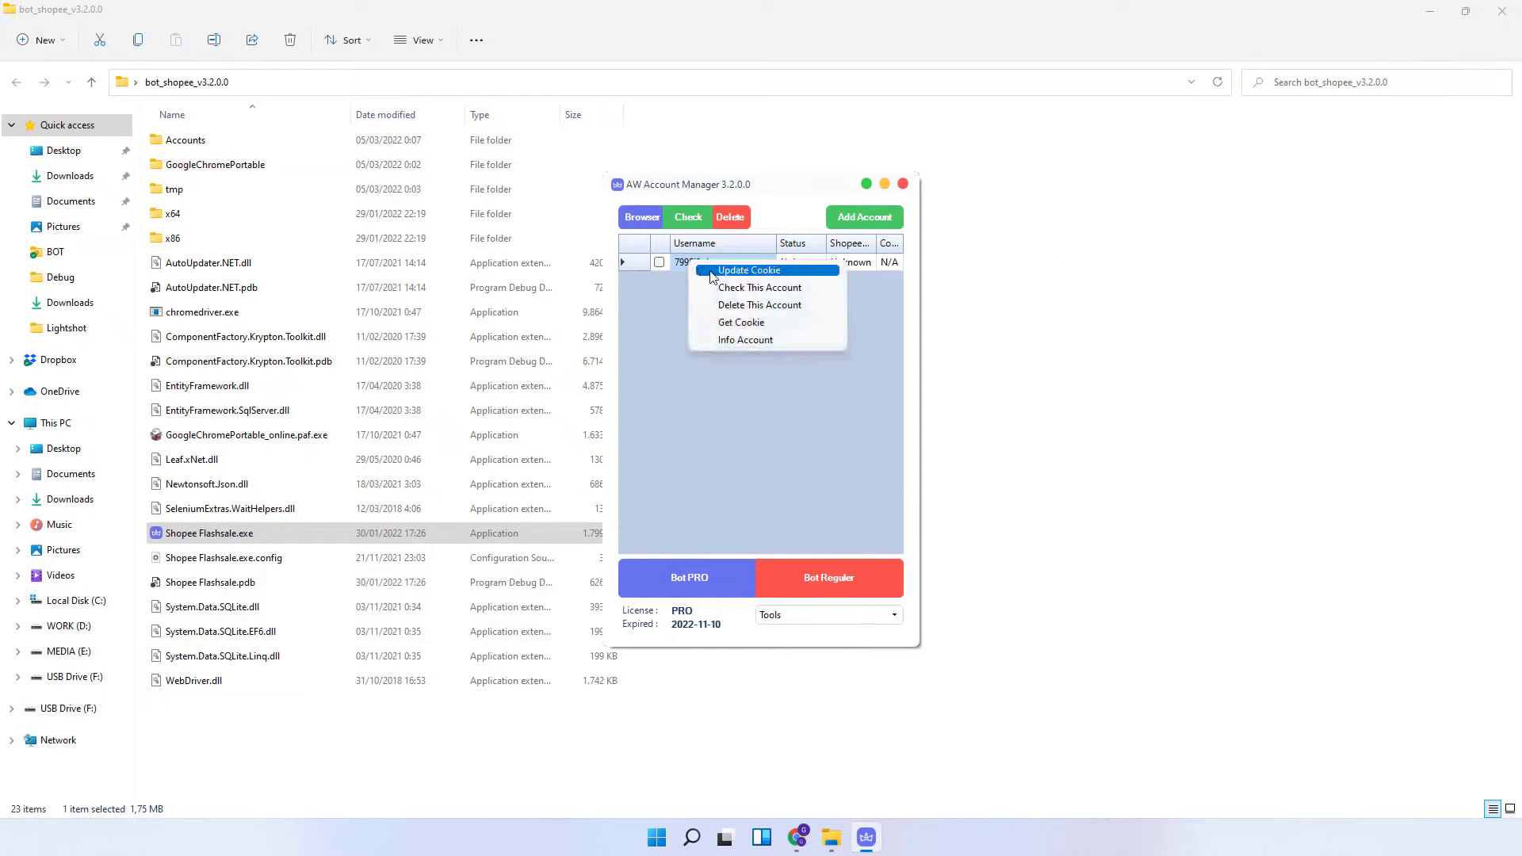
pyautogui.click(749, 271)
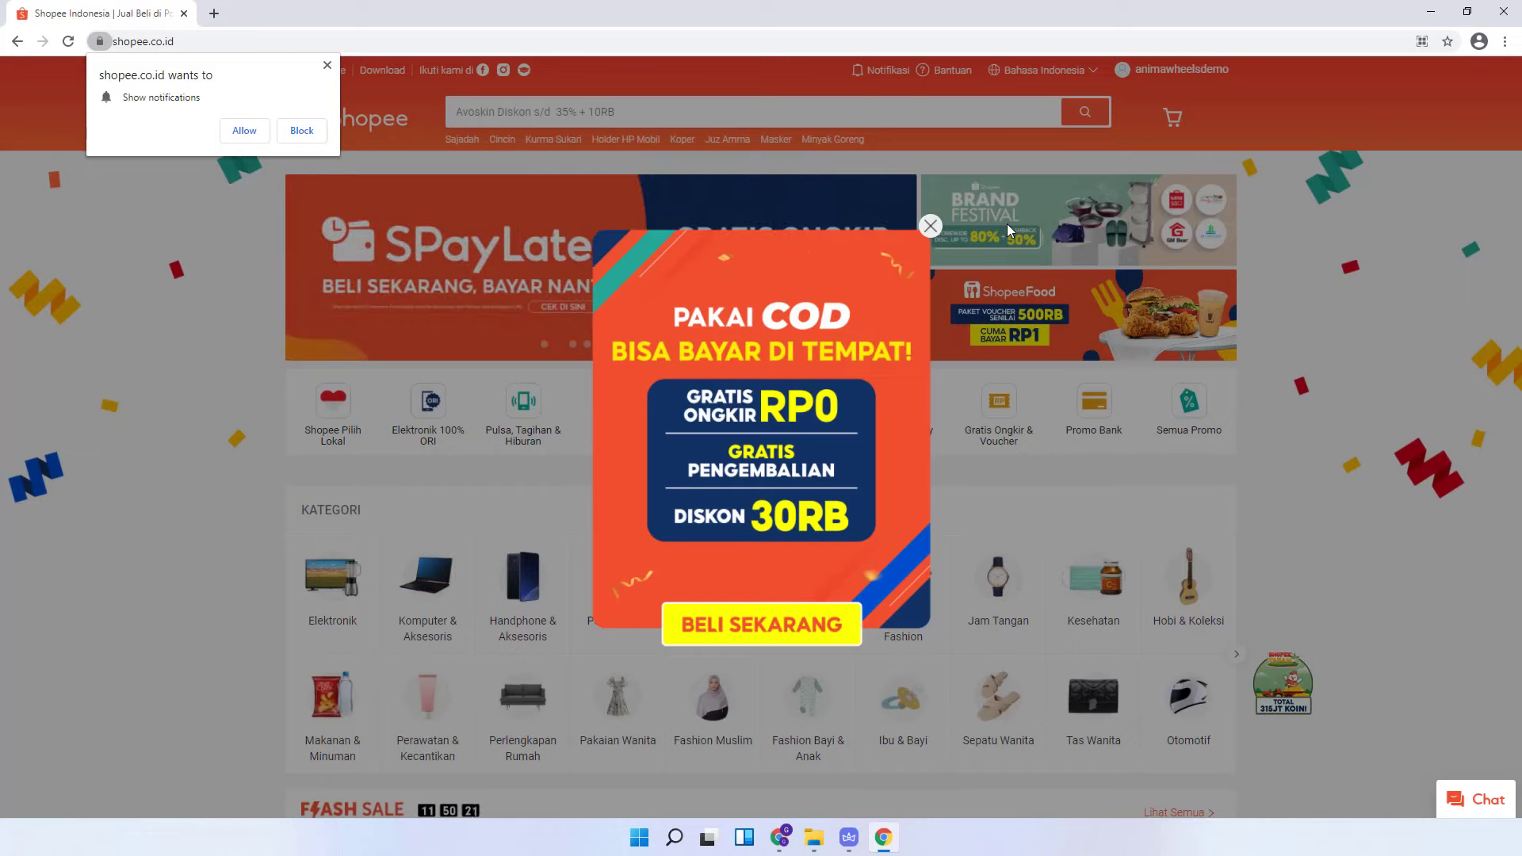
pyautogui.hotkey('alt', 'F4')
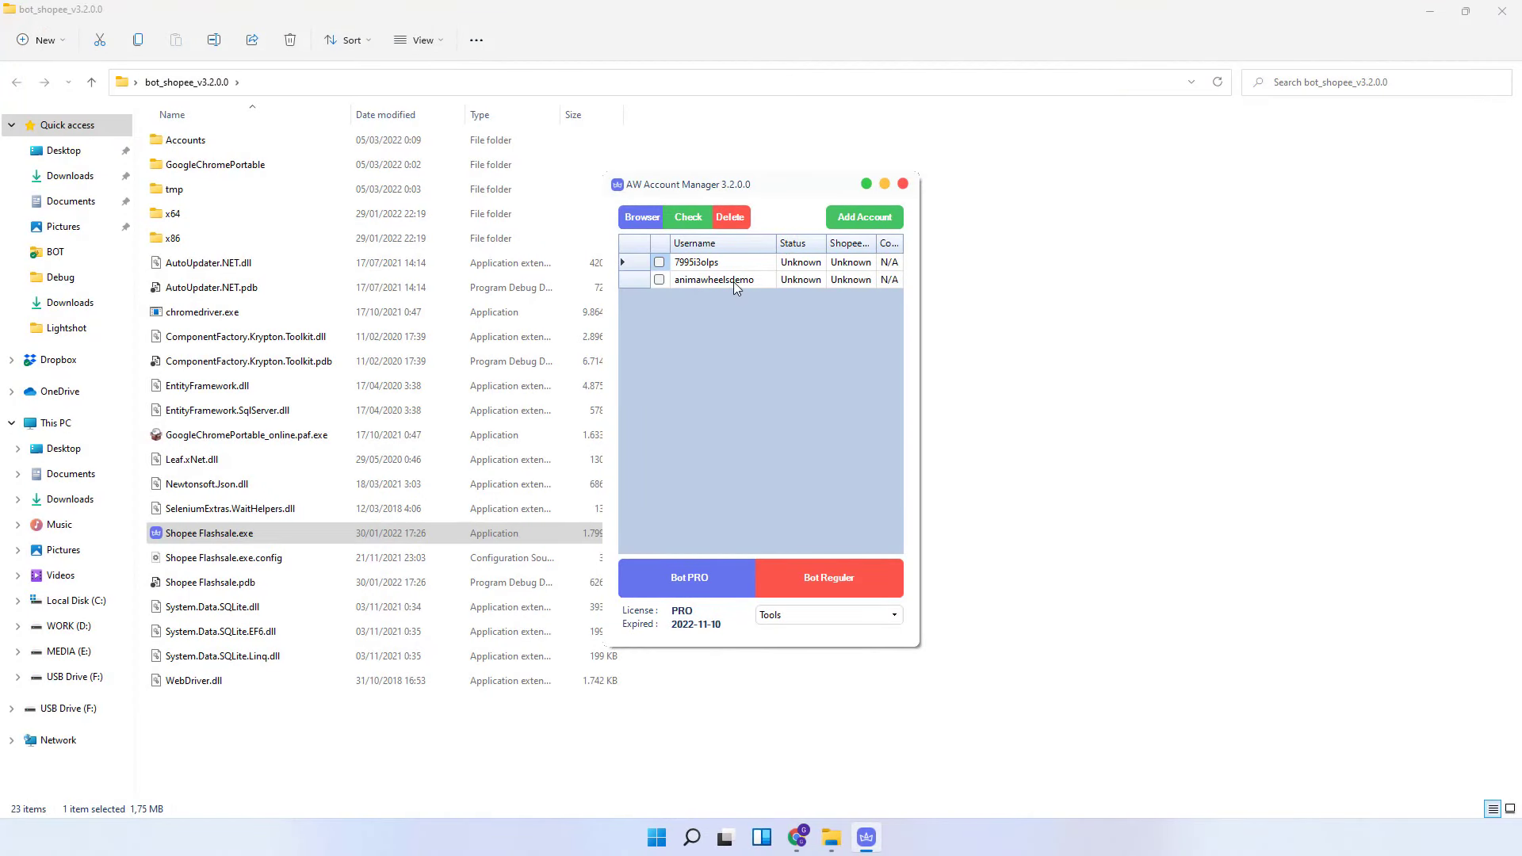
# - Delete the original account with Delete This Account, confirming Yes, leaving the newer one
pyautogui.click(698, 281)
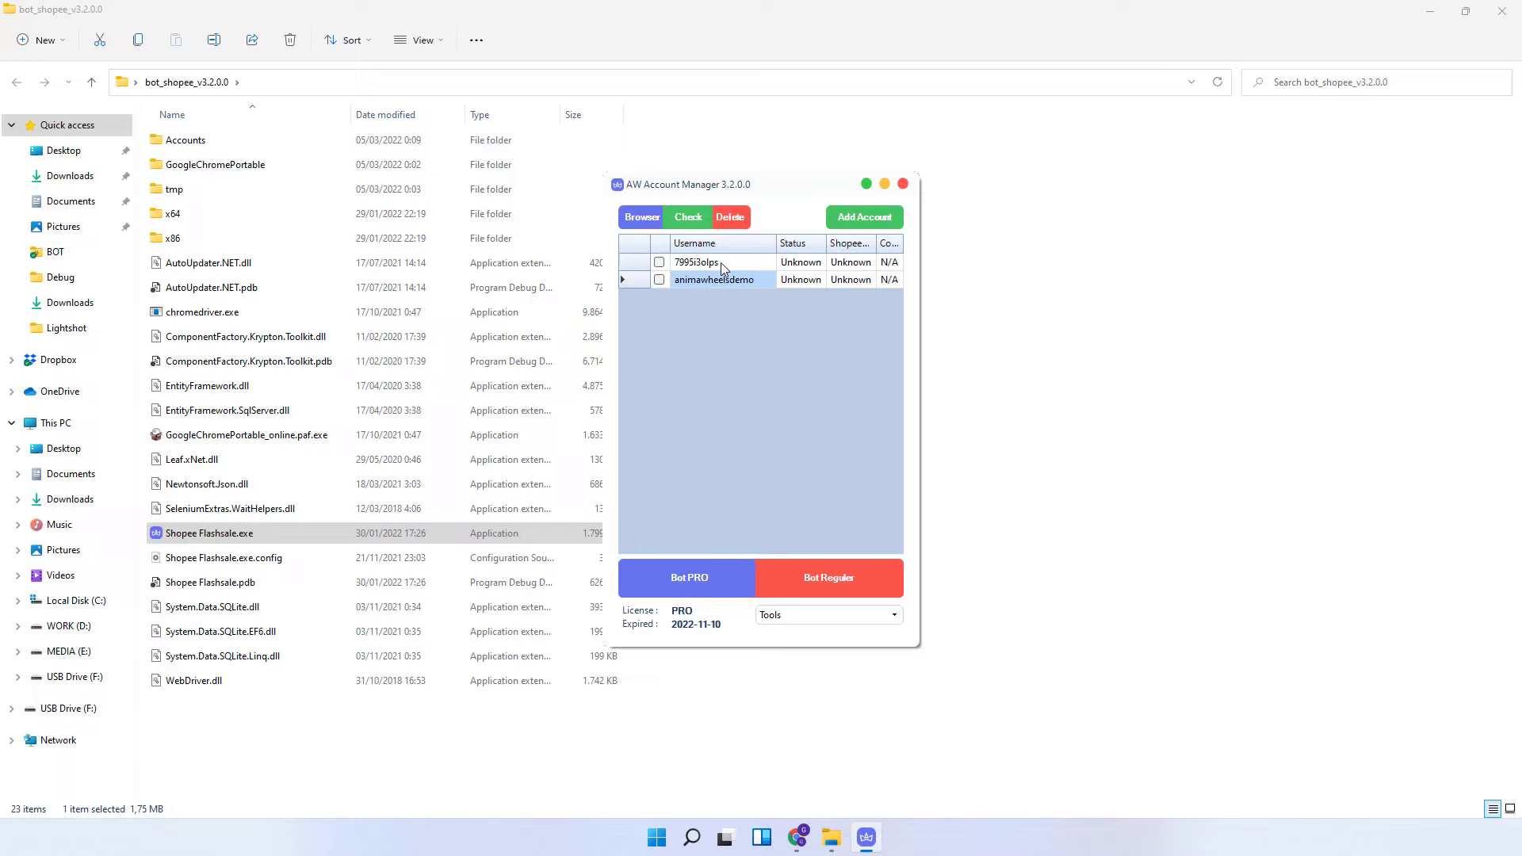
pyautogui.click(720, 263)
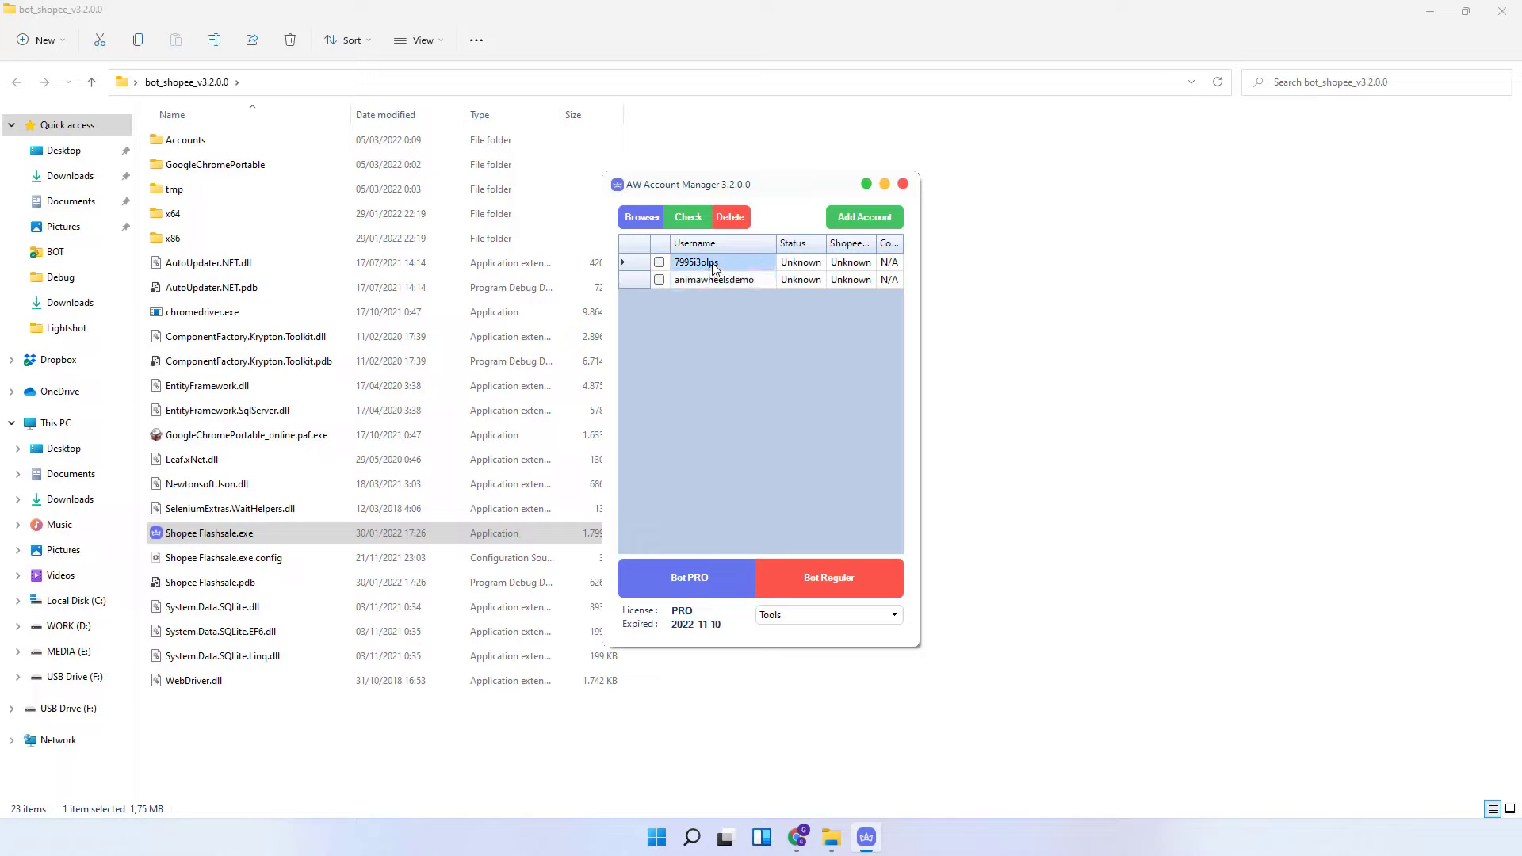
pyautogui.rightClick(714, 268)
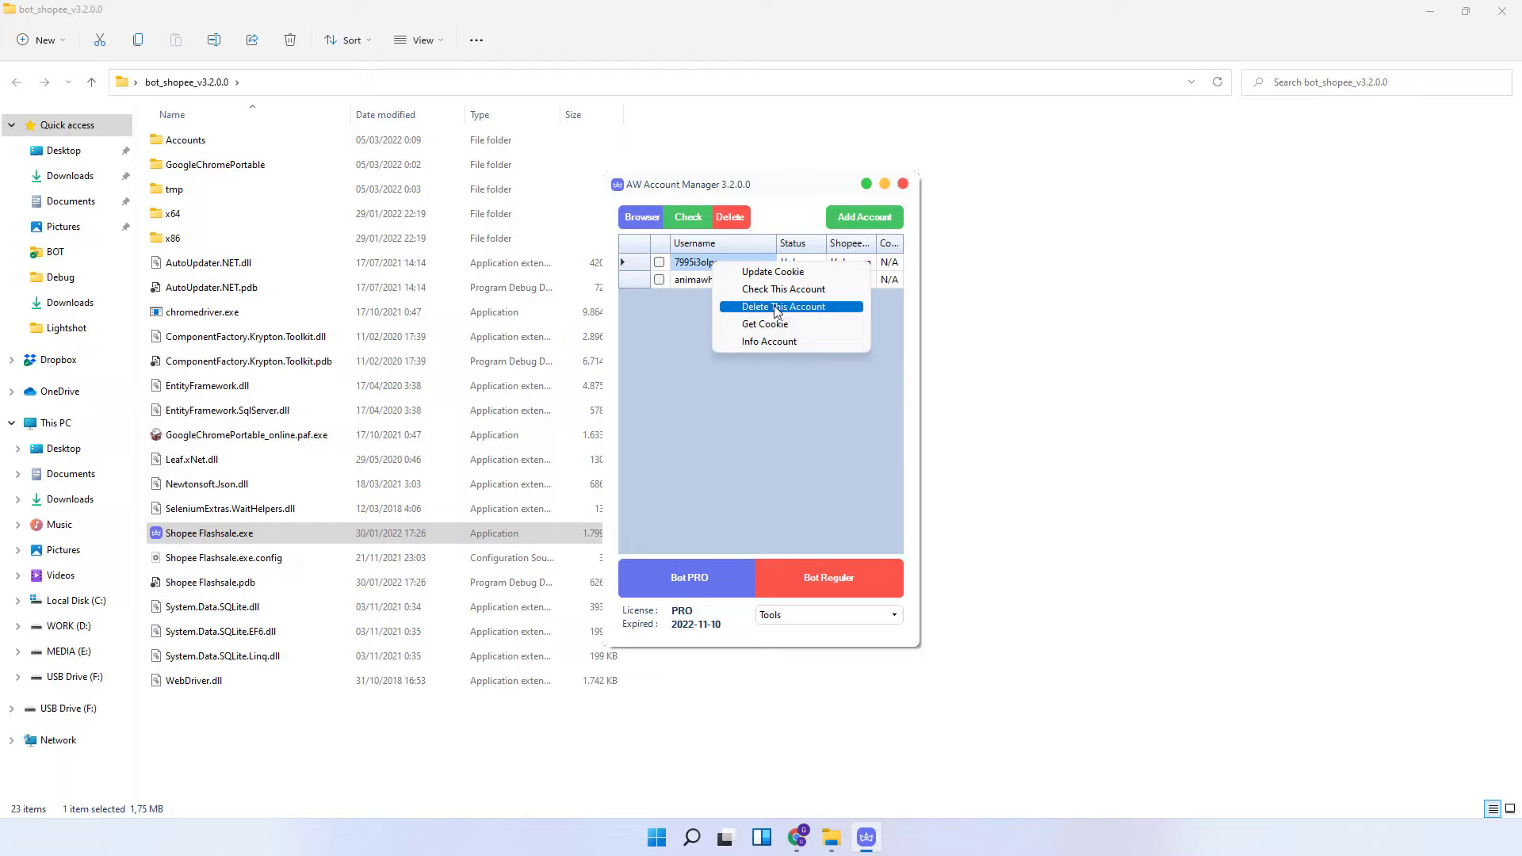
pyautogui.rightClick(704, 262)
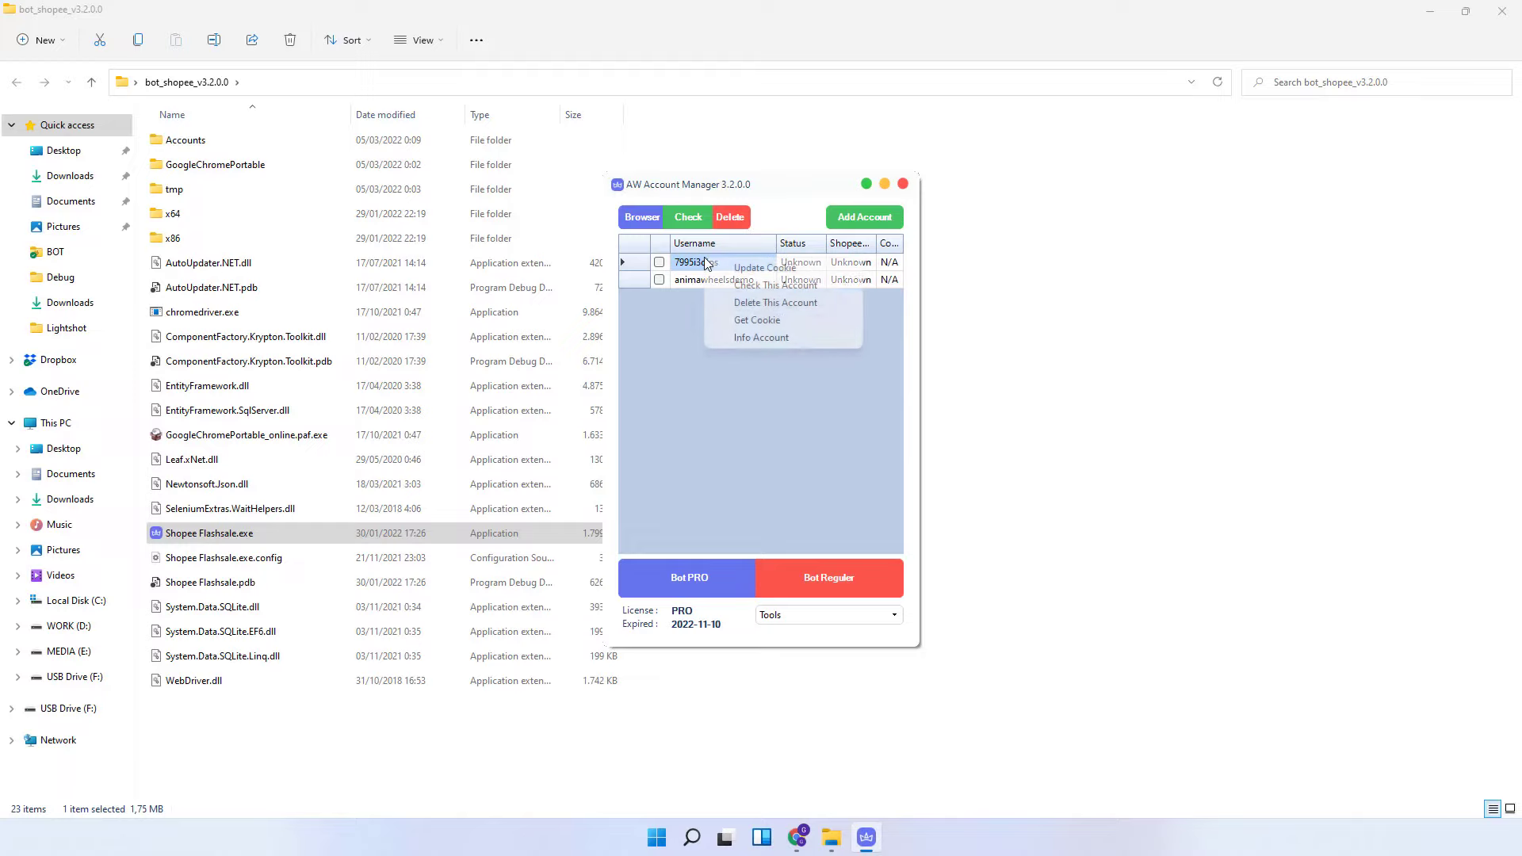
pyautogui.click(756, 302)
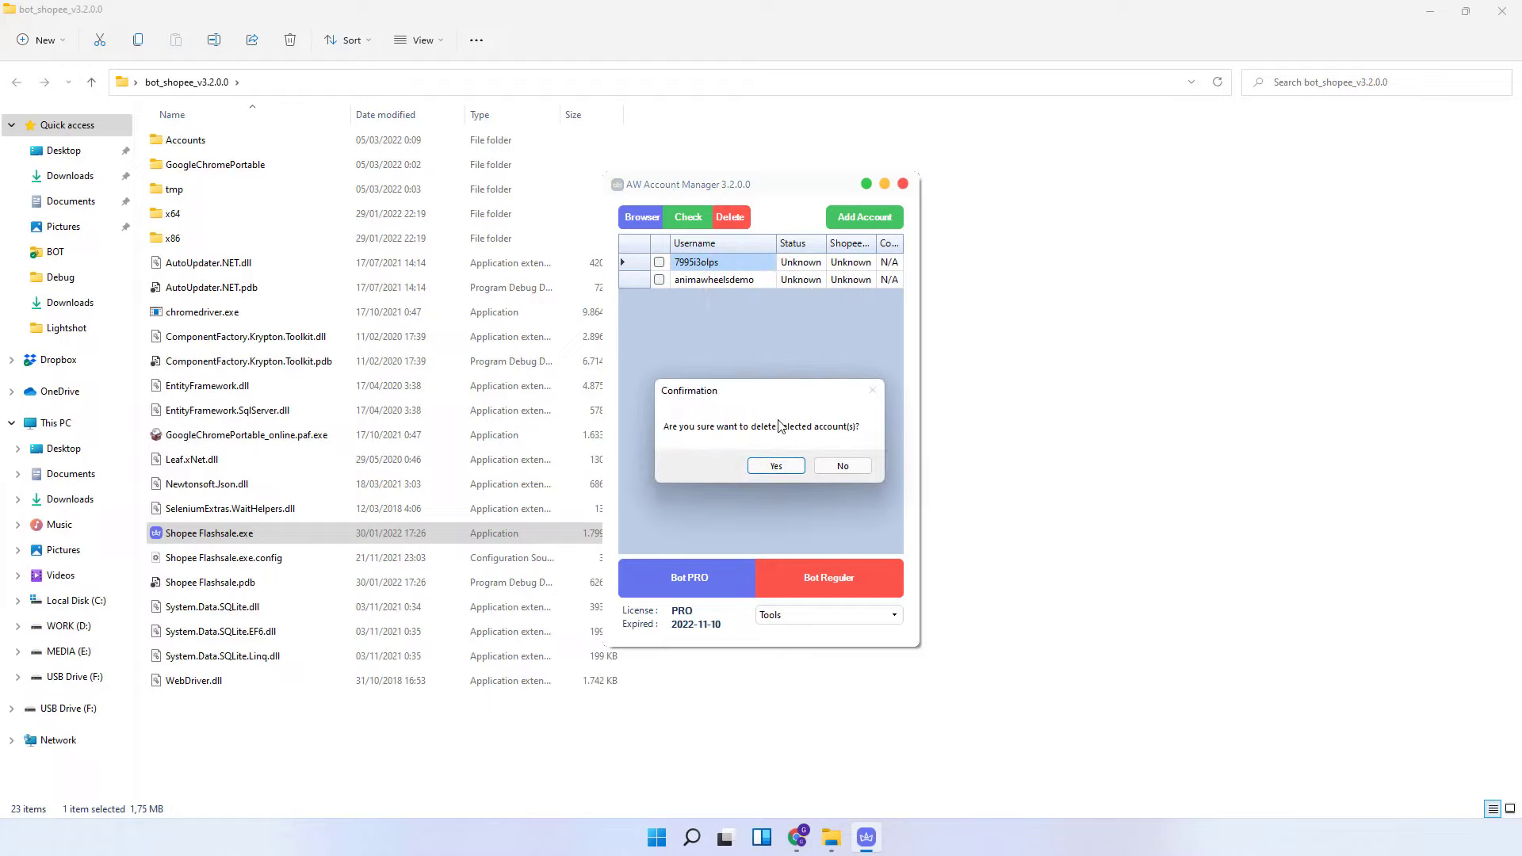
pyautogui.click(775, 466)
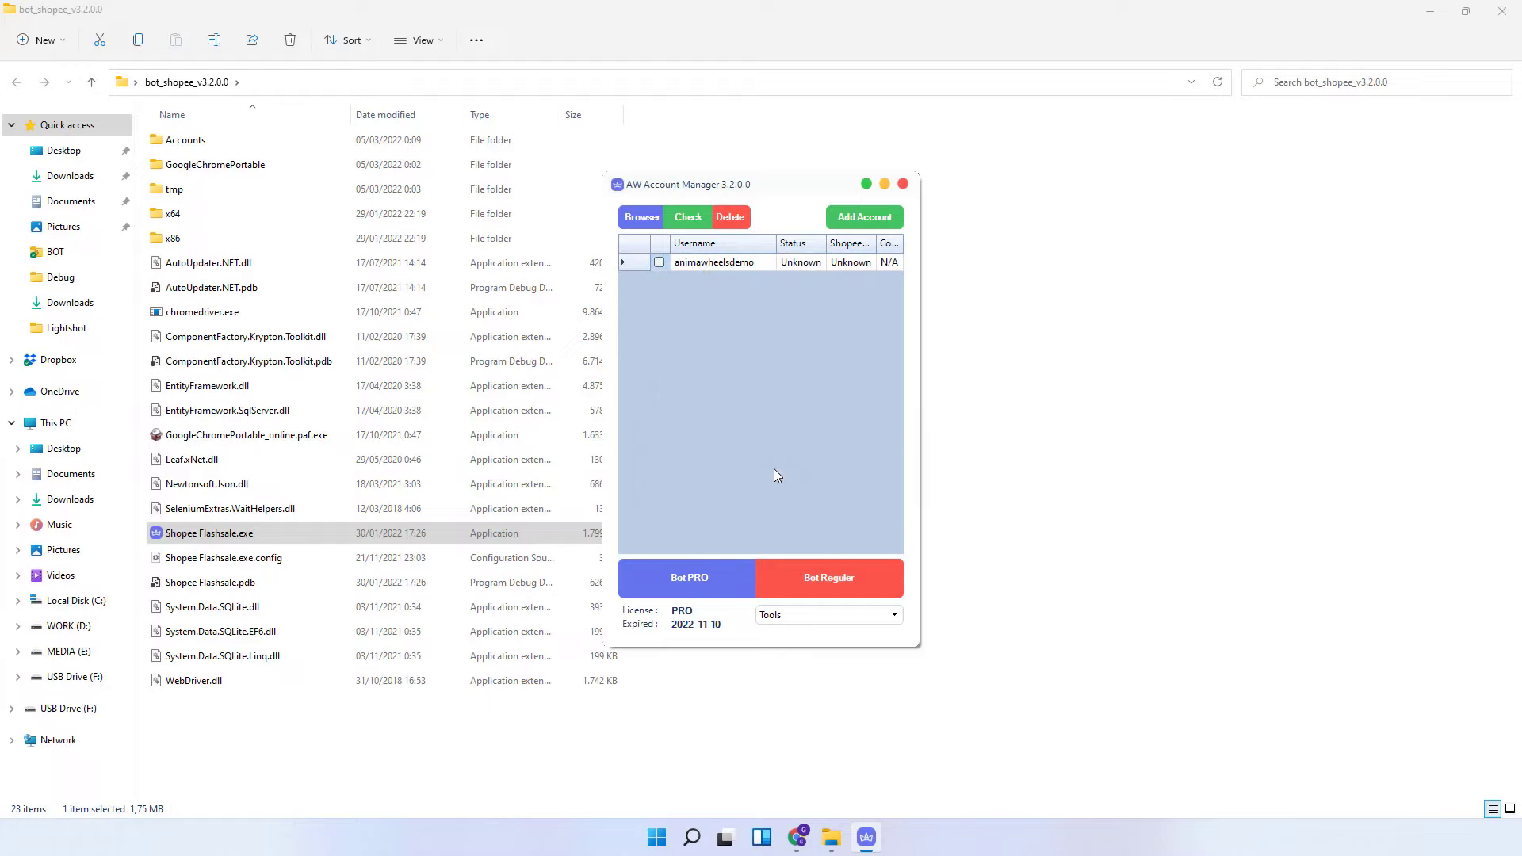
pyautogui.click(733, 264)
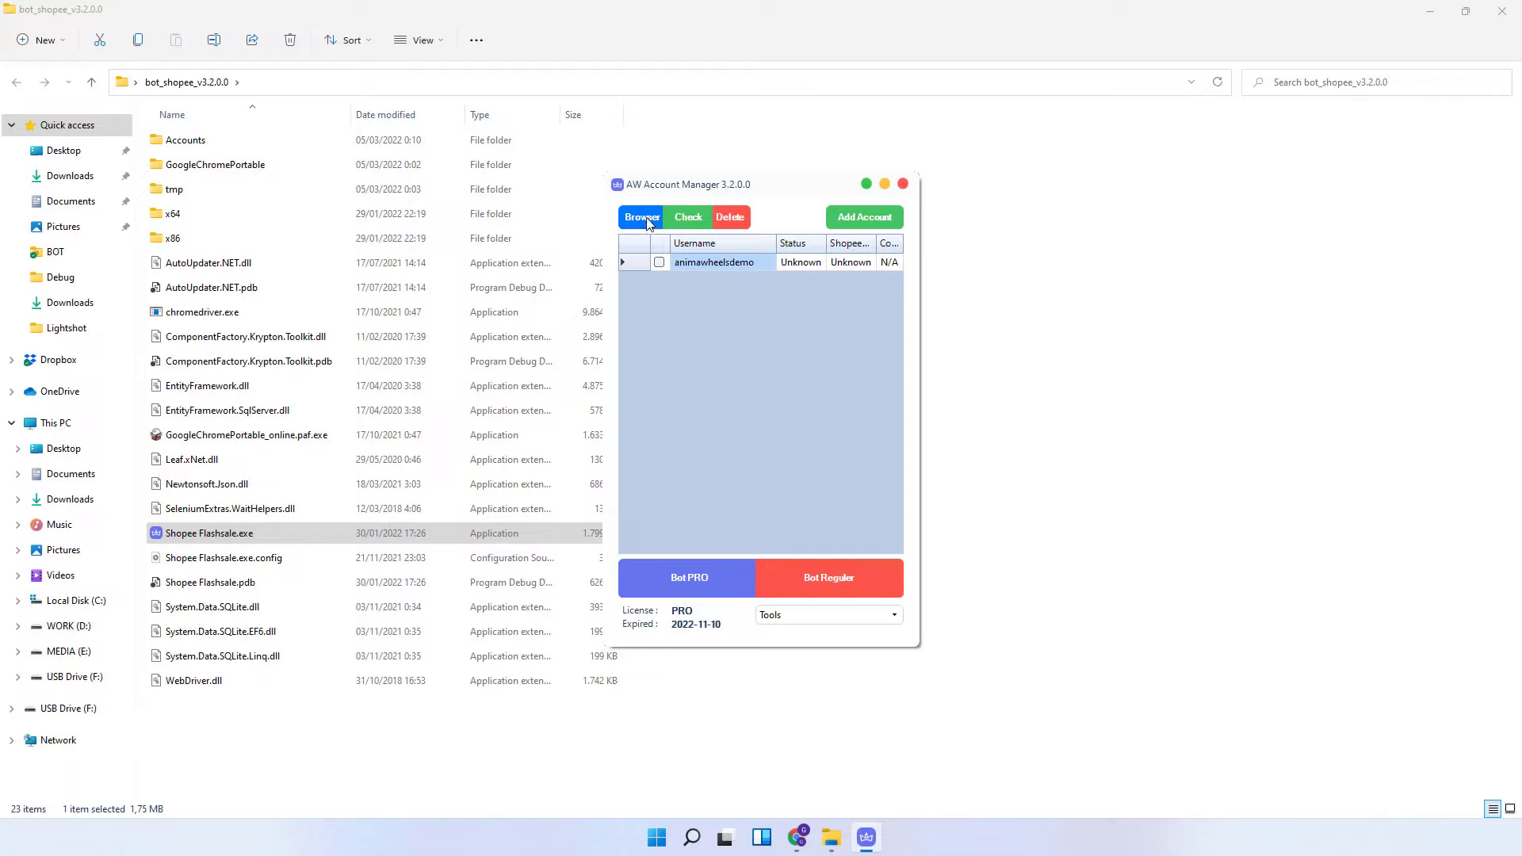
pyautogui.click(638, 218)
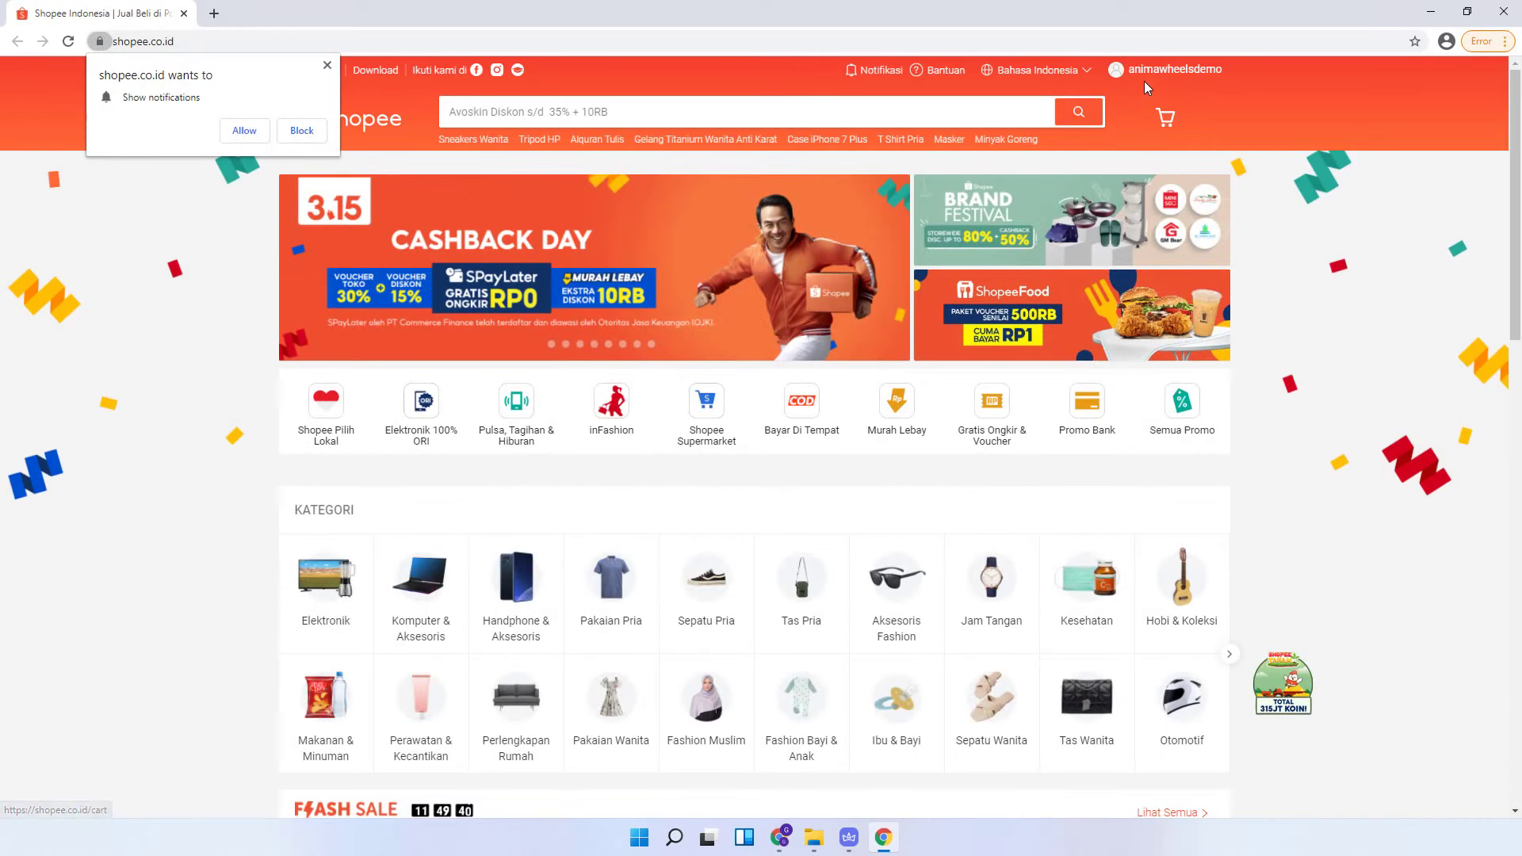
pyautogui.moveTo(1144, 81)
pyautogui.click(1150, 126)
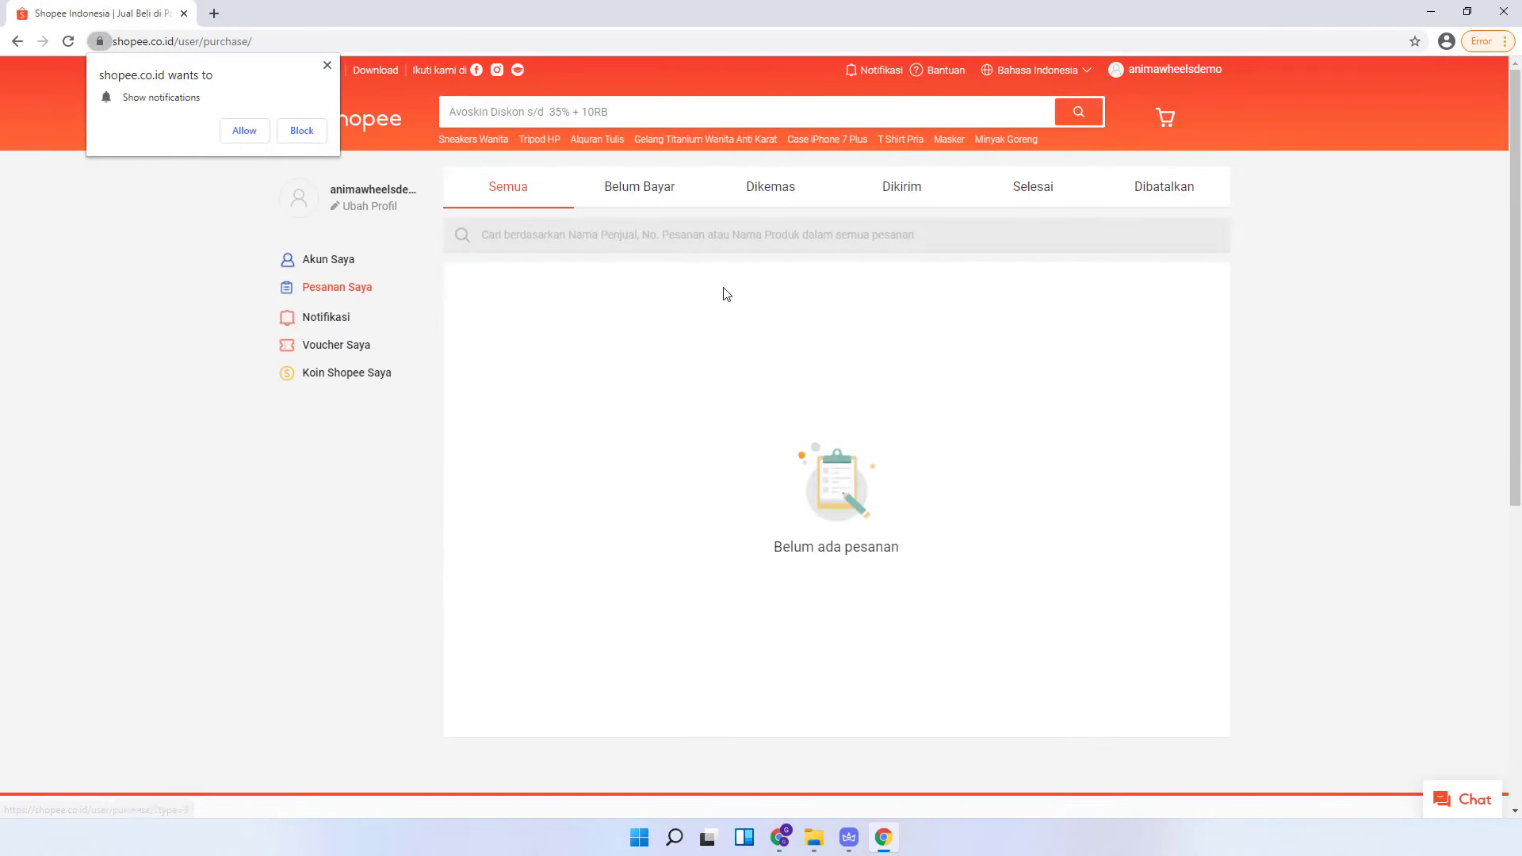
pyautogui.click(1510, 11)
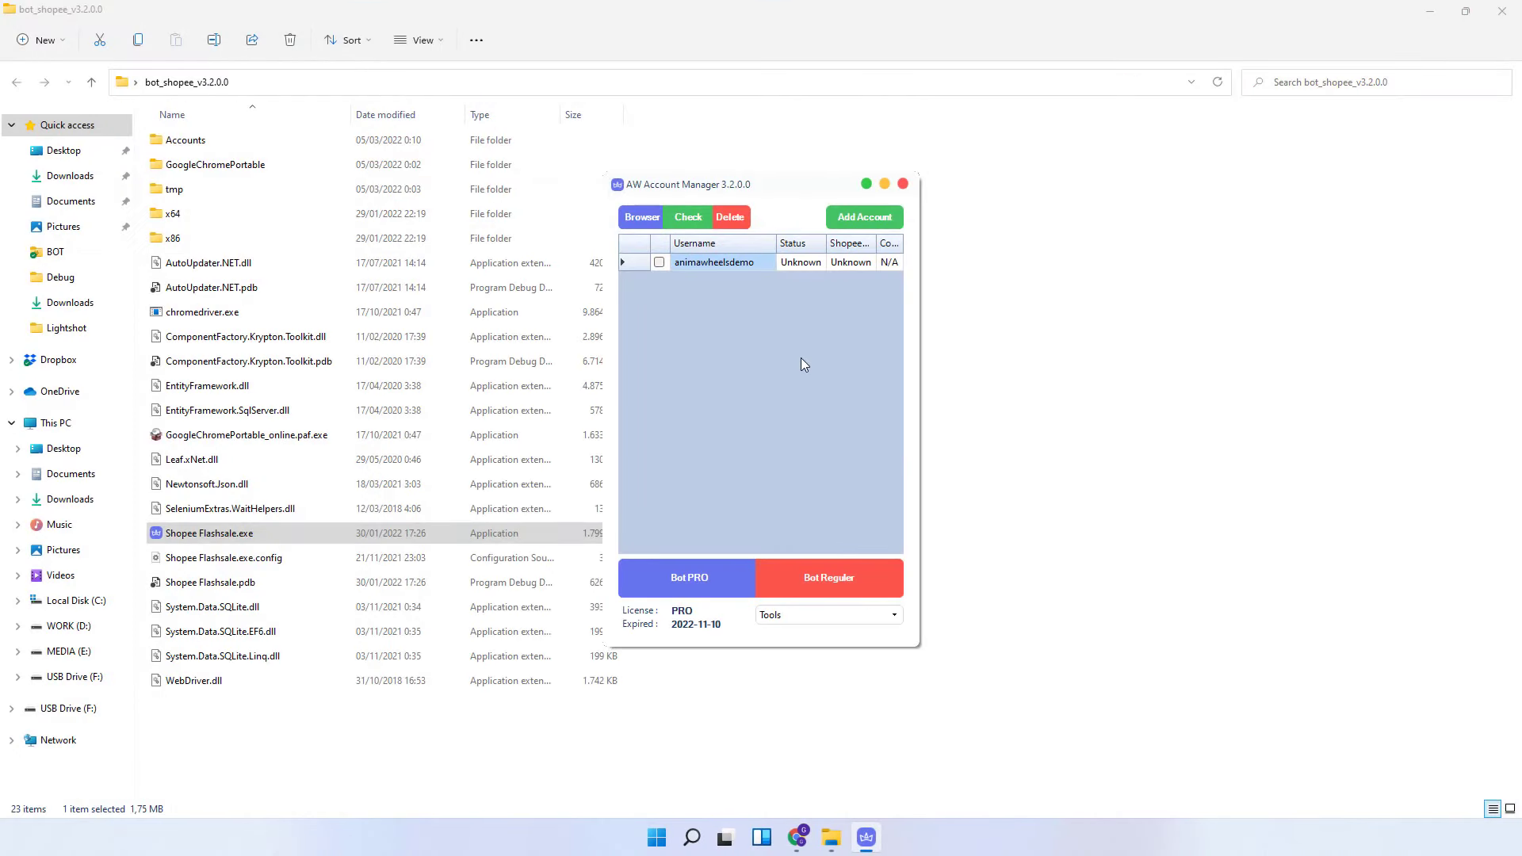
# - Start Add Account and switch through the QR Code, User & Pass and Cookie login options
pyautogui.click(835, 220)
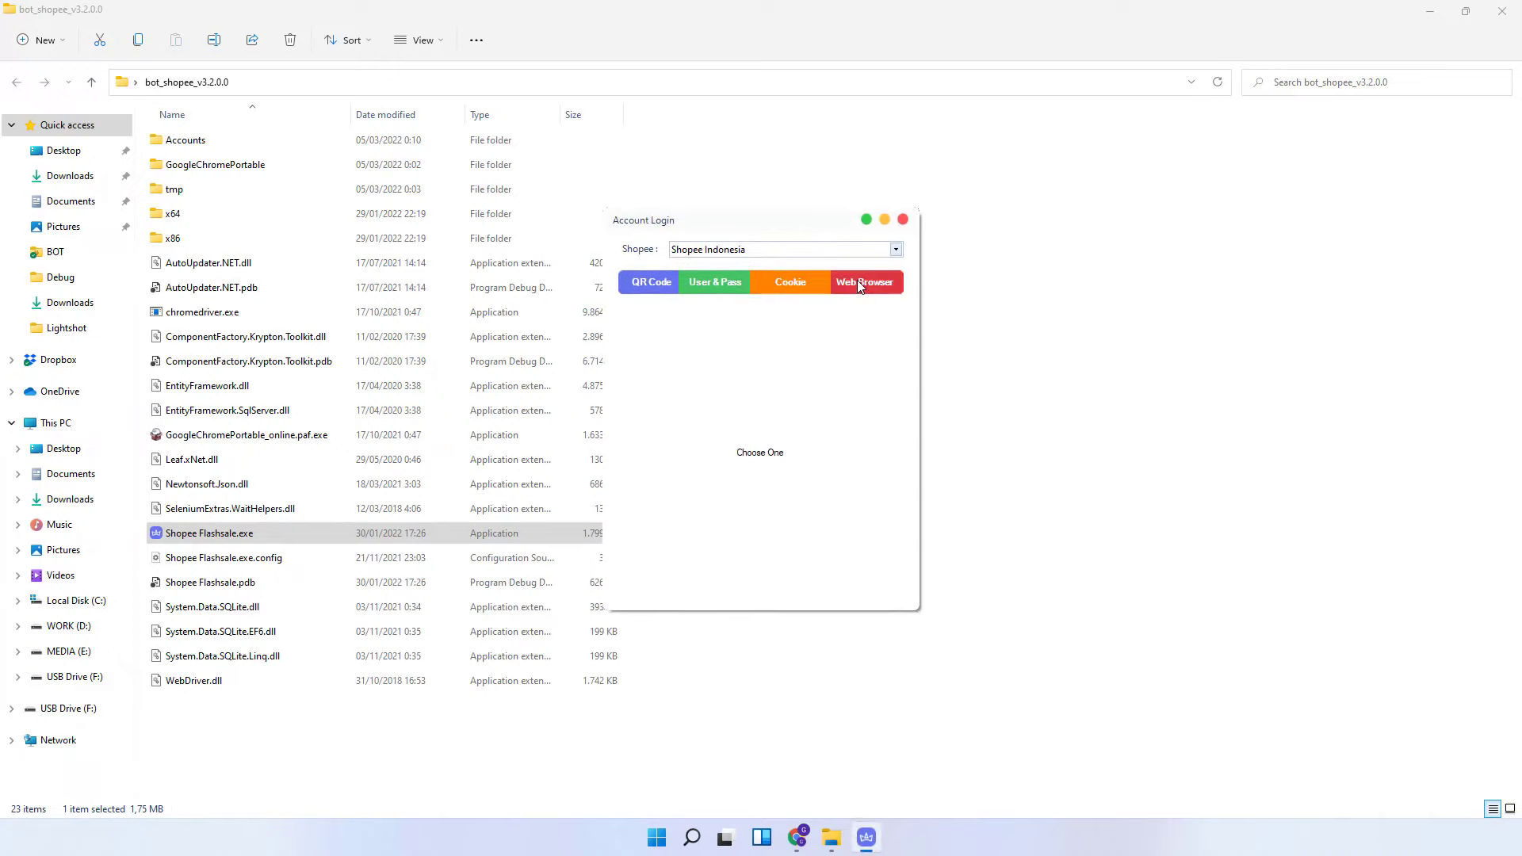
pyautogui.click(646, 283)
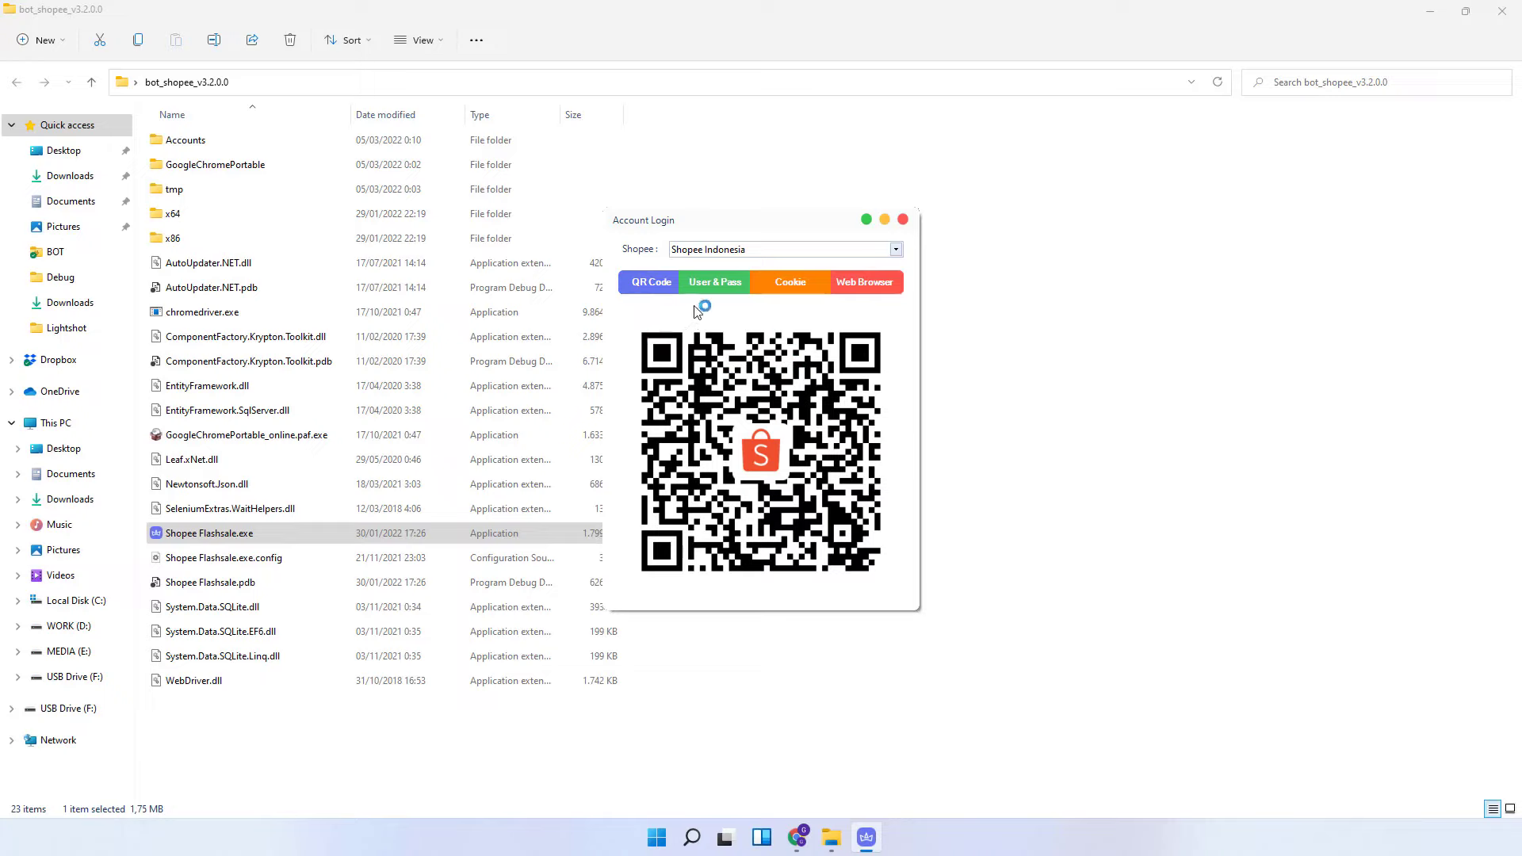
pyautogui.click(708, 283)
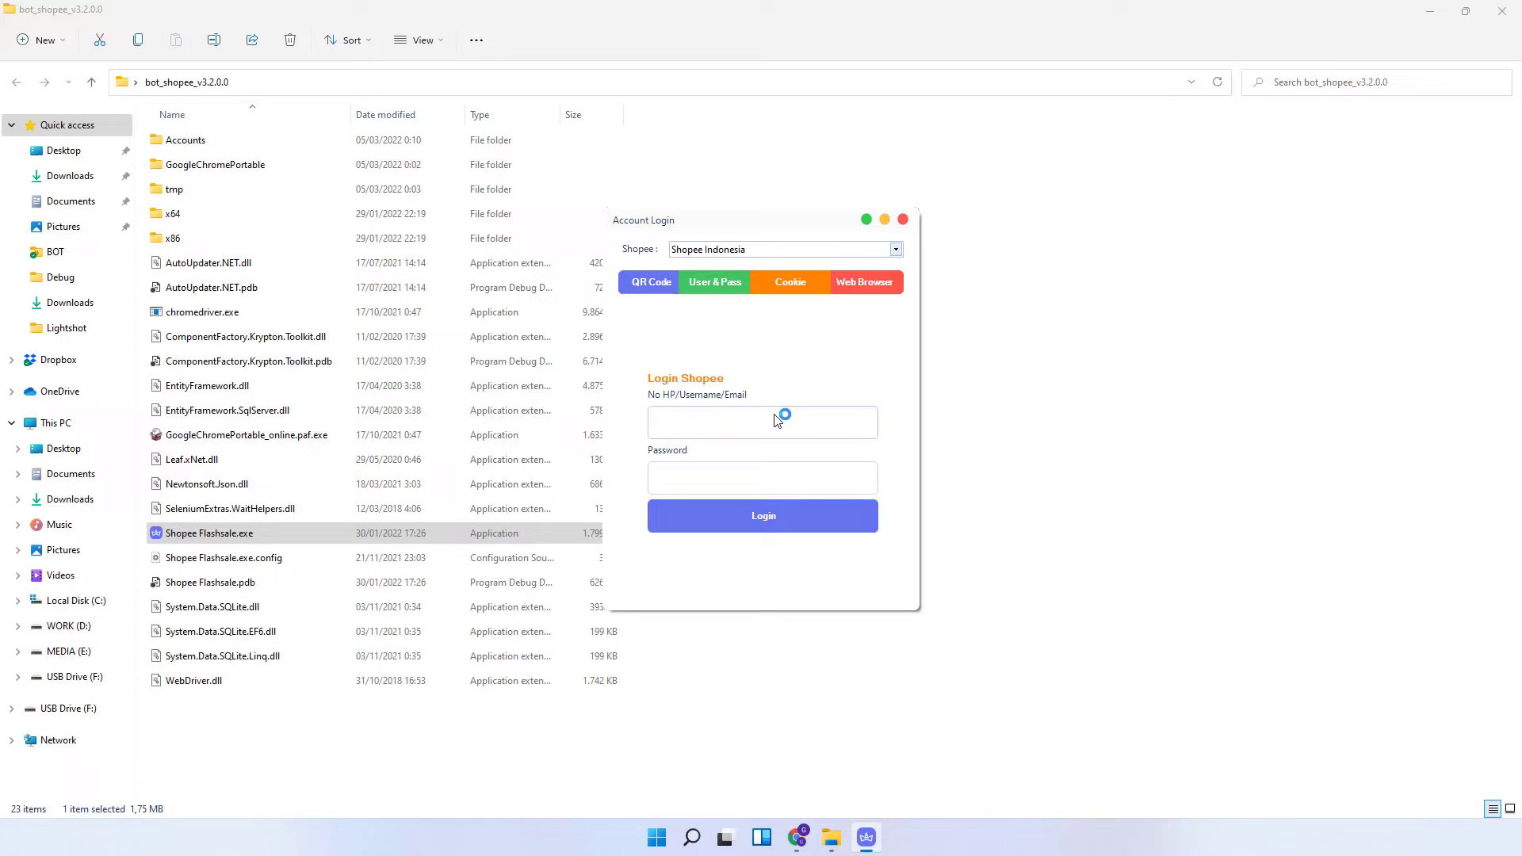
pyautogui.click(791, 283)
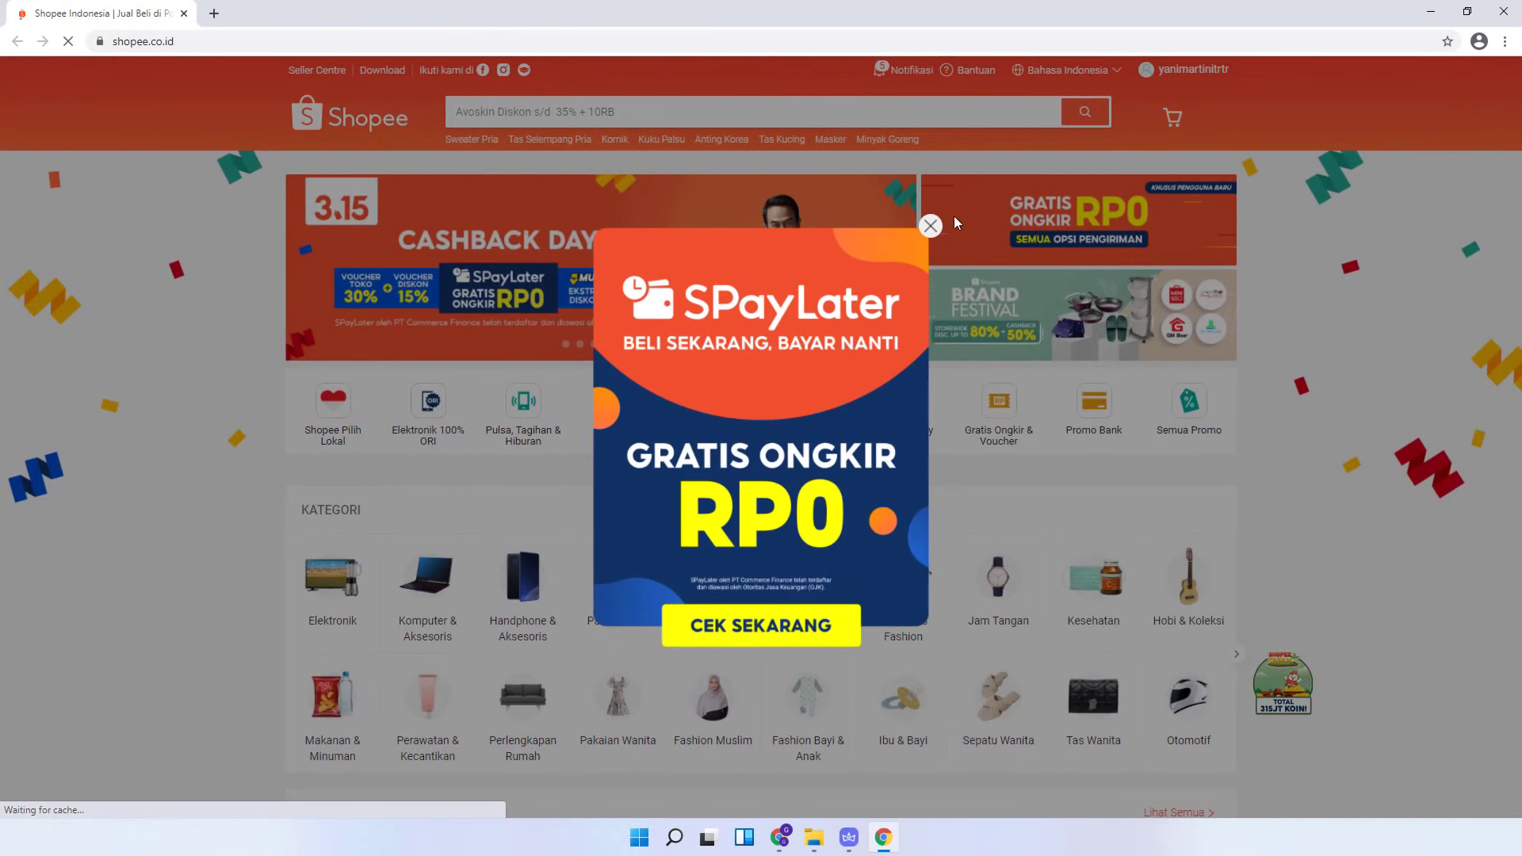
# - Open DevTools on the Network panel and reload Shopee to capture its requests
pyautogui.click(923, 230)
pyautogui.scroll(-2, 917, 245)
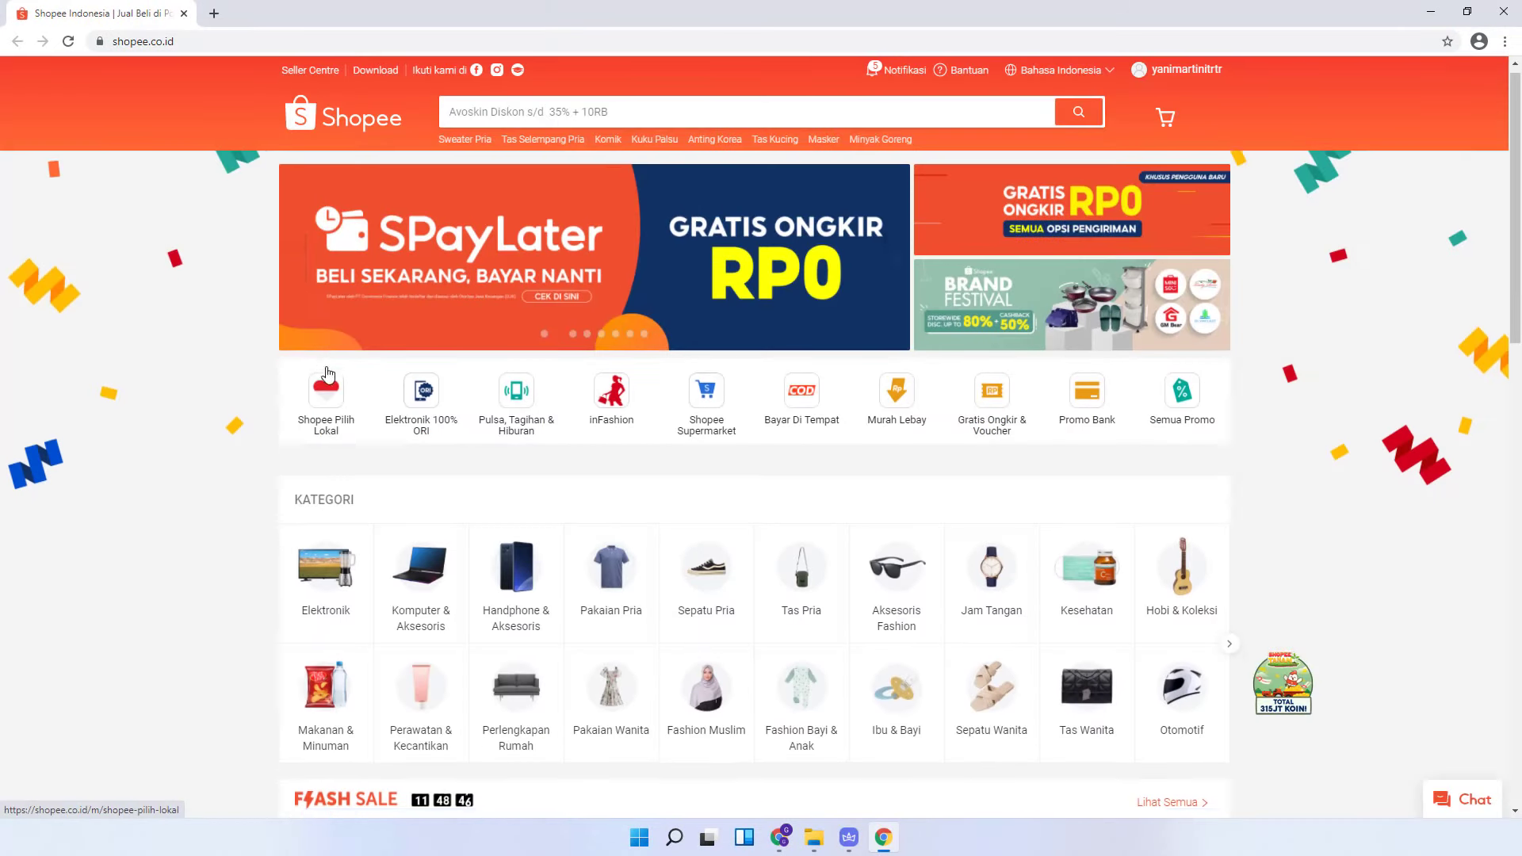
pyautogui.rightClick(243, 364)
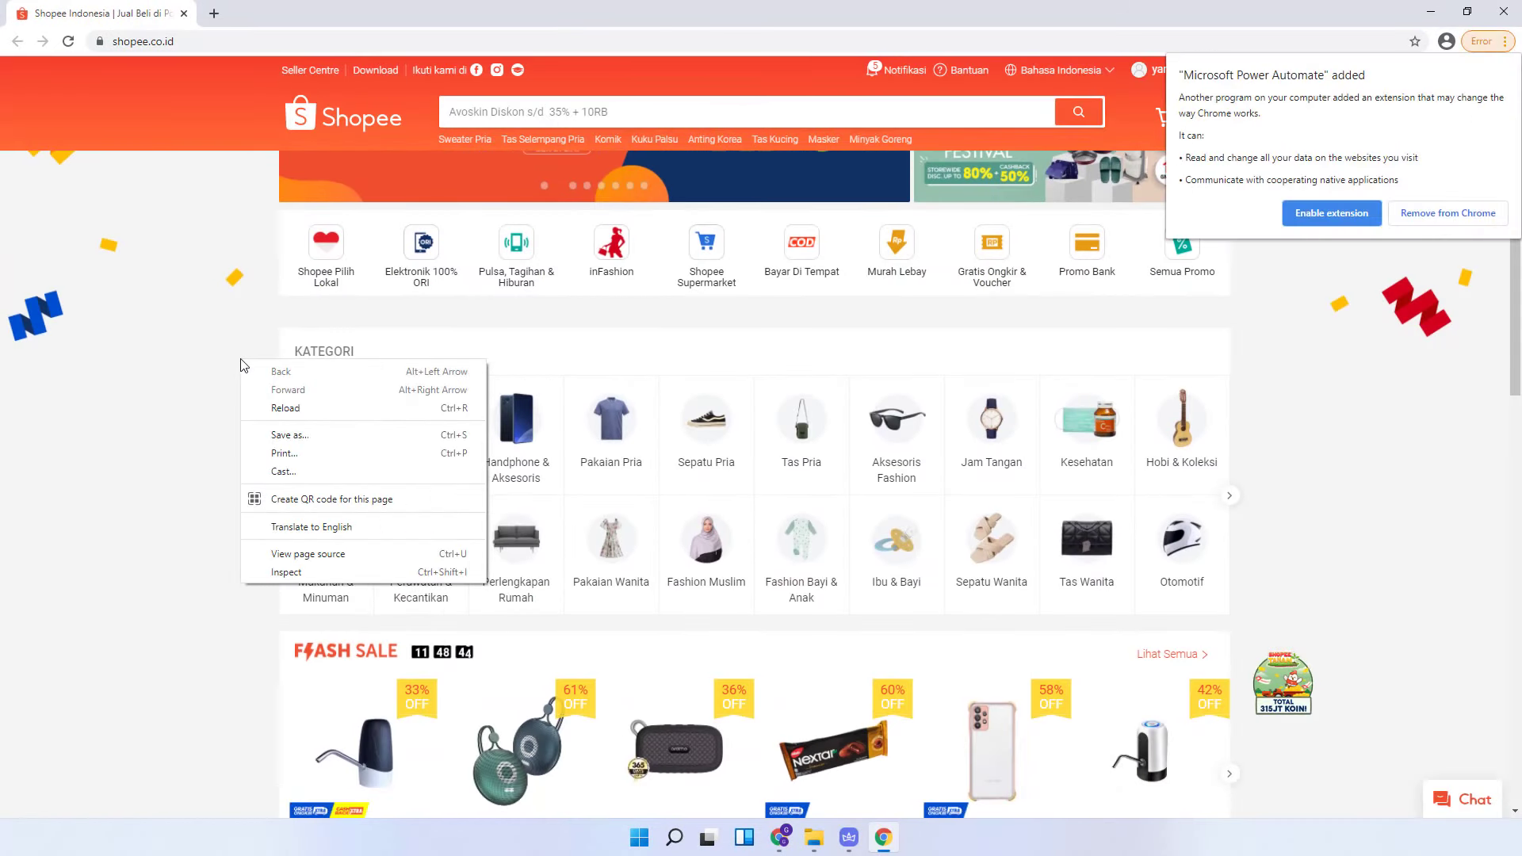
pyautogui.click(302, 573)
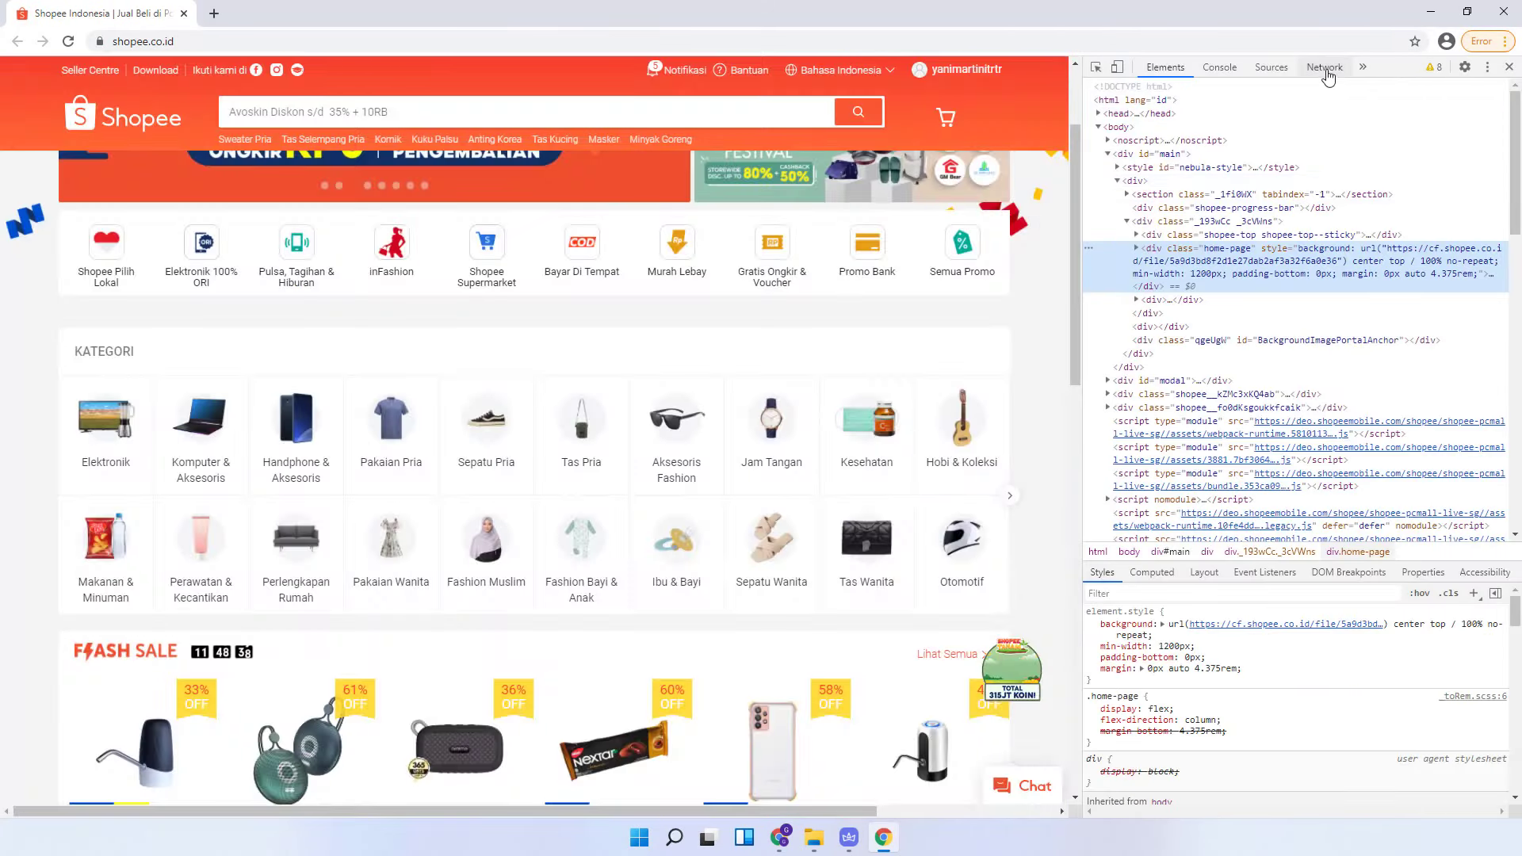
pyautogui.click(1325, 70)
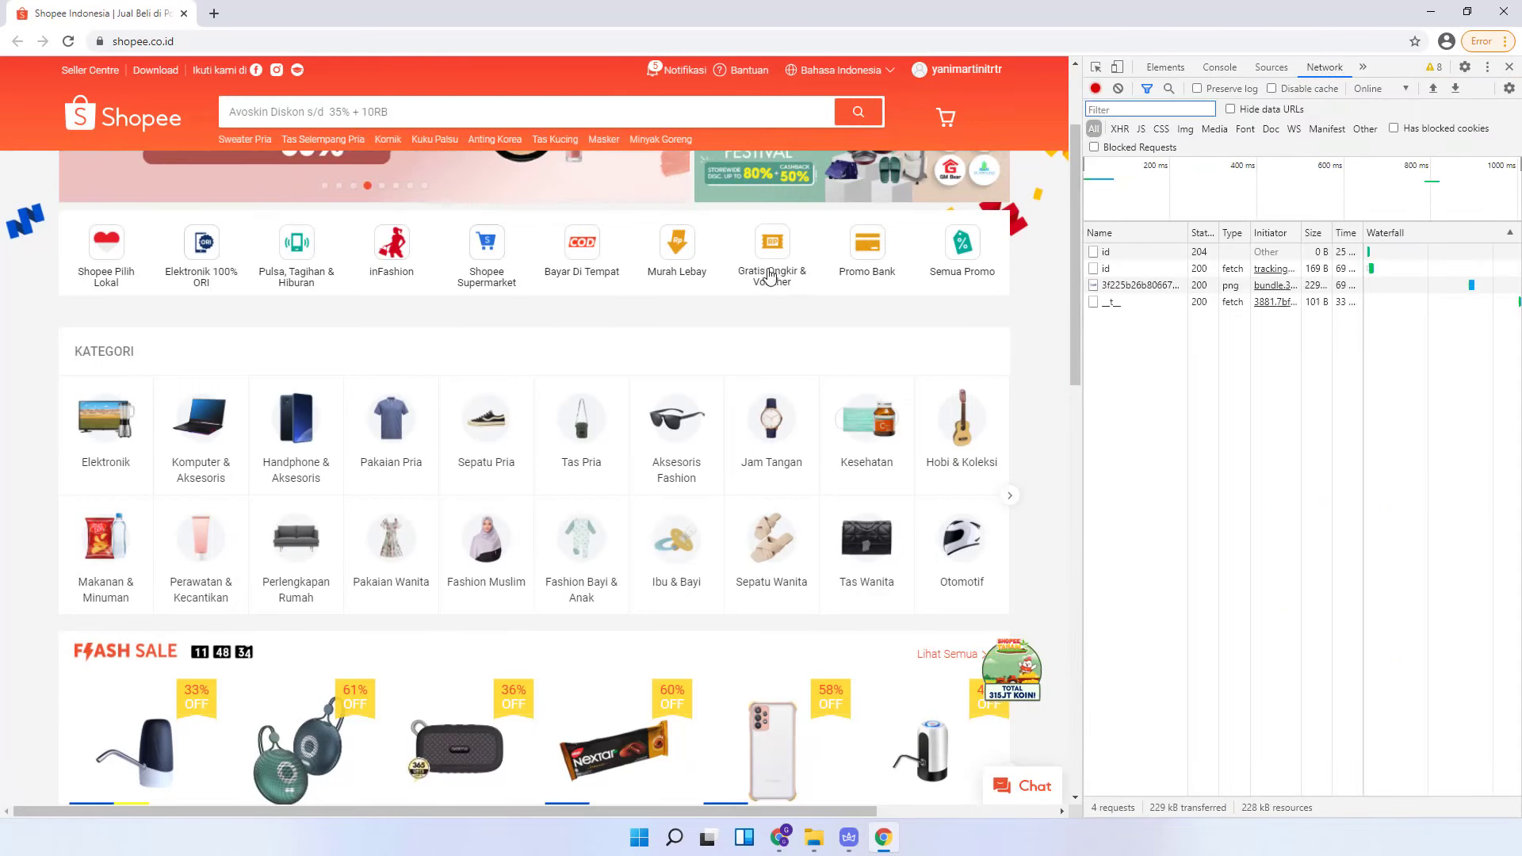
pyautogui.click(67, 44)
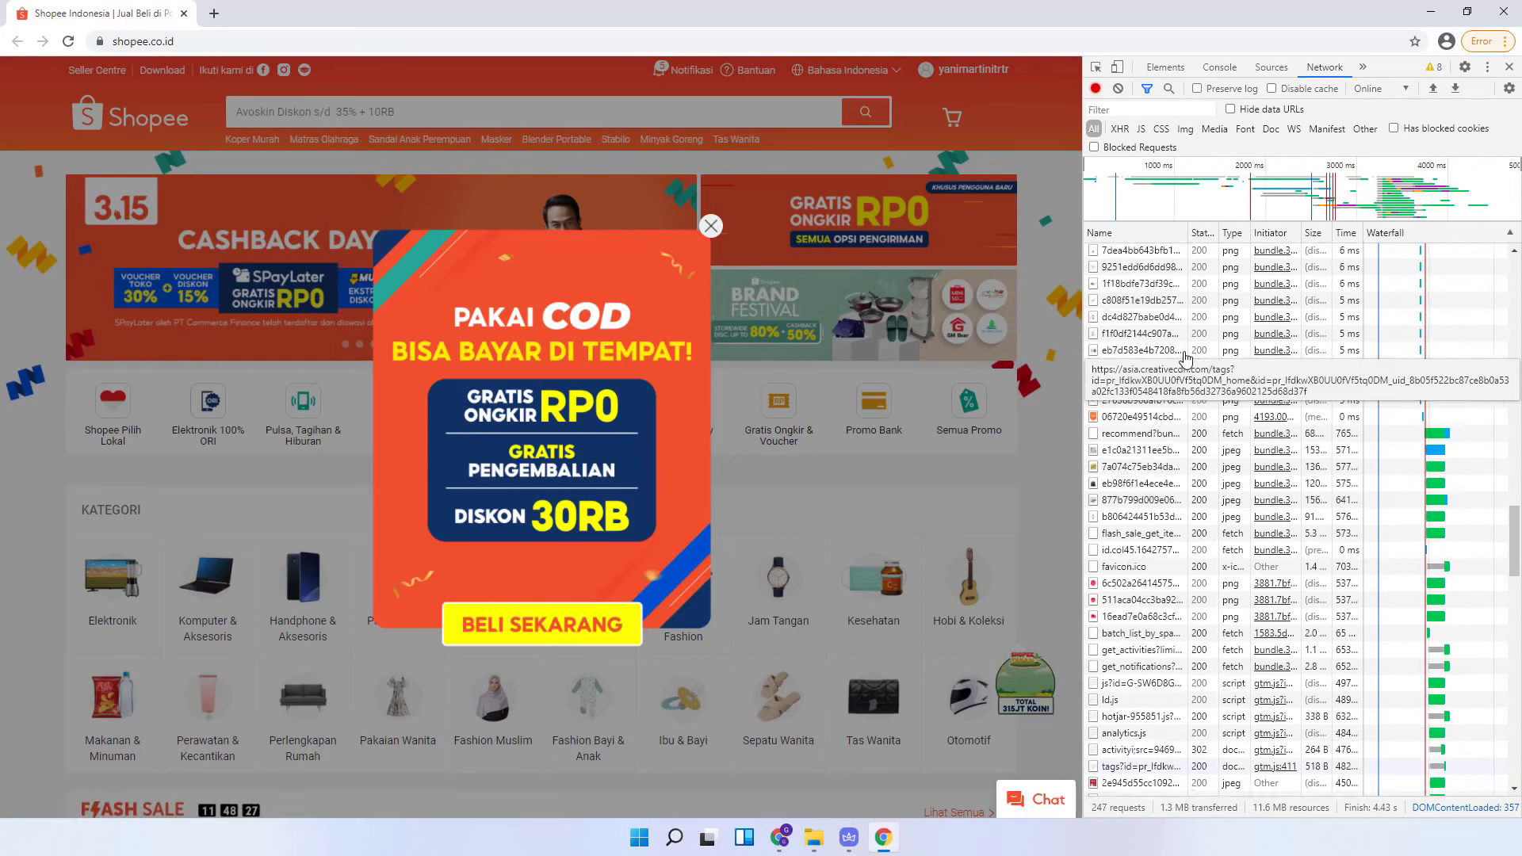
# - Select the full cookie value in the shopee.co.id request's Request Headers
pyautogui.scroll(10, 1173, 317)
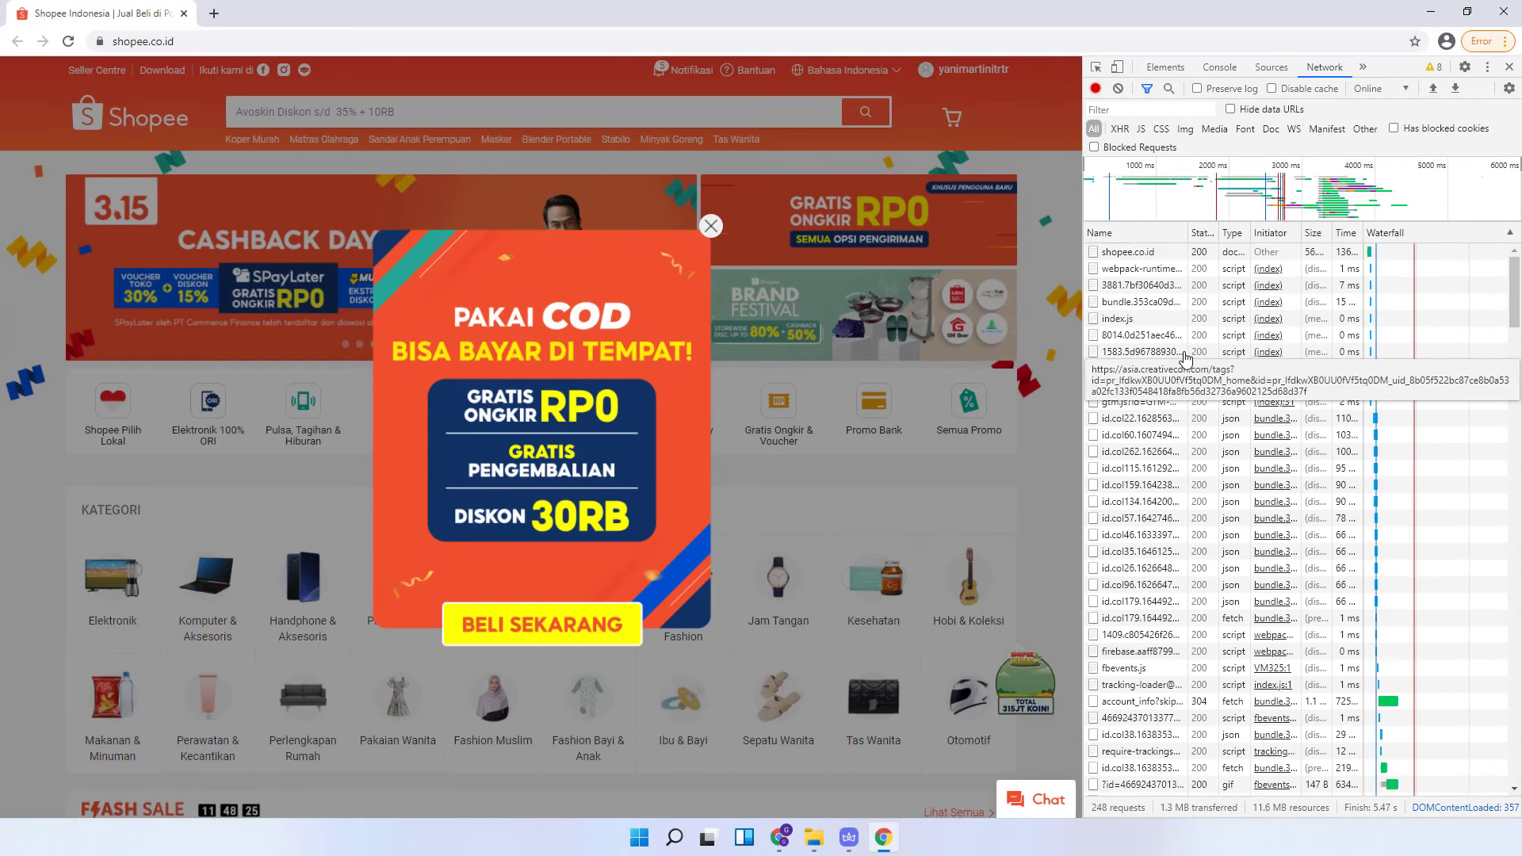
pyautogui.click(1158, 254)
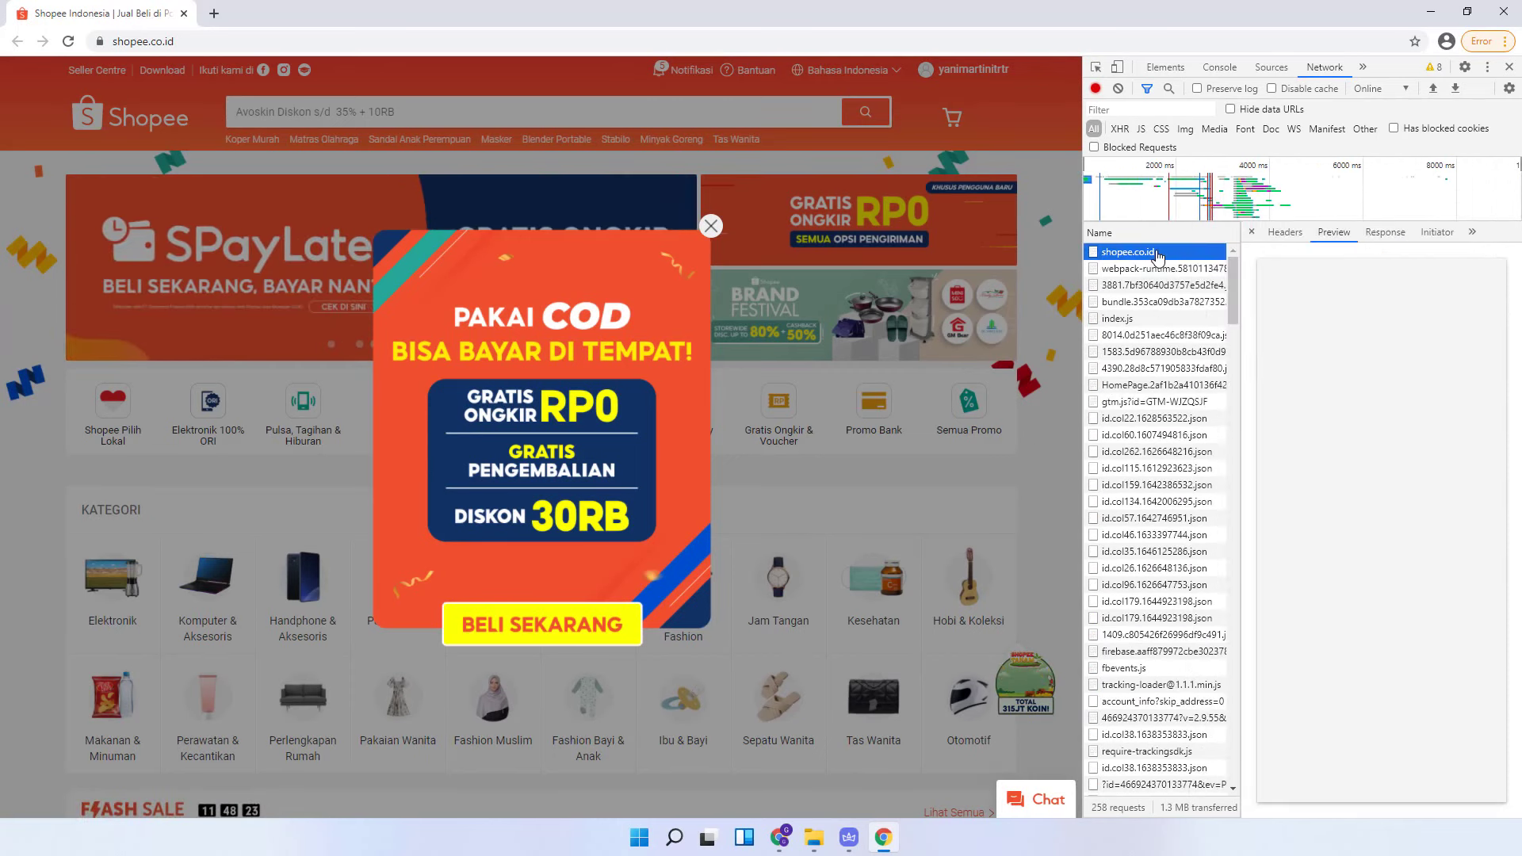
pyautogui.click(1284, 233)
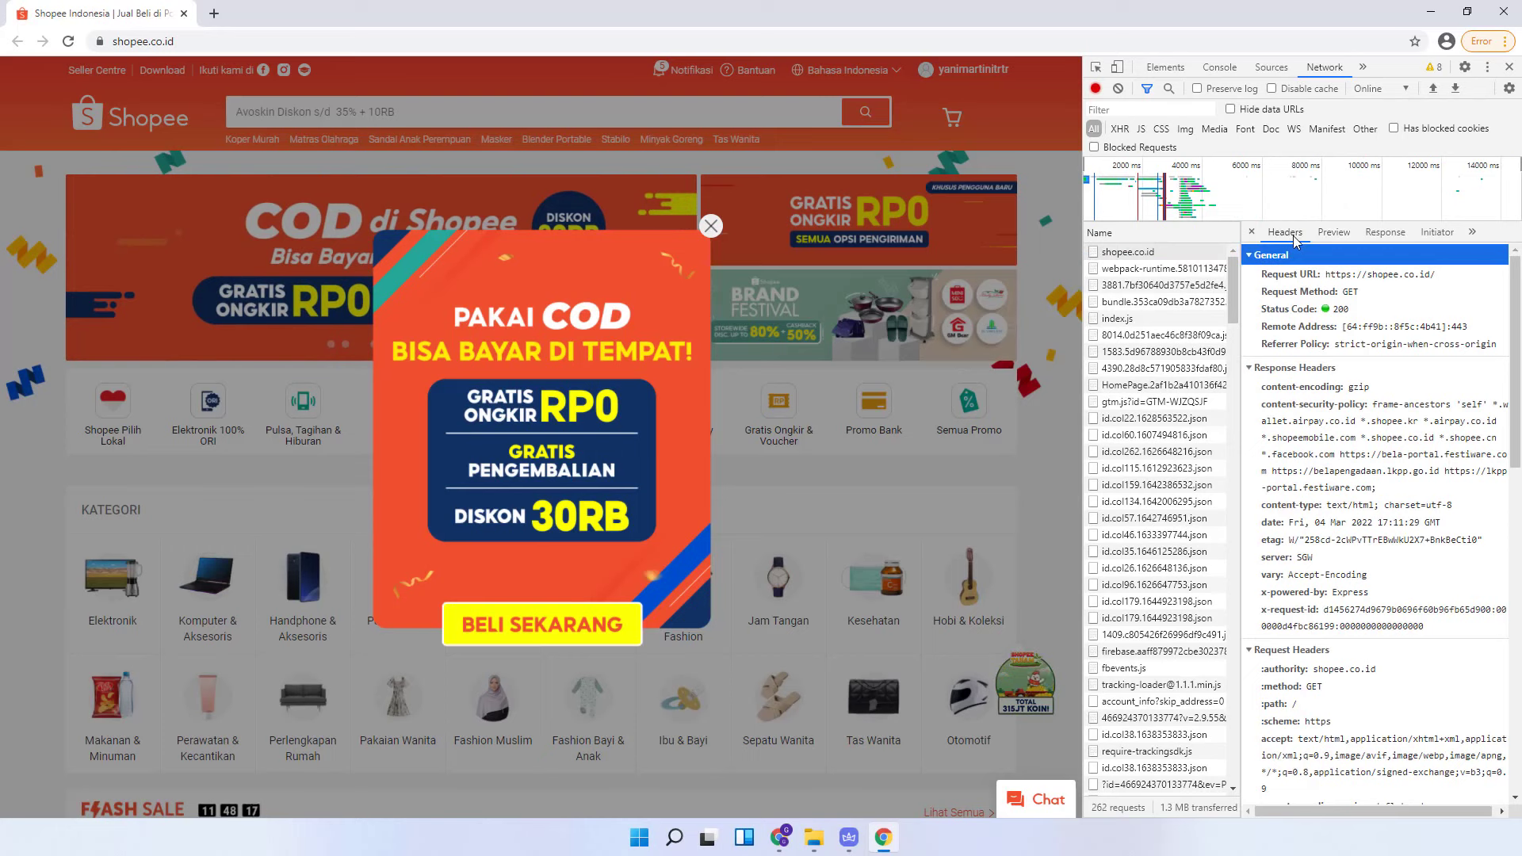
pyautogui.scroll(-2, 1309, 363)
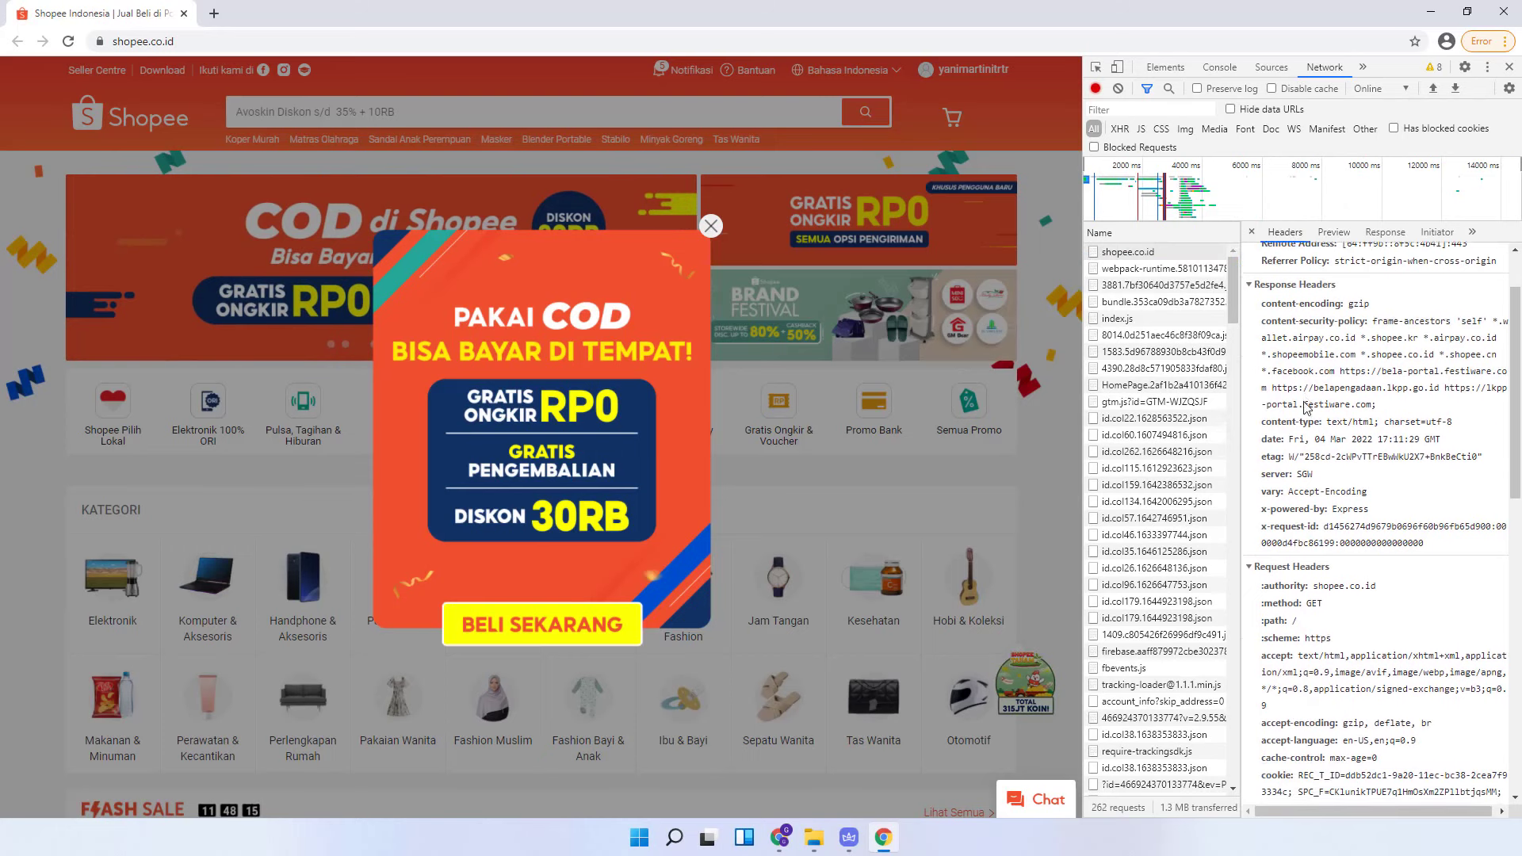
pyautogui.click(1315, 496)
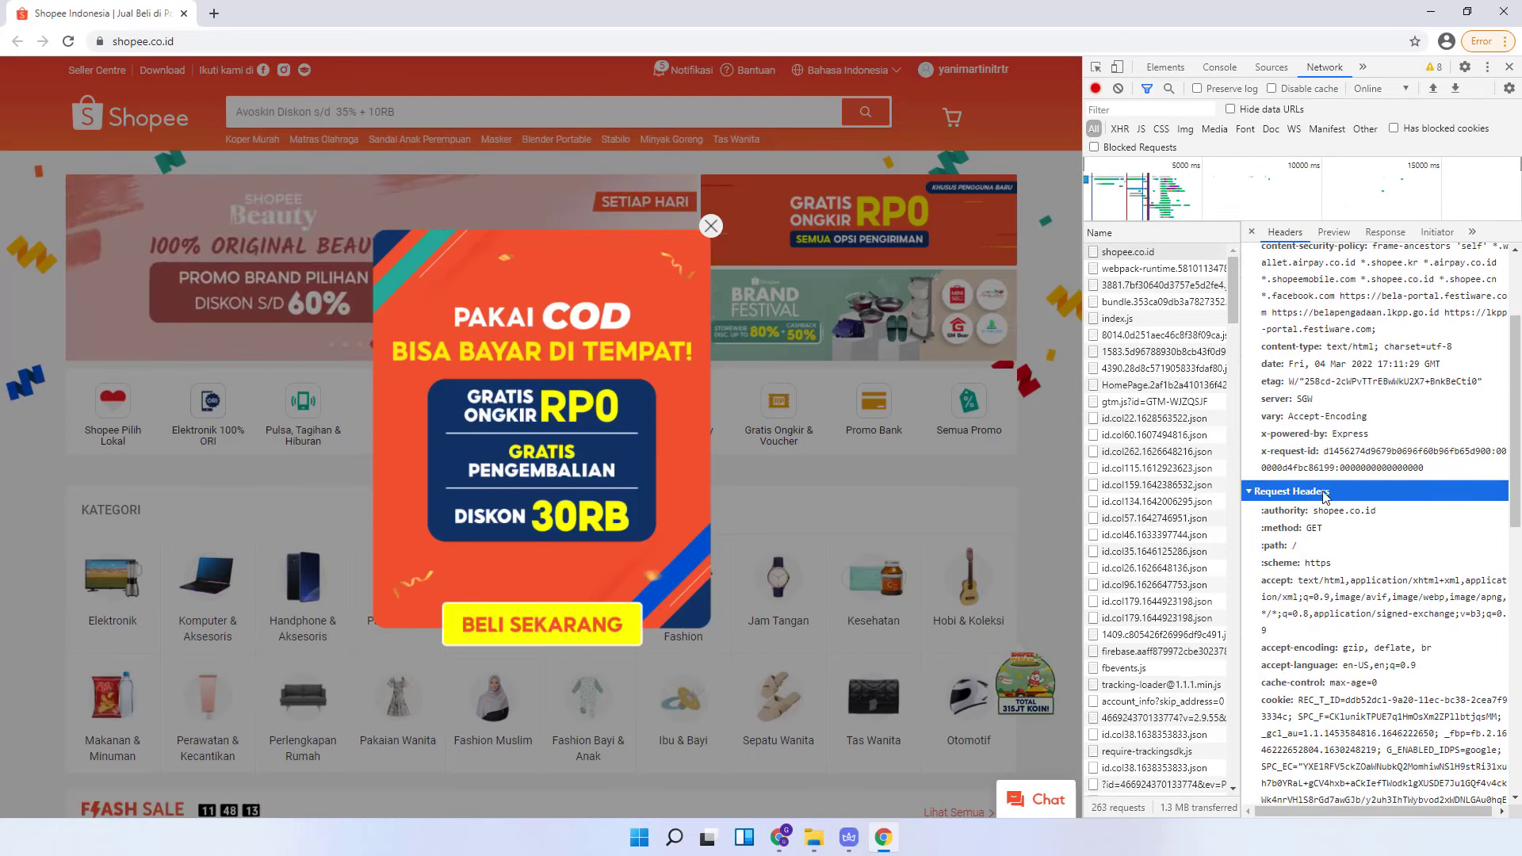
pyautogui.scroll(-2, 1312, 475)
pyautogui.scroll(-2, 1310, 390)
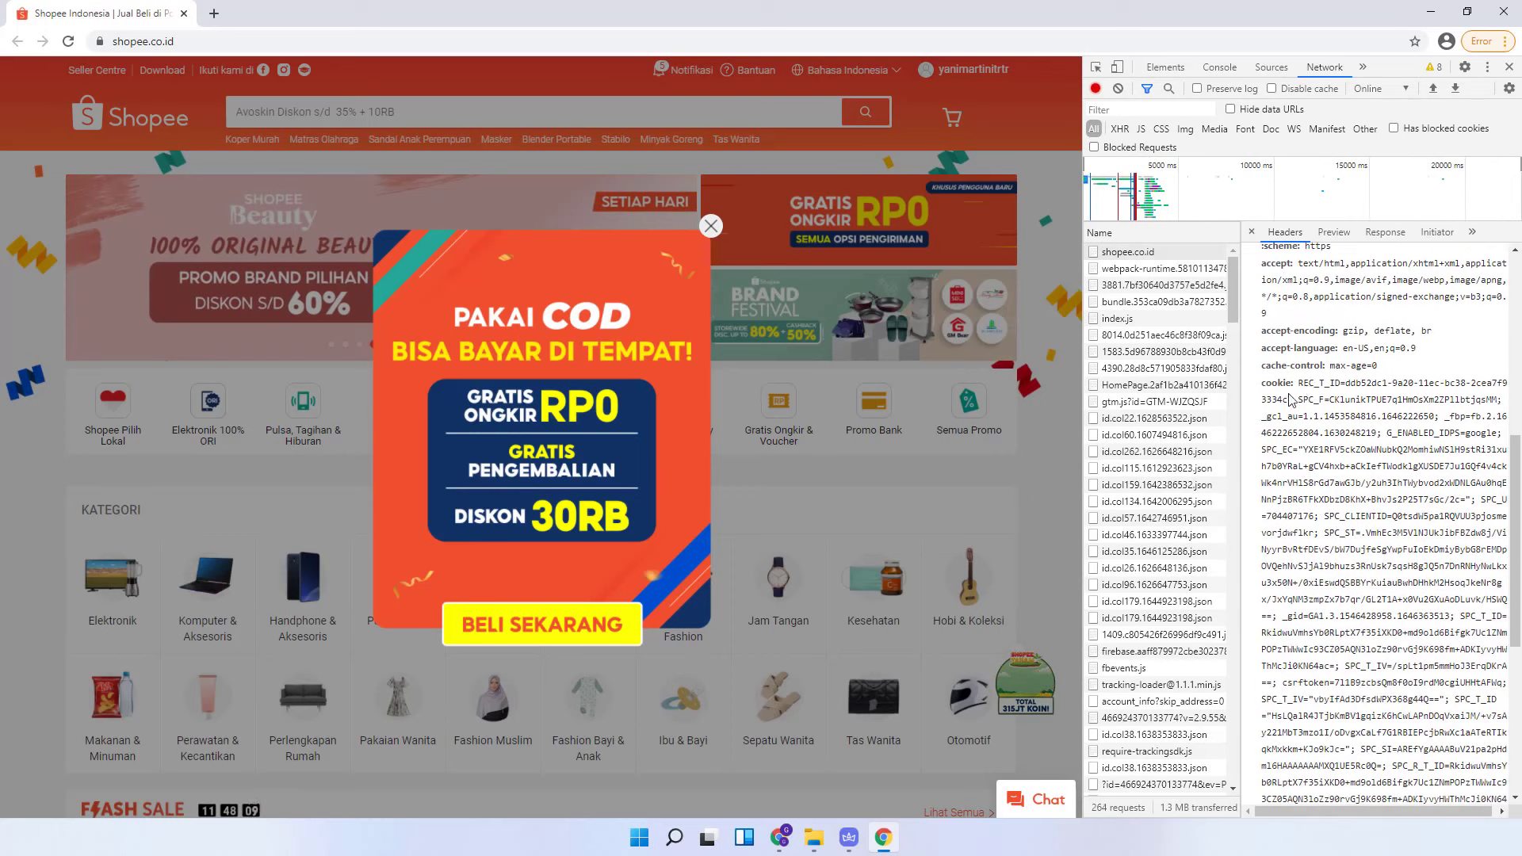
pyautogui.click(1318, 383)
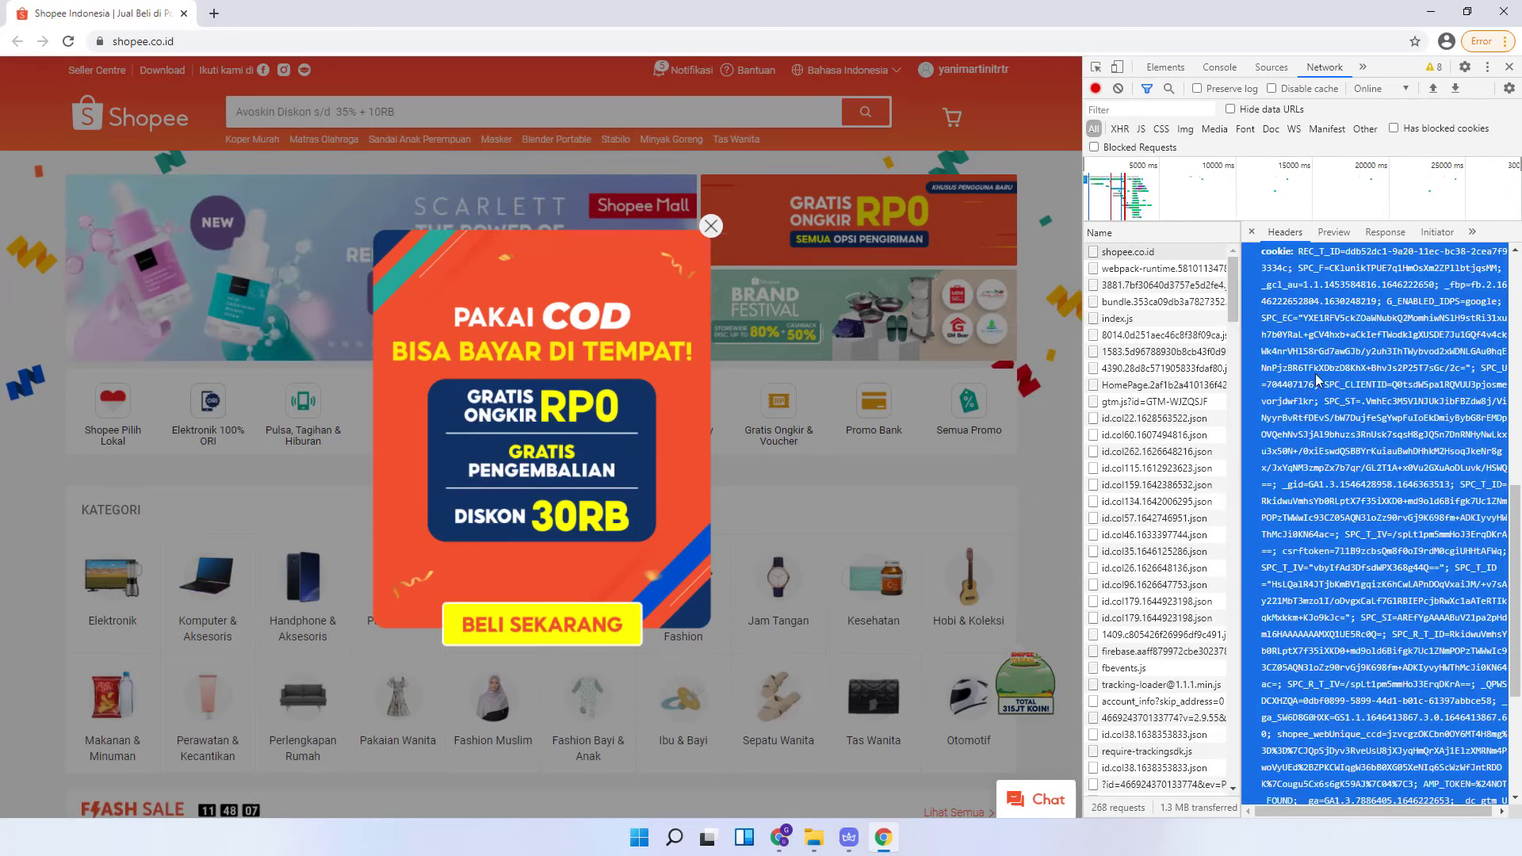
pyautogui.scroll(2, 1332, 366)
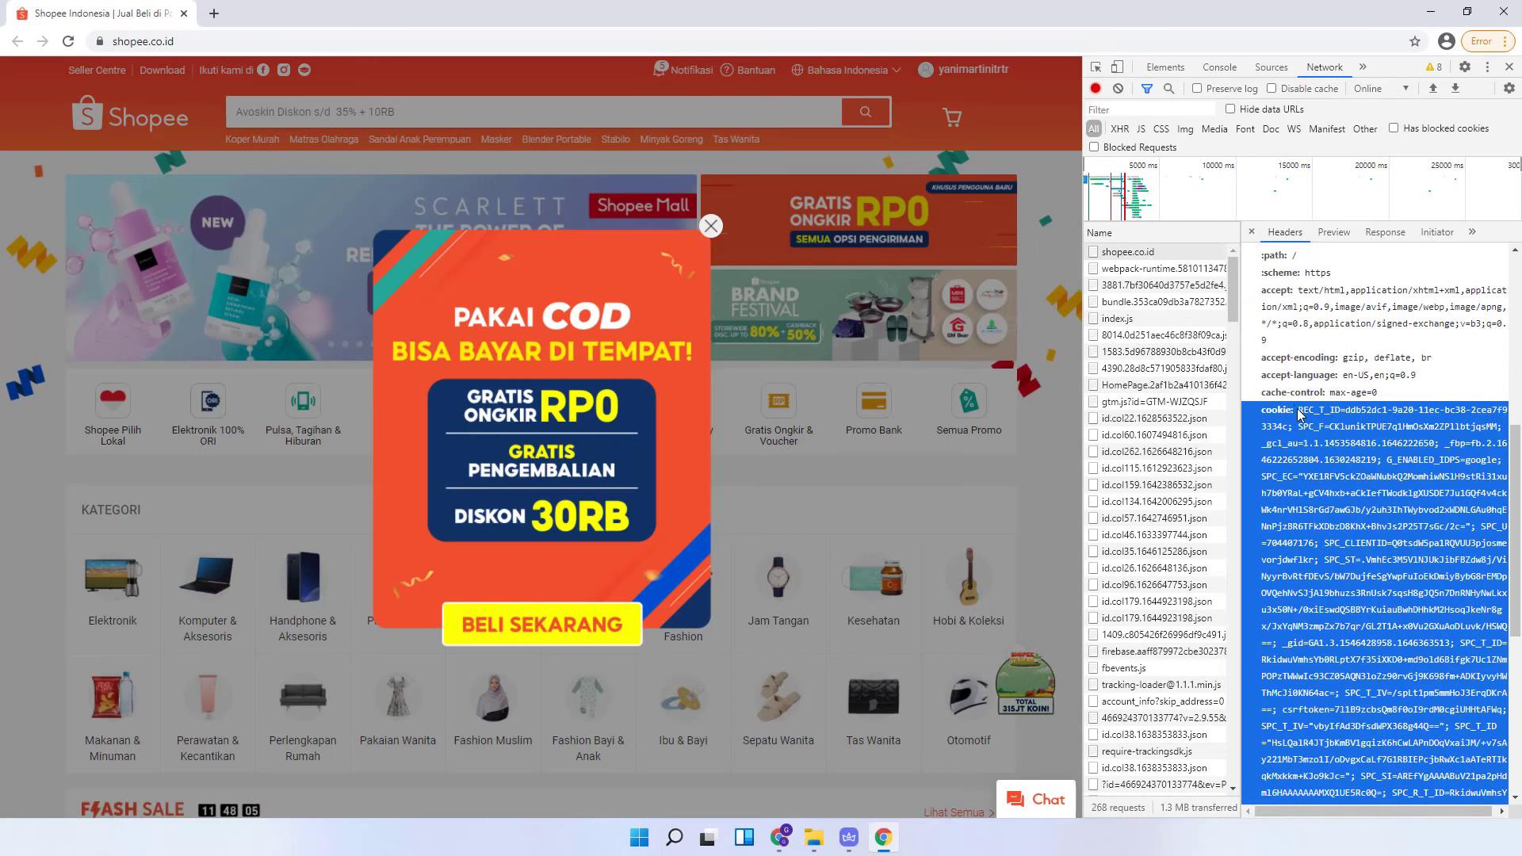
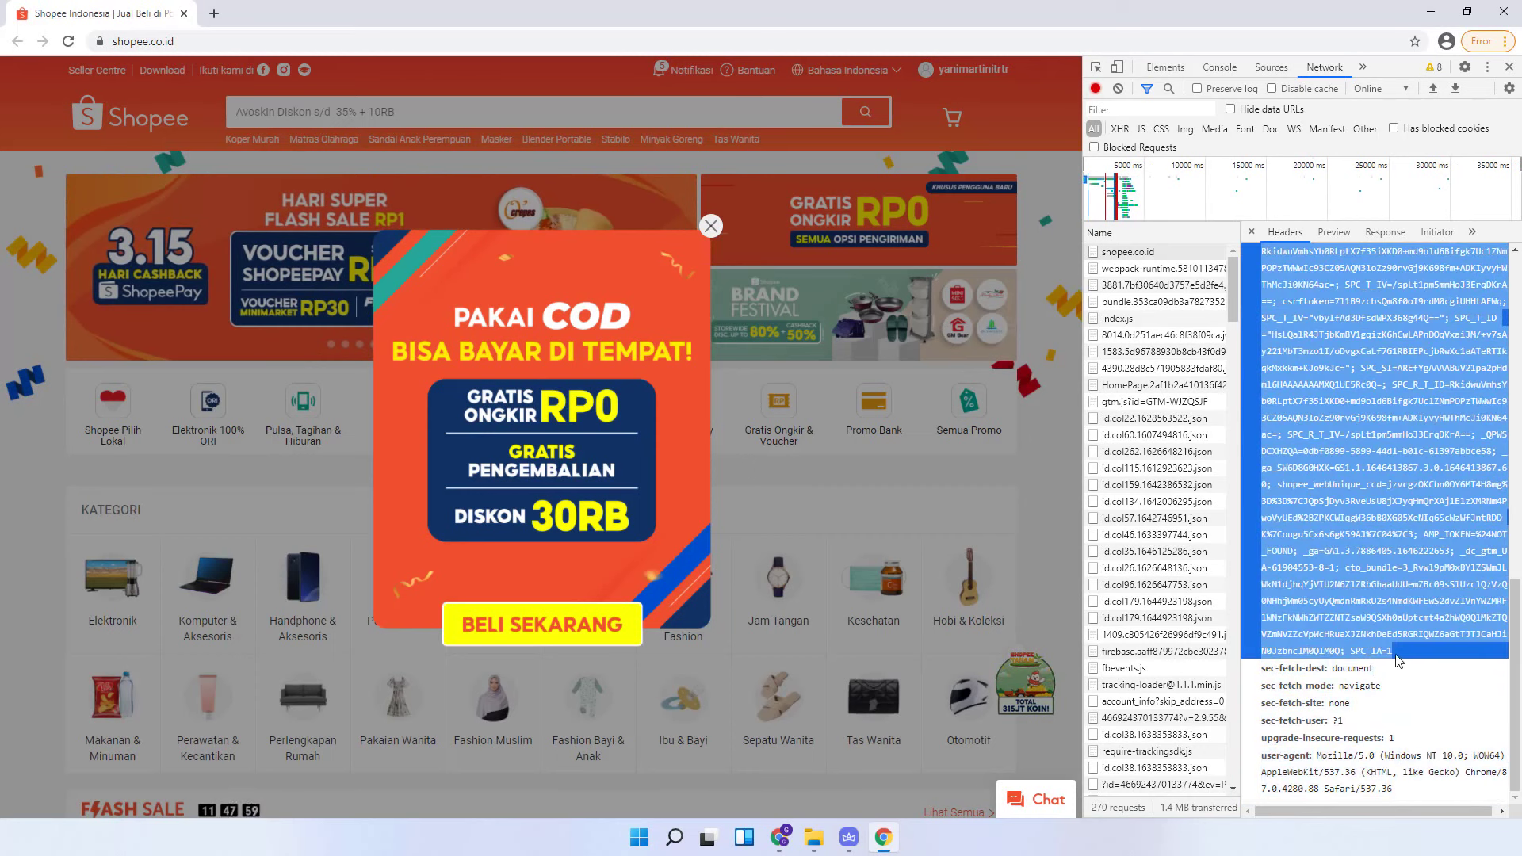
# - Copy the full cookie header value of the shopee.co.id request from the Headers pane
pyautogui.rightClick(1347, 468)
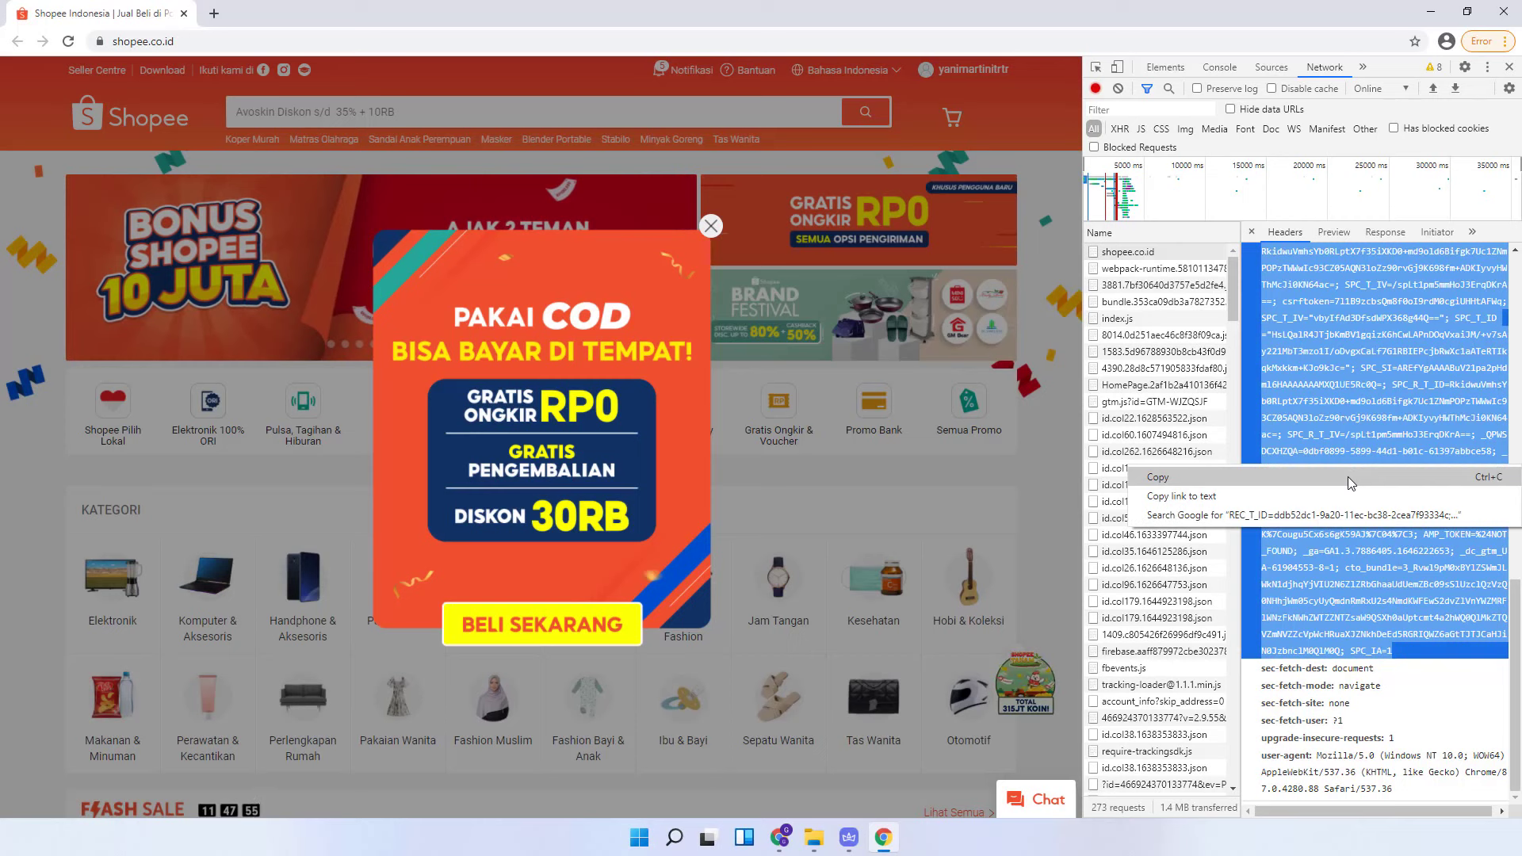
pyautogui.click(1347, 478)
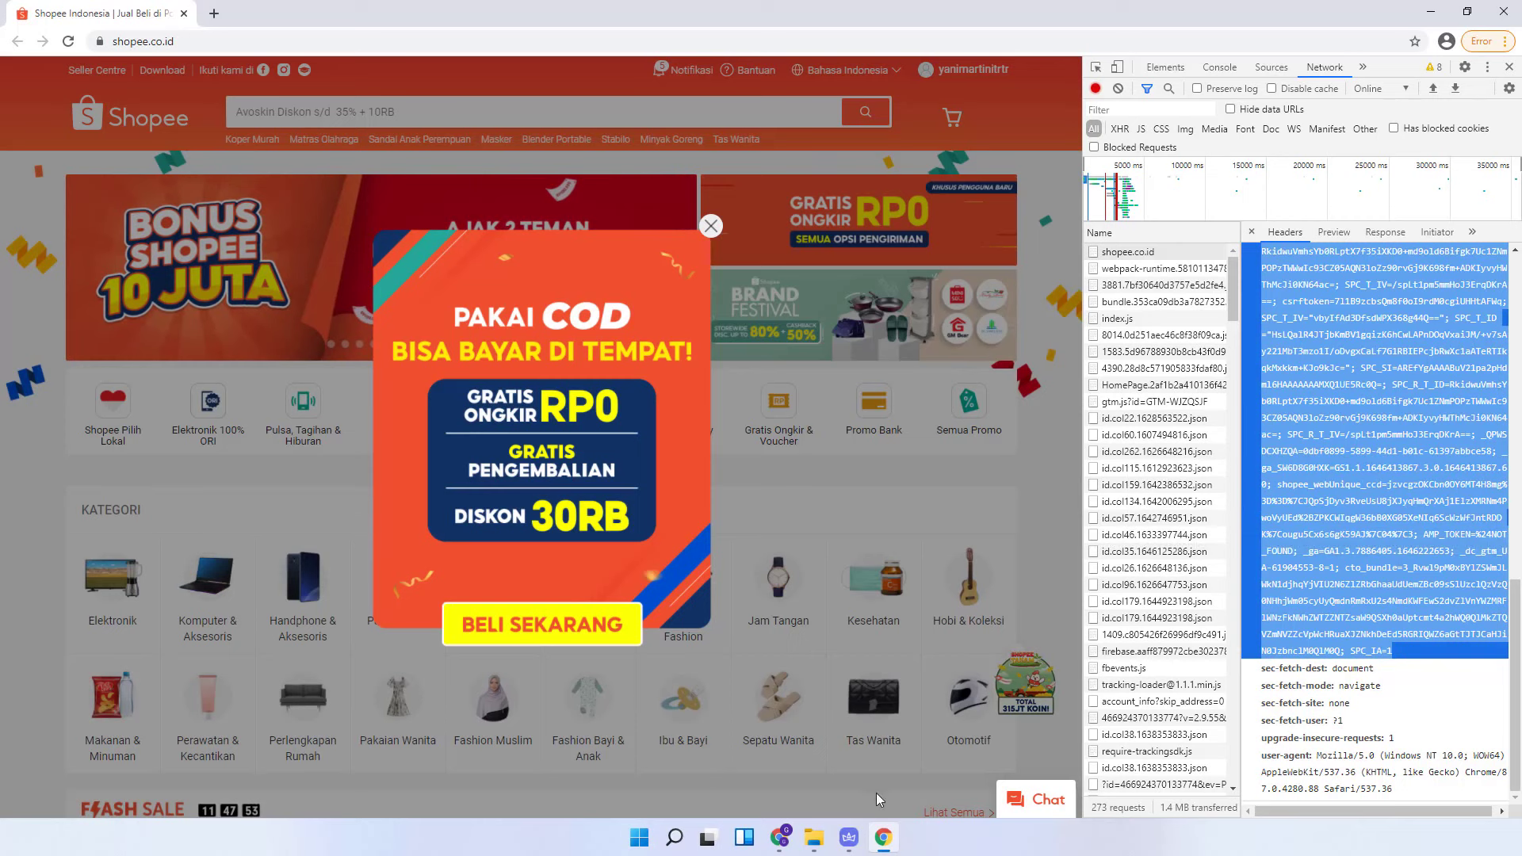
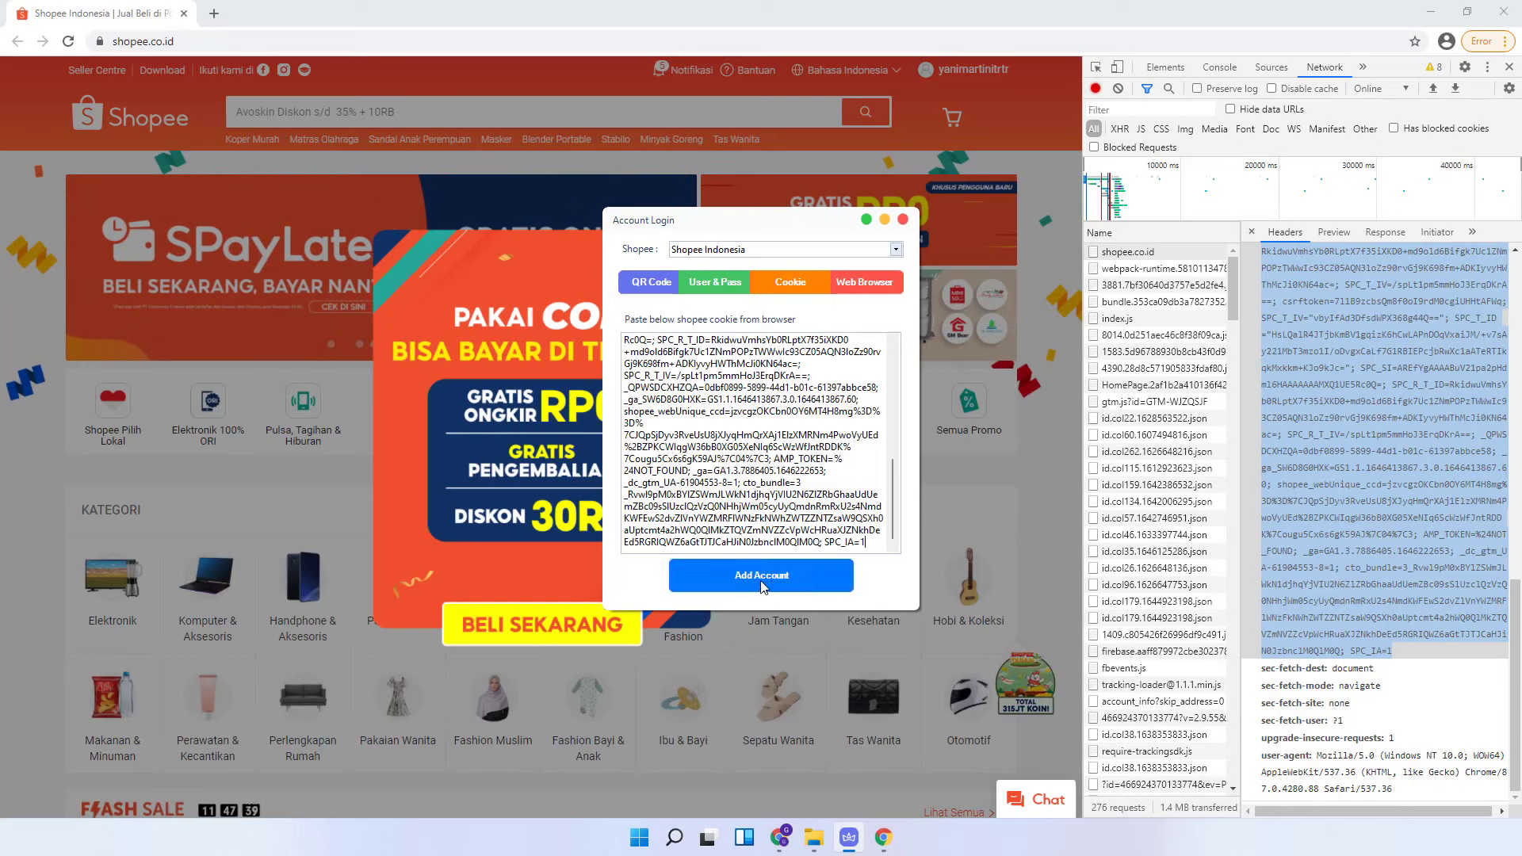
# - Add the second Shopee account from its pasted cookie and select its new row
pyautogui.click(773, 577)
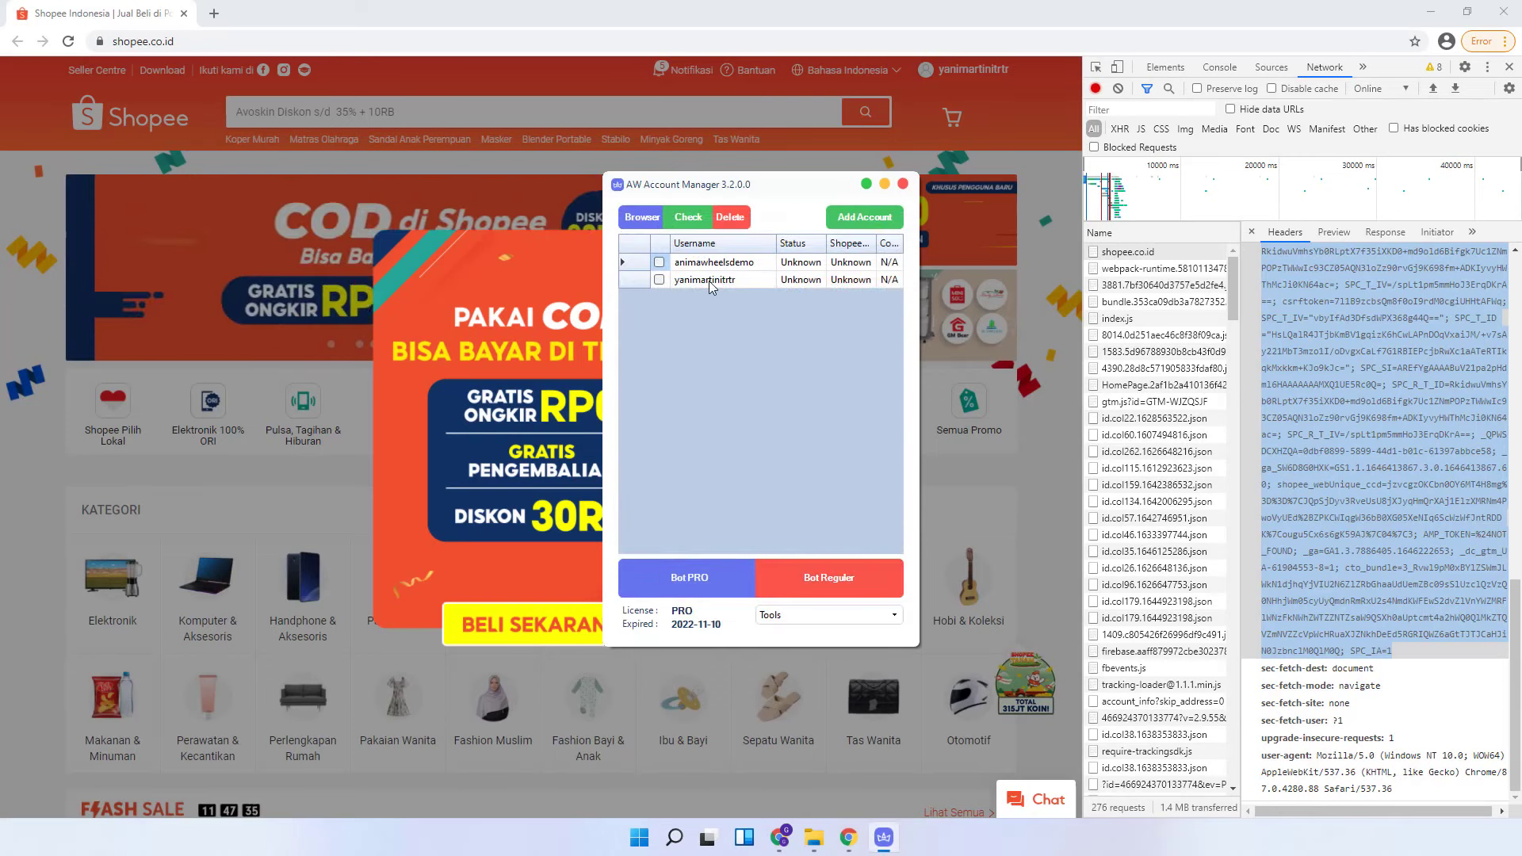
pyautogui.click(708, 283)
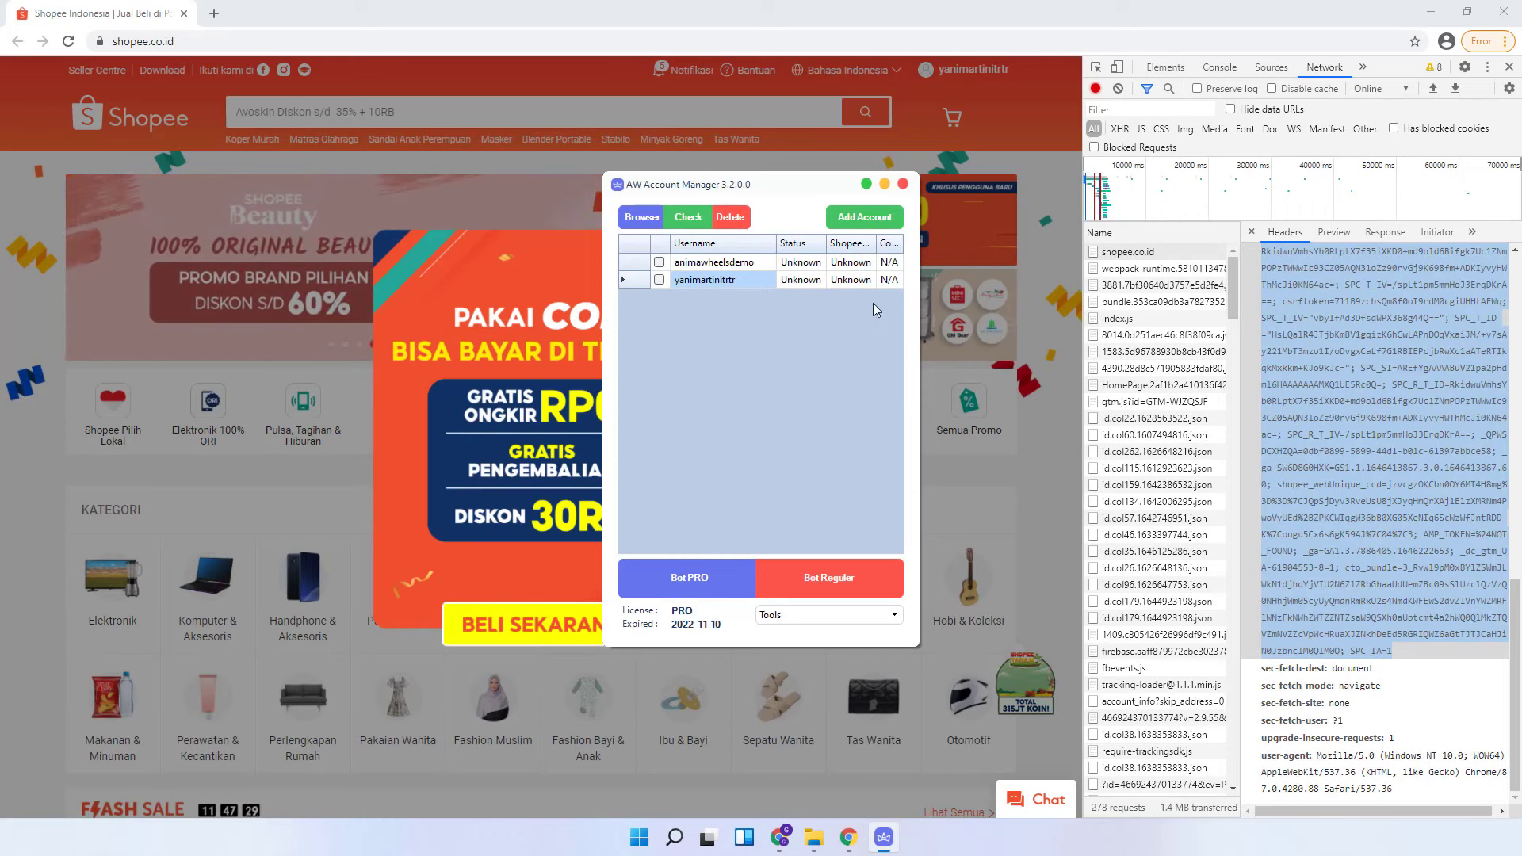
# - Close the Shopee browser, minimize File Explorer, and open the new account's information window
pyautogui.click(1507, 8)
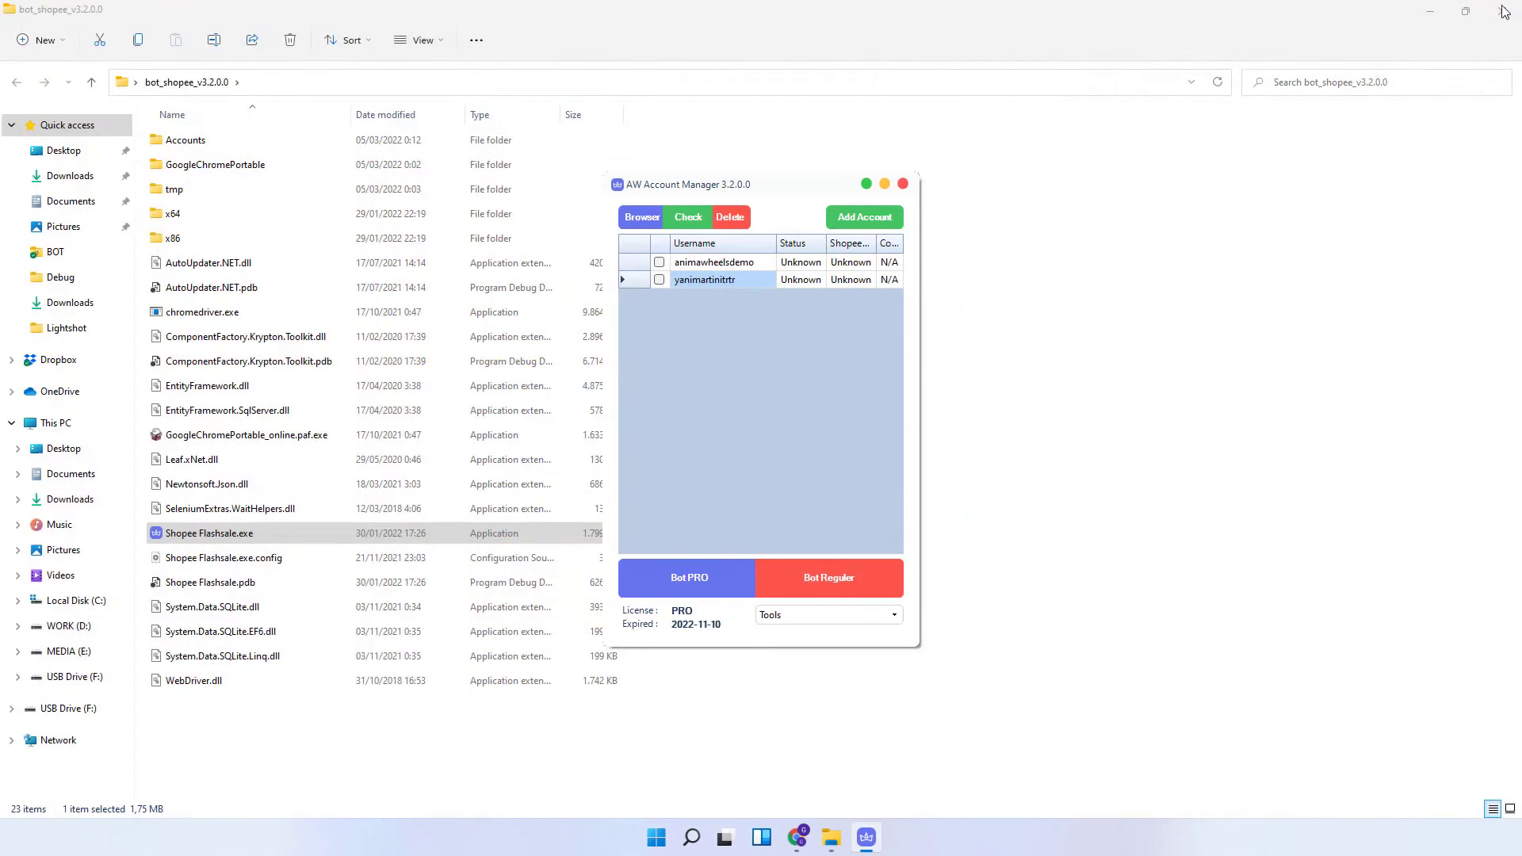
pyautogui.click(1429, 14)
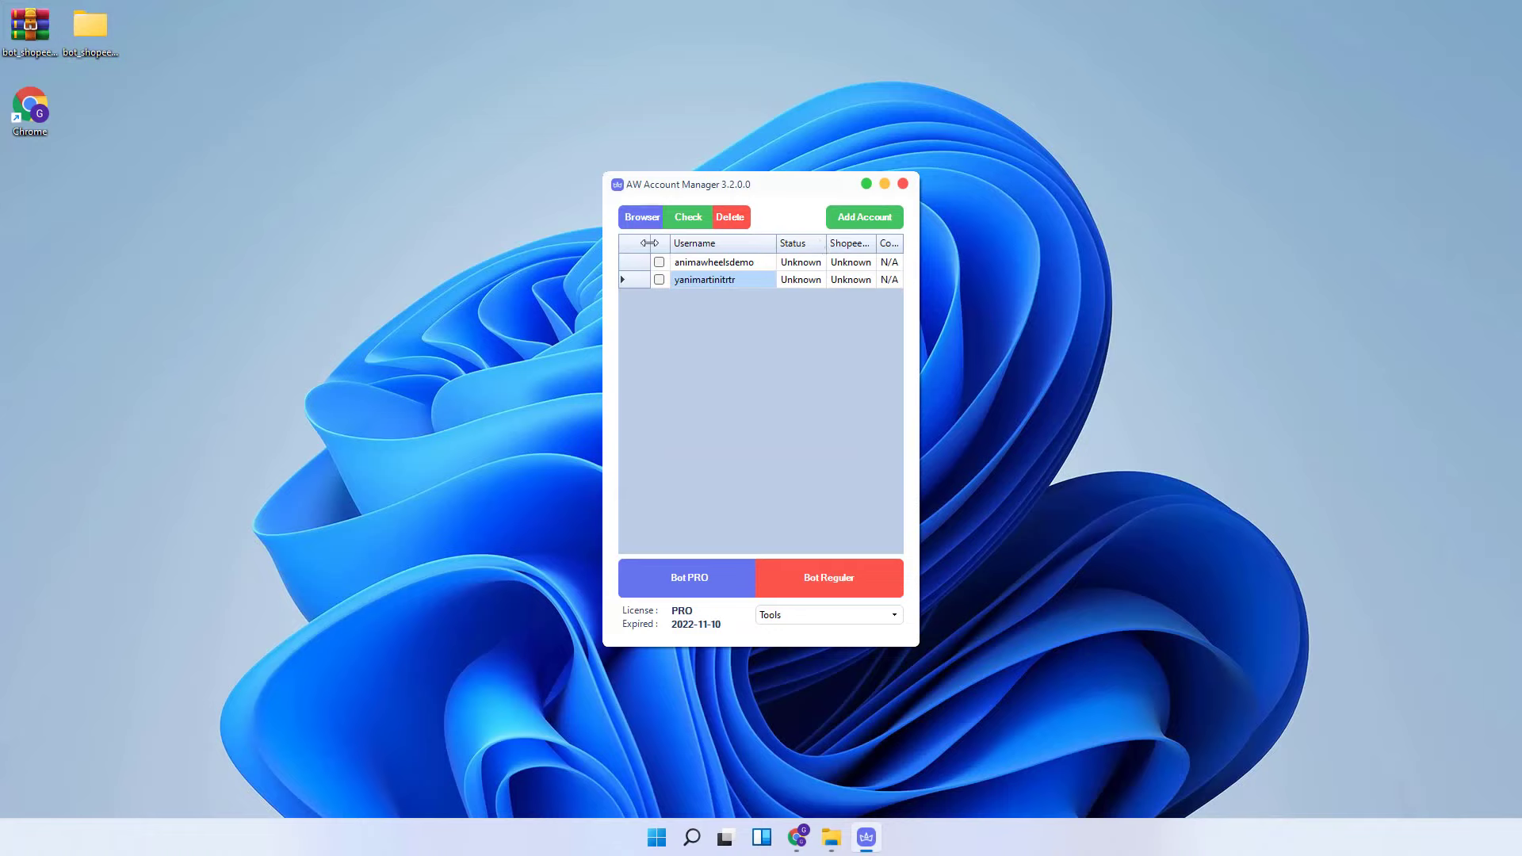
pyautogui.click(642, 219)
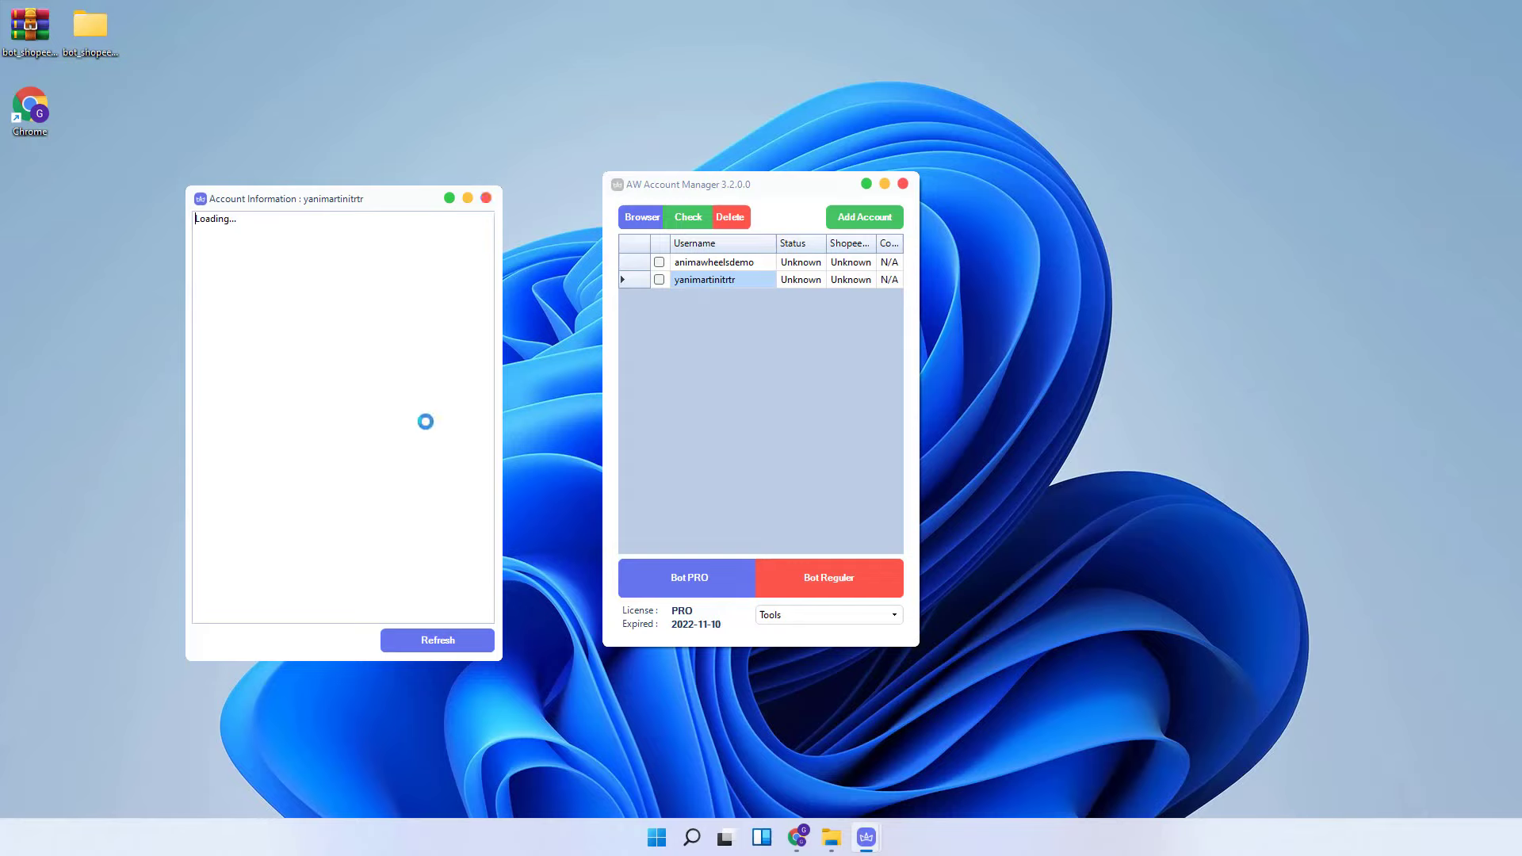
# - View the second account's details via Info Account, then close that window
pyautogui.click(733, 263)
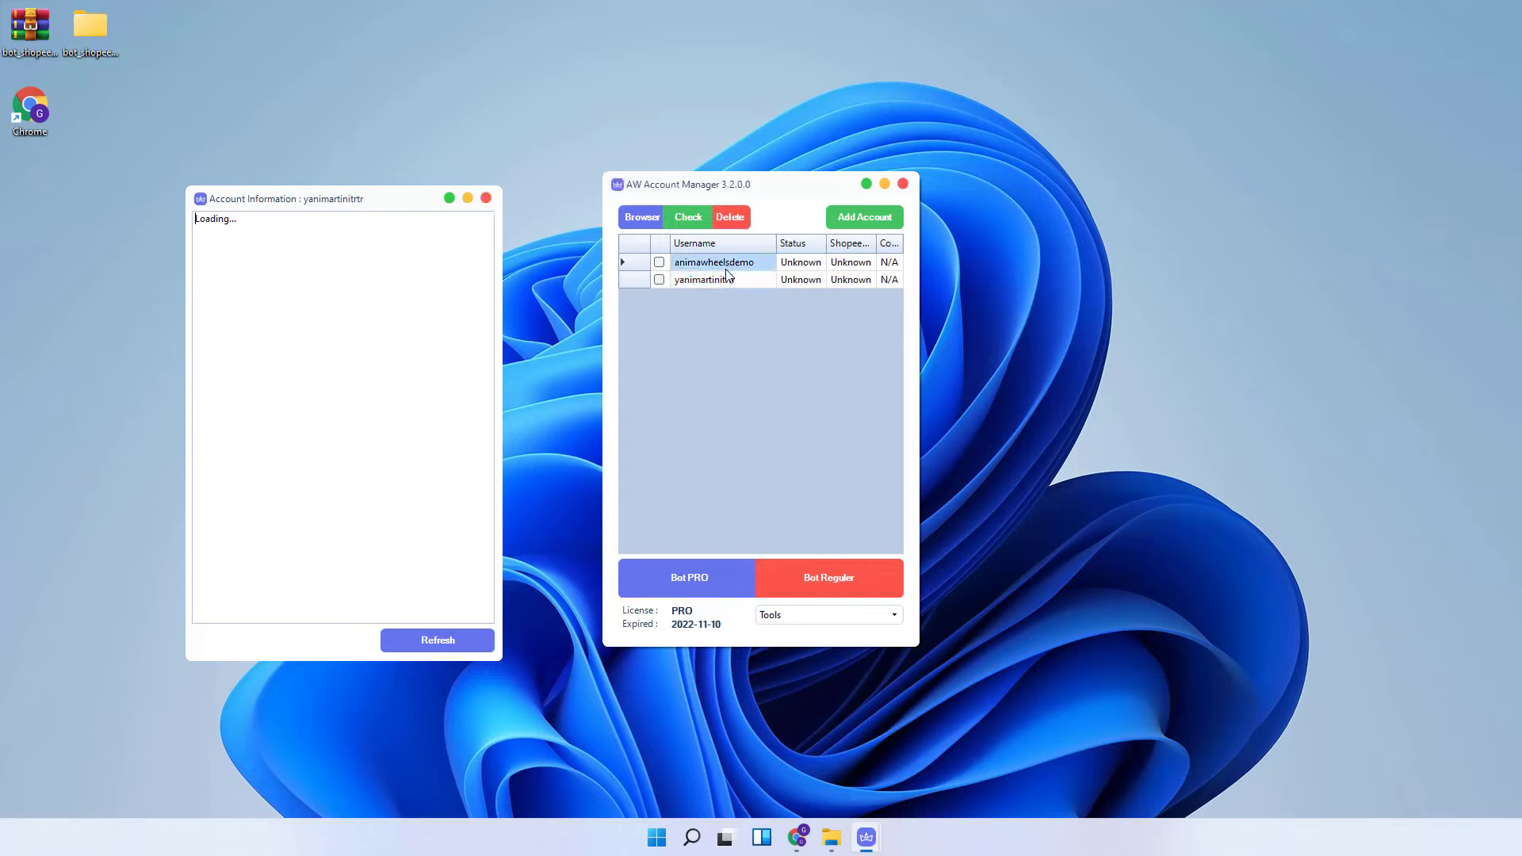
pyautogui.click(718, 281)
pyautogui.rightClick(721, 279)
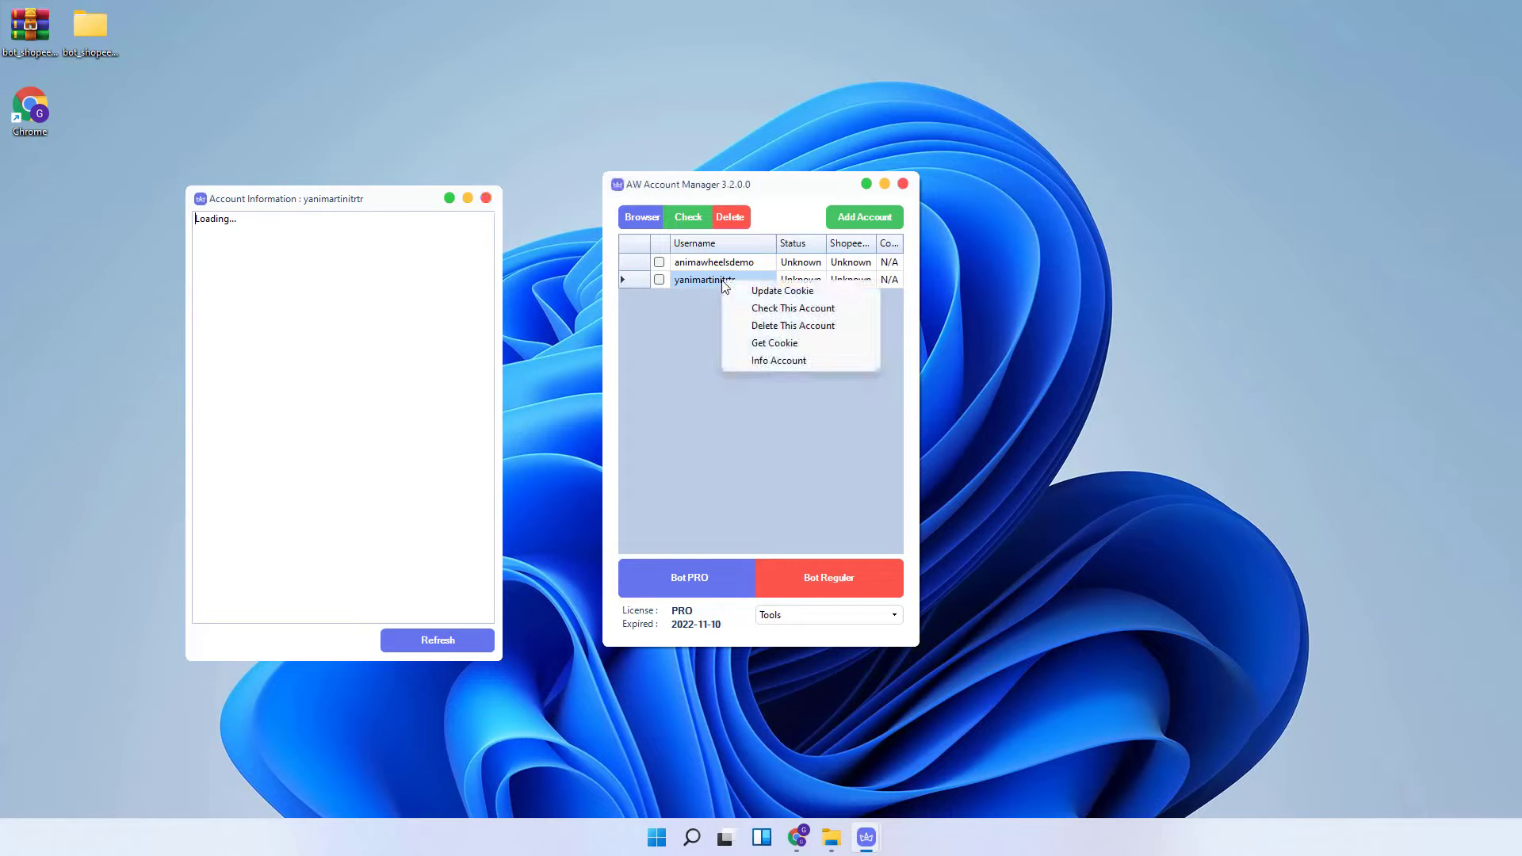
pyautogui.click(748, 366)
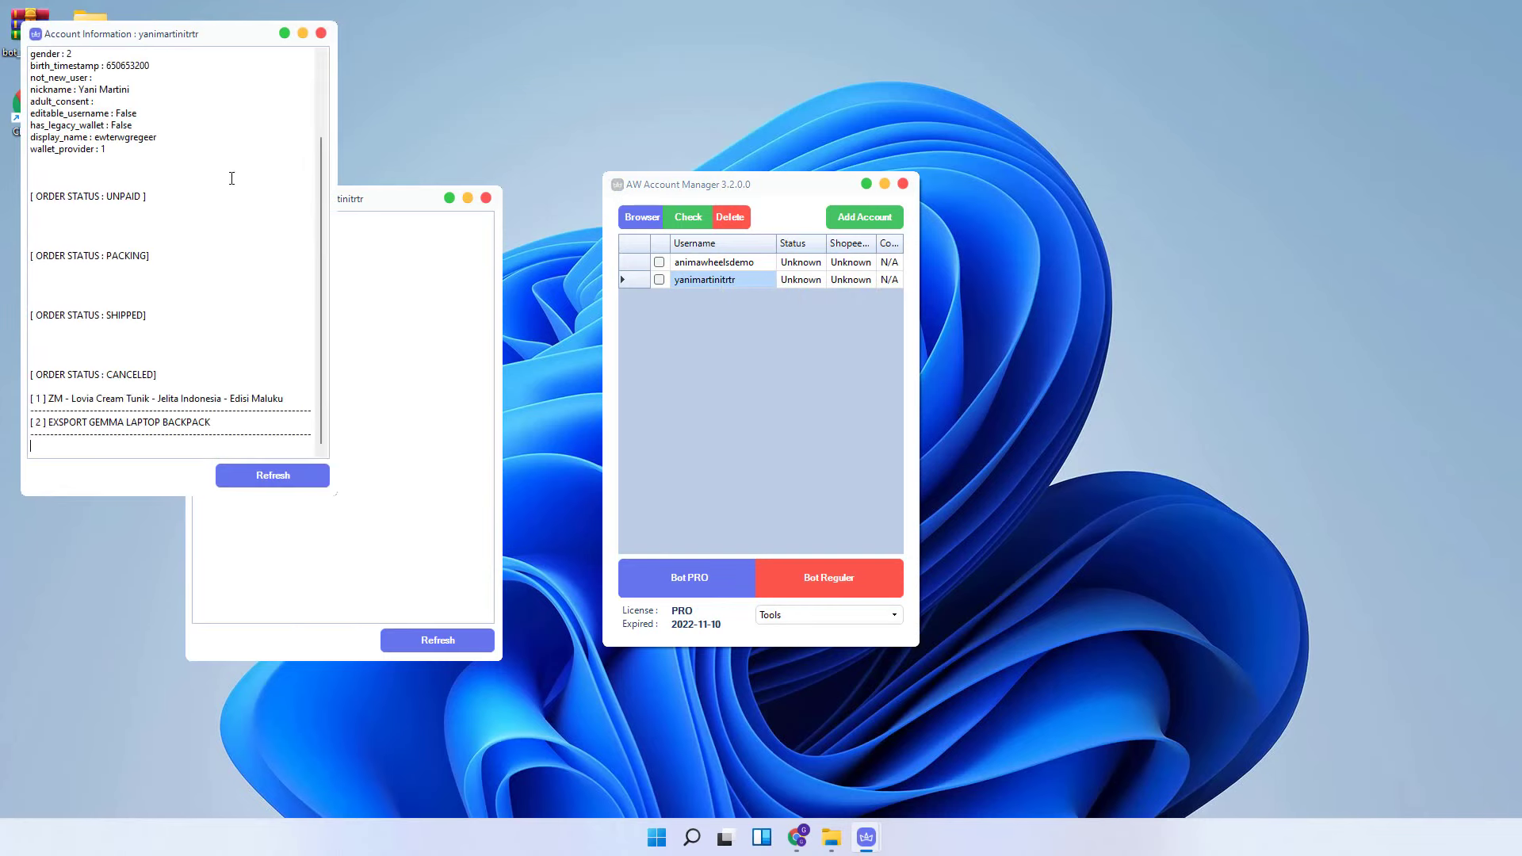
pyautogui.click(321, 33)
# - View and close the first account's Info Account window, then launch Shopee as that account
pyautogui.click(714, 262)
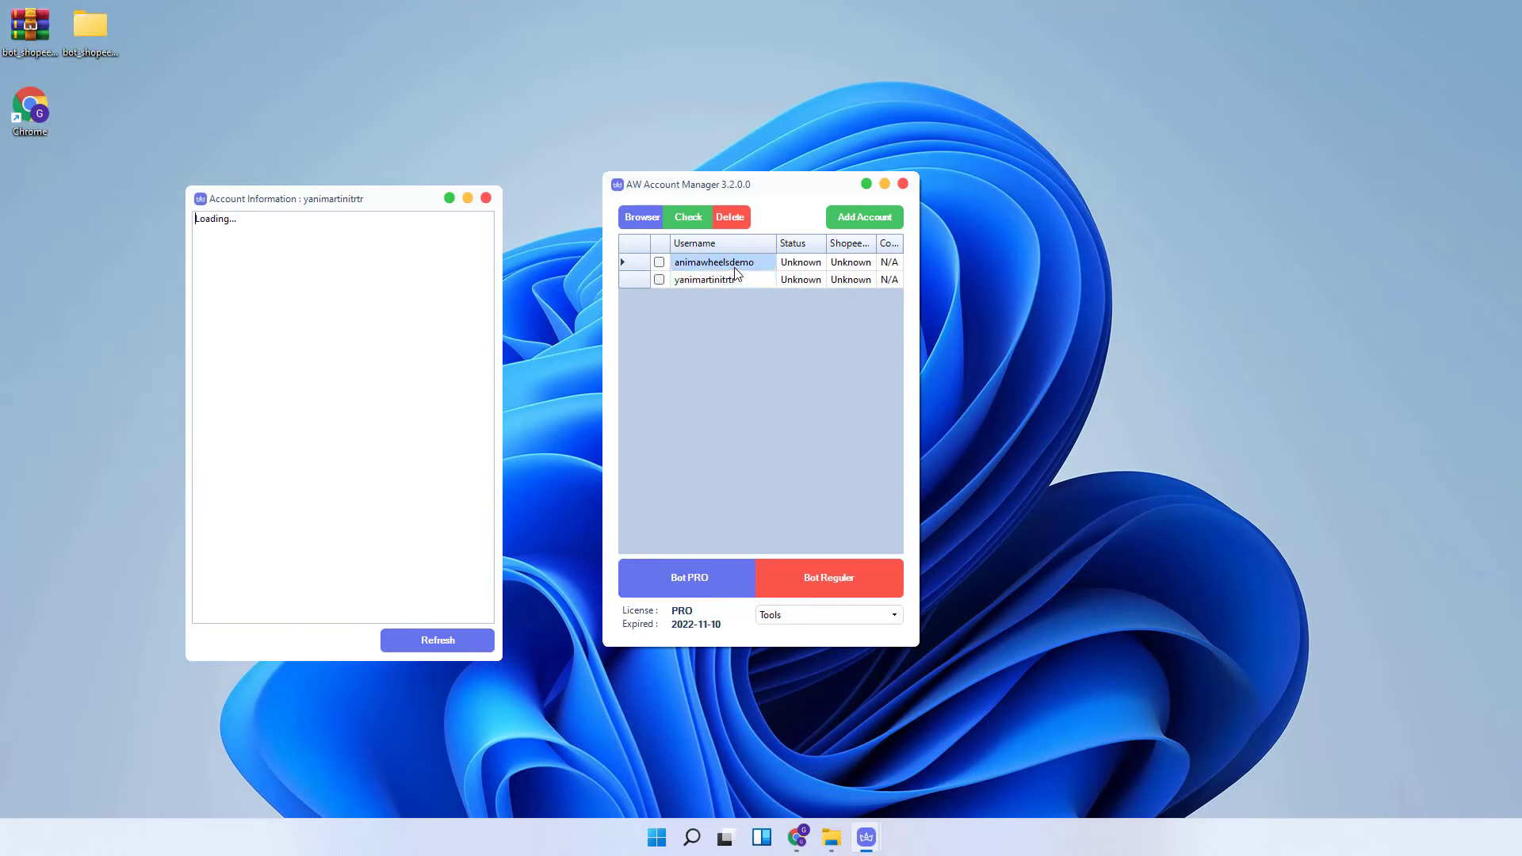
pyautogui.rightClick(734, 268)
pyautogui.click(785, 348)
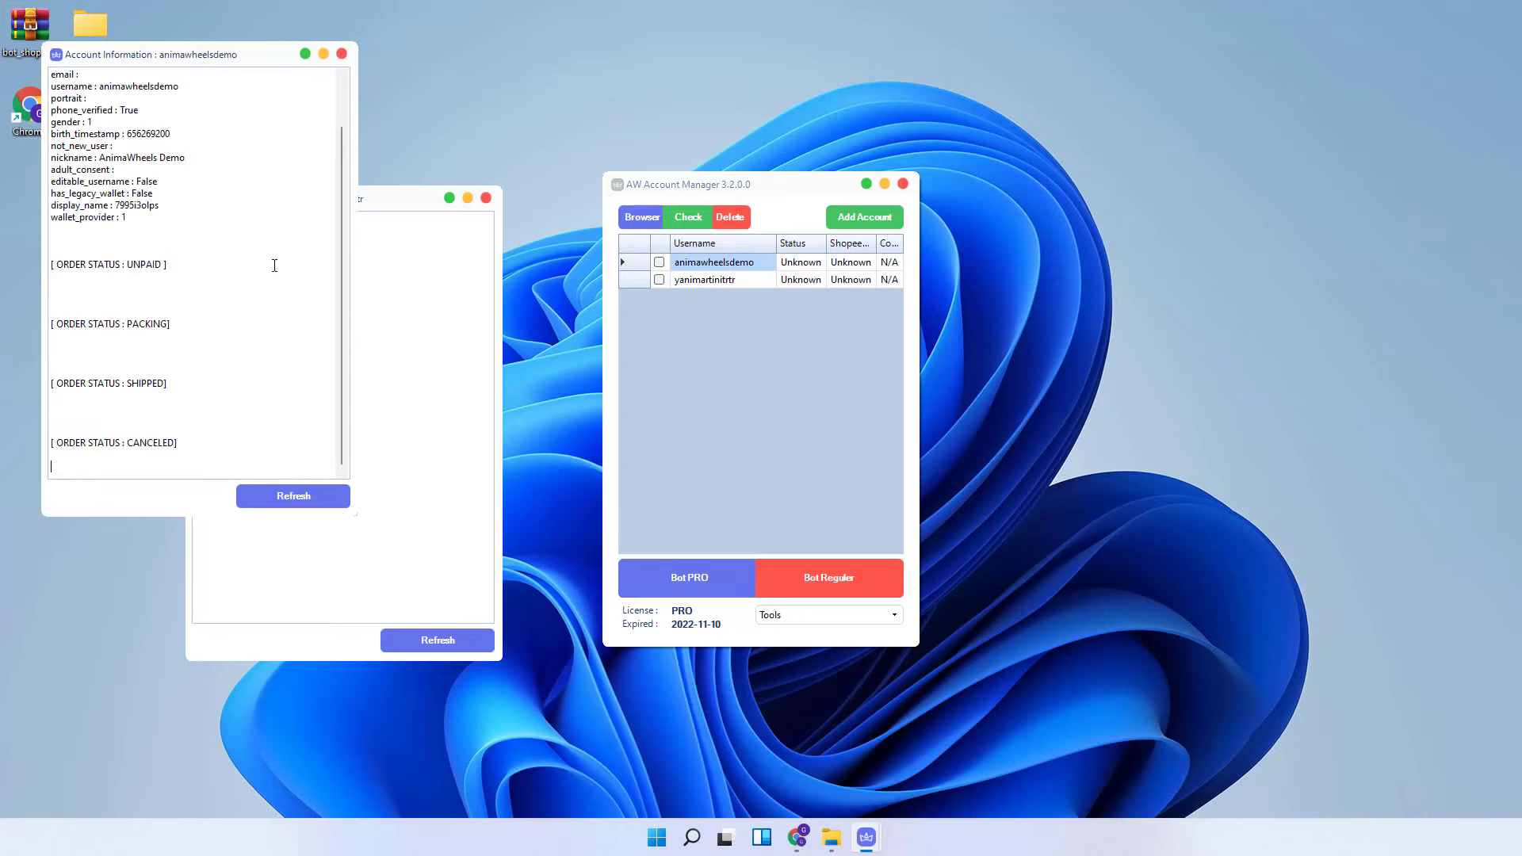
pyautogui.click(342, 53)
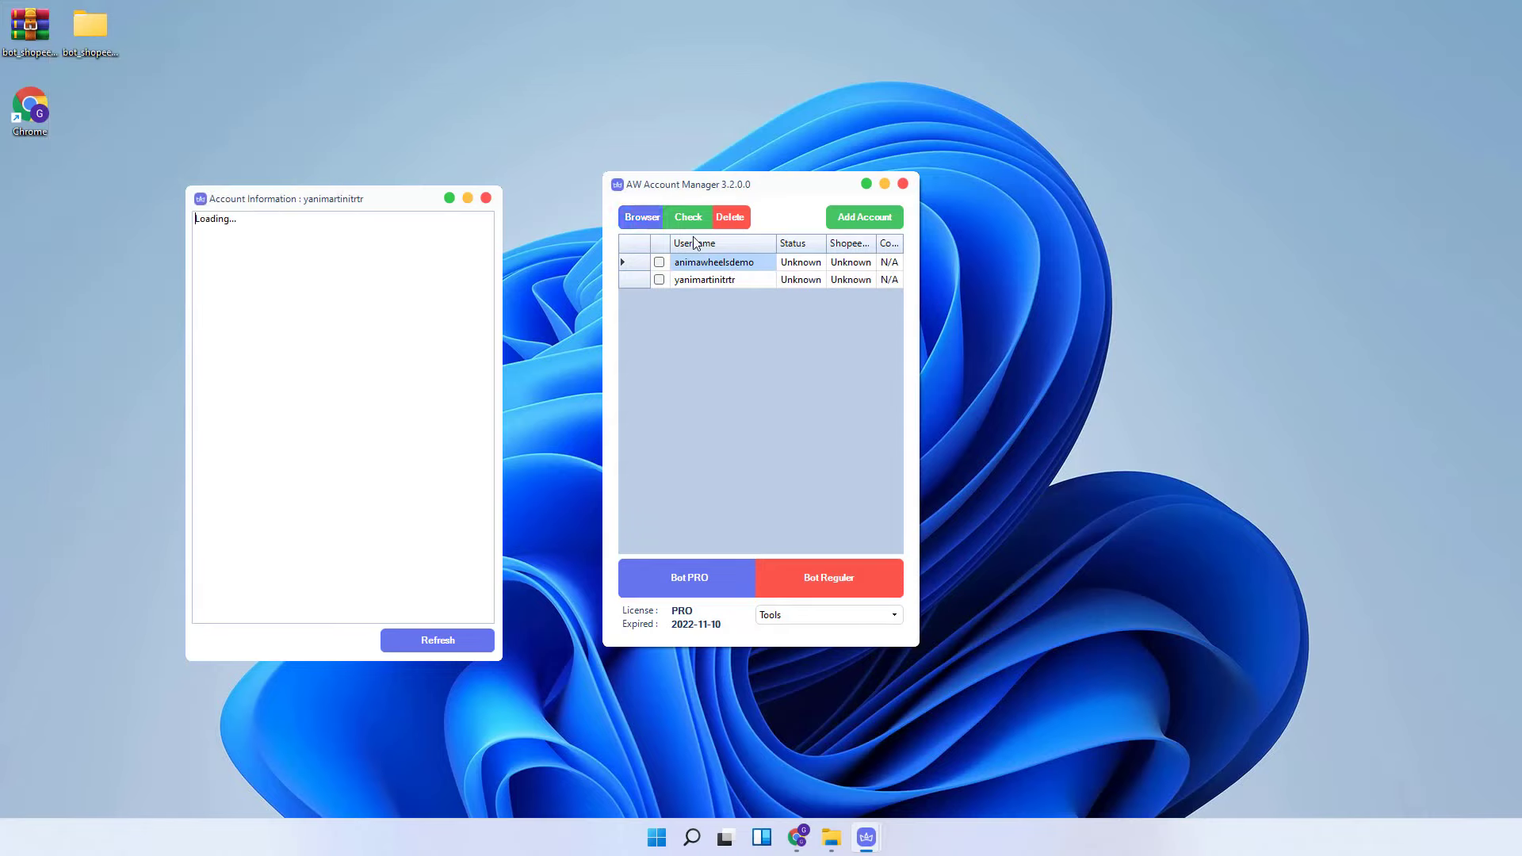
pyautogui.click(644, 218)
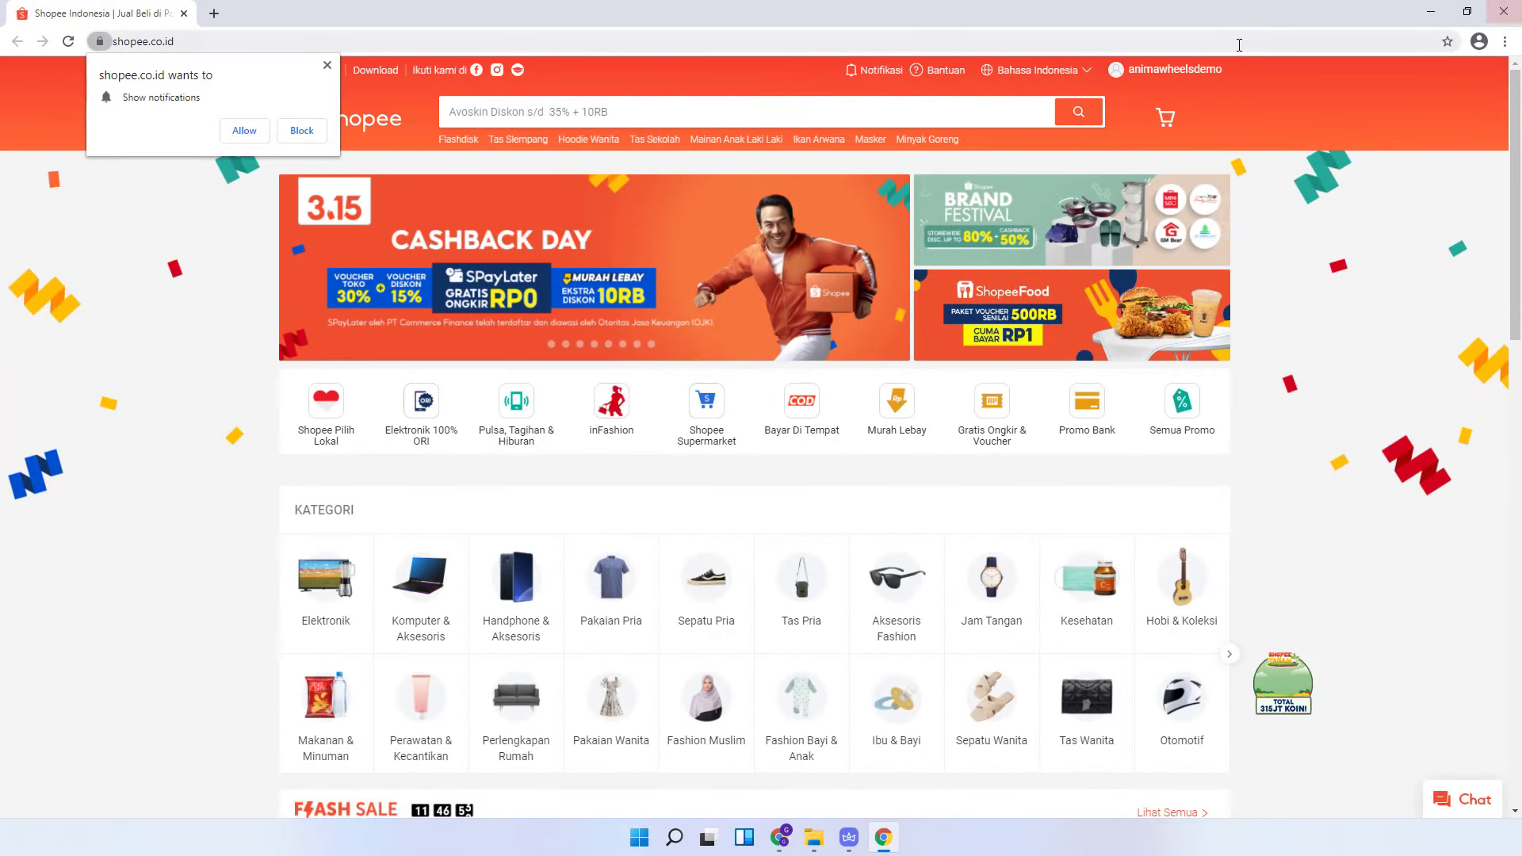
# - Check the Pesanan Saya tabs Belum Bayar, Dikemas, Dikirim and Dibatalkan, then close Chrome
pyautogui.moveTo(1179, 80)
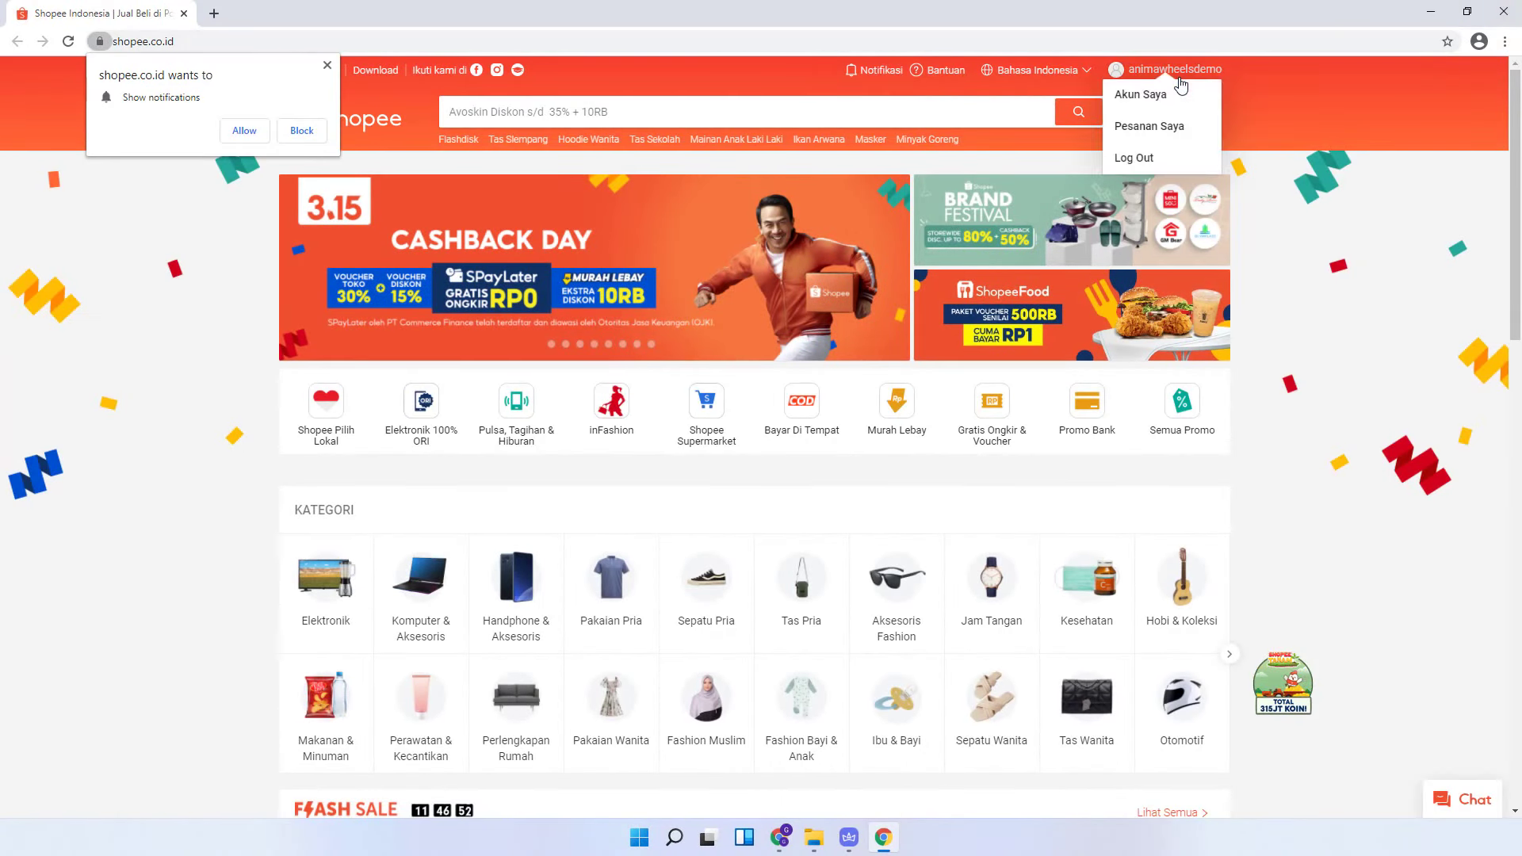
pyautogui.click(1148, 127)
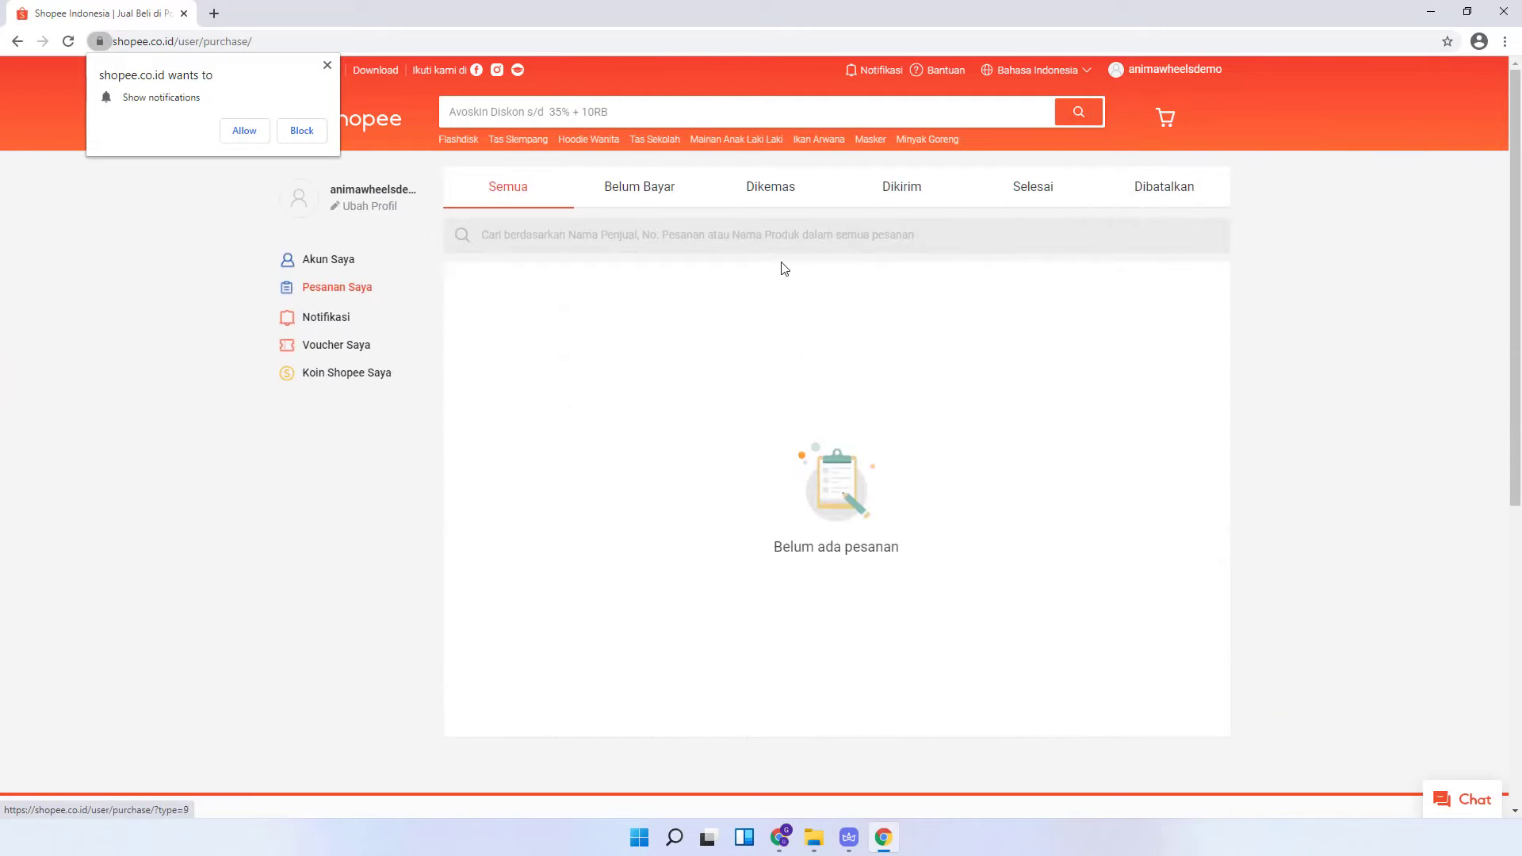
pyautogui.click(640, 198)
pyautogui.click(799, 199)
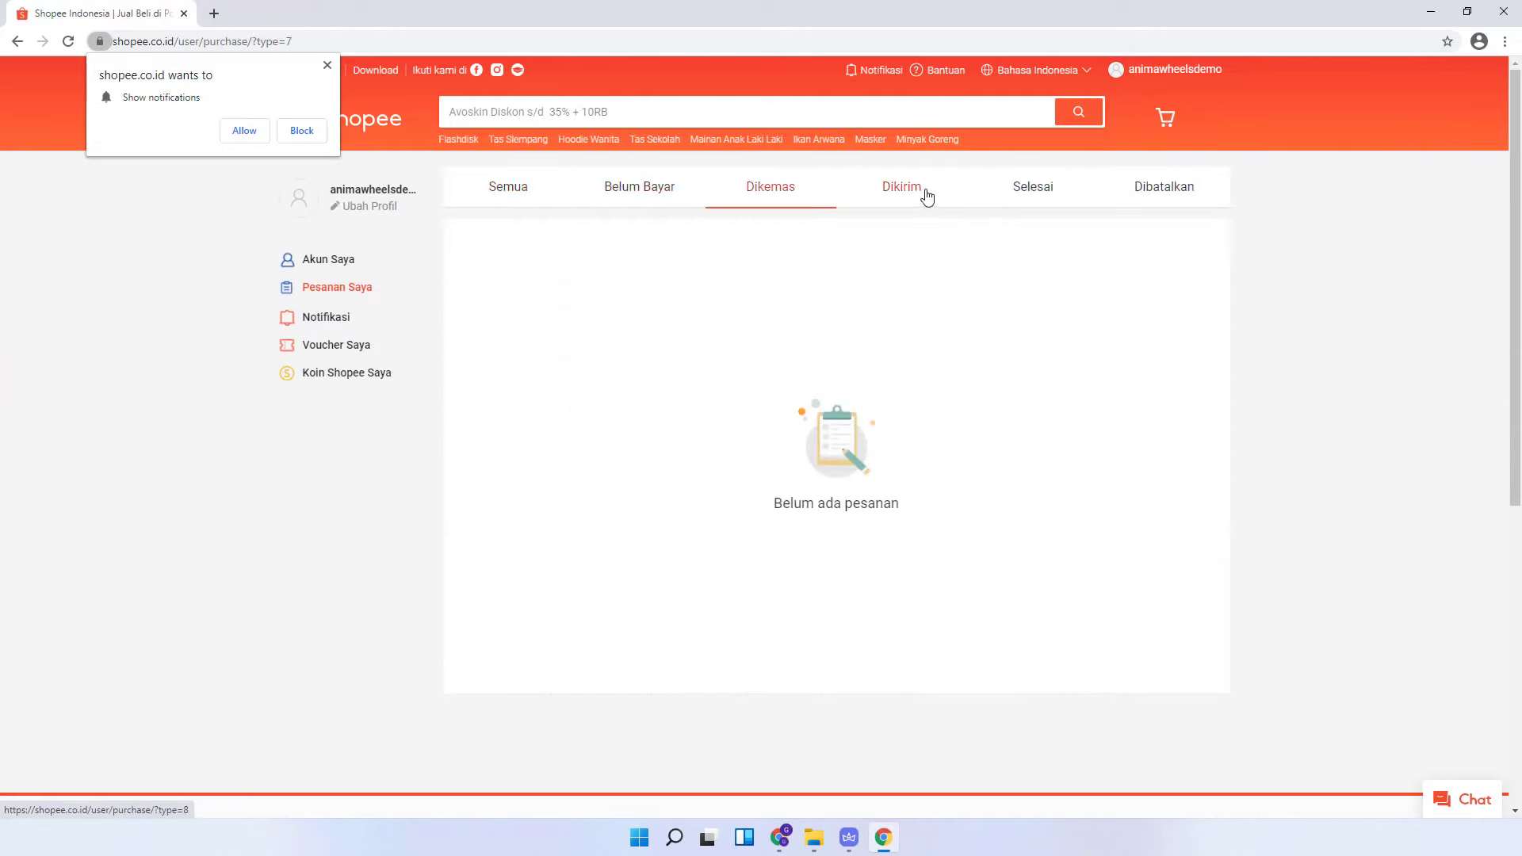
pyautogui.click(922, 195)
pyautogui.click(1067, 201)
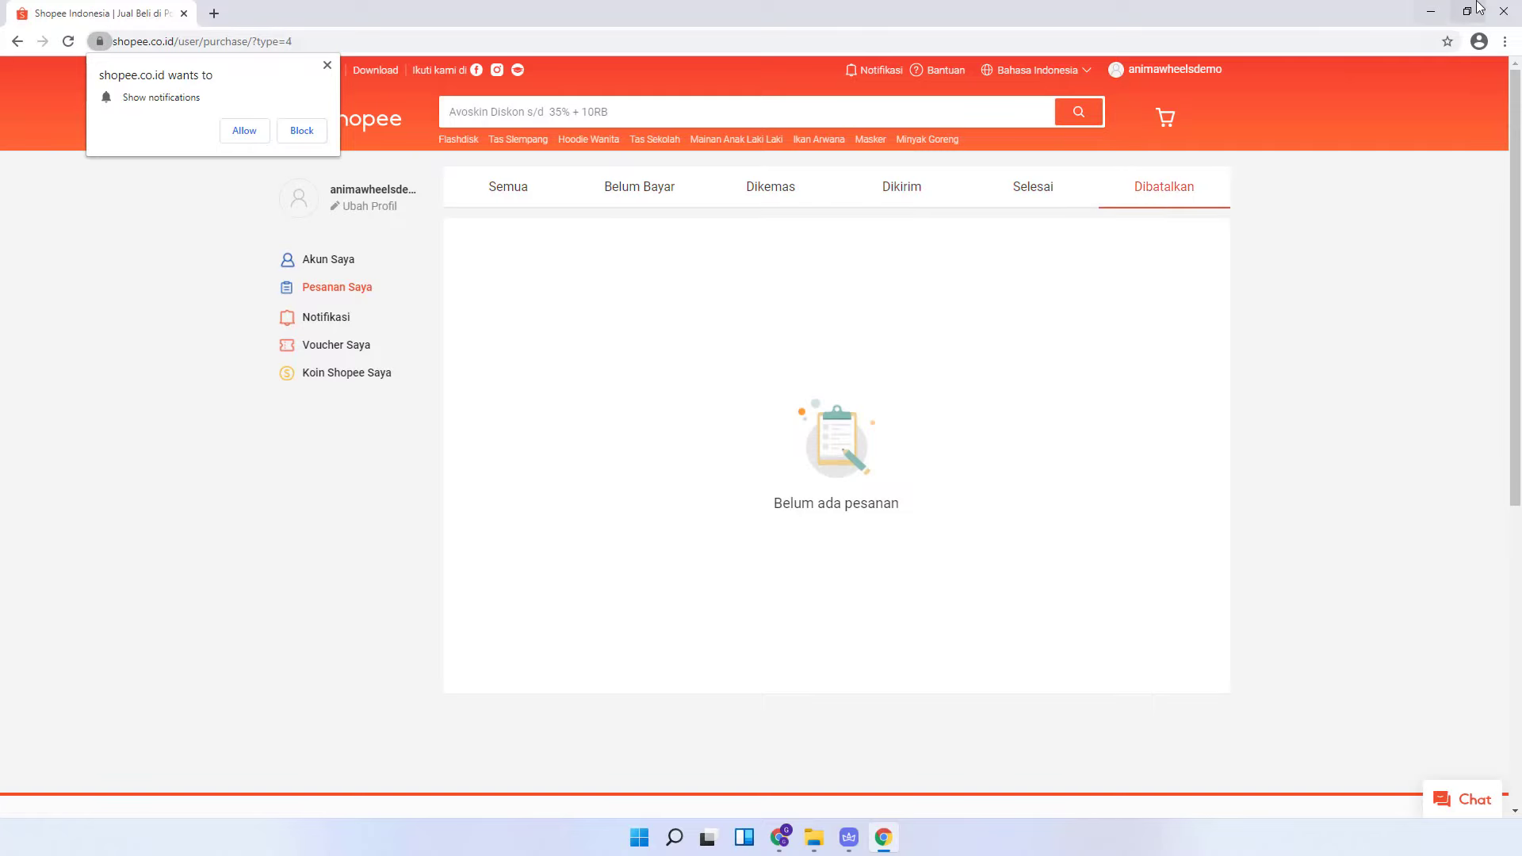
pyautogui.click(1503, 11)
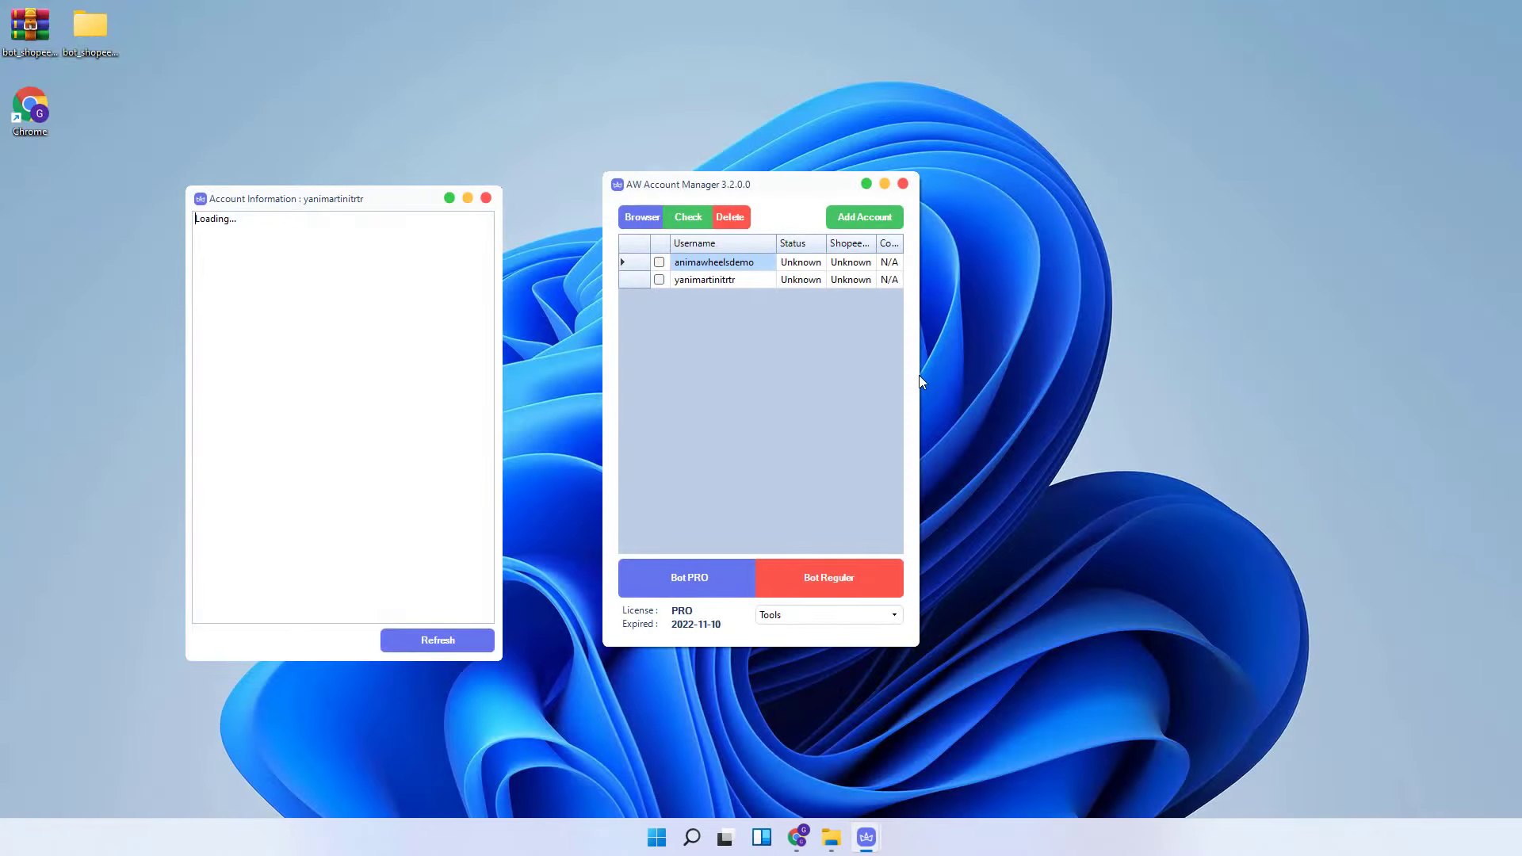
# - Run Check on all accounts, then briefly open and close Shopee as the first account
pyautogui.click(683, 218)
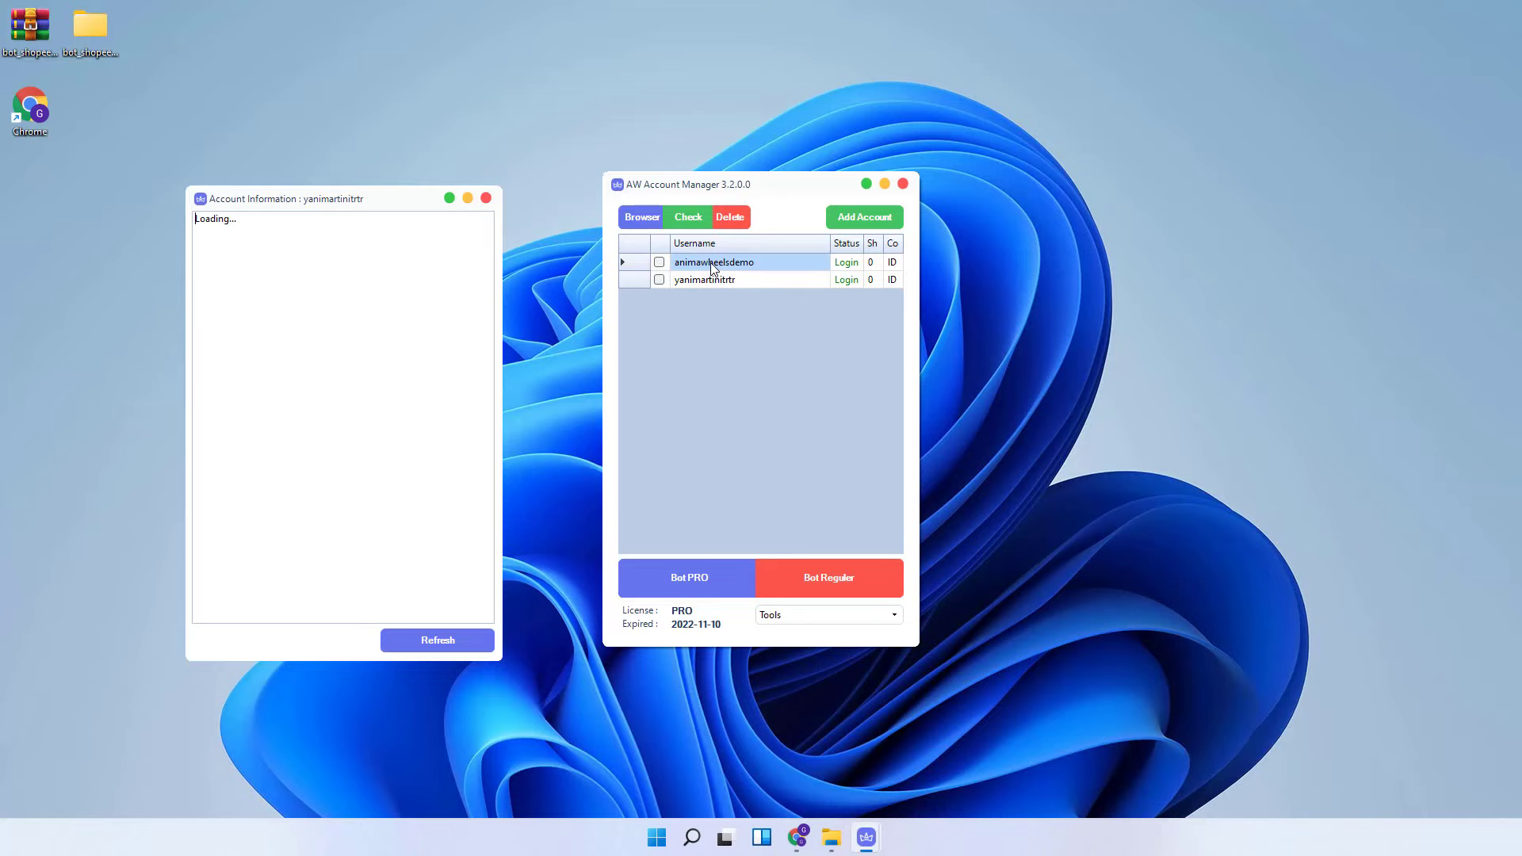
pyautogui.click(643, 221)
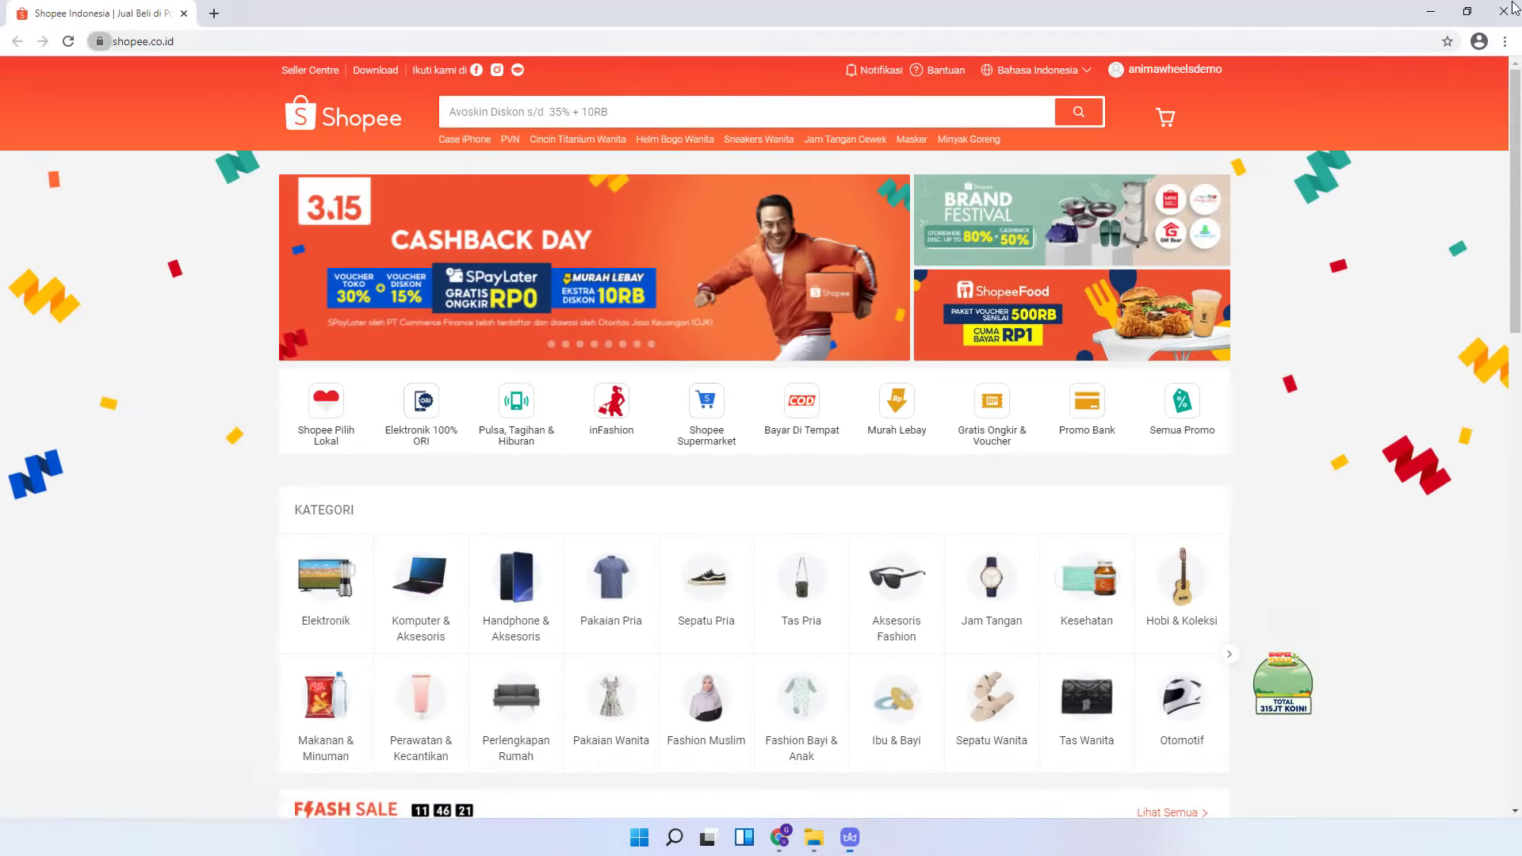
pyautogui.click(1504, 12)
# - Show the first account's cookie twice via Get Cookie, then close the leftover information window
pyautogui.rightClick(725, 267)
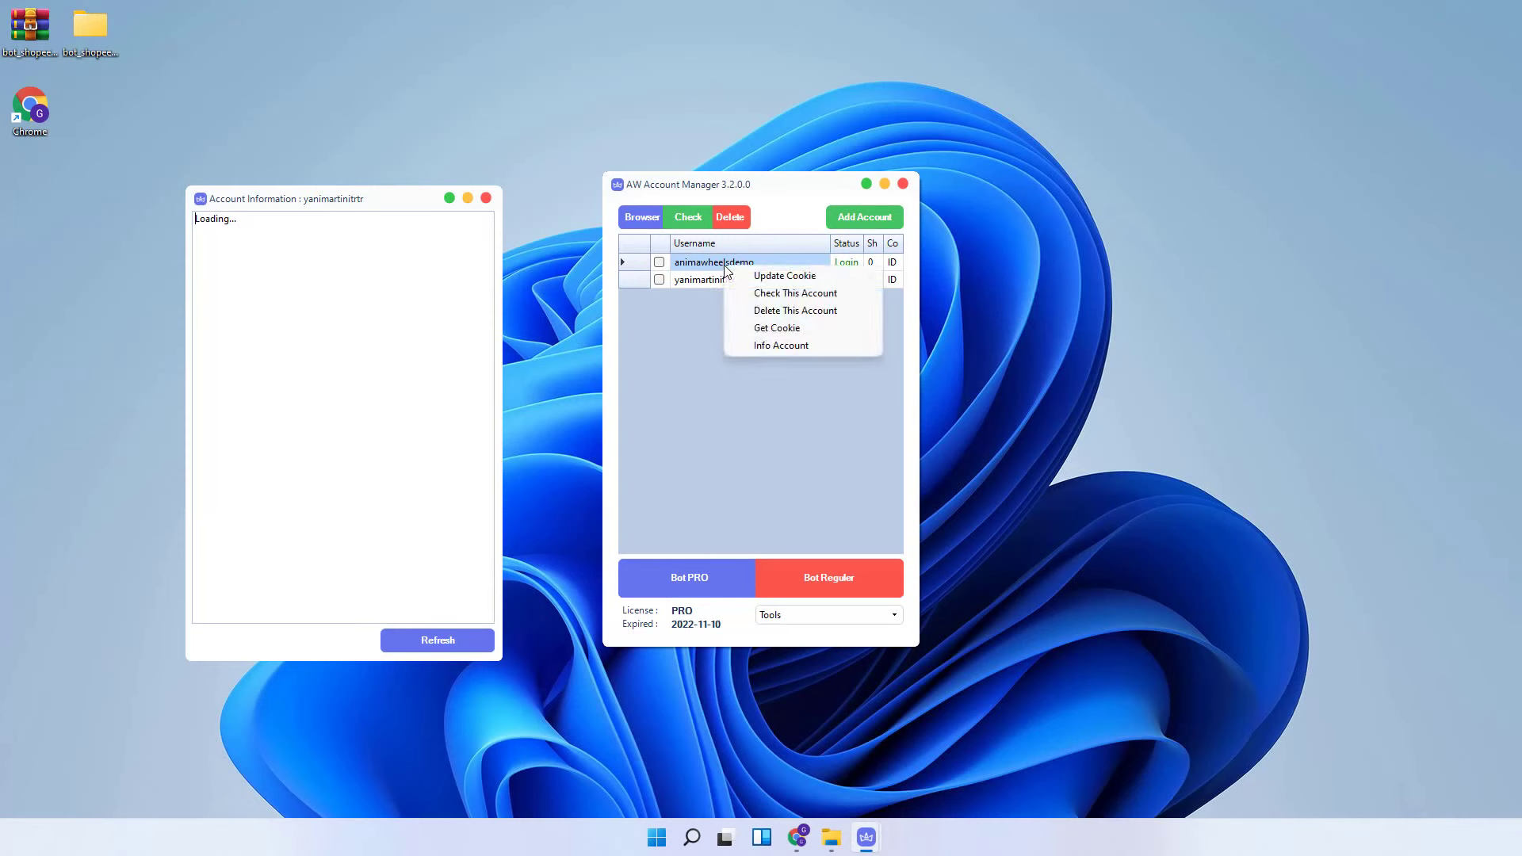
pyautogui.click(787, 328)
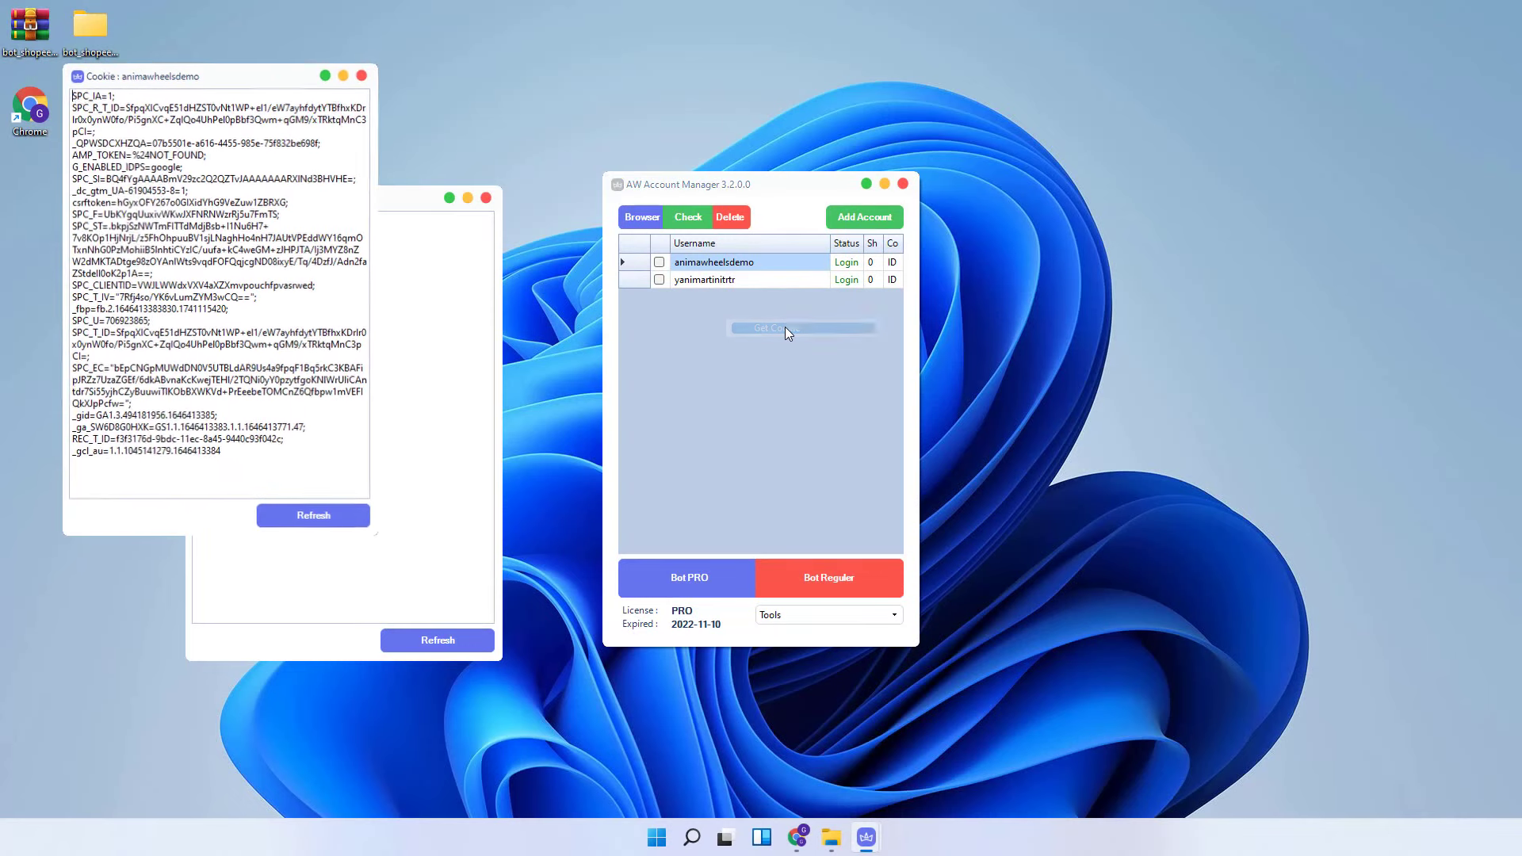
pyautogui.click(364, 74)
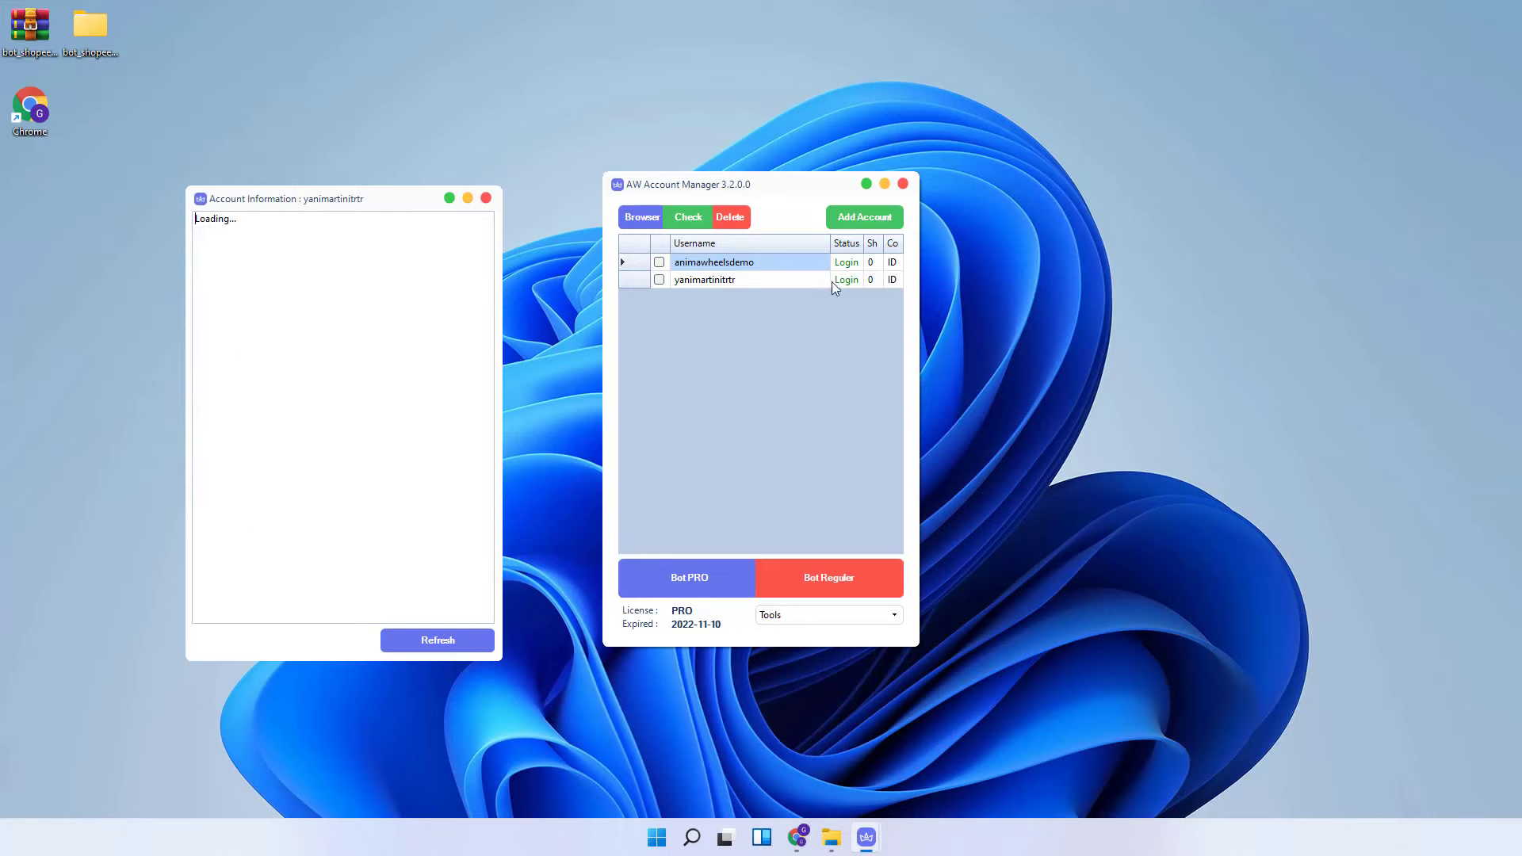
pyautogui.rightClick(694, 267)
pyautogui.click(734, 327)
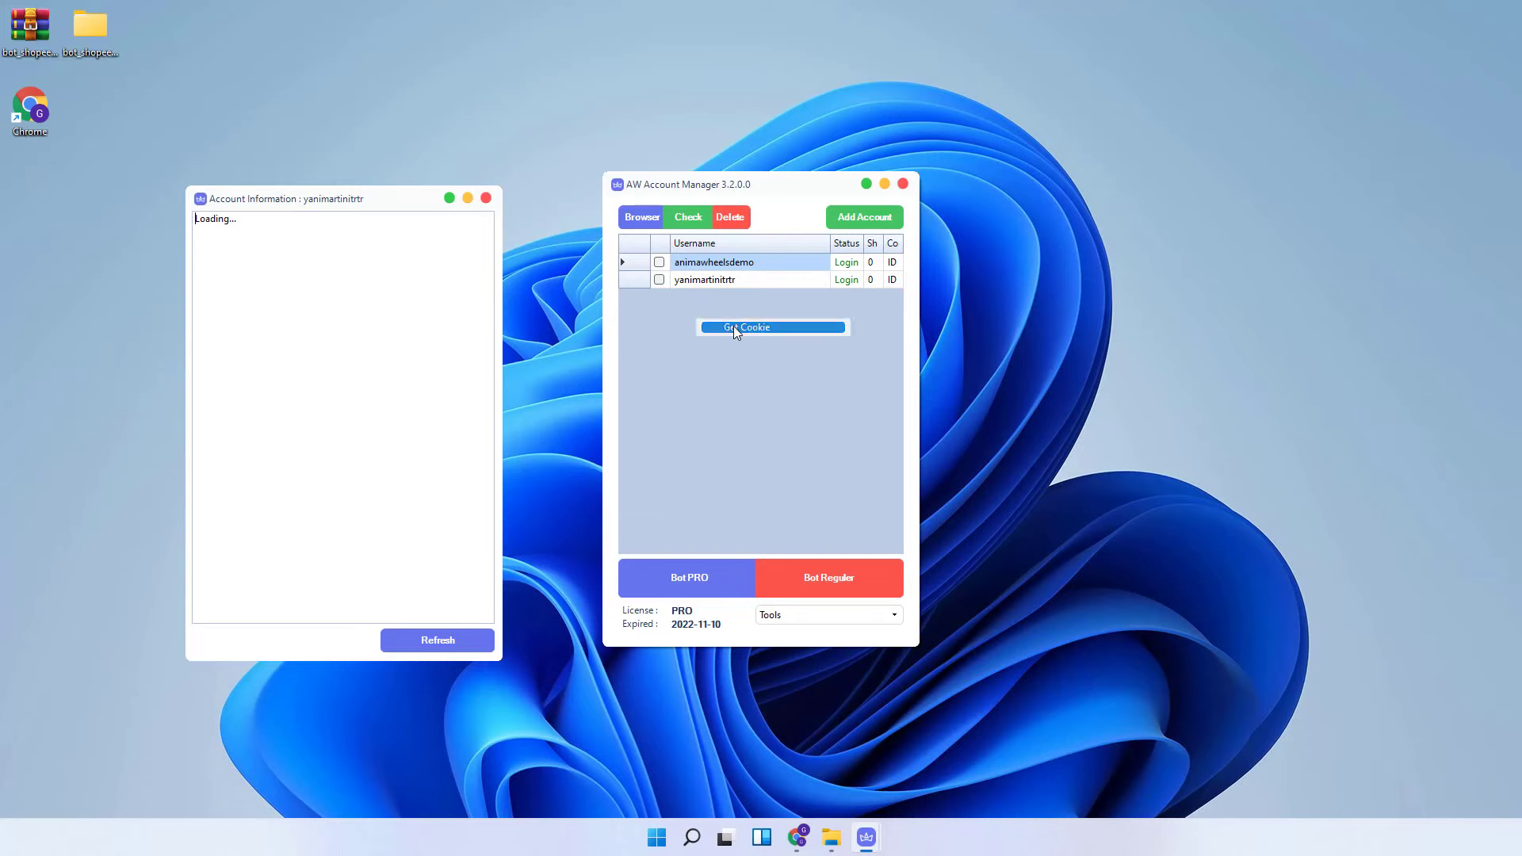
pyautogui.click(382, 95)
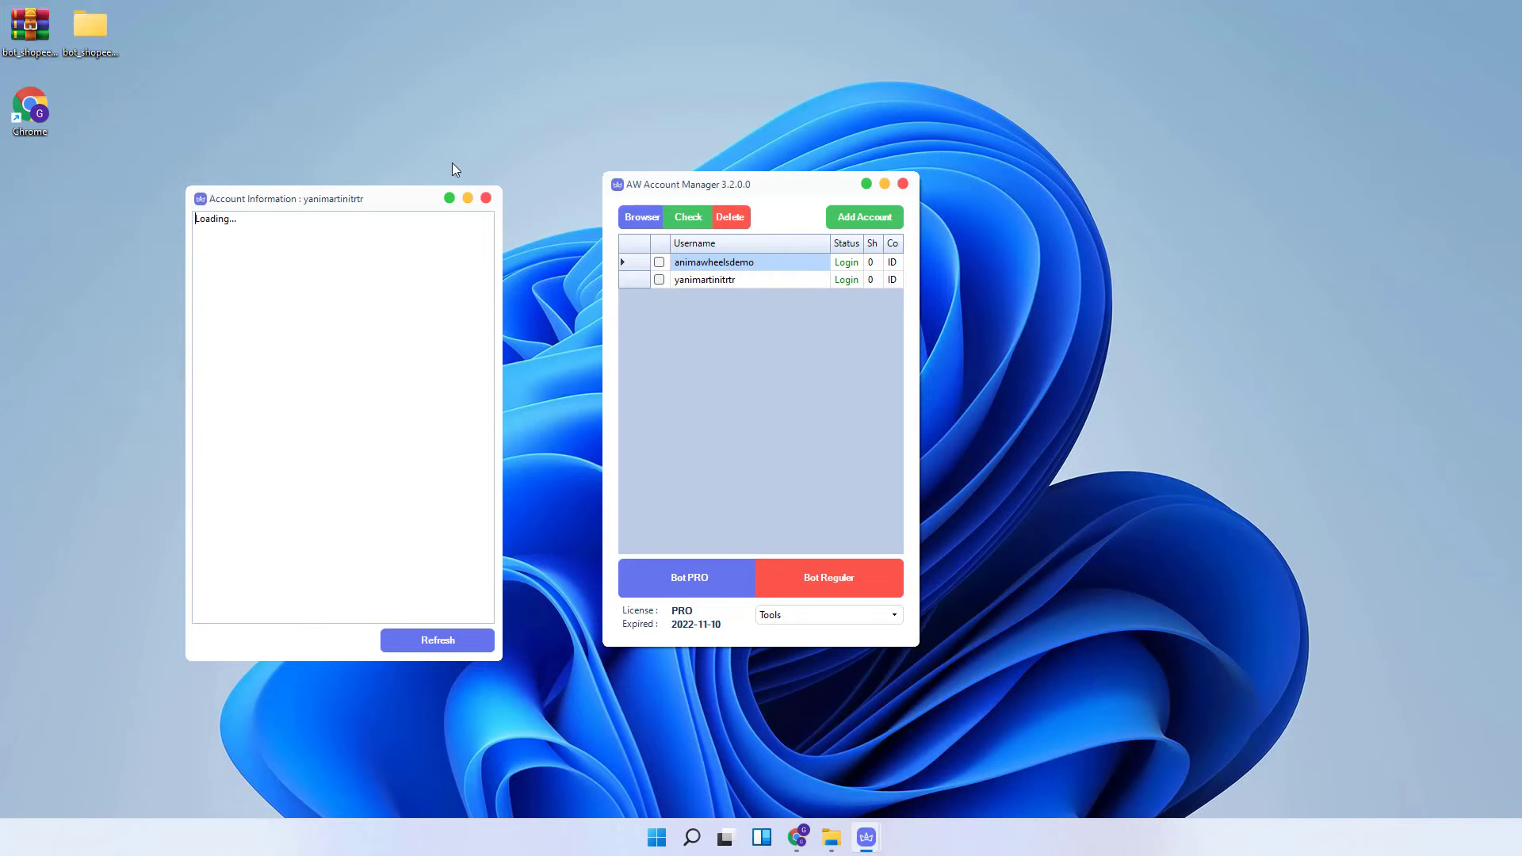
pyautogui.click(486, 198)
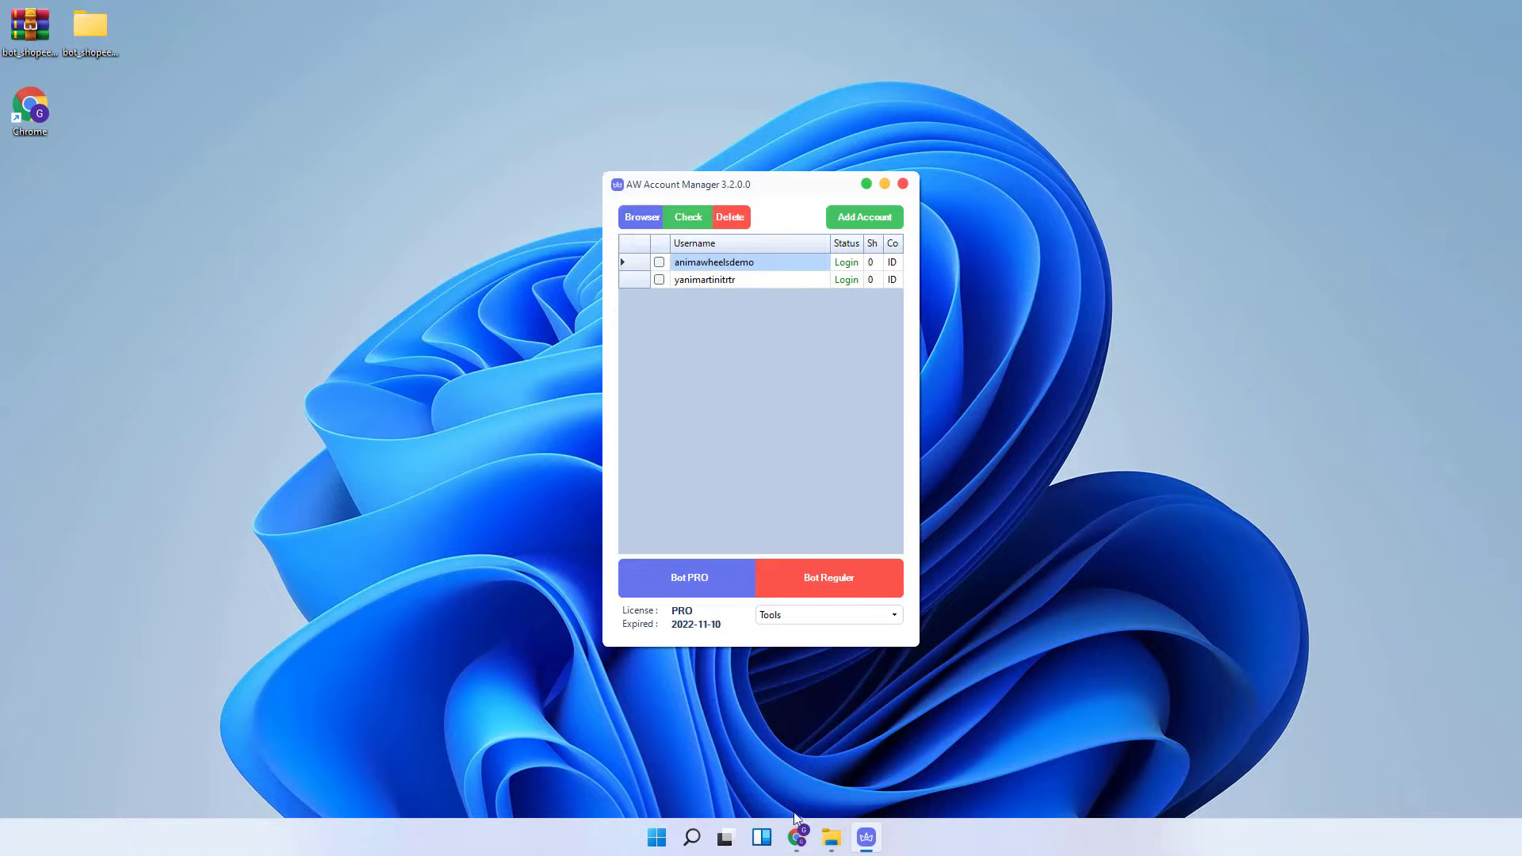
# - Launch Shopee for the selected account and bring its Chrome window to the front
pyautogui.click(638, 217)
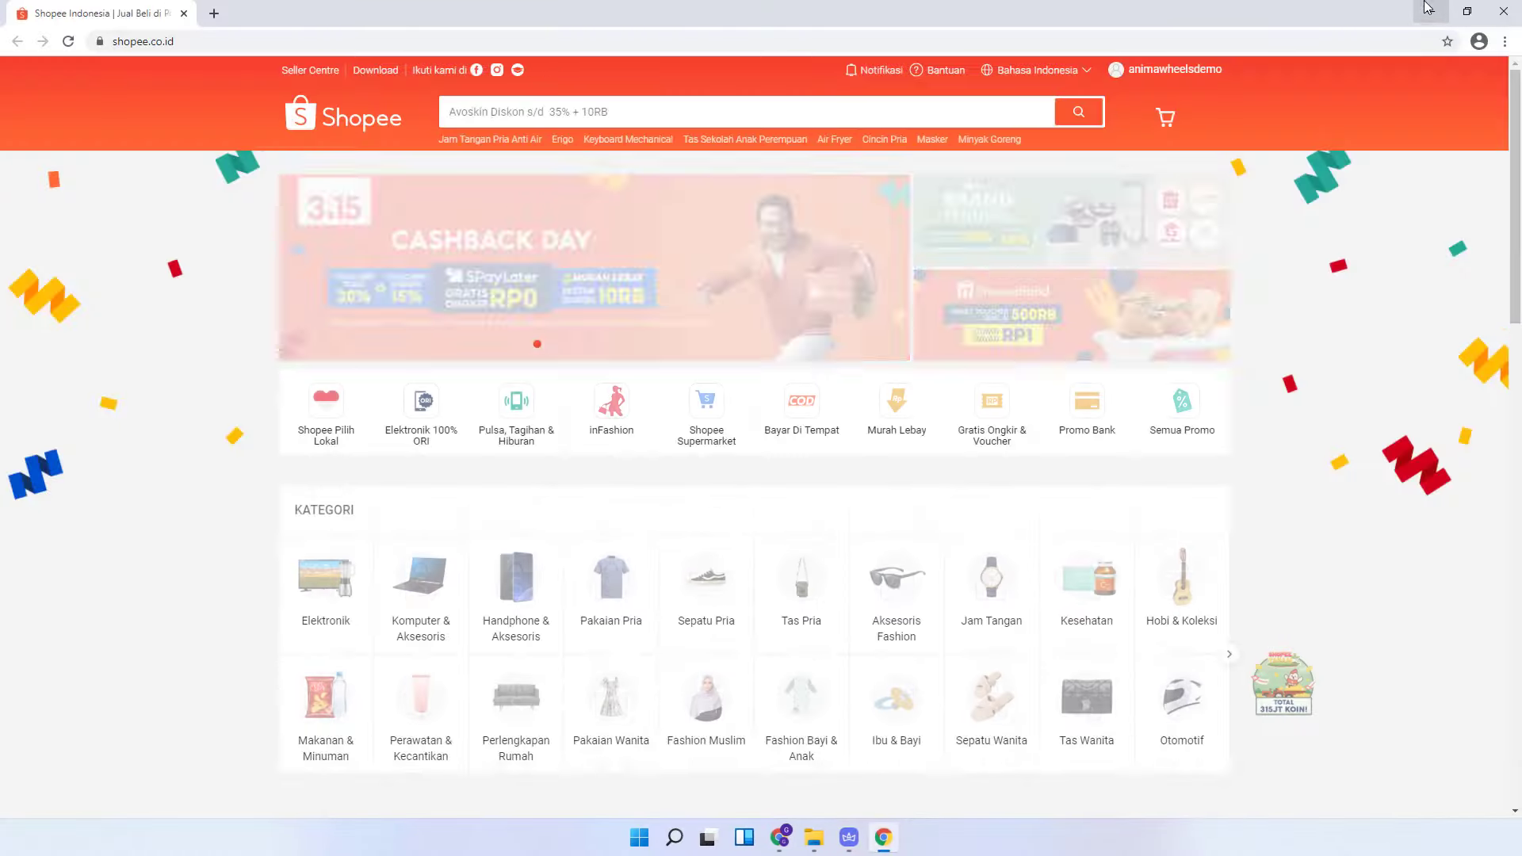
pyautogui.click(1429, 11)
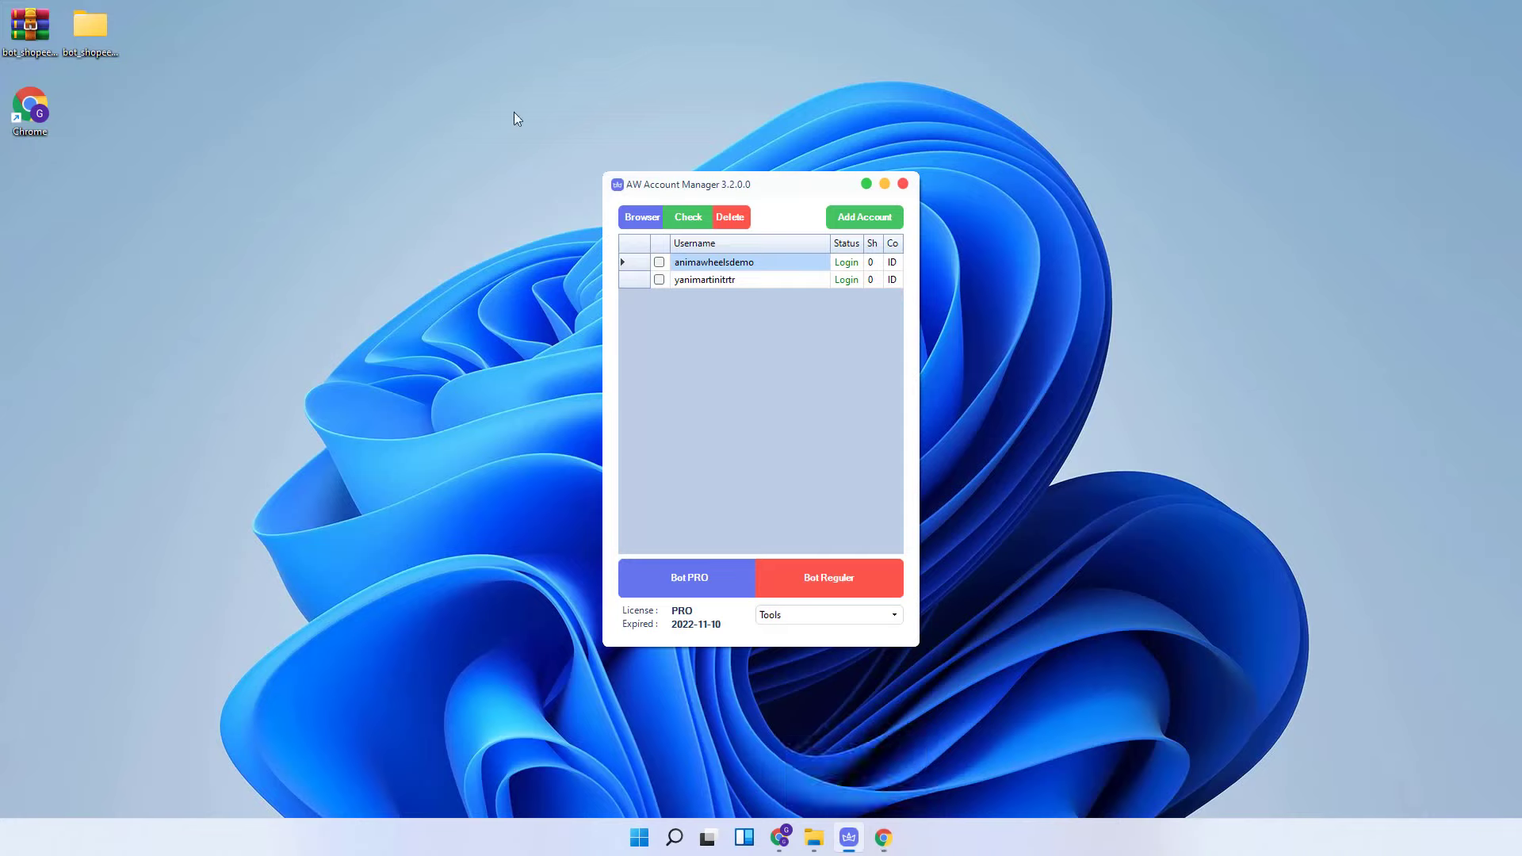
pyautogui.doubleClick(32, 103)
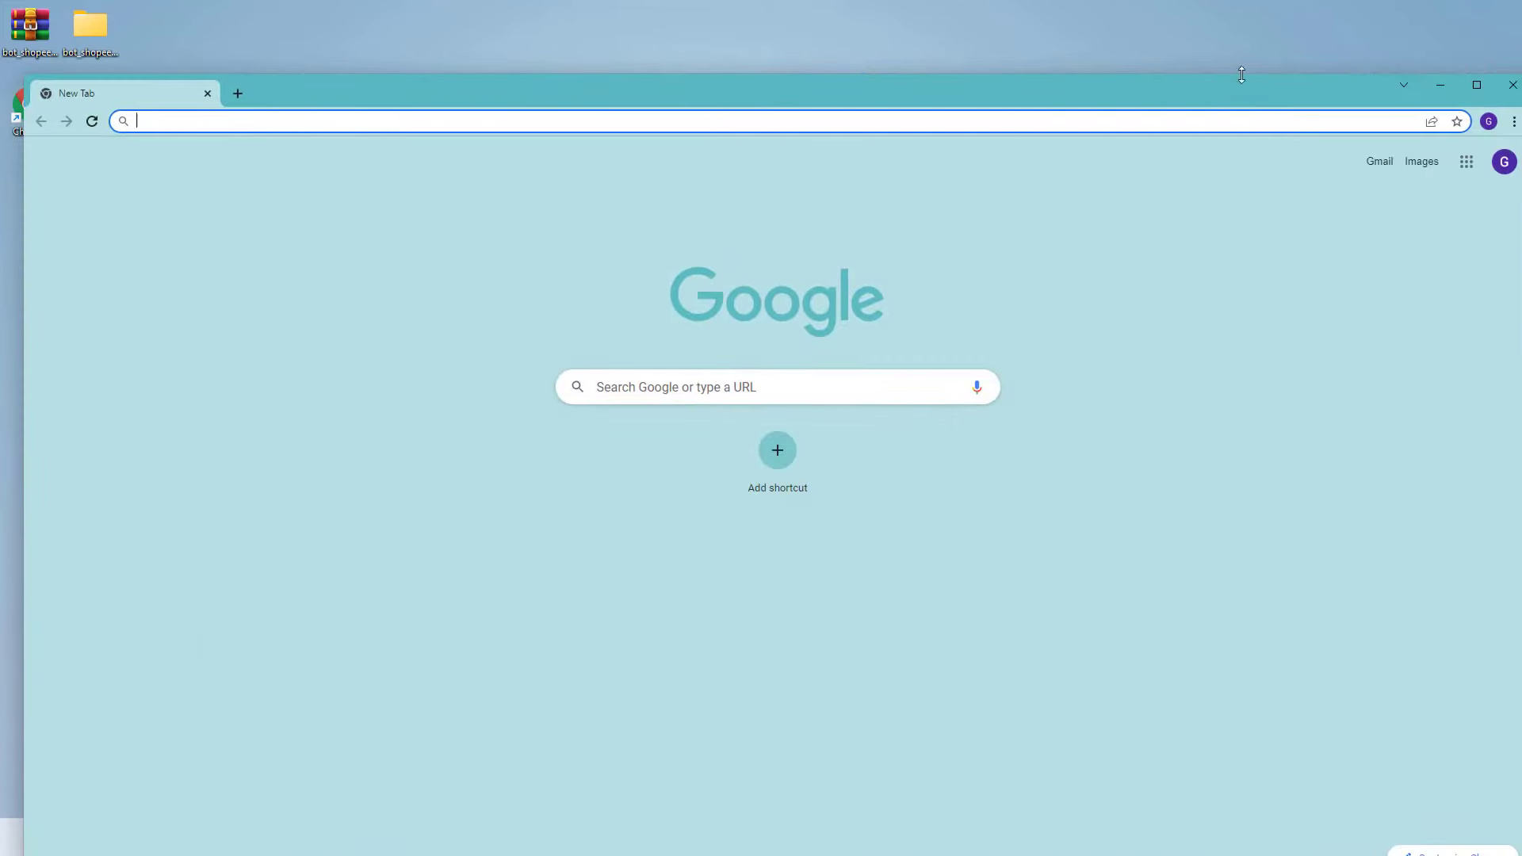
pyautogui.click(1511, 85)
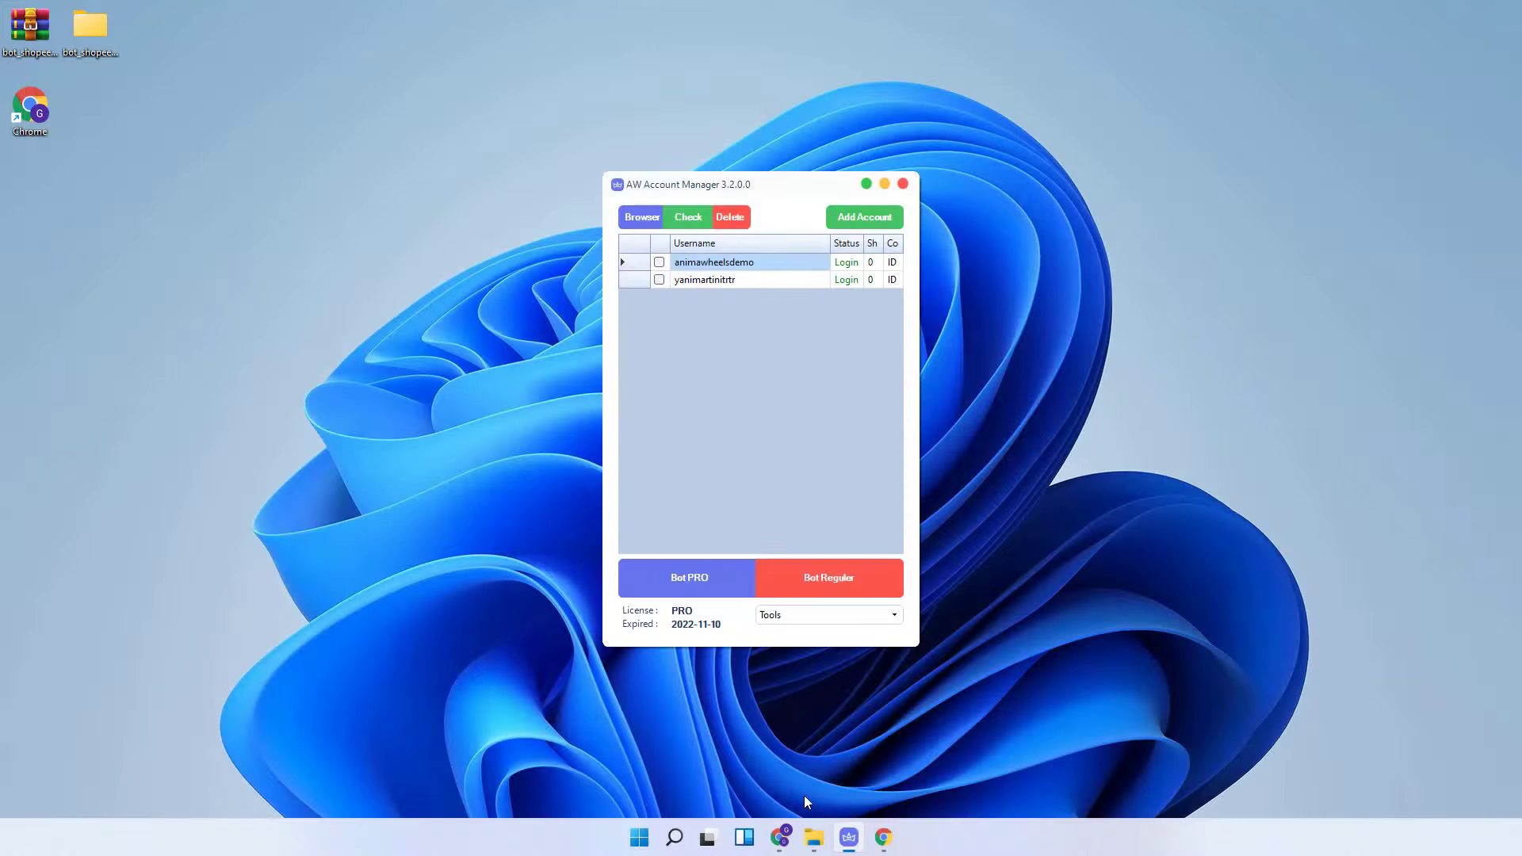
pyautogui.click(883, 837)
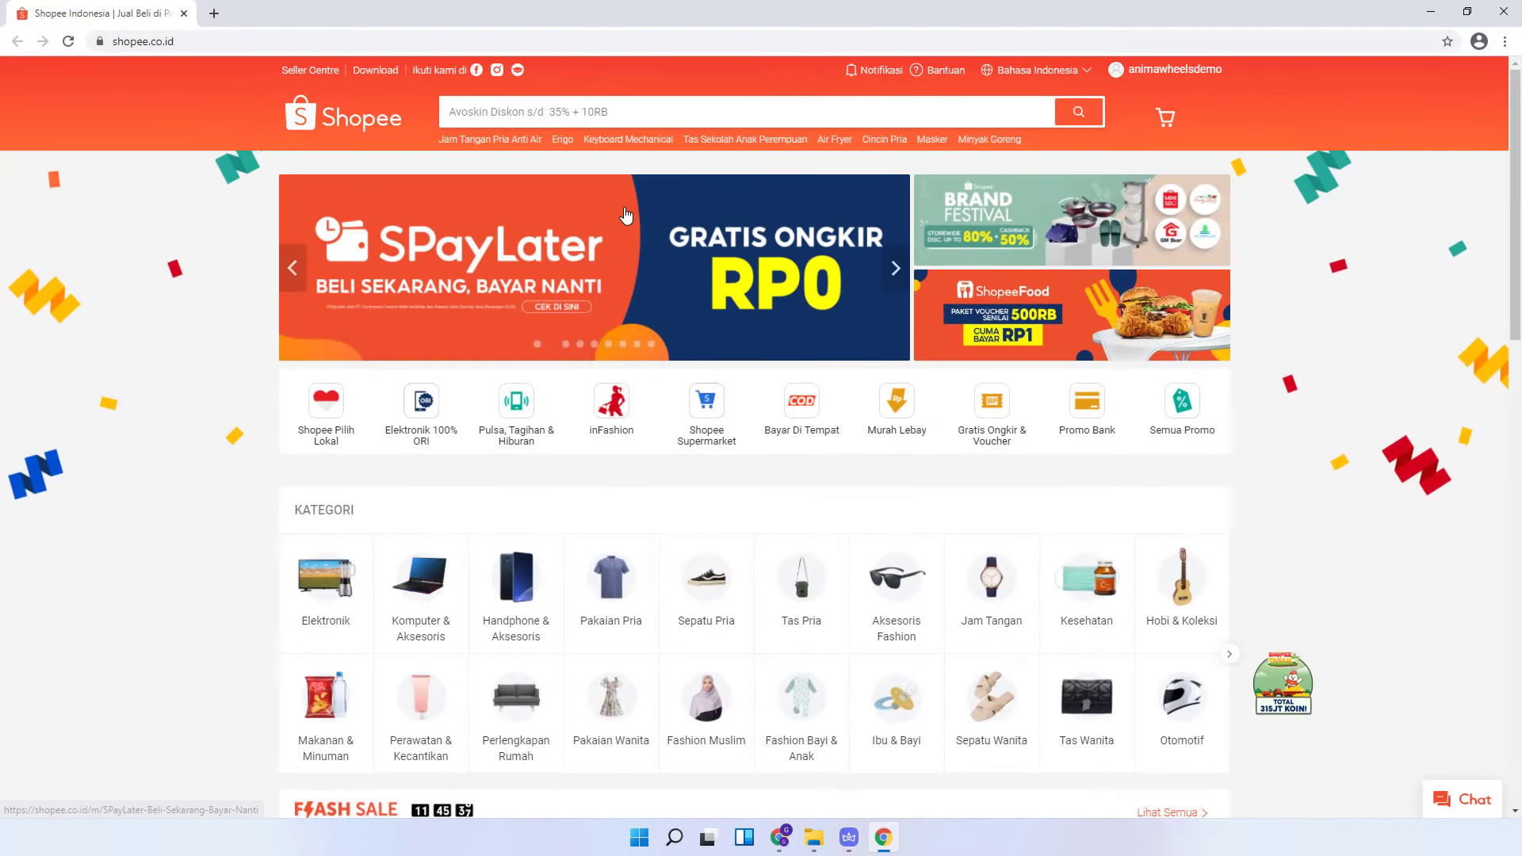
# - Open the full Flash Sale listing and filter it to Serba Seribu products
pyautogui.scroll(-4, 626, 214)
pyautogui.click(1194, 508)
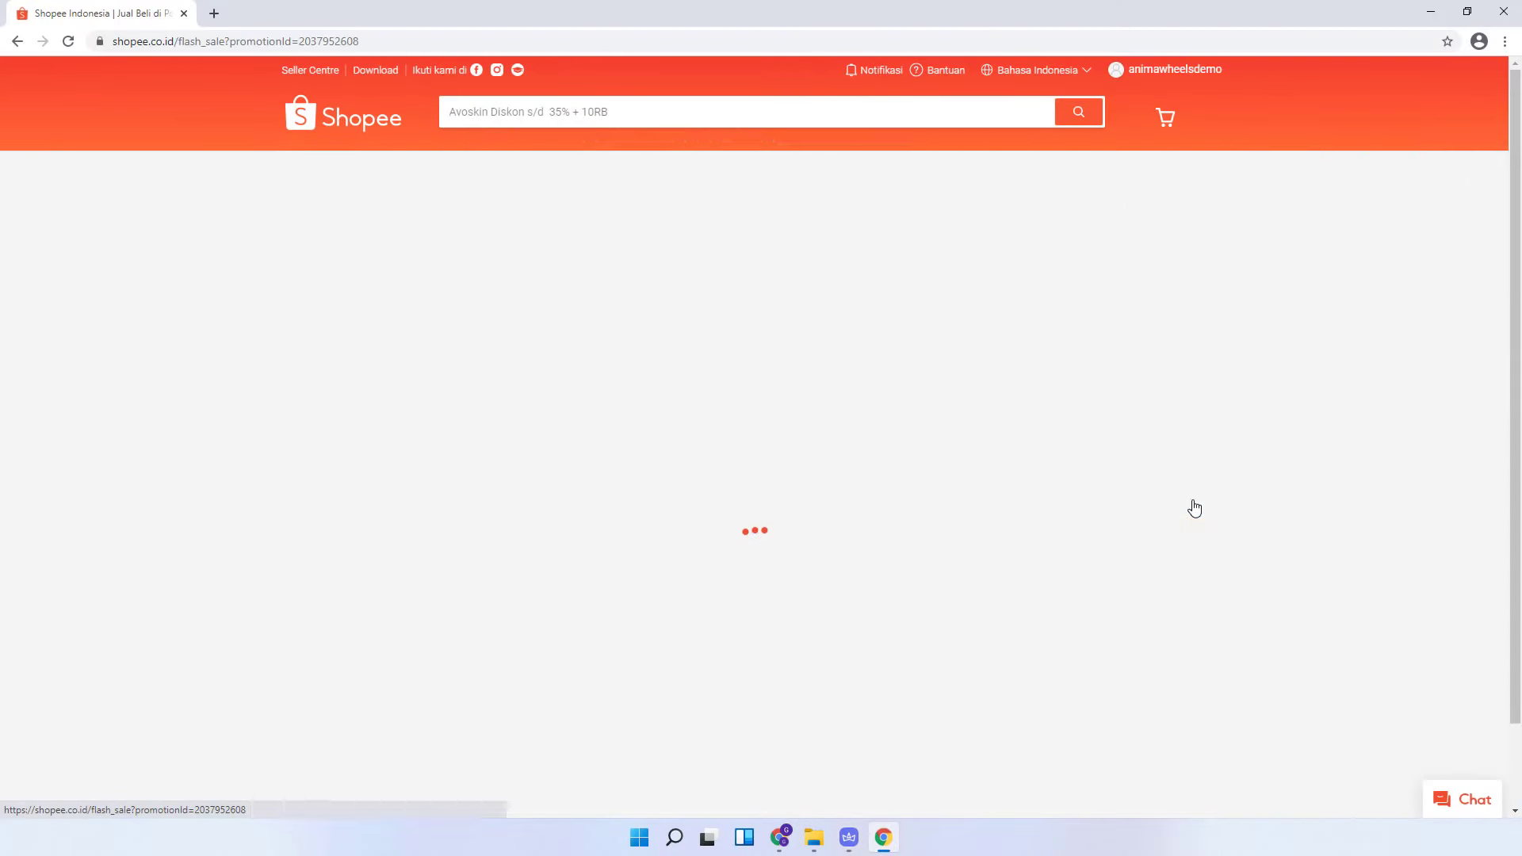
pyautogui.scroll(-2, 606, 397)
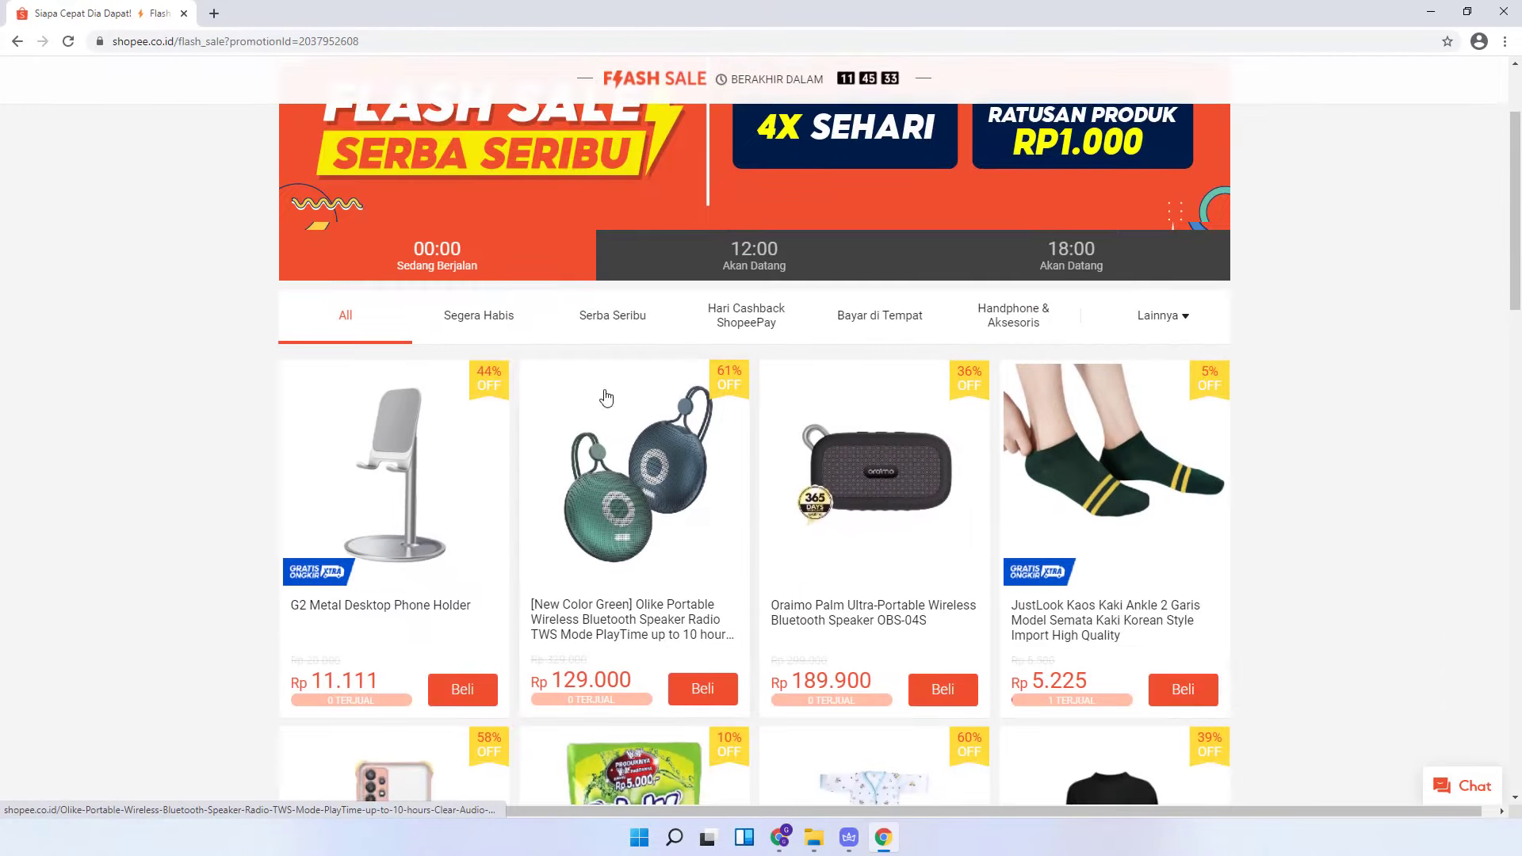
pyautogui.scroll(-2, 607, 396)
pyautogui.scroll(2, 607, 396)
pyautogui.click(613, 321)
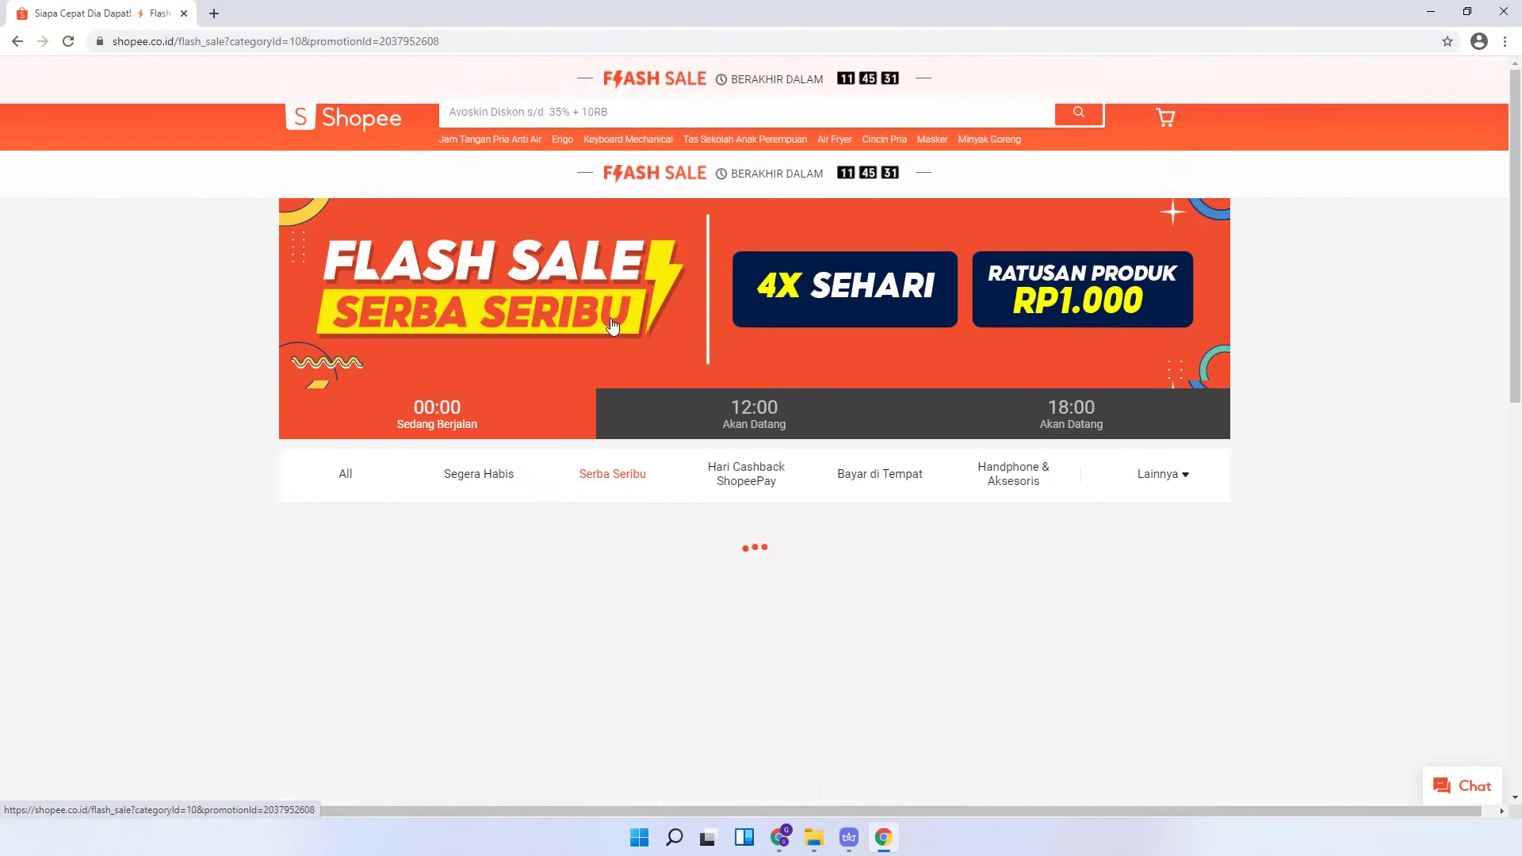
pyautogui.scroll(-5, 721, 317)
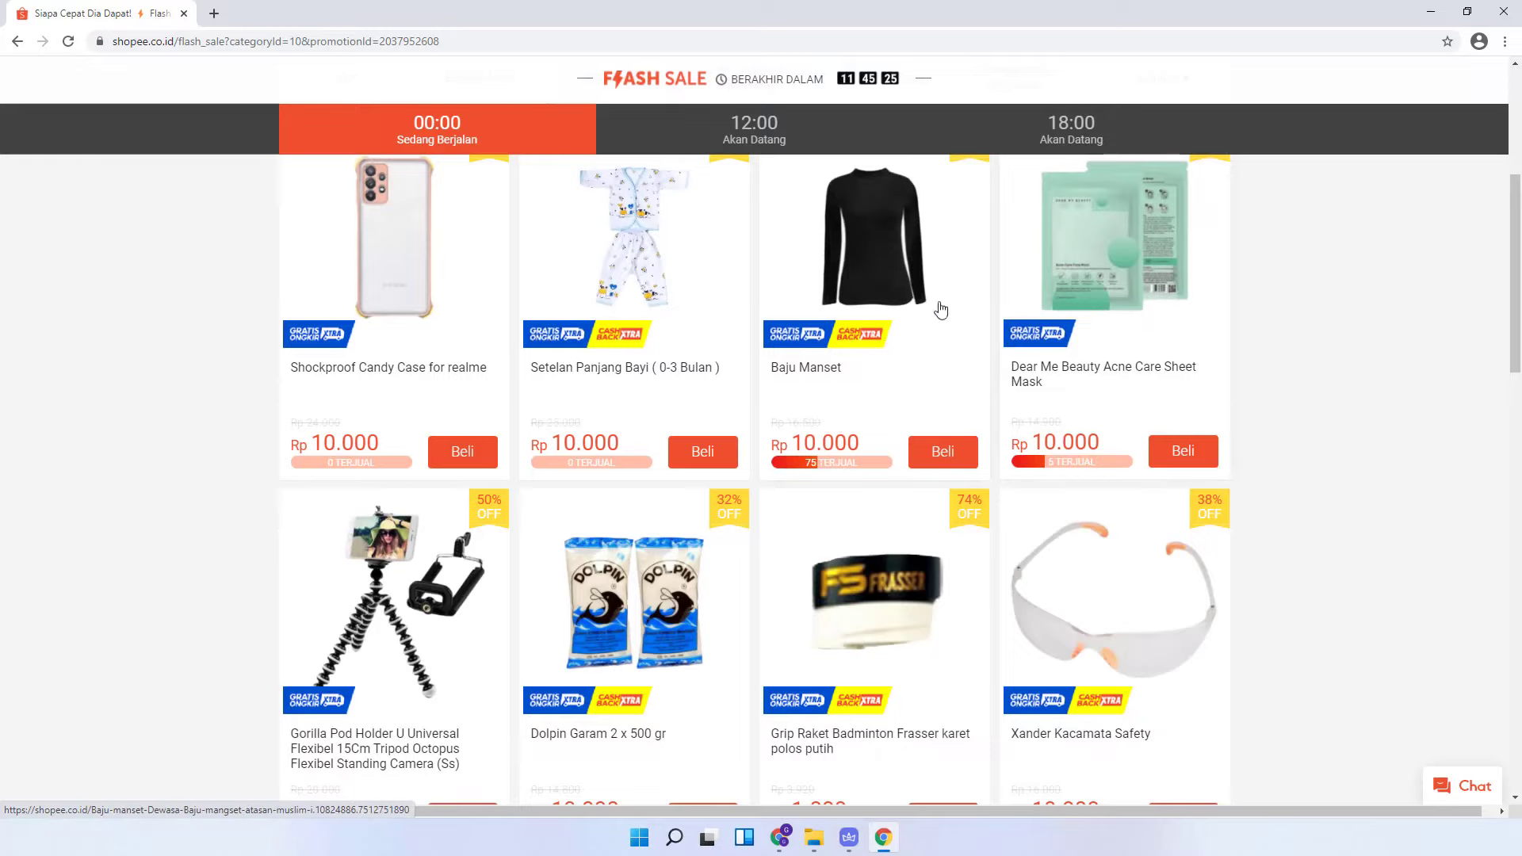
# - Copy the Baju Manset product link and return to AW Account Manager
pyautogui.rightClick(860, 237)
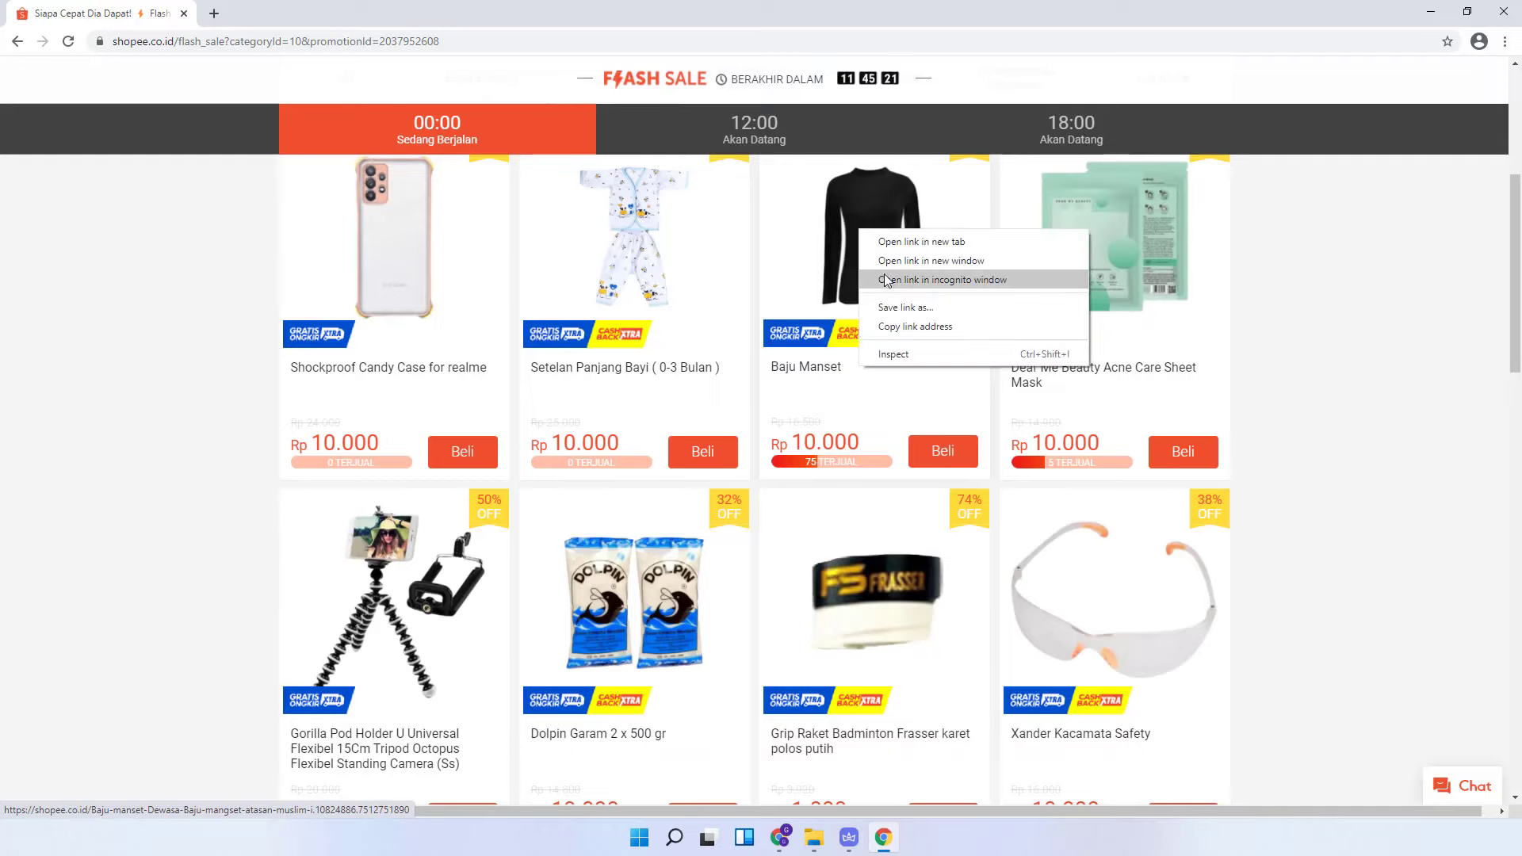
pyautogui.click(915, 325)
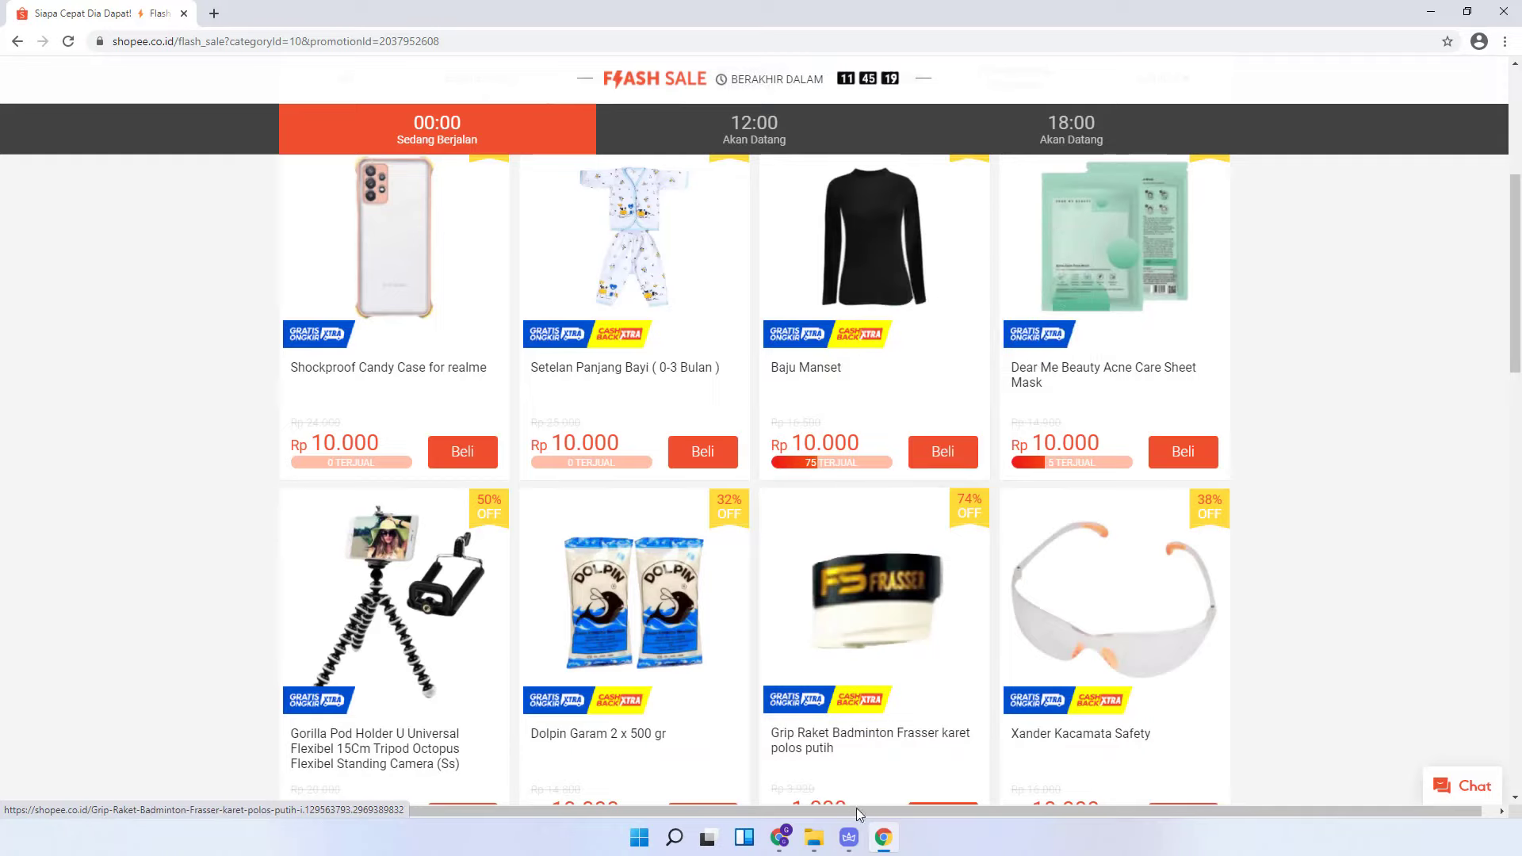
pyautogui.click(850, 839)
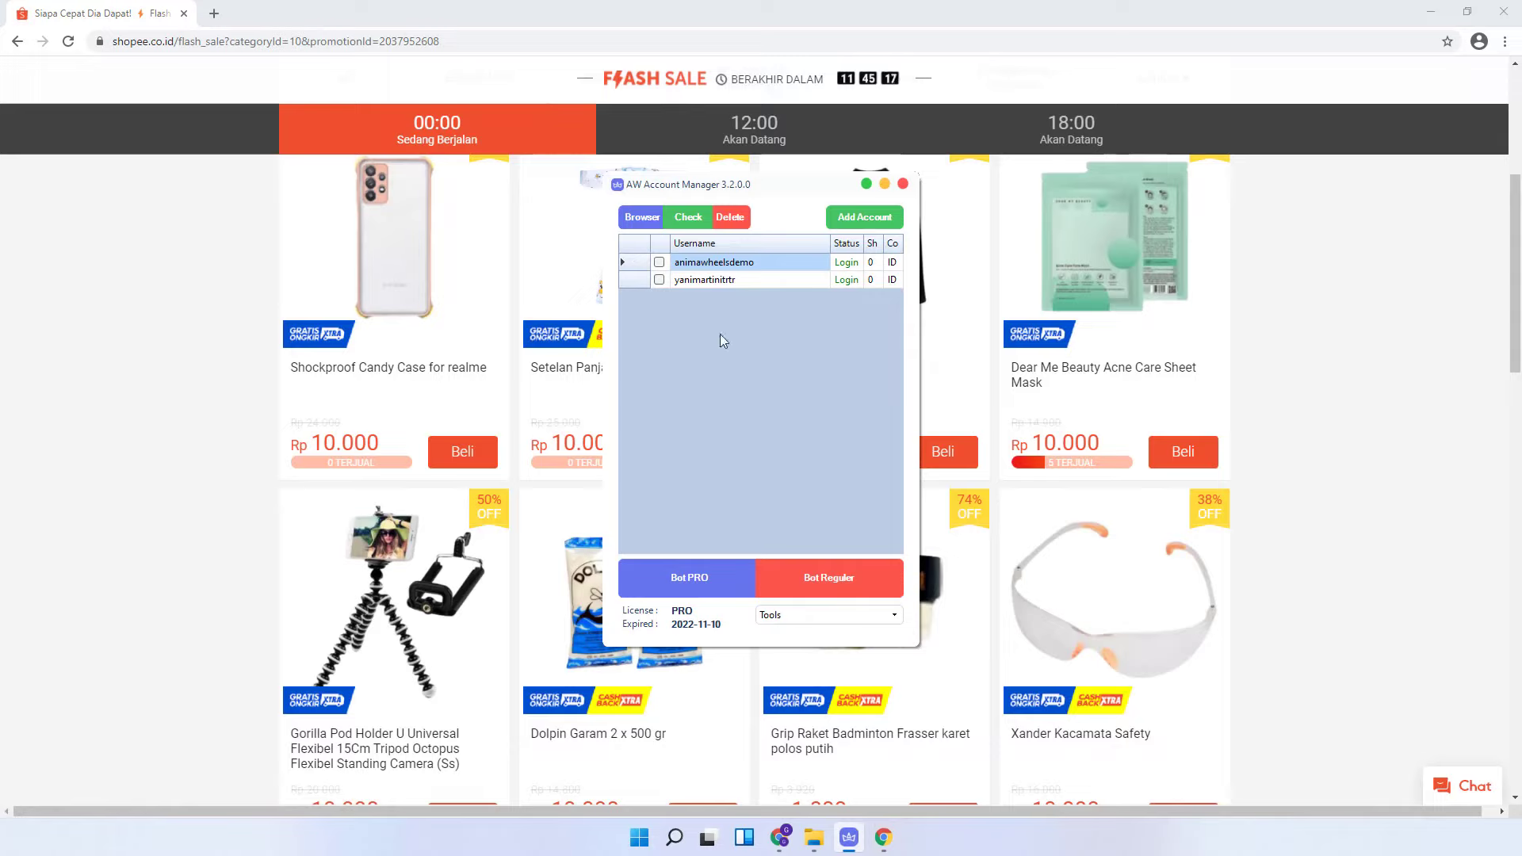
# - Open Bot Reguler for the first account and paste the Baju Manset link into Link Products
pyautogui.click(821, 580)
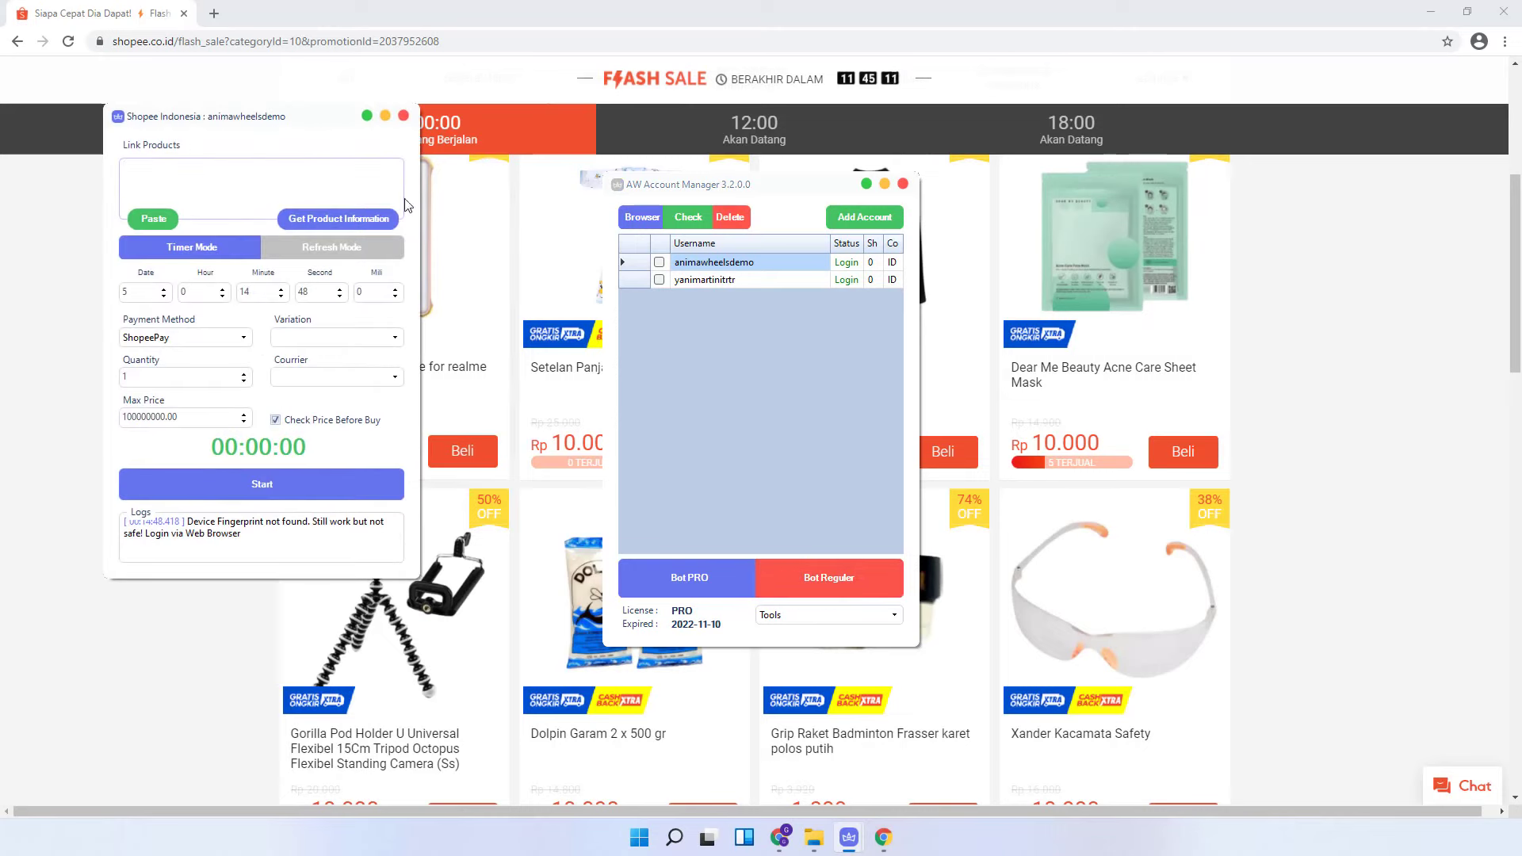
pyautogui.click(166, 198)
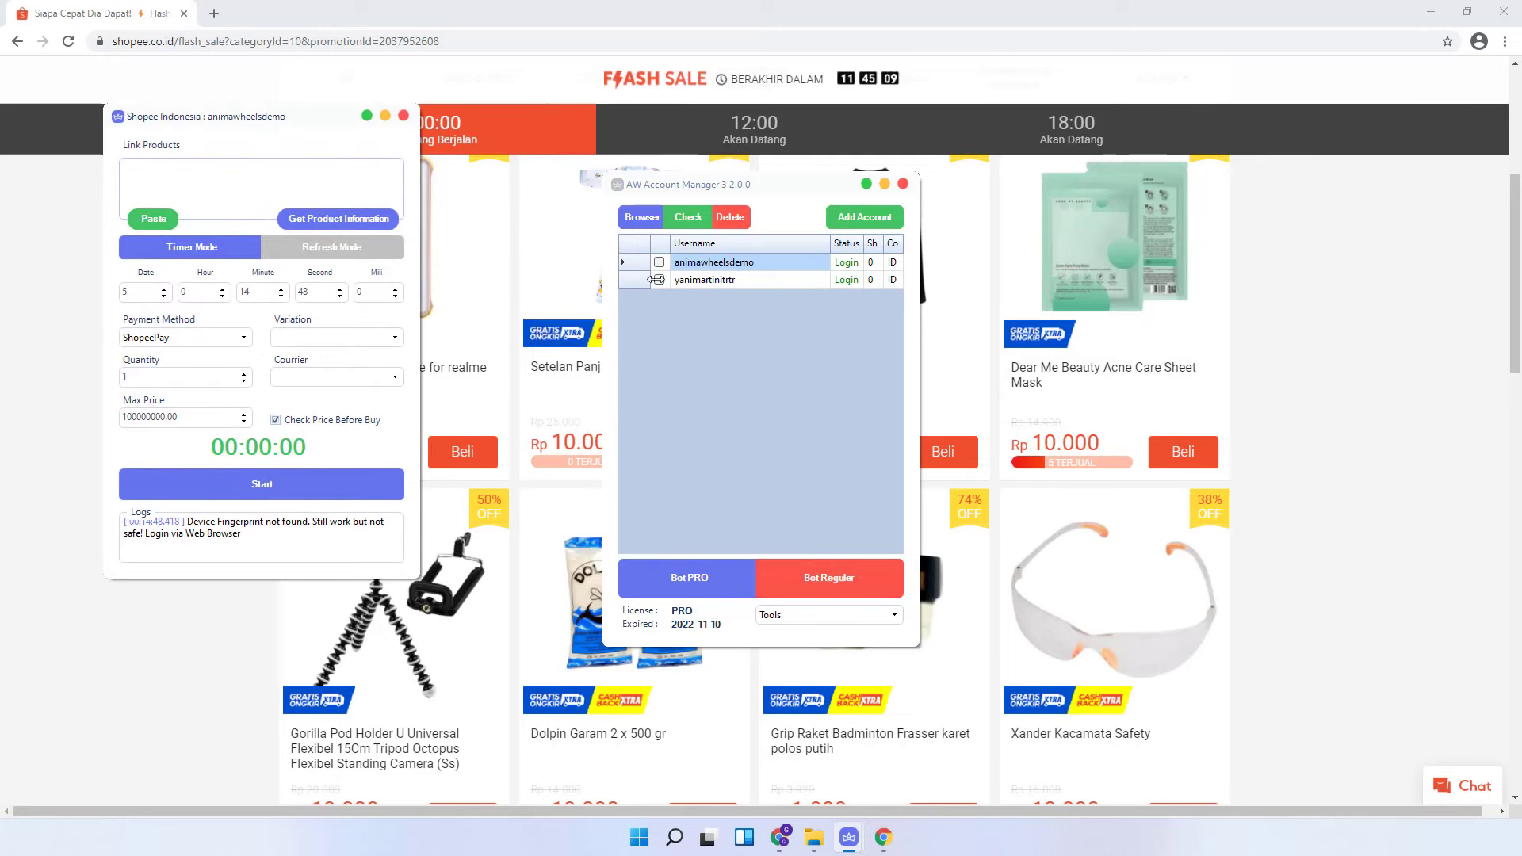
pyautogui.click(153, 222)
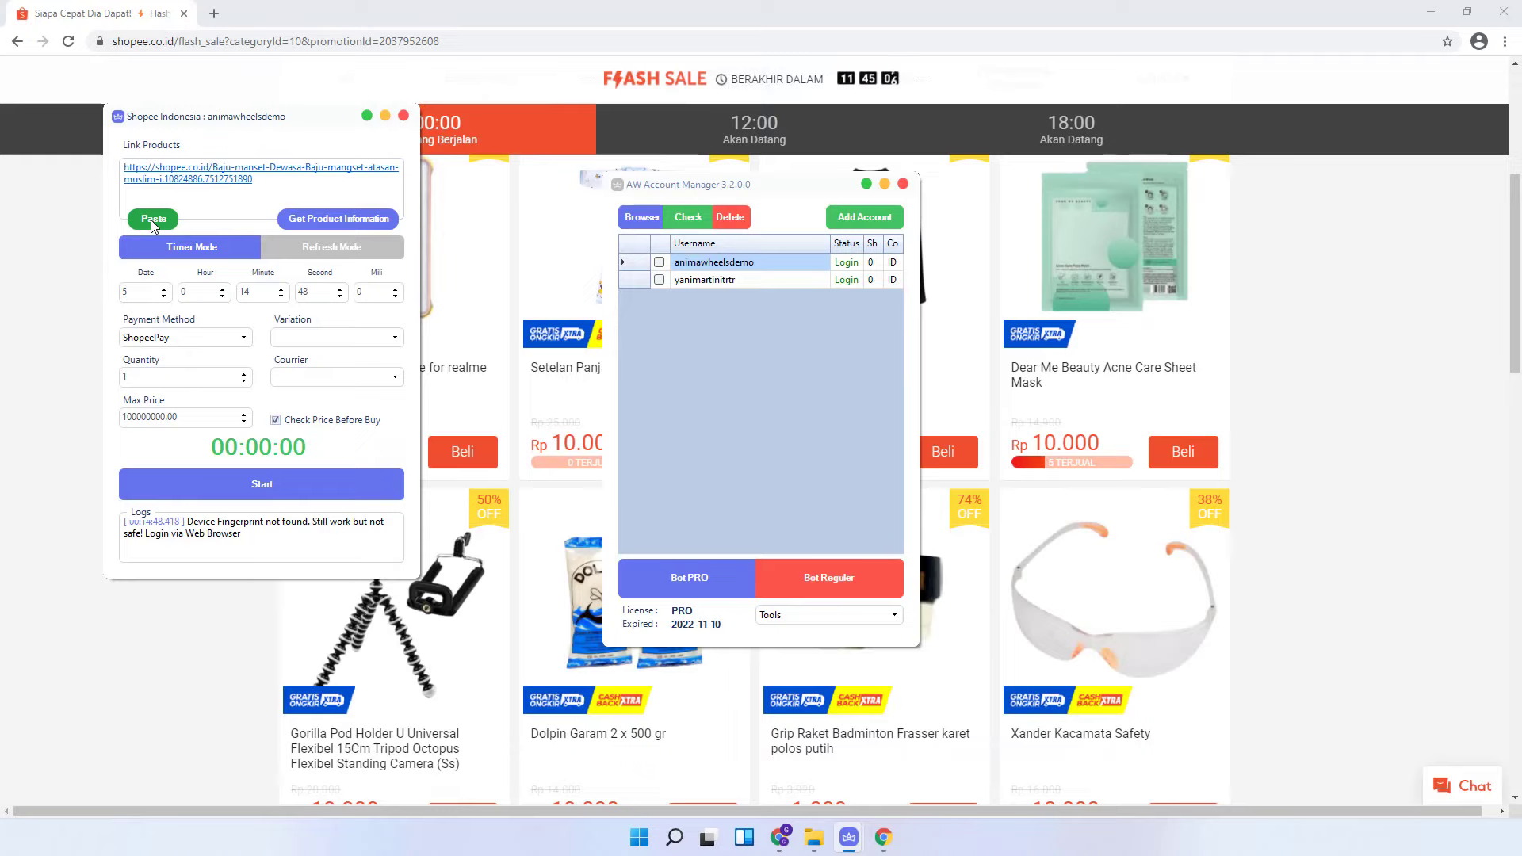
# - Fetch product information (Benhur,L, Reguler courier) and set the order time to minute 17, second 58
pyautogui.click(342, 222)
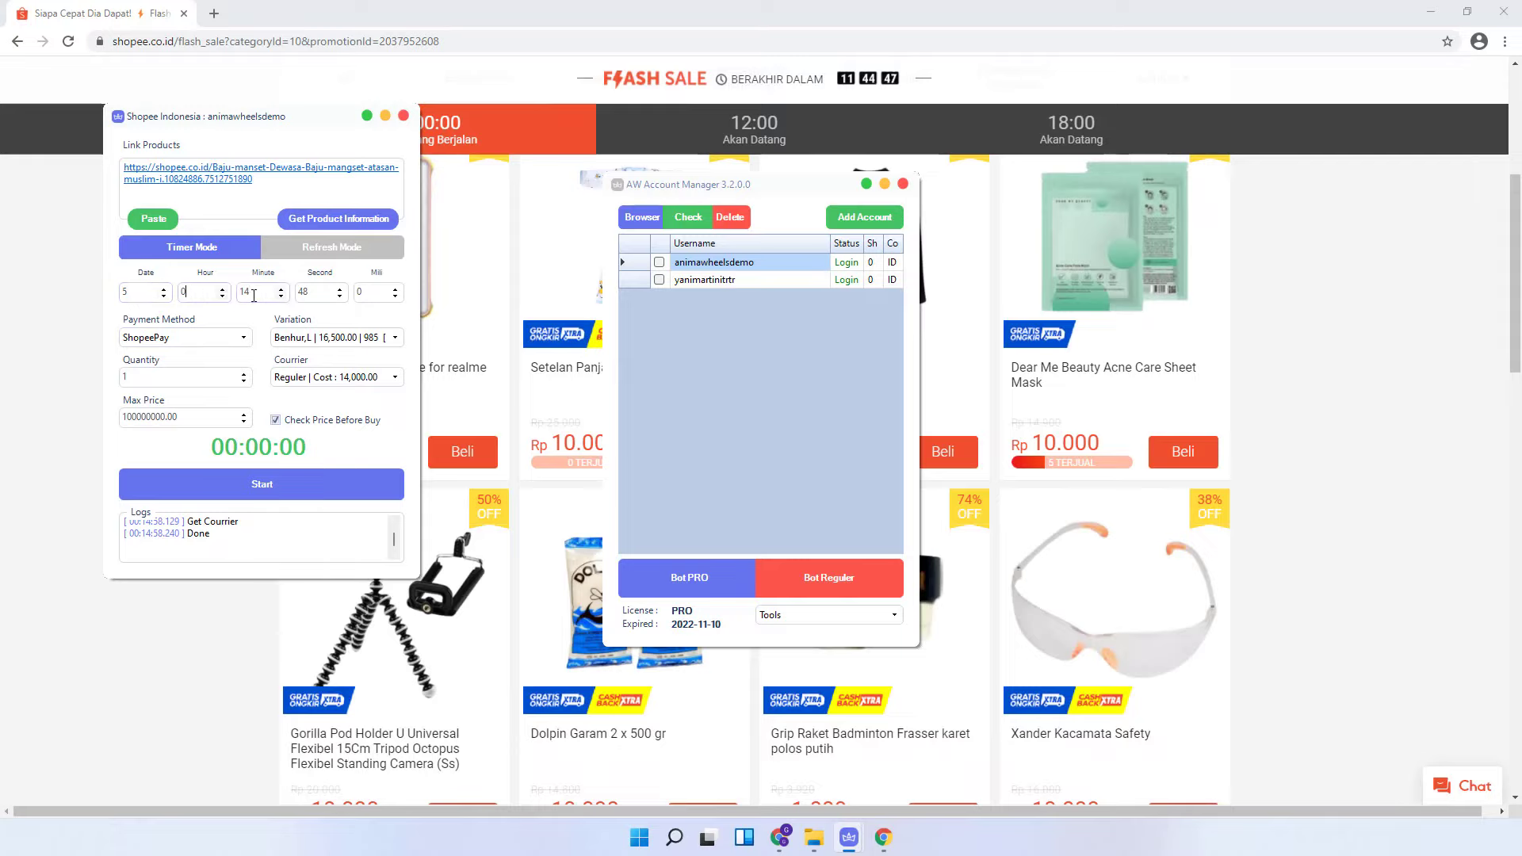
pyautogui.moveTo(253, 295); pyautogui.dragTo(240, 297)
pyautogui.write('17')
pyautogui.moveTo(321, 294); pyautogui.dragTo(254, 295)
pyautogui.write('58')
# - Set payment to SeaBank (Dicek Otomatis) and choose the Turqish,L variation
pyautogui.click(244, 338)
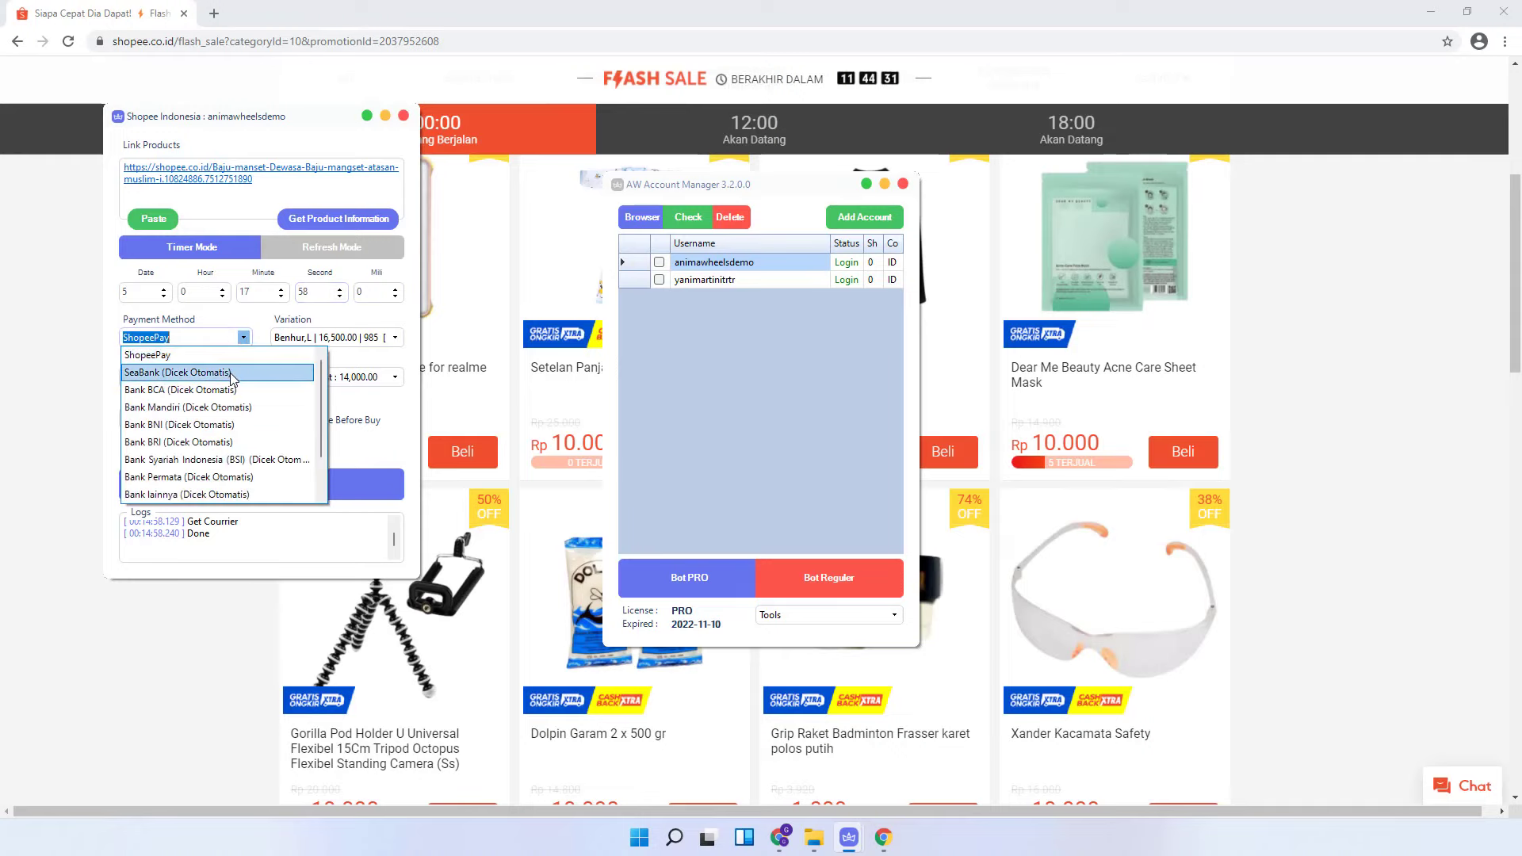
pyautogui.click(230, 372)
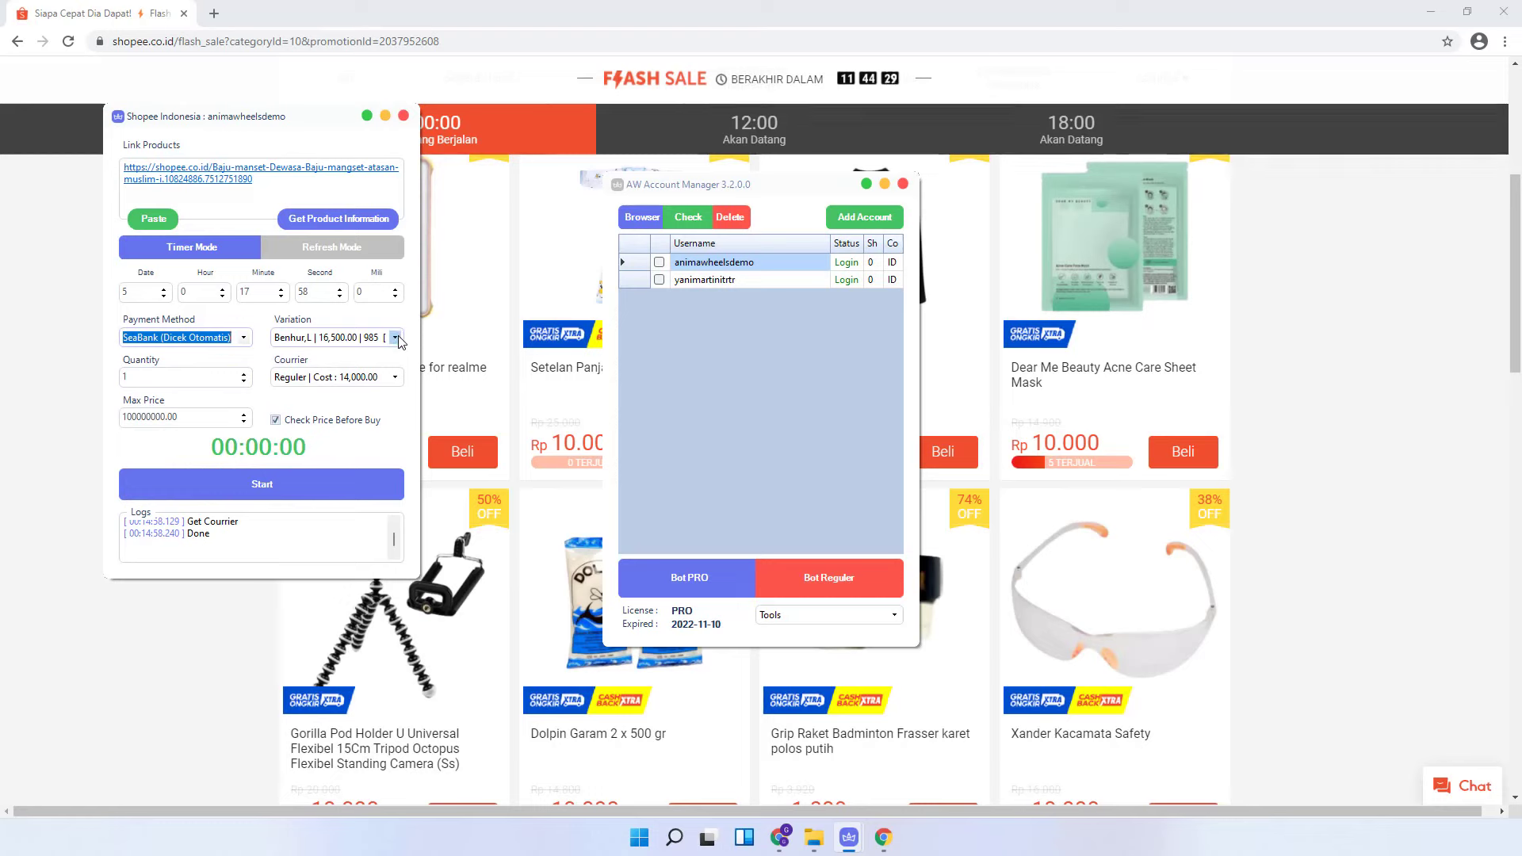
pyautogui.click(394, 339)
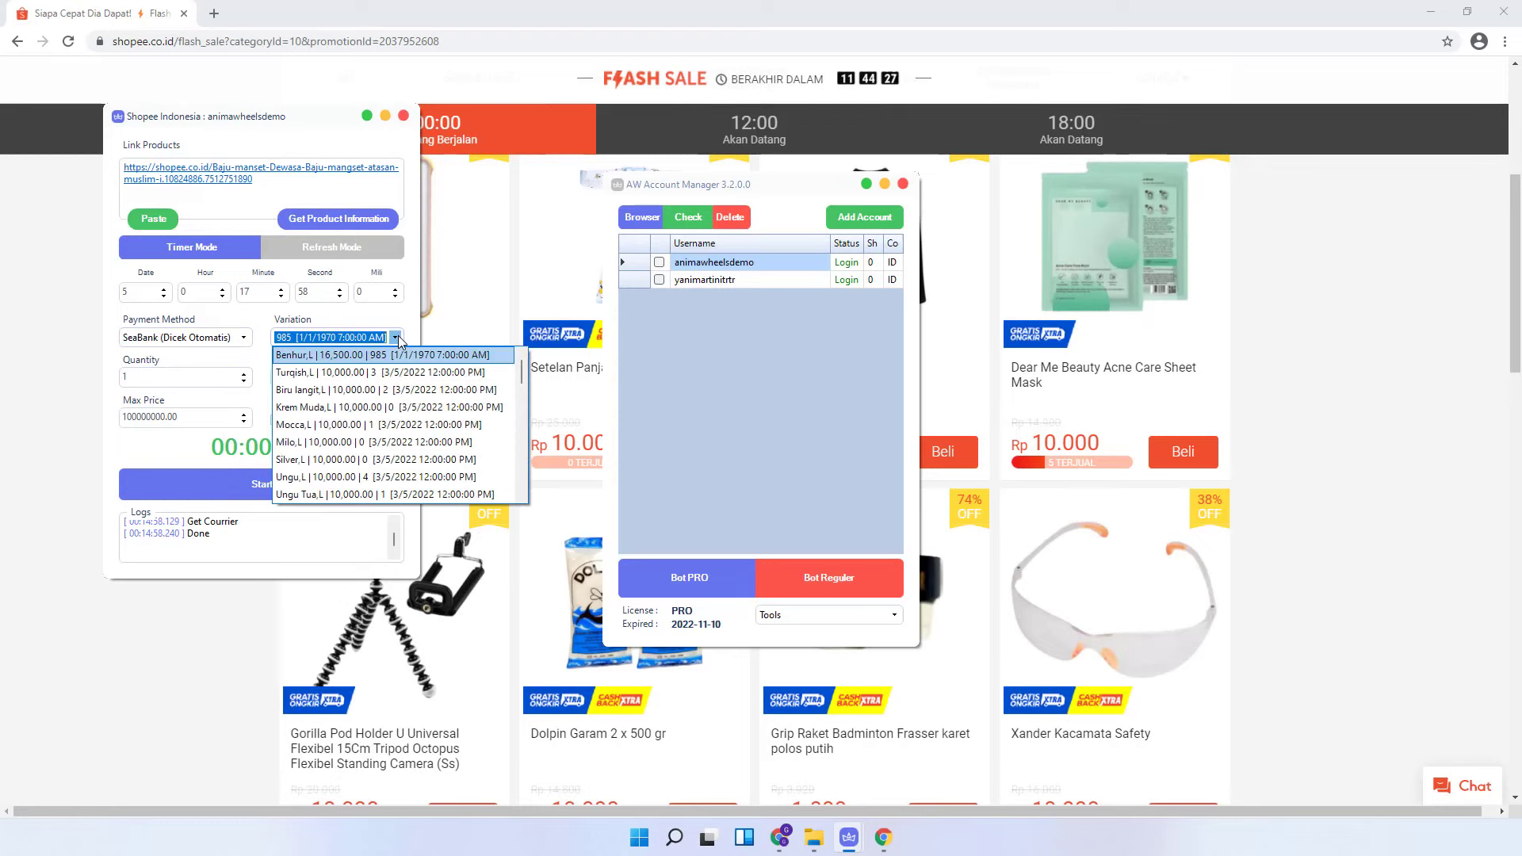
pyautogui.scroll(-2, 341, 443)
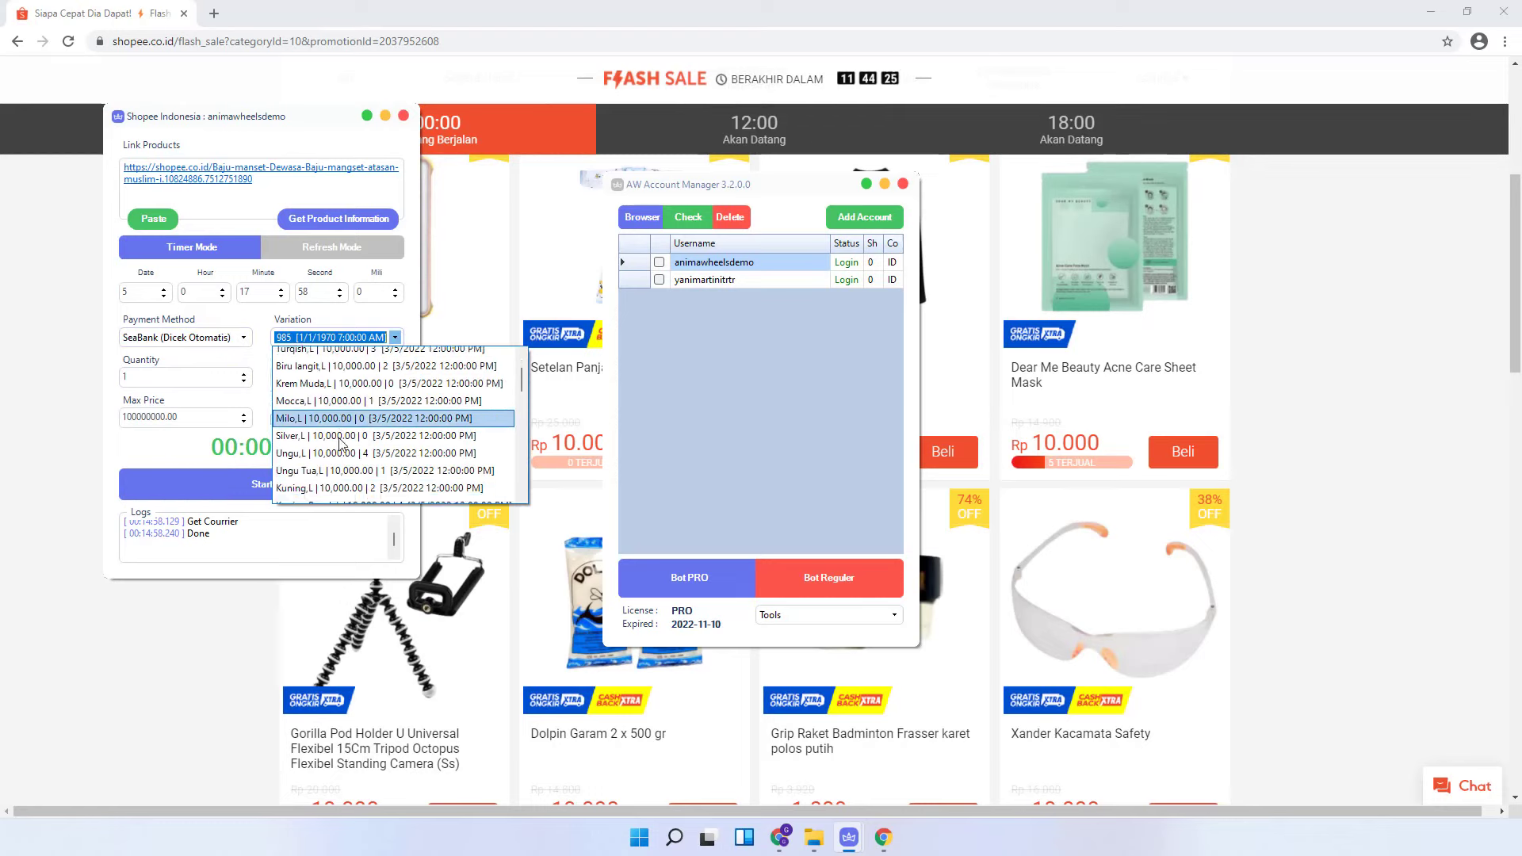
pyautogui.scroll(-4, 341, 450)
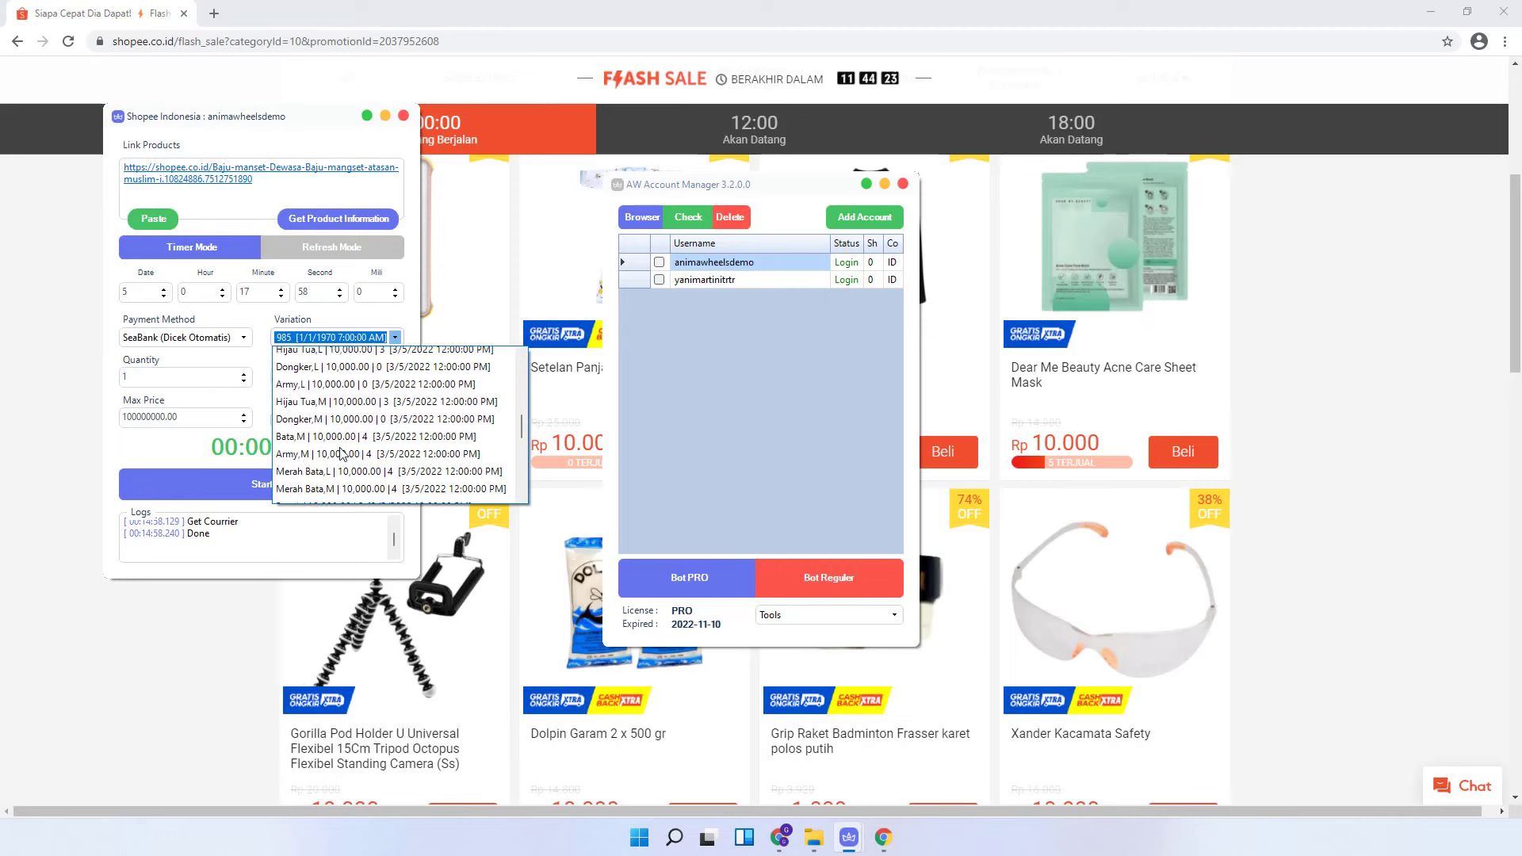
pyautogui.scroll(6, 343, 450)
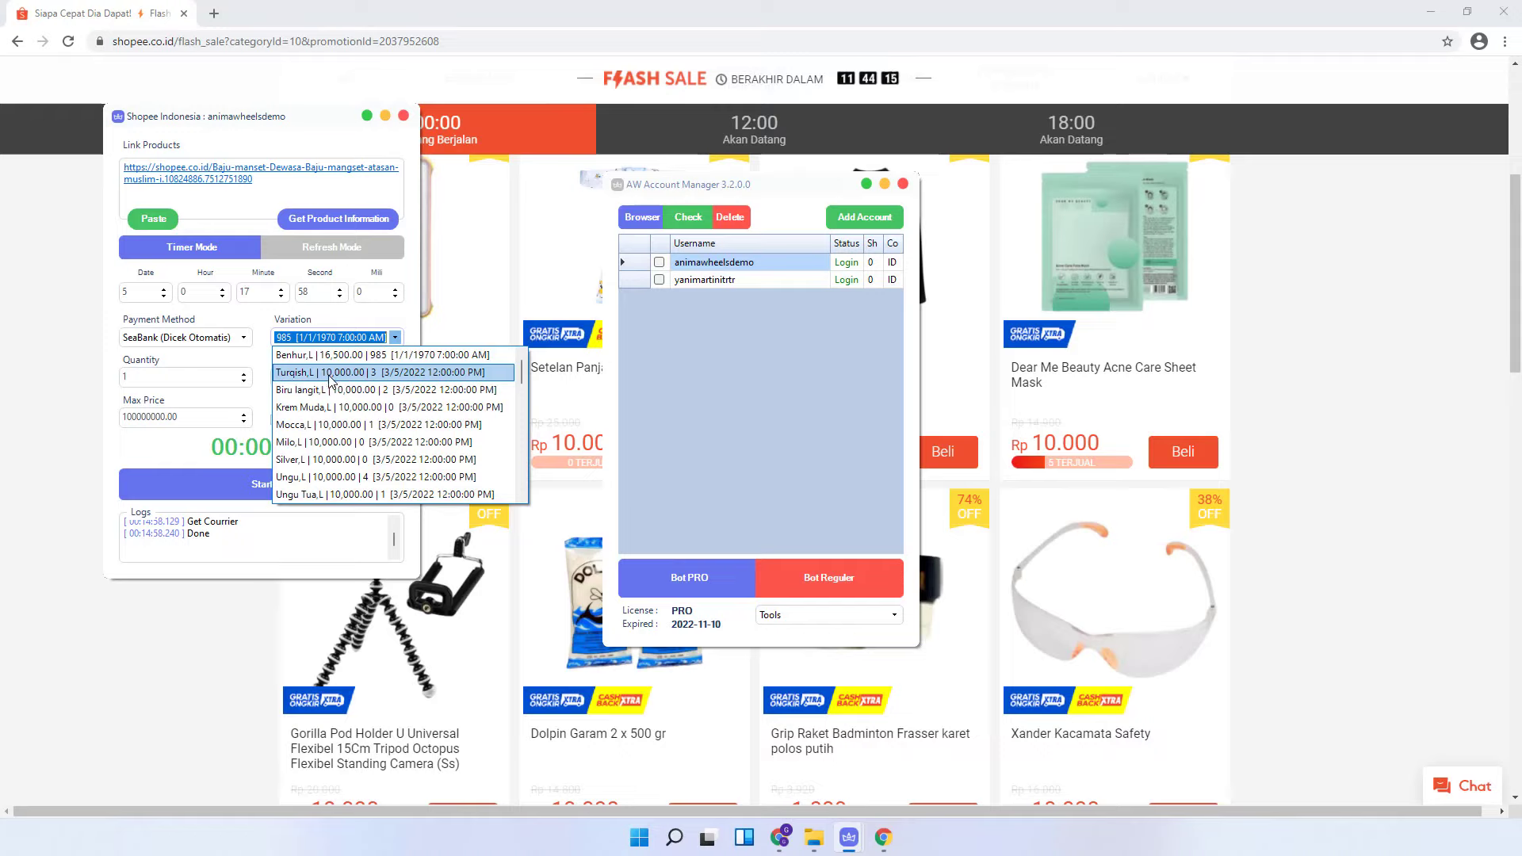
pyautogui.click(379, 372)
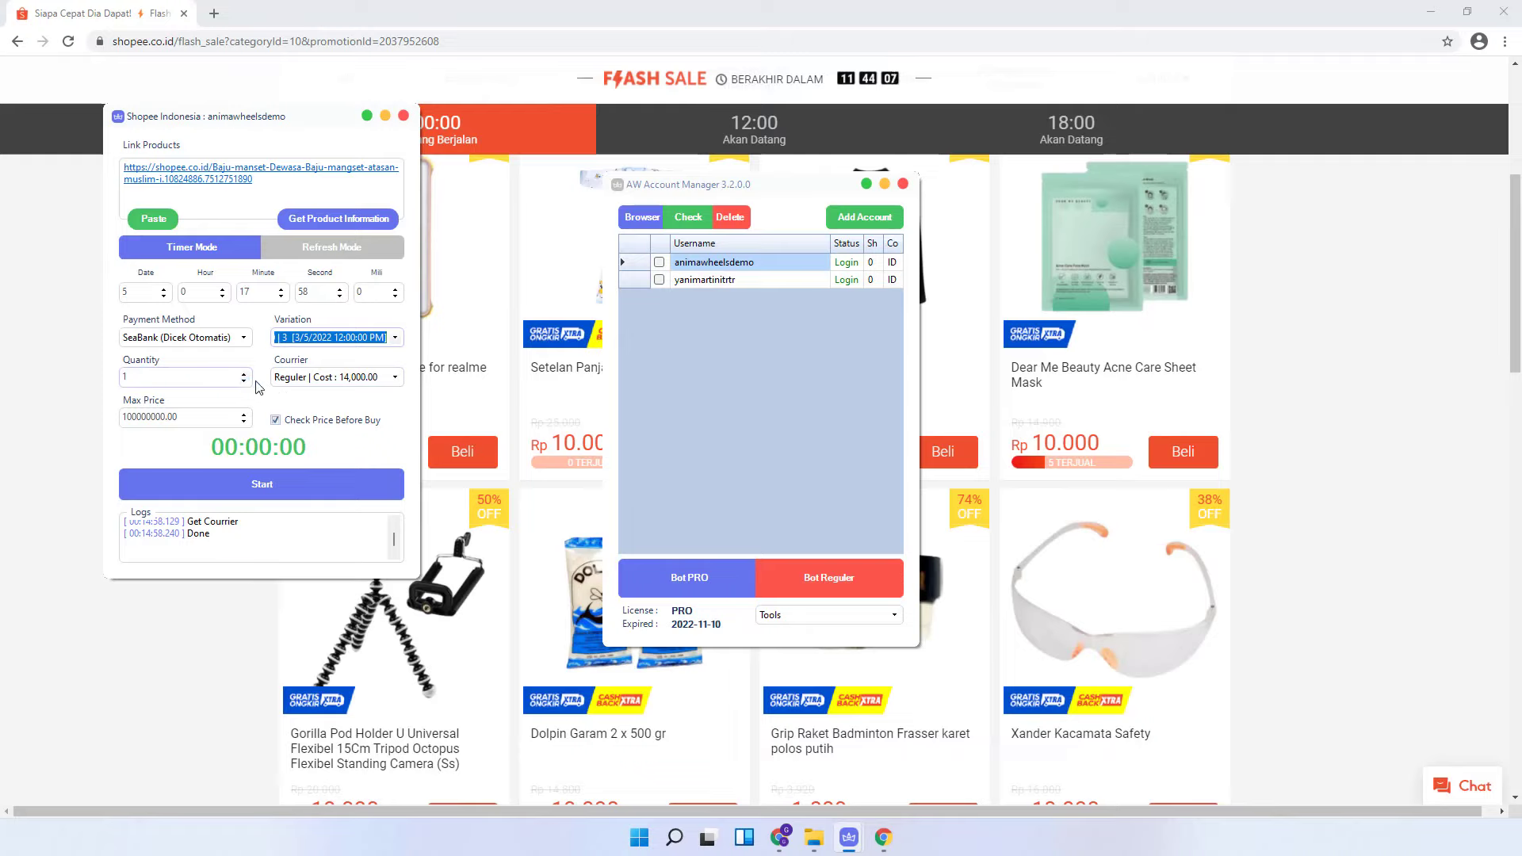
# - Keep Reguler as the courier and begin editing the Max Price field
pyautogui.click(395, 378)
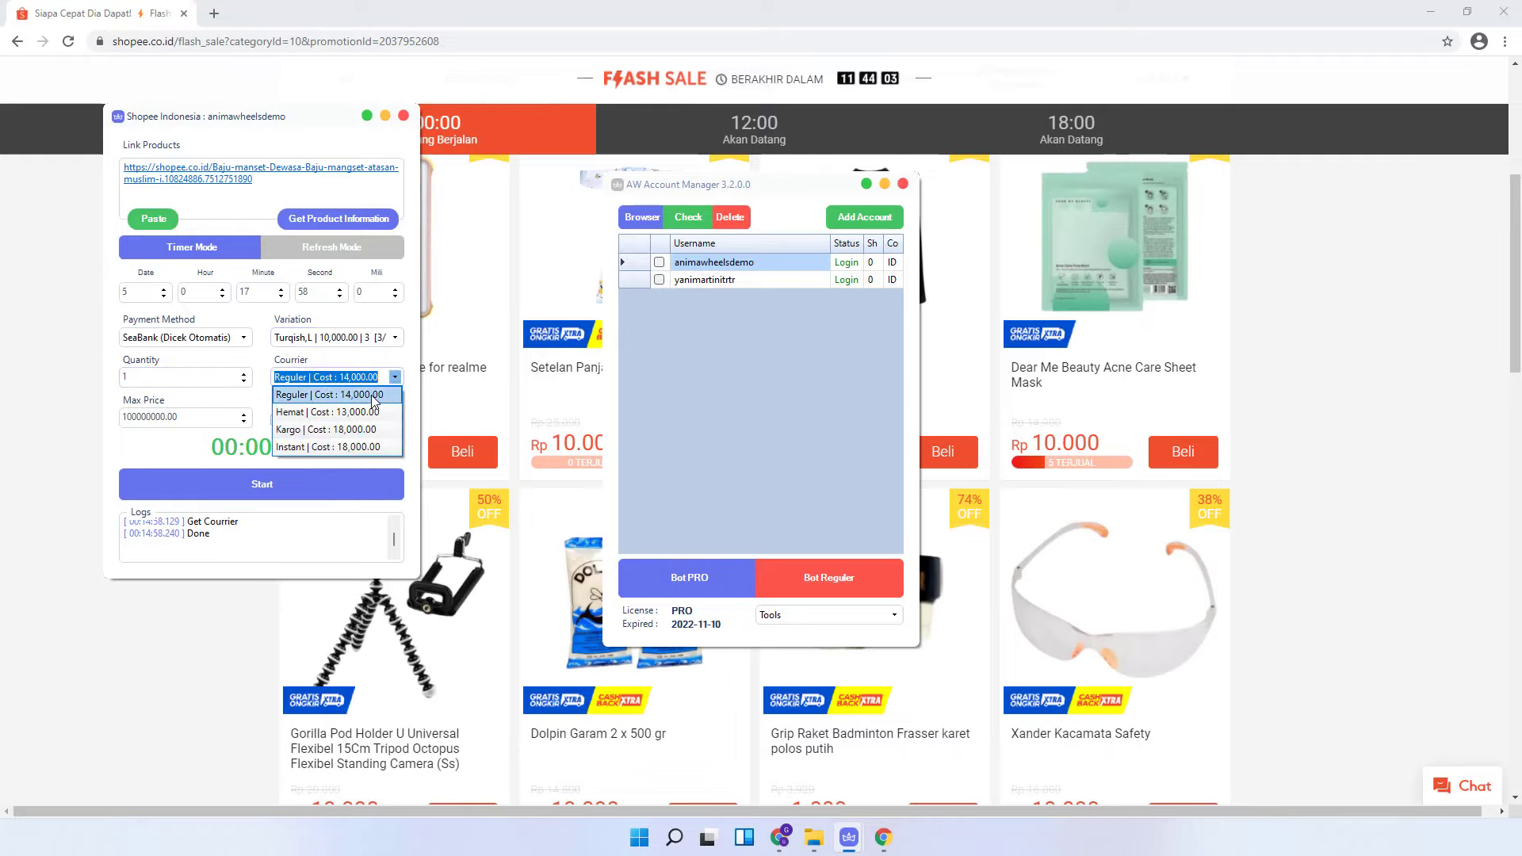
pyautogui.click(368, 396)
pyautogui.click(210, 417)
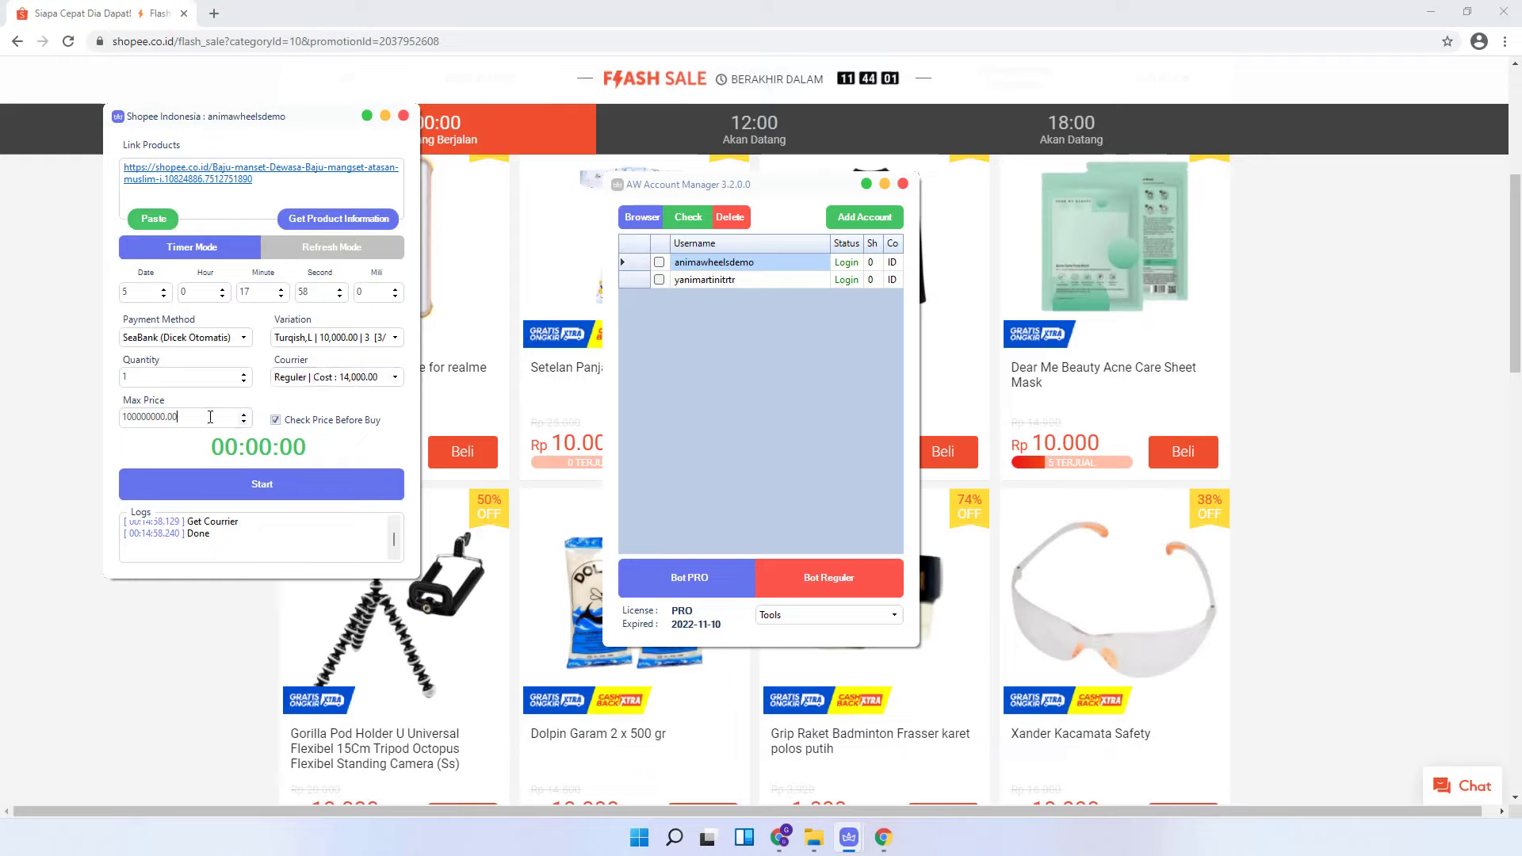
# - Set Max Price to 1000.00 and lower the scheduled minute
pyautogui.moveTo(203, 420); pyautogui.dragTo(144, 420)
pyautogui.write('0')
pyautogui.press('BackSpace')
pyautogui.click(281, 295)
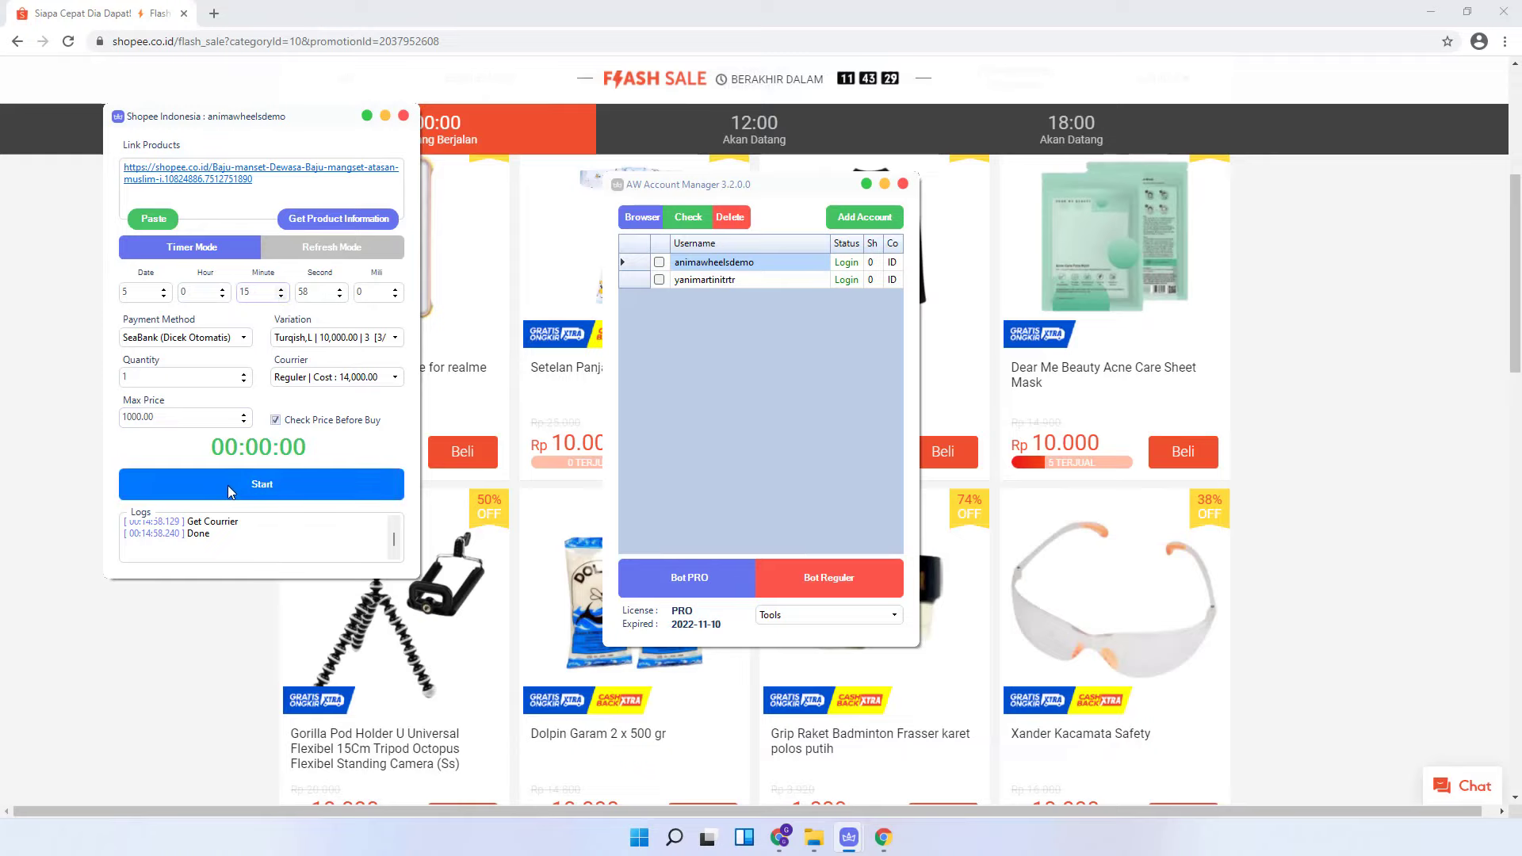
# - Start a test run, stop it, and review the log saying price is not below maximum
pyautogui.click(227, 485)
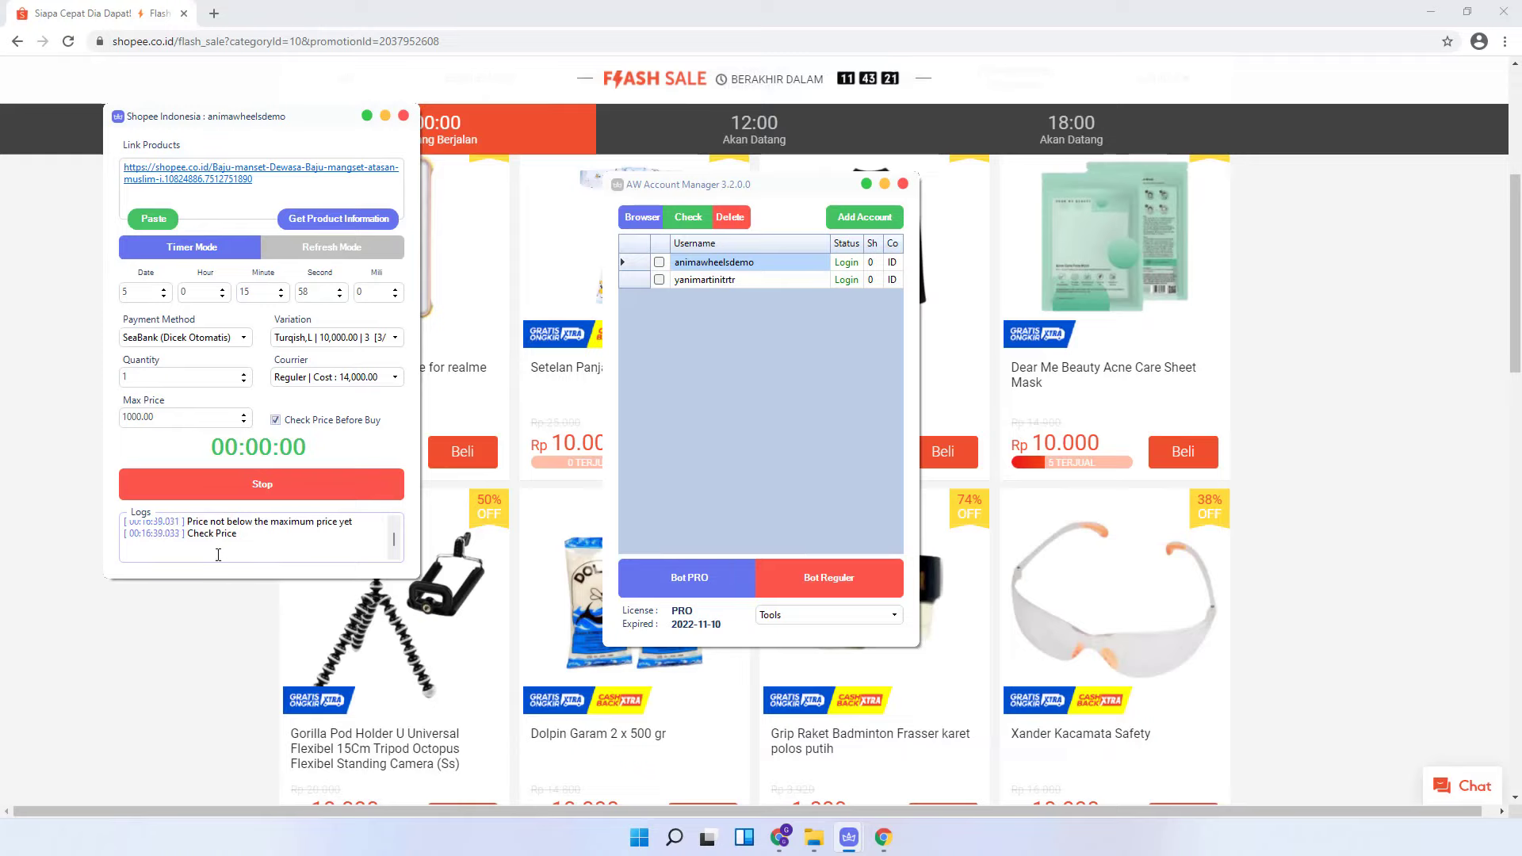
pyautogui.click(245, 478)
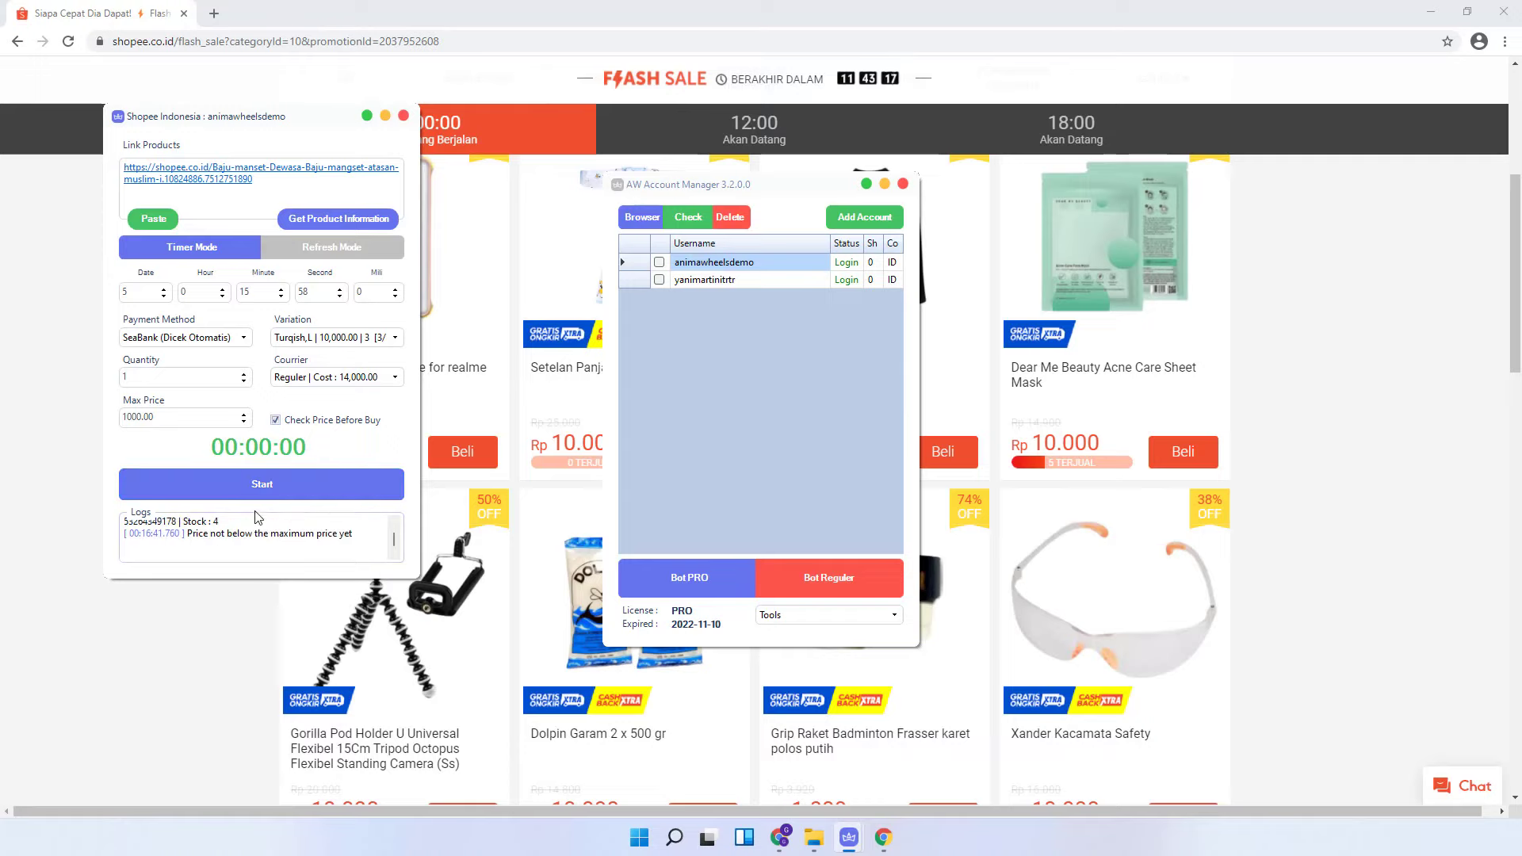
pyautogui.scroll(1, 257, 534)
pyautogui.scroll(2, 257, 534)
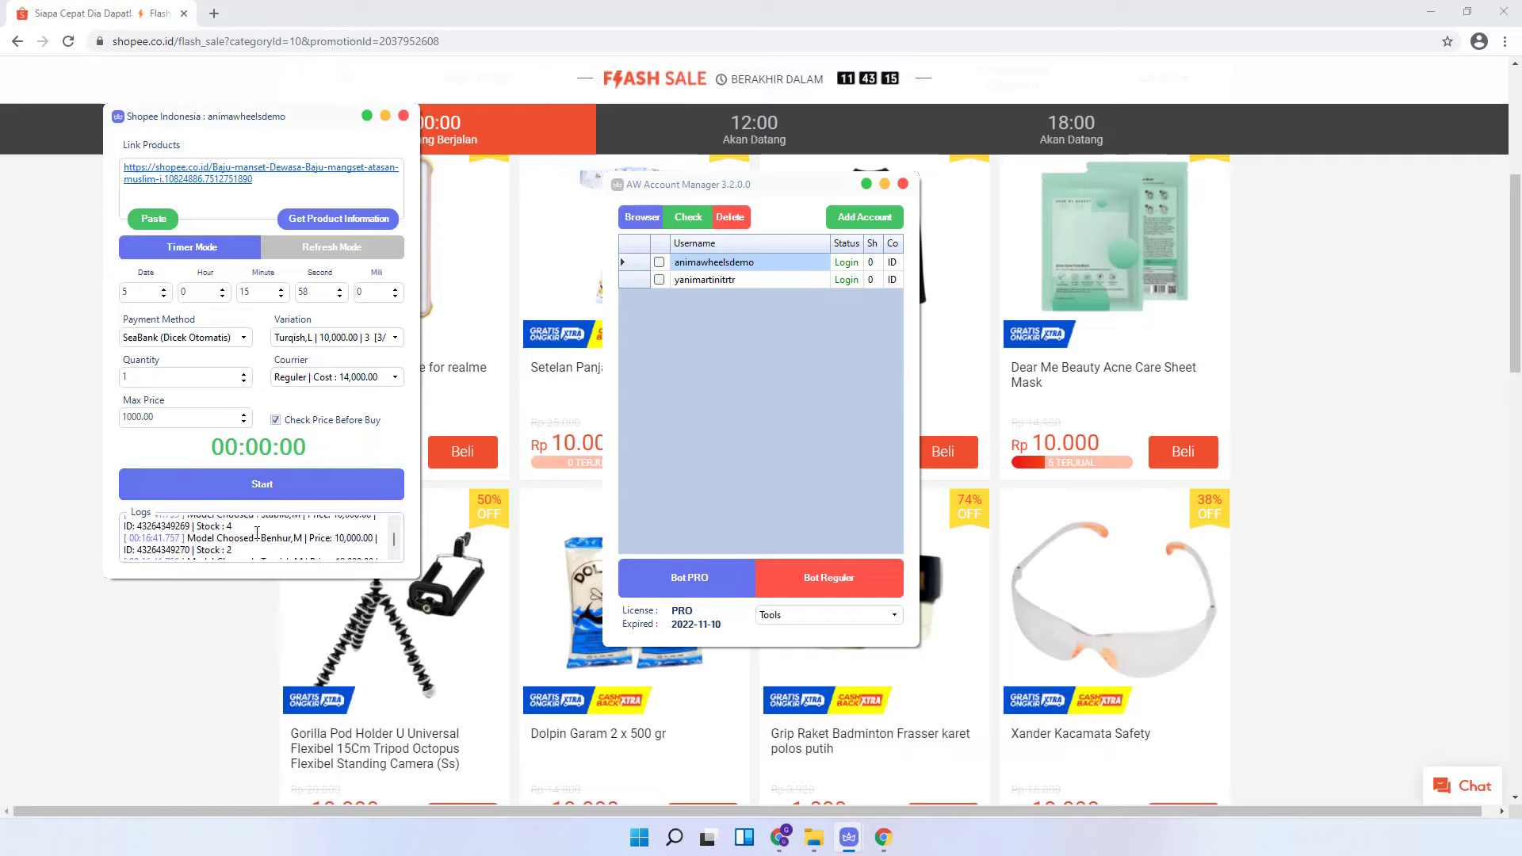
pyautogui.scroll(2, 253, 535)
pyautogui.scroll(-3, 253, 535)
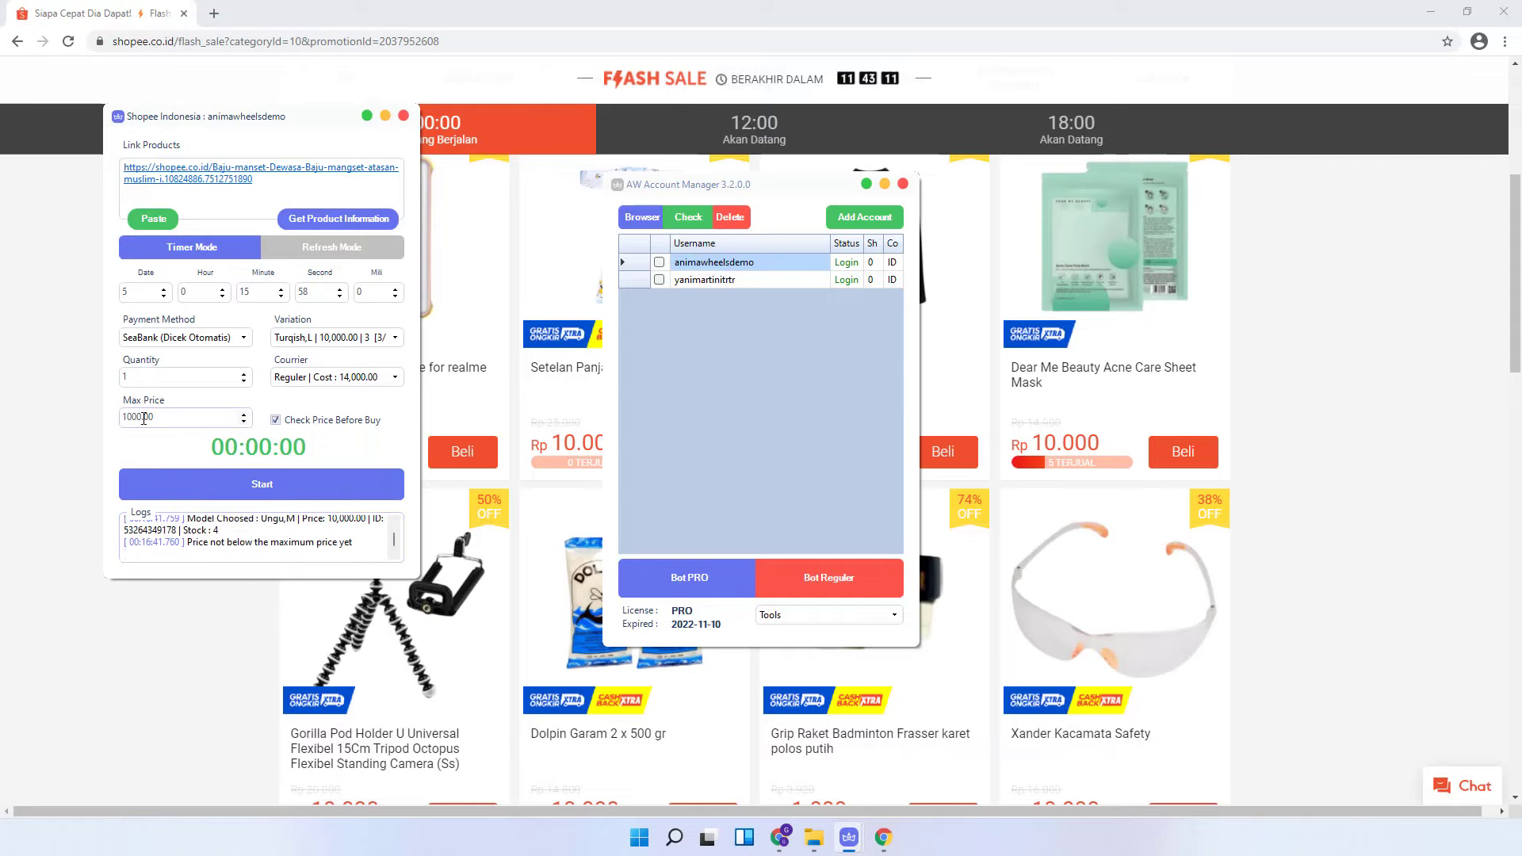
# - Set max price to 10000.00 and the minute to 17, then start the scheduled order countdown
pyautogui.moveTo(141, 417); pyautogui.dragTo(160, 418)
pyautogui.write('0')
pyautogui.click(280, 291)
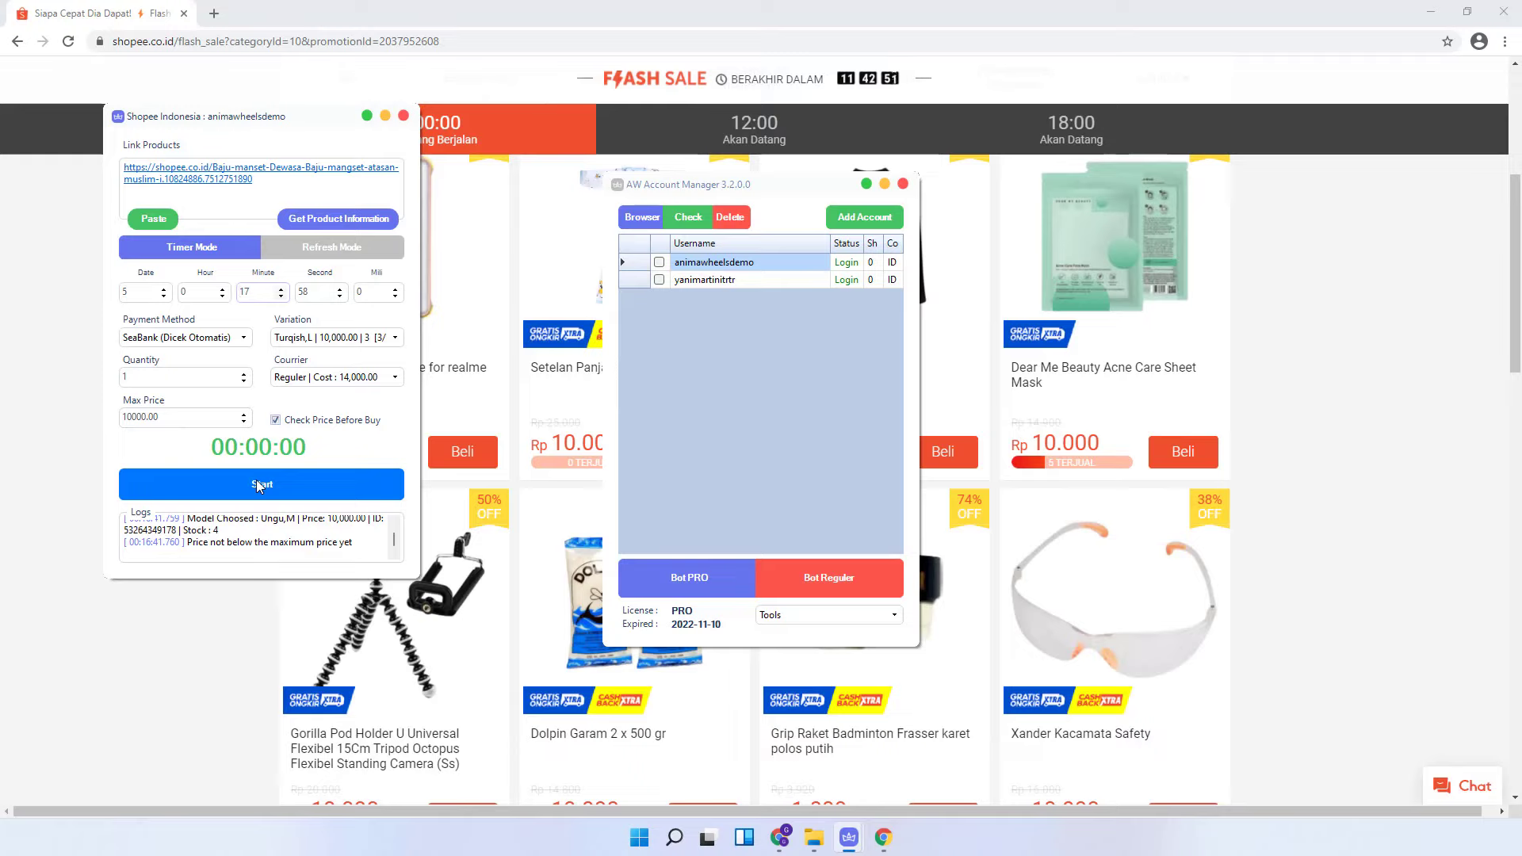
pyautogui.click(255, 478)
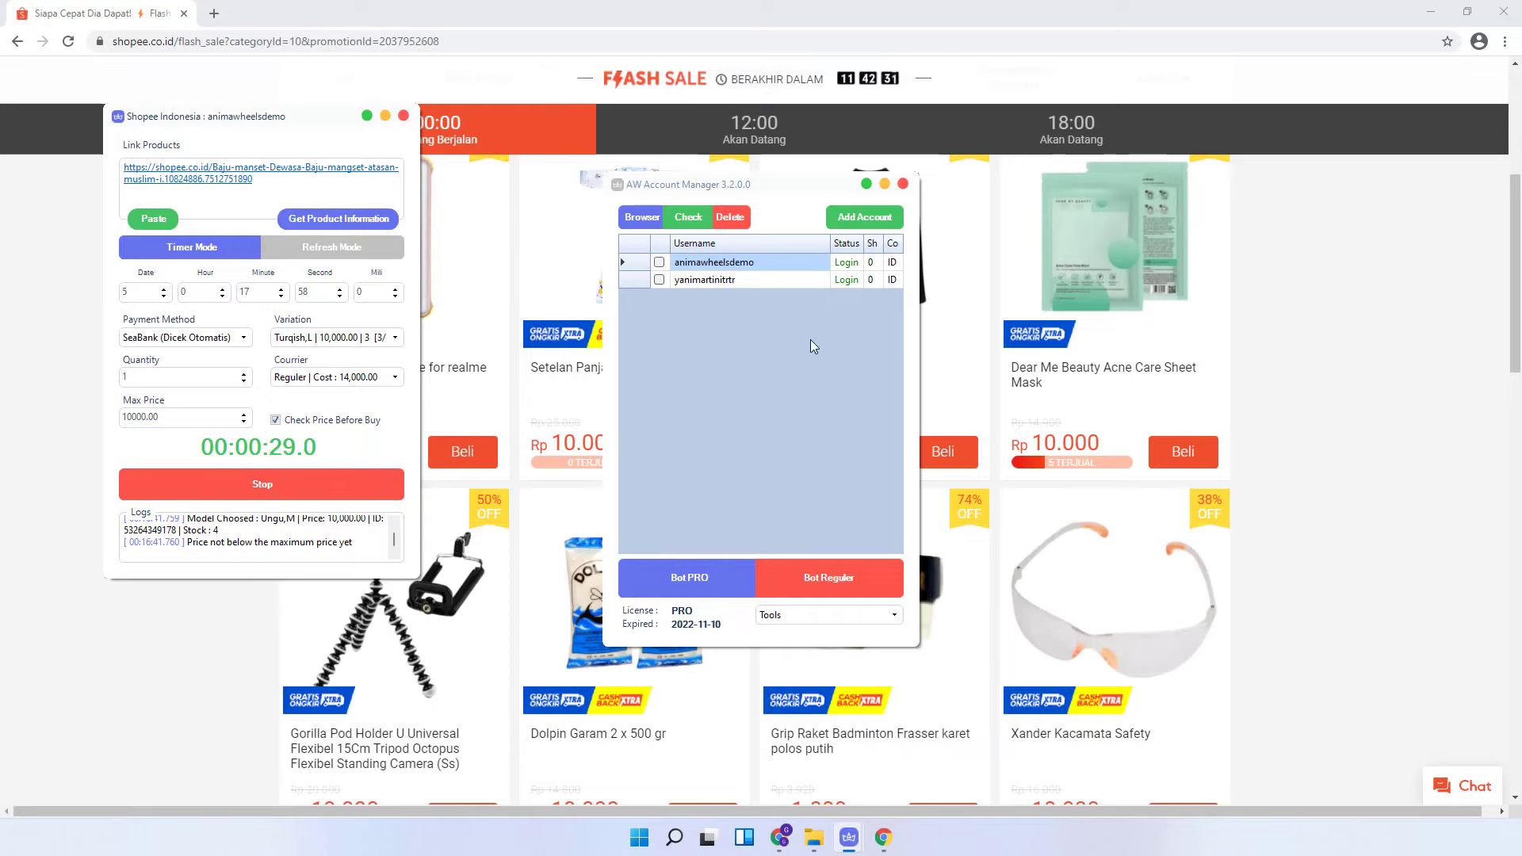
# - Watch the order window finish with SUCCESS, then open a signed-in Shopee browser for the first account
pyautogui.click(1504, 12)
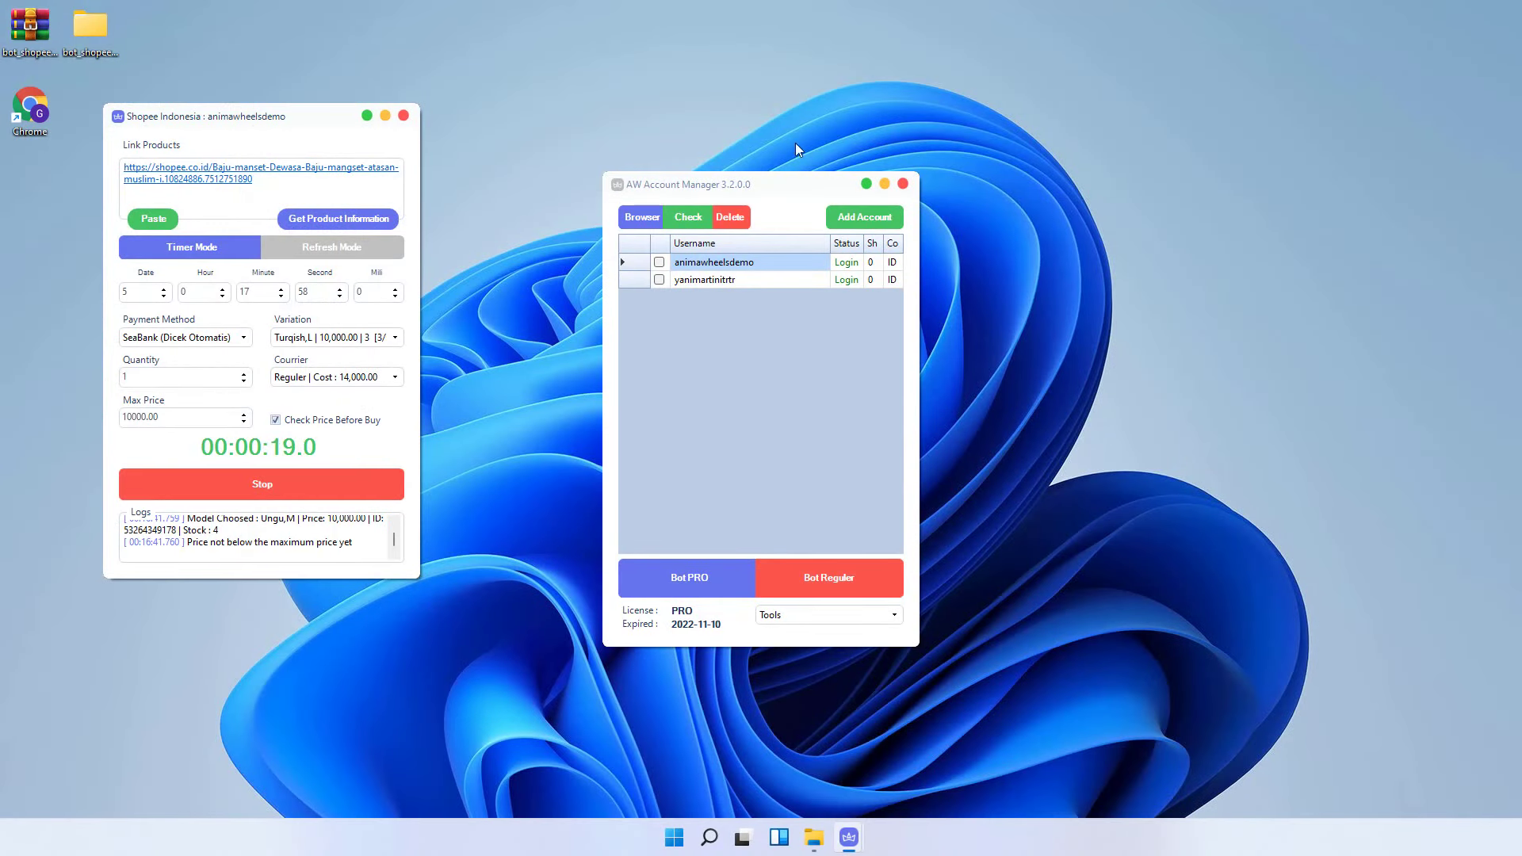
pyautogui.moveTo(279, 115); pyautogui.dragTo(458, 184)
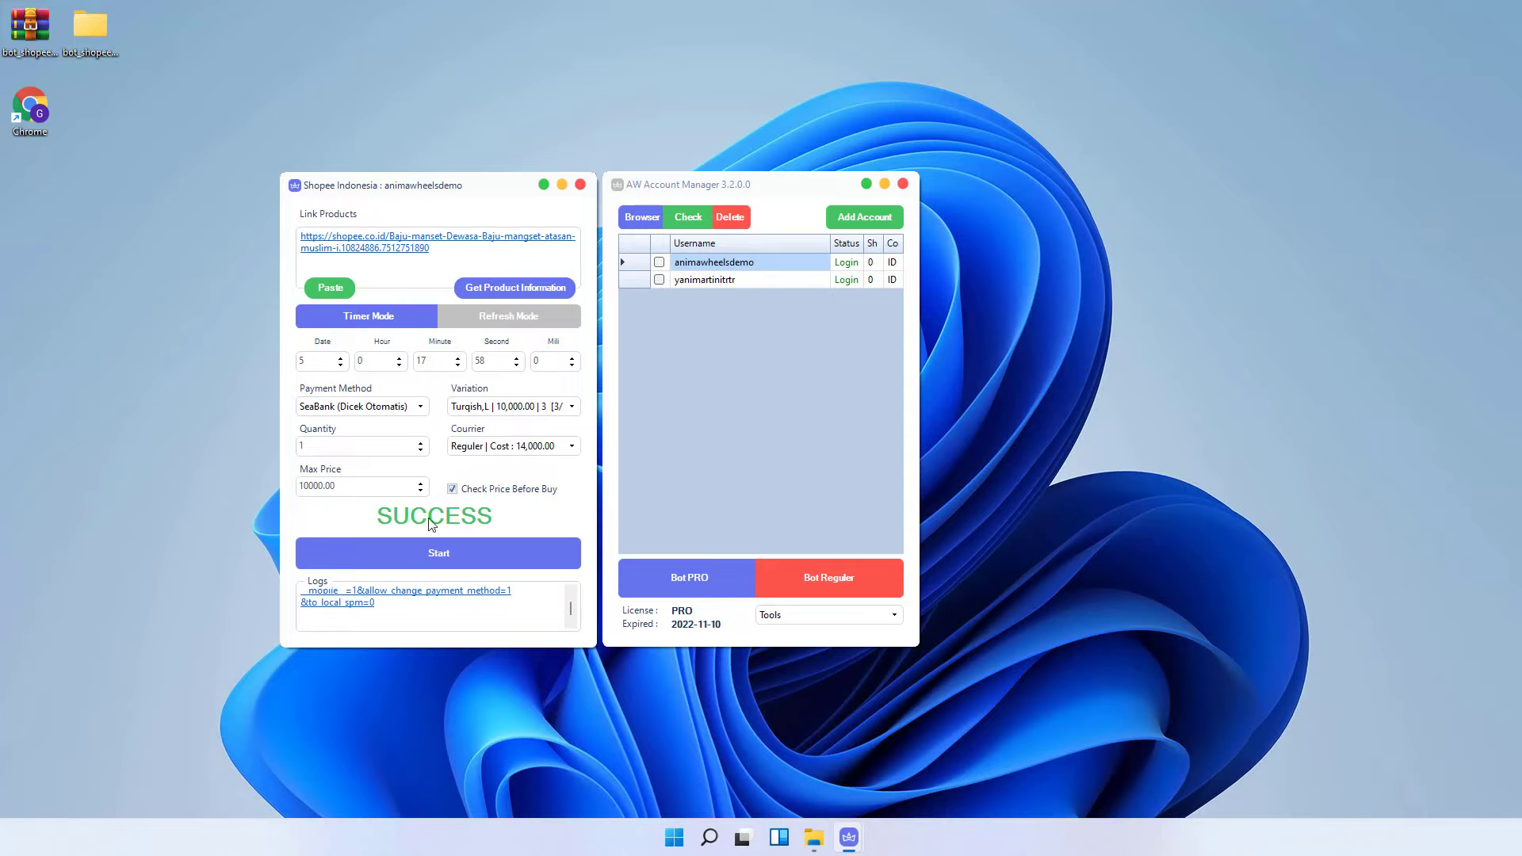
pyautogui.scroll(2, 428, 611)
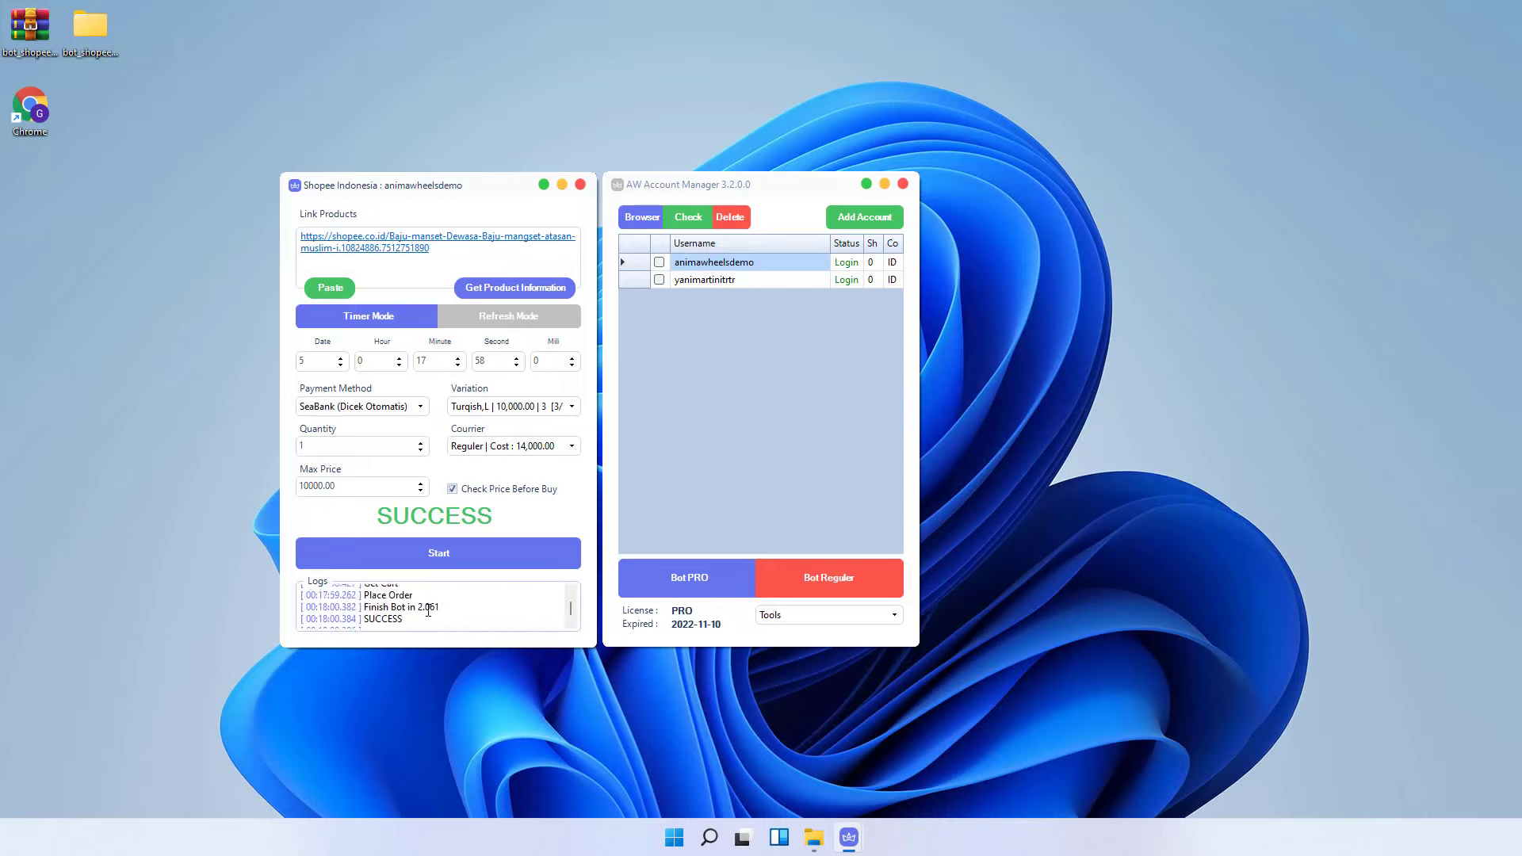
pyautogui.scroll(1, 428, 611)
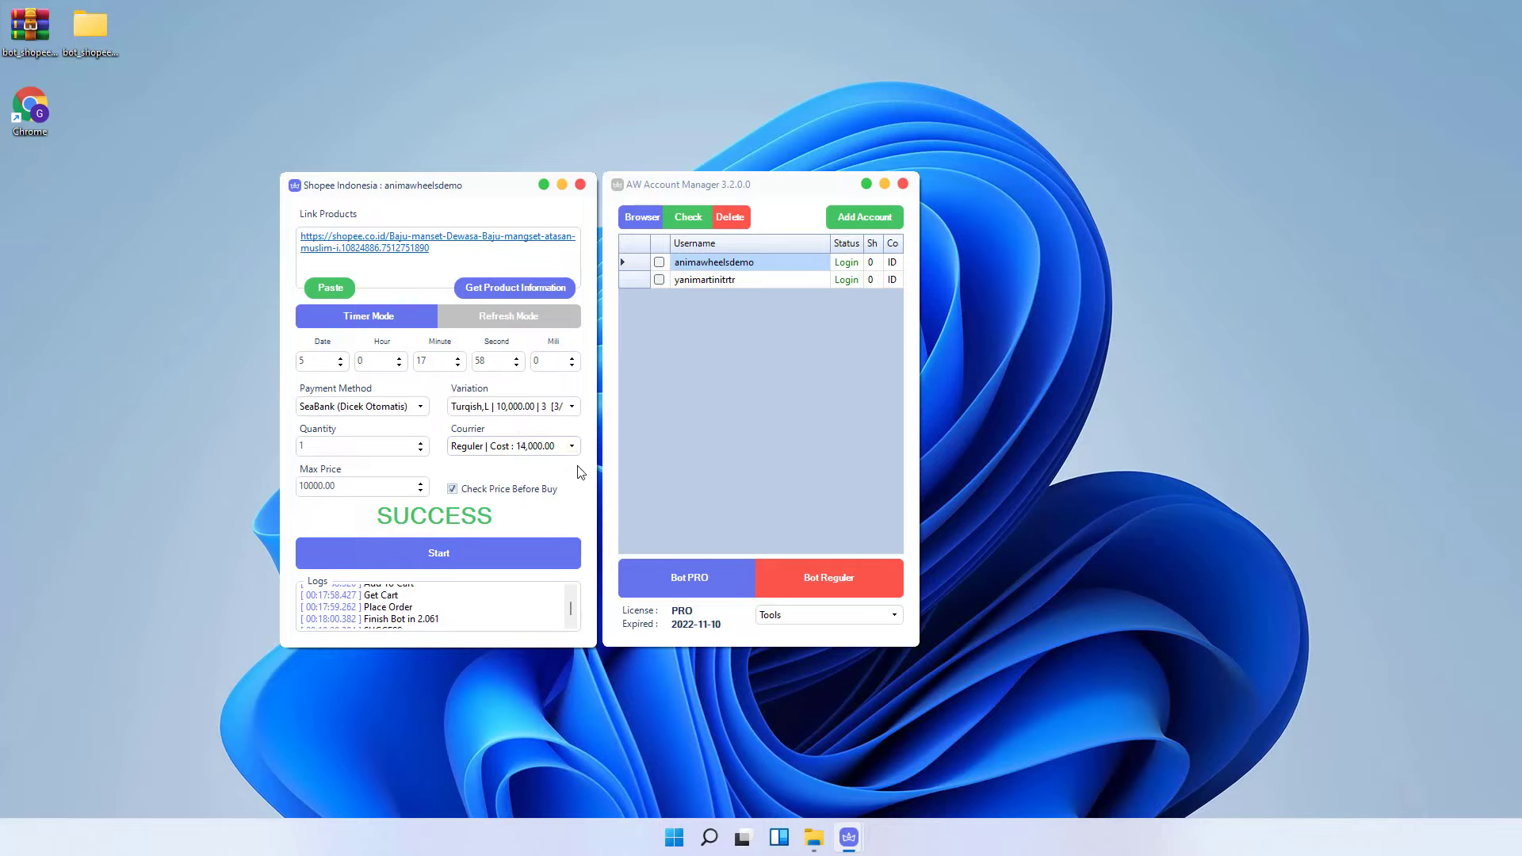
pyautogui.click(739, 265)
pyautogui.click(645, 219)
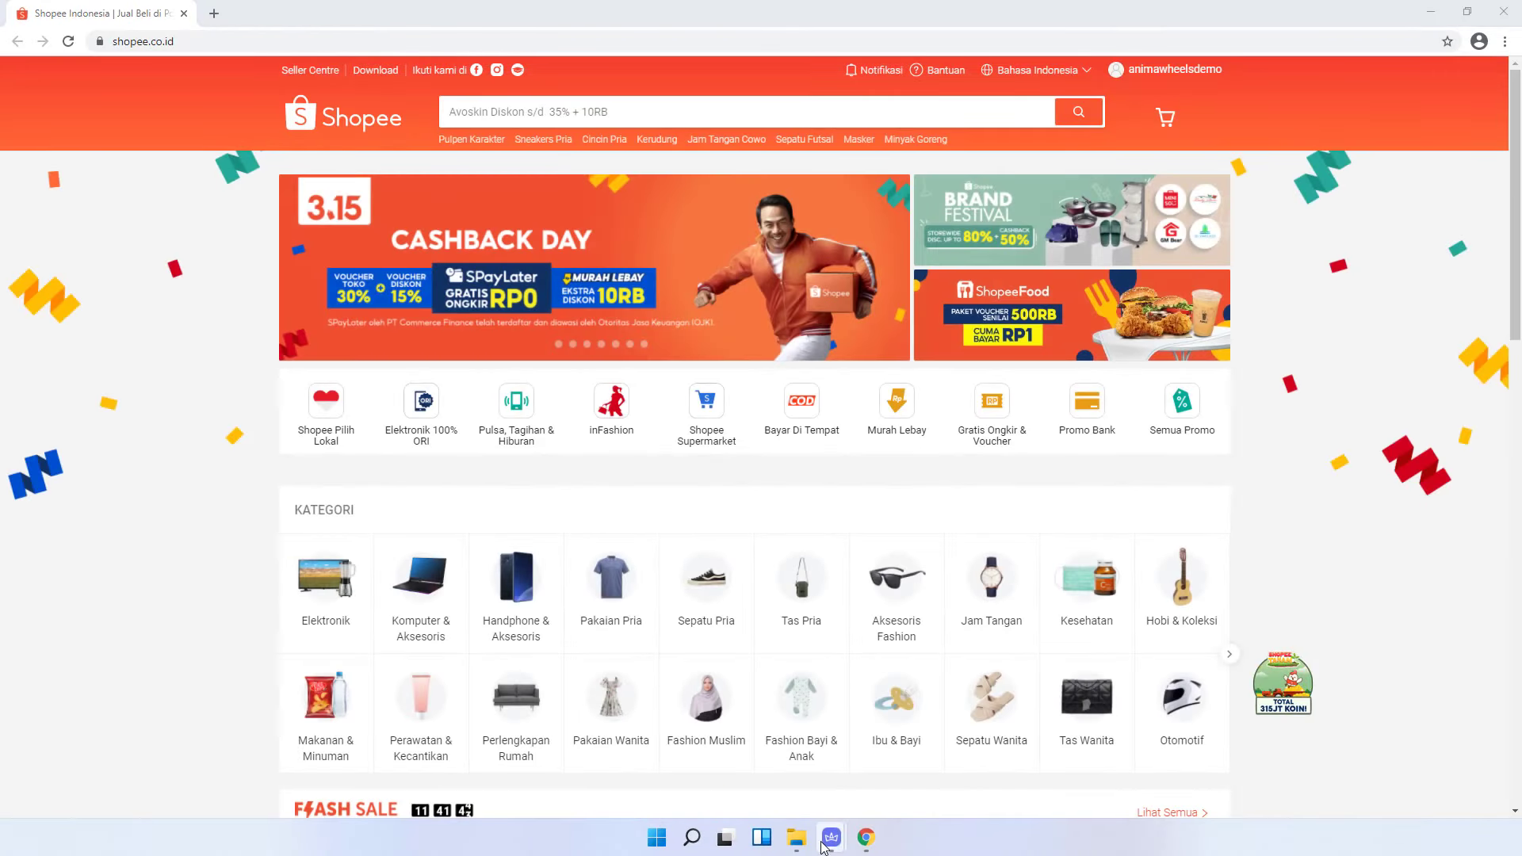
# - Confirm in the first account's Info Account that its order status is UNPAID
pyautogui.moveTo(828, 842)
pyautogui.click(856, 775)
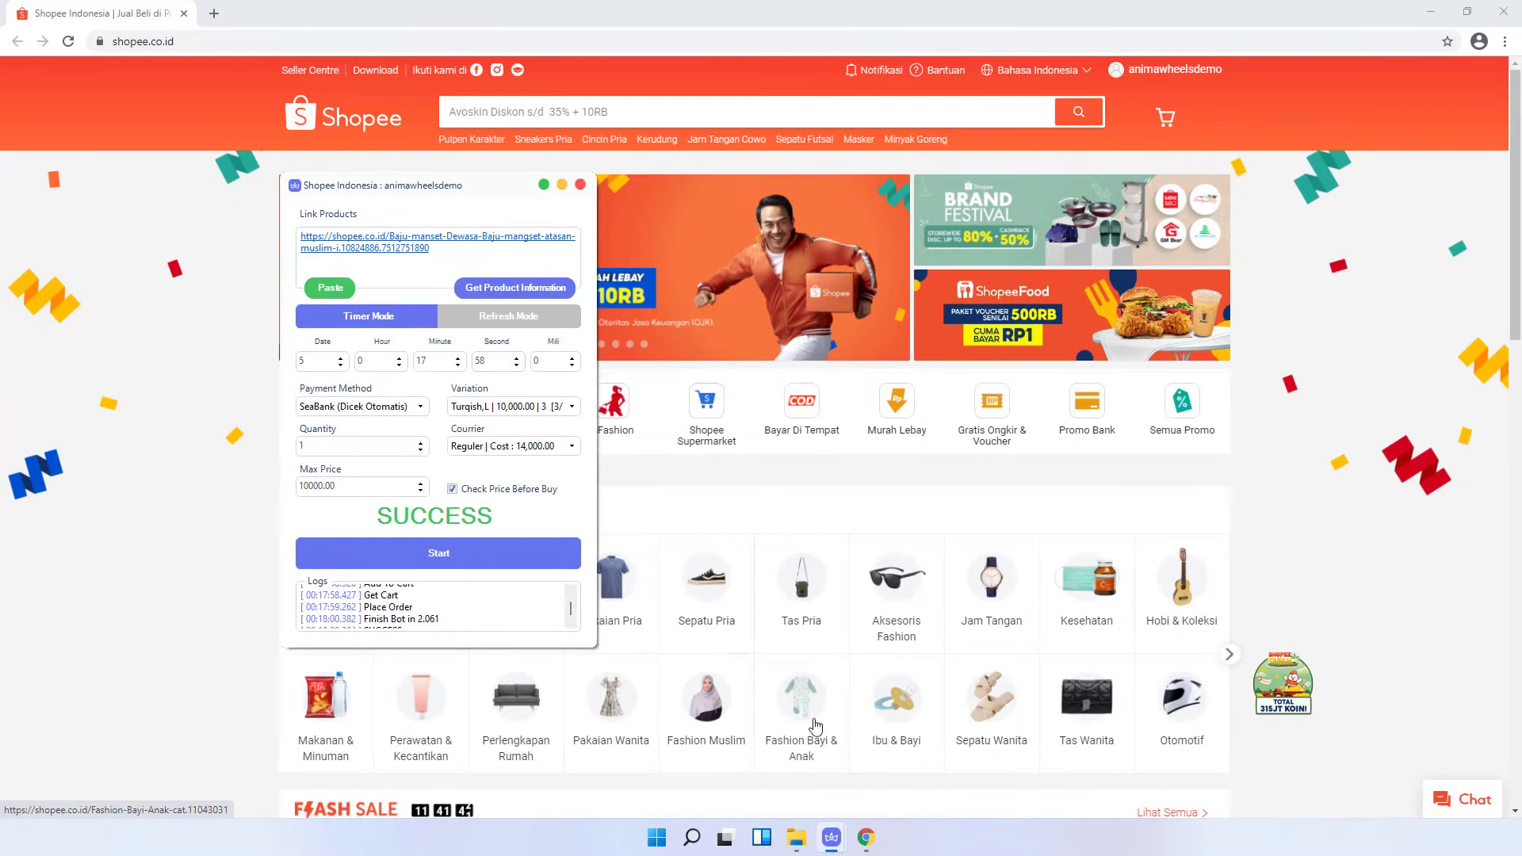
pyautogui.click(824, 745)
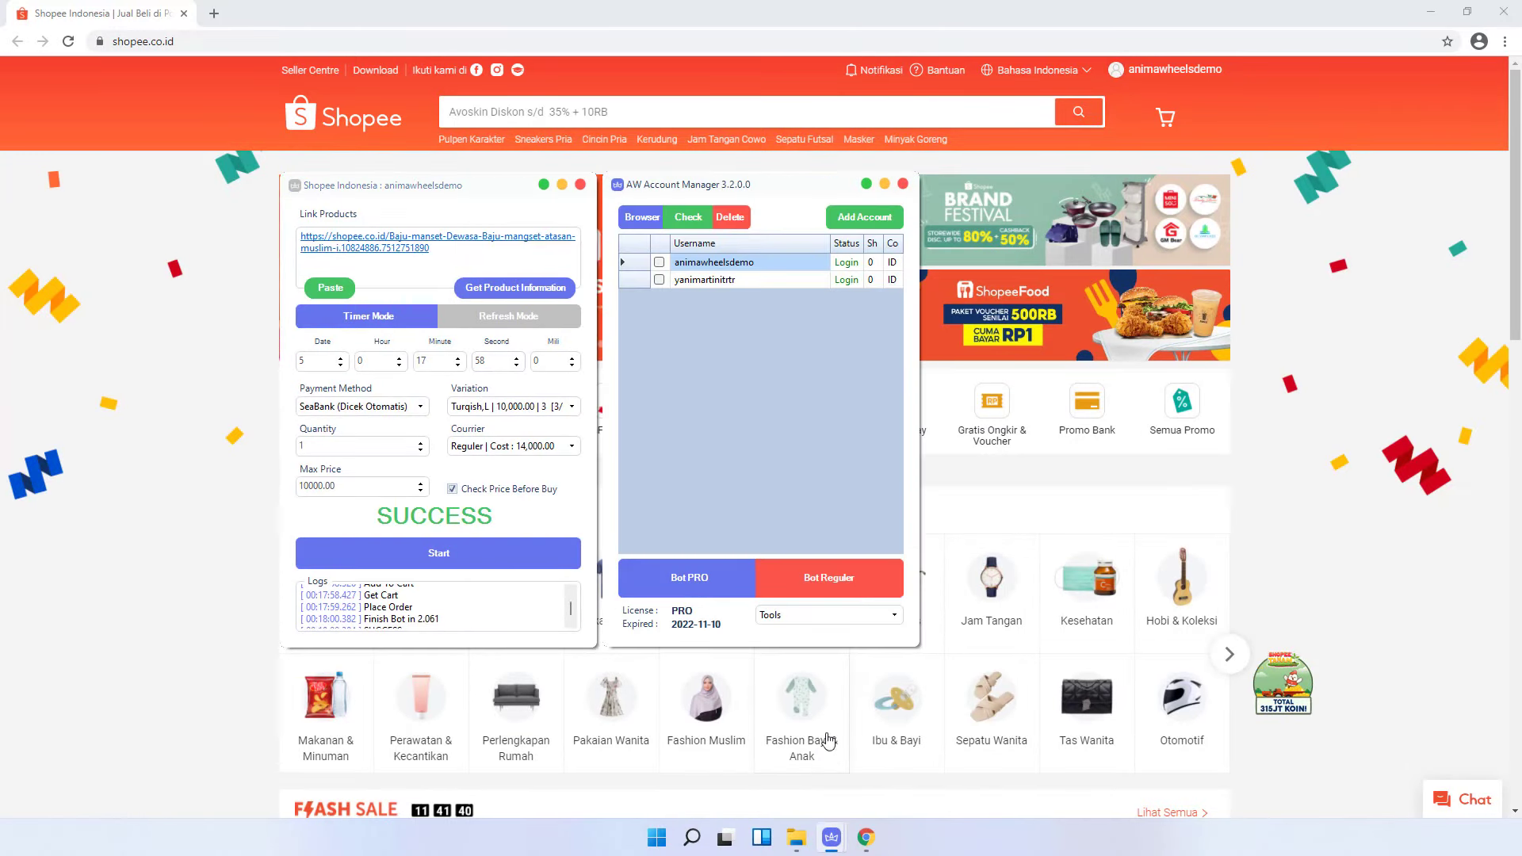
pyautogui.rightClick(694, 263)
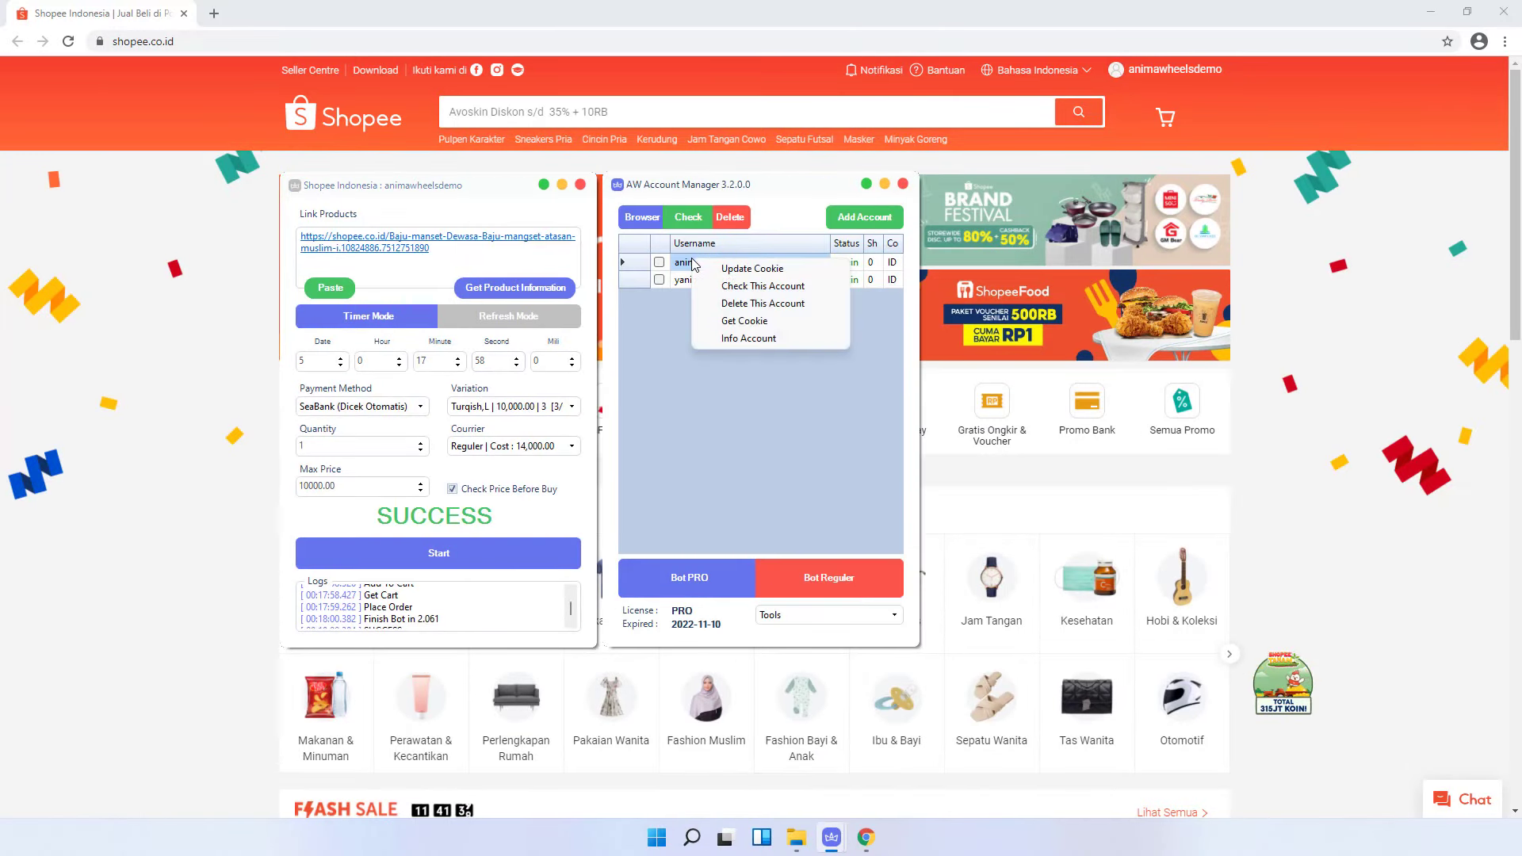
pyautogui.click(748, 338)
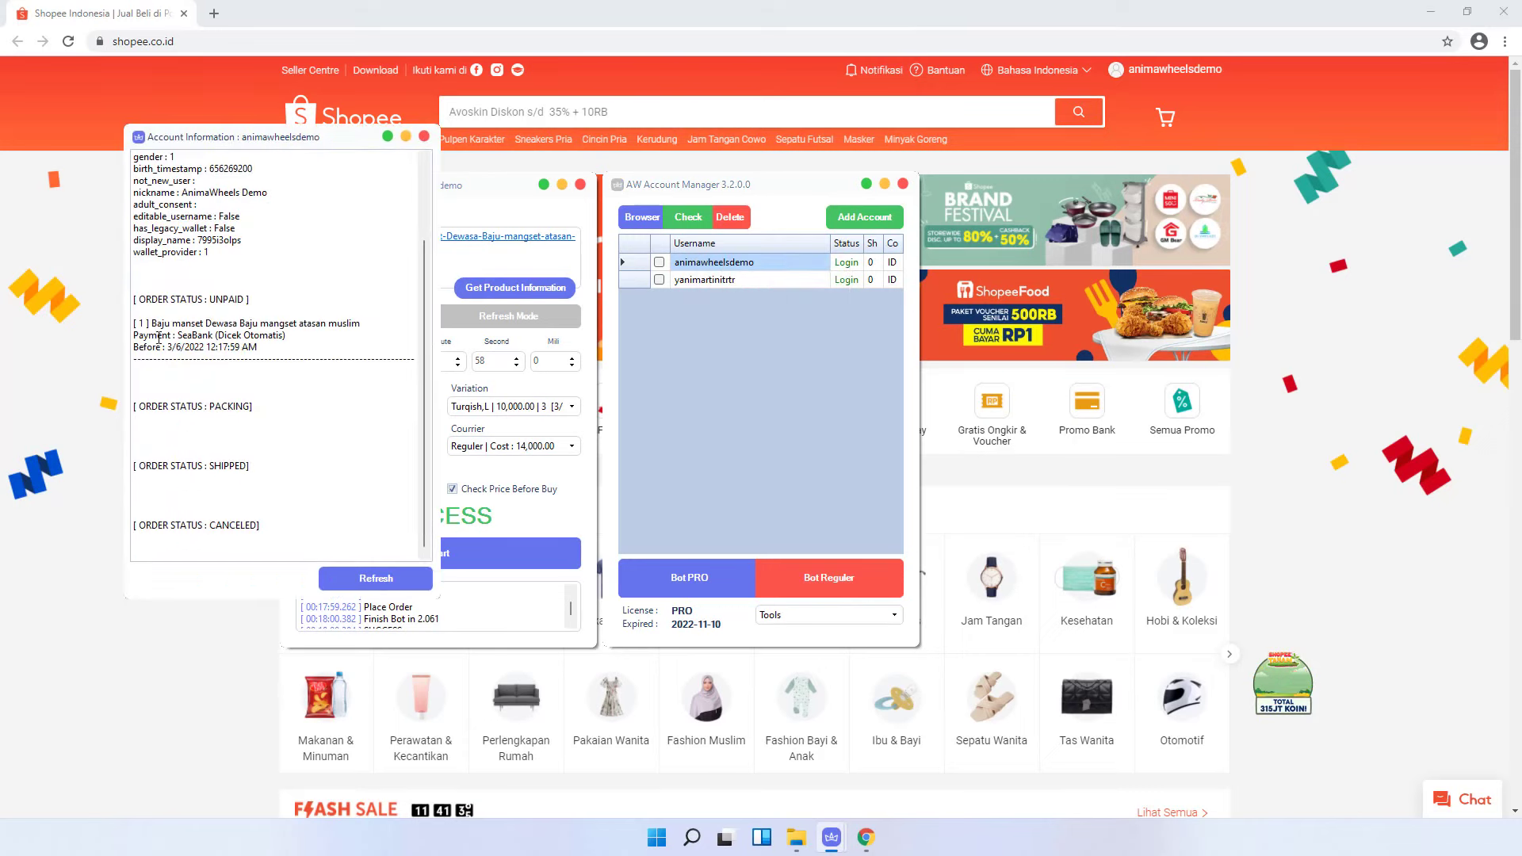
pyautogui.click(153, 325)
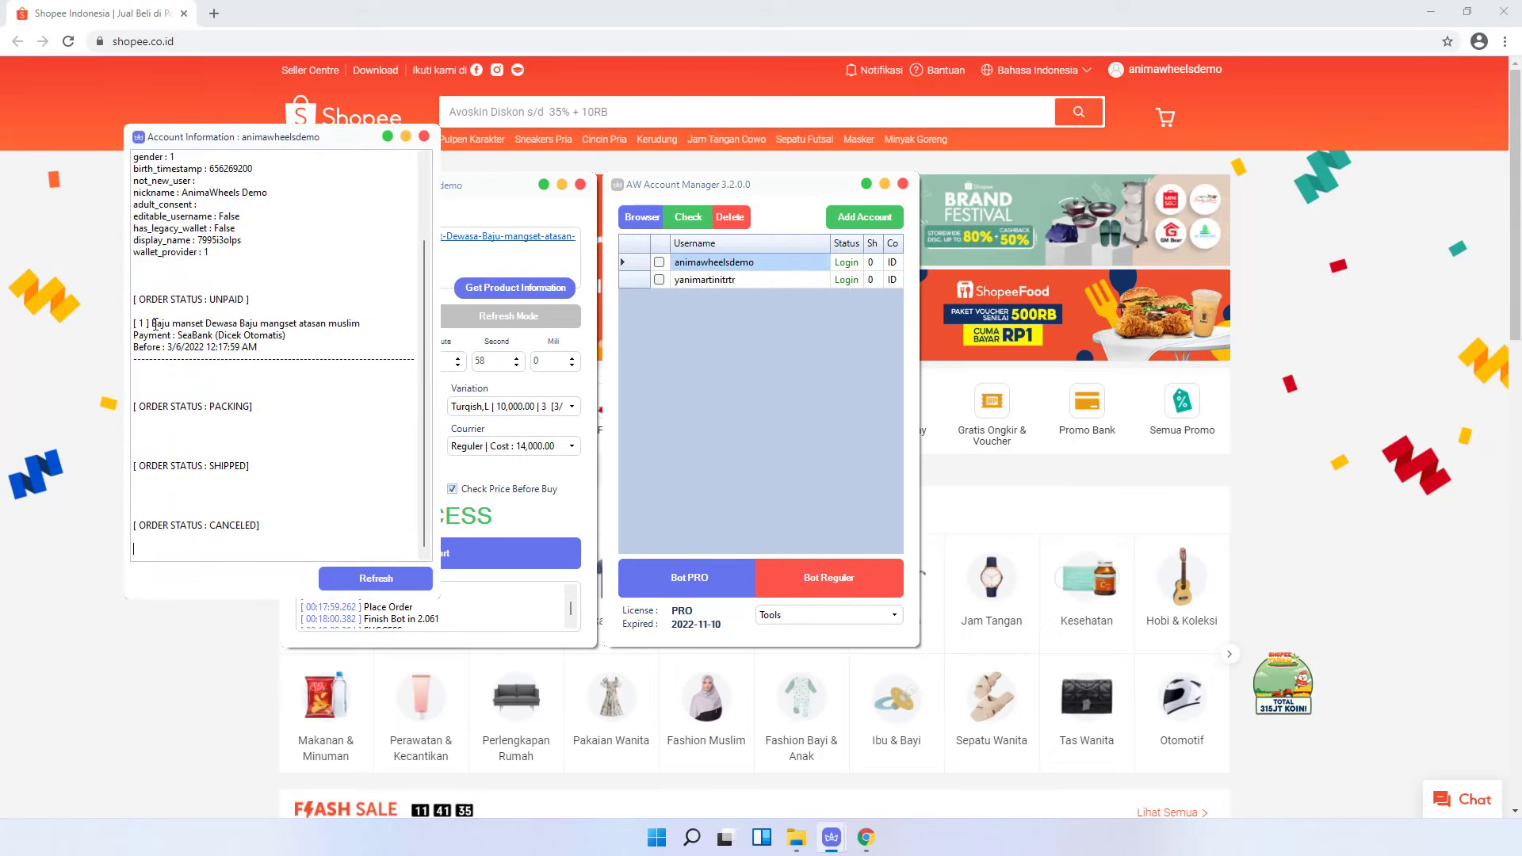
pyautogui.doubleClick(220, 301)
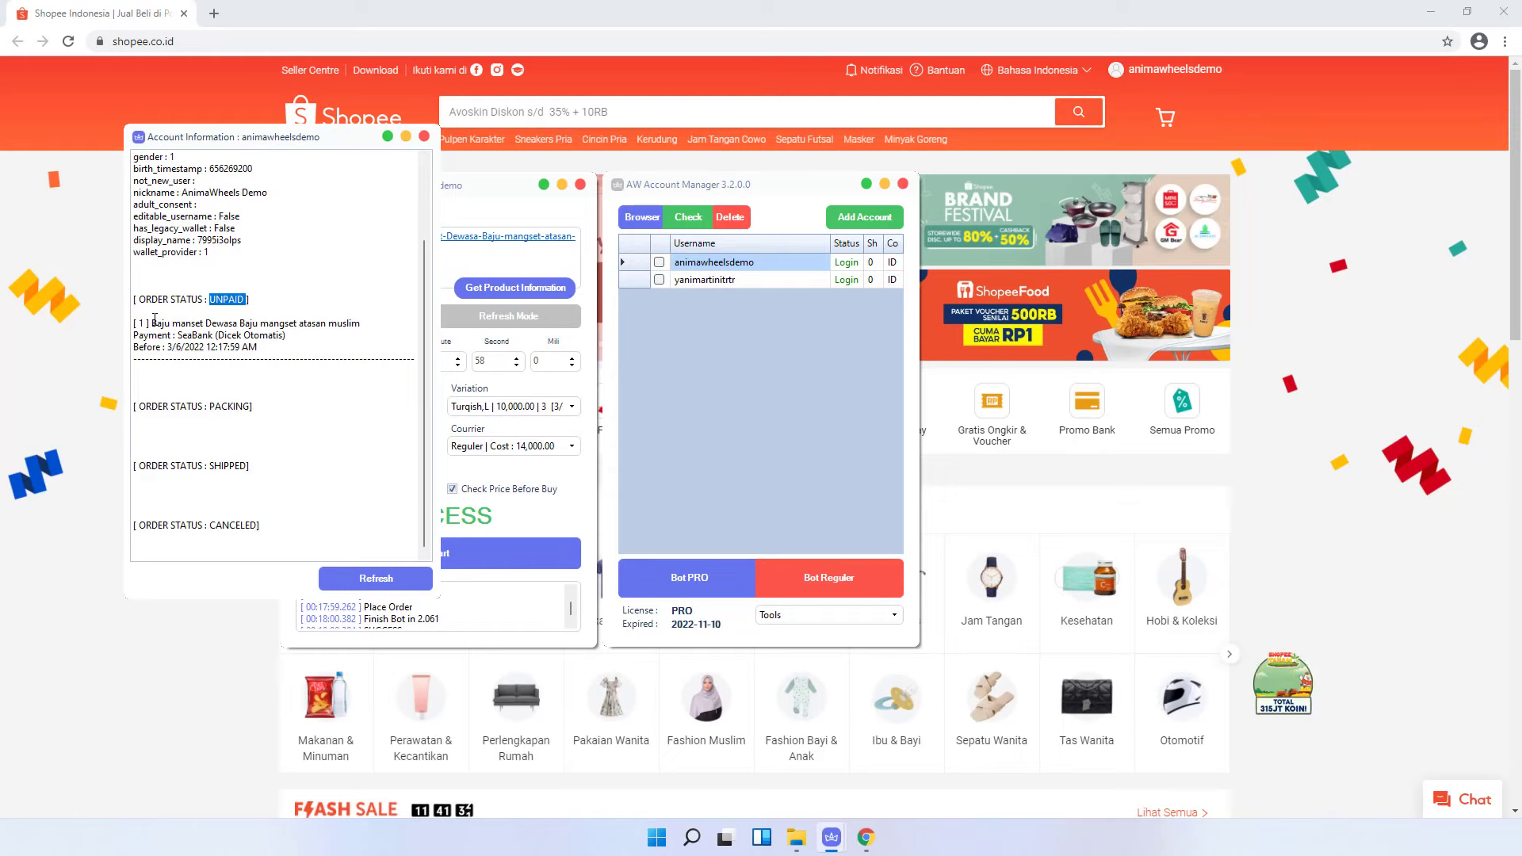
pyautogui.click(424, 136)
# - Review the unpaid Baju manset order (Rp23.000) in Pesanan Saya, then close Chrome
pyautogui.moveTo(1174, 72)
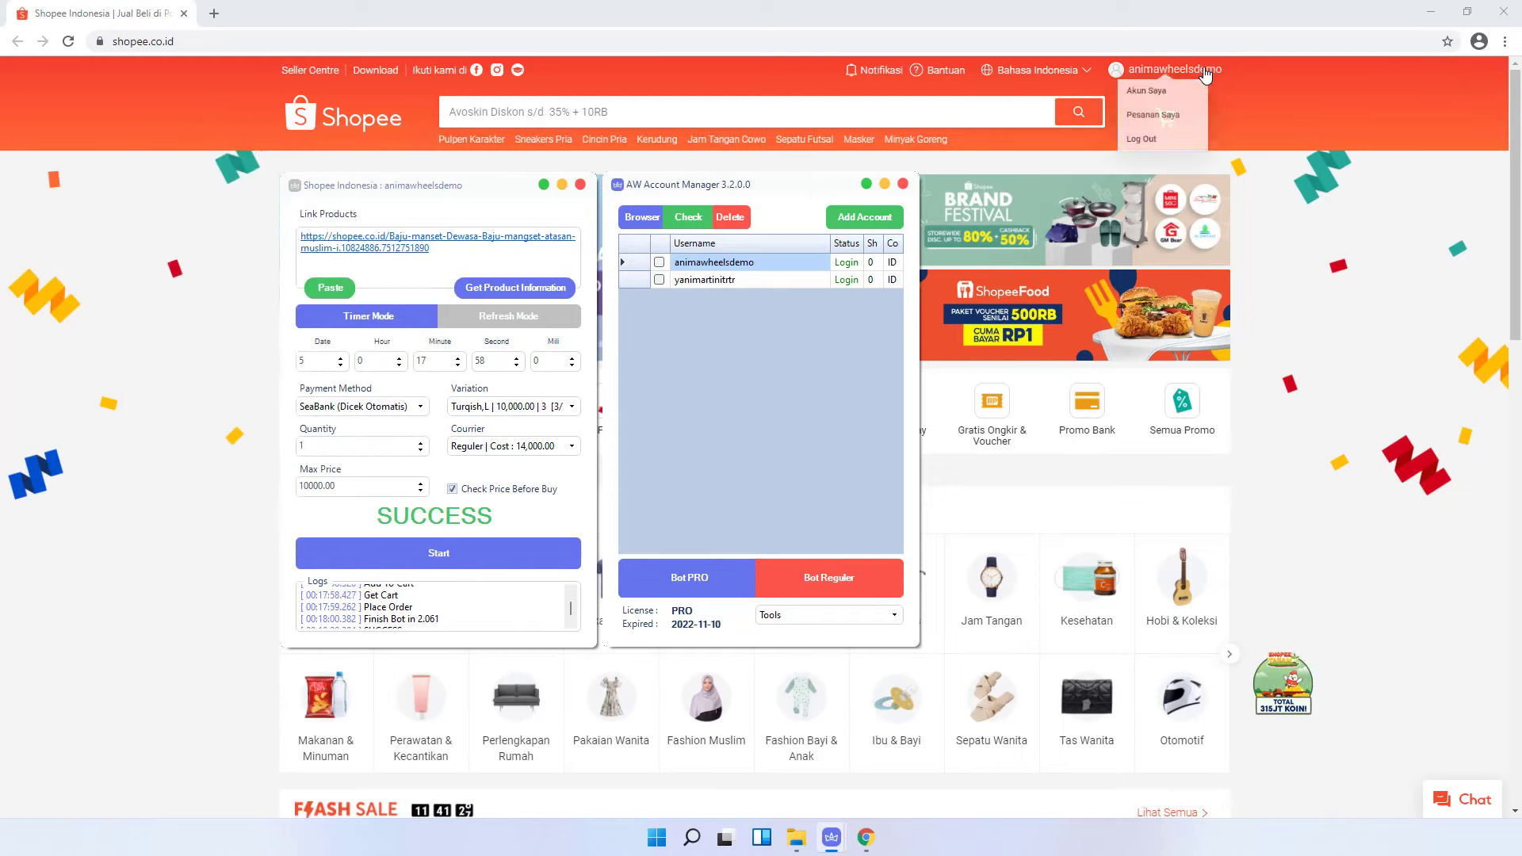
pyautogui.click(1127, 133)
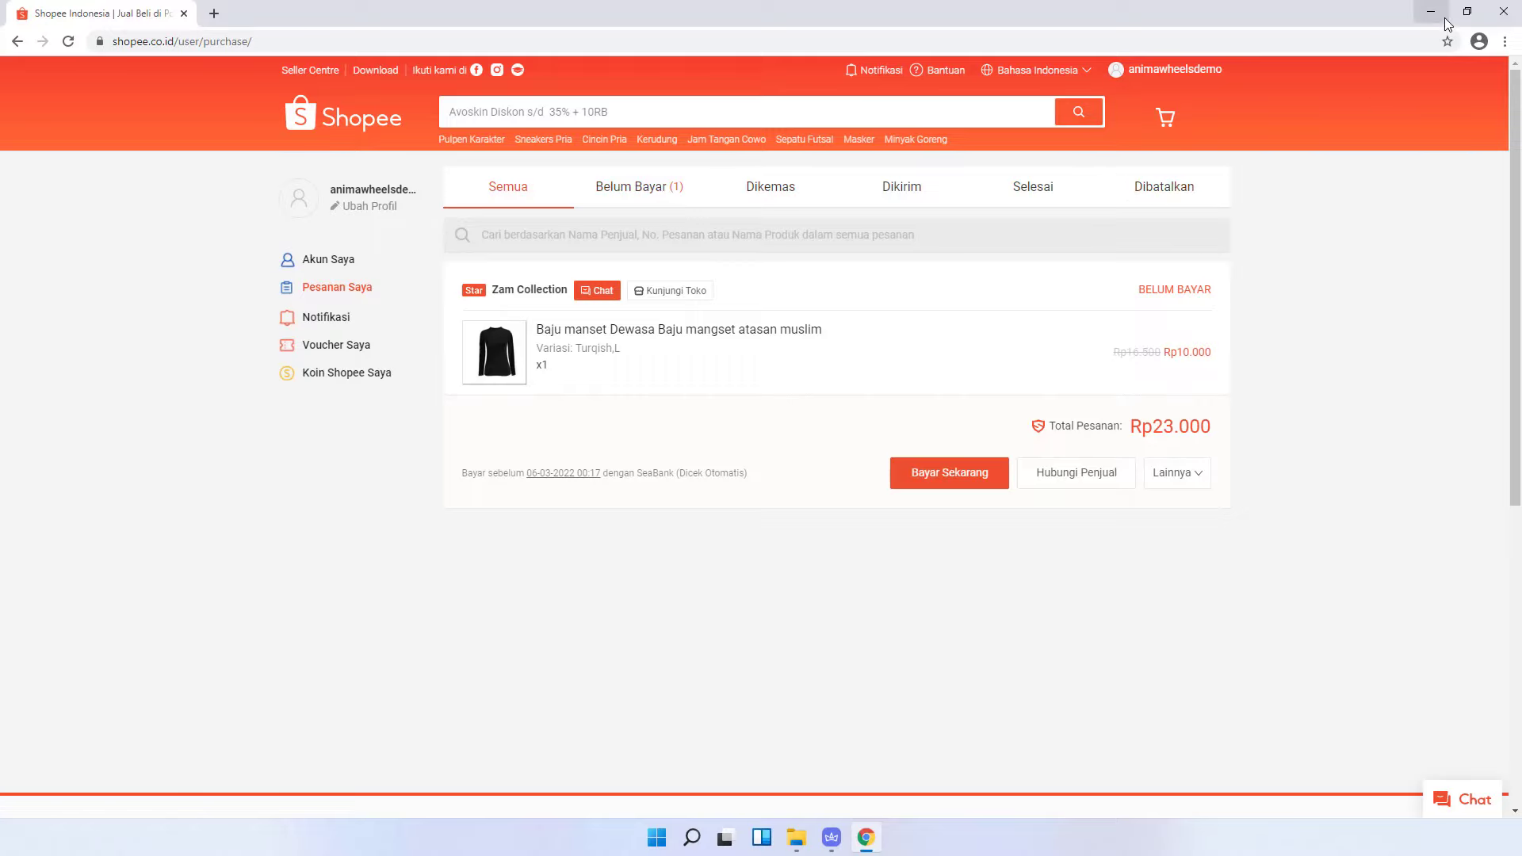
pyautogui.click(1504, 14)
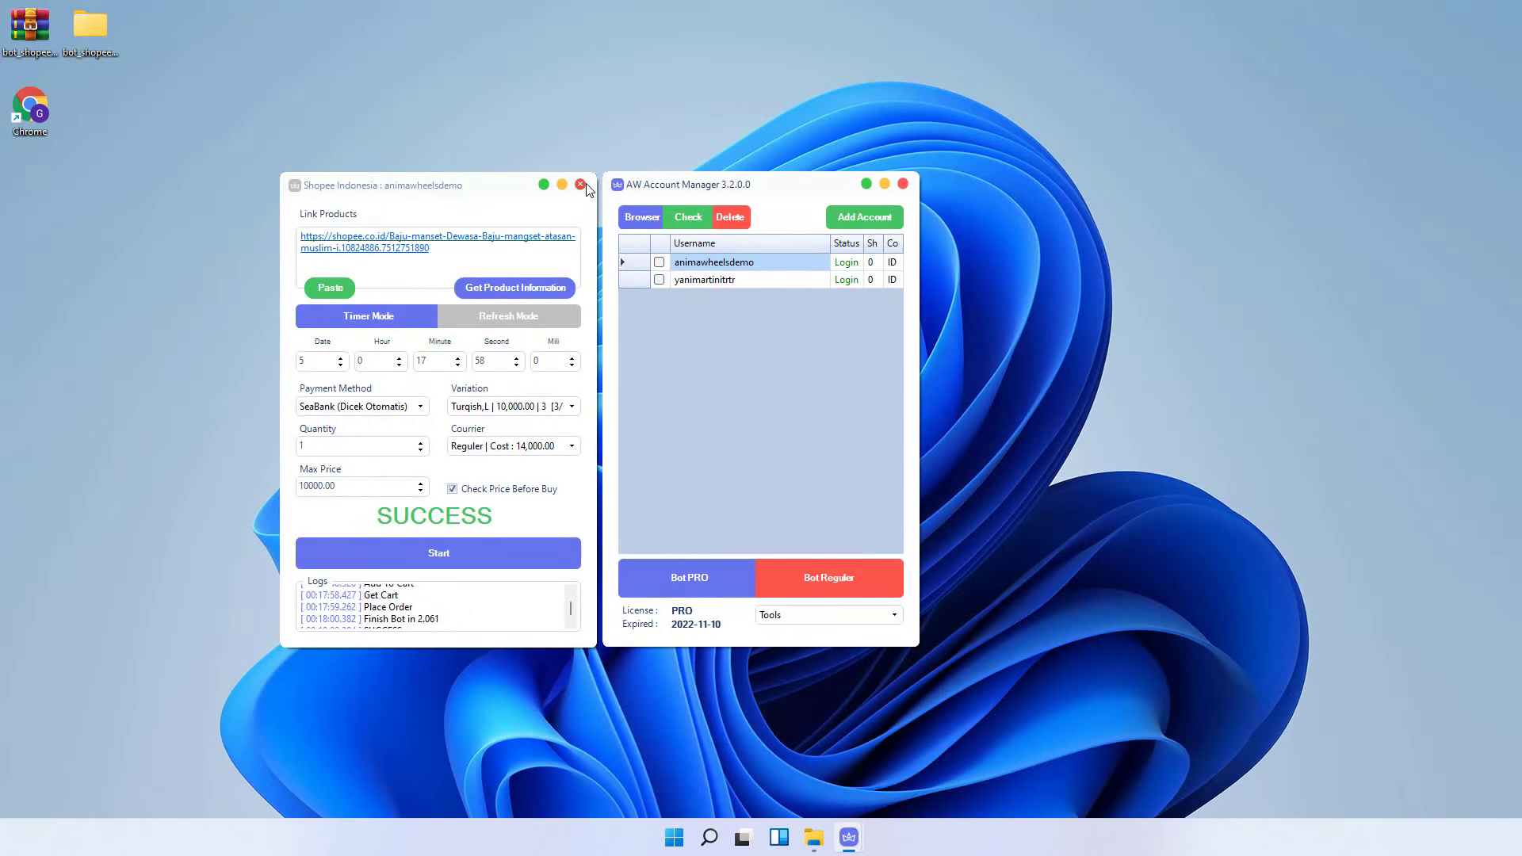
# - Open the Bot PRO Console Launcher and load the pasted Baju manset product link
pyautogui.click(580, 183)
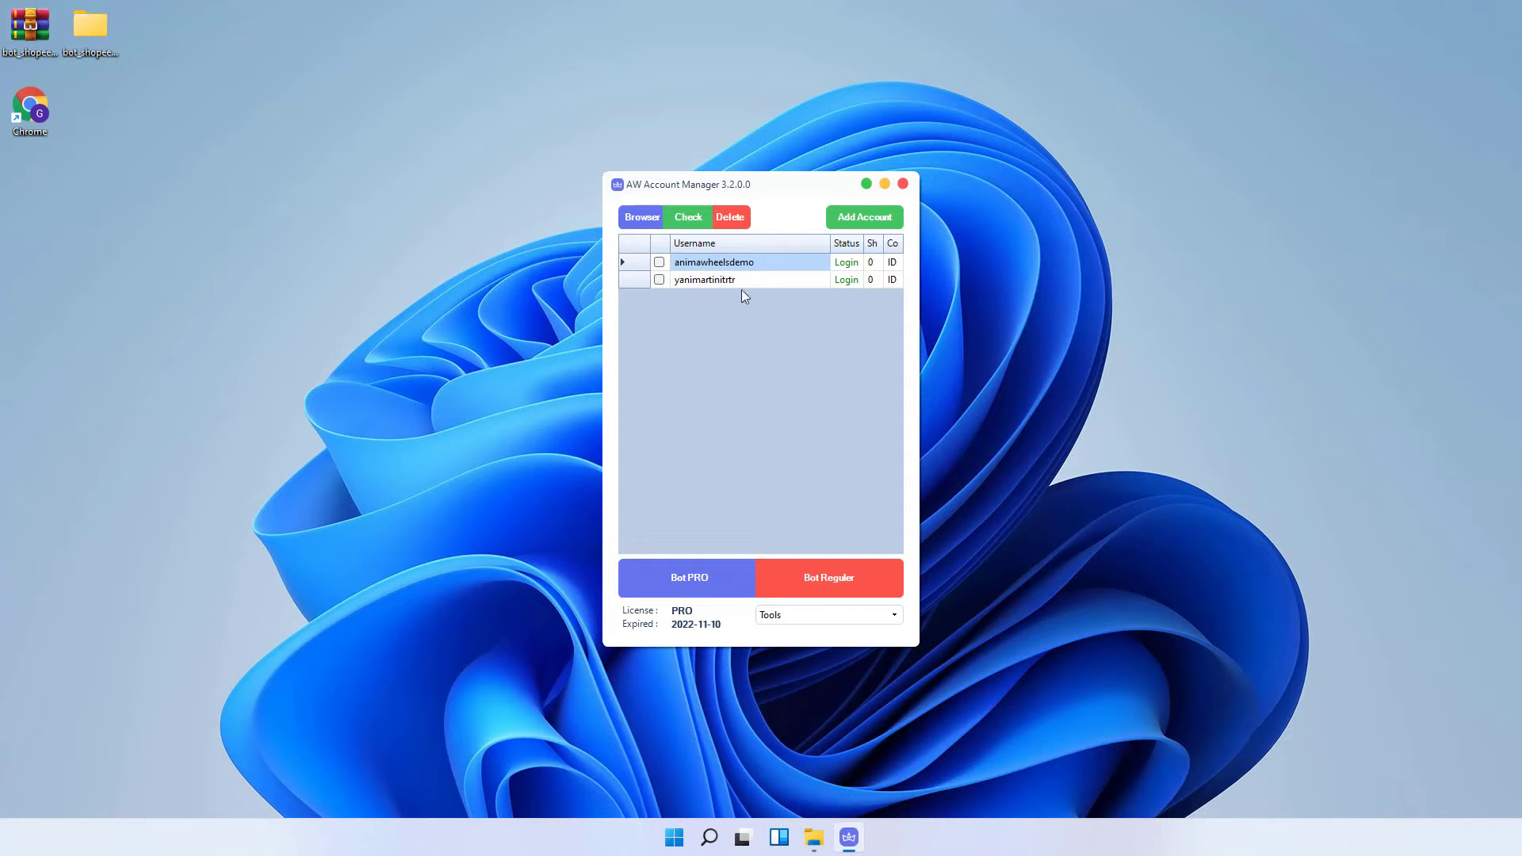
pyautogui.click(702, 583)
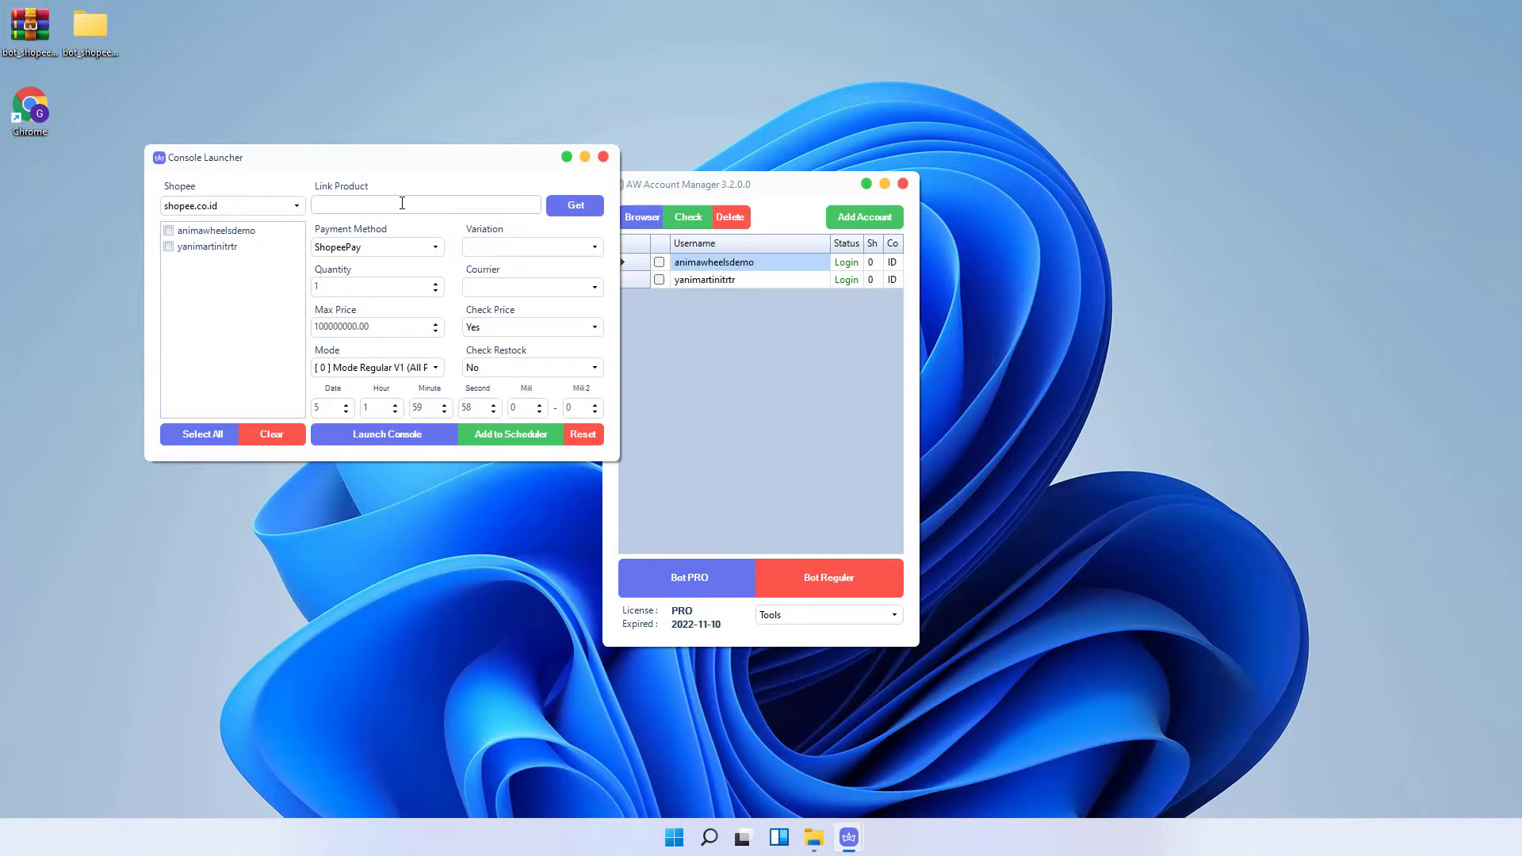
pyautogui.click(435, 367)
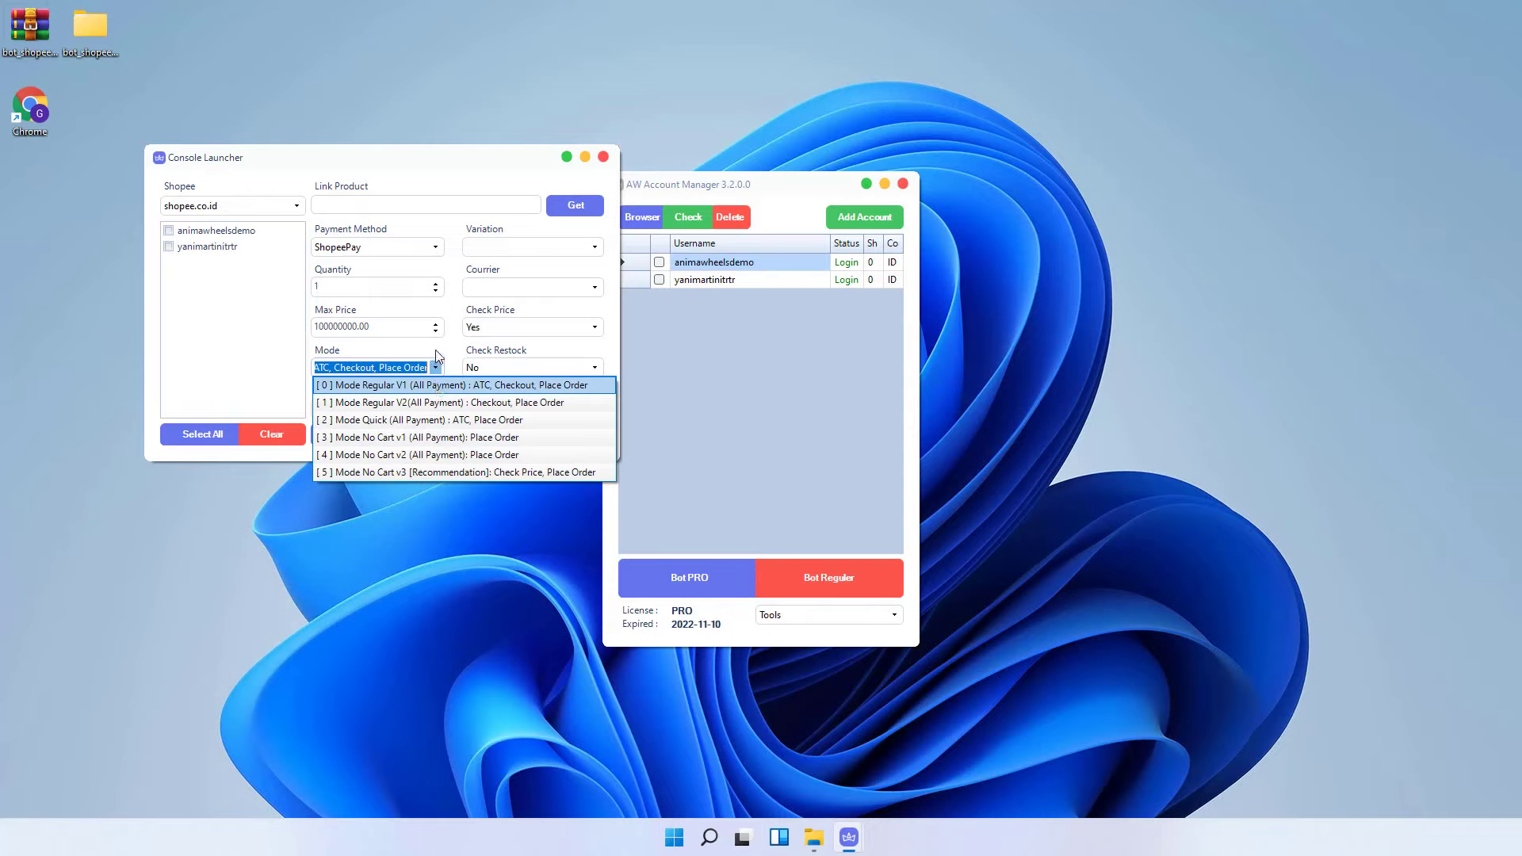
pyautogui.click(408, 205)
pyautogui.click(397, 203)
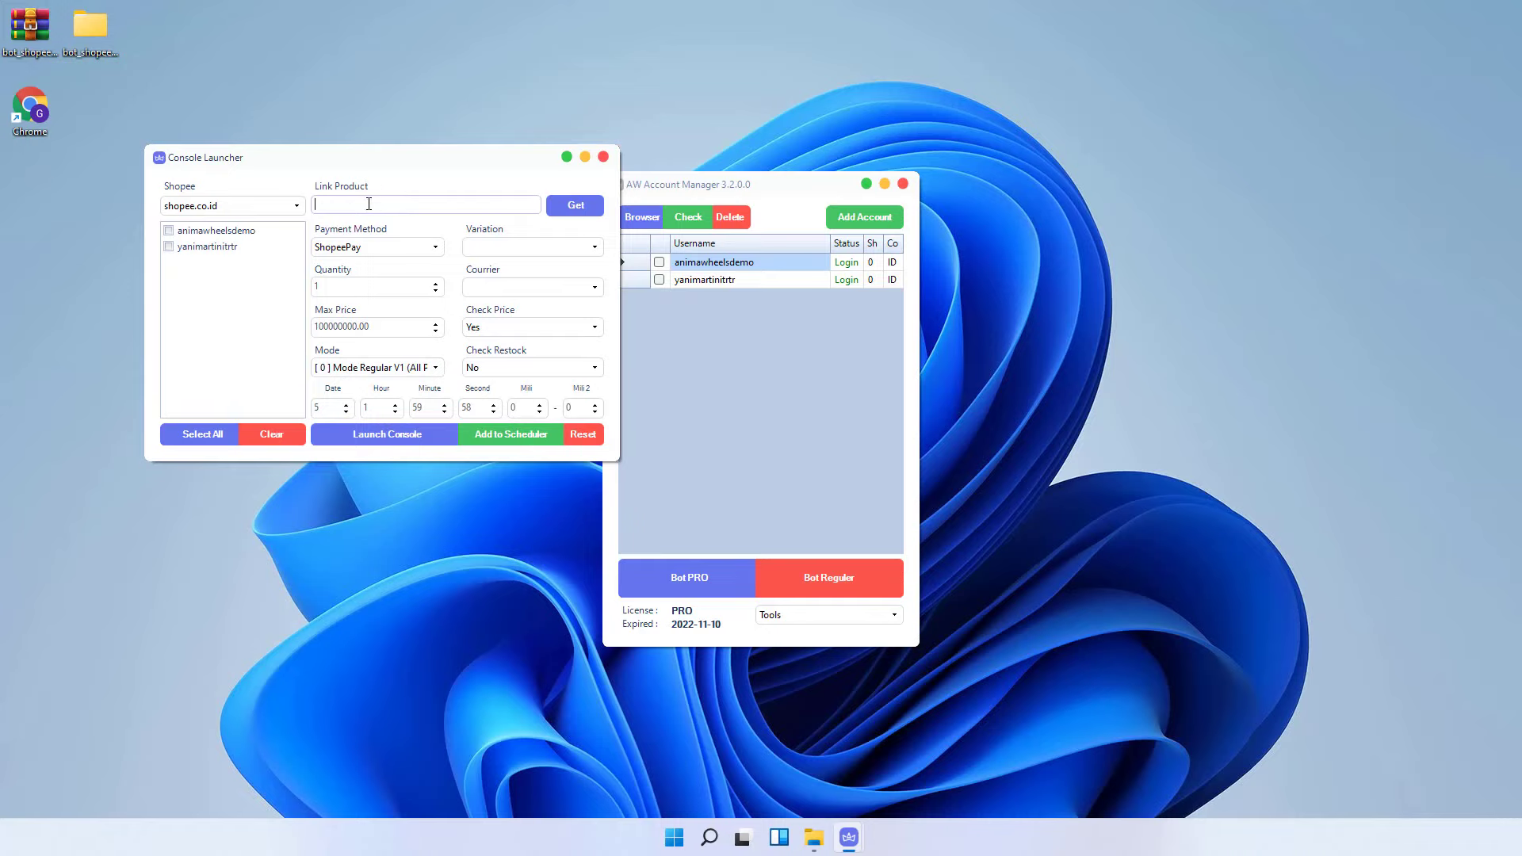
pyautogui.rightClick(369, 204)
pyautogui.click(401, 273)
pyautogui.click(594, 211)
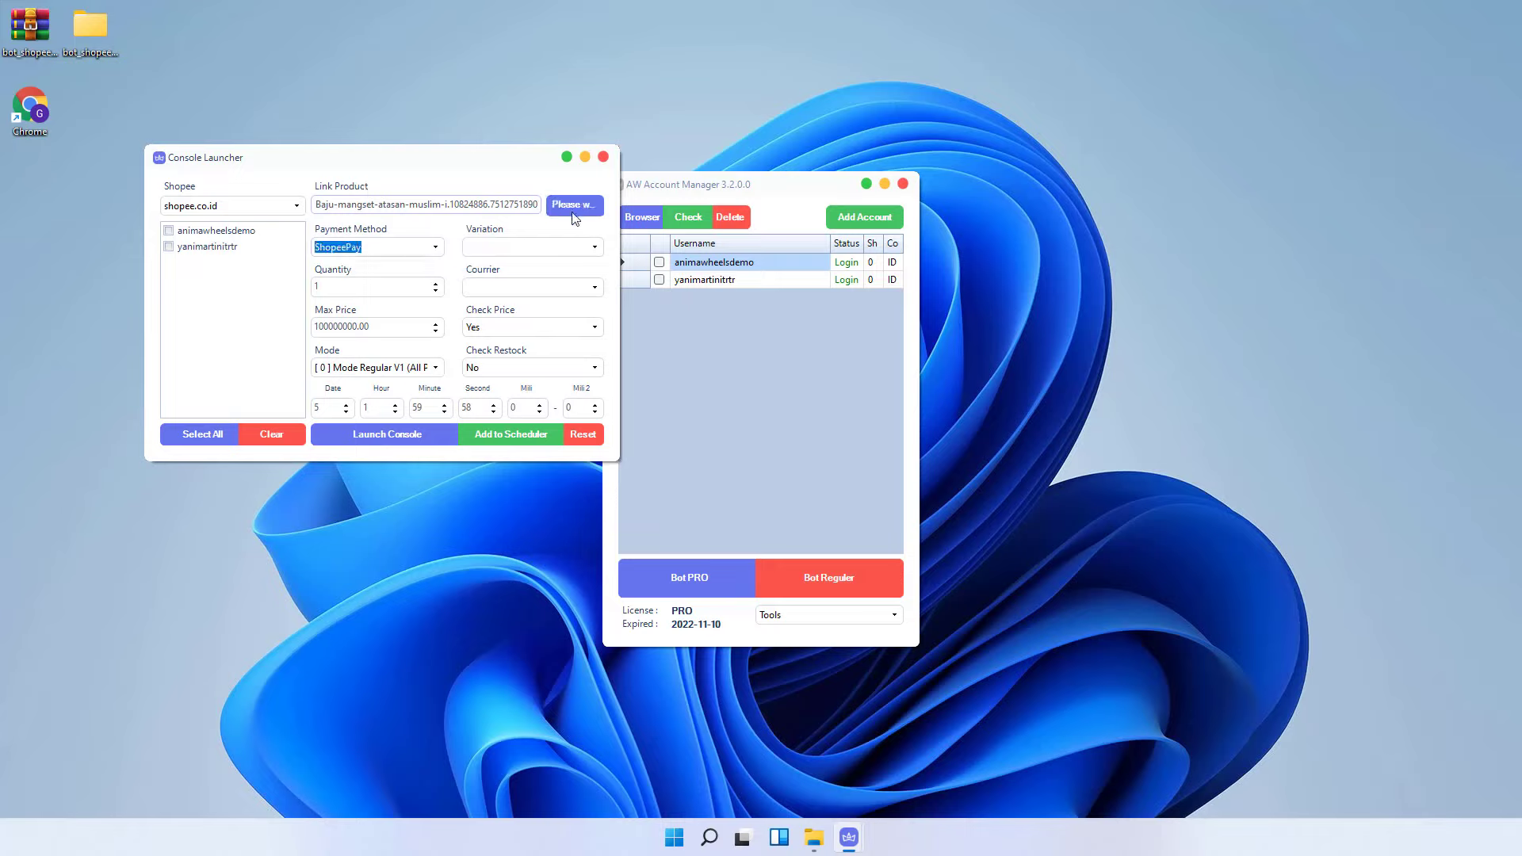
# - Choose SeaBank payment and the Turqish,L variation, and cut the max price to 10000
pyautogui.click(436, 249)
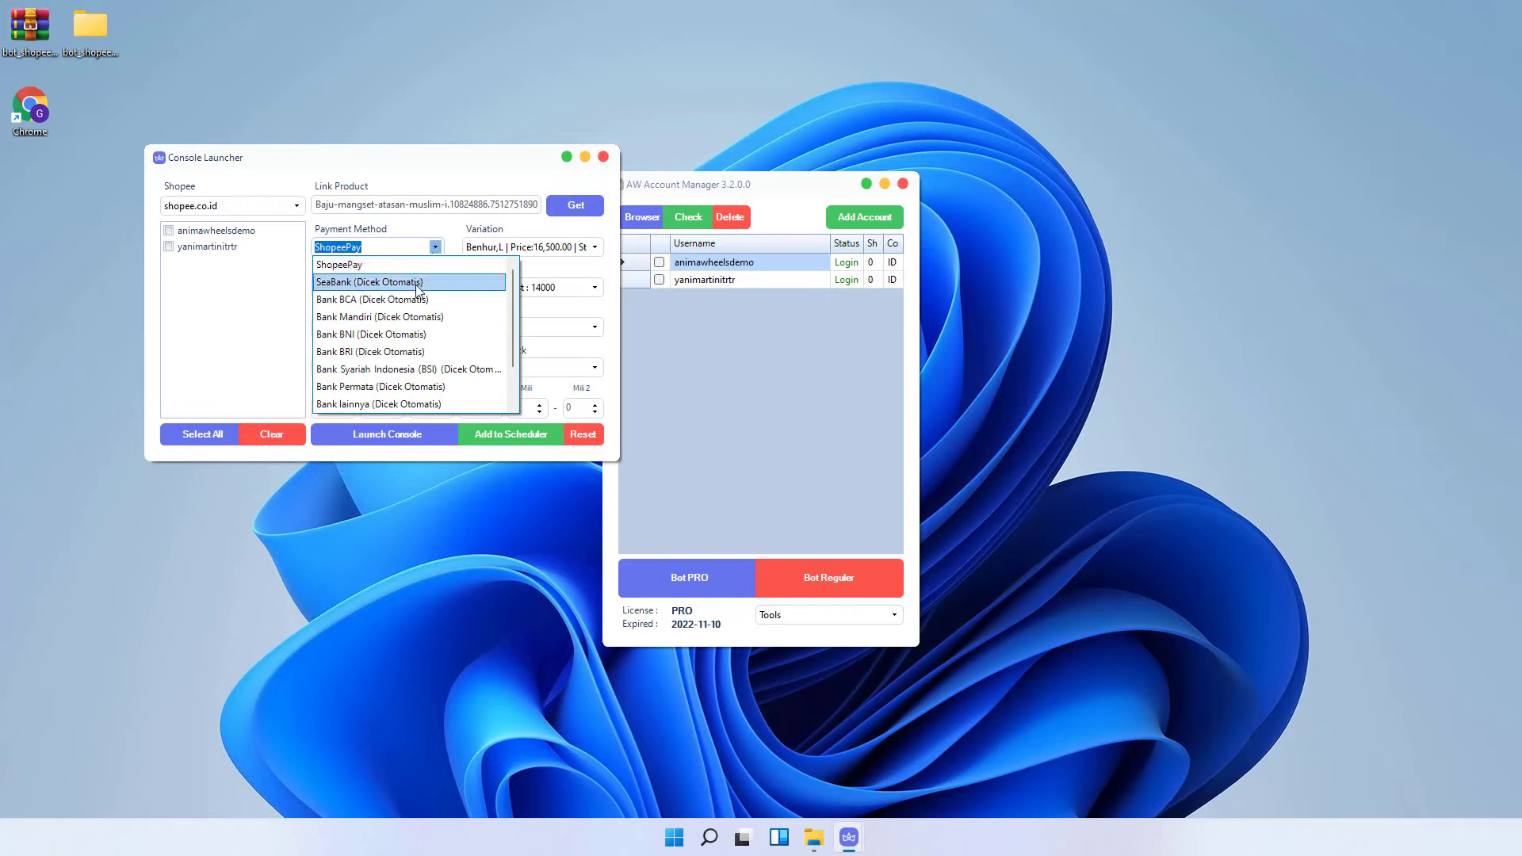
pyautogui.click(418, 282)
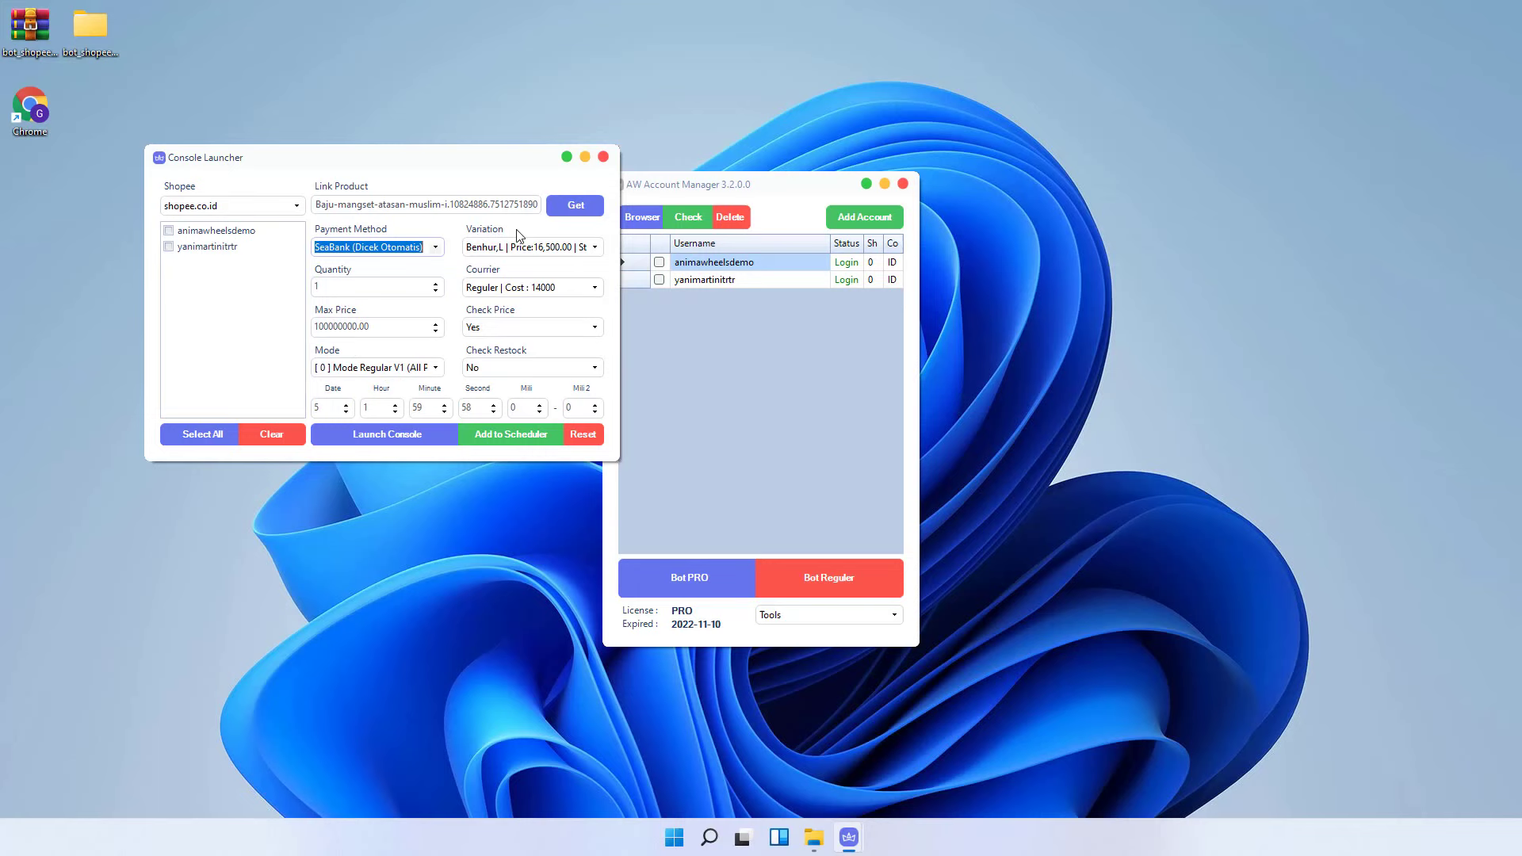
pyautogui.click(595, 248)
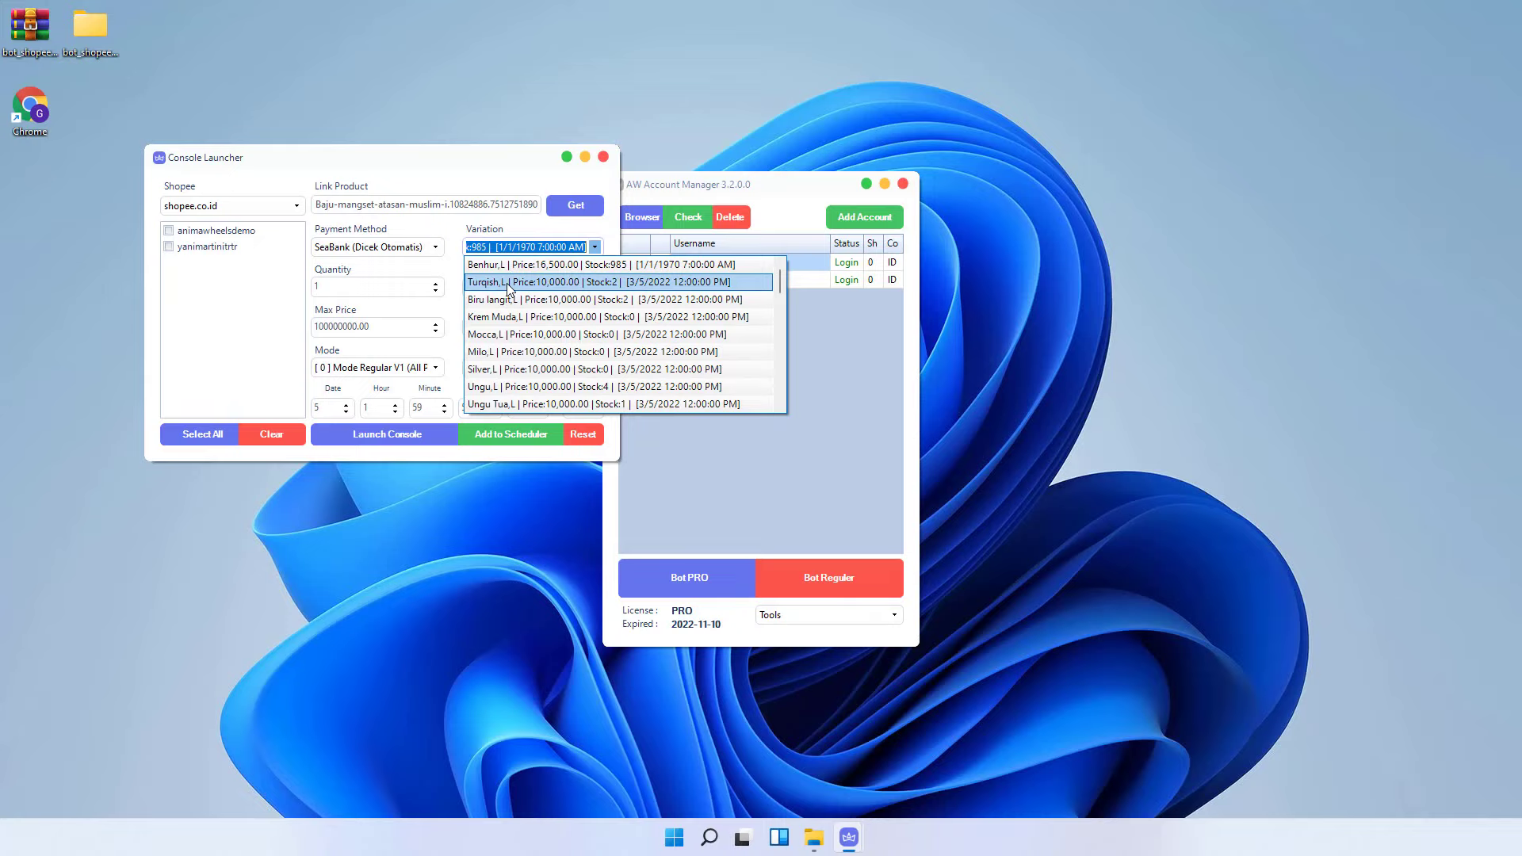
pyautogui.click(607, 282)
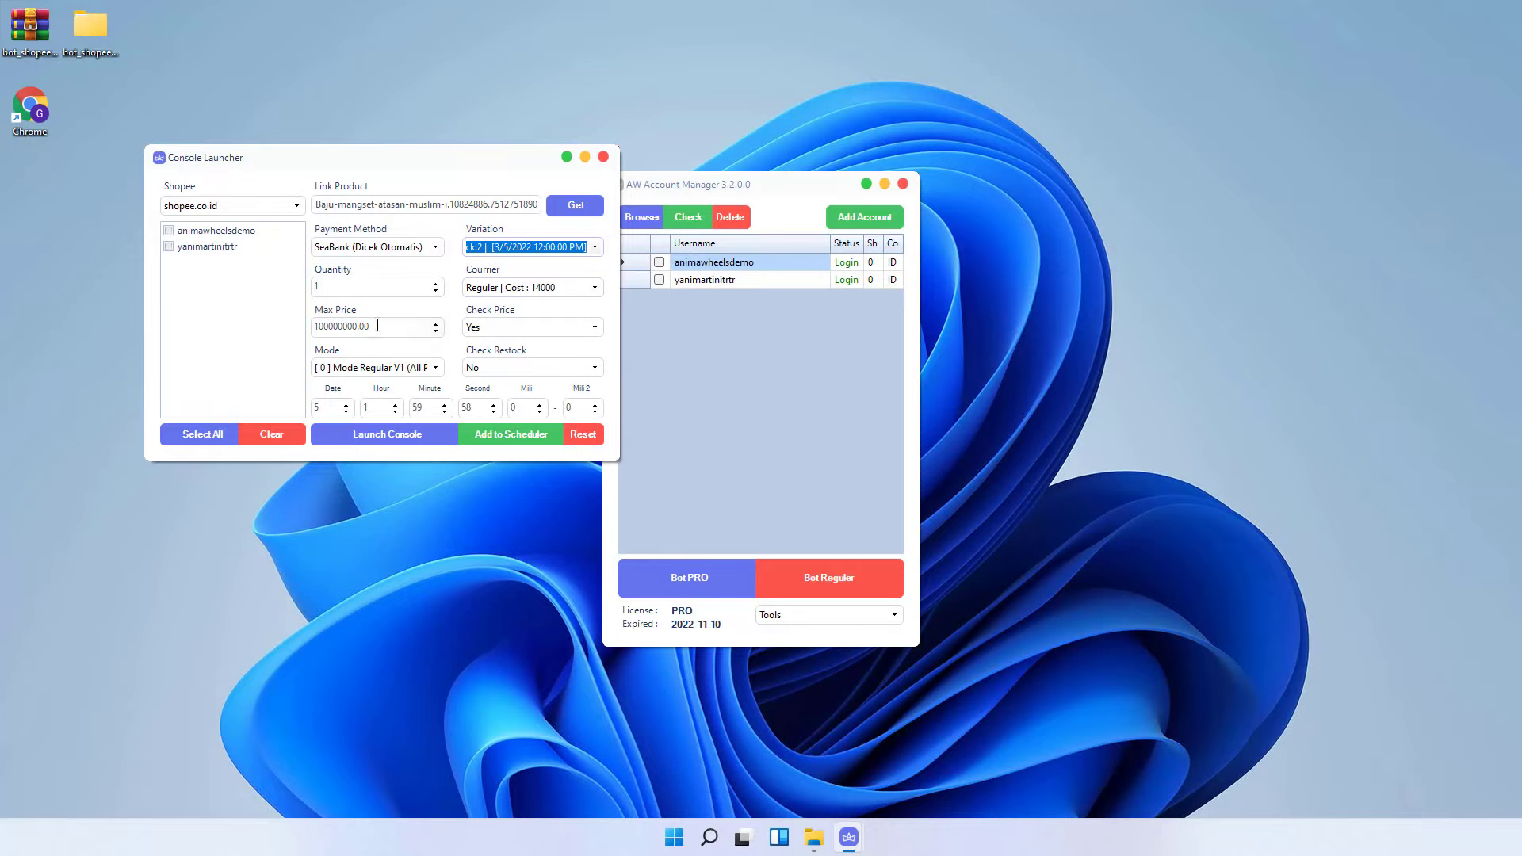
pyautogui.moveTo(373, 326); pyautogui.dragTo(340, 324)
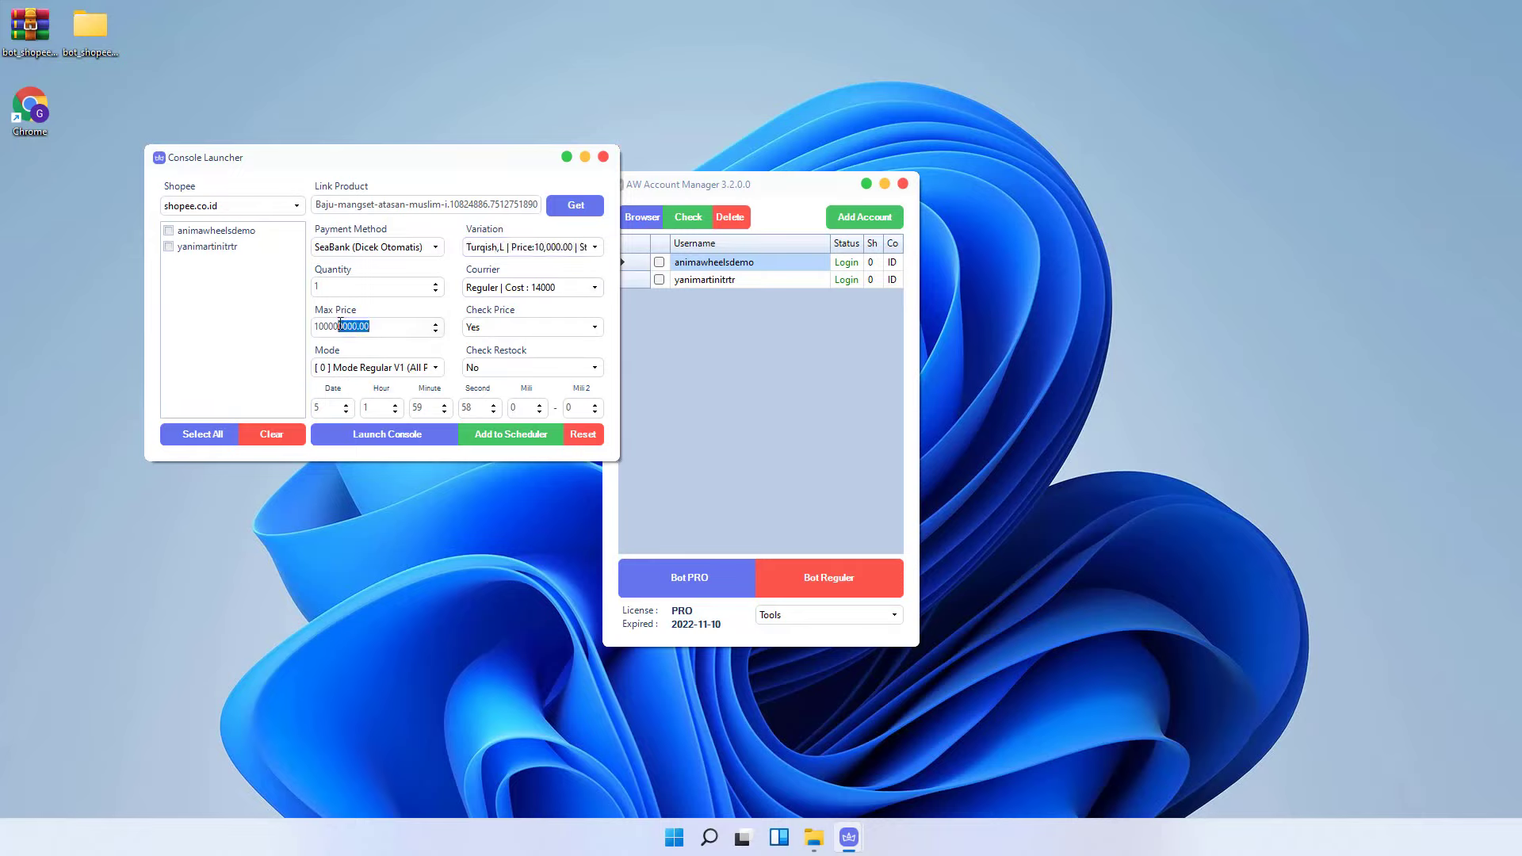
pyautogui.press('BackSpace')
# - Set mode No Cart v1 and target time 0:21, and tick the second account
pyautogui.click(435, 367)
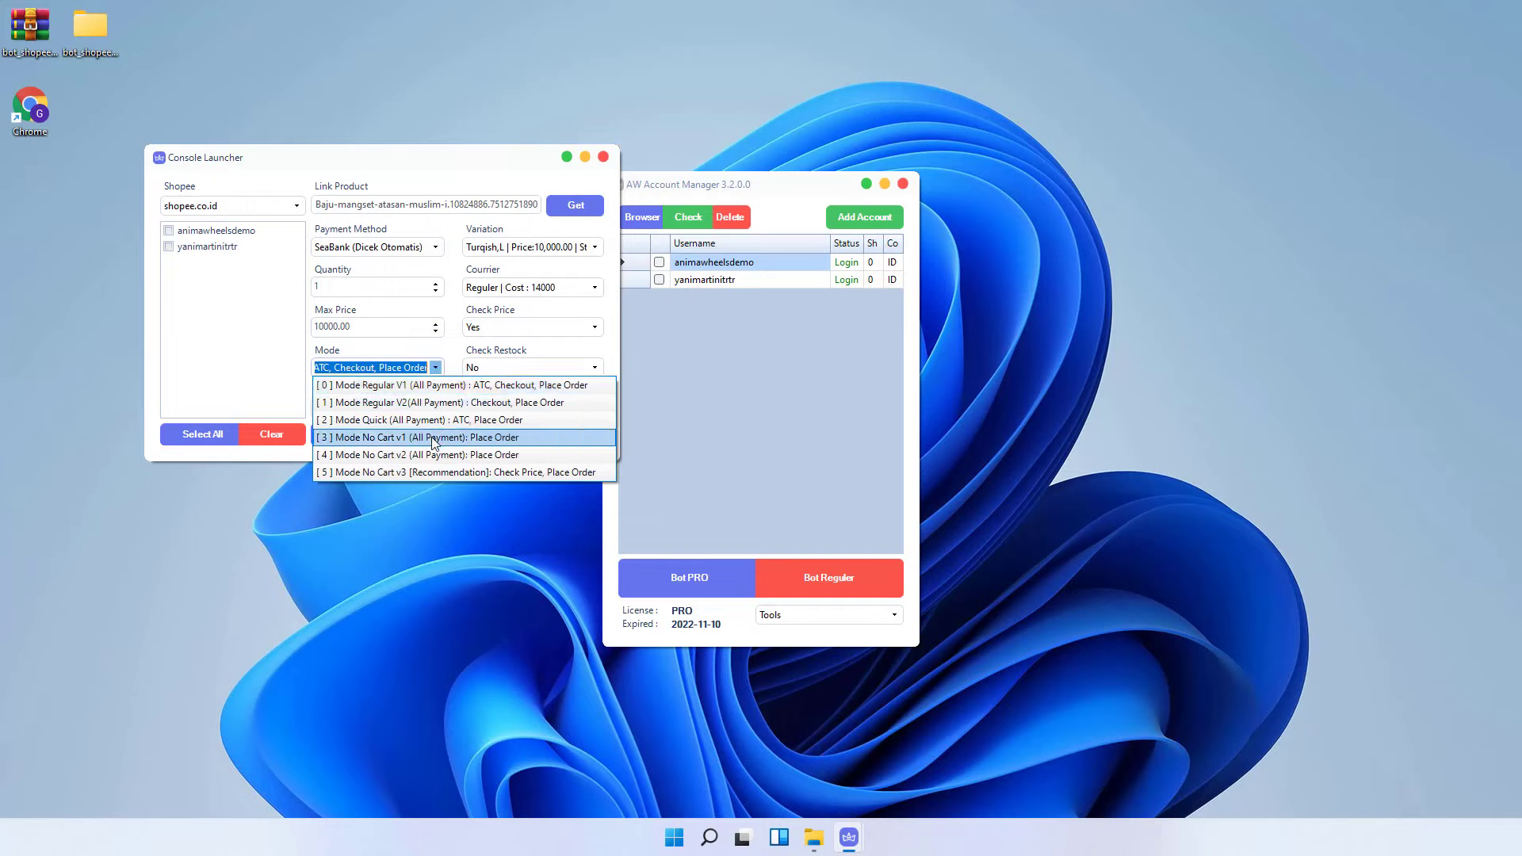
pyautogui.click(347, 437)
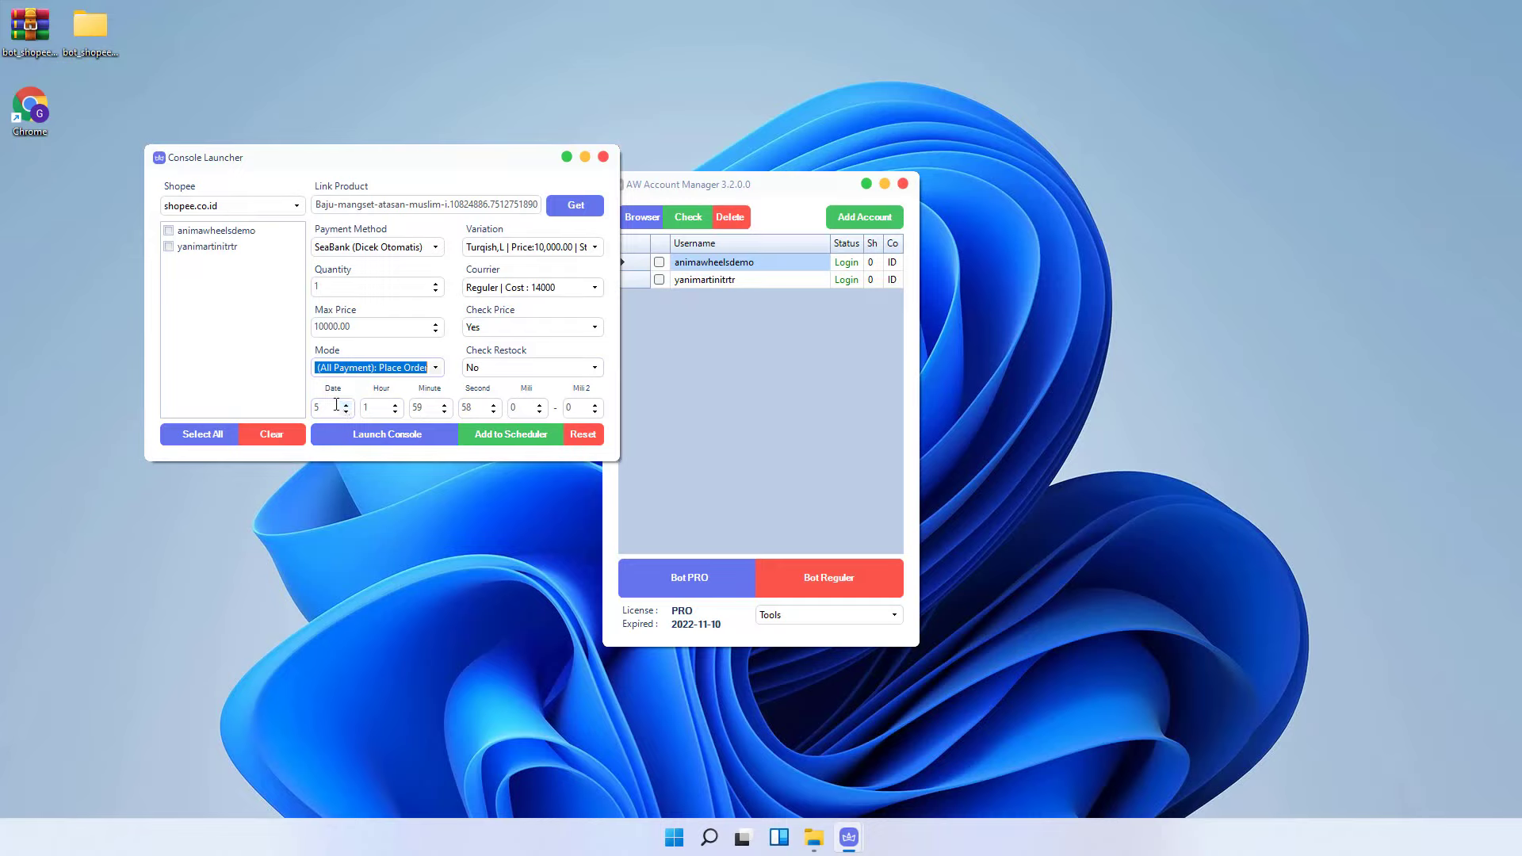
pyautogui.doubleClick(385, 410)
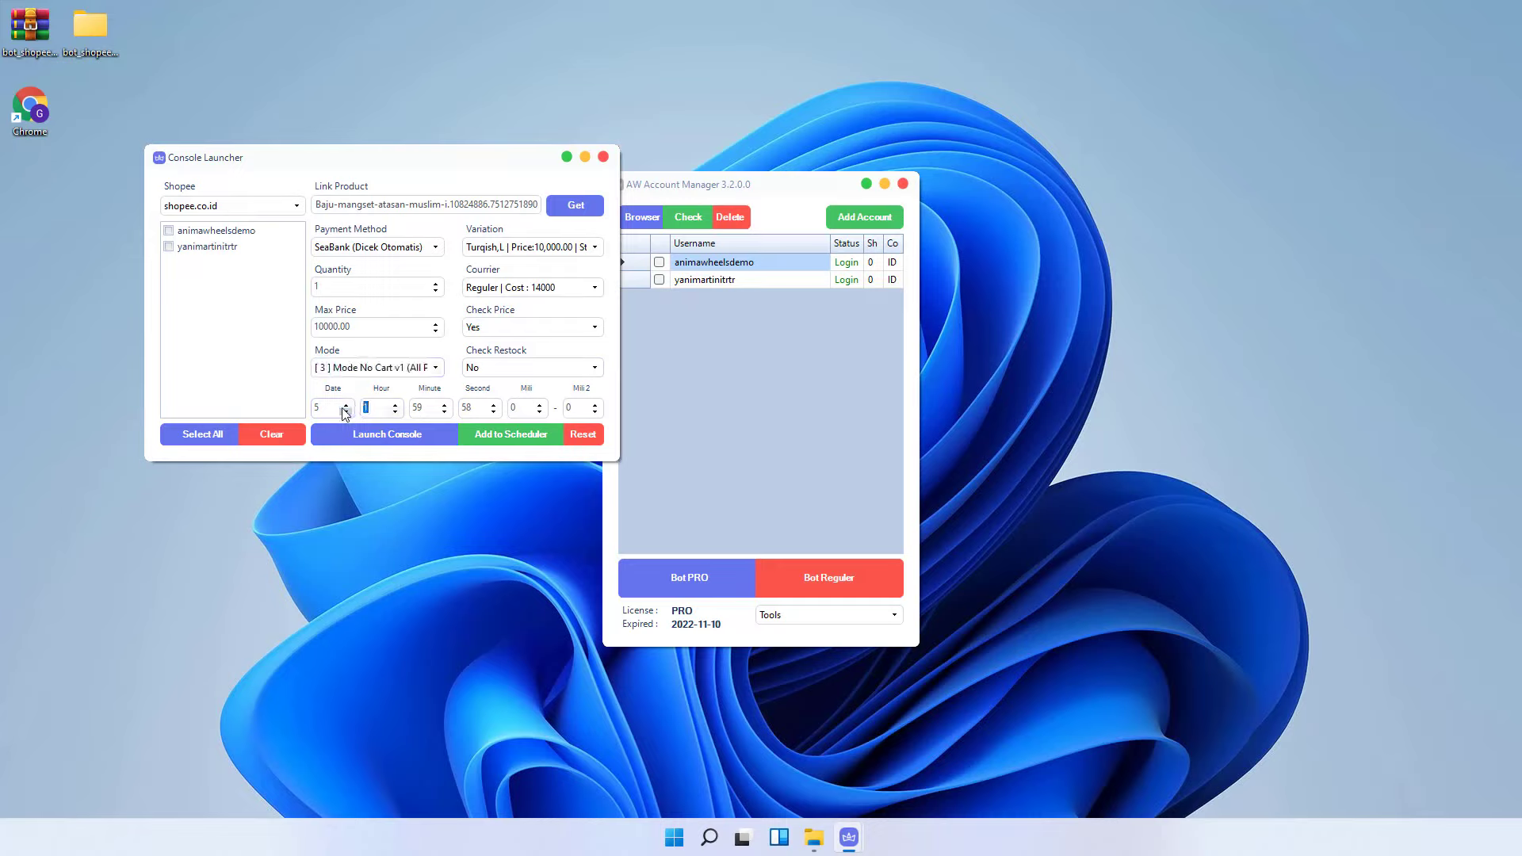
pyautogui.write('0')
pyautogui.doubleClick(428, 407)
pyautogui.write('21')
pyautogui.doubleClick(462, 410)
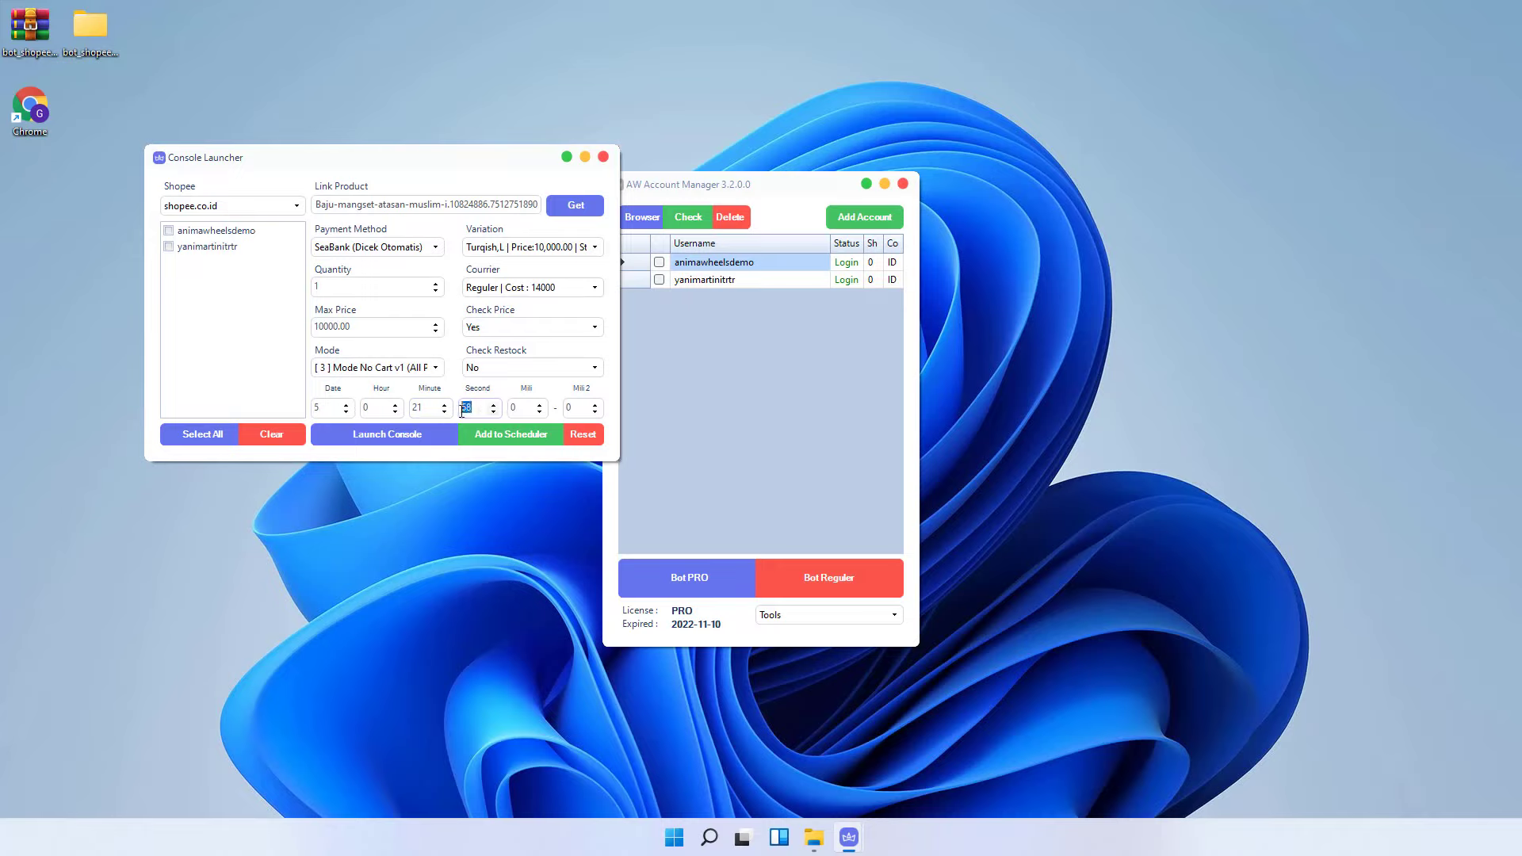
pyautogui.click(245, 252)
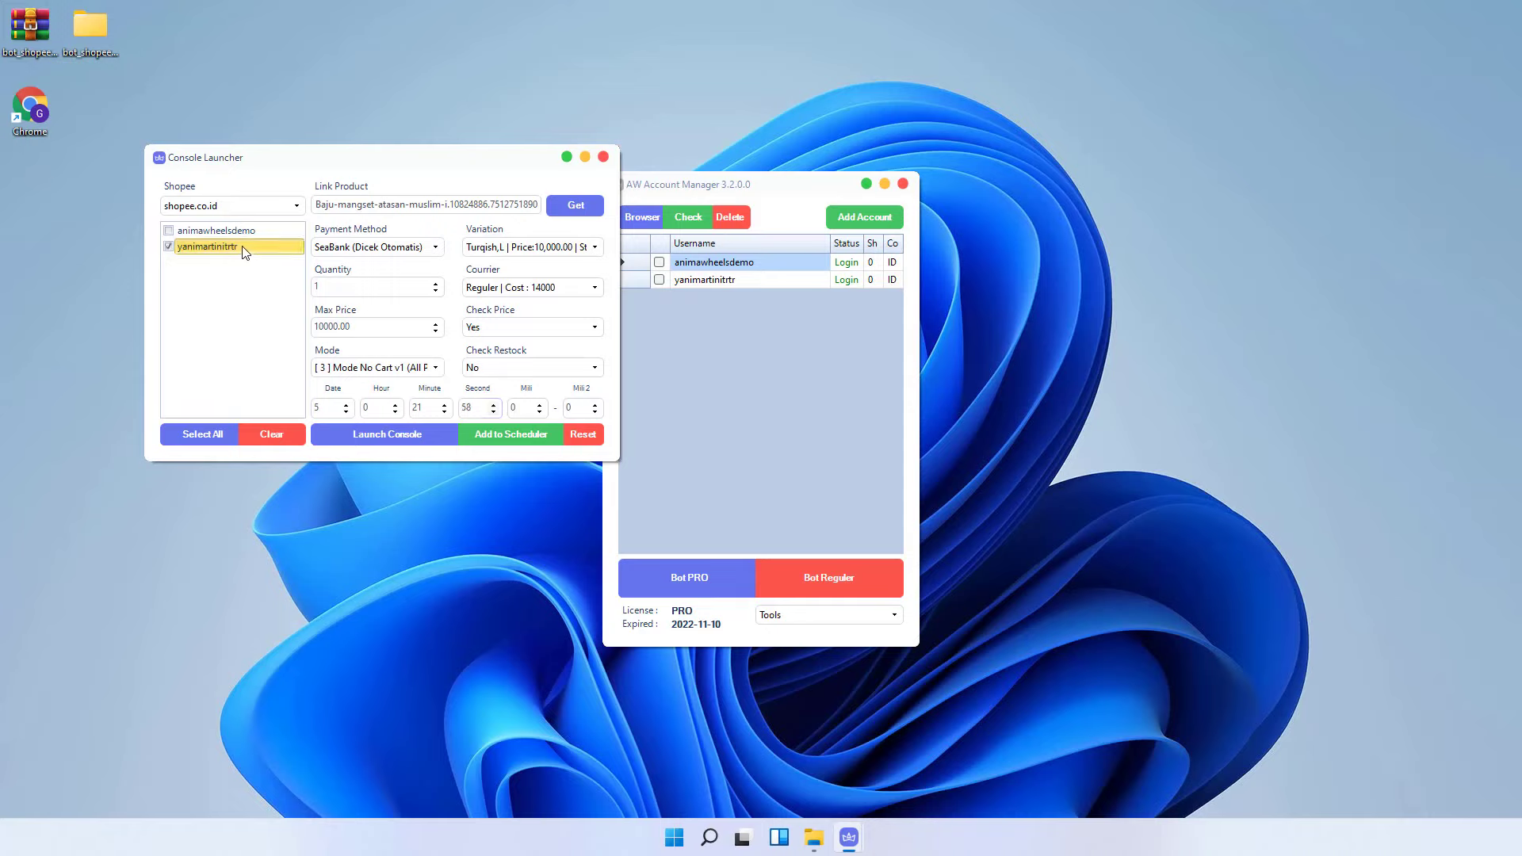
# - Launch the console for the second account and move it aside while the order runs
pyautogui.click(401, 433)
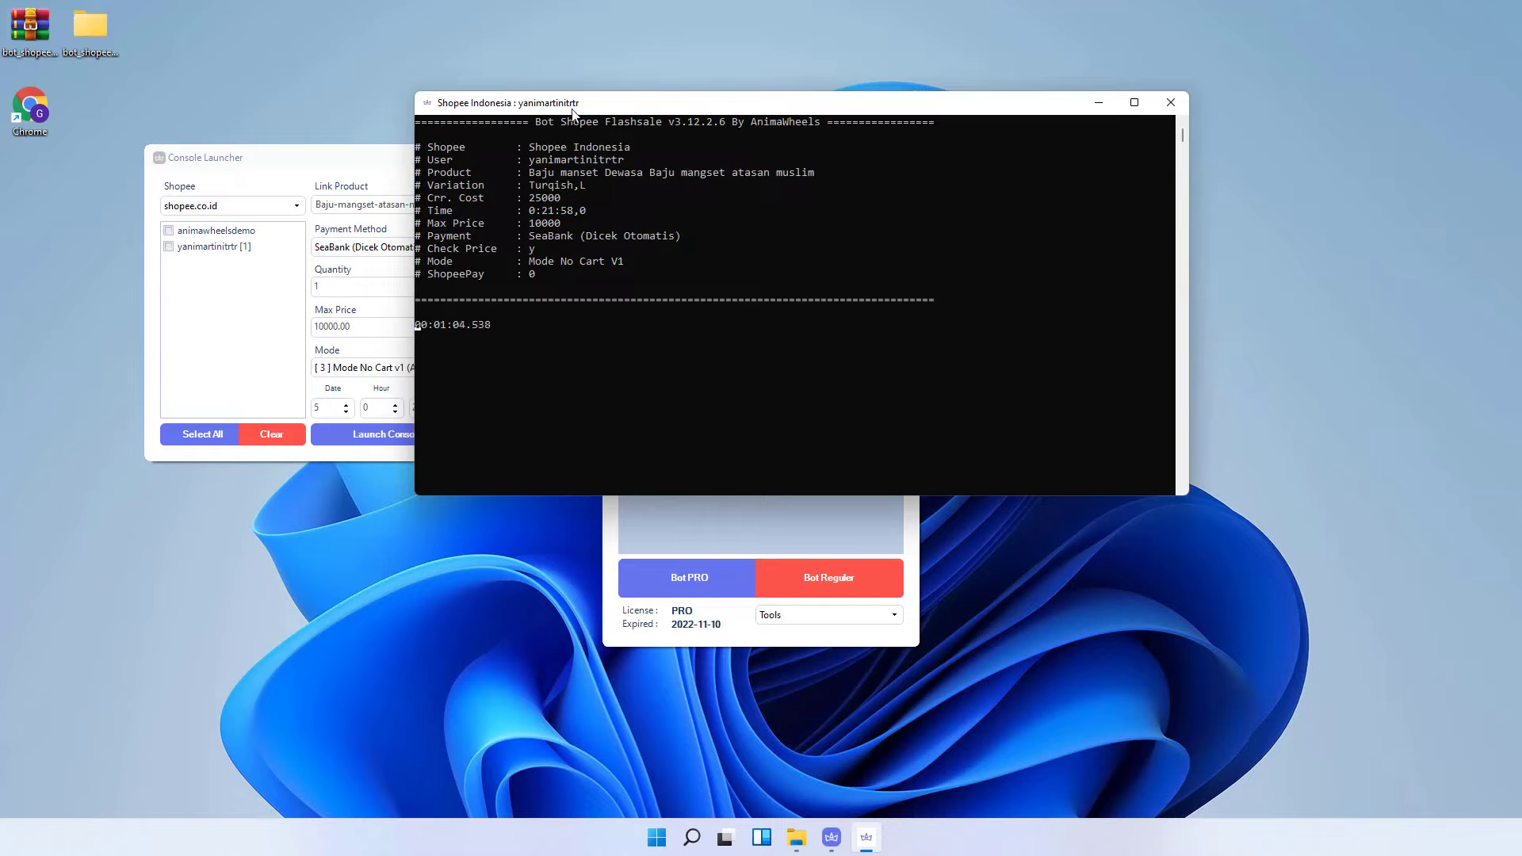
pyautogui.moveTo(576, 108); pyautogui.dragTo(849, 80)
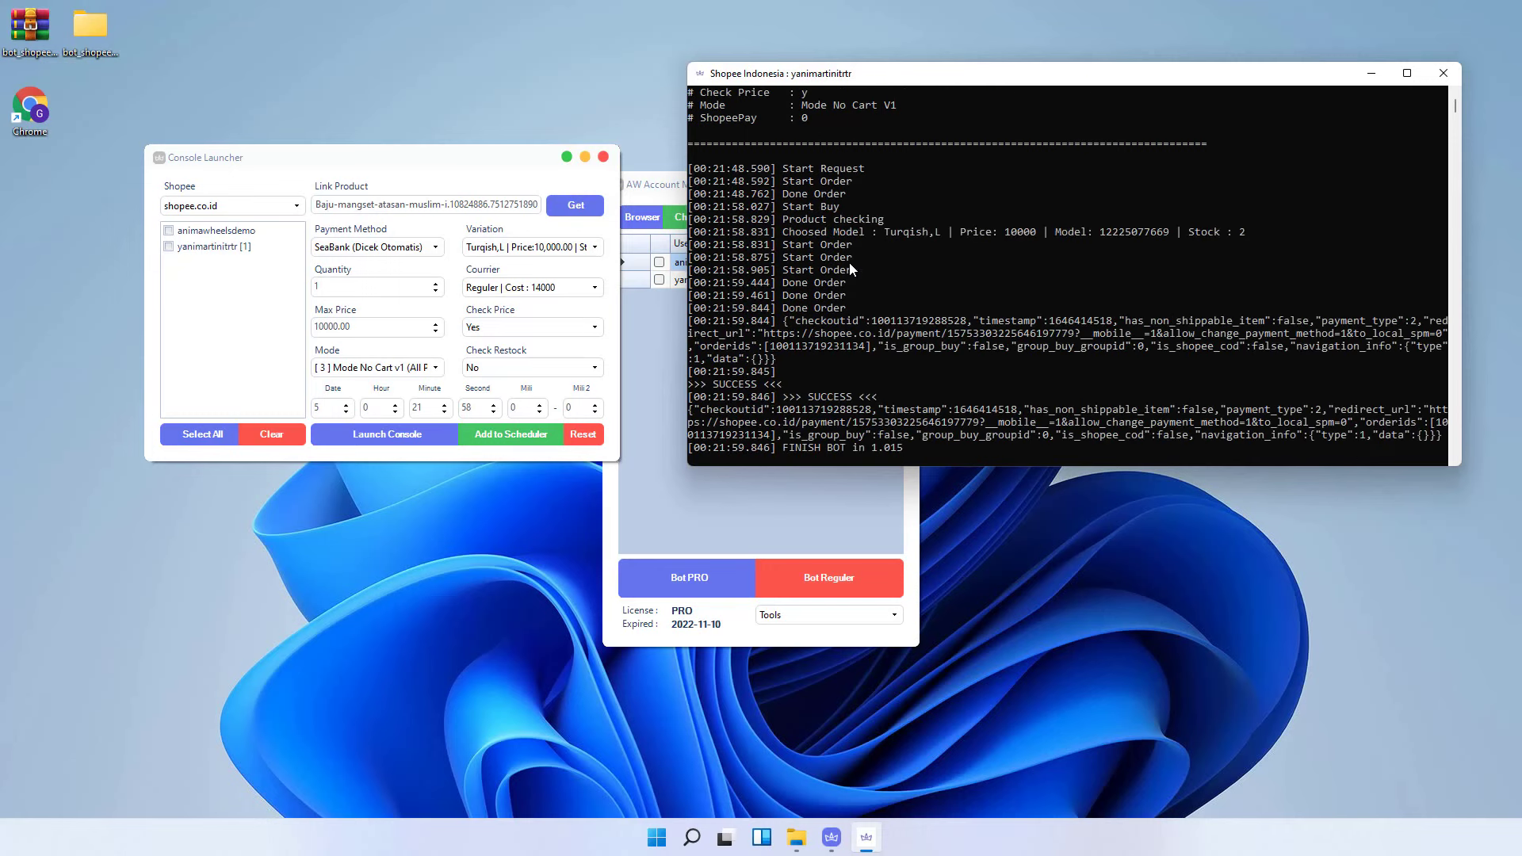
# - Check the second account's Info Account for the new UNPAID order, then close it
pyautogui.click(661, 303)
pyautogui.rightClick(688, 279)
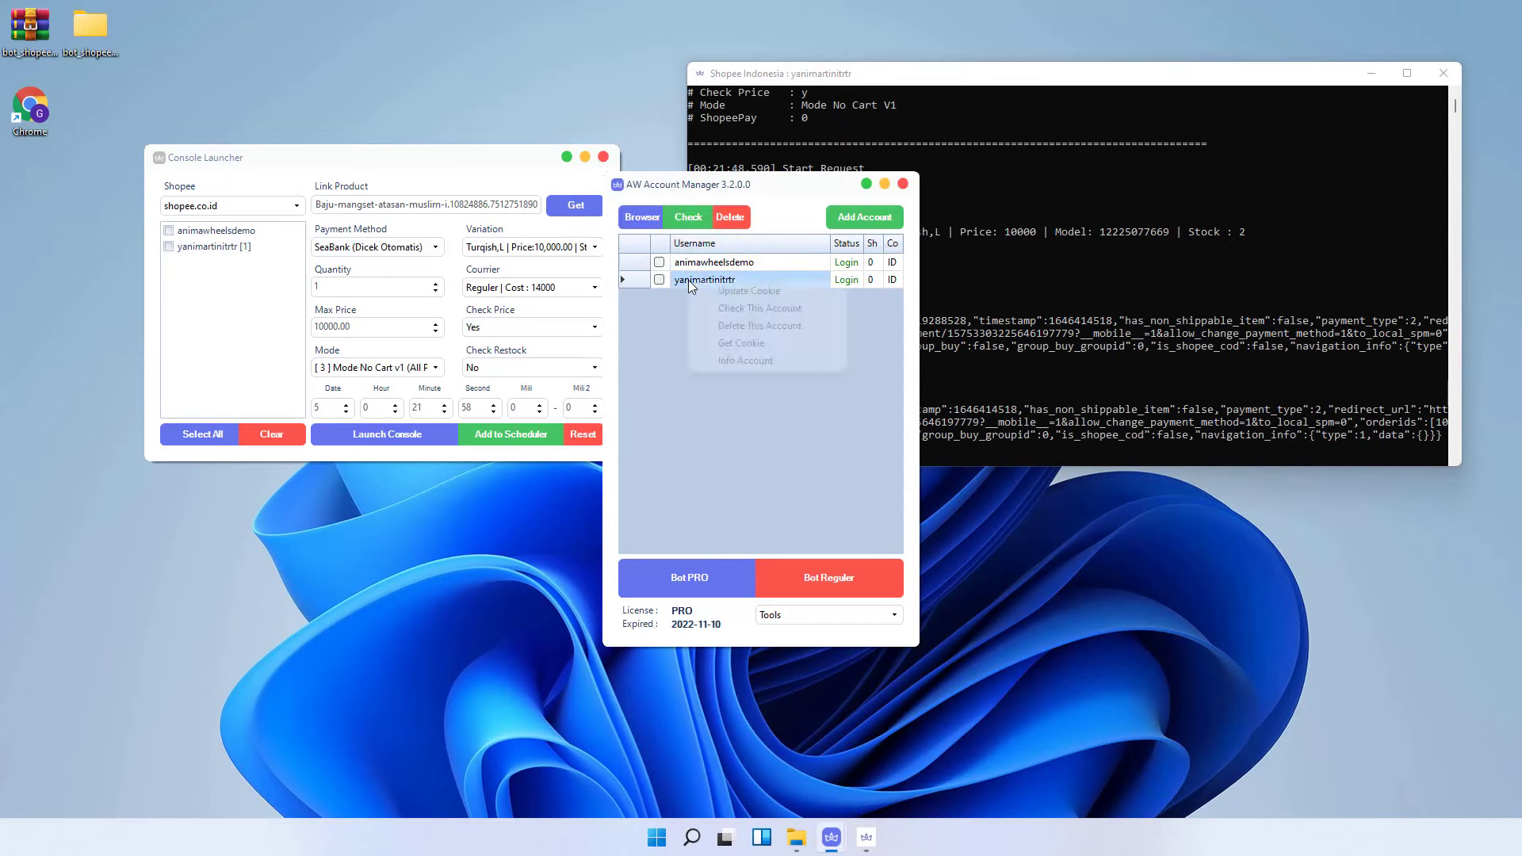
pyautogui.click(734, 361)
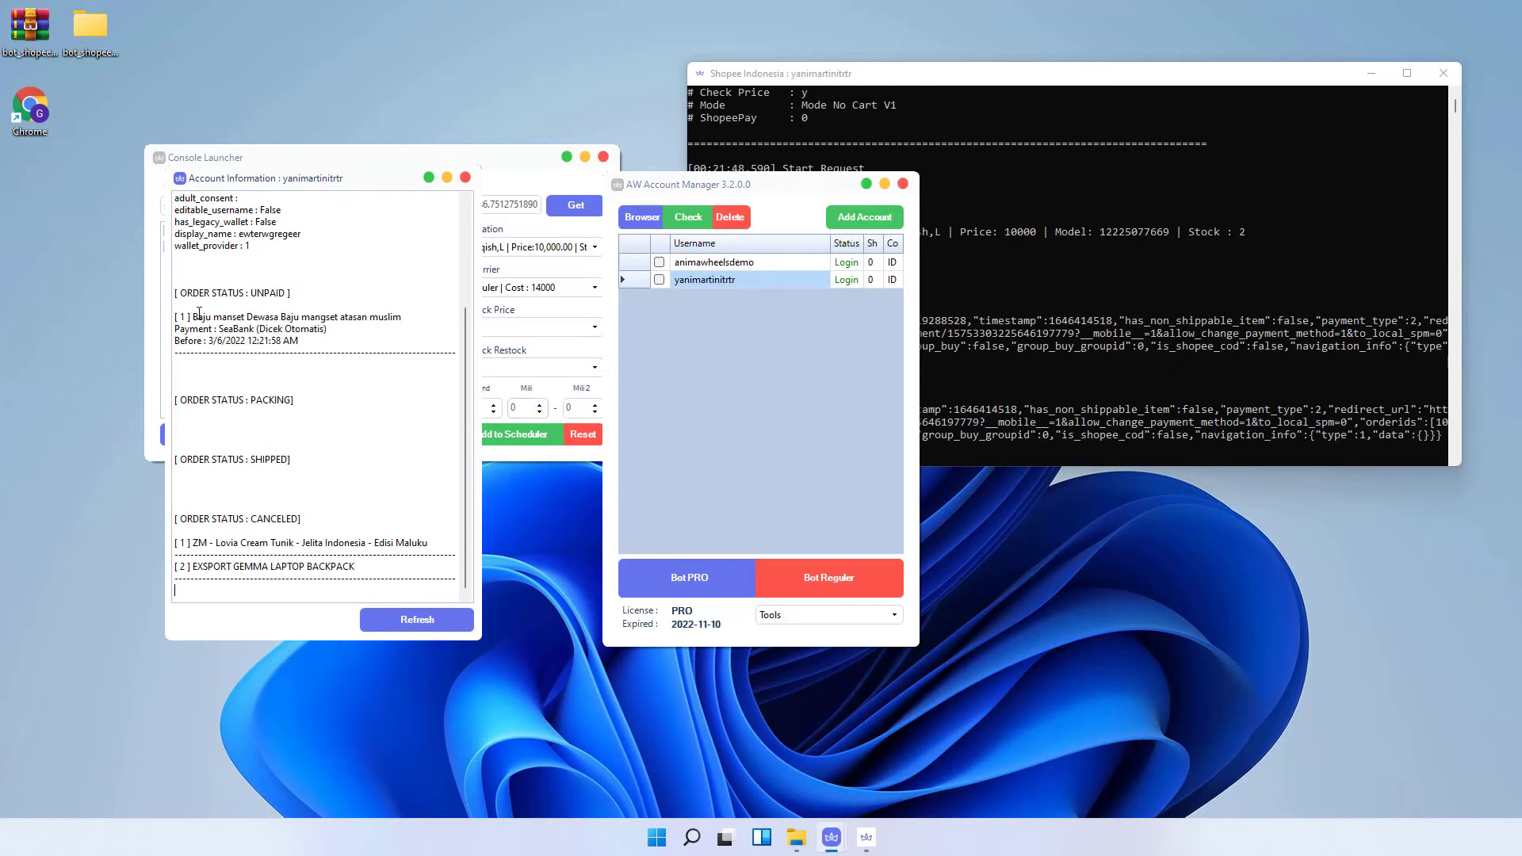
pyautogui.moveTo(198, 314); pyautogui.dragTo(324, 327)
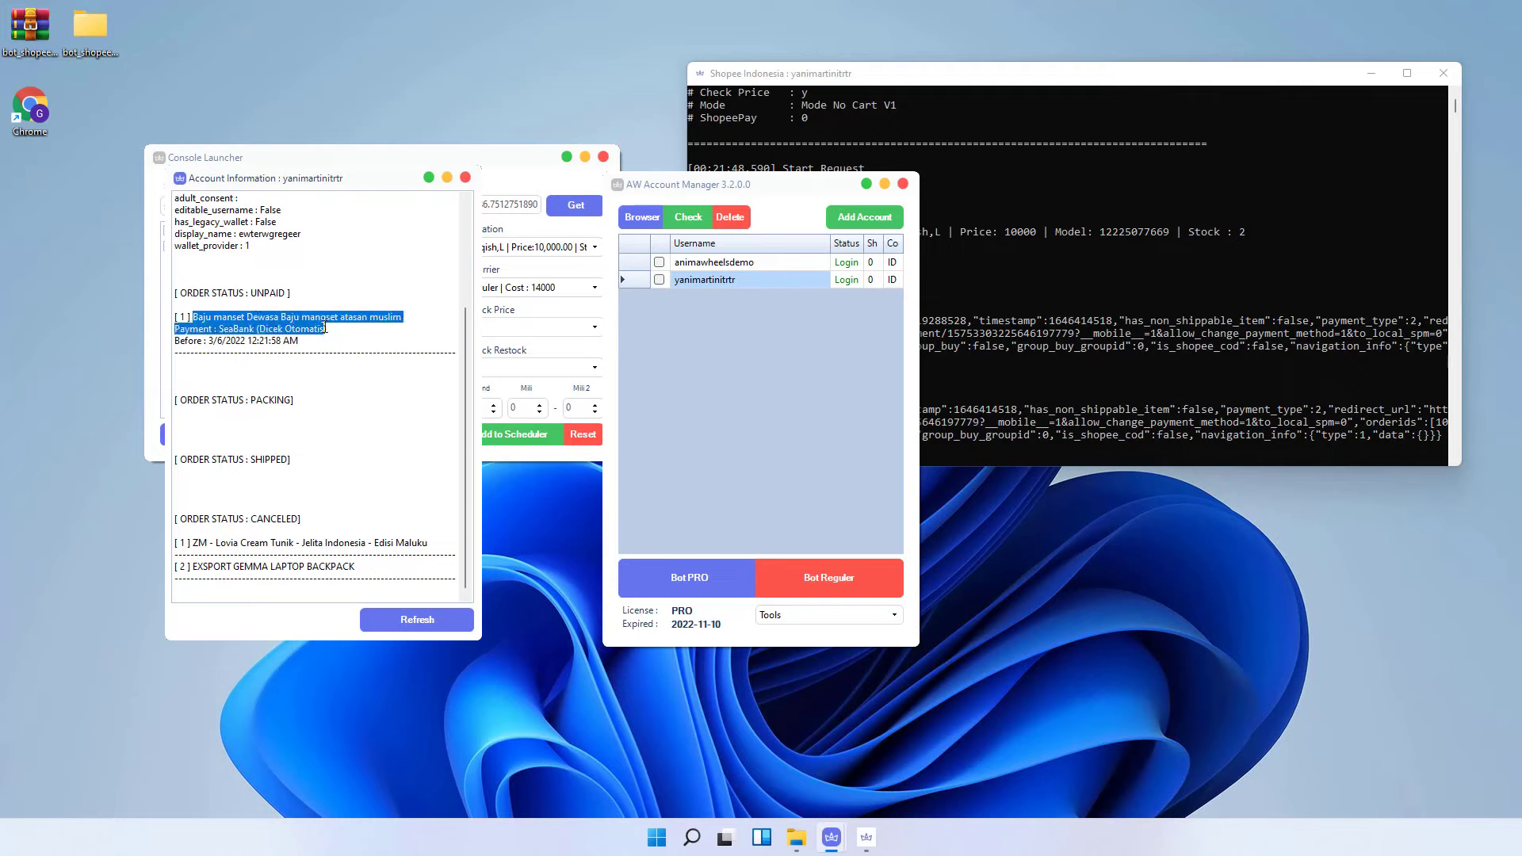
pyautogui.click(465, 177)
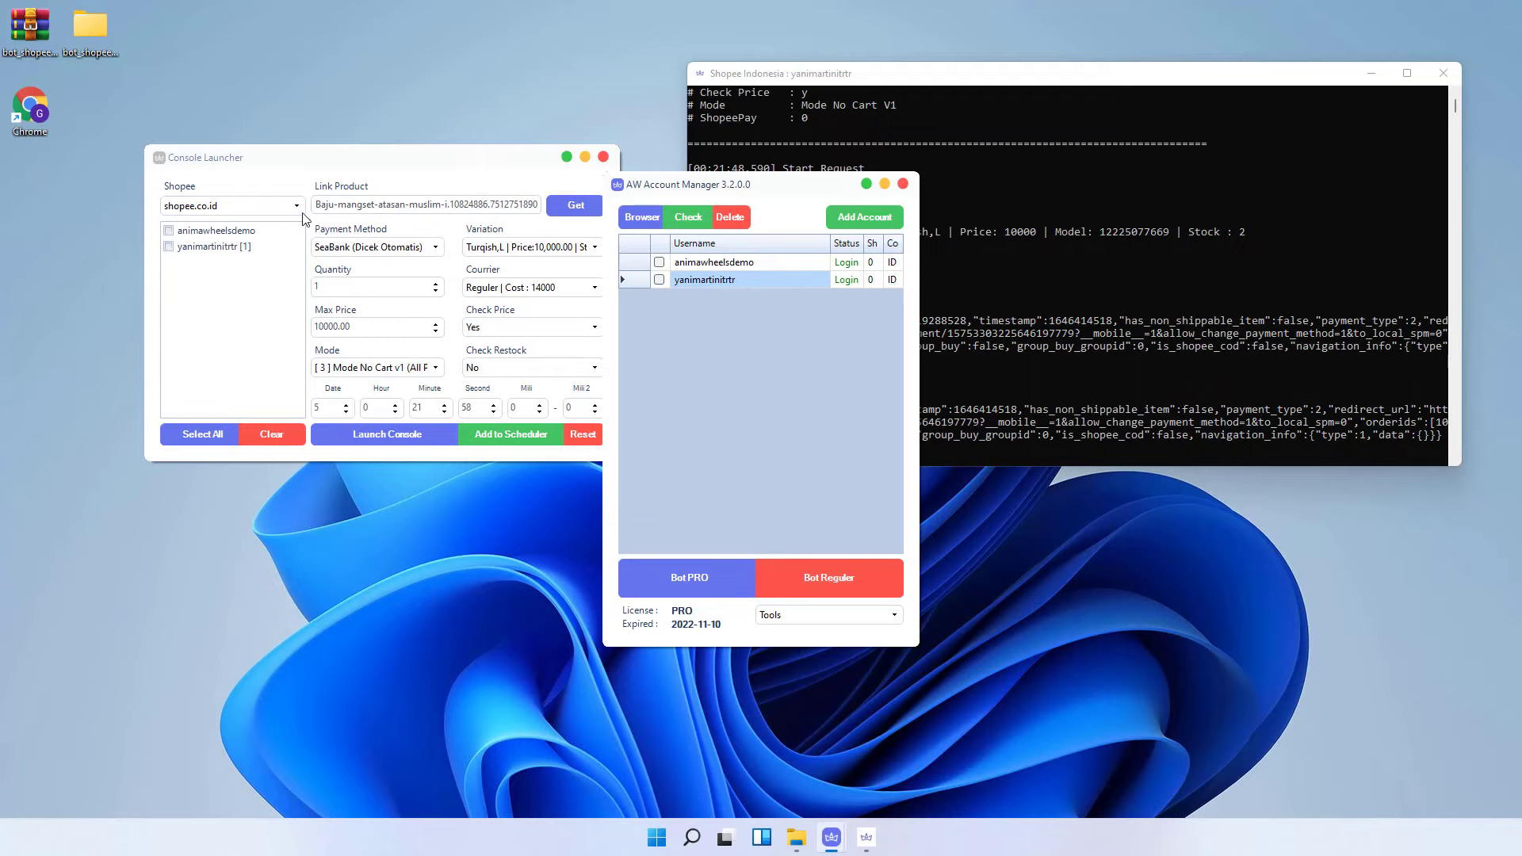
# - Close the finished bot console and select the first account
pyautogui.click(1444, 80)
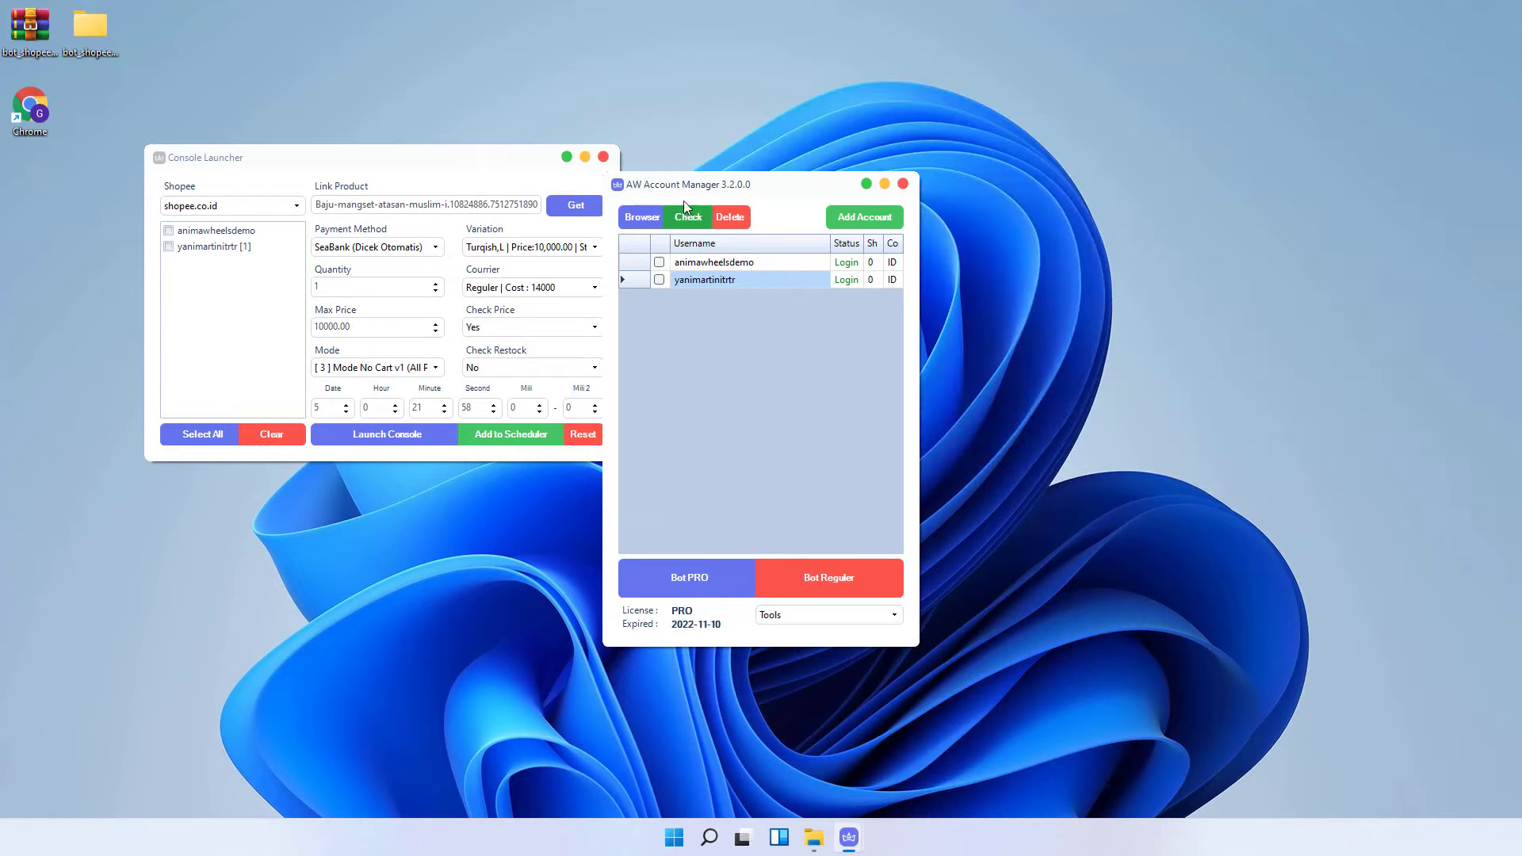
pyautogui.moveTo(692, 190); pyautogui.dragTo(718, 163)
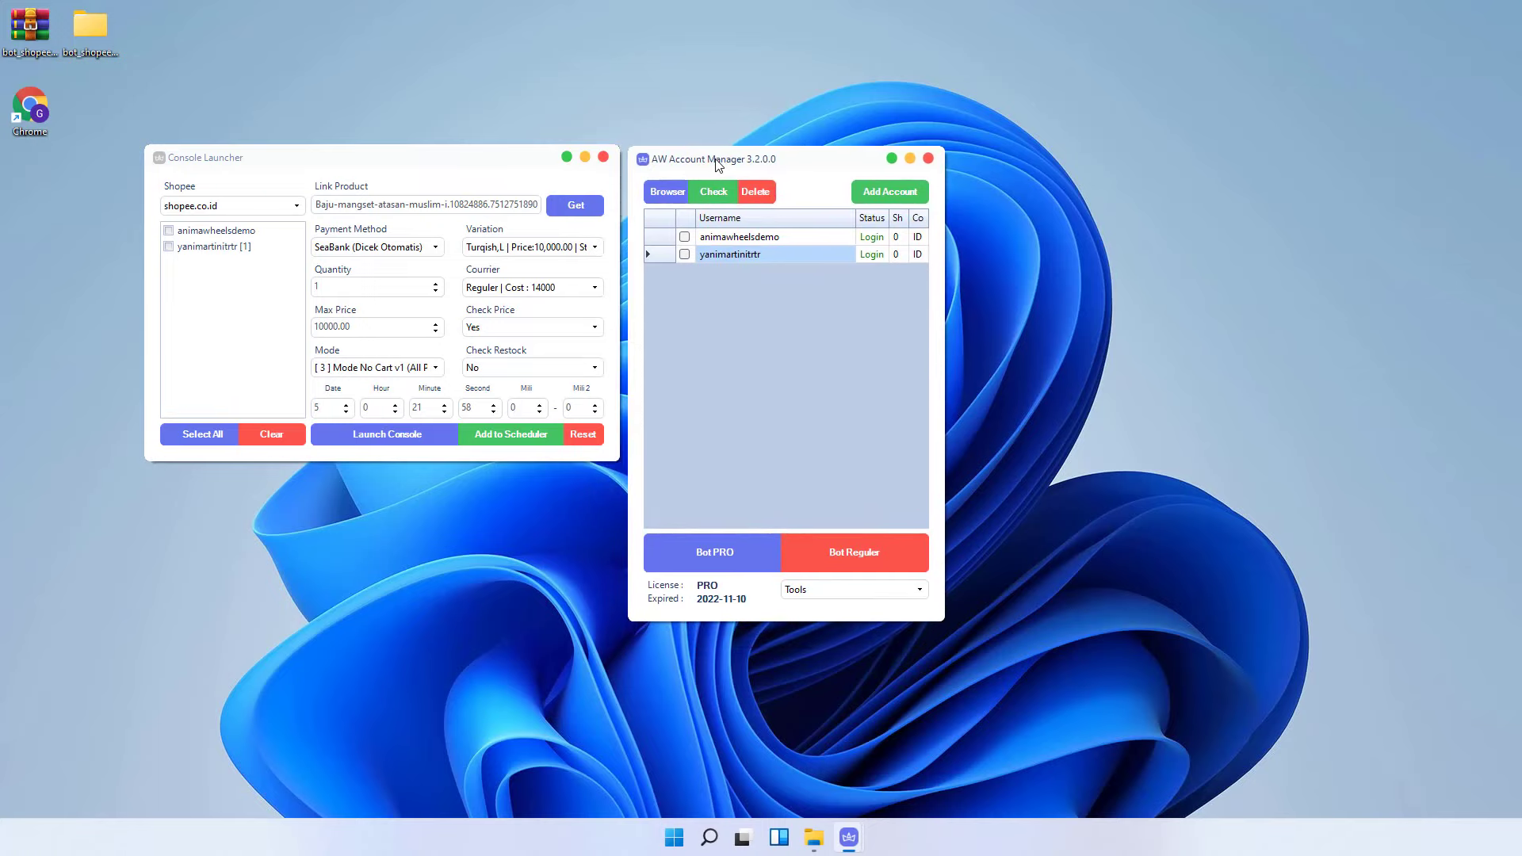
pyautogui.click(733, 237)
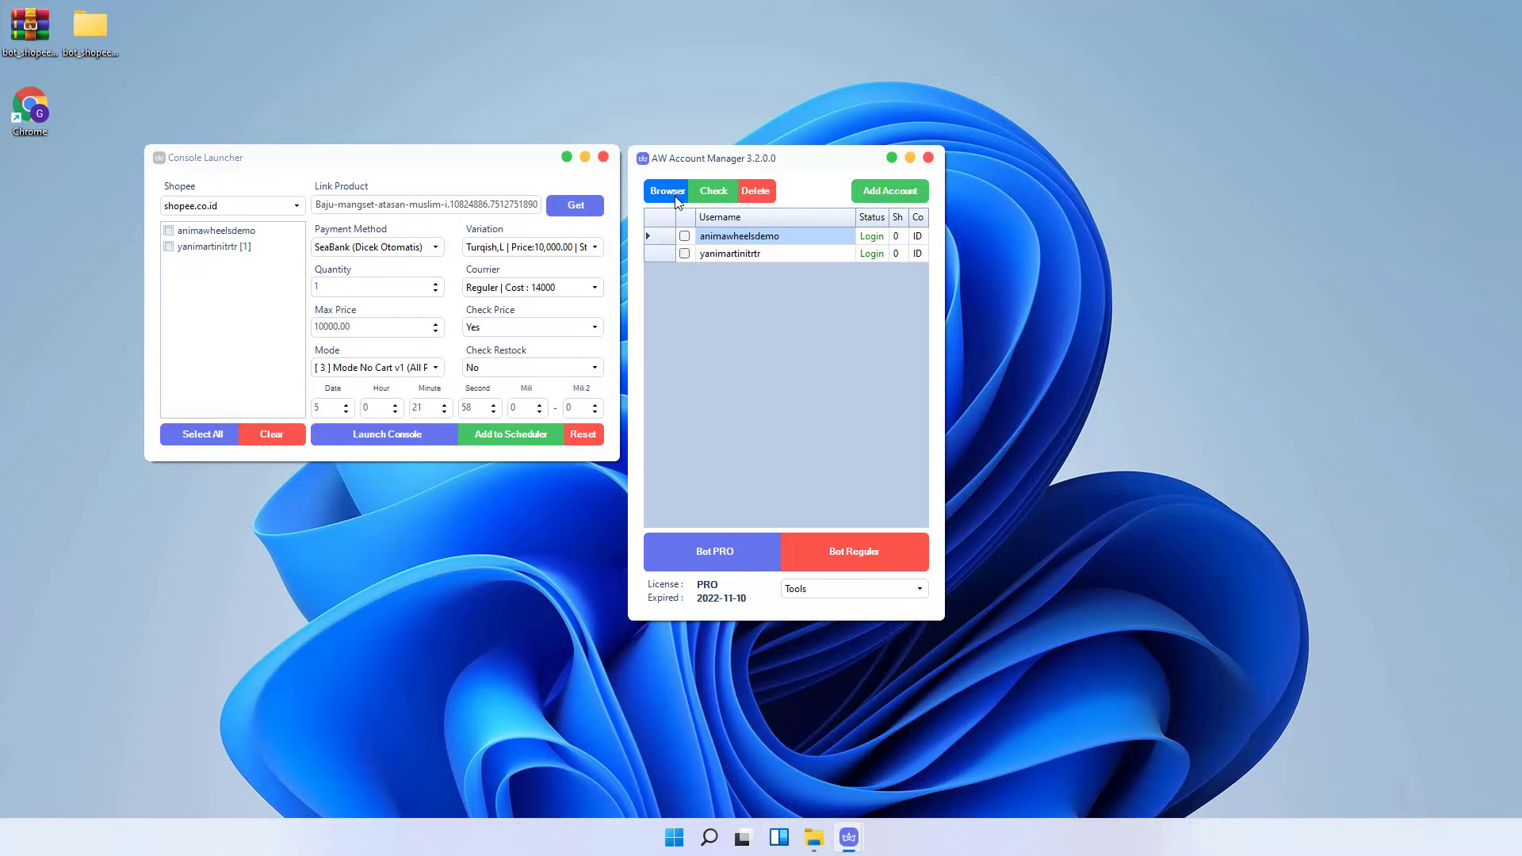
# - Copy the link of the PhiLipe Ricci couple watch from Shopee's 12:00 flash sale
pyautogui.click(669, 191)
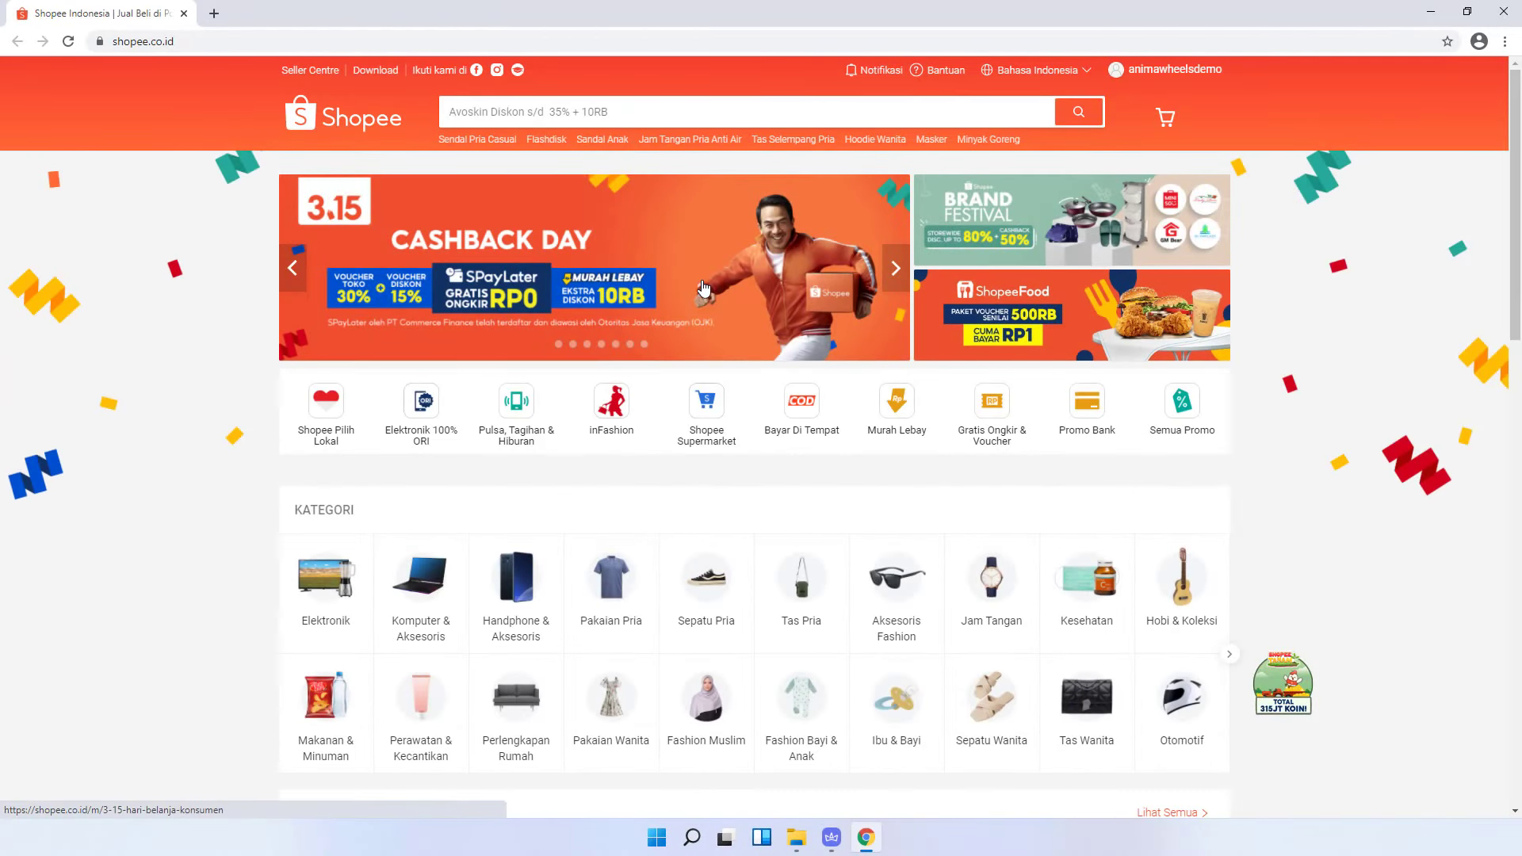
pyautogui.scroll(-5, 701, 277)
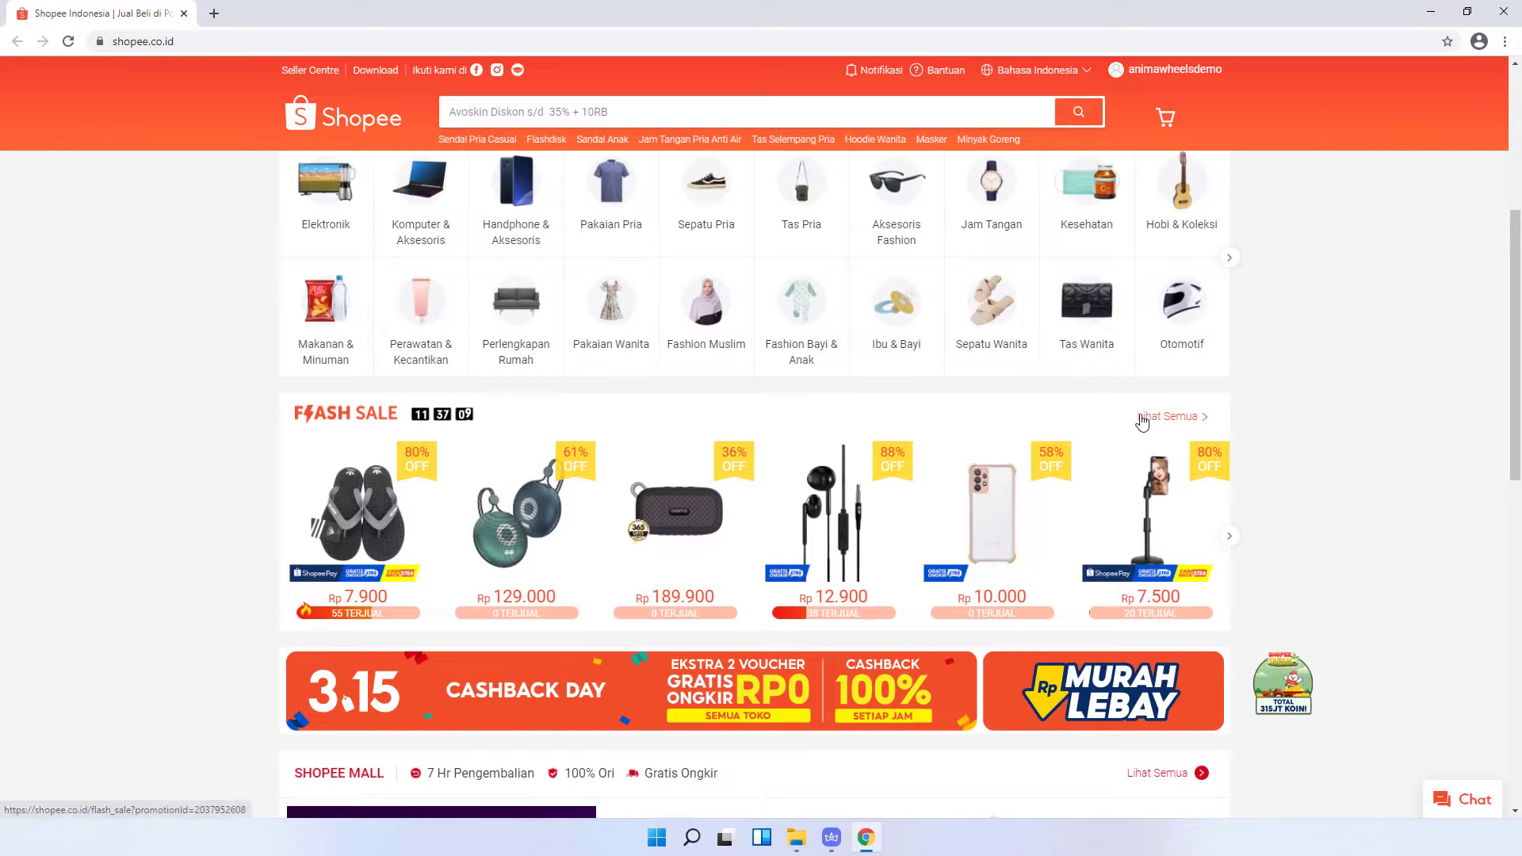
pyautogui.click(1142, 416)
pyautogui.scroll(-2, 737, 380)
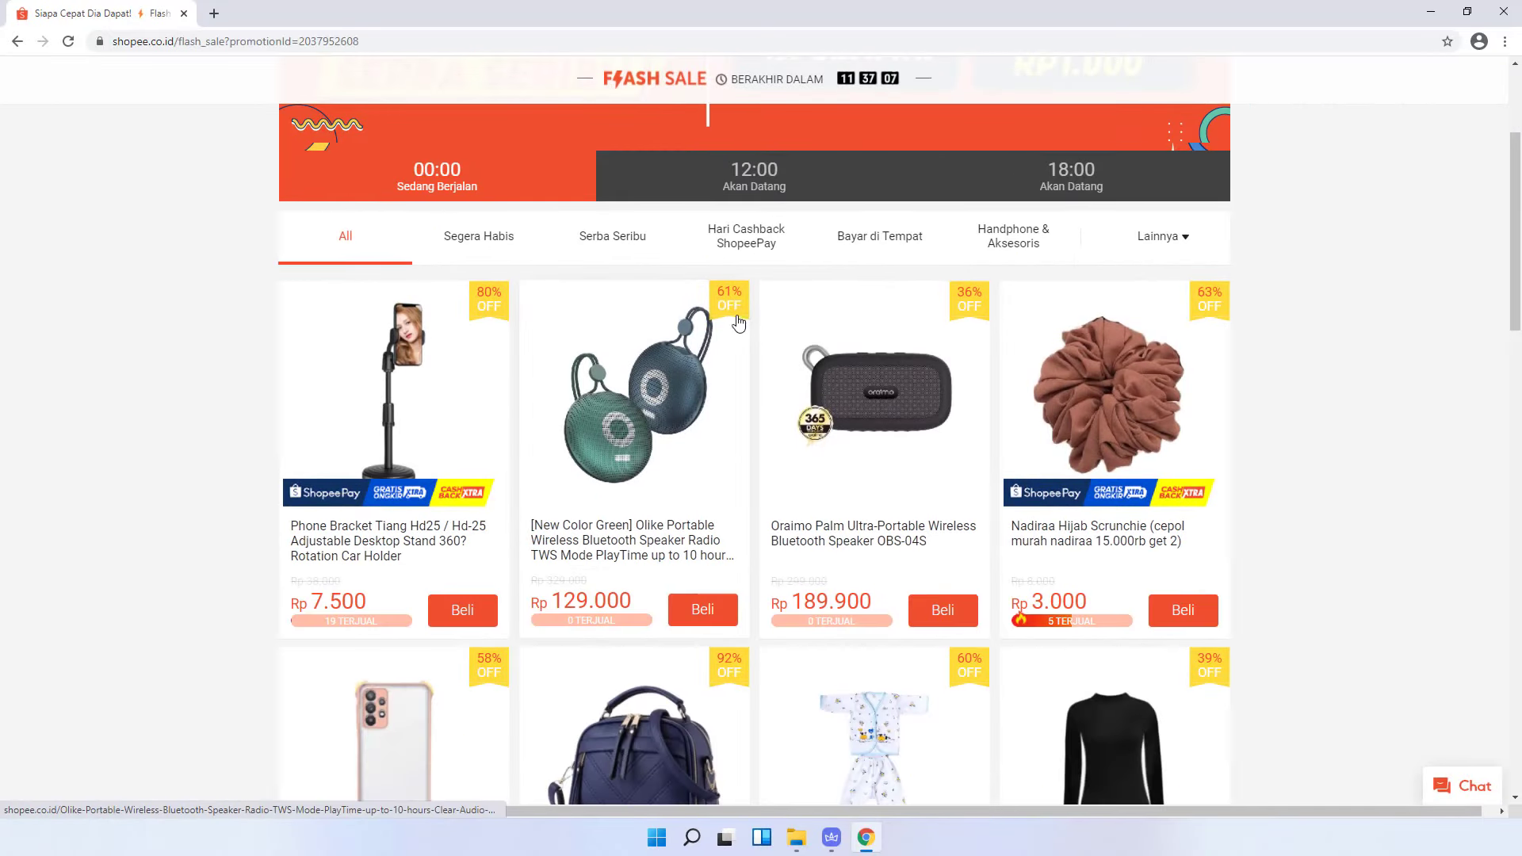
pyautogui.click(753, 190)
pyautogui.scroll(-3, 527, 305)
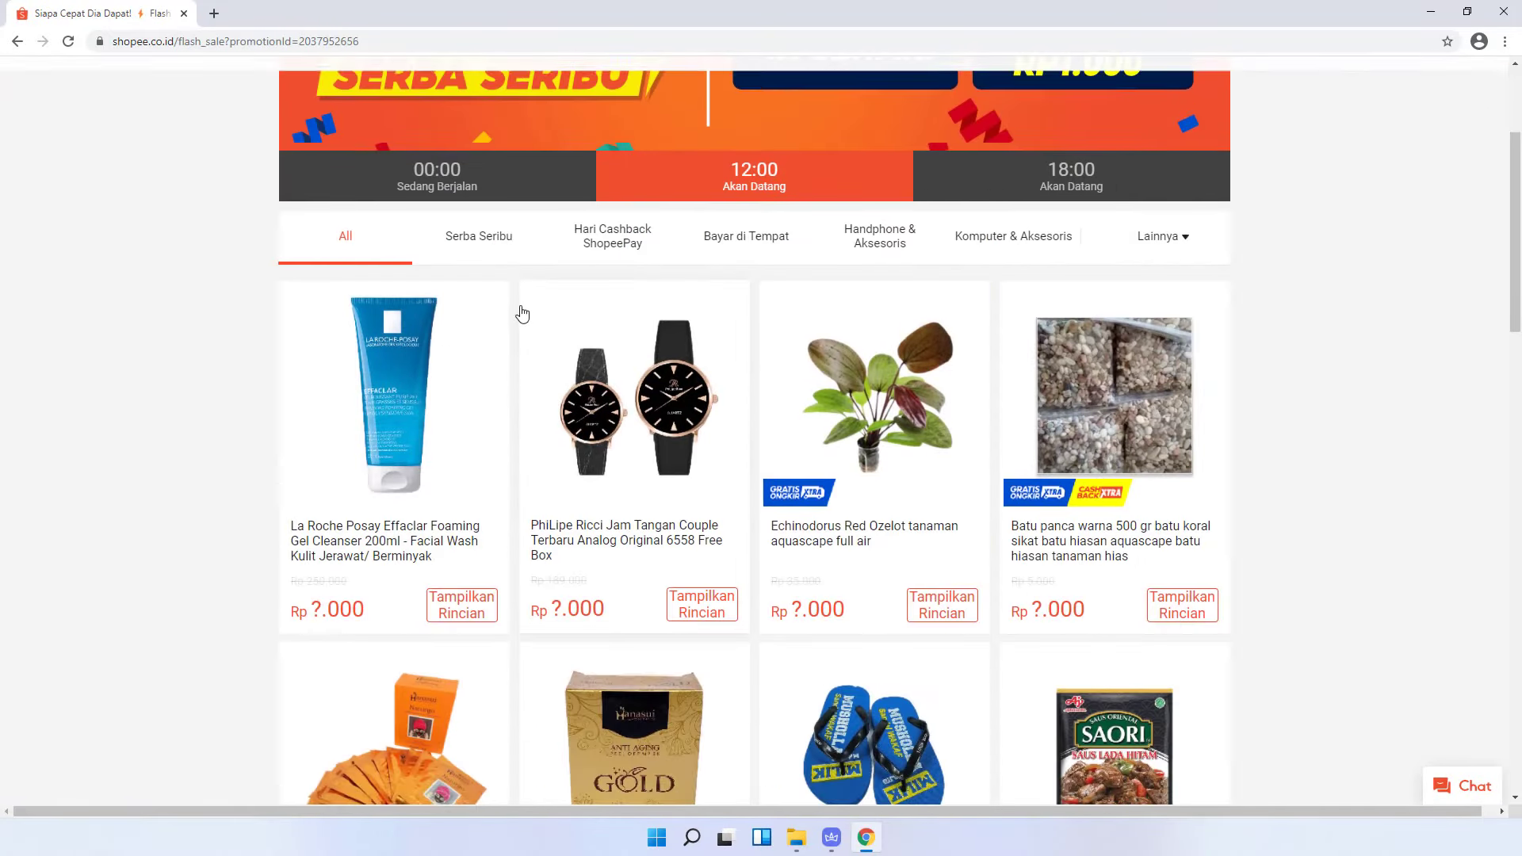
pyautogui.scroll(-1, 522, 313)
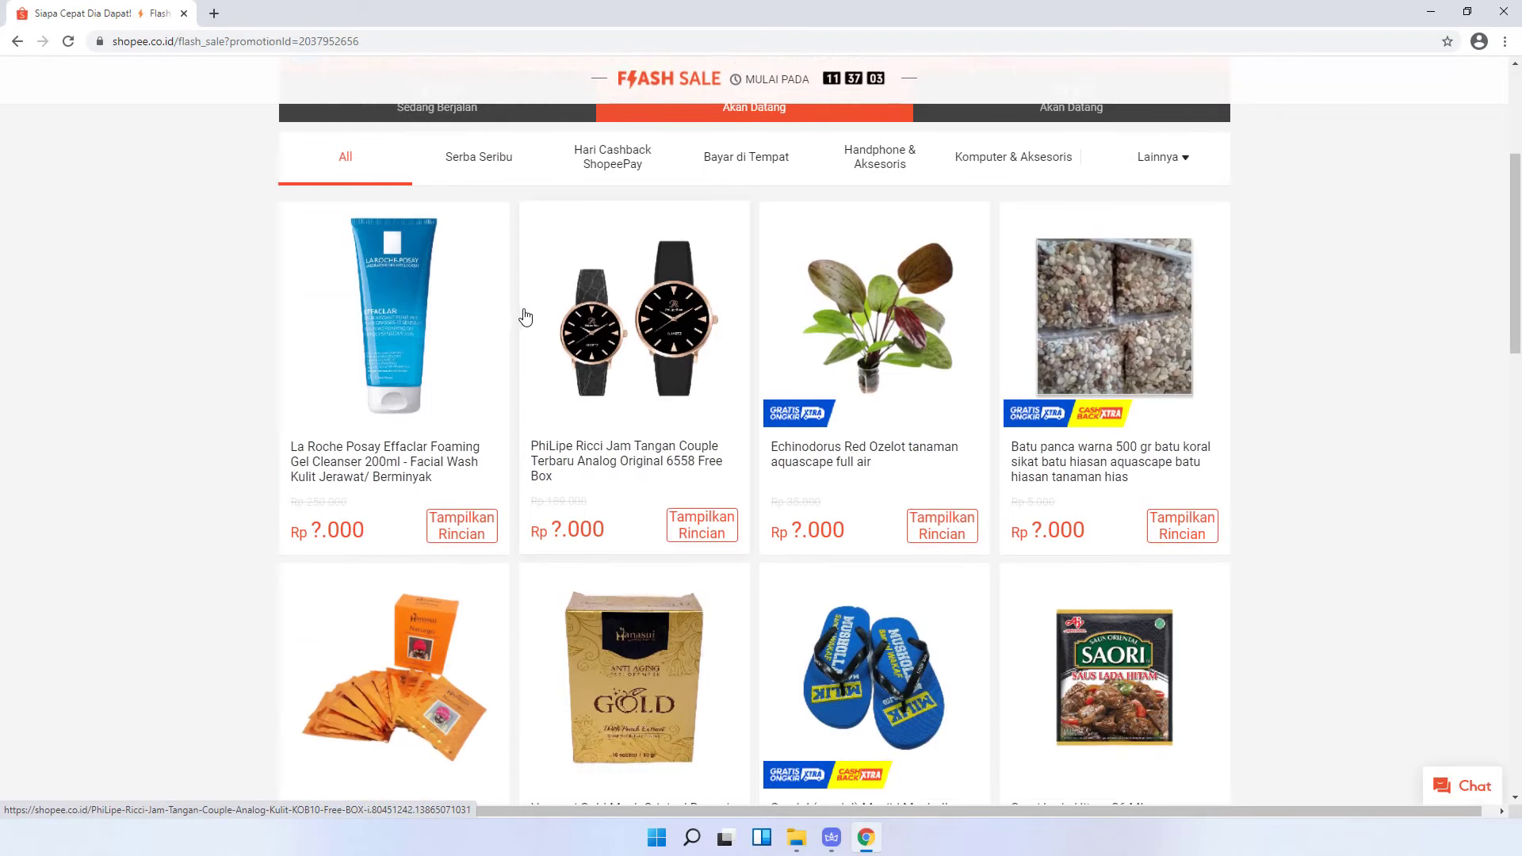
pyautogui.rightClick(619, 406)
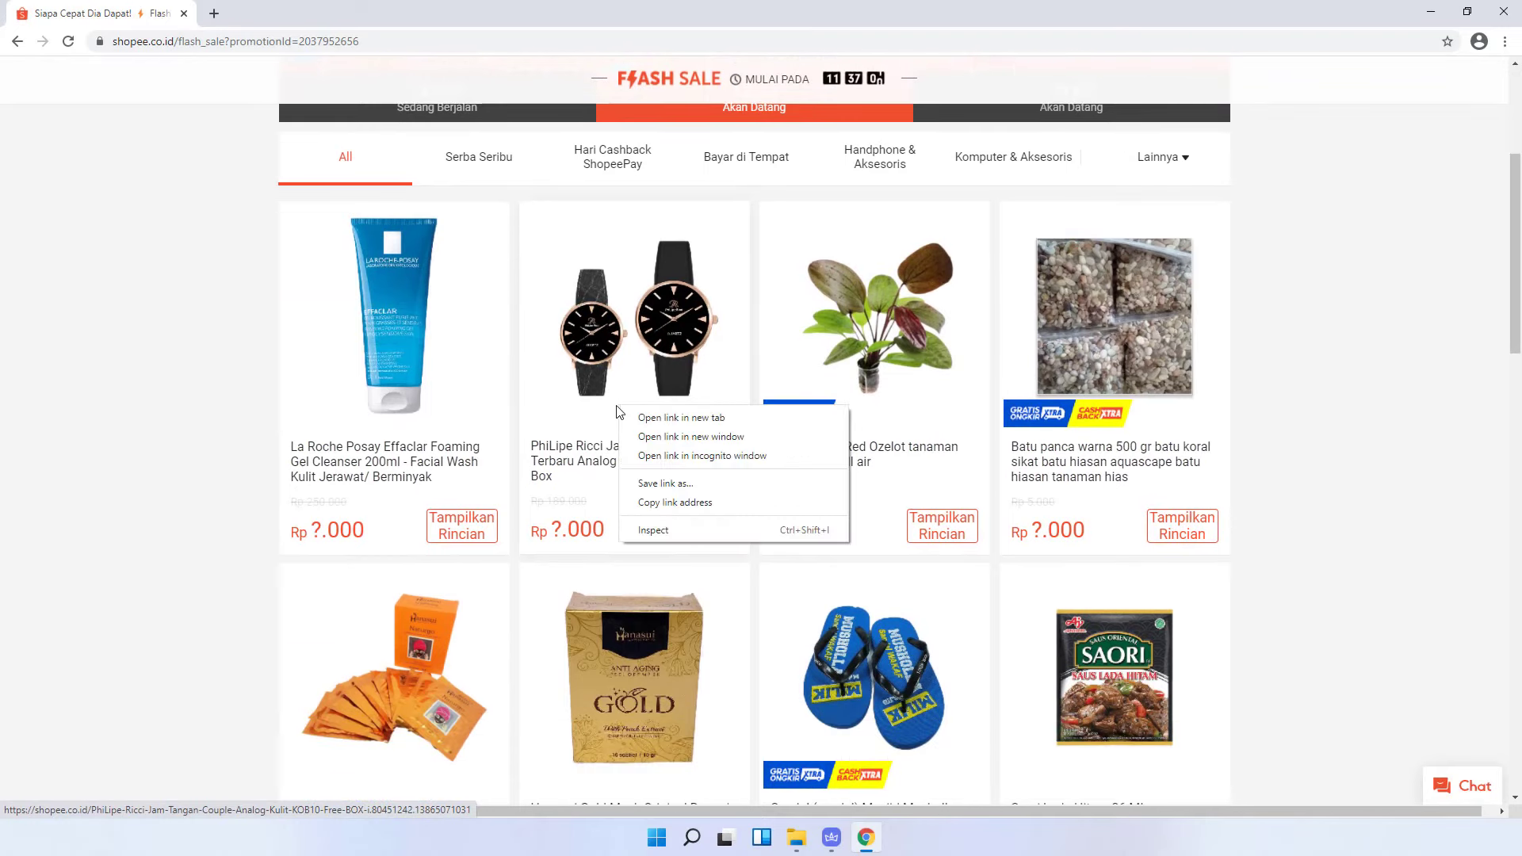
pyautogui.click(680, 504)
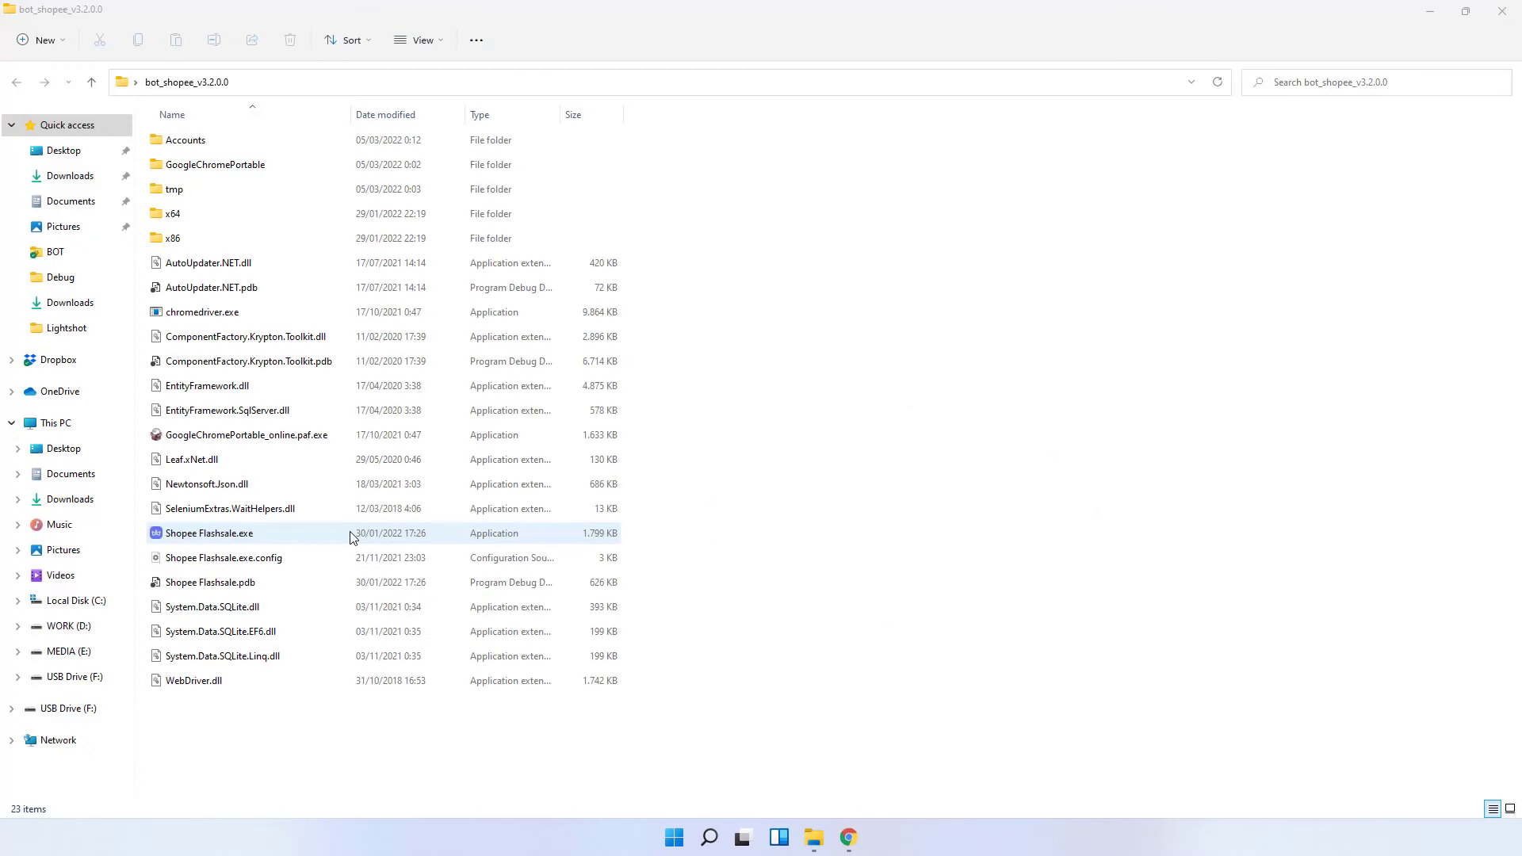
# - Launch Shopee Flashsale.exe, log in, and open the Bot PRO Console Launcher
pyautogui.doubleClick(353, 537)
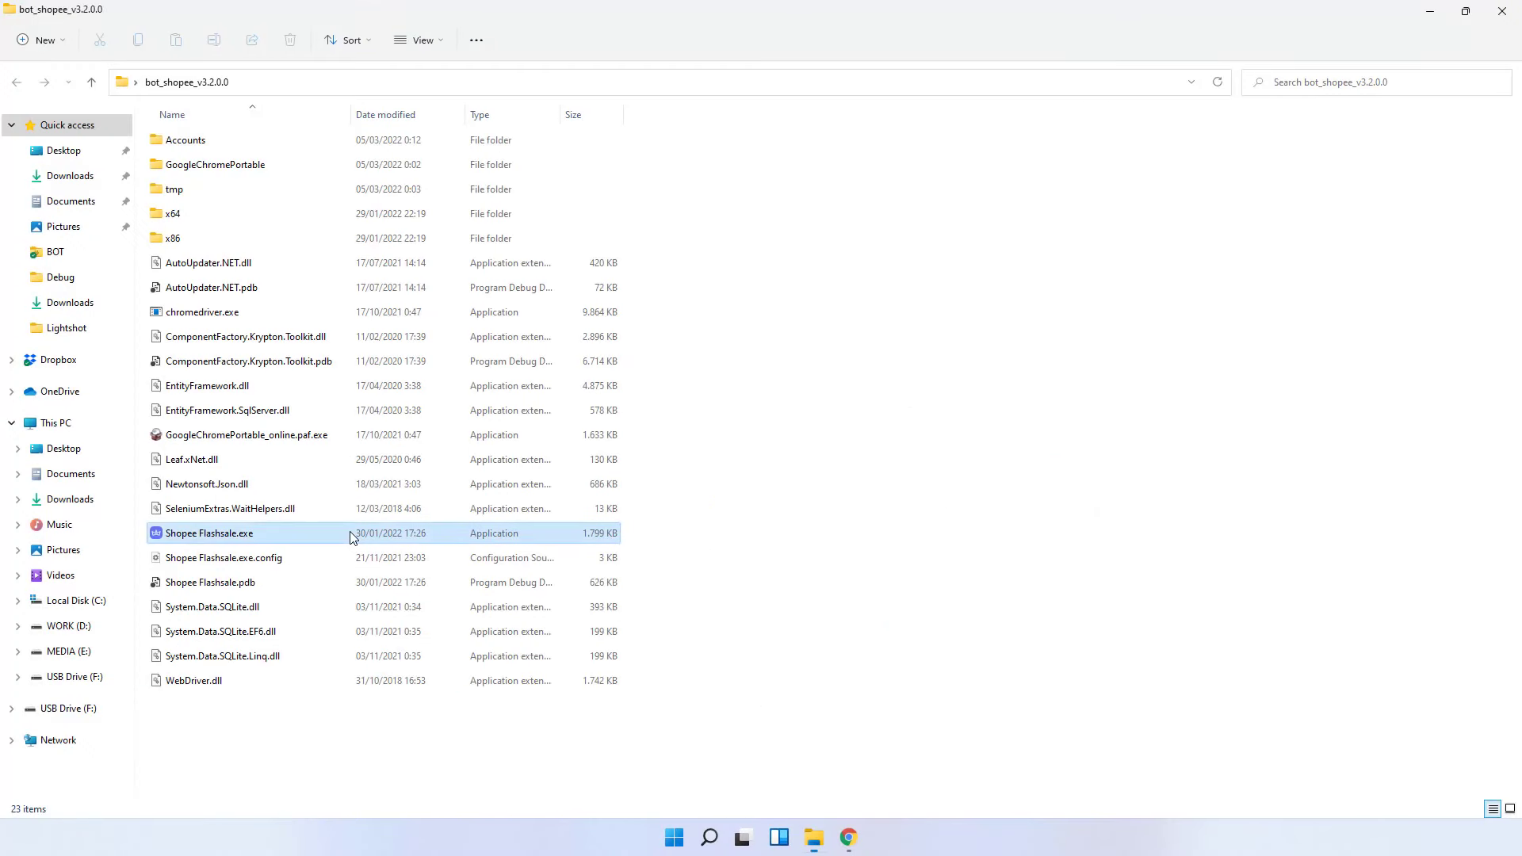
pyautogui.click(772, 533)
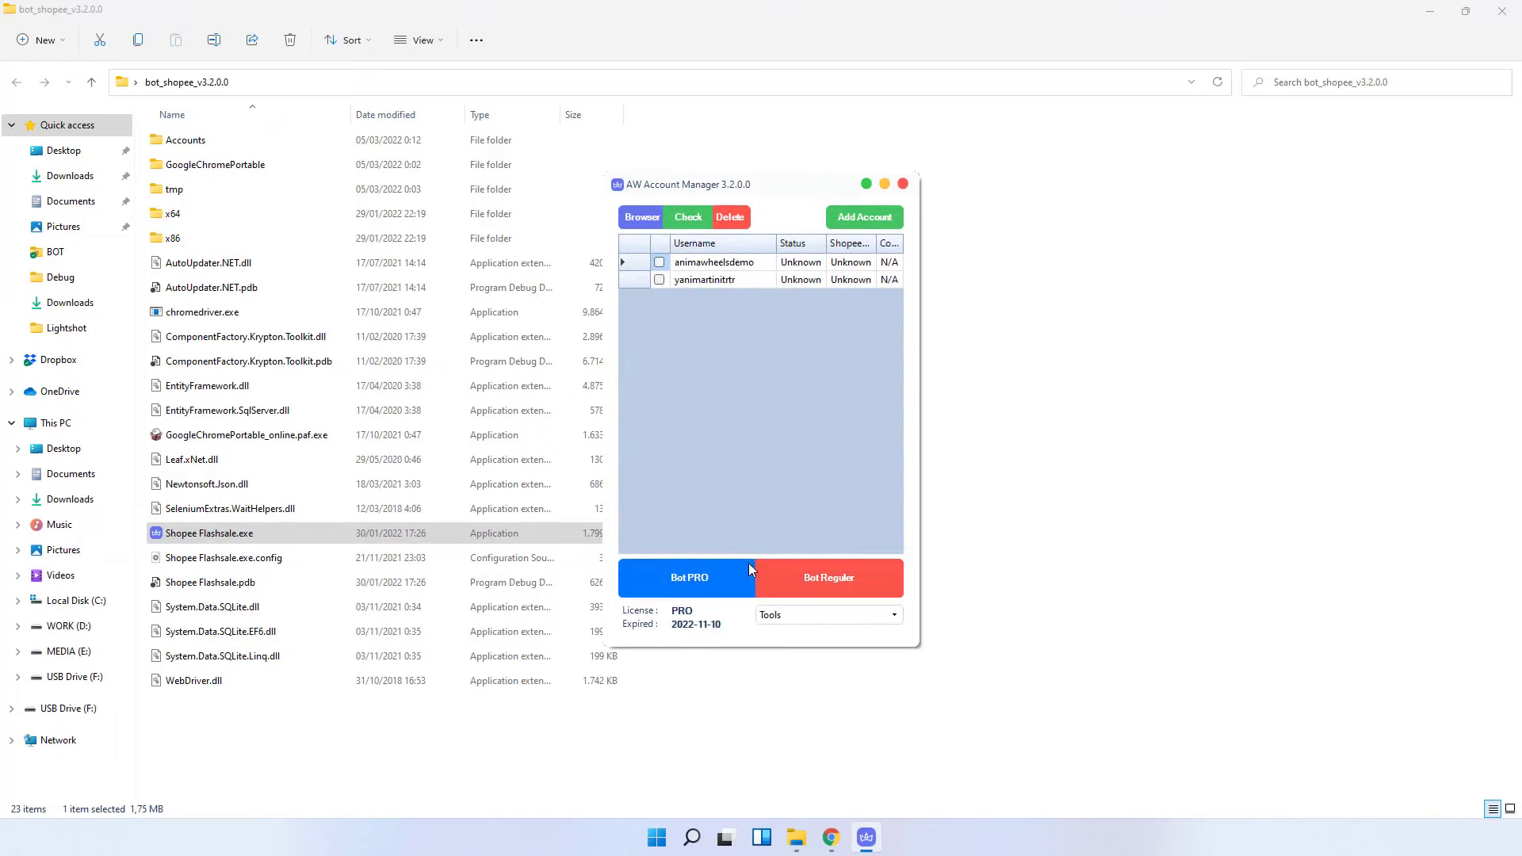
pyautogui.click(685, 580)
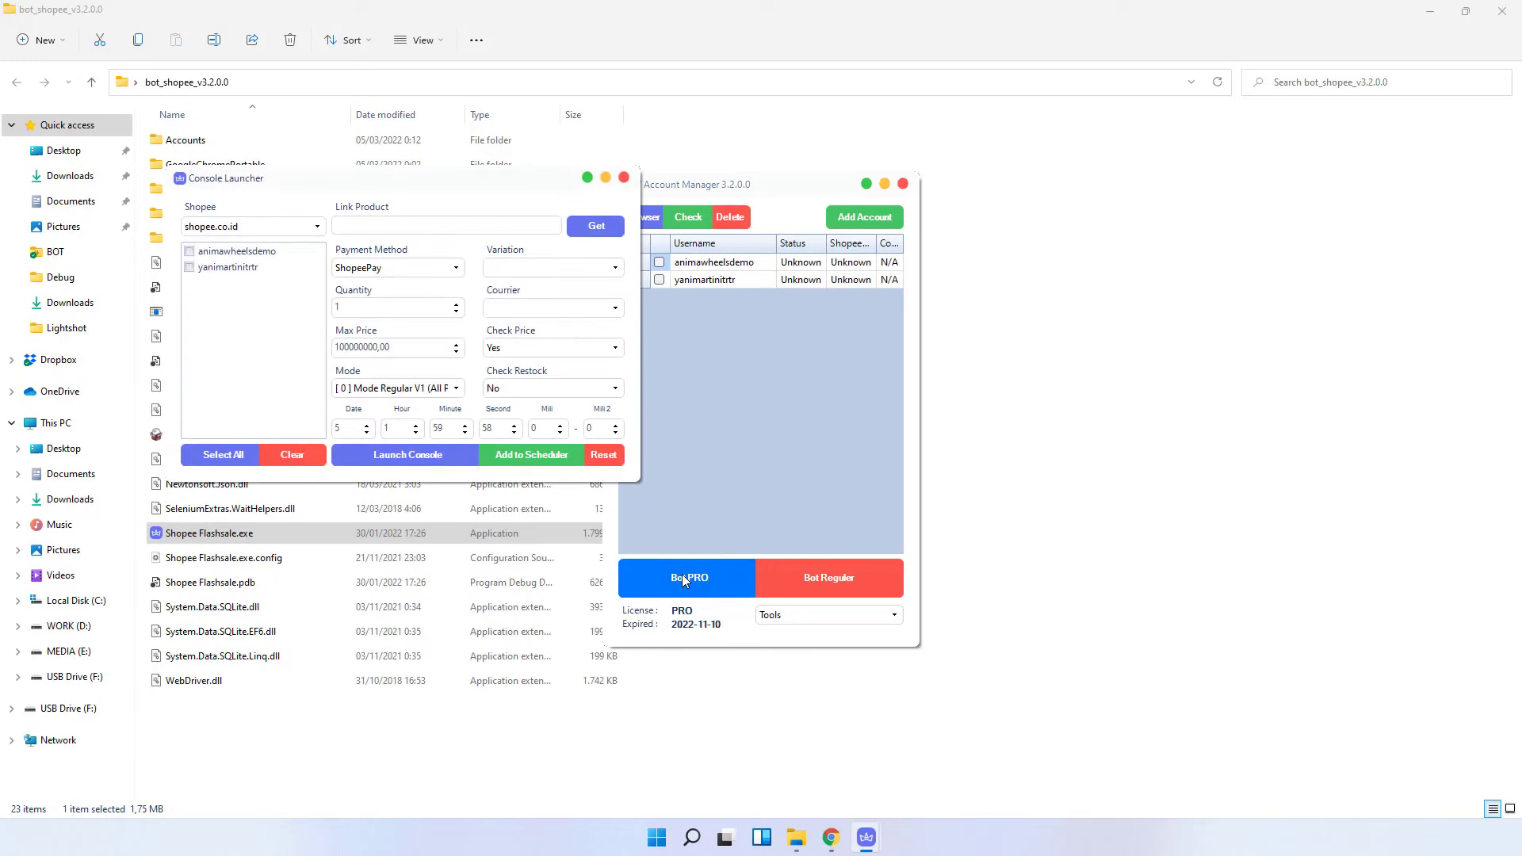
# - Copy the PhiLipe Ricci watch link again from the 12:00 flash-sale page
pyautogui.click(831, 837)
pyautogui.scroll(2, 702, 336)
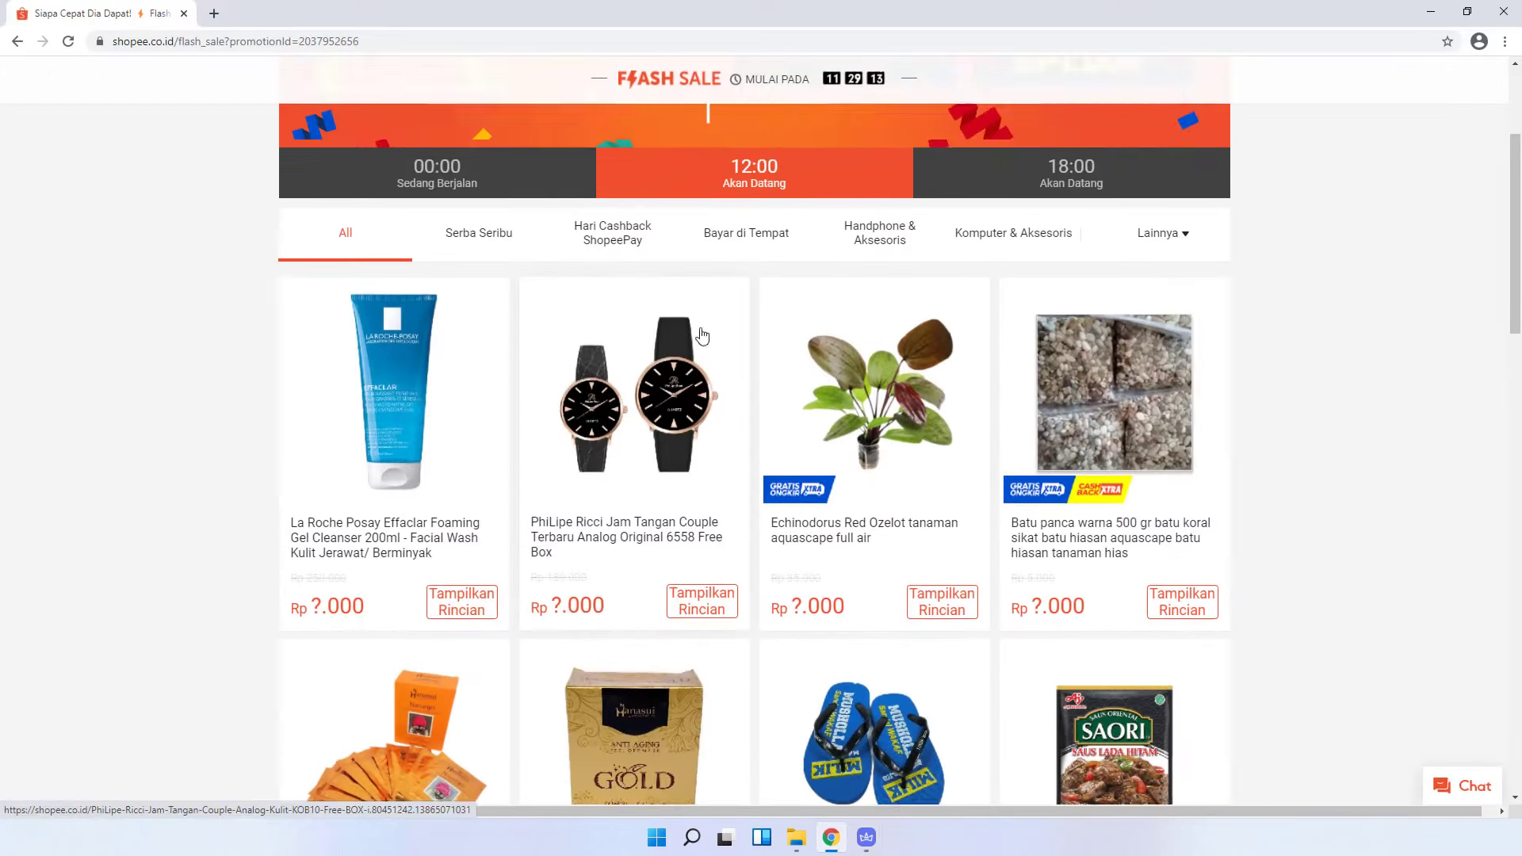
pyautogui.scroll(1, 701, 336)
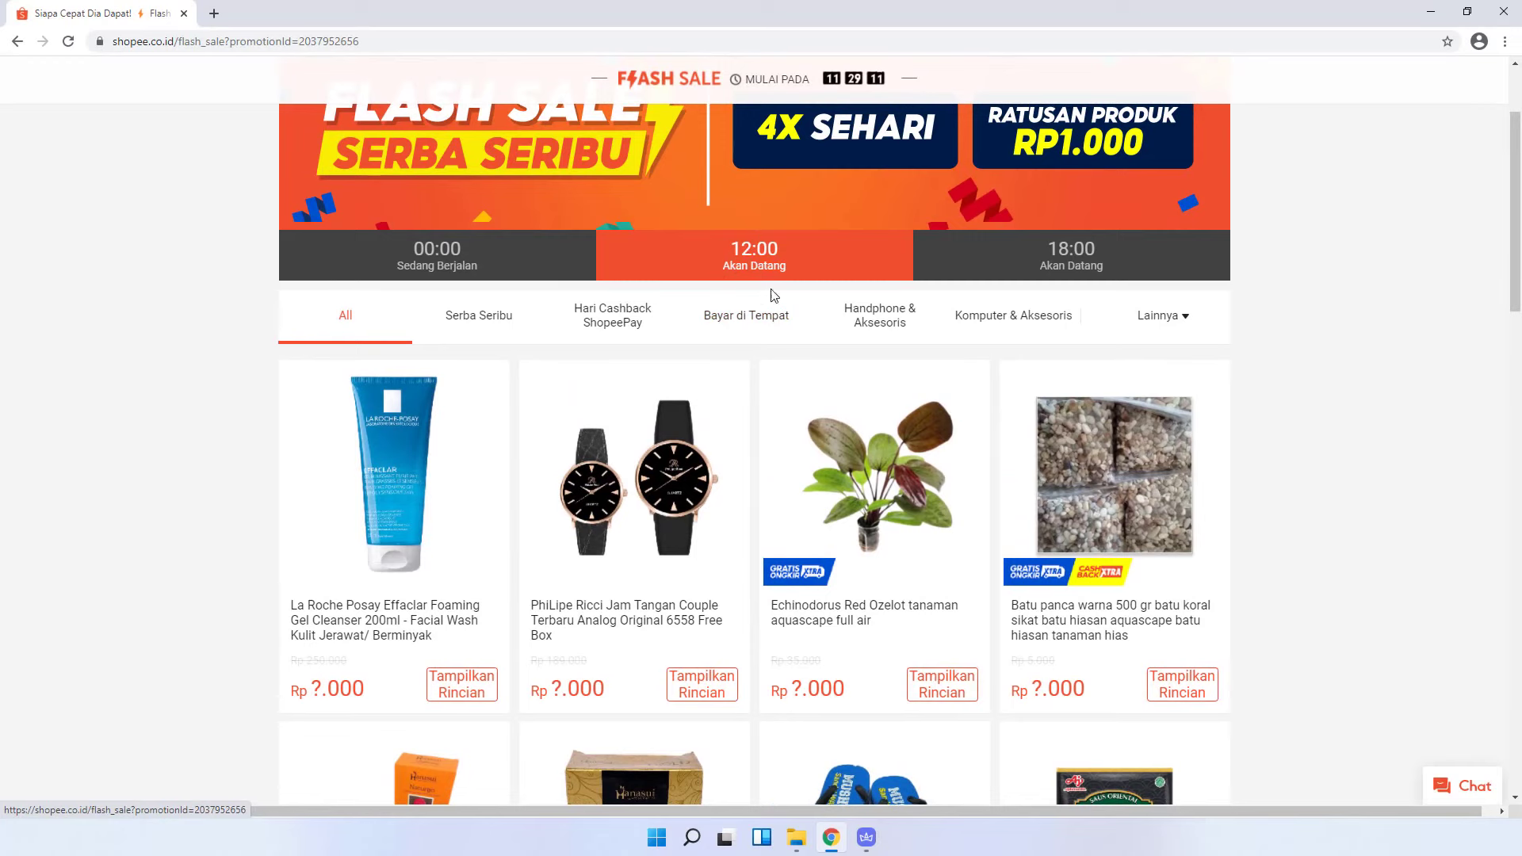
pyautogui.scroll(-1, 607, 539)
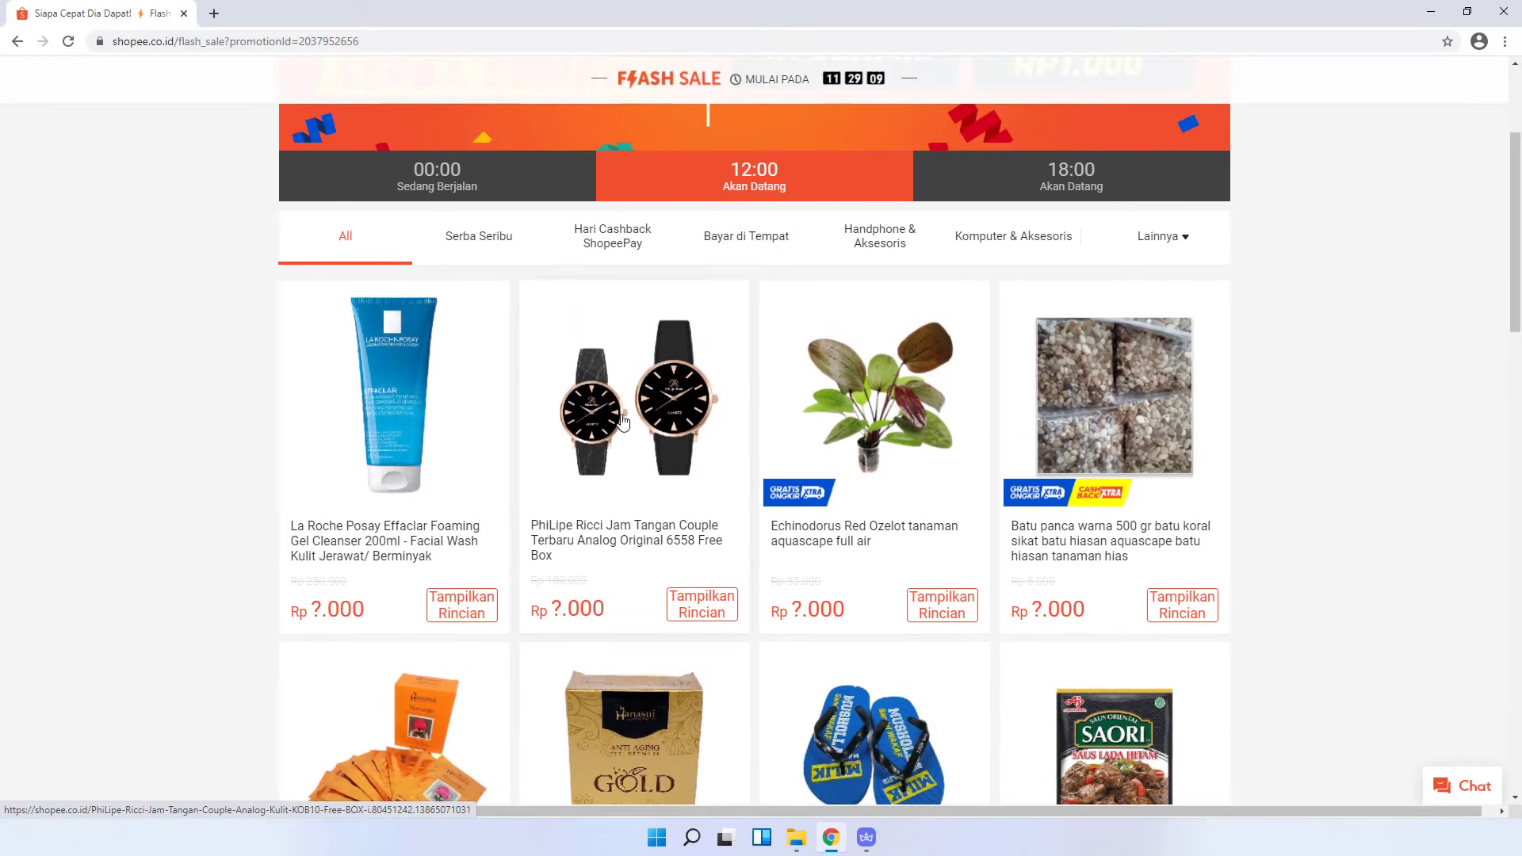
pyautogui.rightClick(622, 420)
pyautogui.click(672, 511)
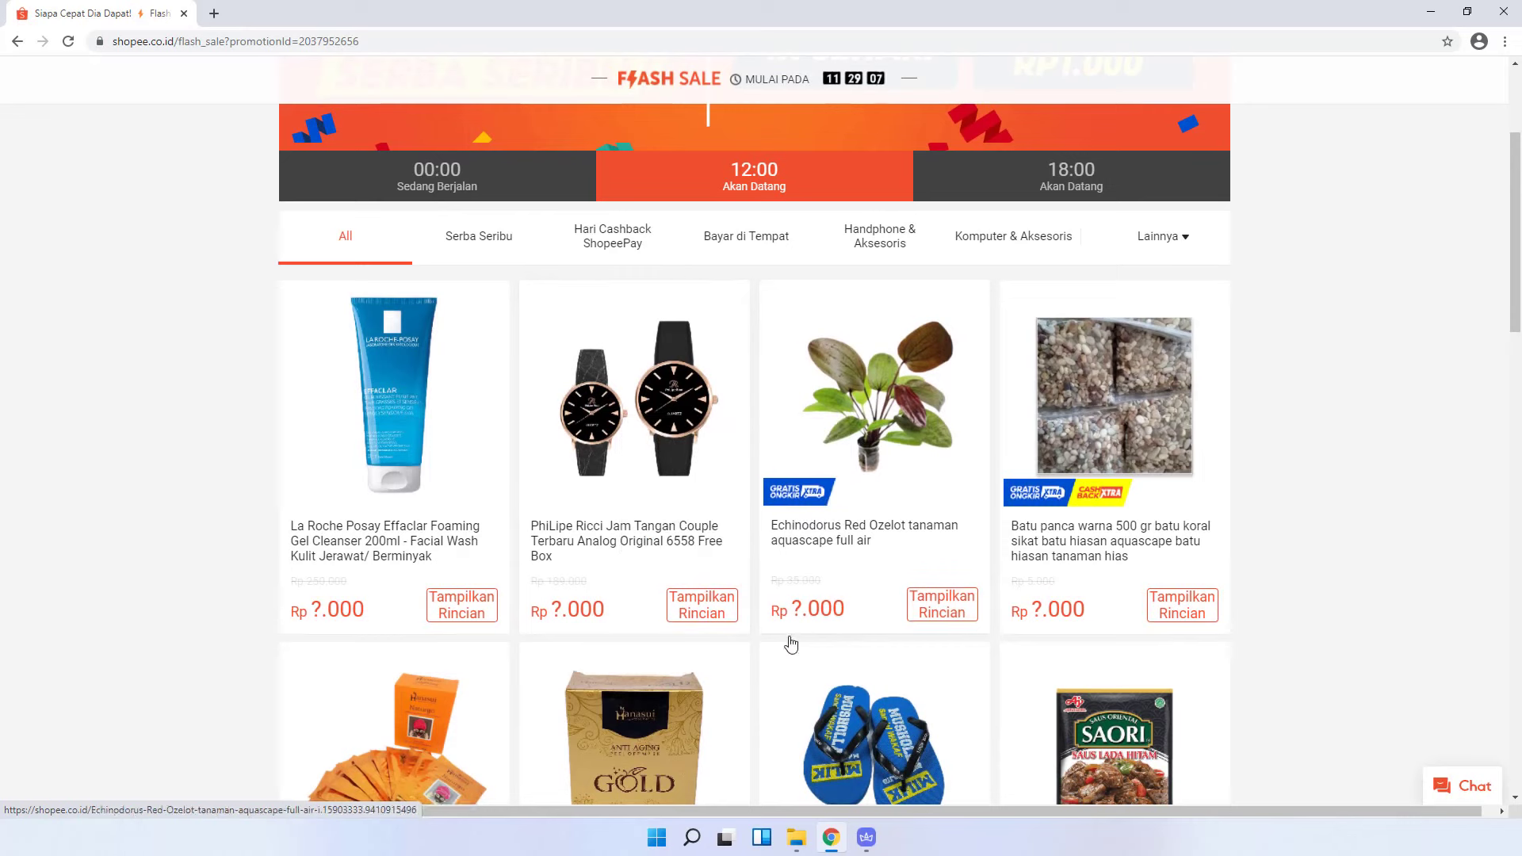
pyautogui.moveTo(866, 836)
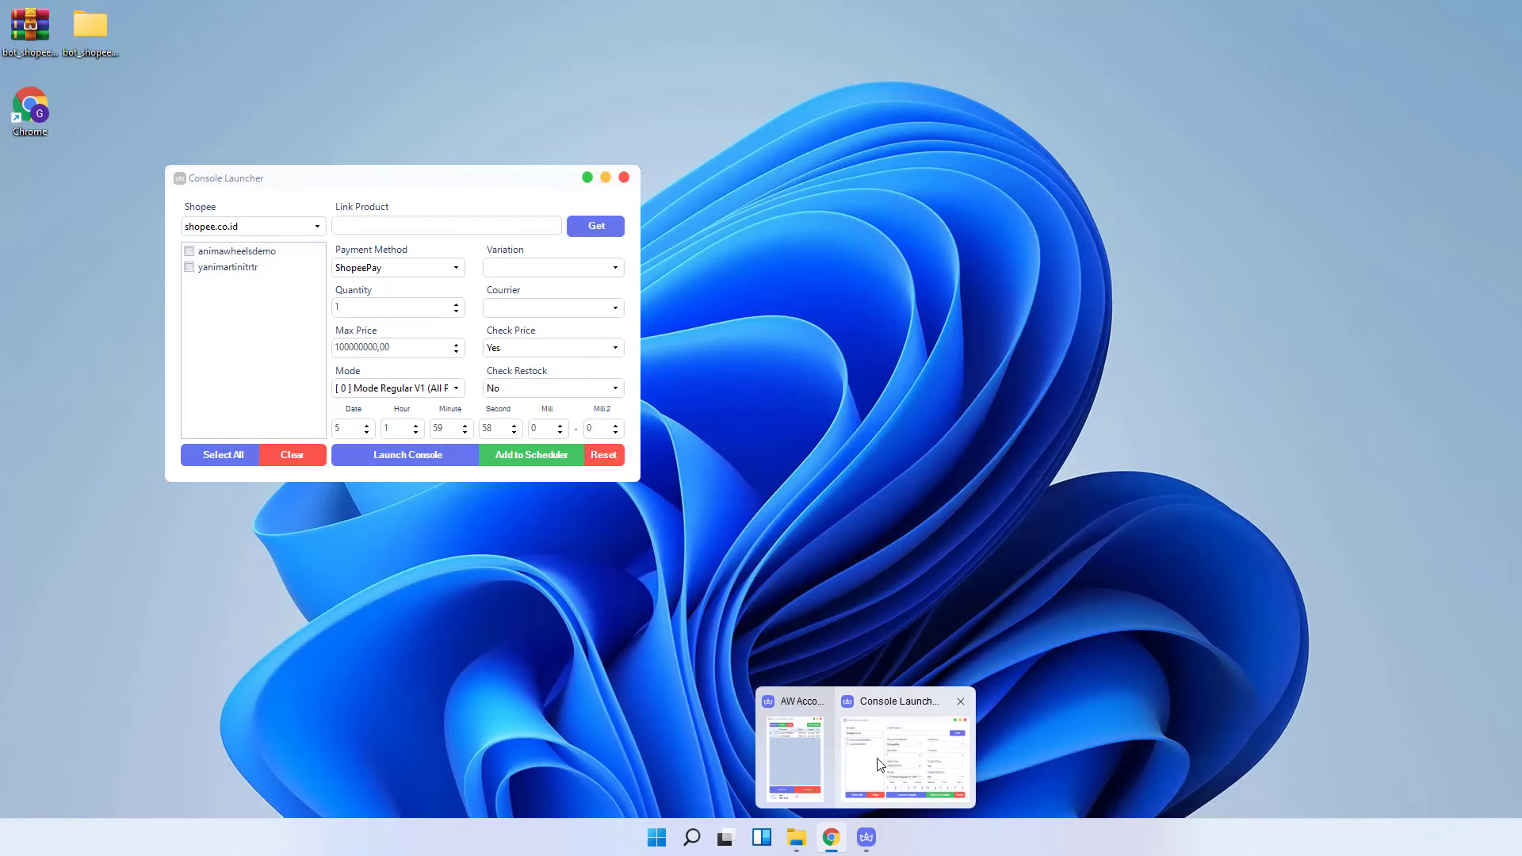
# - Paste the watch link, fetch its details, and choose SeaBank payment
pyautogui.click(878, 762)
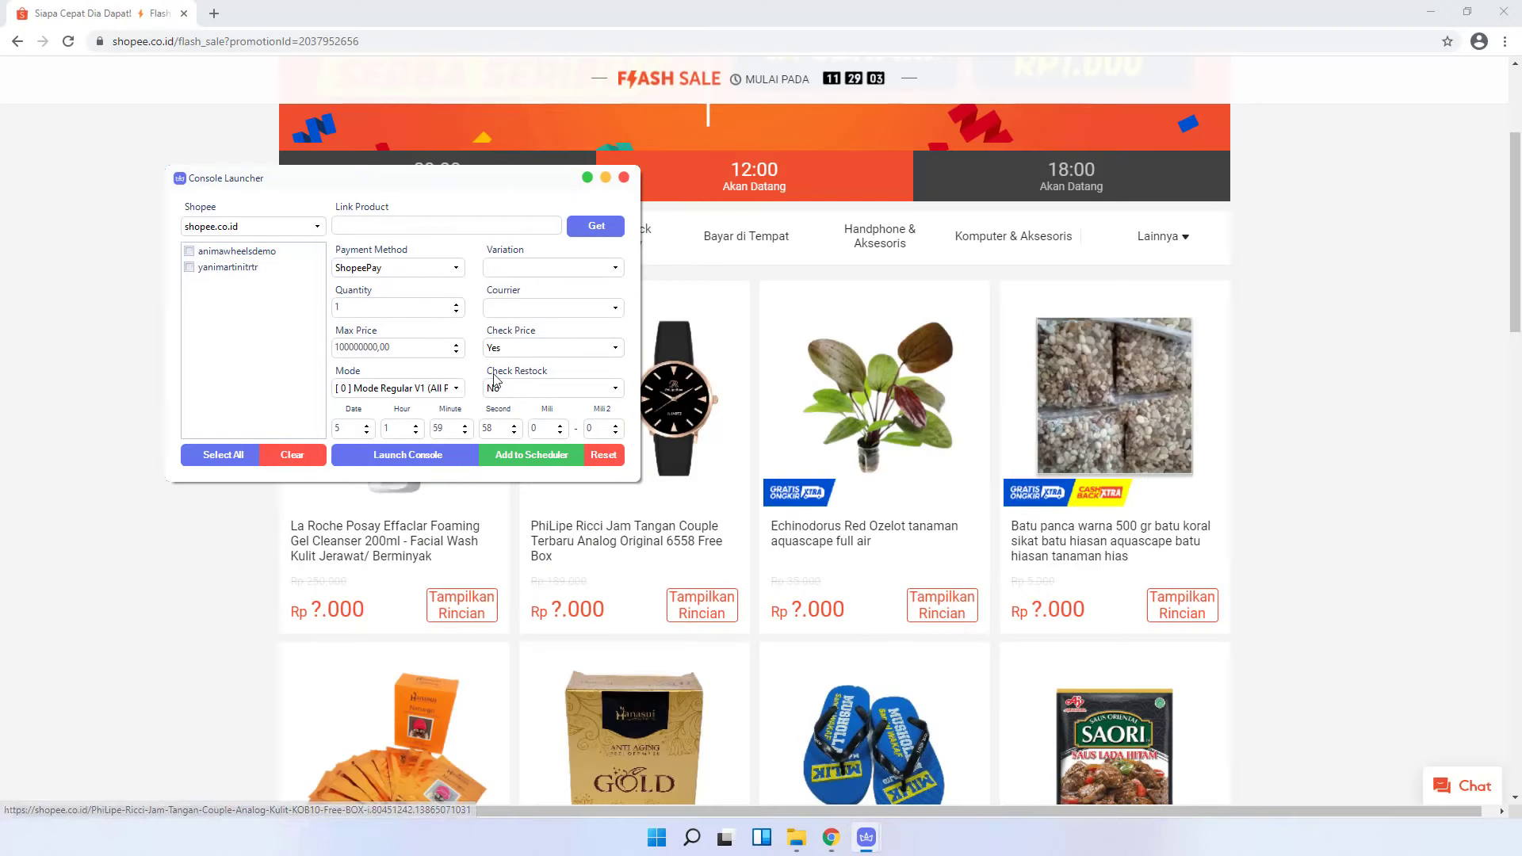
pyautogui.rightClick(425, 226)
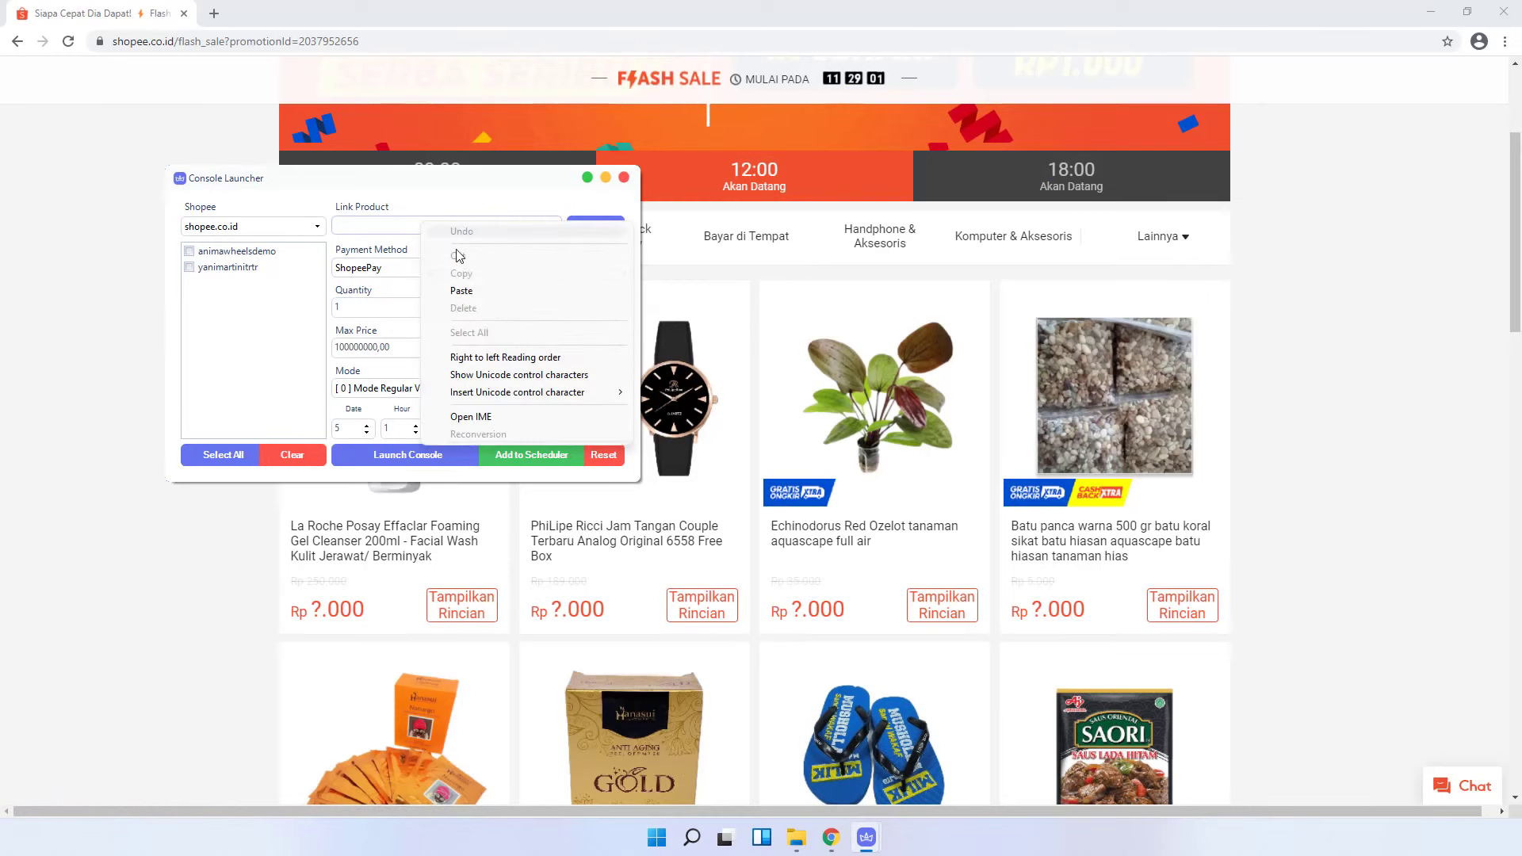
pyautogui.click(461, 290)
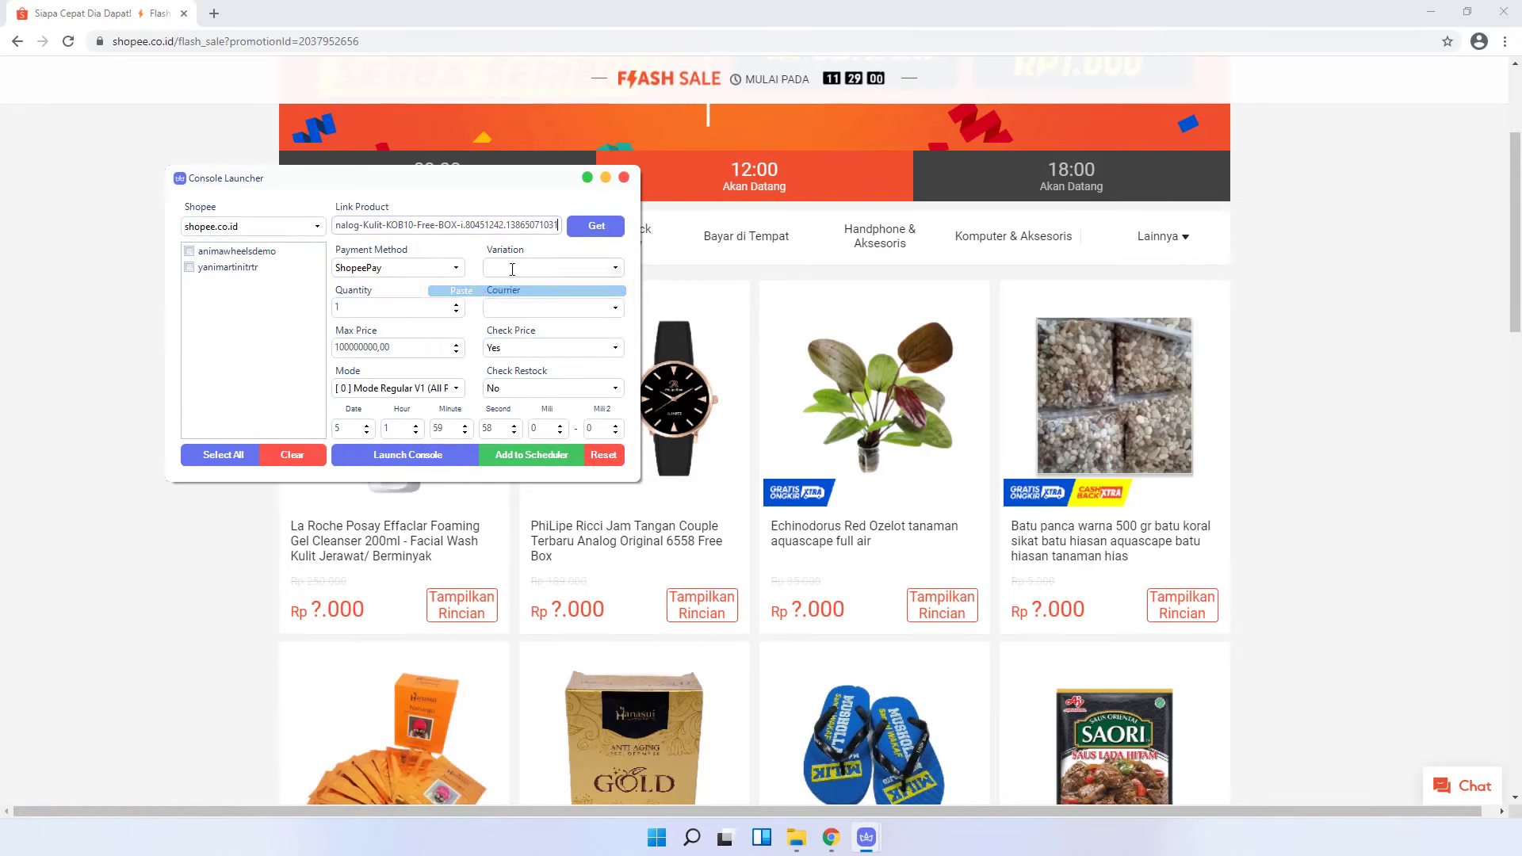
pyautogui.click(596, 227)
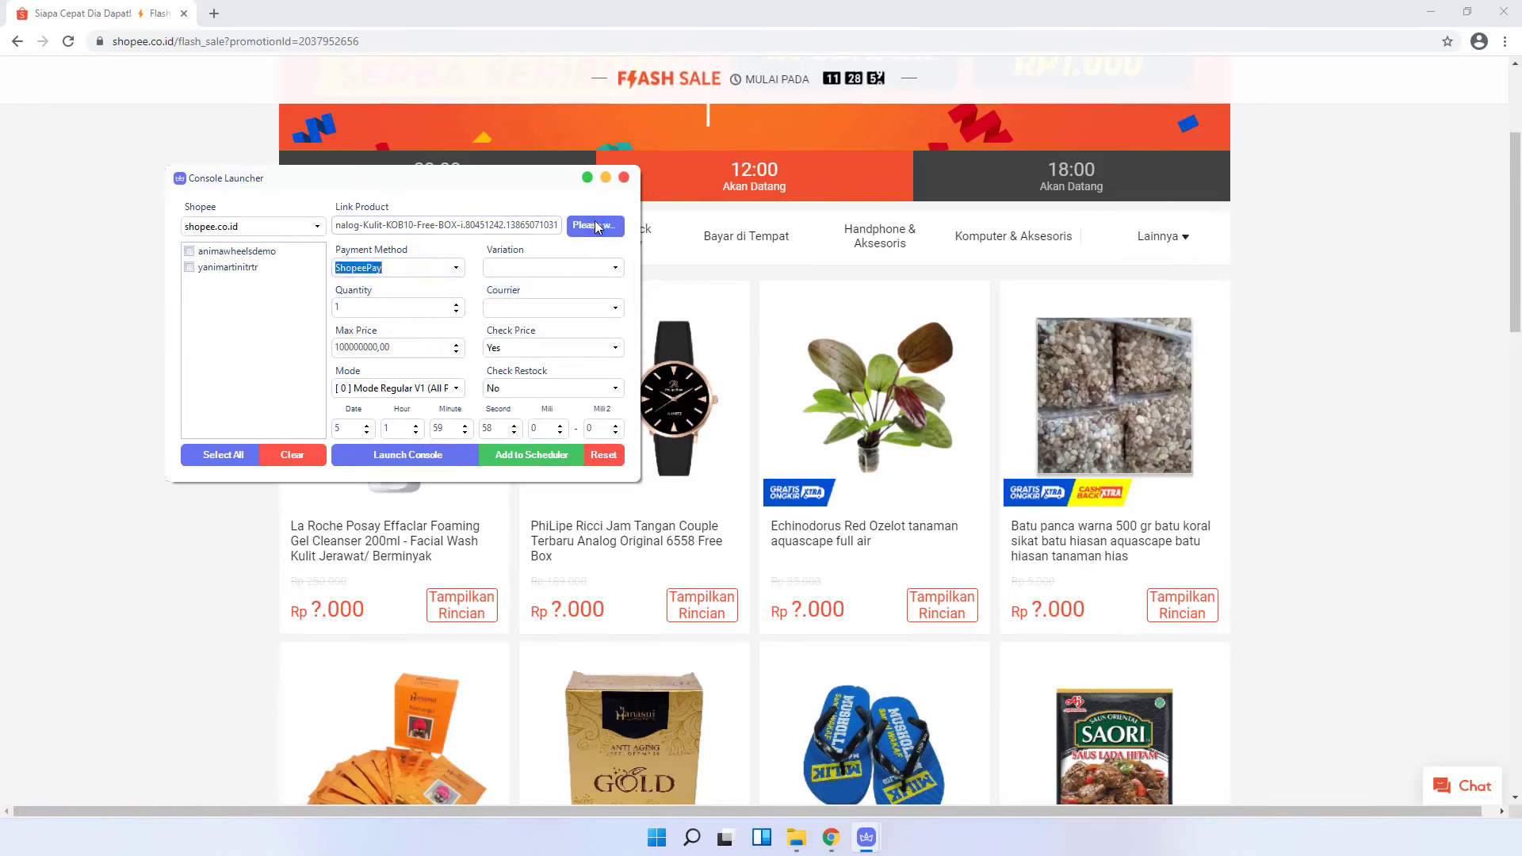
pyautogui.click(458, 268)
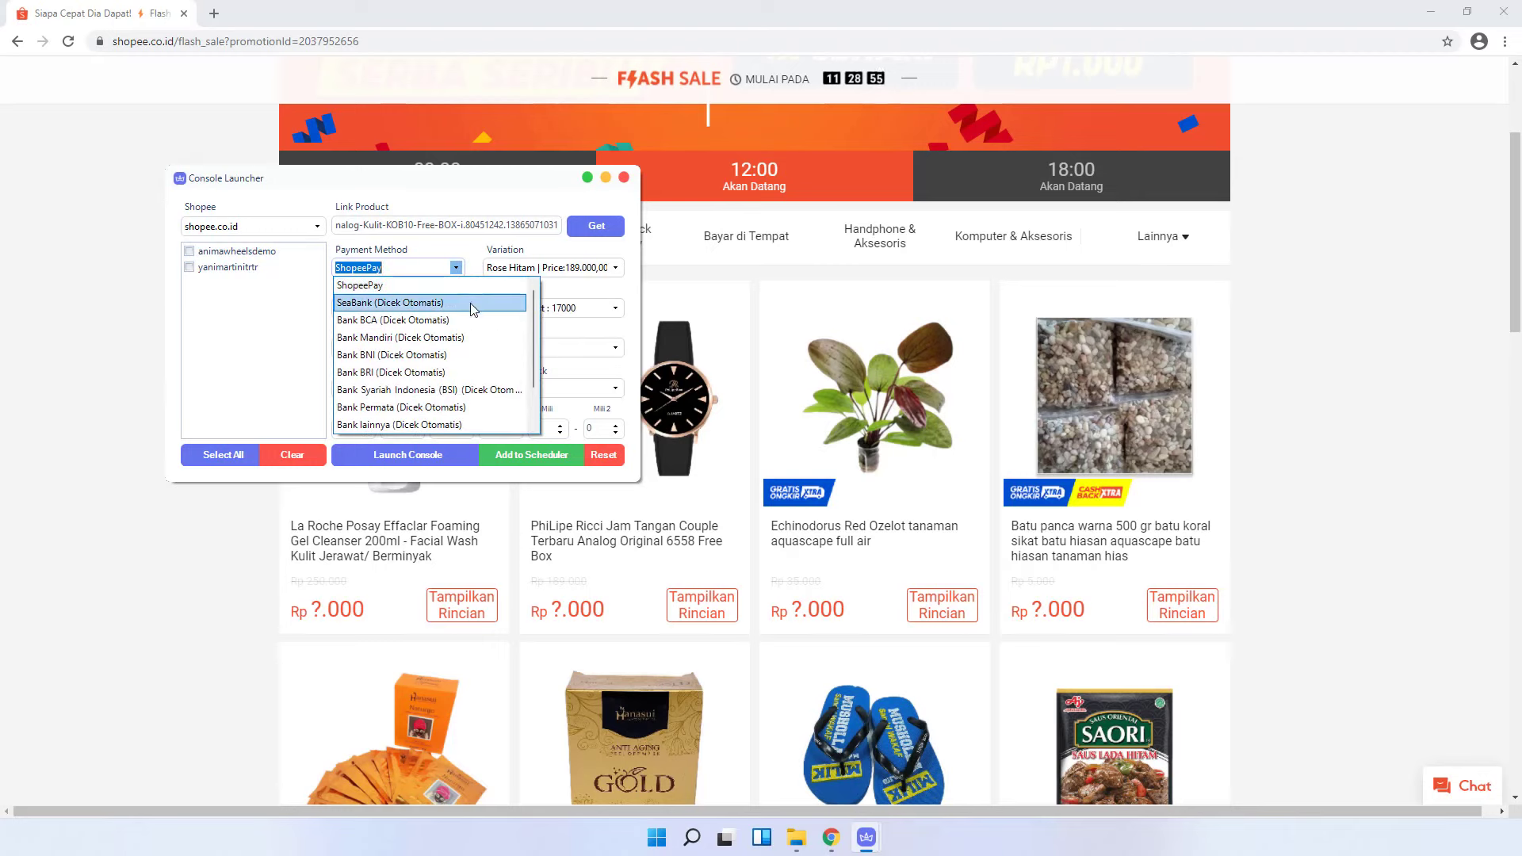
pyautogui.click(469, 303)
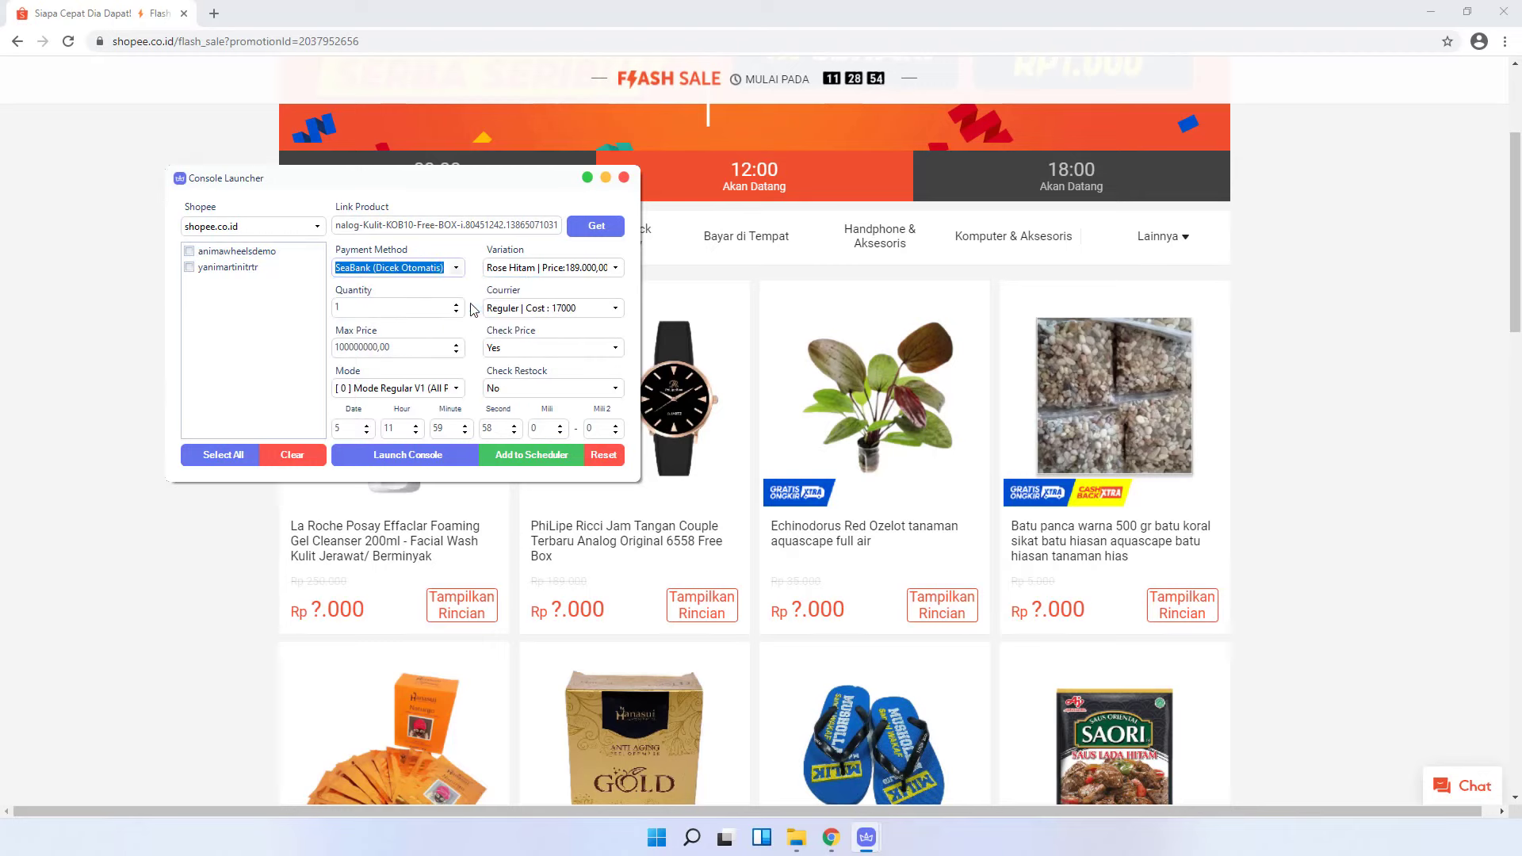
# - Pick the Rose flash-sale variation with Reguler courier and cut the max price to 1000
pyautogui.click(615, 268)
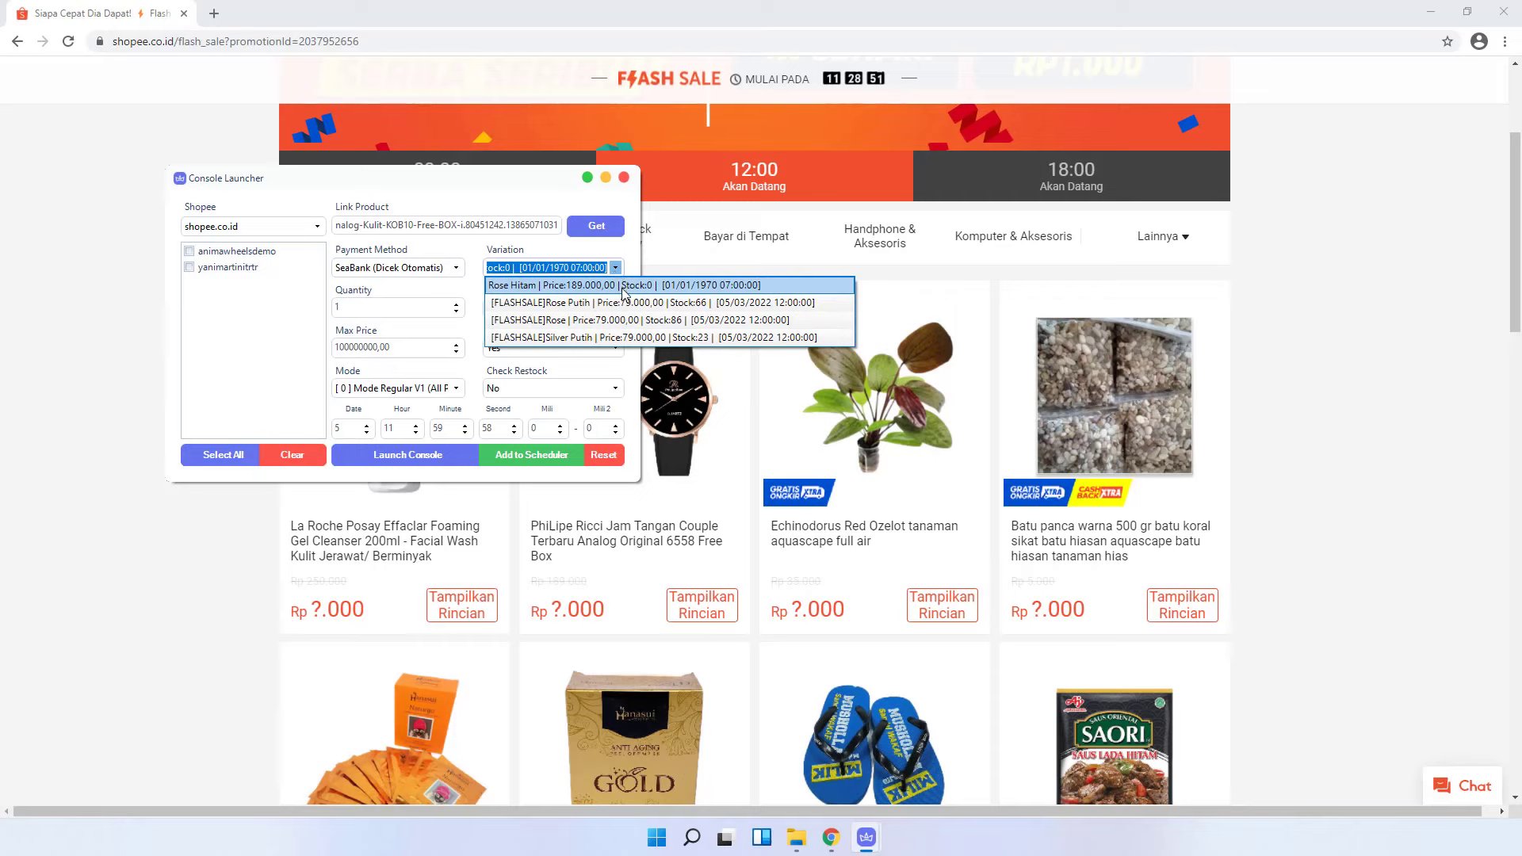
pyautogui.click(558, 320)
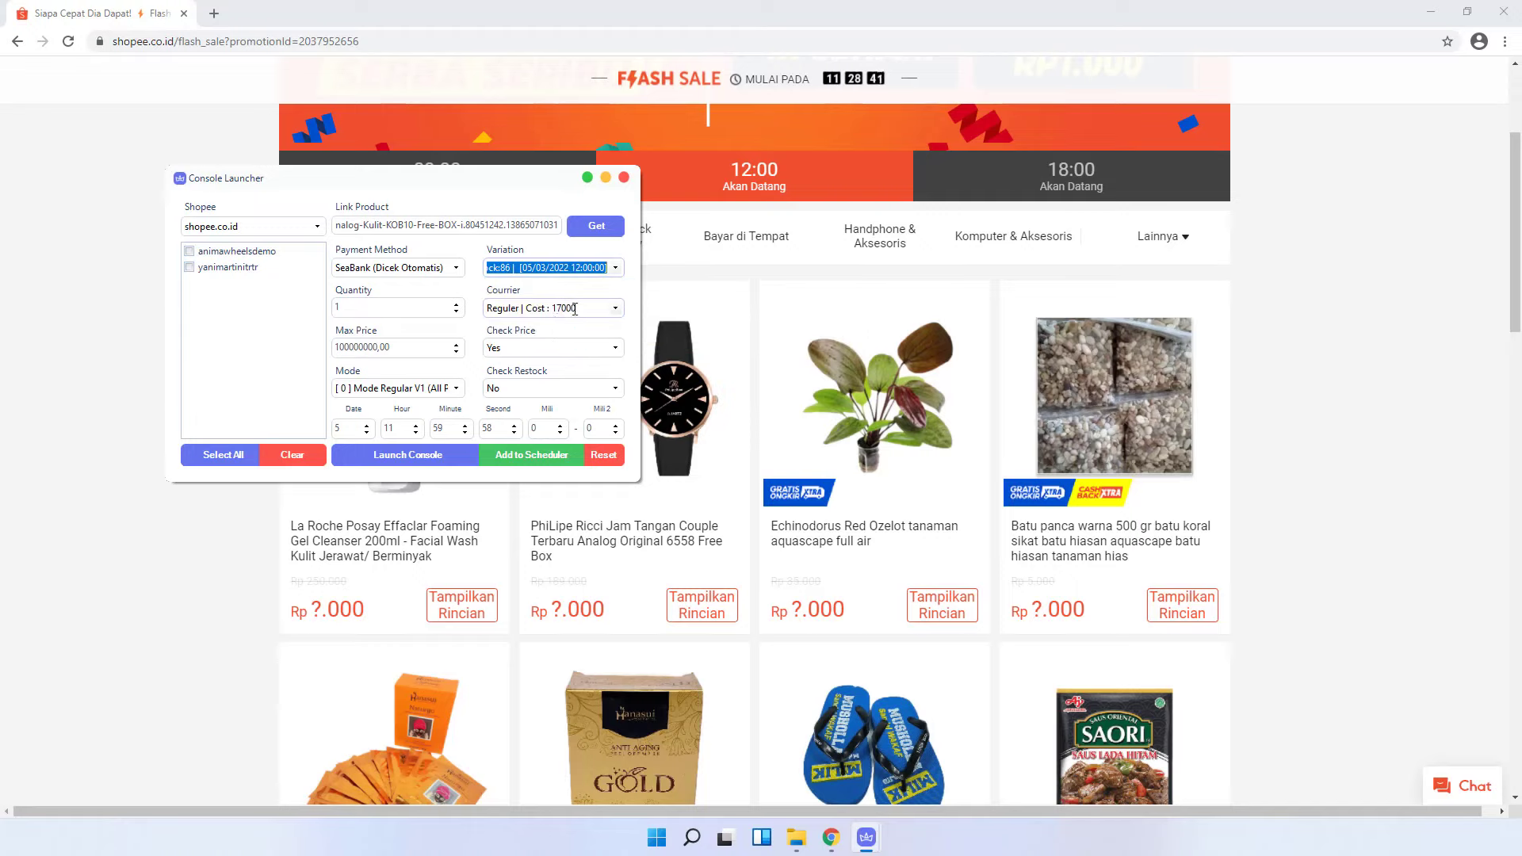
pyautogui.click(604, 308)
pyautogui.click(565, 320)
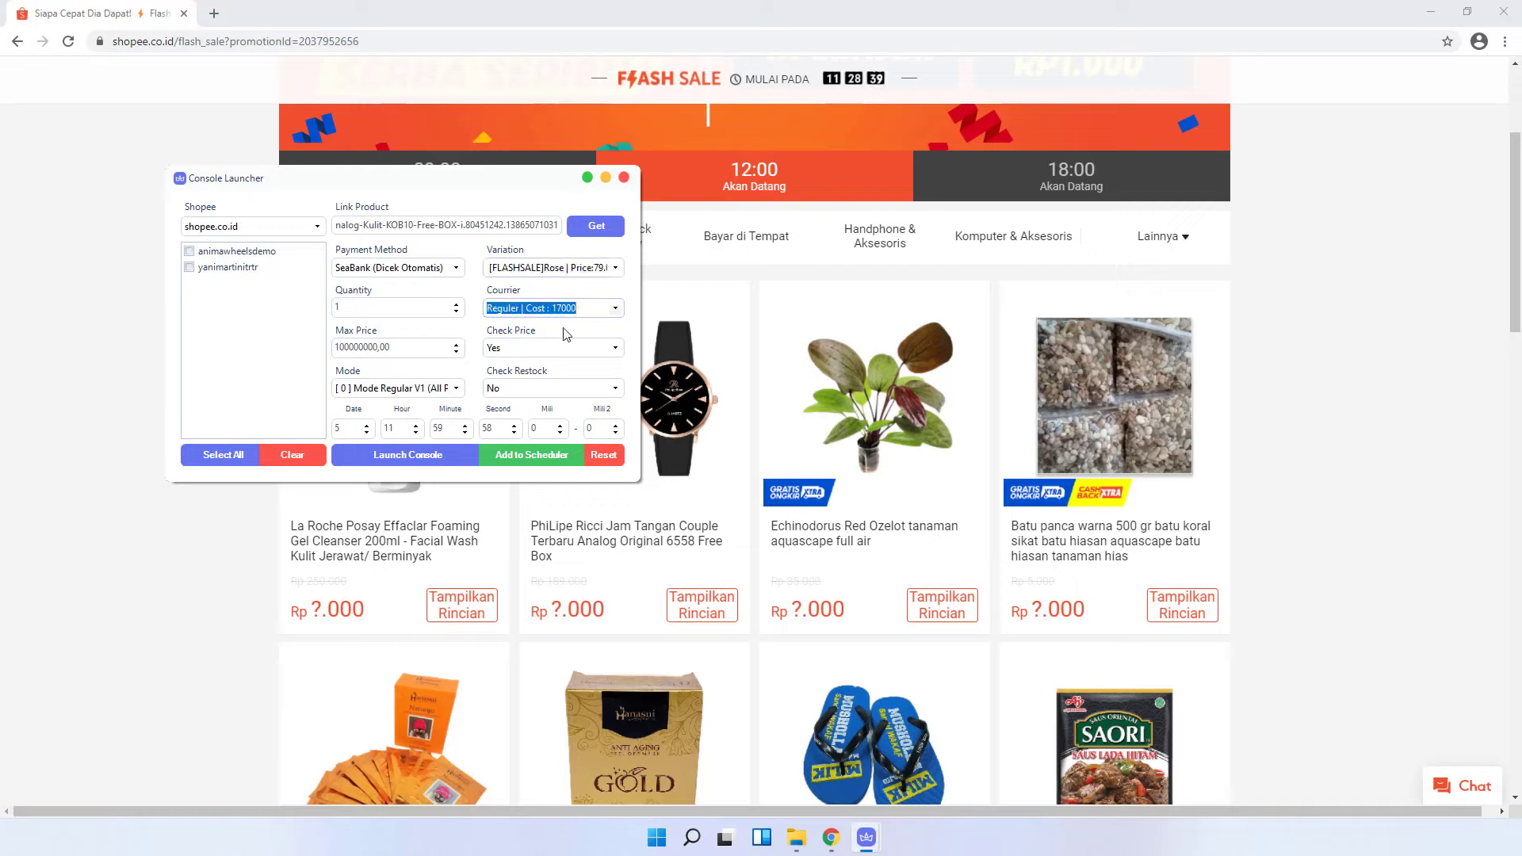
pyautogui.moveTo(436, 346); pyautogui.dragTo(356, 342)
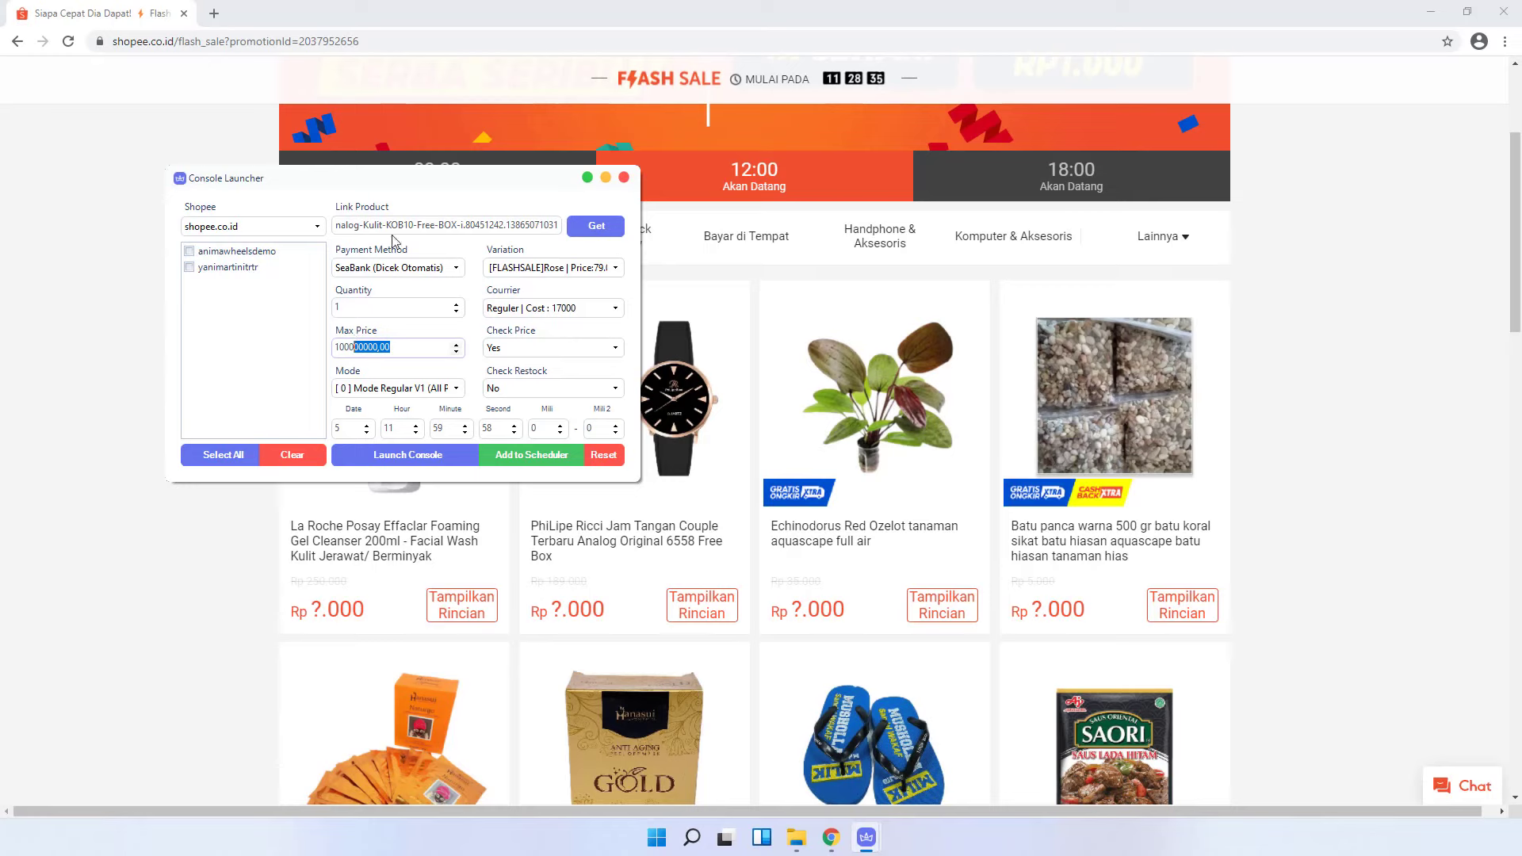
pyautogui.moveTo(456, 180); pyautogui.dragTo(723, 255)
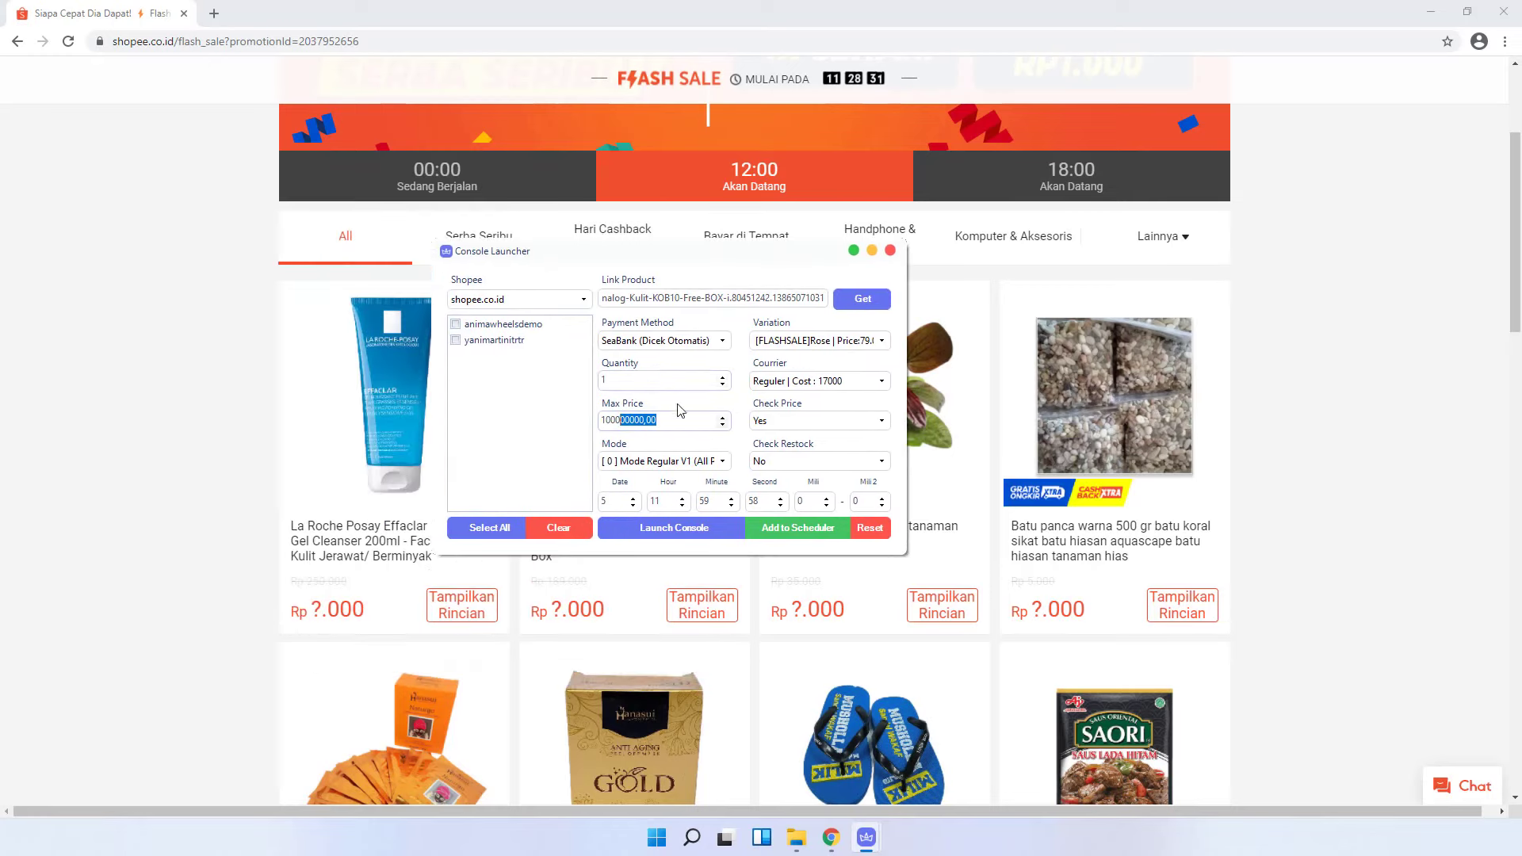
pyautogui.press('BackSpace')
# - Set Mode No Cart v3, tick the first account, and add the order to the scheduler
pyautogui.click(722, 462)
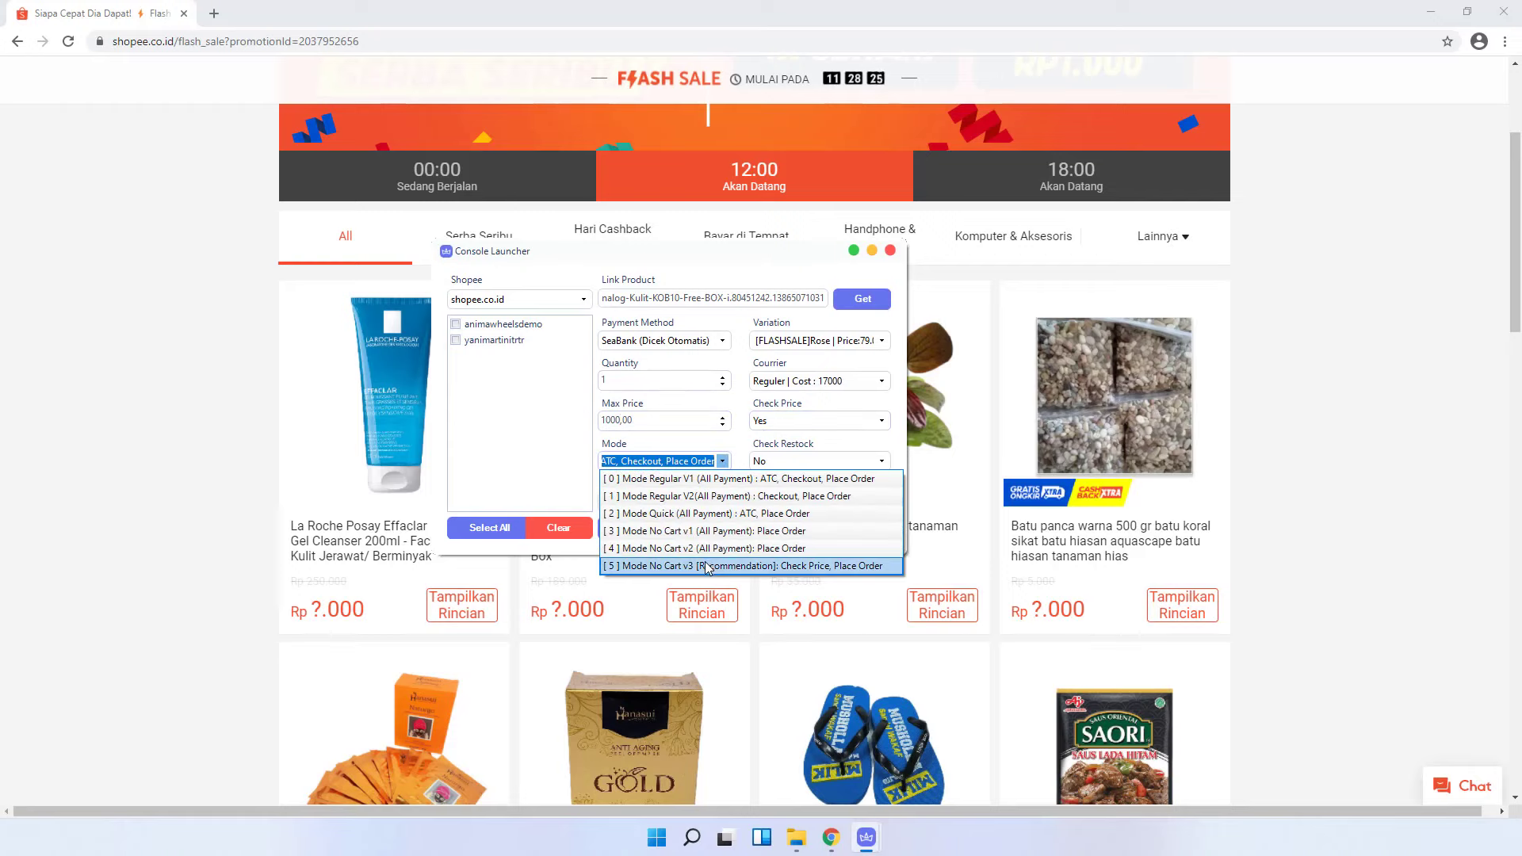
pyautogui.click(706, 565)
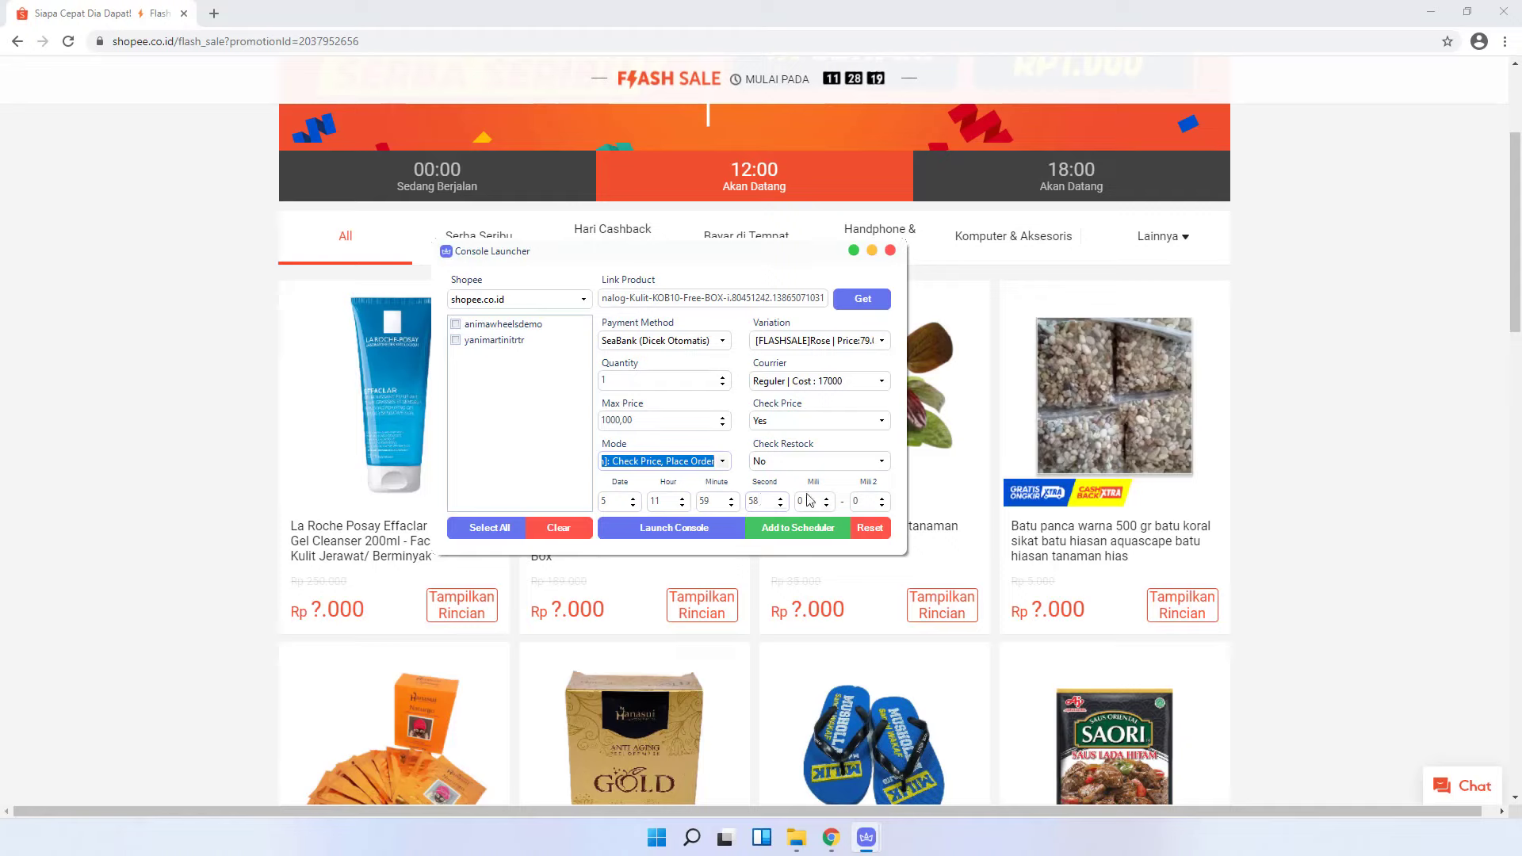
pyautogui.click(512, 333)
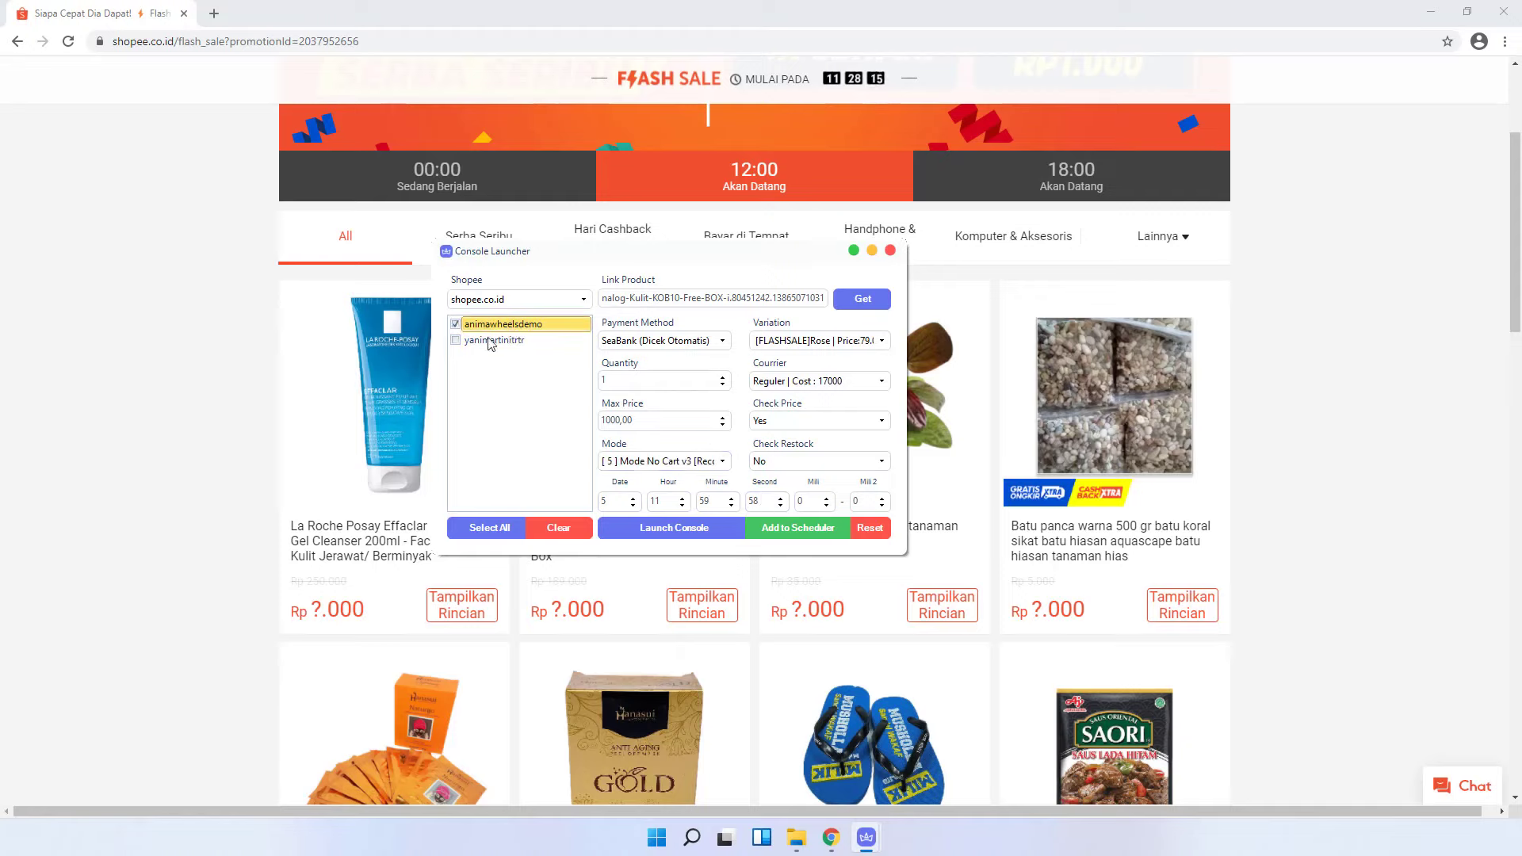
pyautogui.click(775, 533)
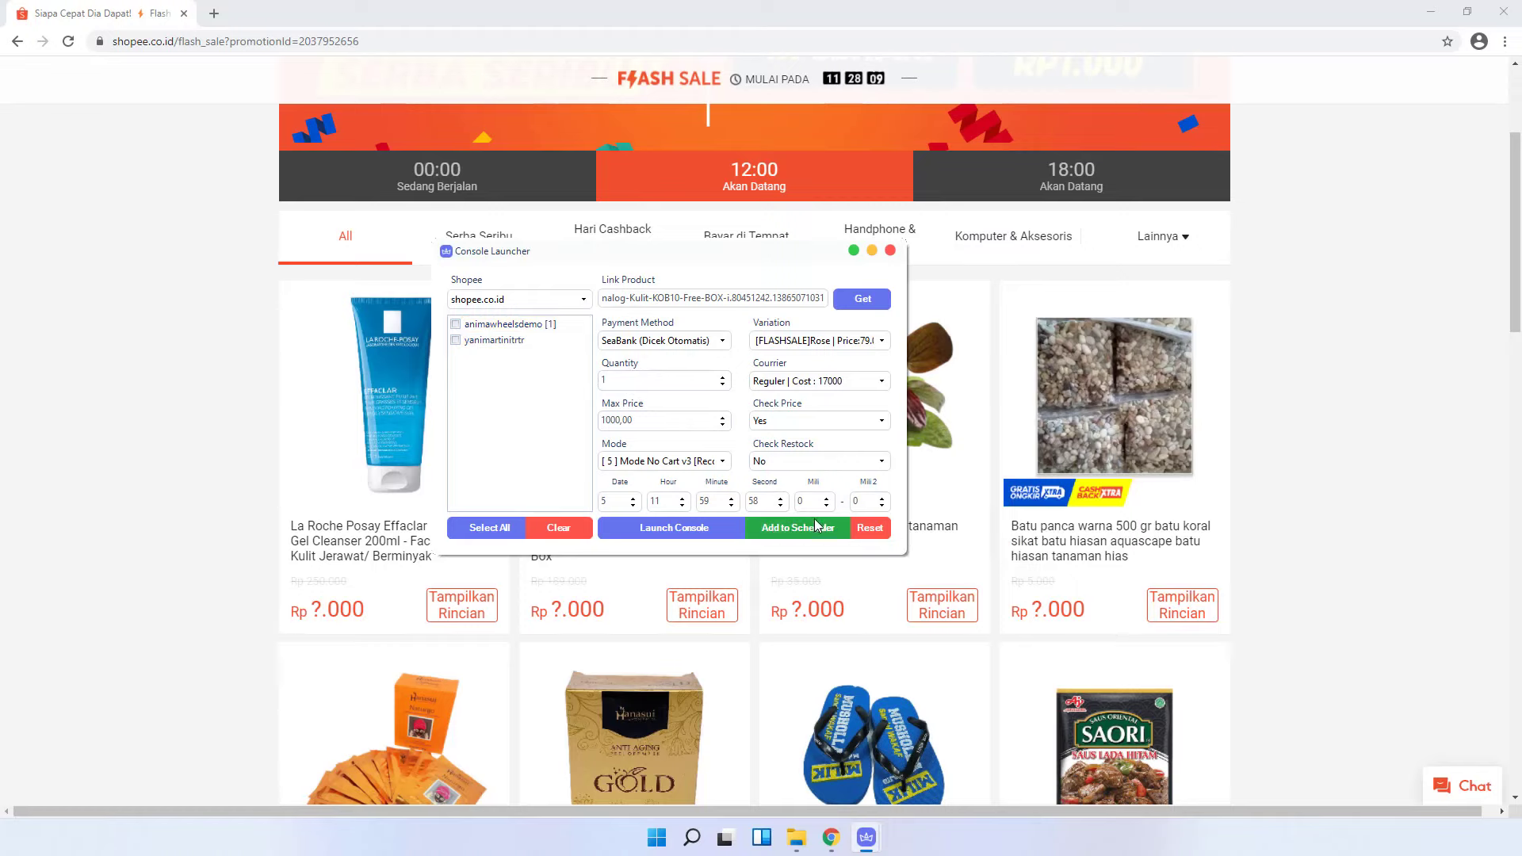
# - Open the Scheduler from Tools and check the first account's queued watch job for 11:49:58 AM
pyautogui.moveTo(866, 837)
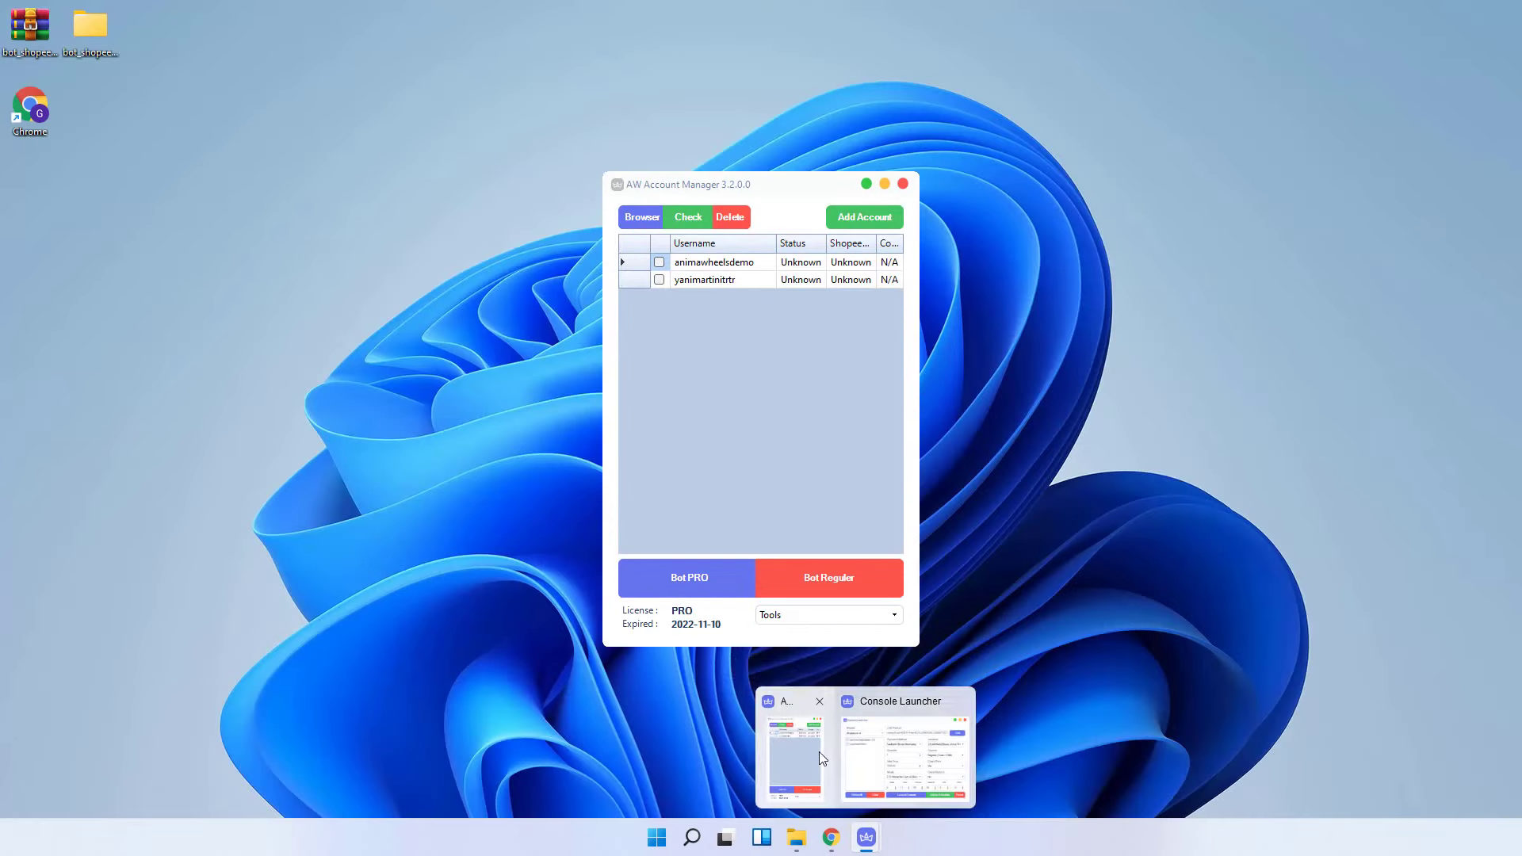
pyautogui.click(820, 751)
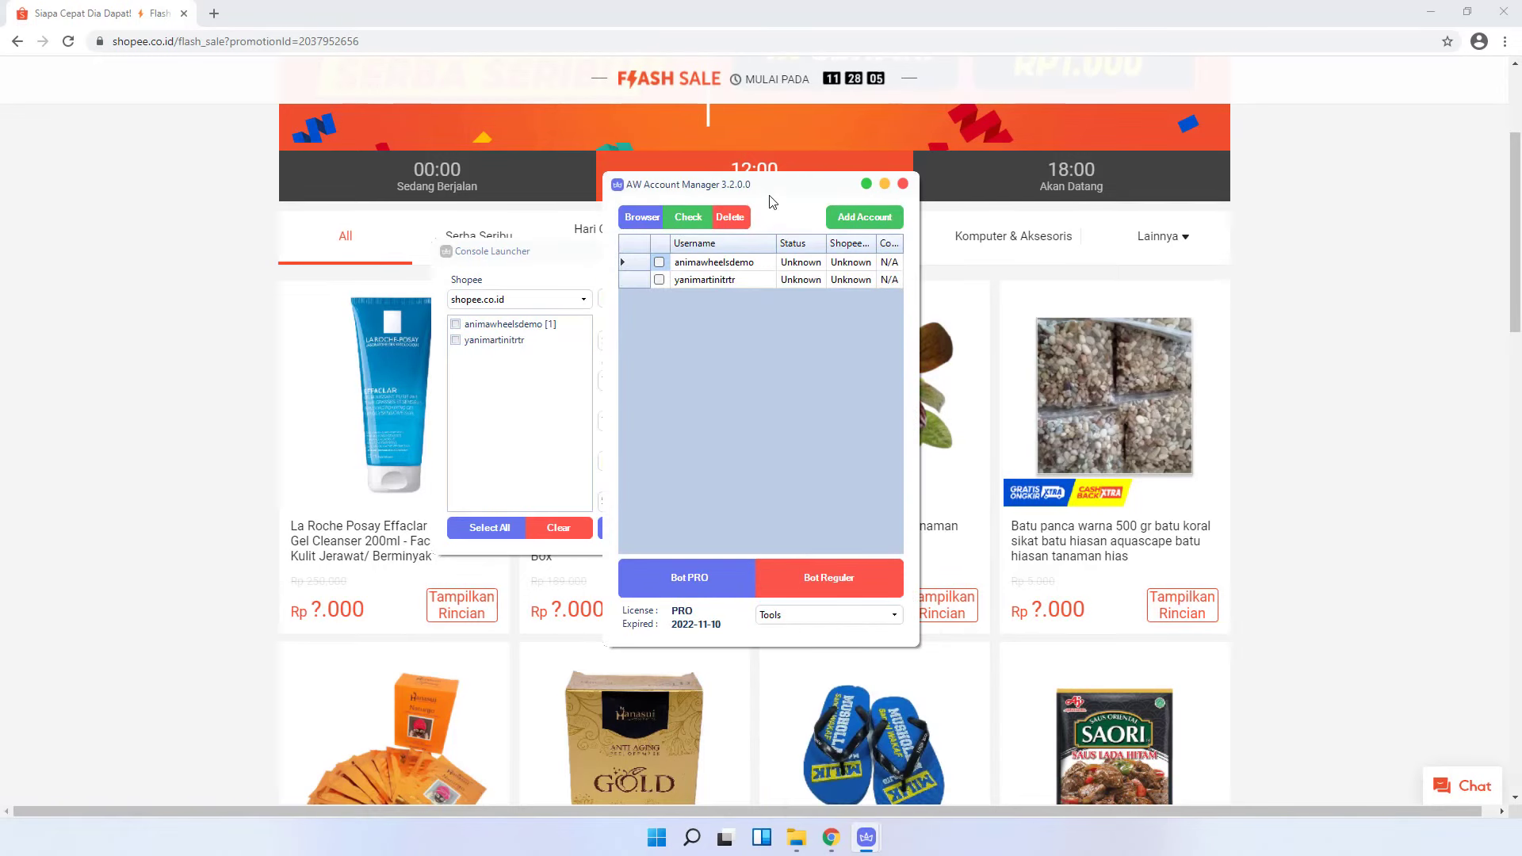
pyautogui.moveTo(764, 191); pyautogui.dragTo(1053, 197)
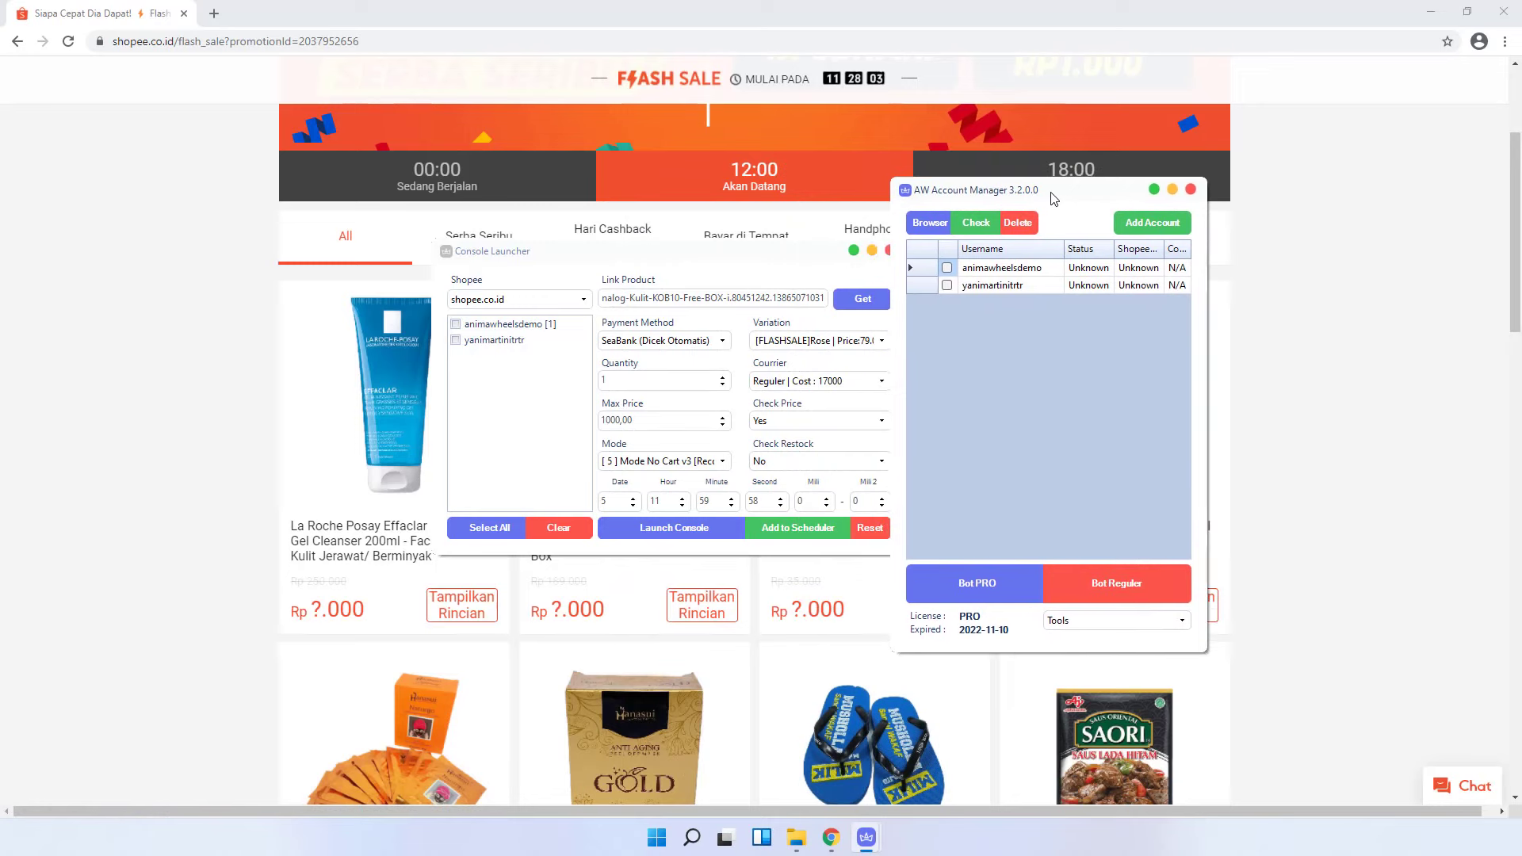
pyautogui.click(1070, 622)
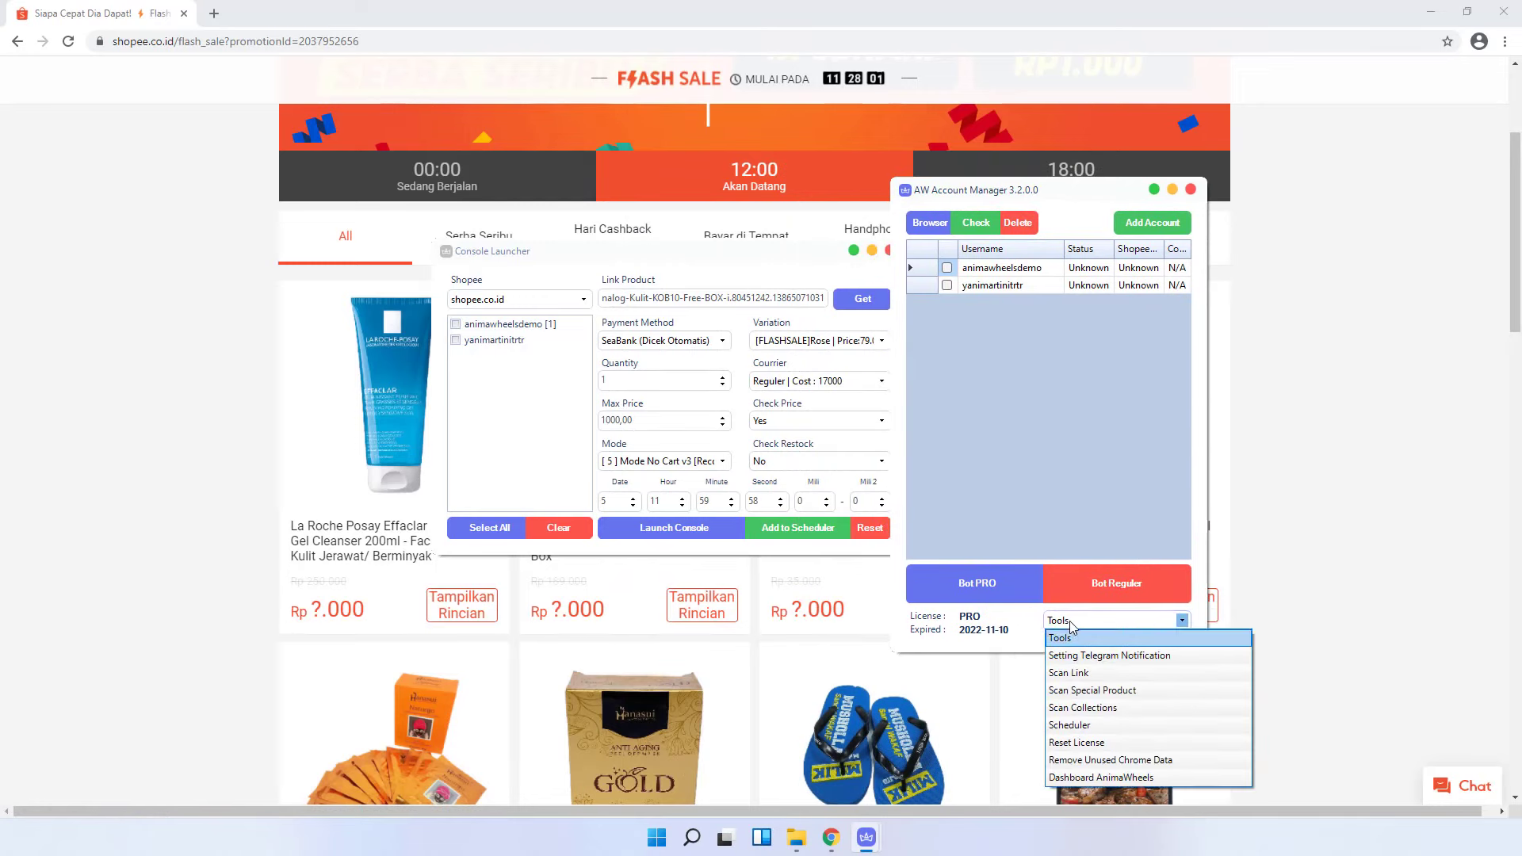
pyautogui.click(1078, 724)
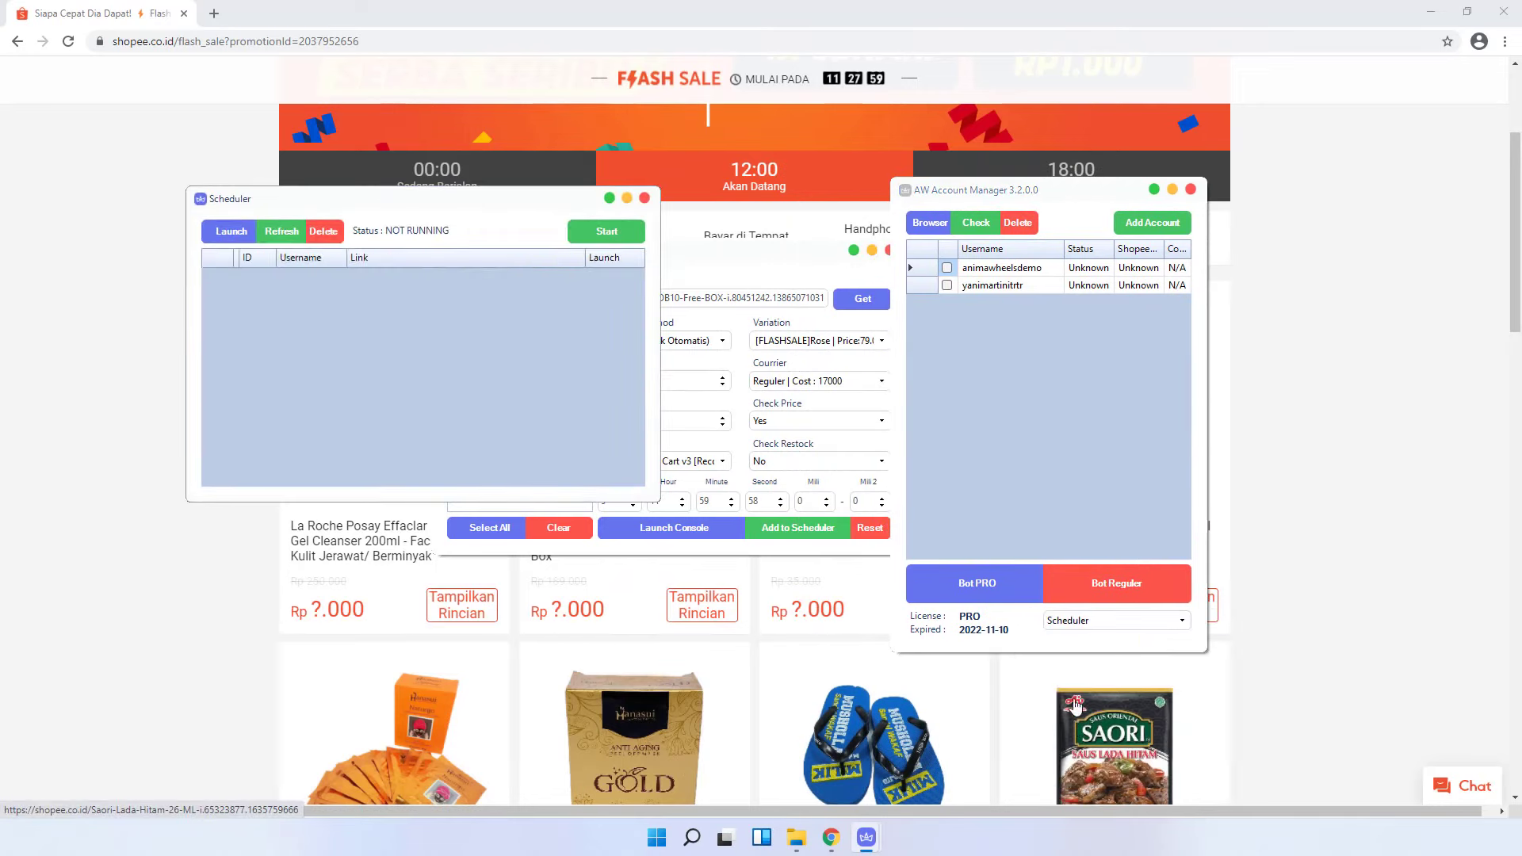
pyautogui.moveTo(409, 205); pyautogui.dragTo(1195, 275)
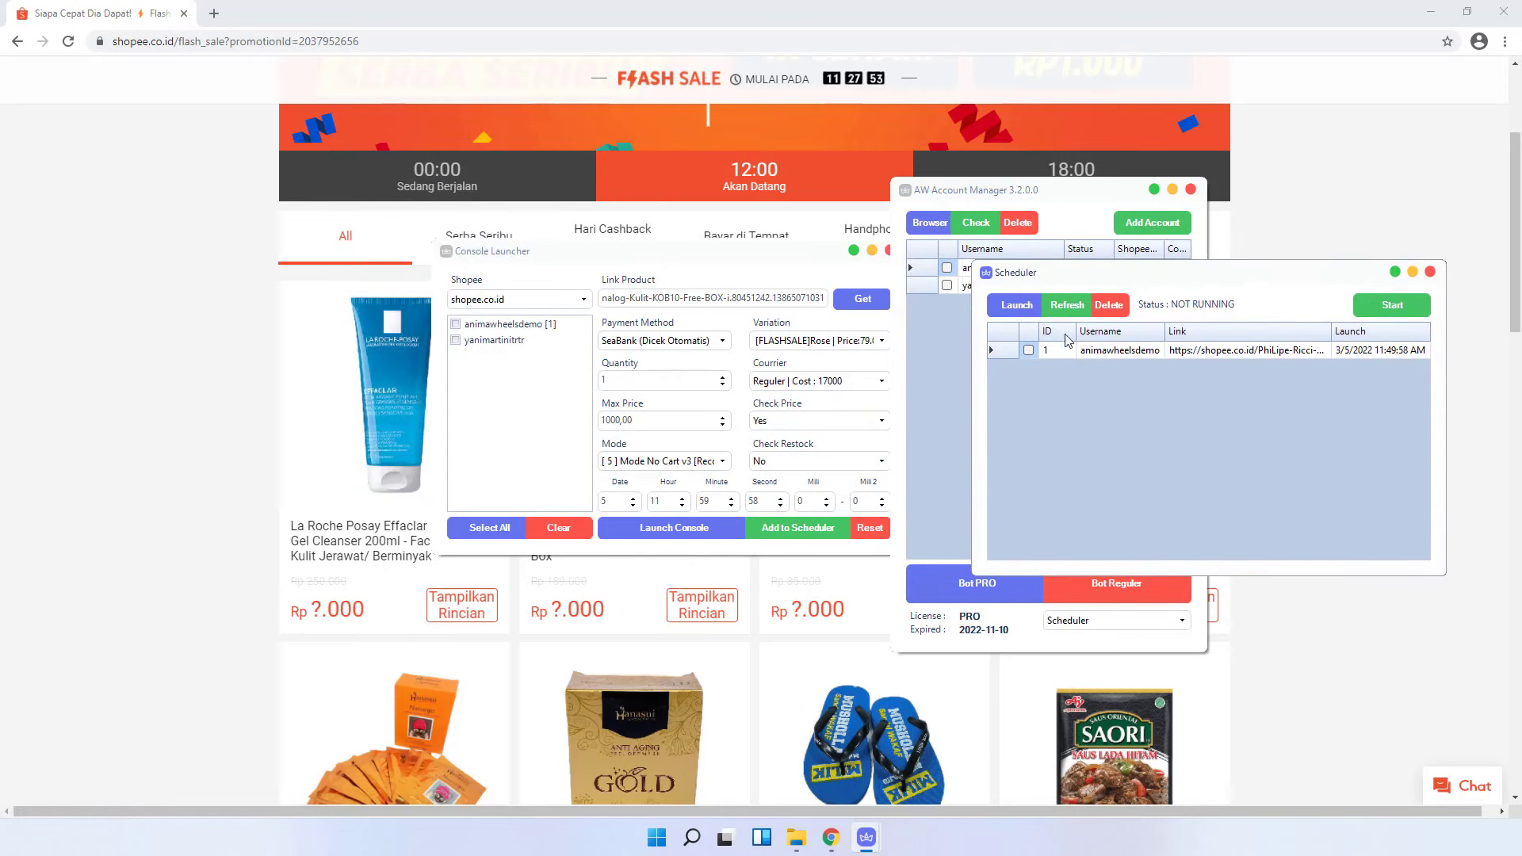
pyautogui.click(1066, 305)
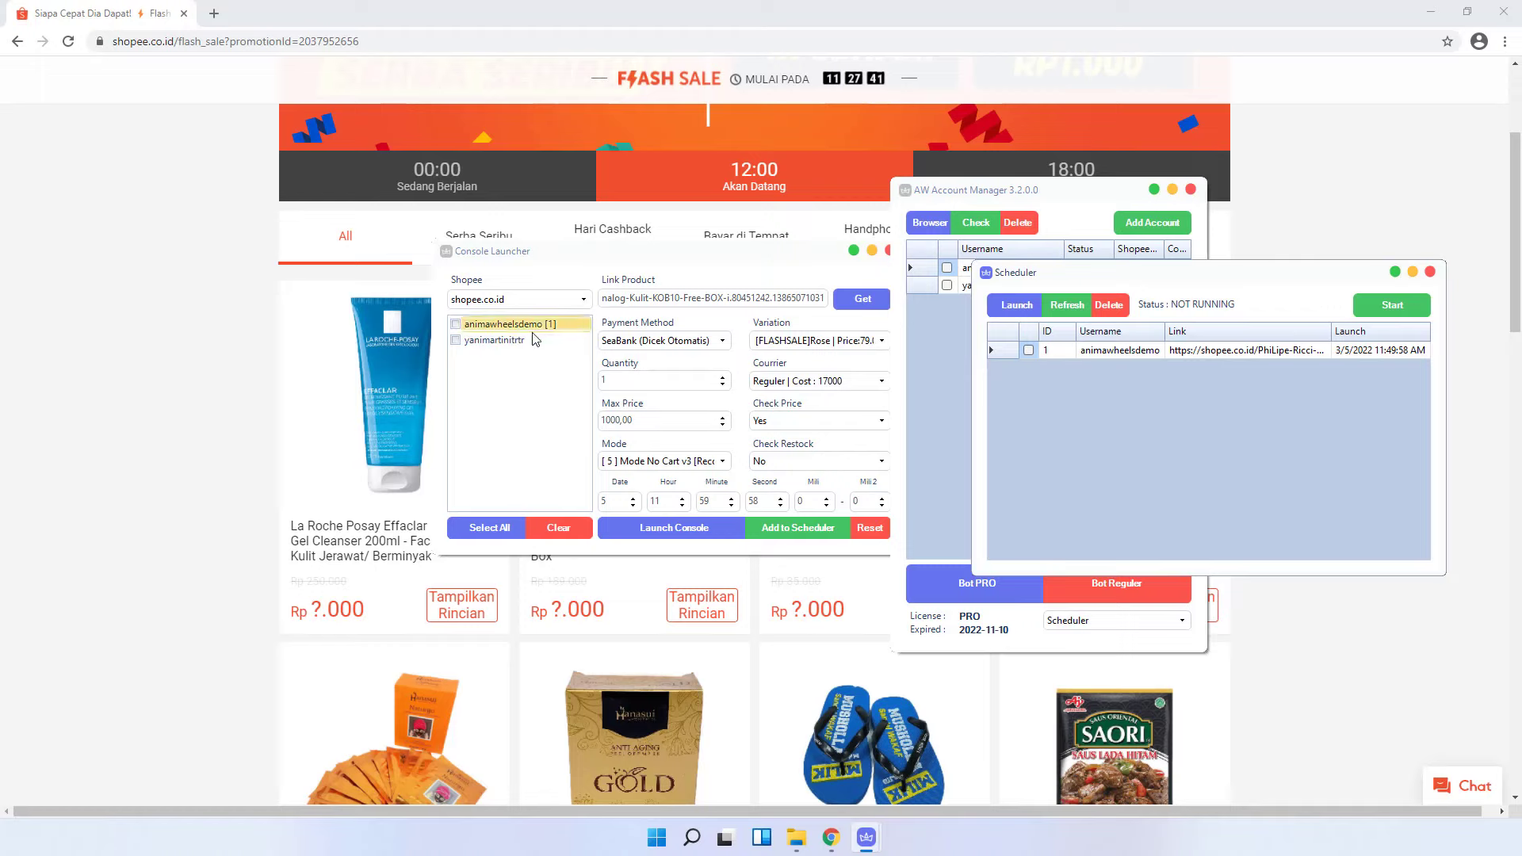
# - Tick the second account and set the order's launch time to hour 0, minute 44
pyautogui.click(456, 340)
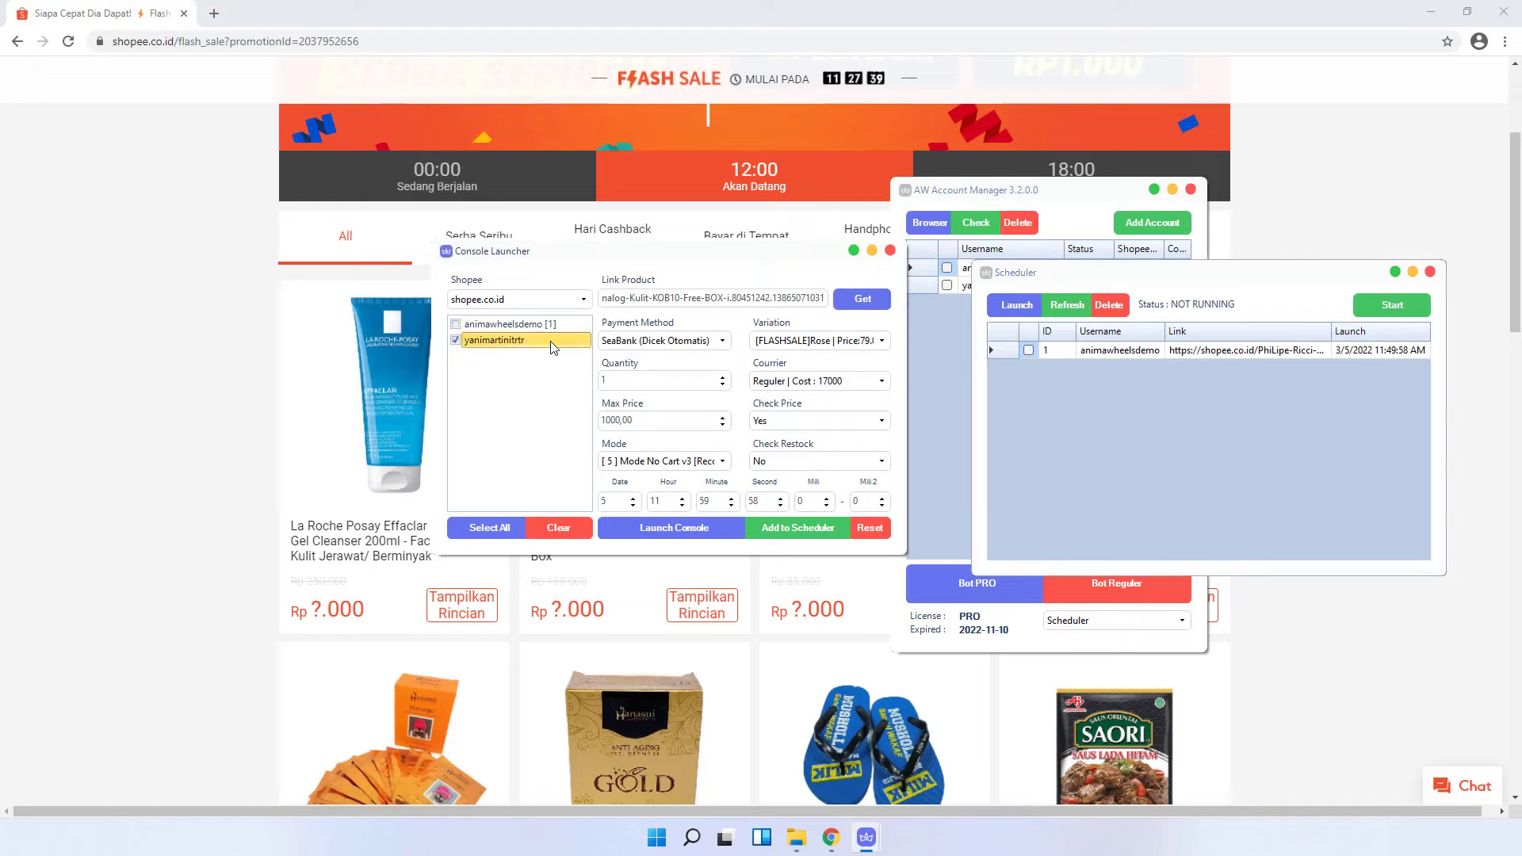
pyautogui.moveTo(658, 248); pyautogui.dragTo(420, 214)
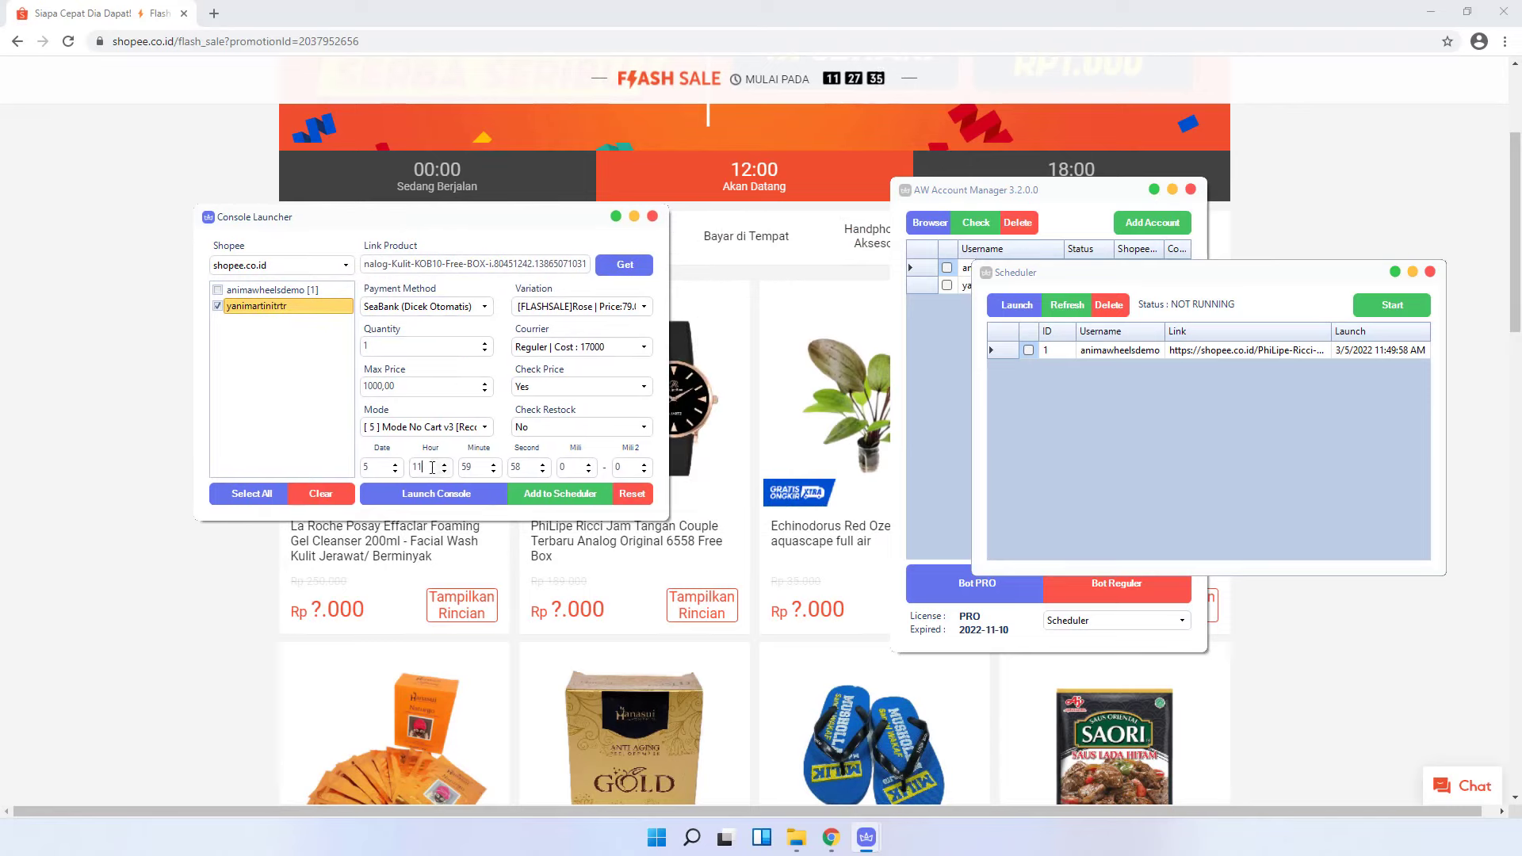
pyautogui.moveTo(432, 467); pyautogui.dragTo(410, 468)
pyautogui.doubleClick(483, 466)
pyautogui.write('33')
pyautogui.doubleClick(467, 466)
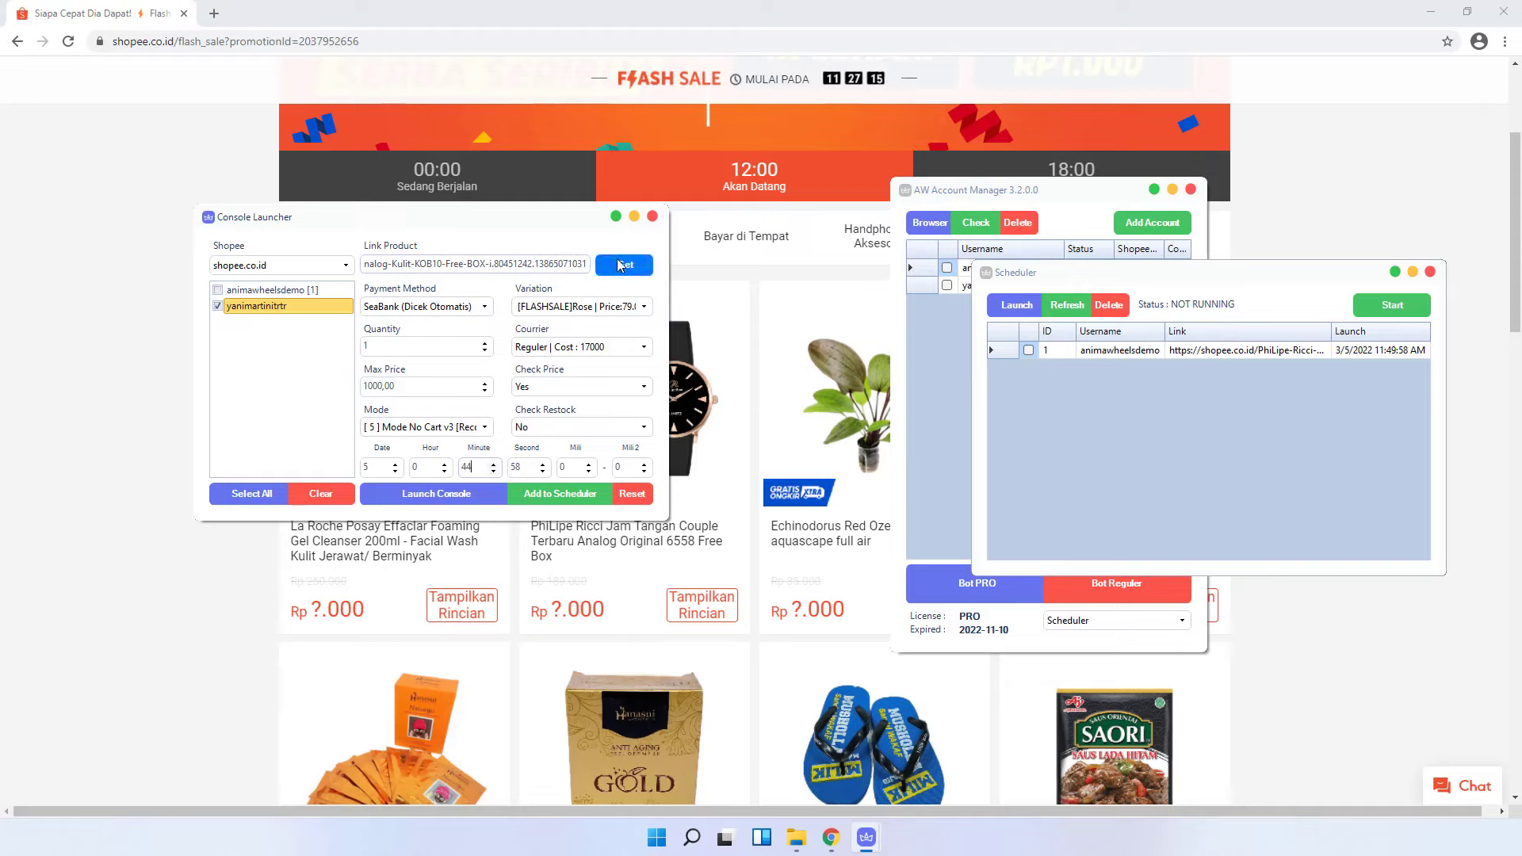
# - Add the order to the Scheduler, refresh the job list, and start the scheduler running
pyautogui.click(535, 495)
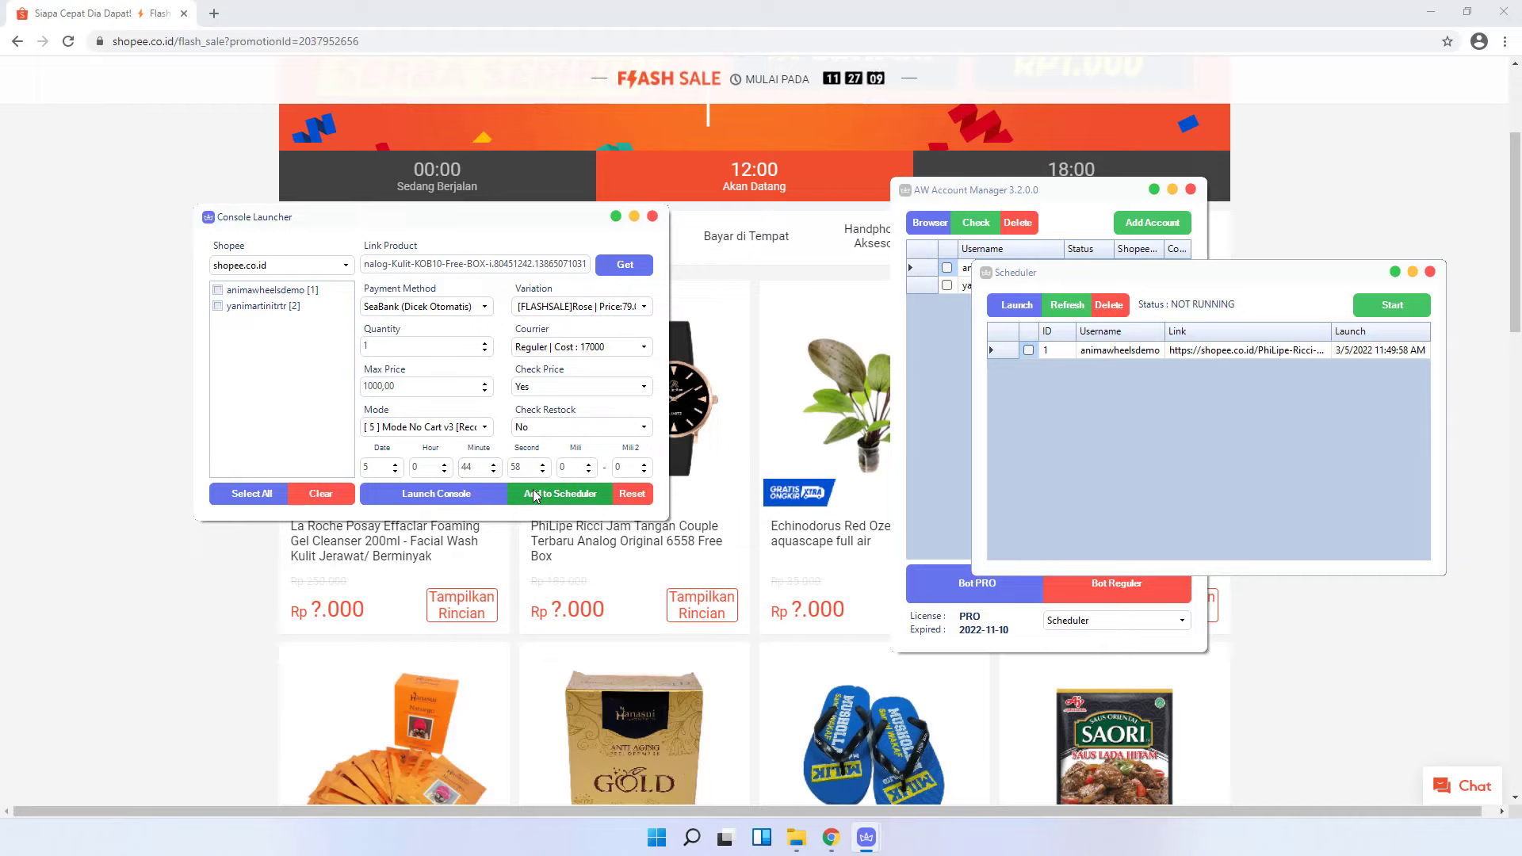
pyautogui.click(1075, 304)
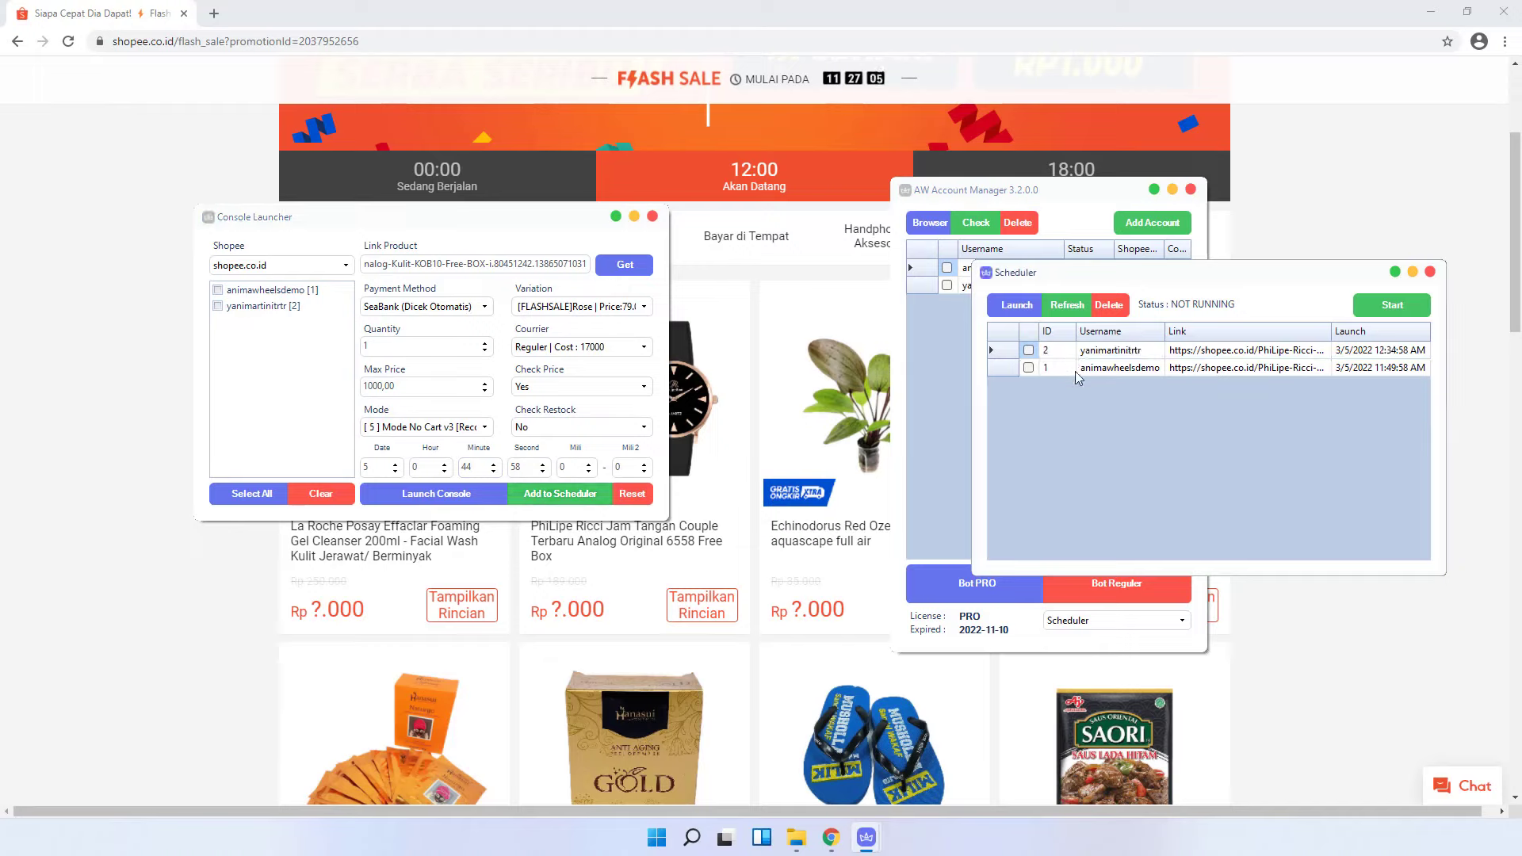
pyautogui.click(1383, 307)
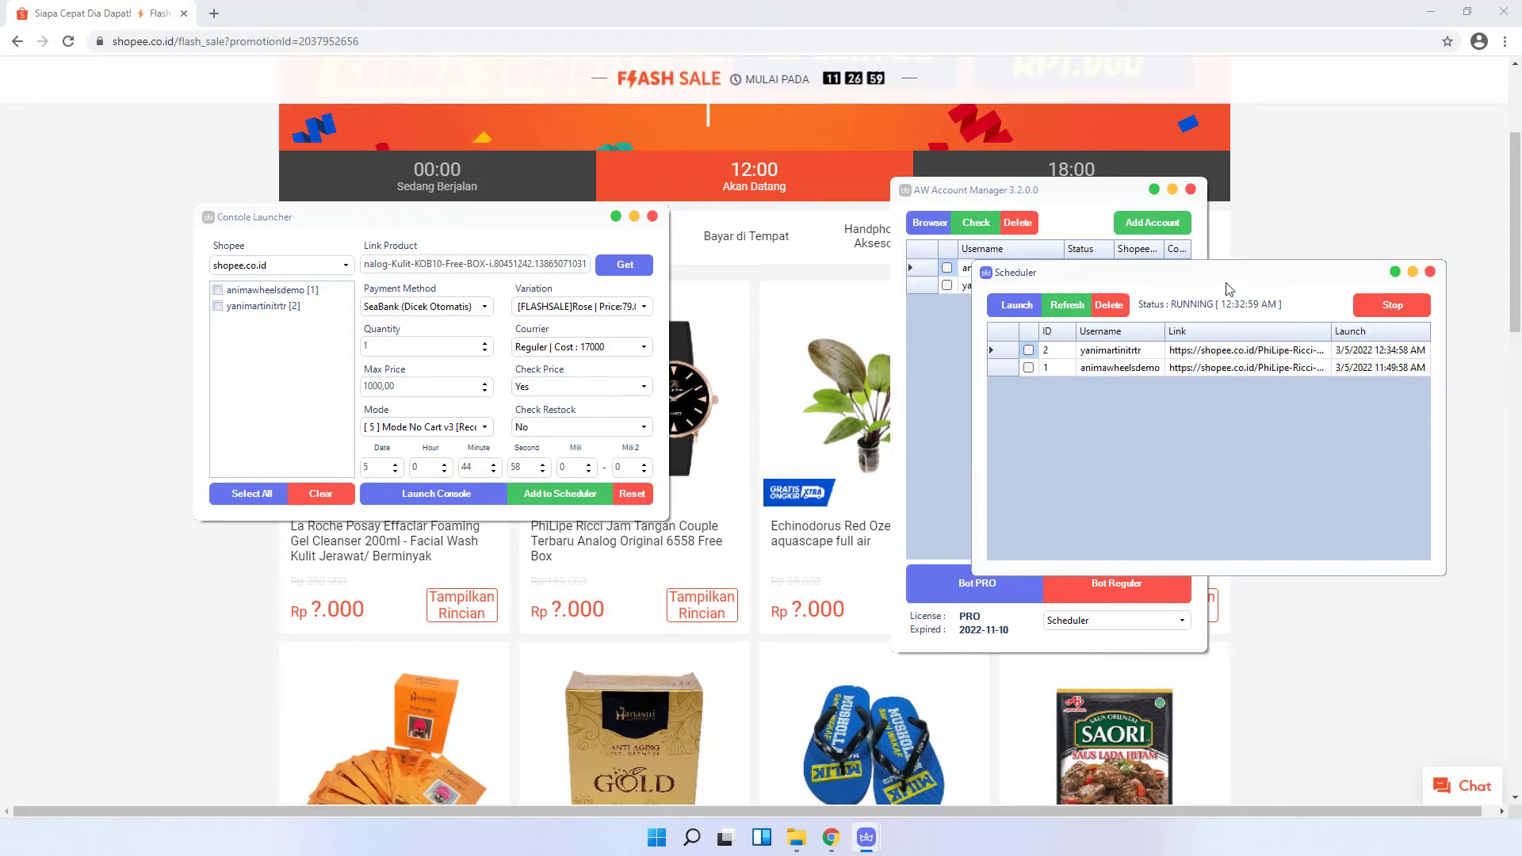
# - Check the scheduled launch times and the minute and seconds fields while the 12:34:58 AM job fires
pyautogui.moveTo(1225, 270); pyautogui.dragTo(1182, 163)
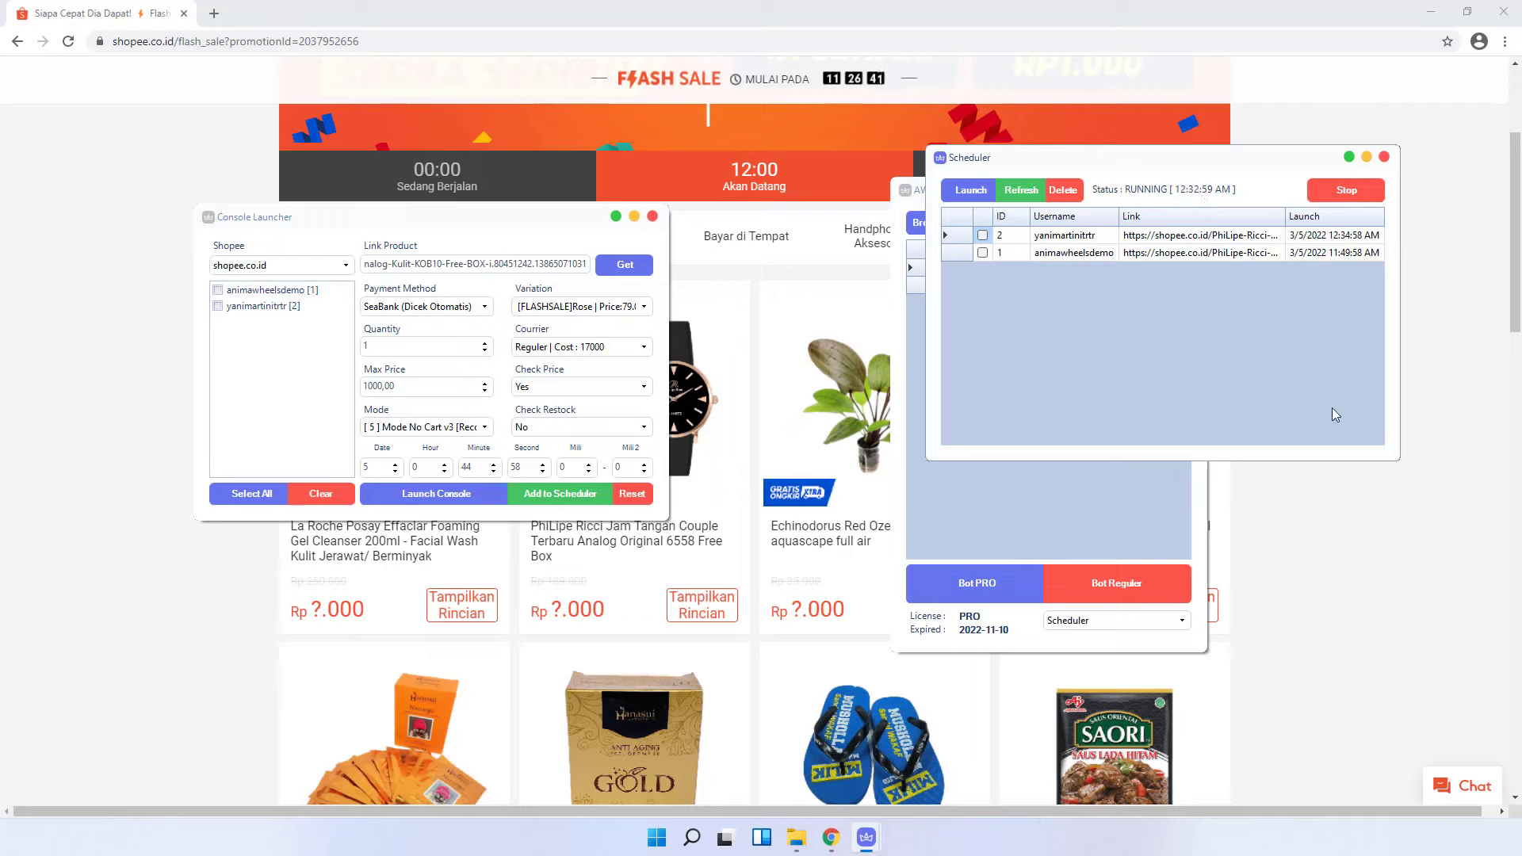
pyautogui.click(1336, 241)
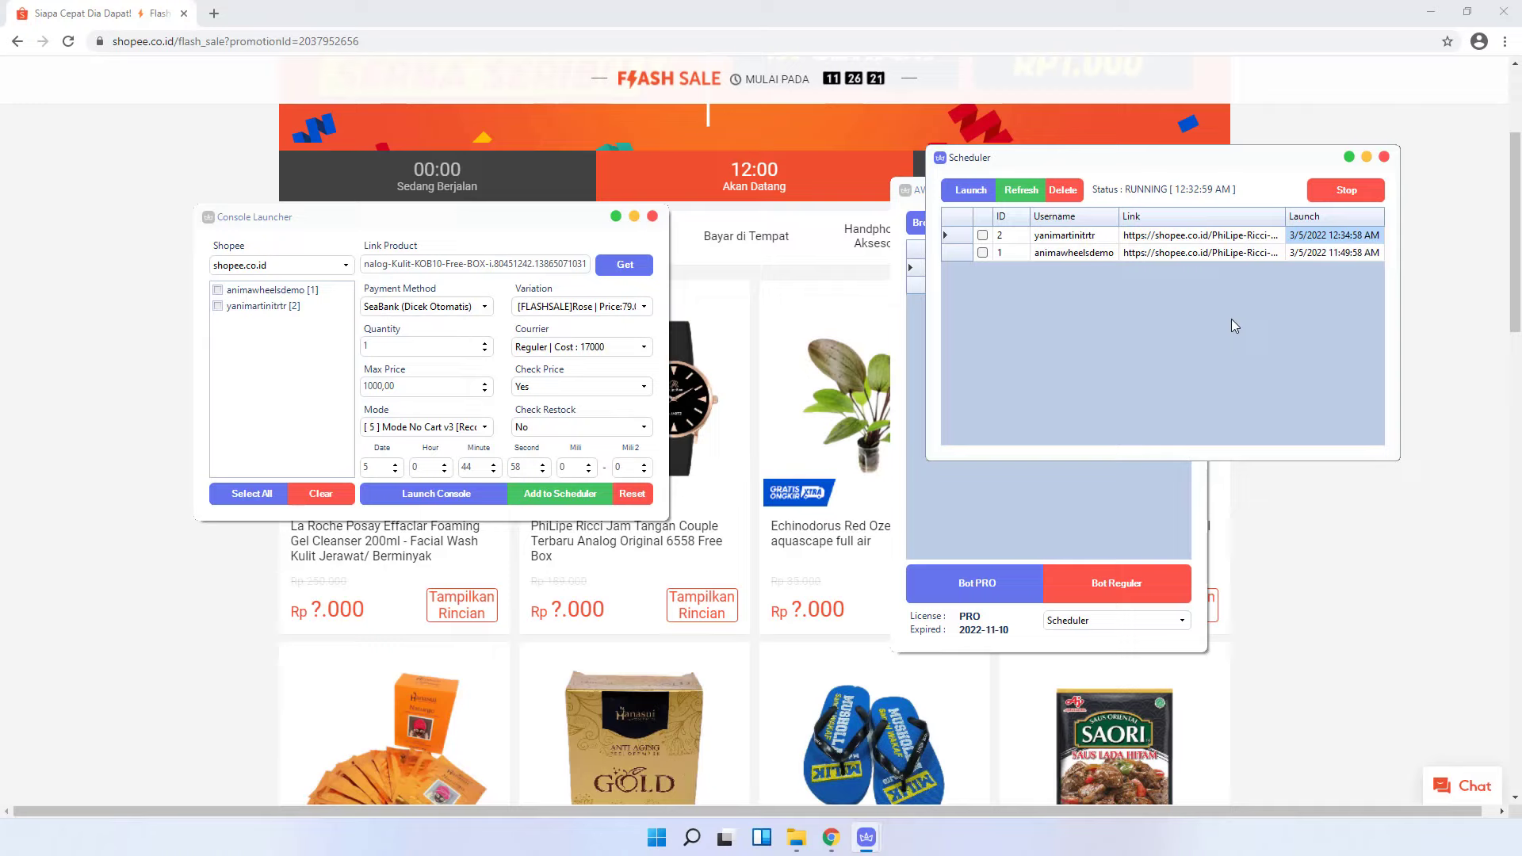
pyautogui.doubleClick(466, 468)
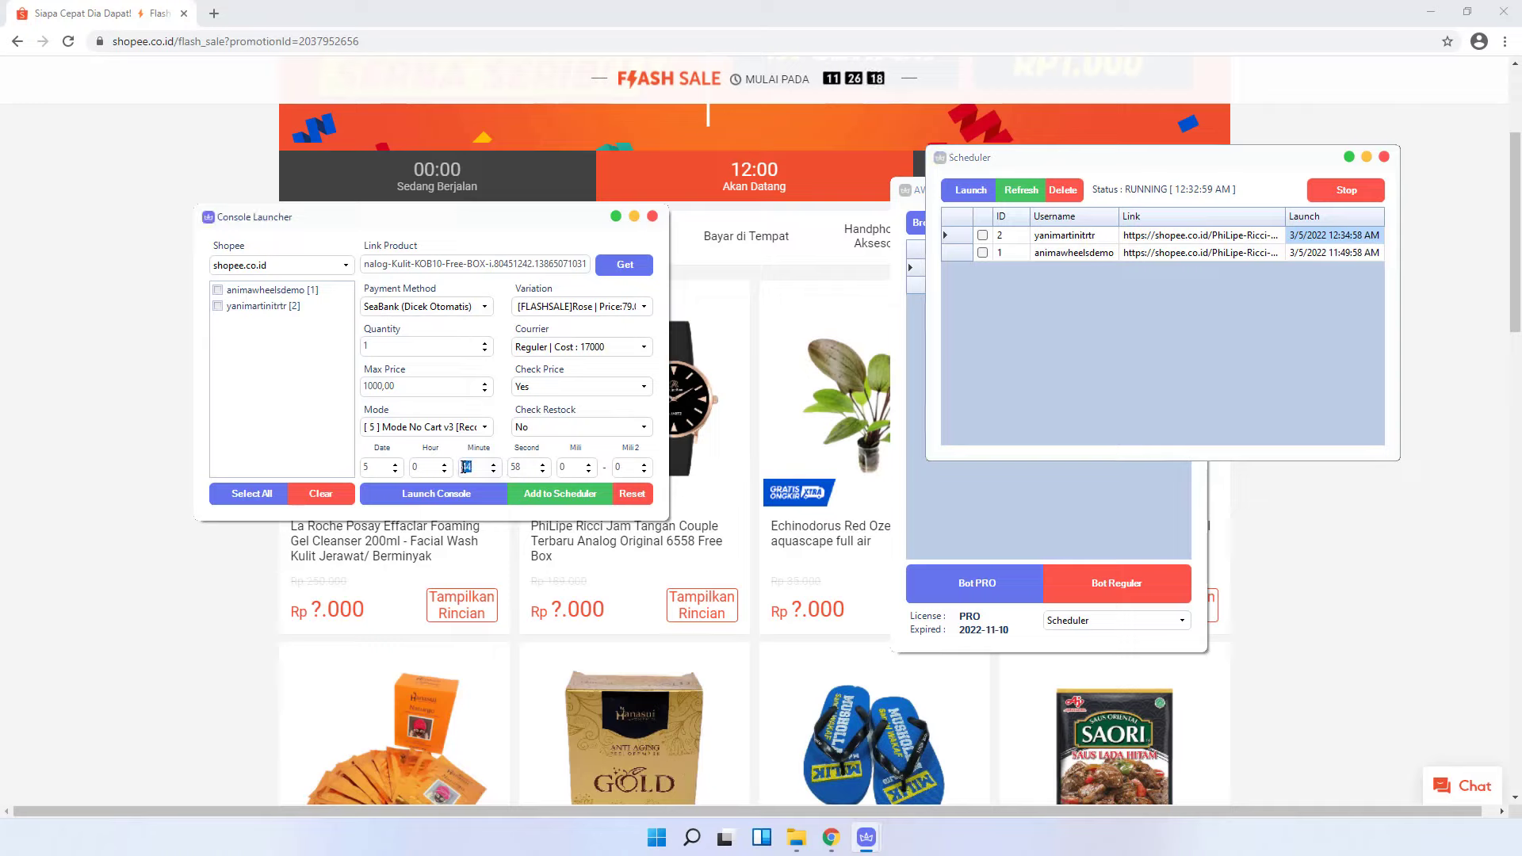
pyautogui.doubleClick(522, 468)
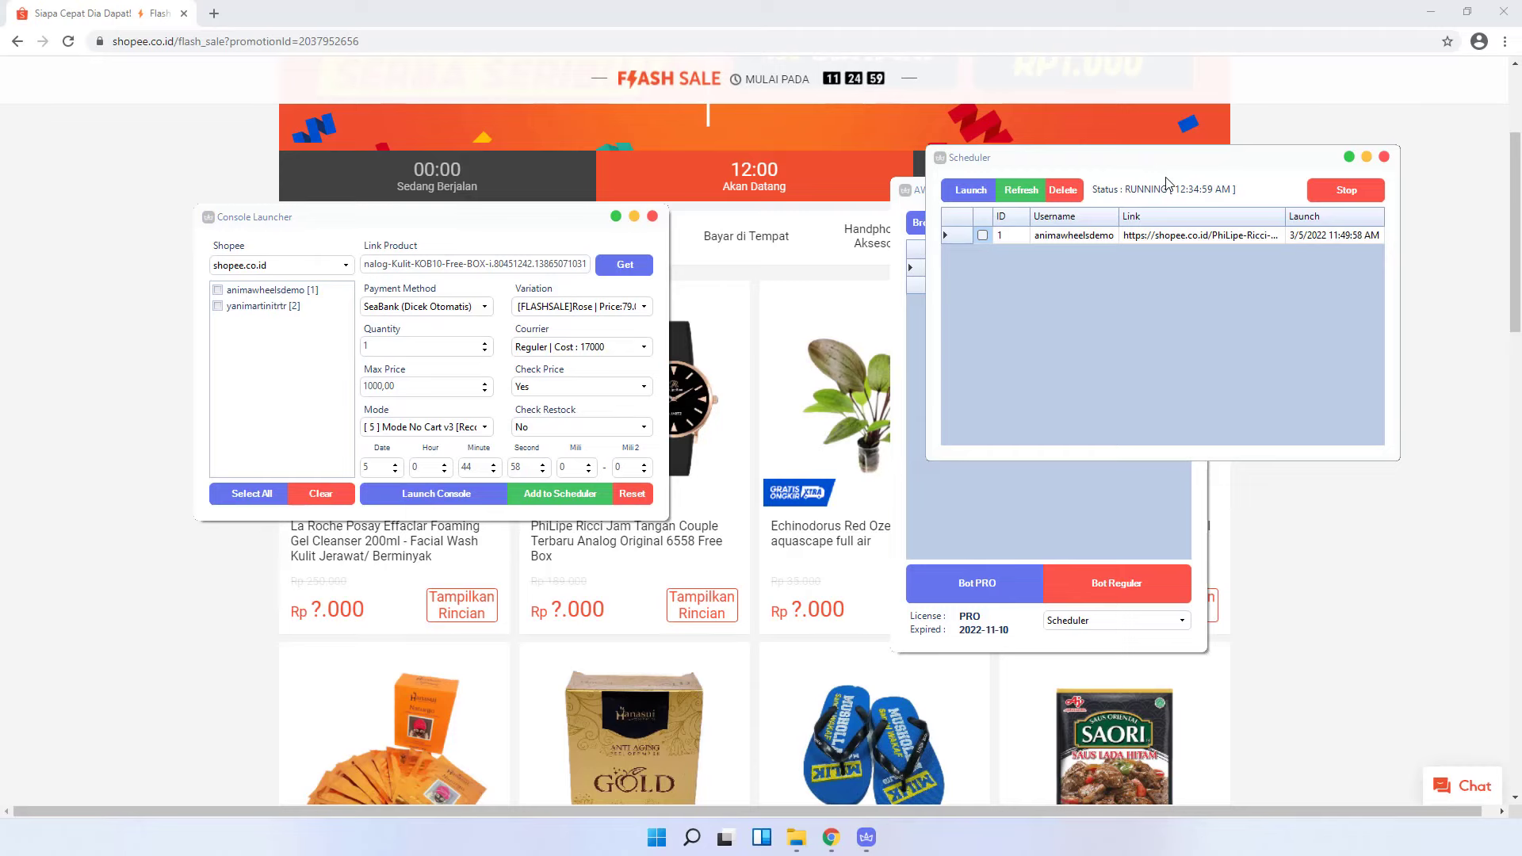
# - Move the launched order console aside and bring the Shopee flash sale page to the front
pyautogui.moveTo(947, 253); pyautogui.dragTo(329, 125)
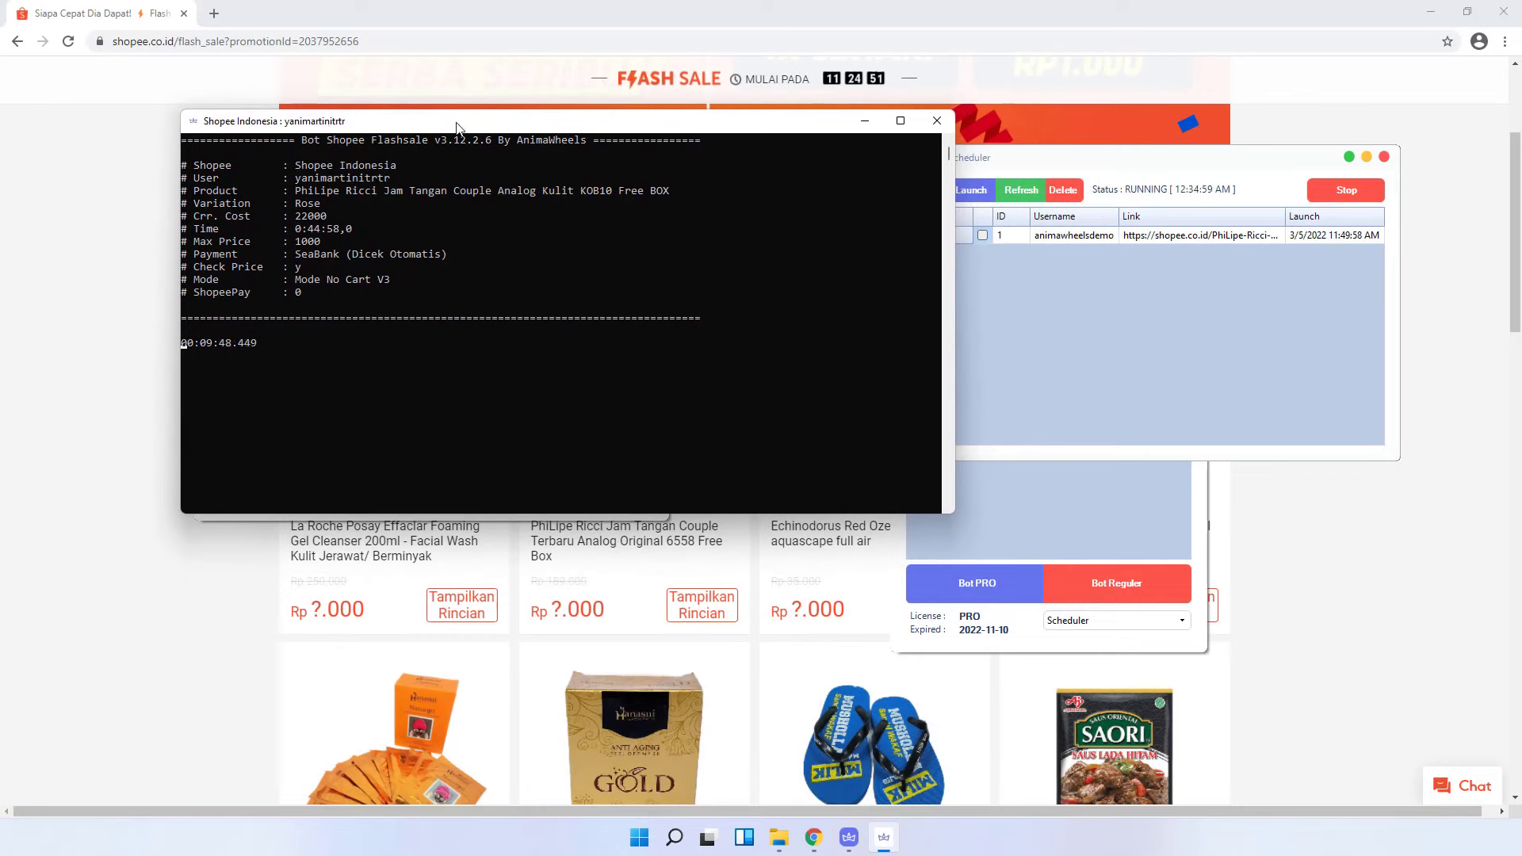
pyautogui.moveTo(455, 127); pyautogui.dragTo(967, 81)
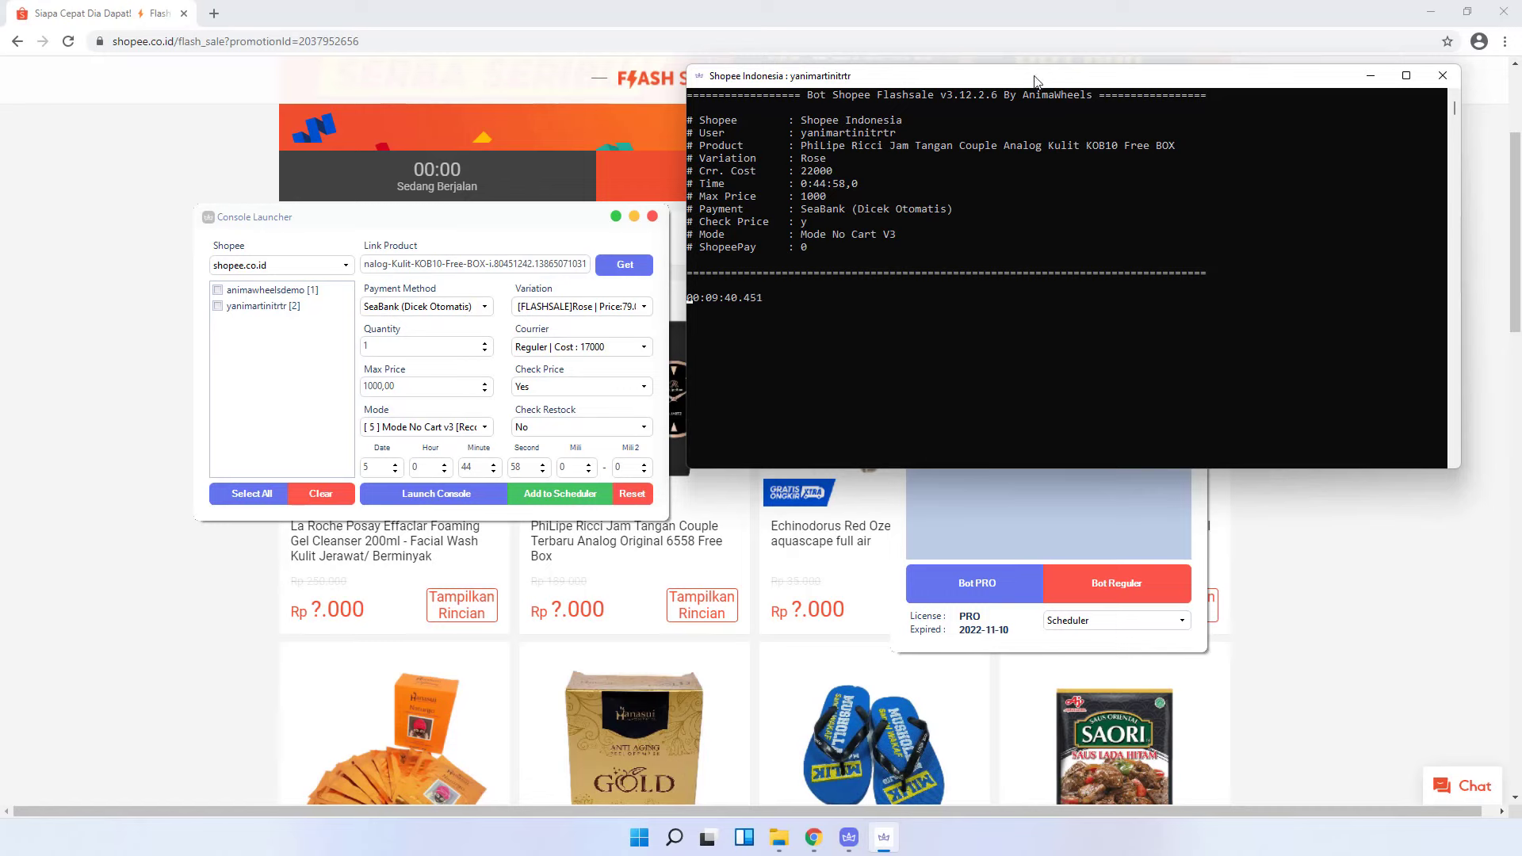
pyautogui.moveTo(1036, 77); pyautogui.dragTo(566, 118)
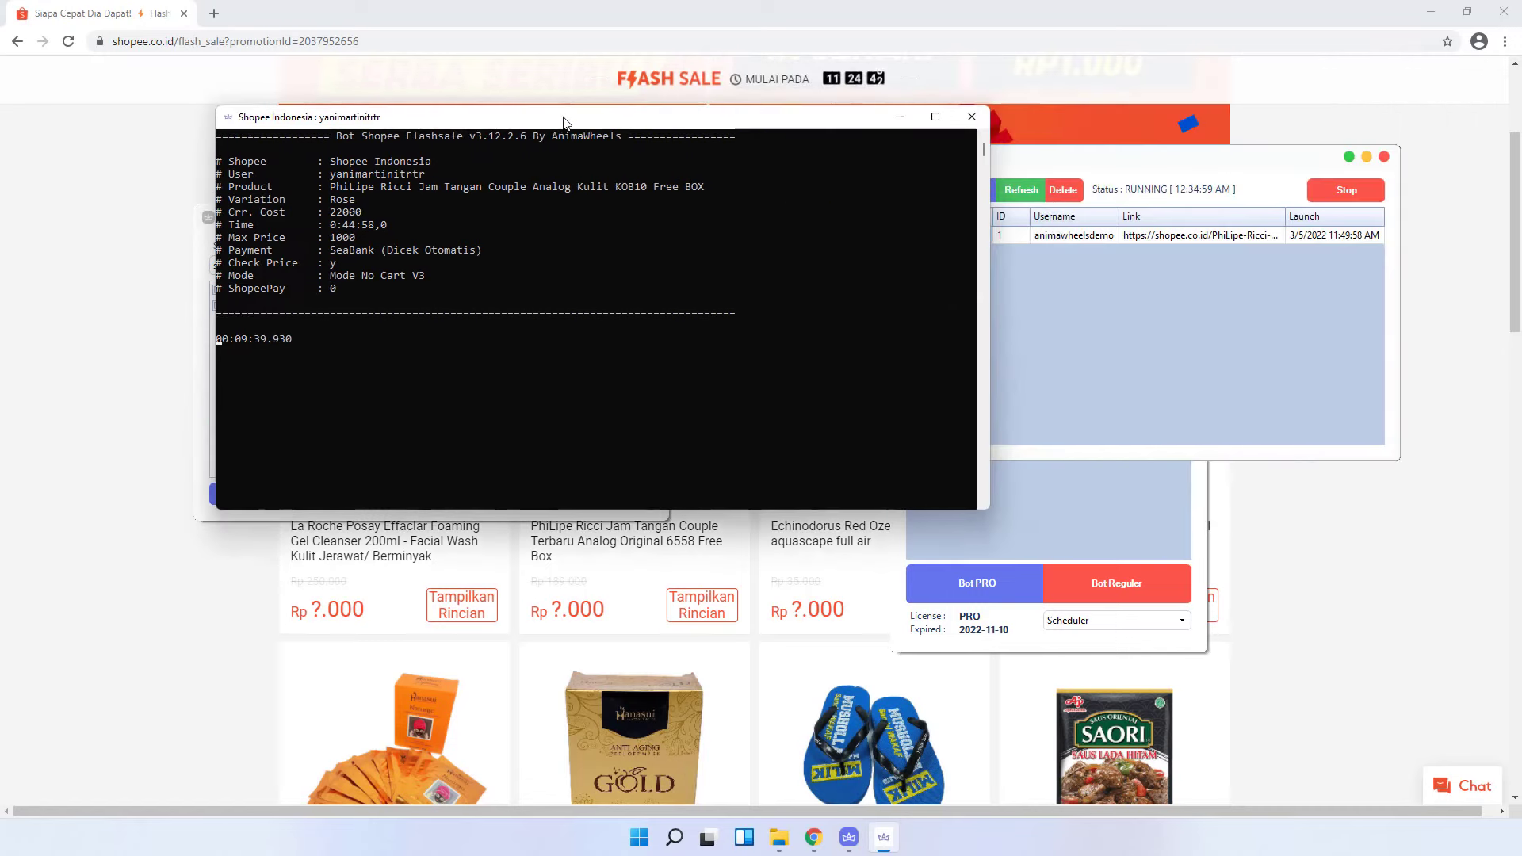
pyautogui.click(966, 118)
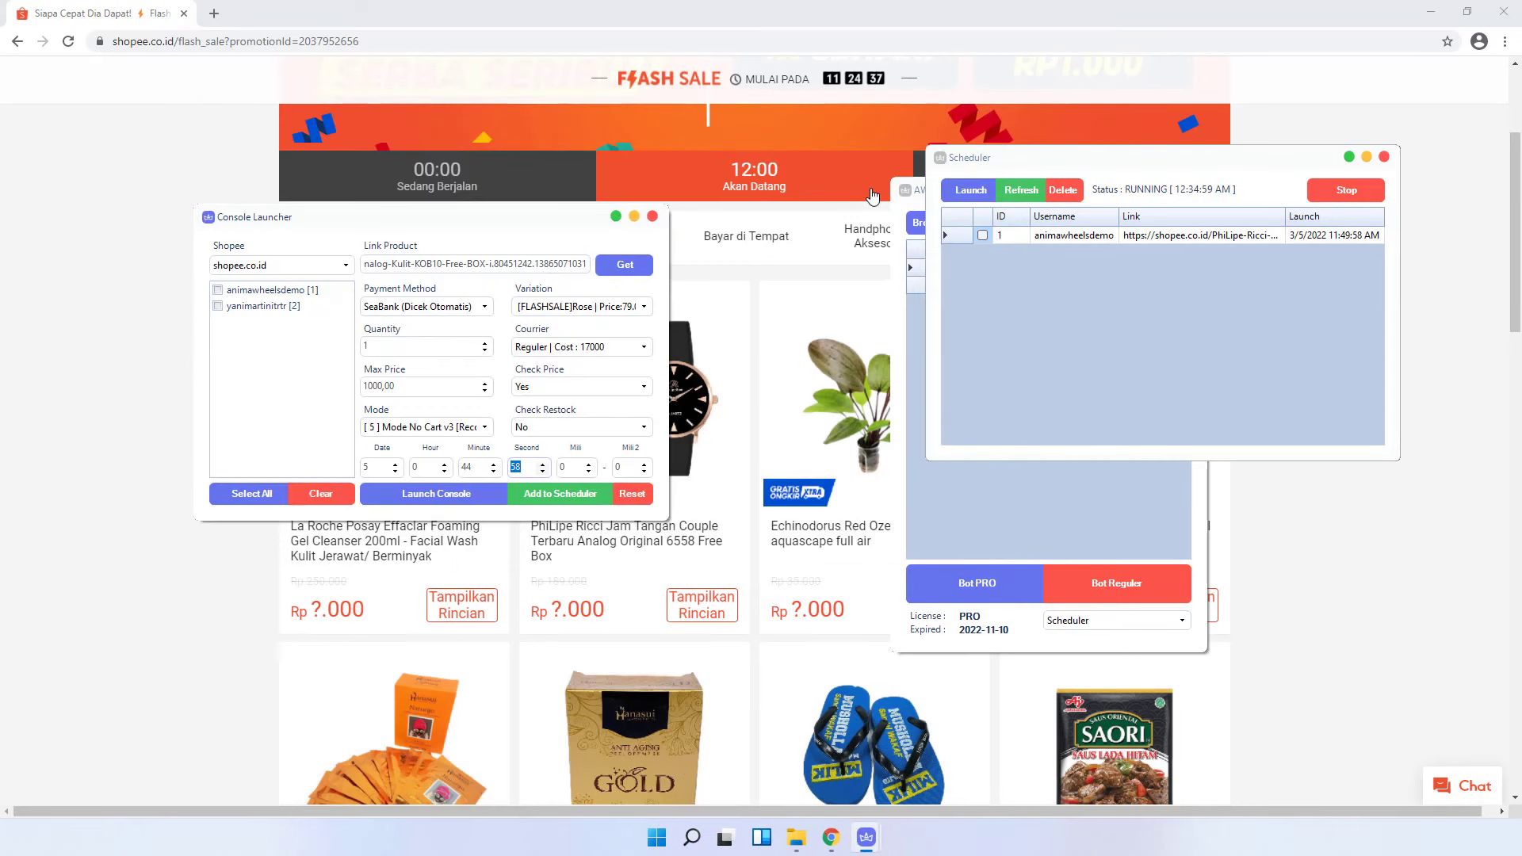
pyautogui.click(842, 165)
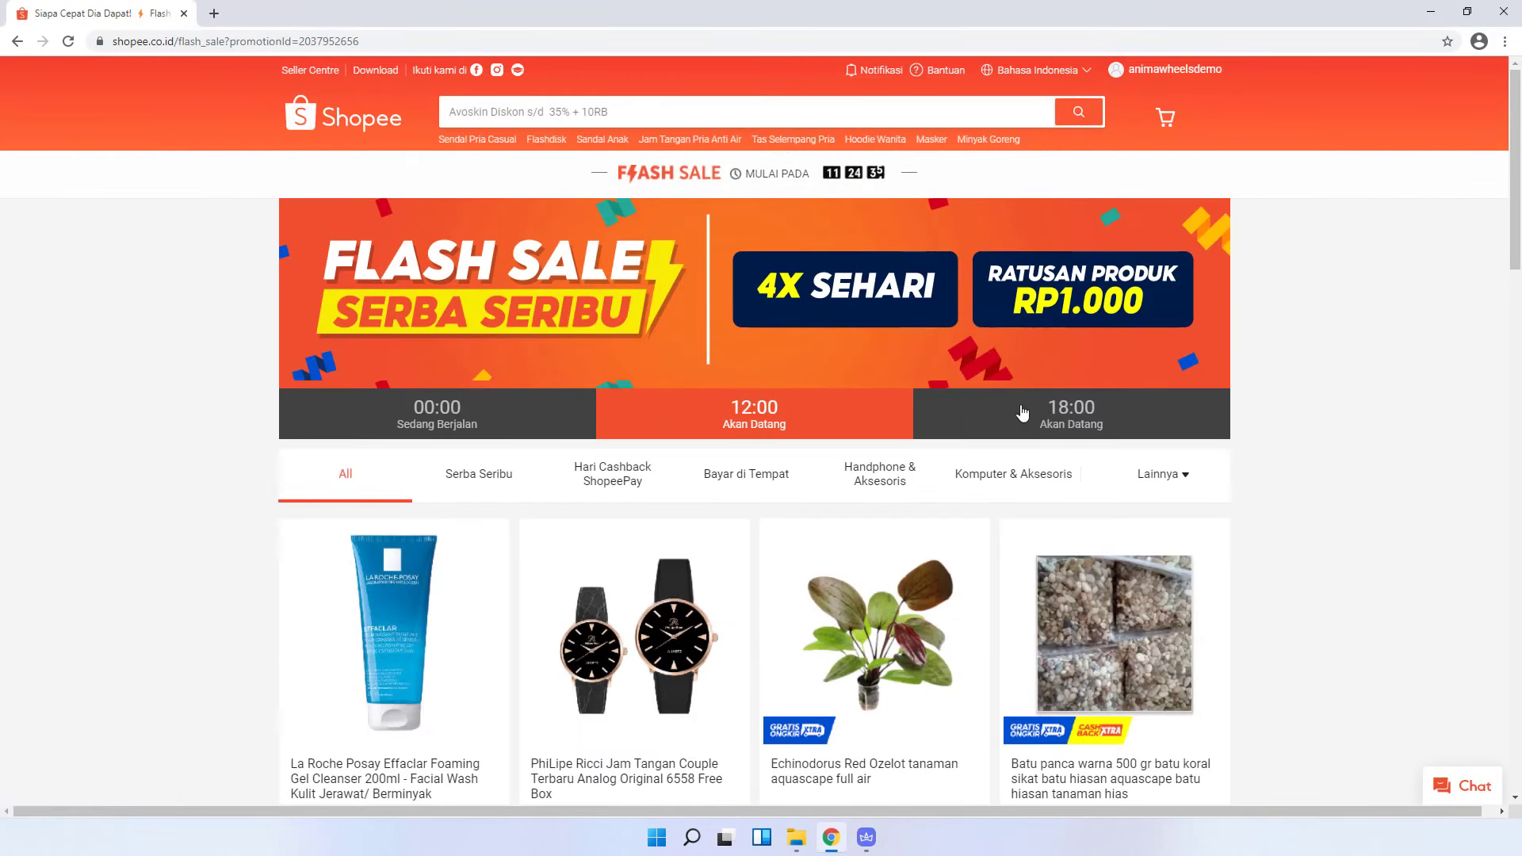
# - Copy the Cubic Lemari Kecil Minimalis wardrobe's link from the 18:00 flash sale list
pyautogui.click(1023, 412)
pyautogui.scroll(-2, 783, 536)
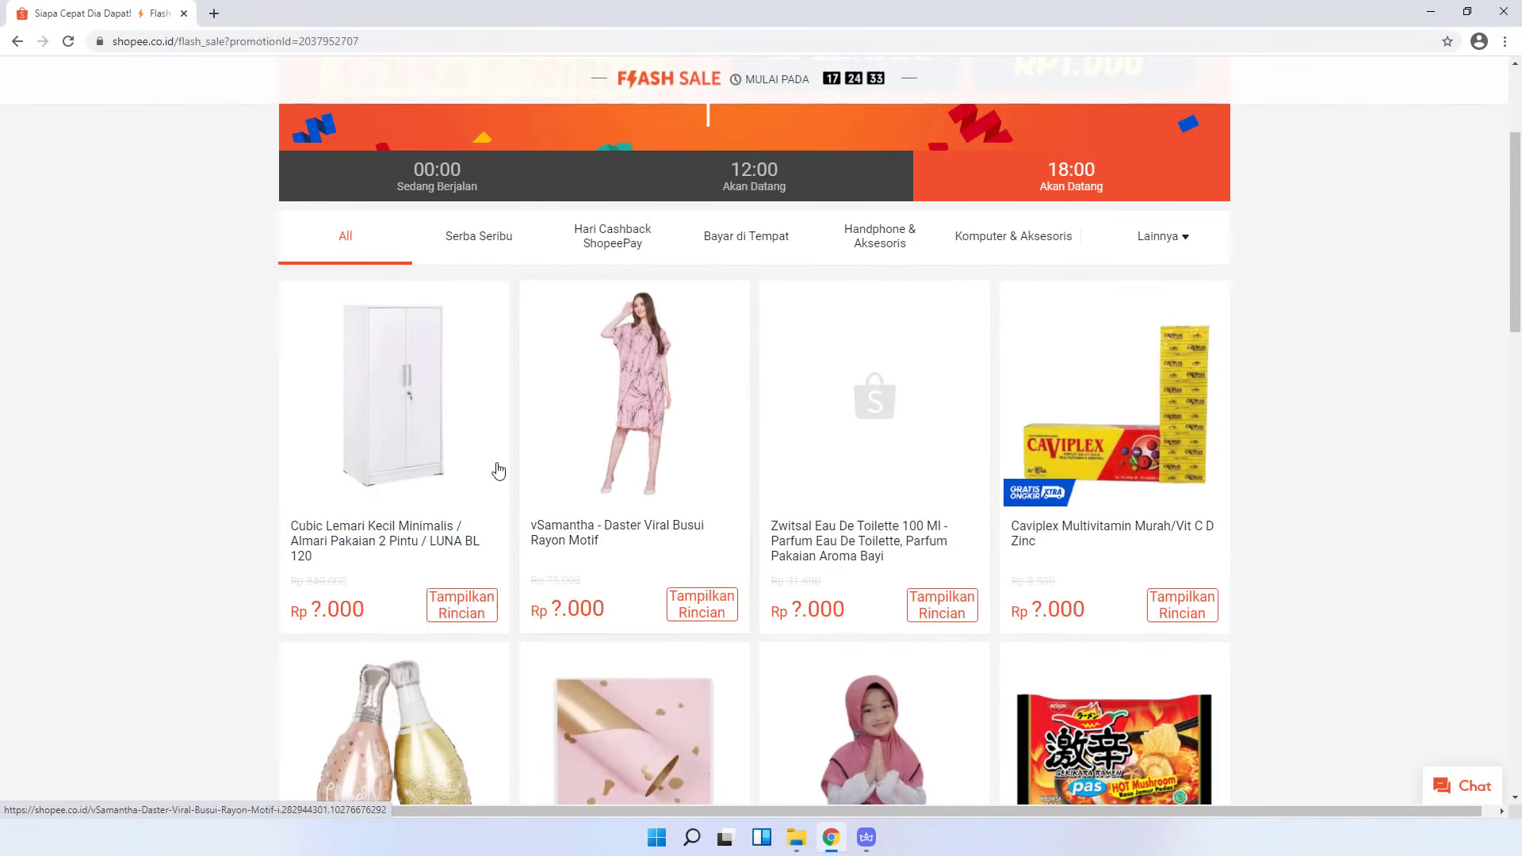
pyautogui.rightClick(394, 386)
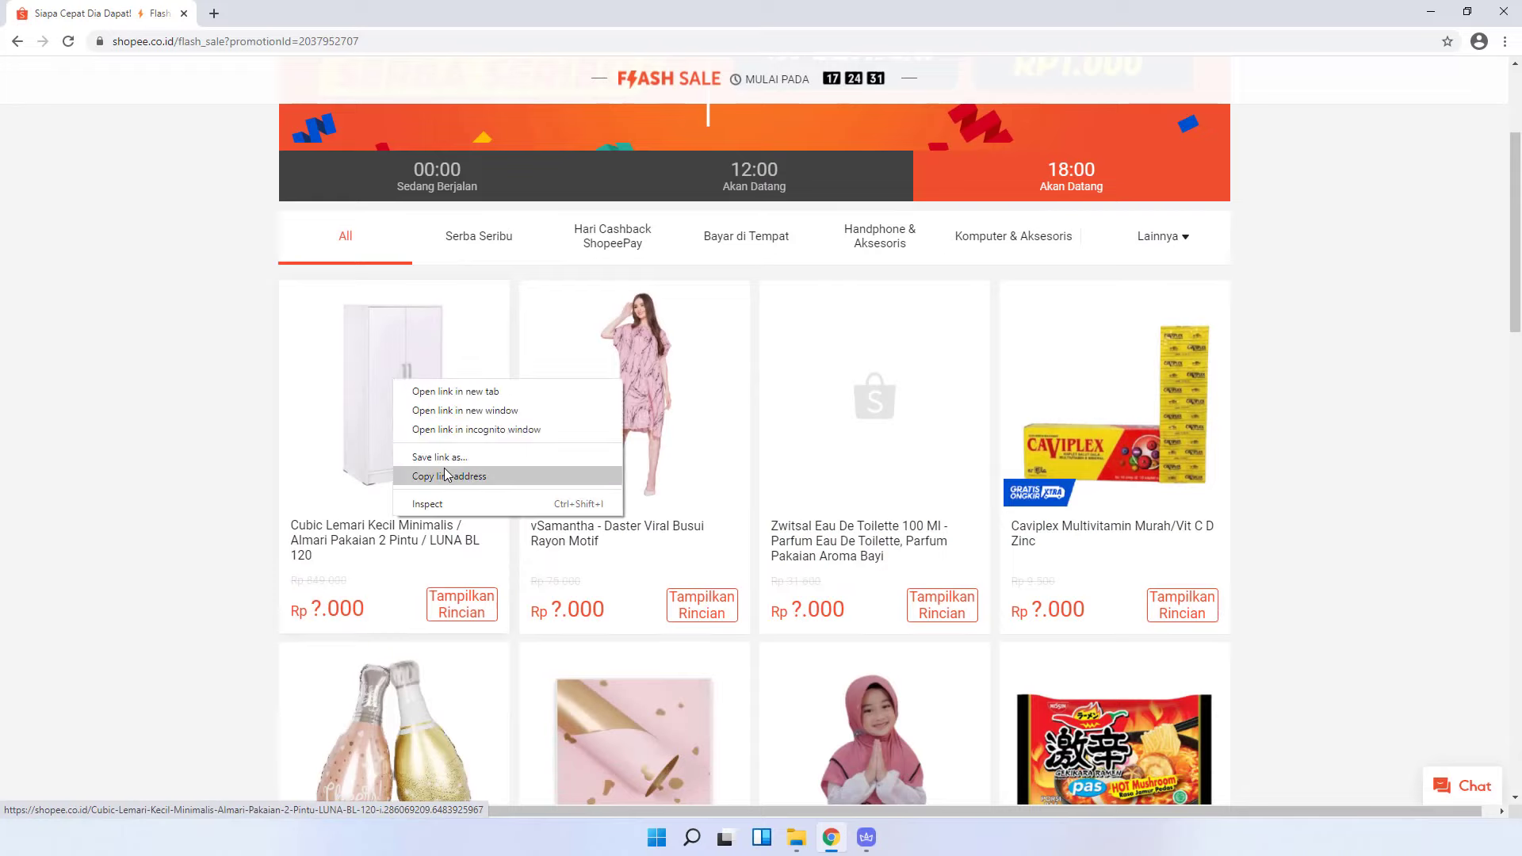
pyautogui.click(443, 468)
pyautogui.click(867, 837)
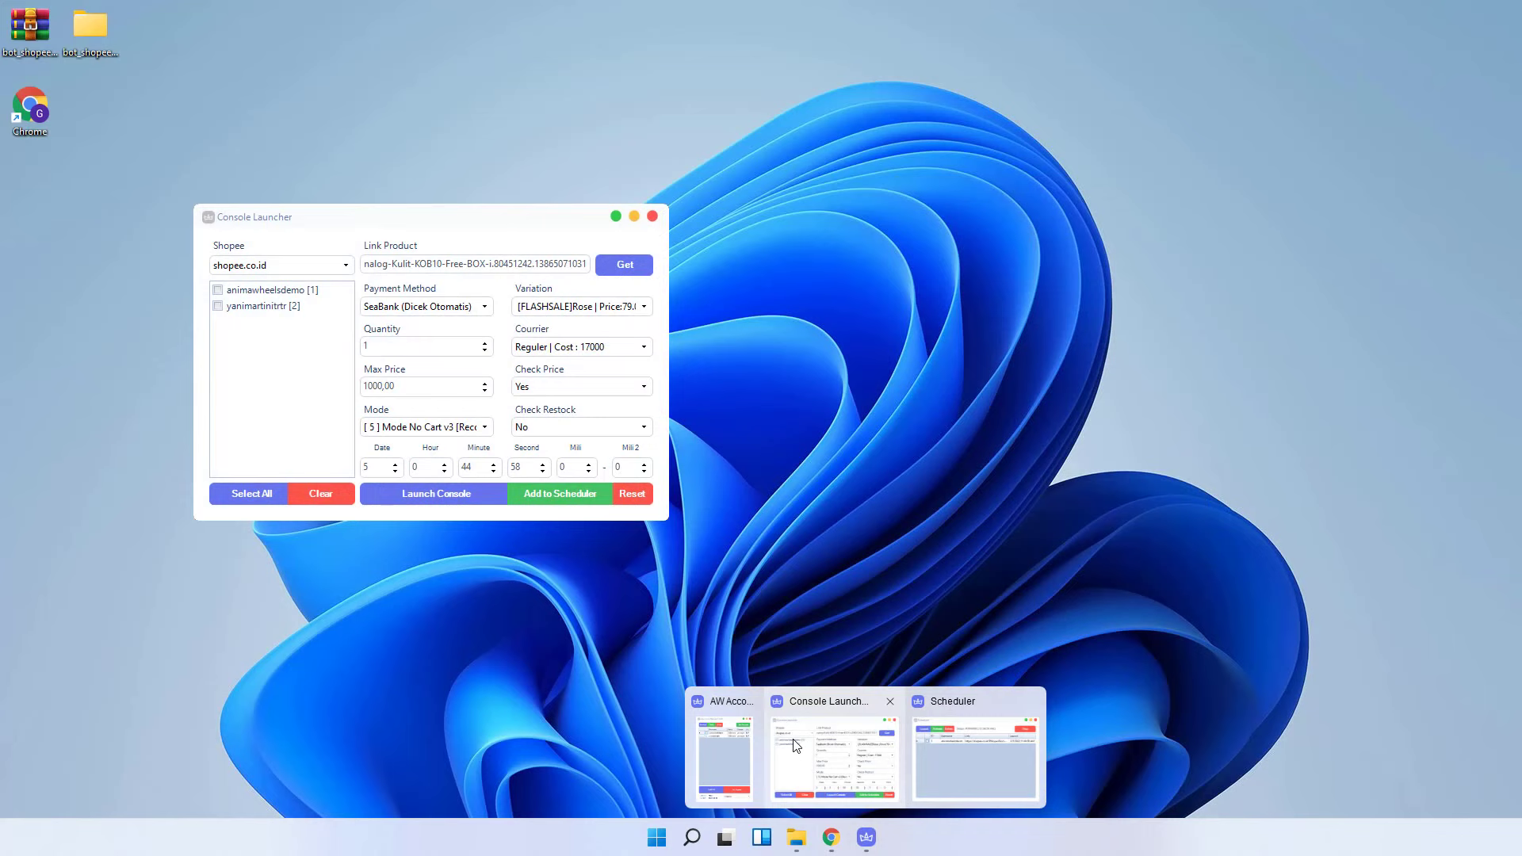
# - Paste the wardrobe link into Console Launcher, fetch its details, and choose the shipping-included courier
pyautogui.click(781, 745)
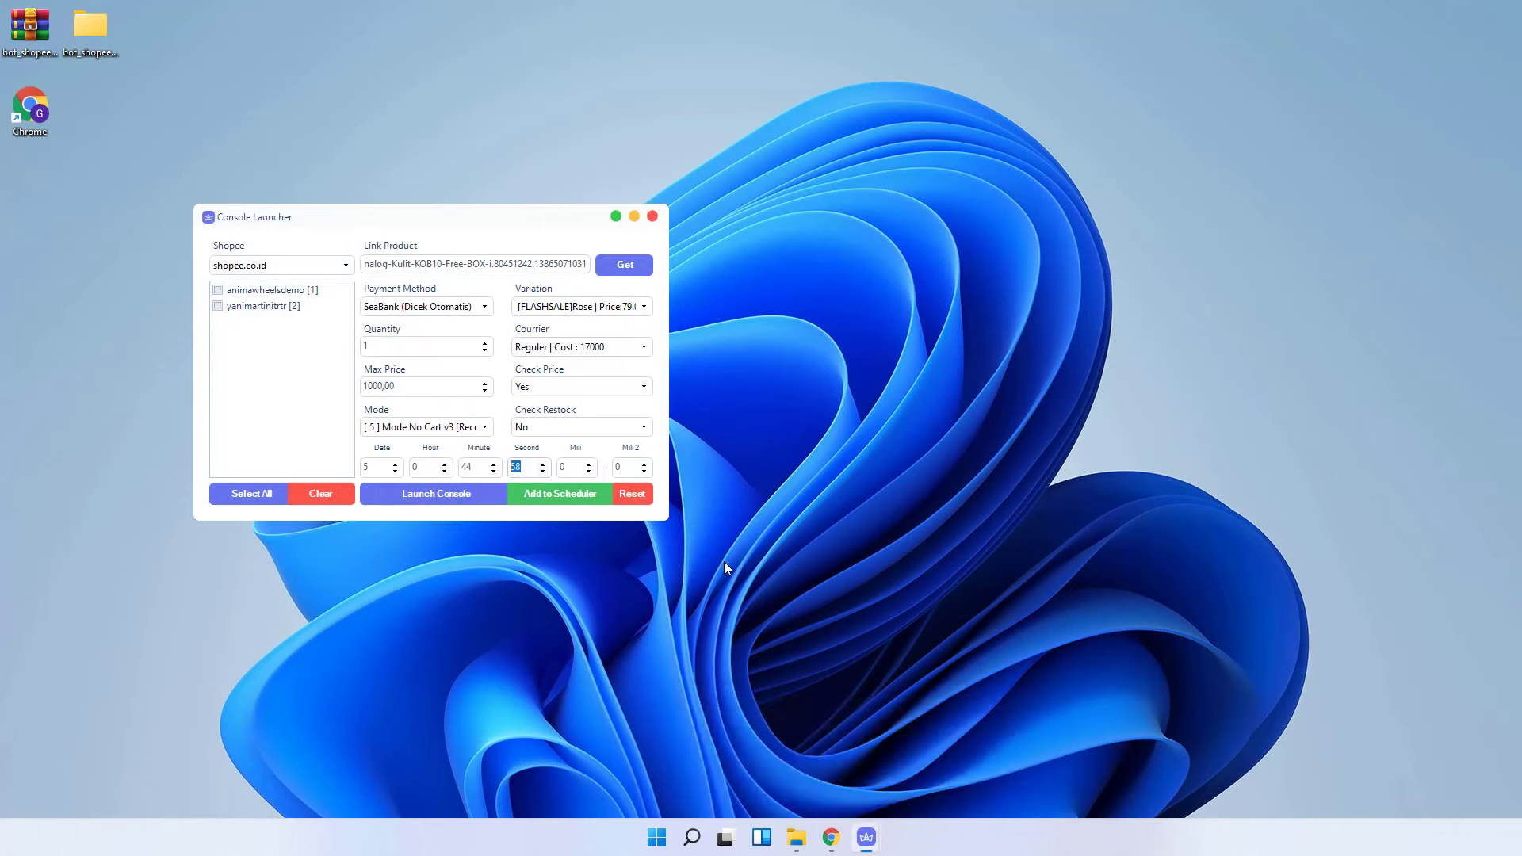
pyautogui.tripleClick(524, 269)
pyautogui.hotkey('ctrl', 'v')
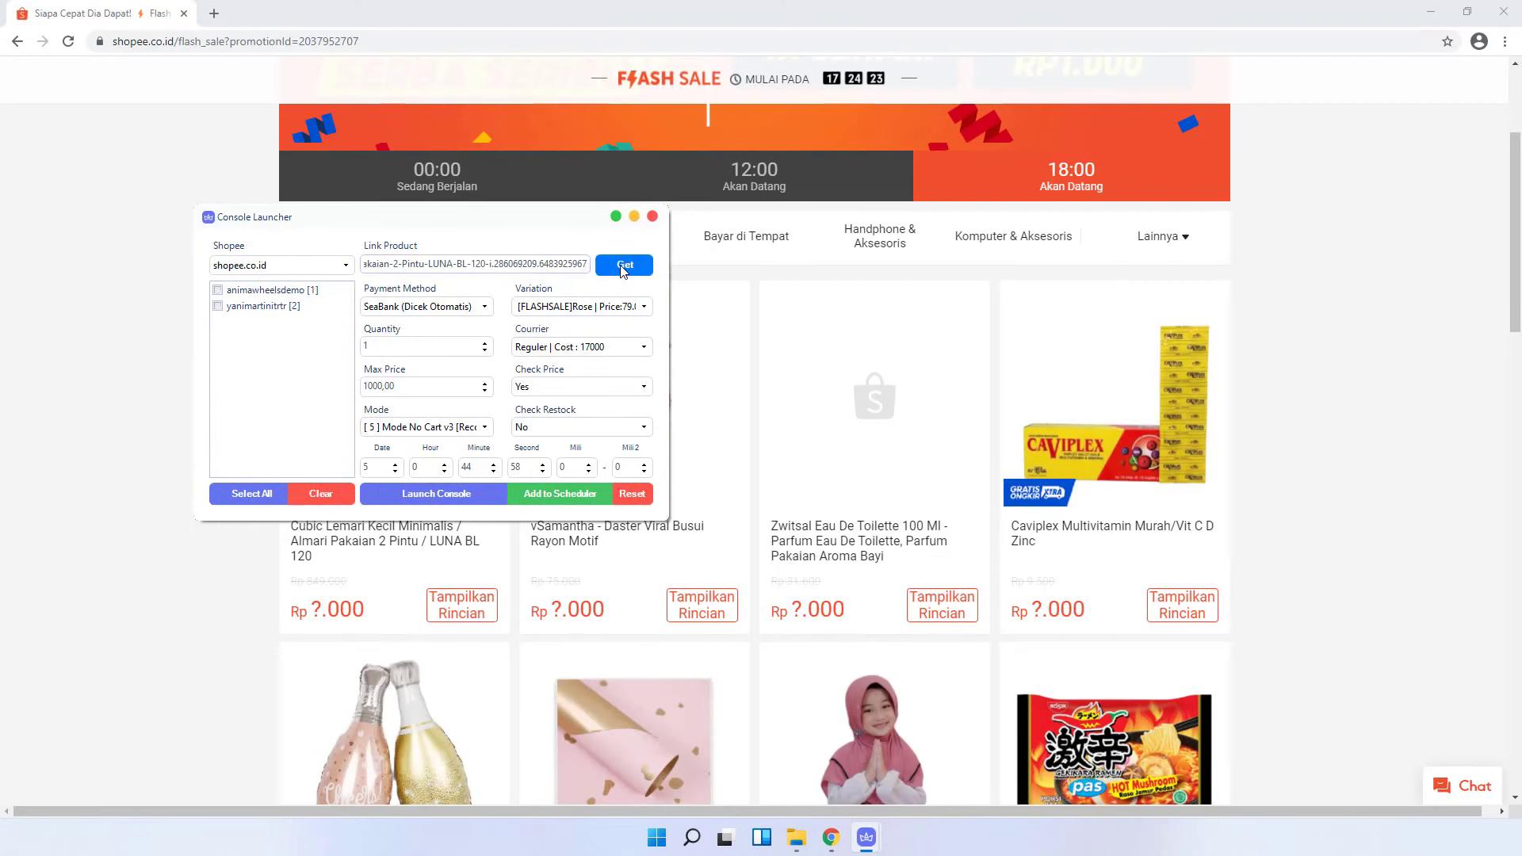
pyautogui.click(625, 267)
pyautogui.click(644, 307)
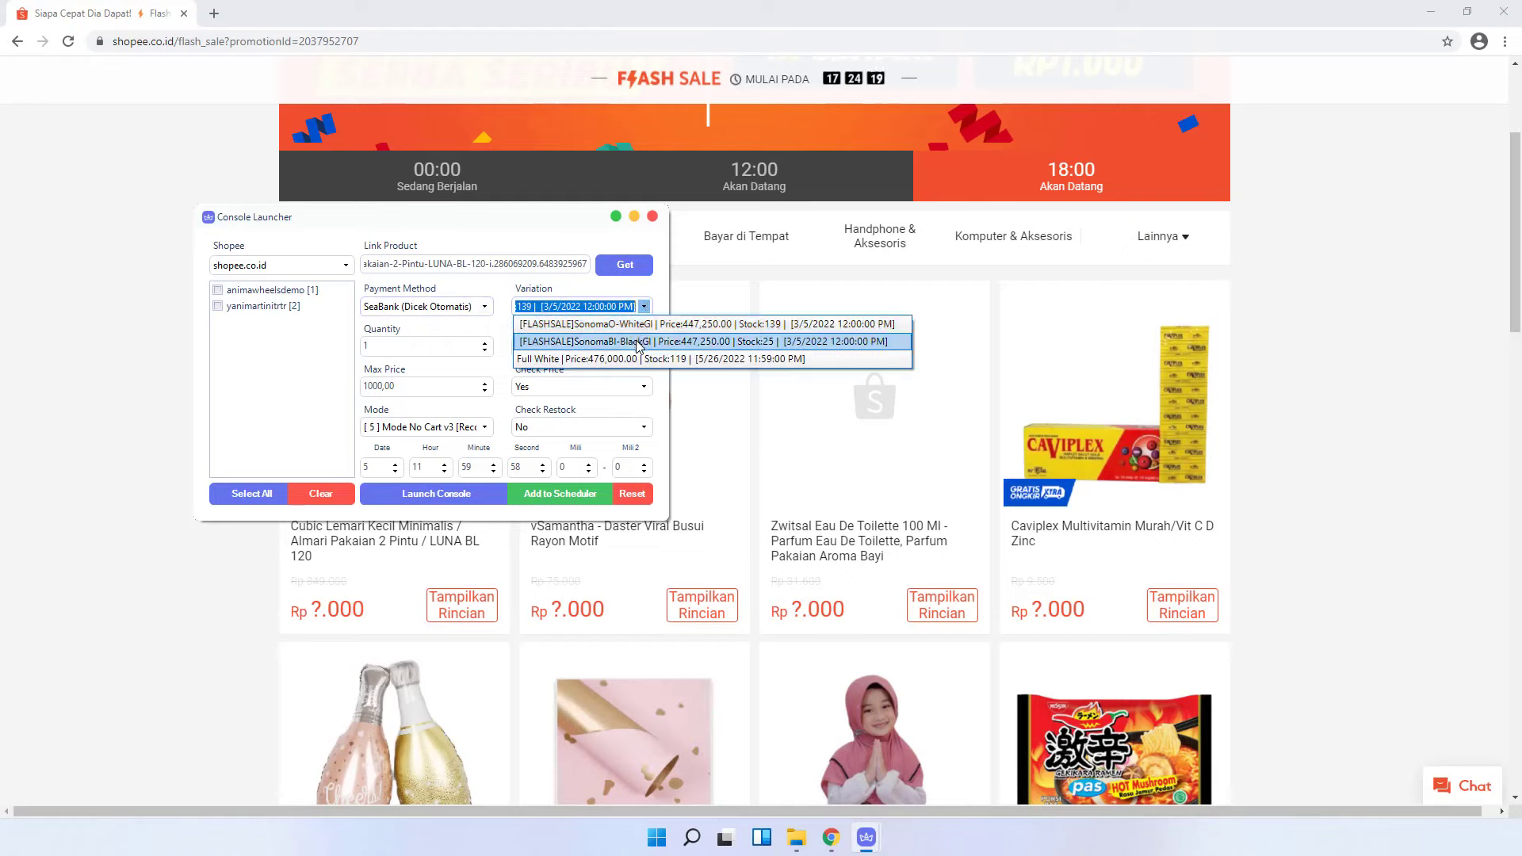
pyautogui.press('Escape')
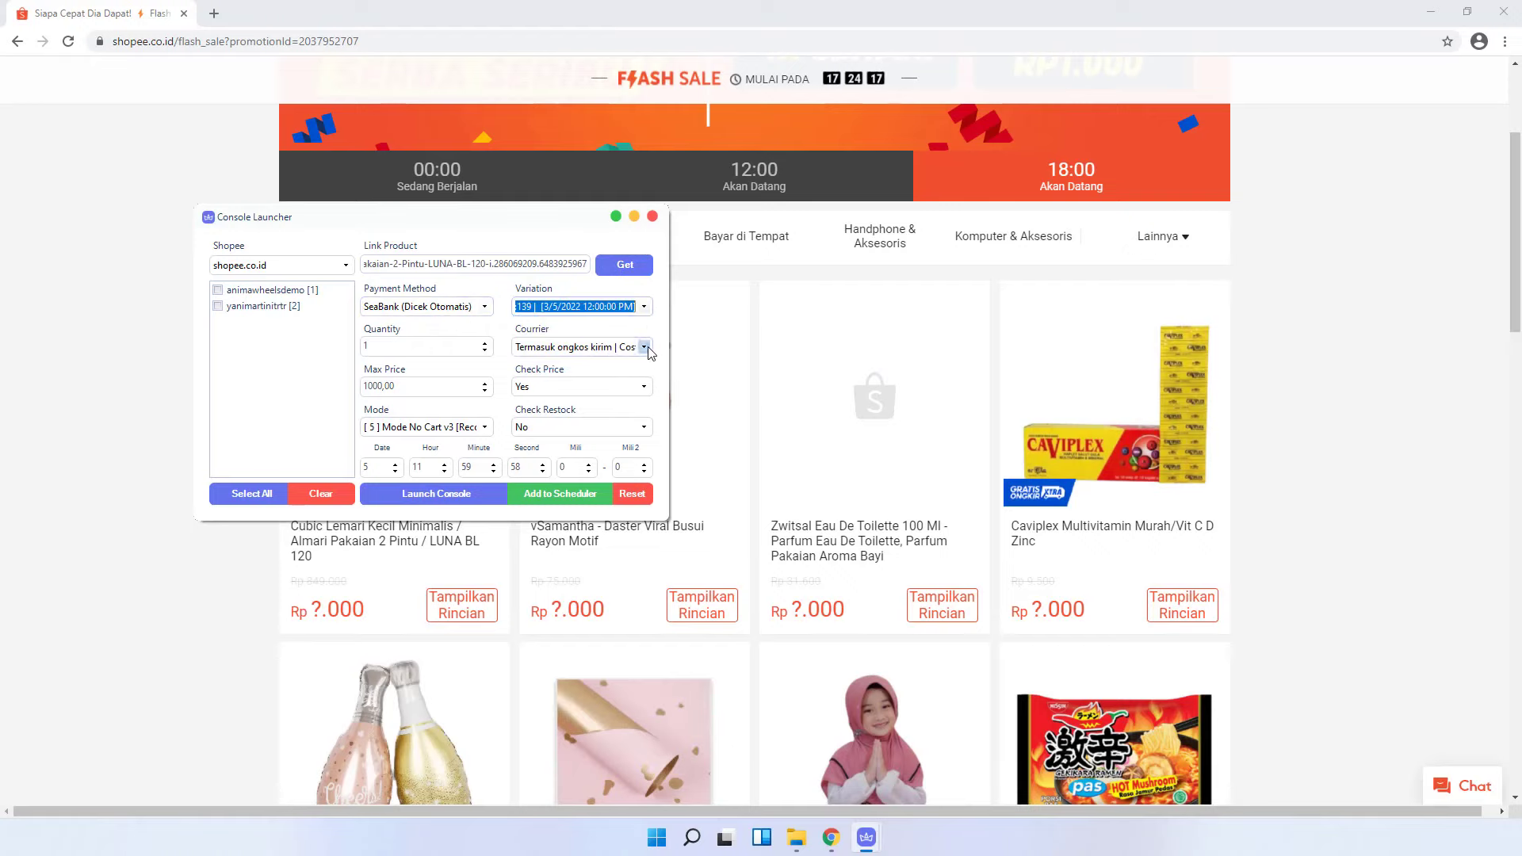
pyautogui.click(643, 347)
pyautogui.click(642, 358)
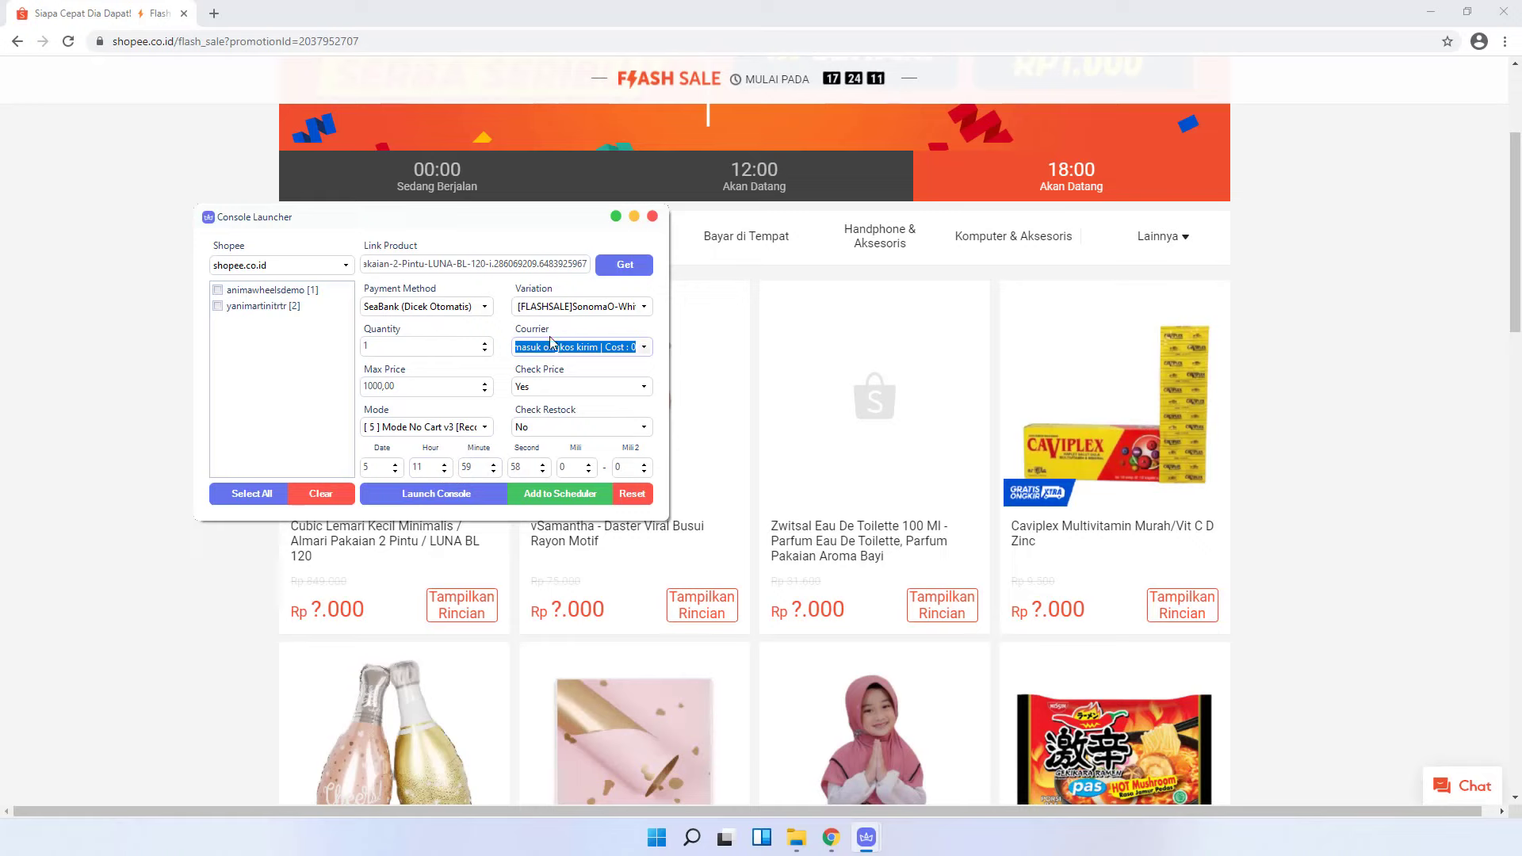
# - Keep the first FLASHSALE SonomaO variation and set the launch hour to 17
pyautogui.moveTo(542, 220); pyautogui.dragTo(831, 326)
pyautogui.click(931, 409)
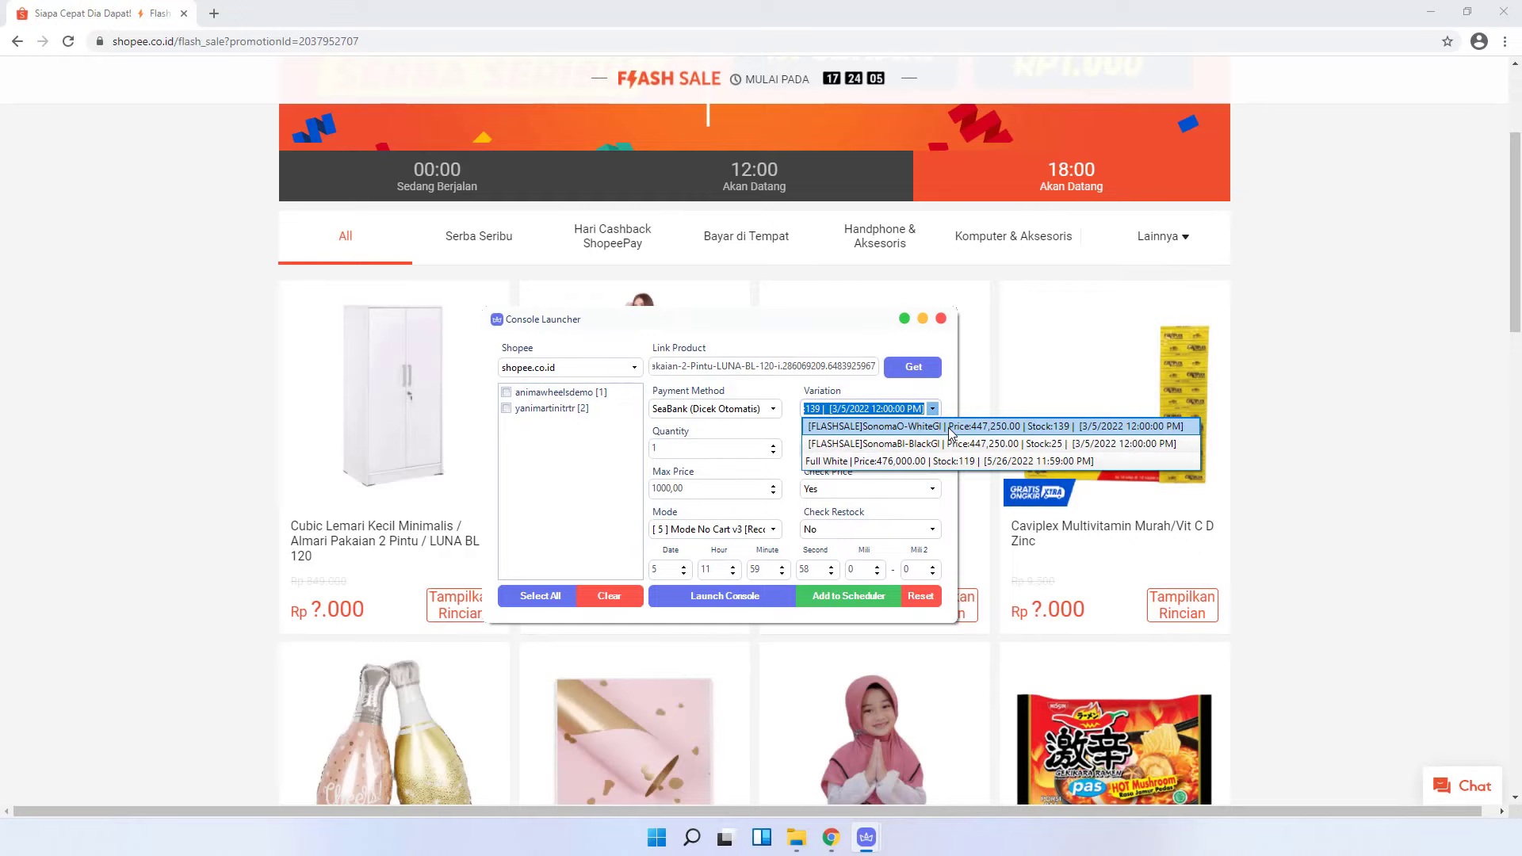
pyautogui.click(950, 428)
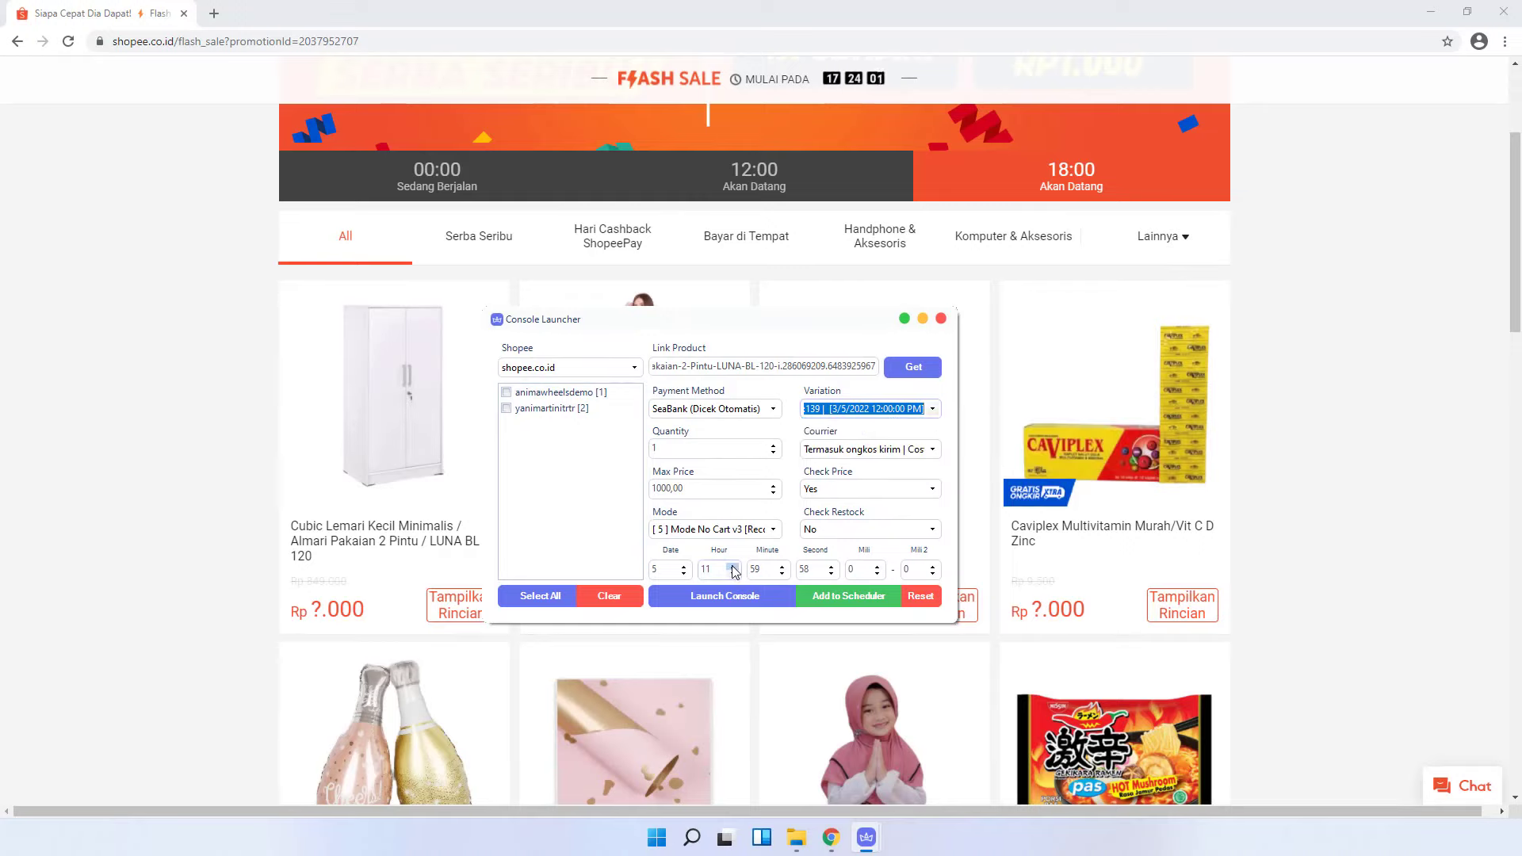
pyautogui.click(733, 566)
pyautogui.click(733, 566)
pyautogui.click(733, 566)
pyautogui.click(733, 566)
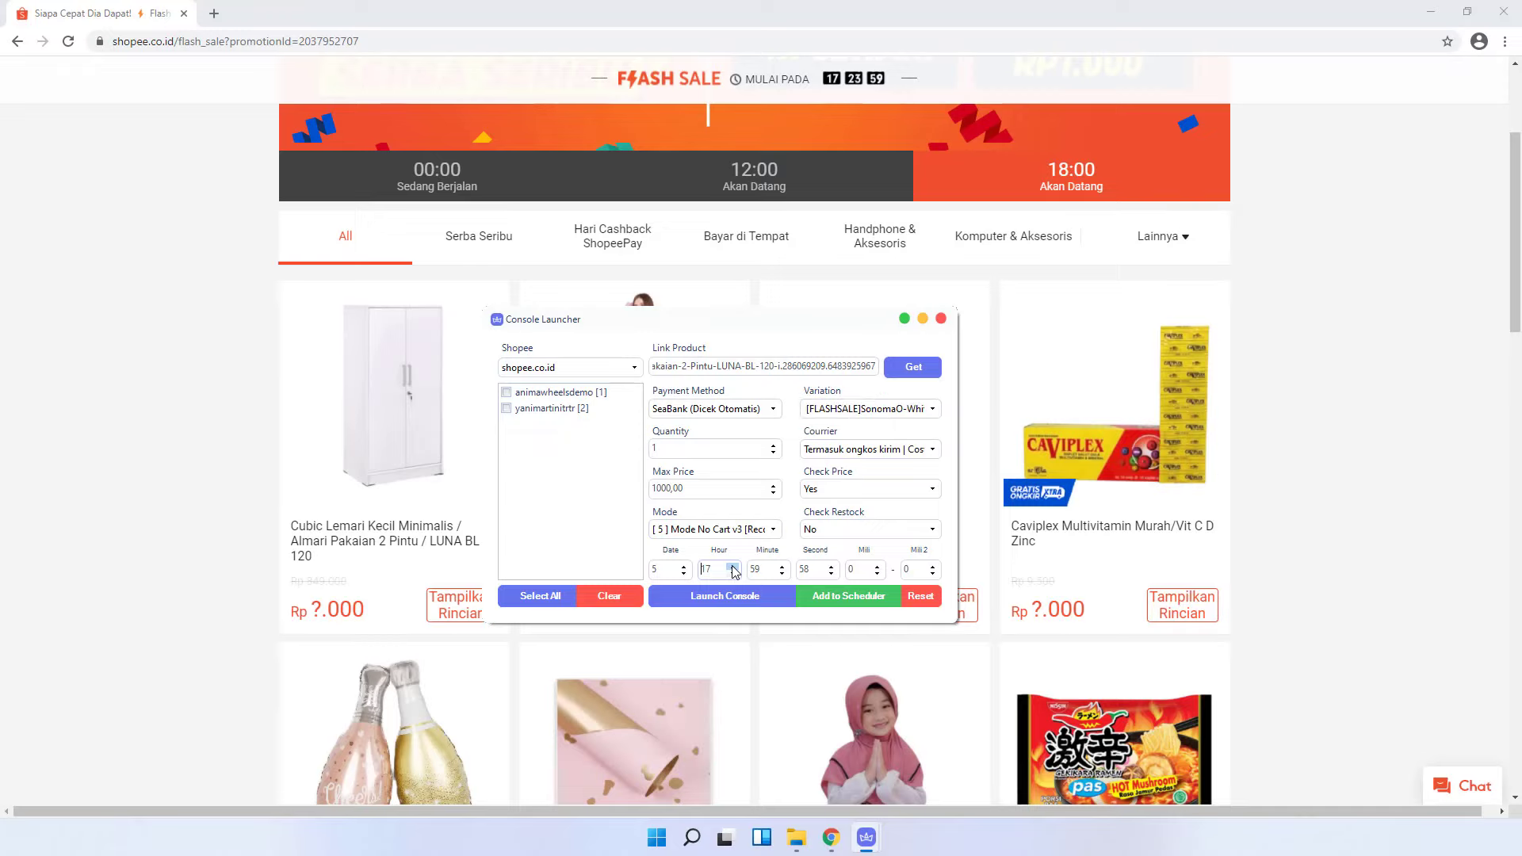
# - Tick both accounts and add the 17:59:58 wardrobe order to the Scheduler
pyautogui.click(565, 392)
pyautogui.click(564, 404)
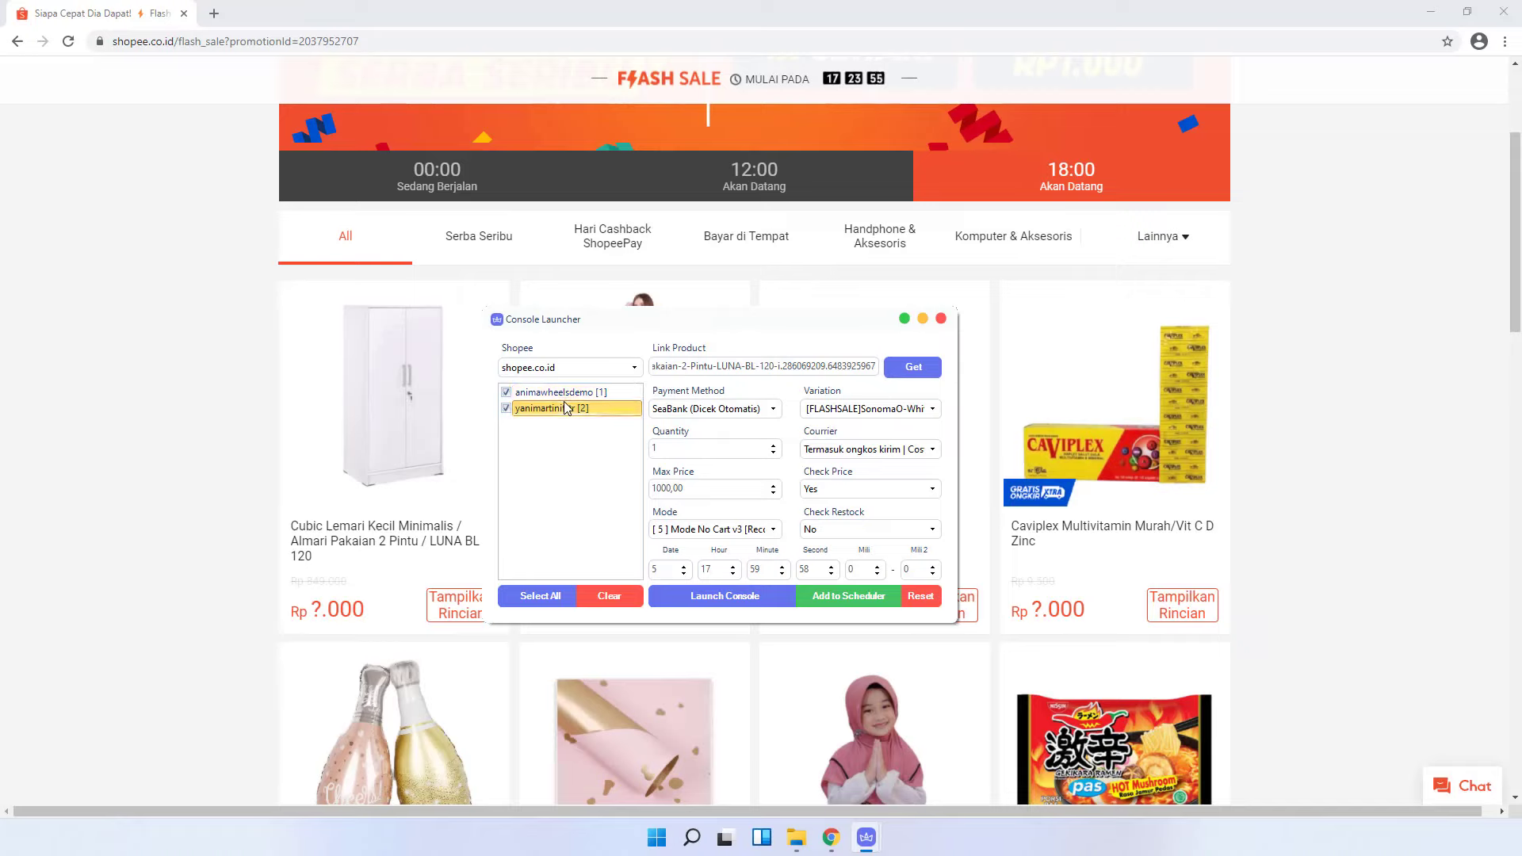
pyautogui.click(834, 597)
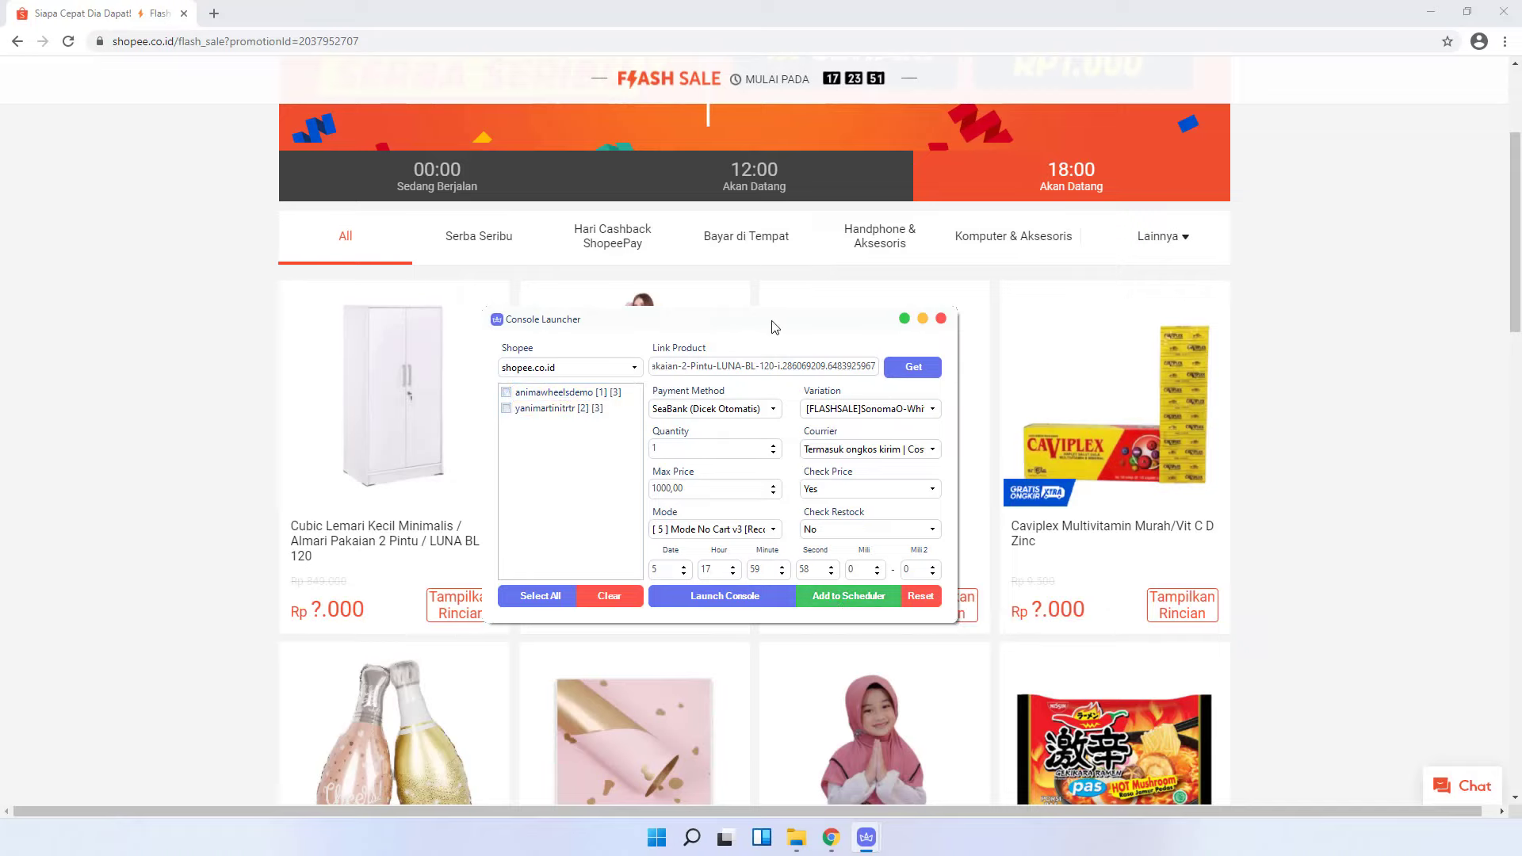
pyautogui.moveTo(764, 326); pyautogui.dragTo(521, 277)
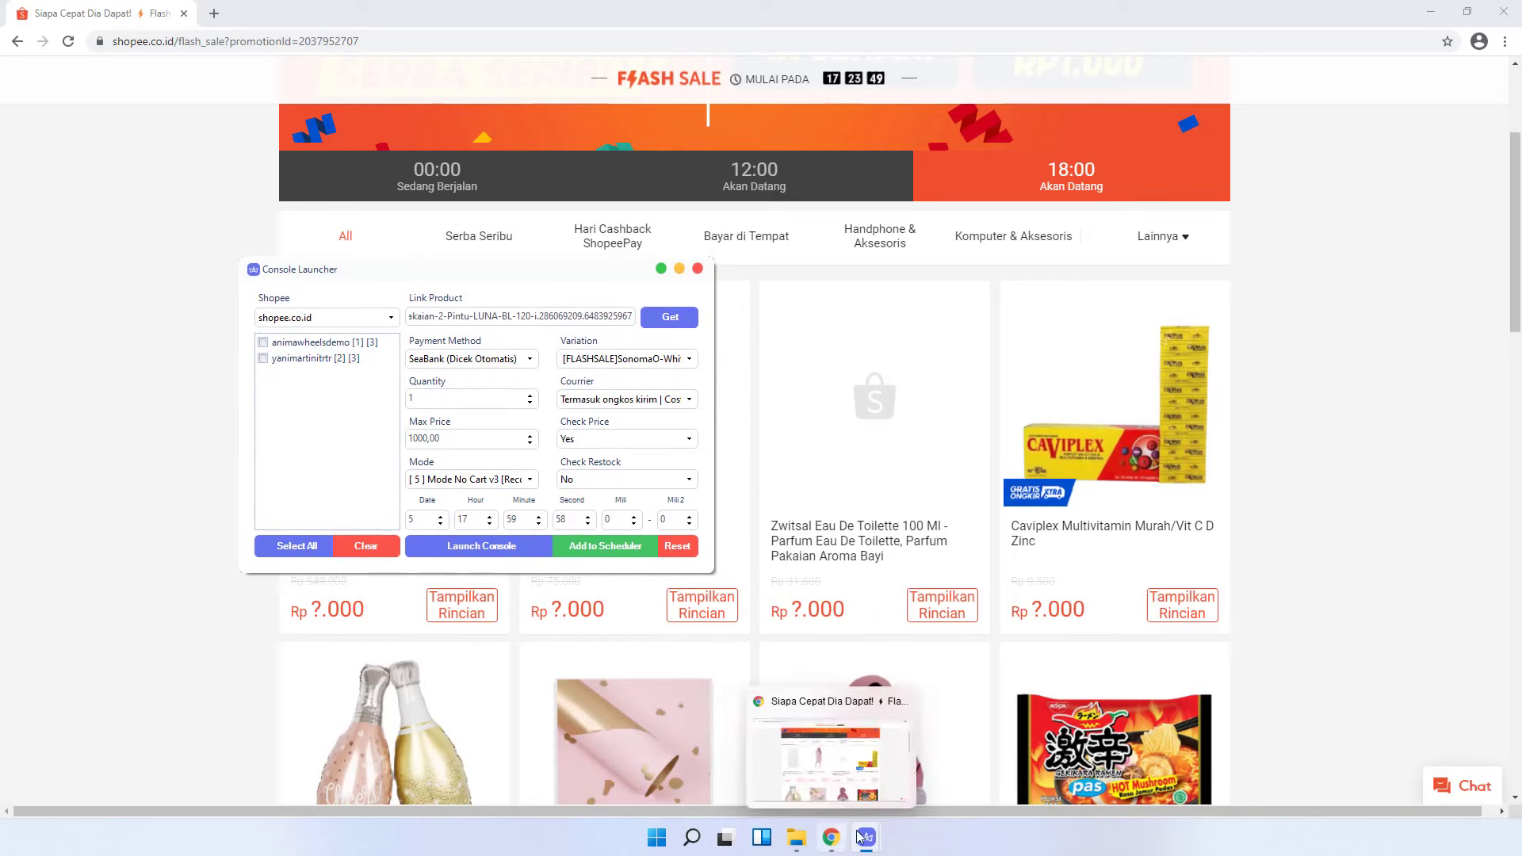
pyautogui.moveTo(866, 837)
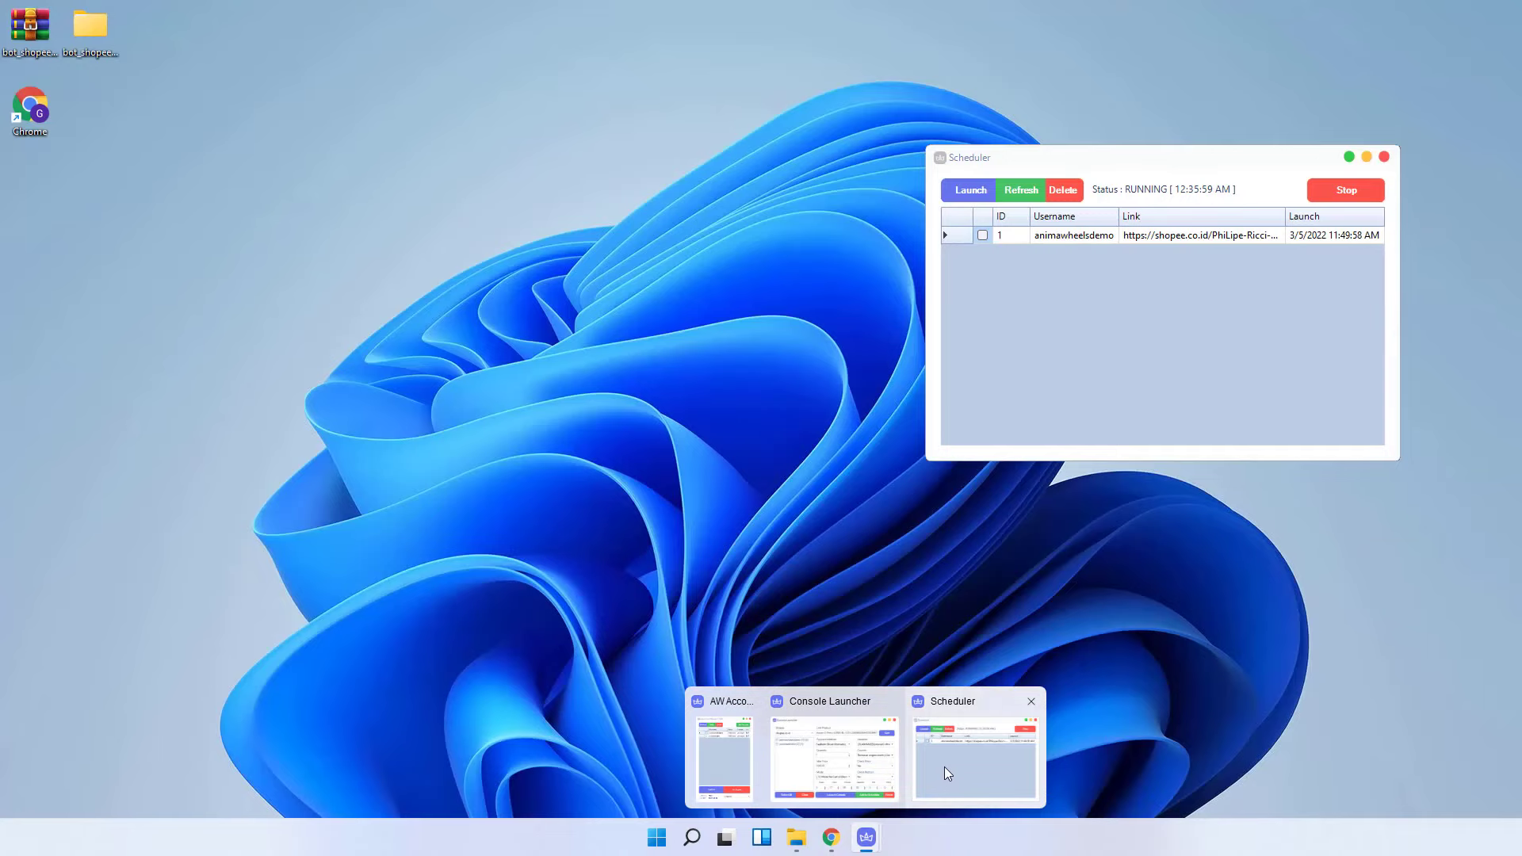
pyautogui.click(944, 767)
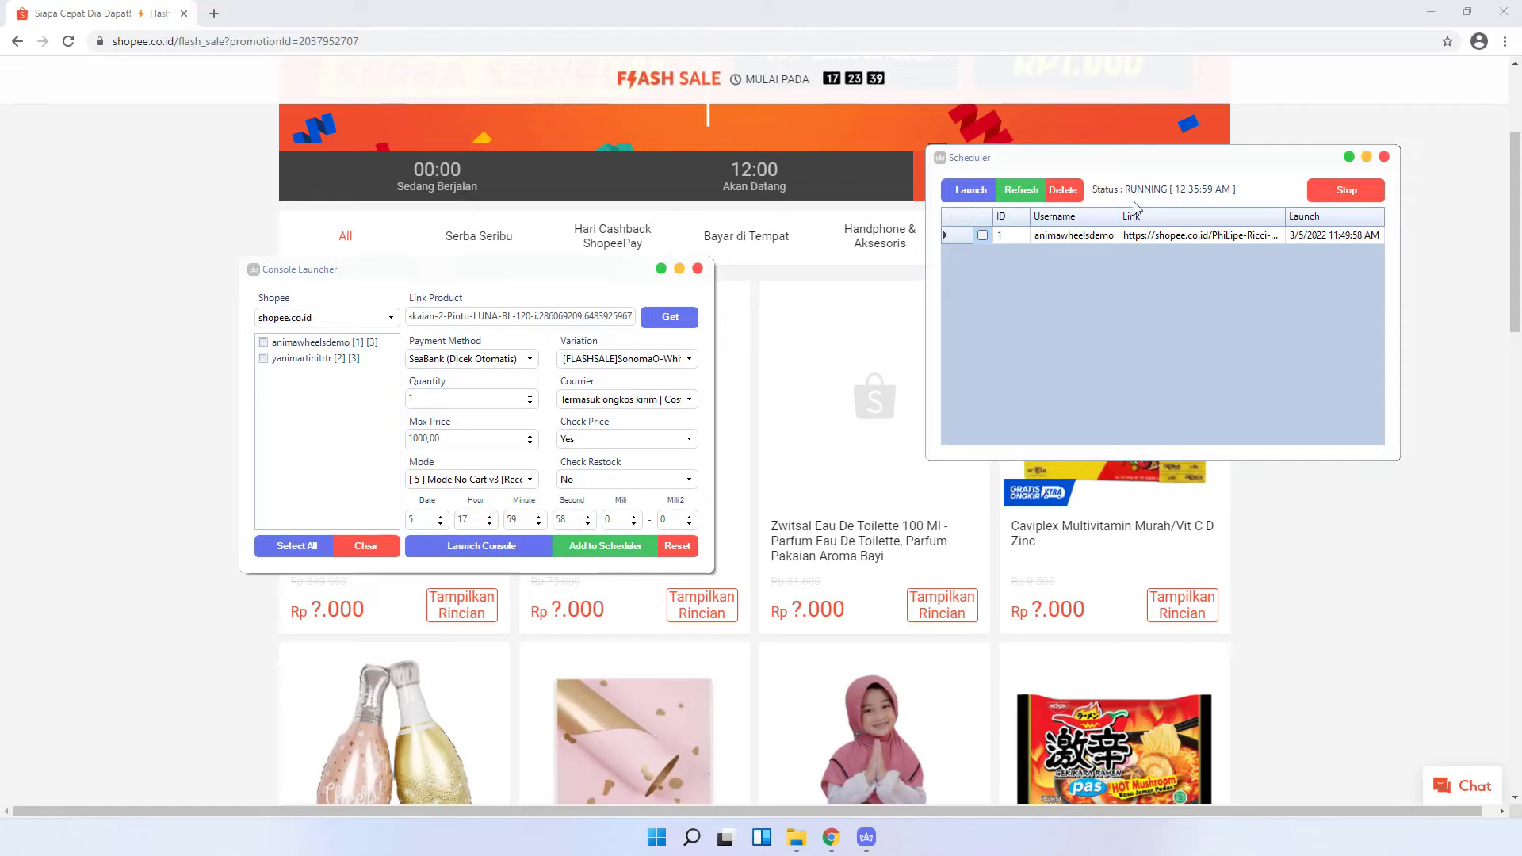
# - Refresh the Scheduler to list the new wardrobe orders 3 and 4, then close Console Launcher
pyautogui.click(1019, 194)
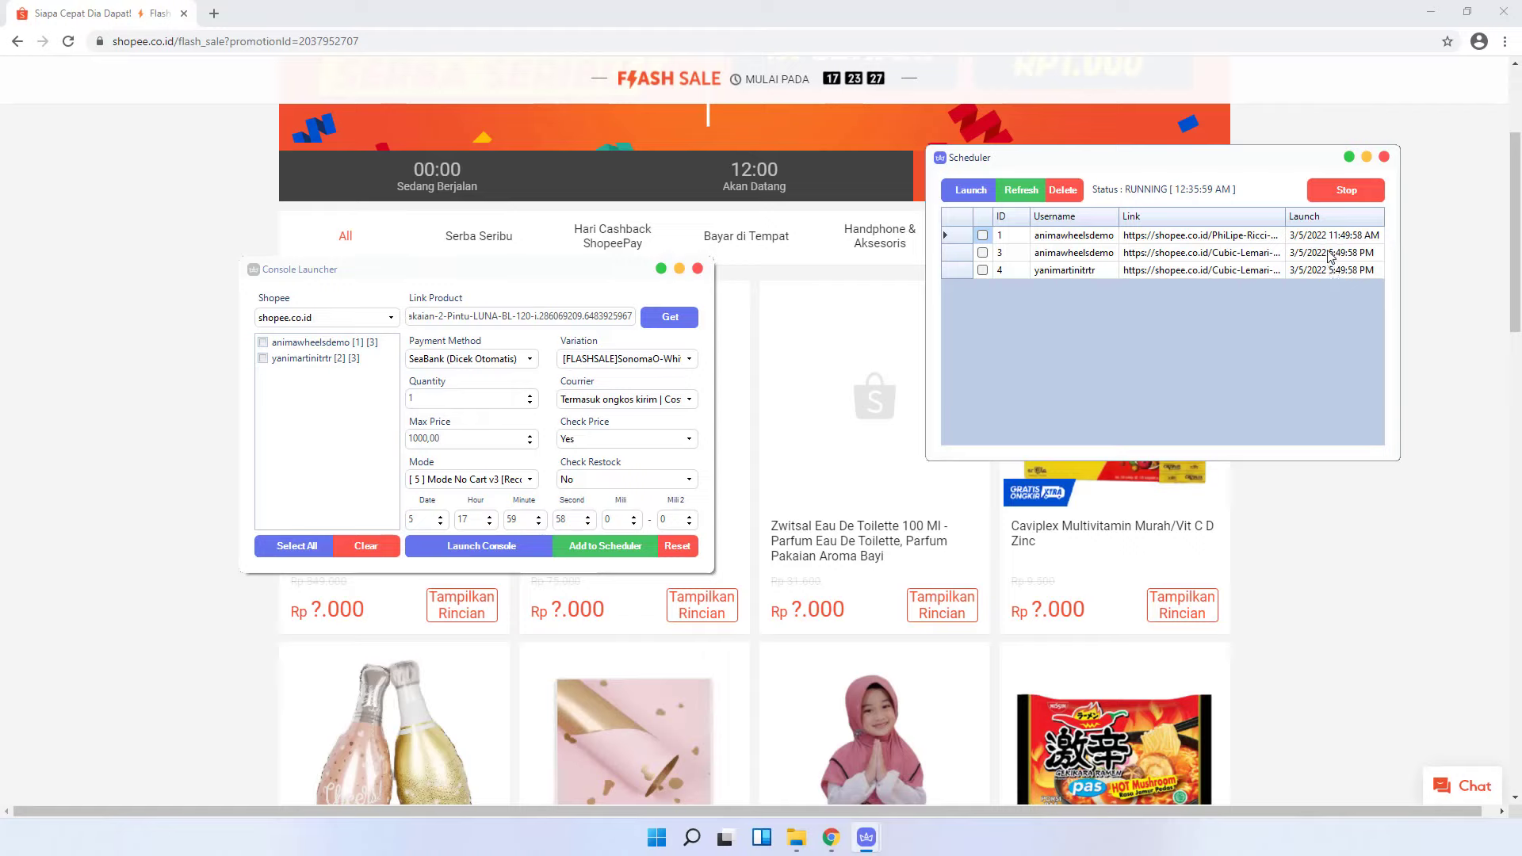
pyautogui.click(1350, 254)
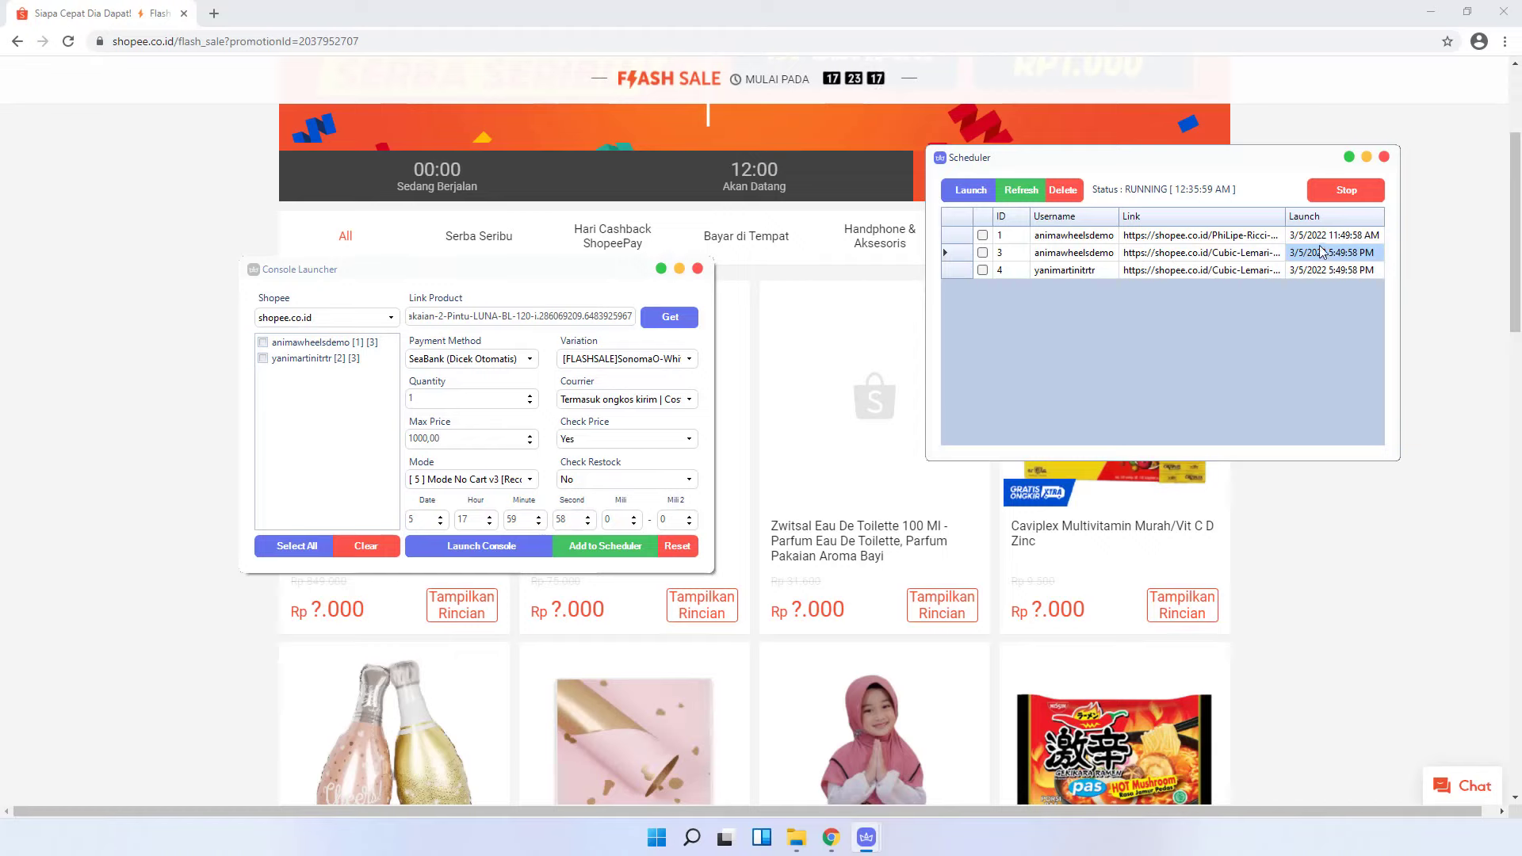
pyautogui.click(697, 269)
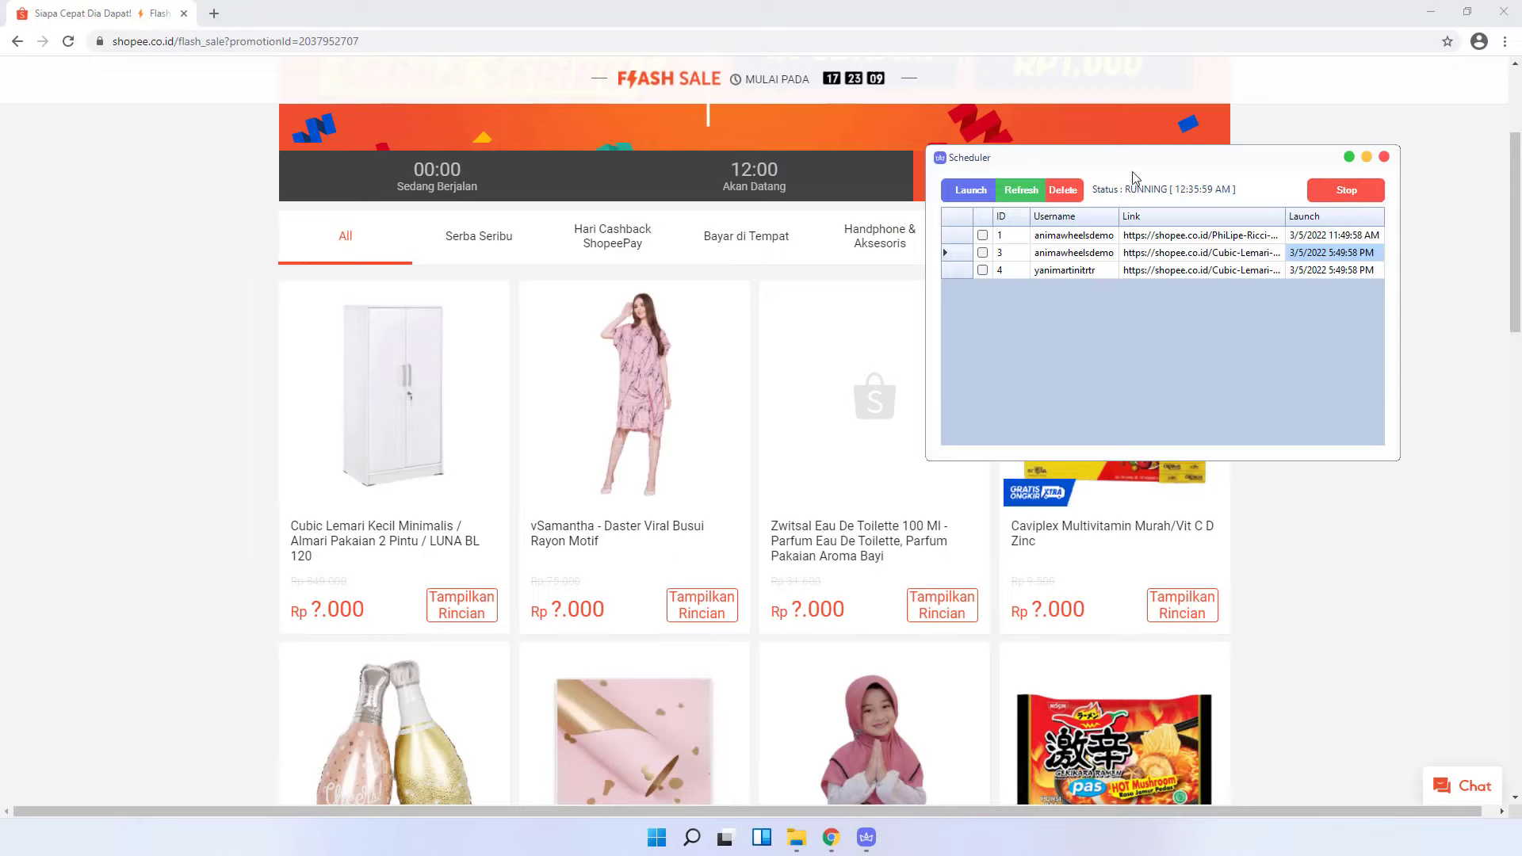
# - Minimize the Scheduler and close AW Account Manager with Alt+F4
pyautogui.moveTo(1155, 164); pyautogui.dragTo(1150, 250)
pyautogui.moveTo(866, 837)
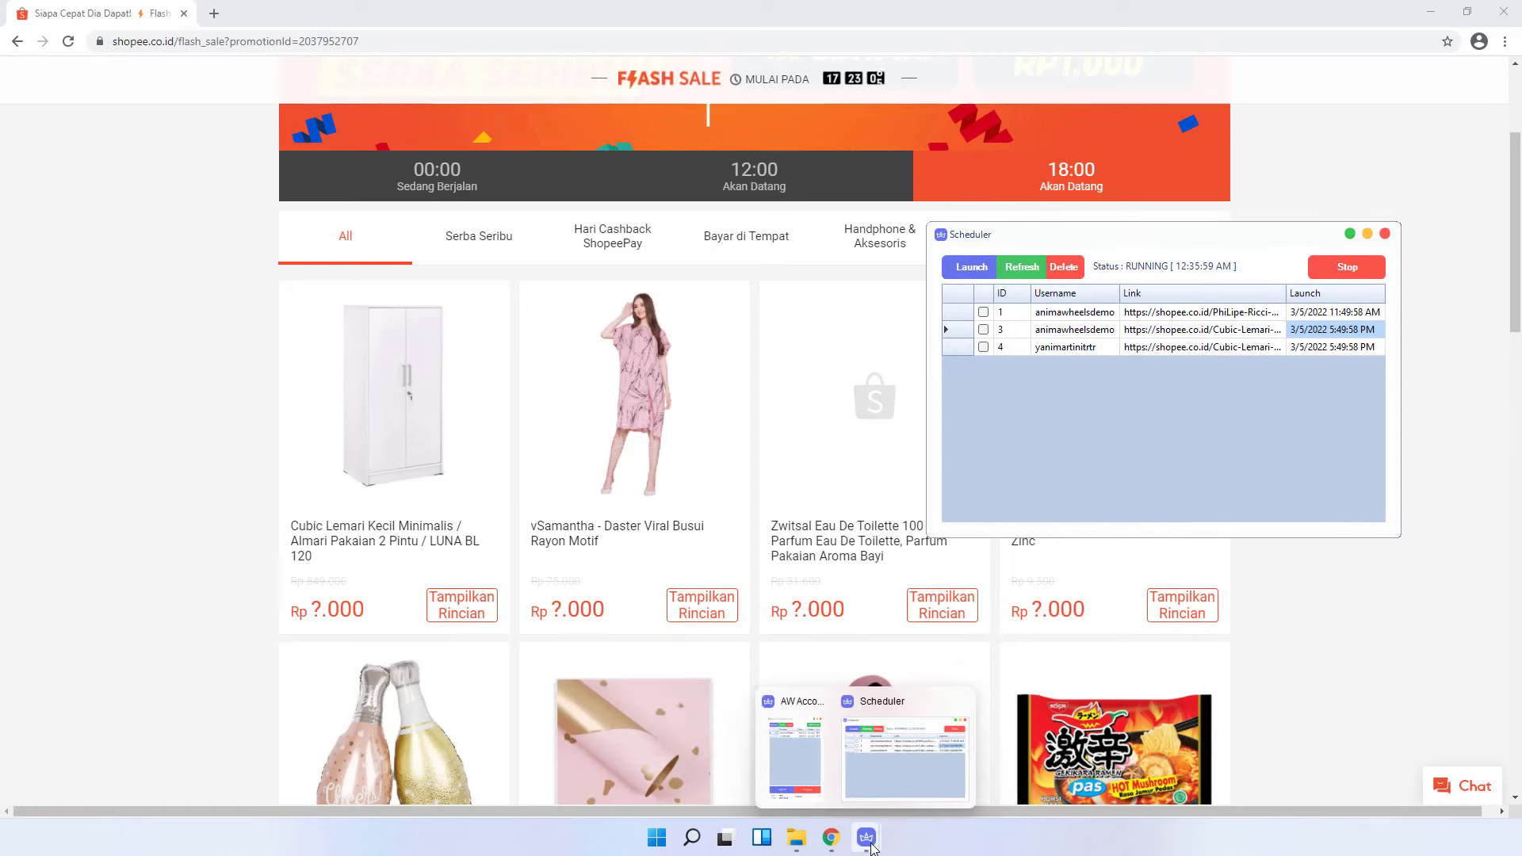
pyautogui.click(814, 764)
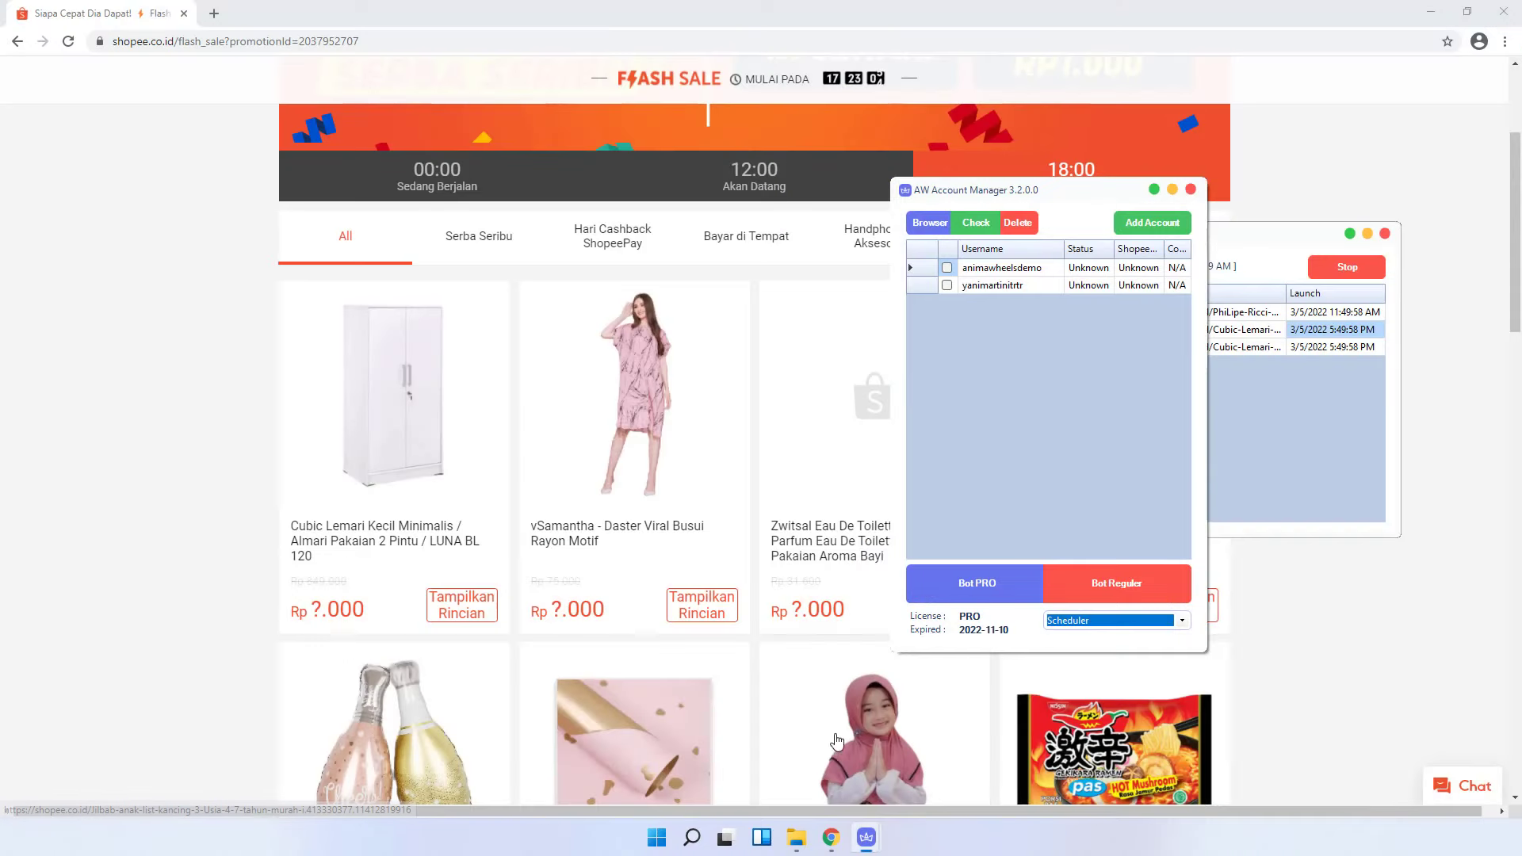
pyautogui.click(1257, 238)
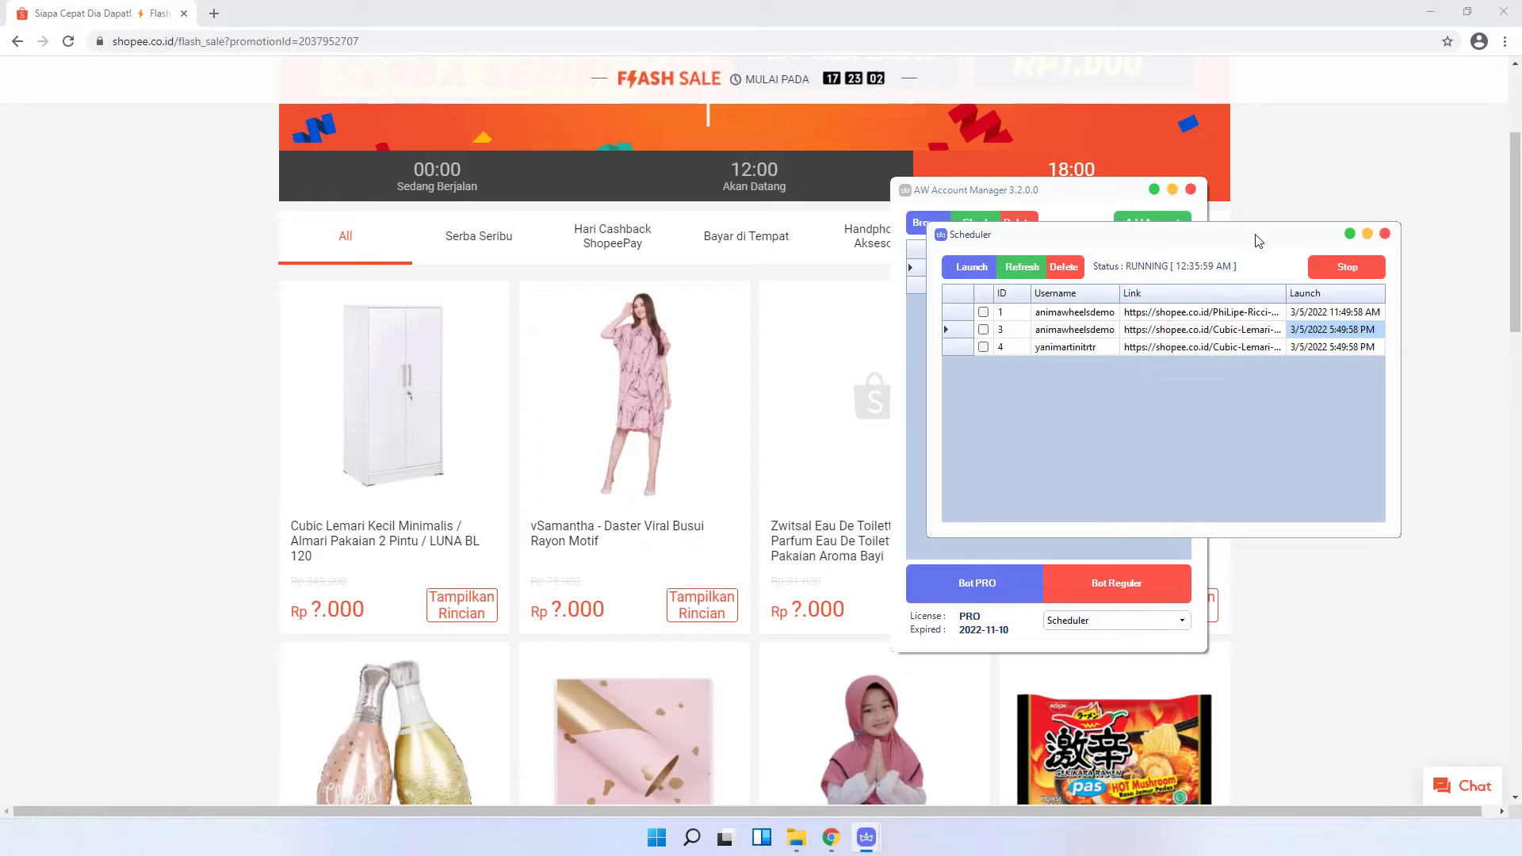
pyautogui.click(1368, 234)
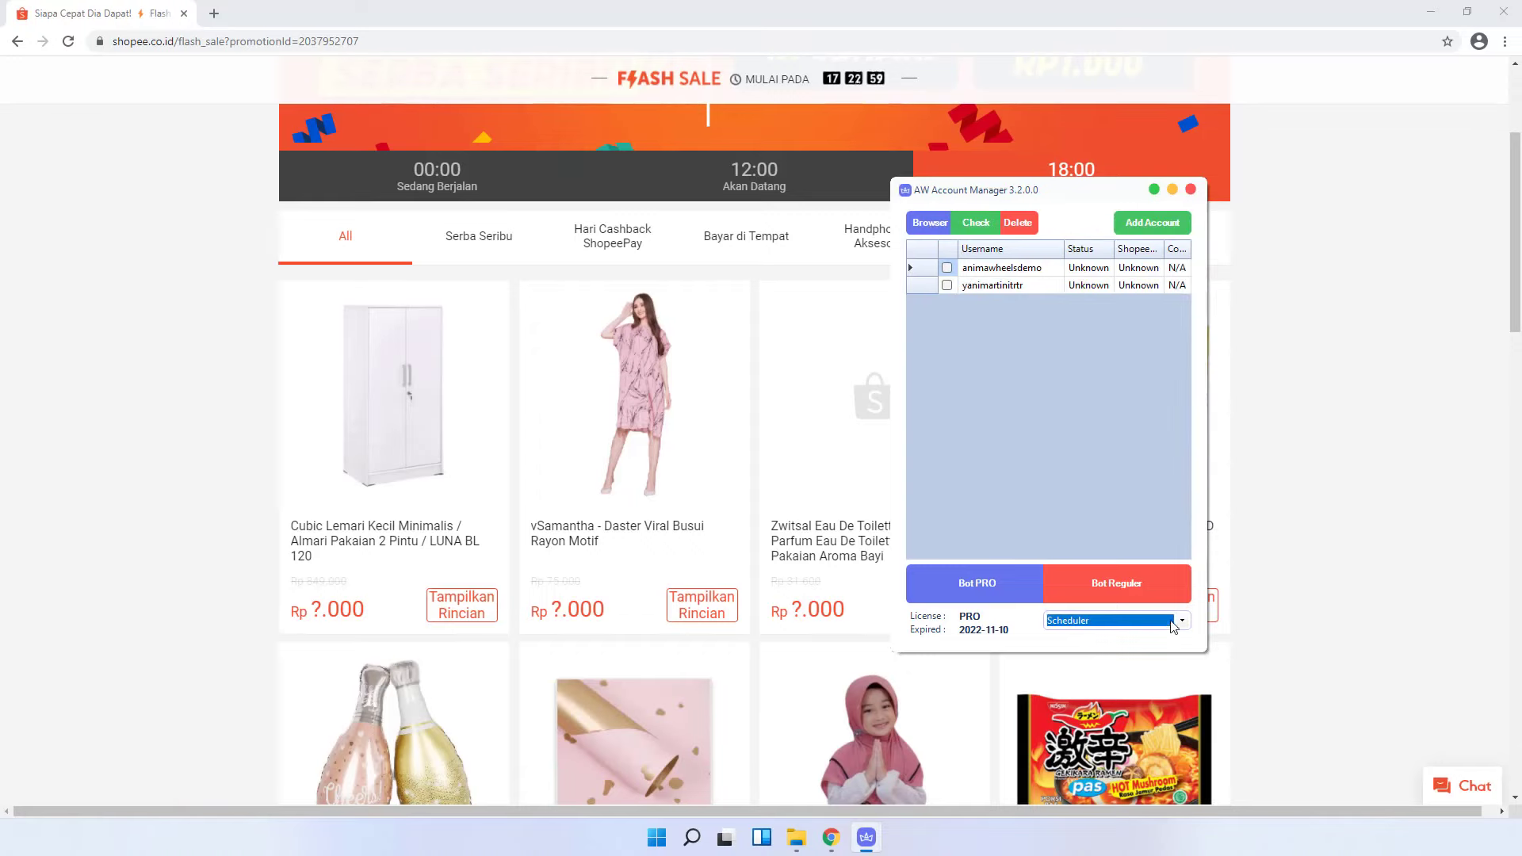
pyautogui.hotkey('alt', 'F4')
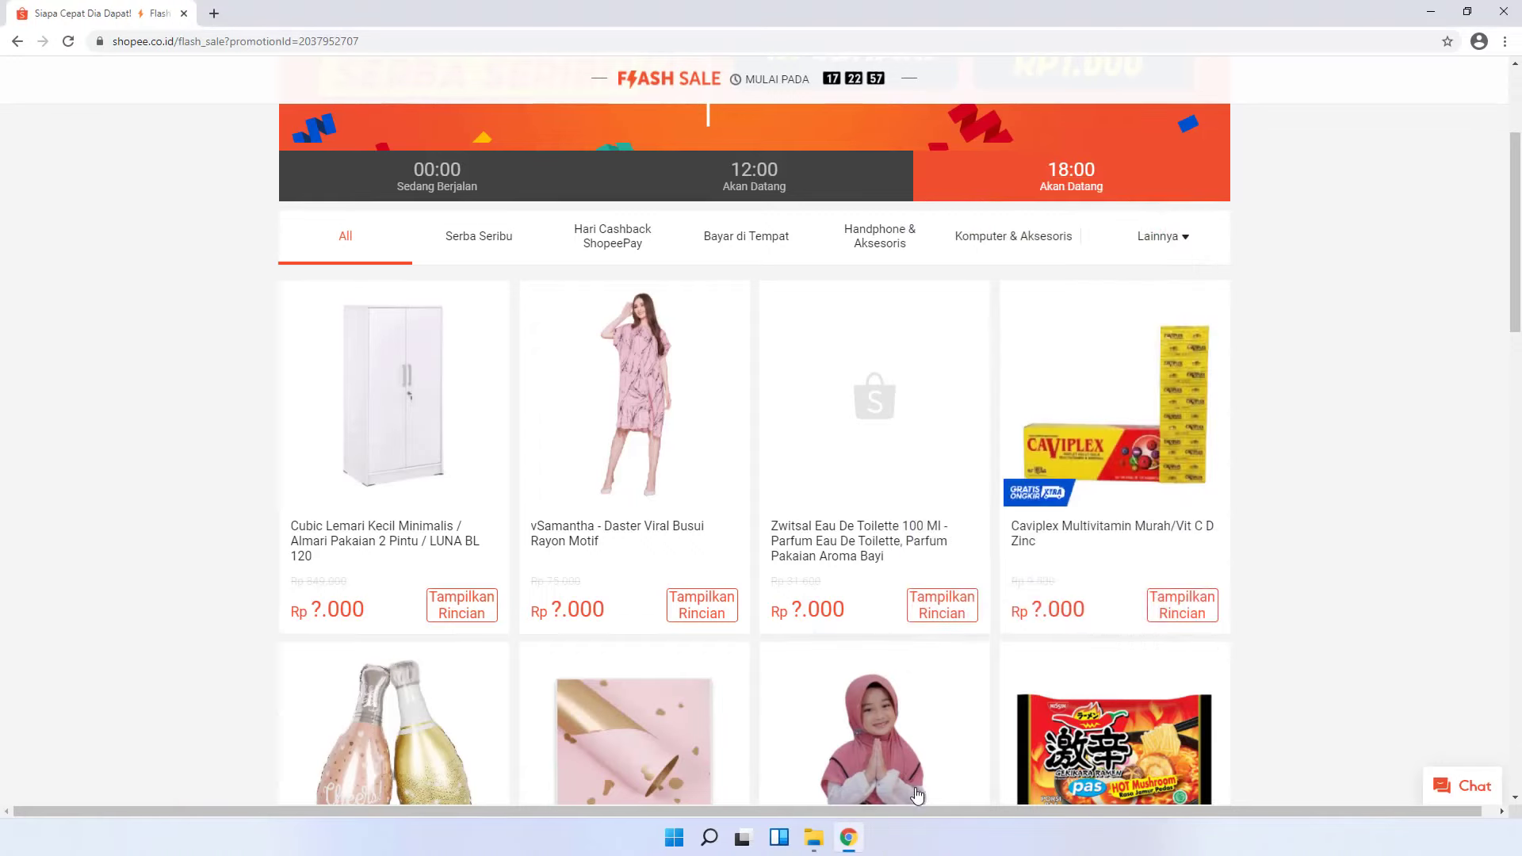
# - Relaunch Shopee Flashsale.exe from the bot folder, log in, and show the Tools list
pyautogui.click(1429, 11)
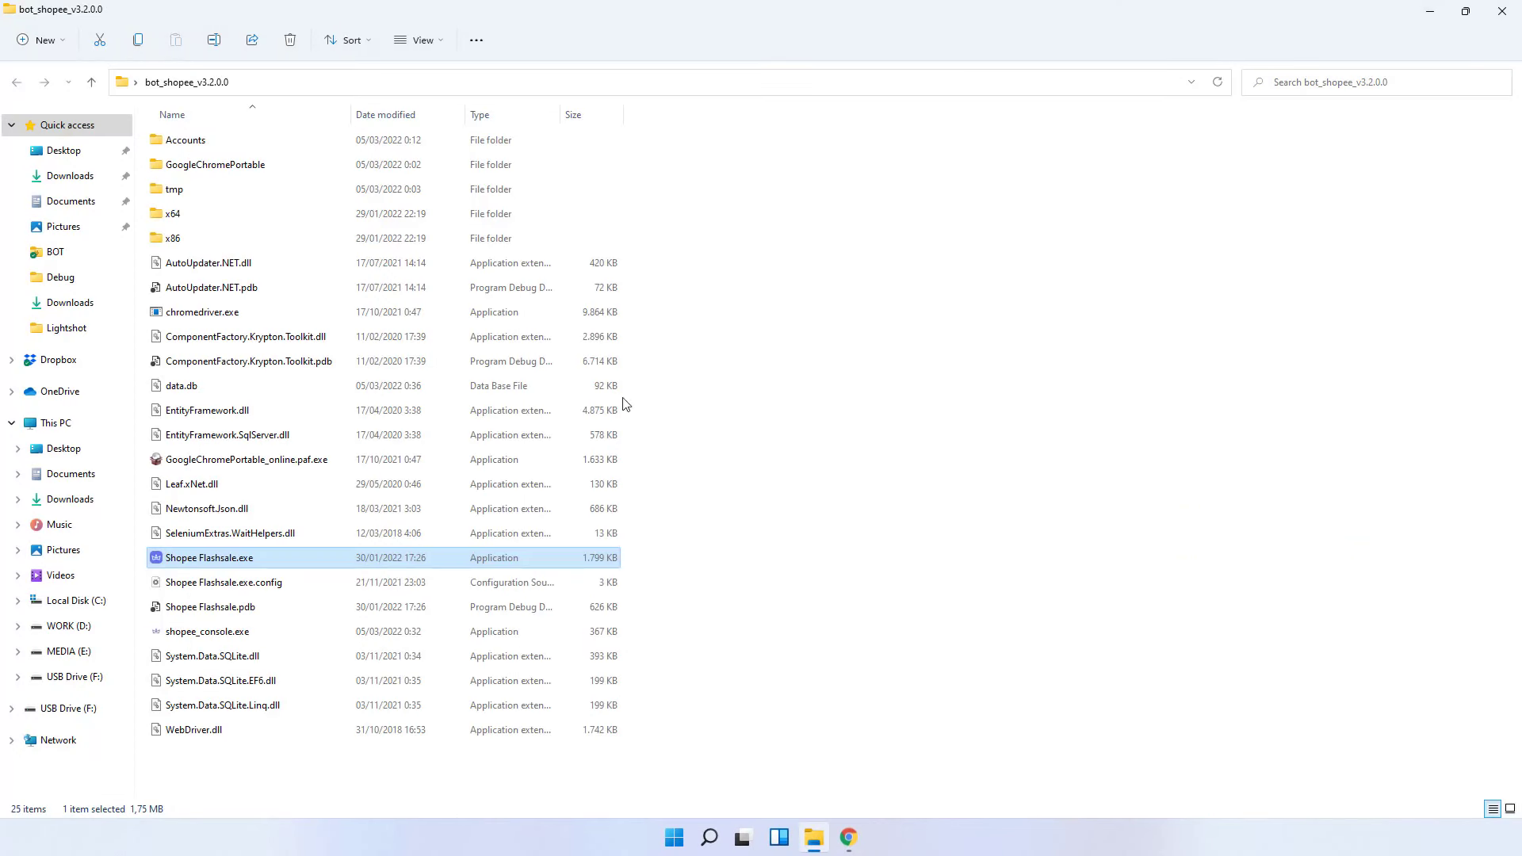
pyautogui.doubleClick(442, 564)
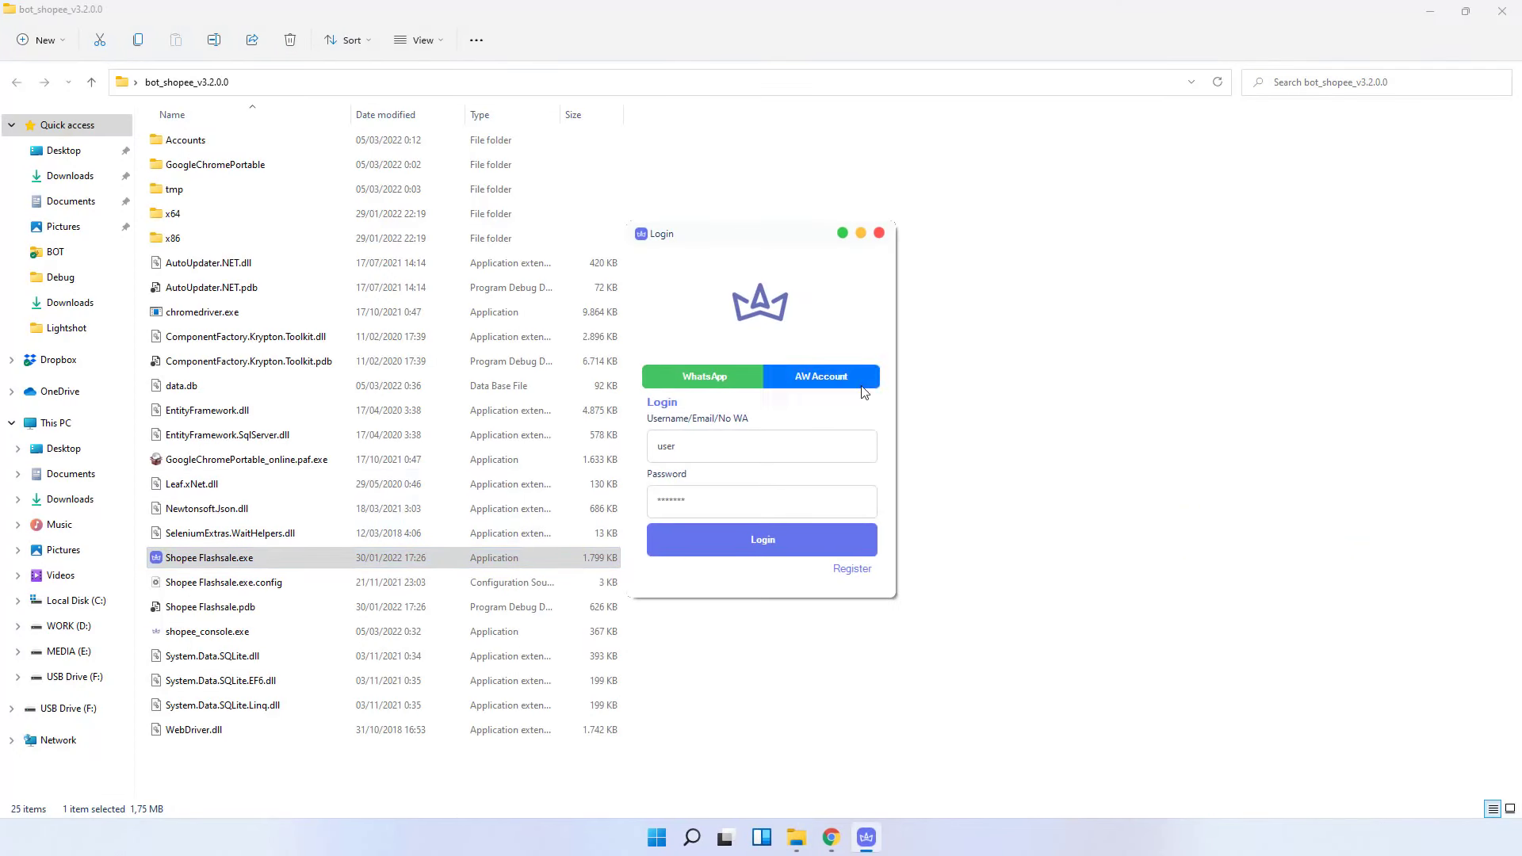
pyautogui.click(769, 536)
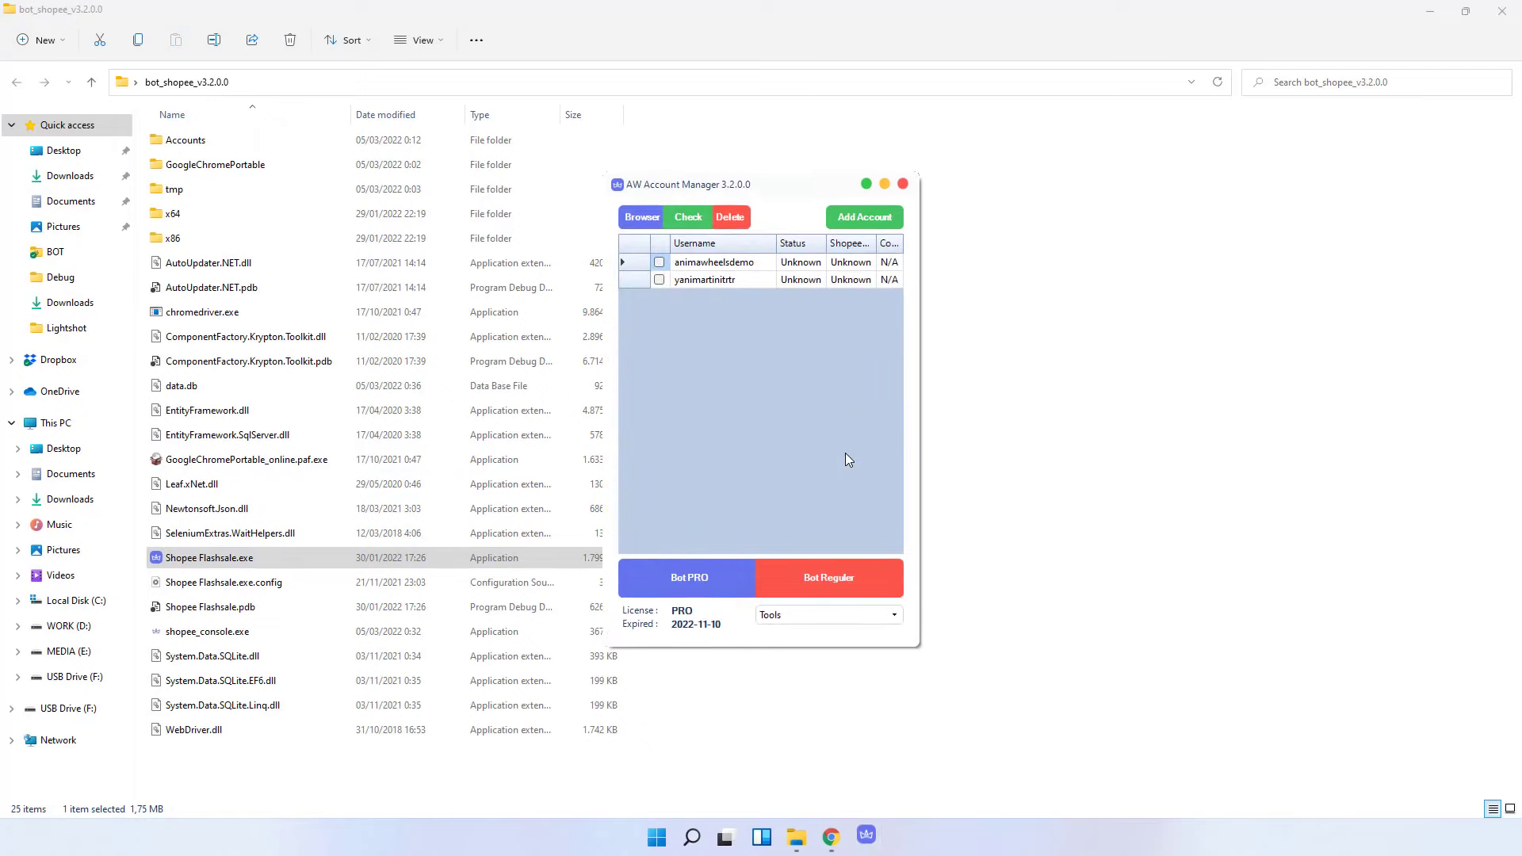
pyautogui.click(847, 617)
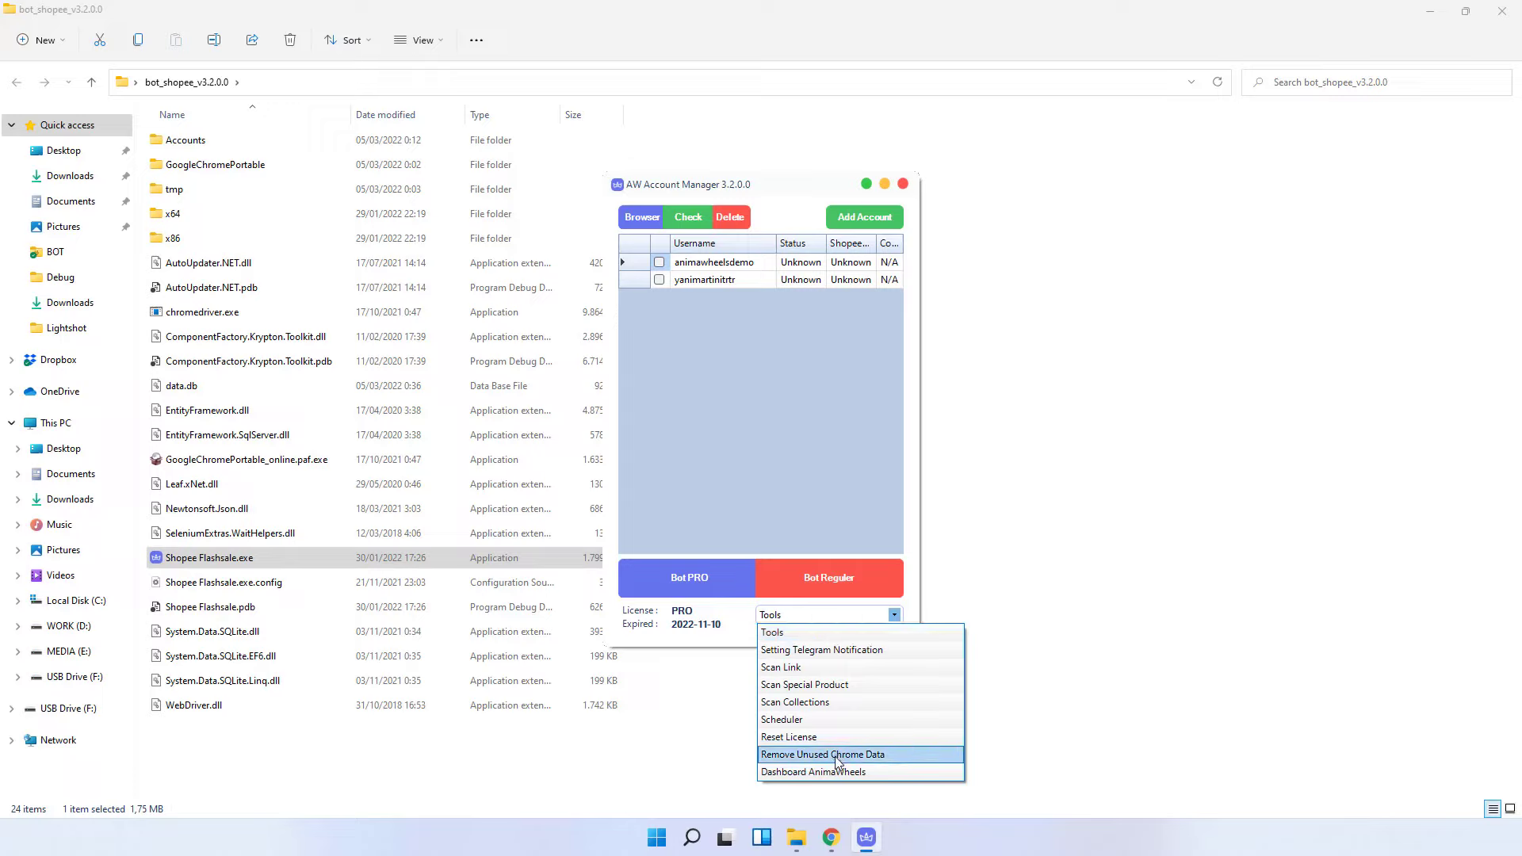
# - Enable Telegram notifications, review the placeholder token and chat ID, then close the settings
pyautogui.click(849, 659)
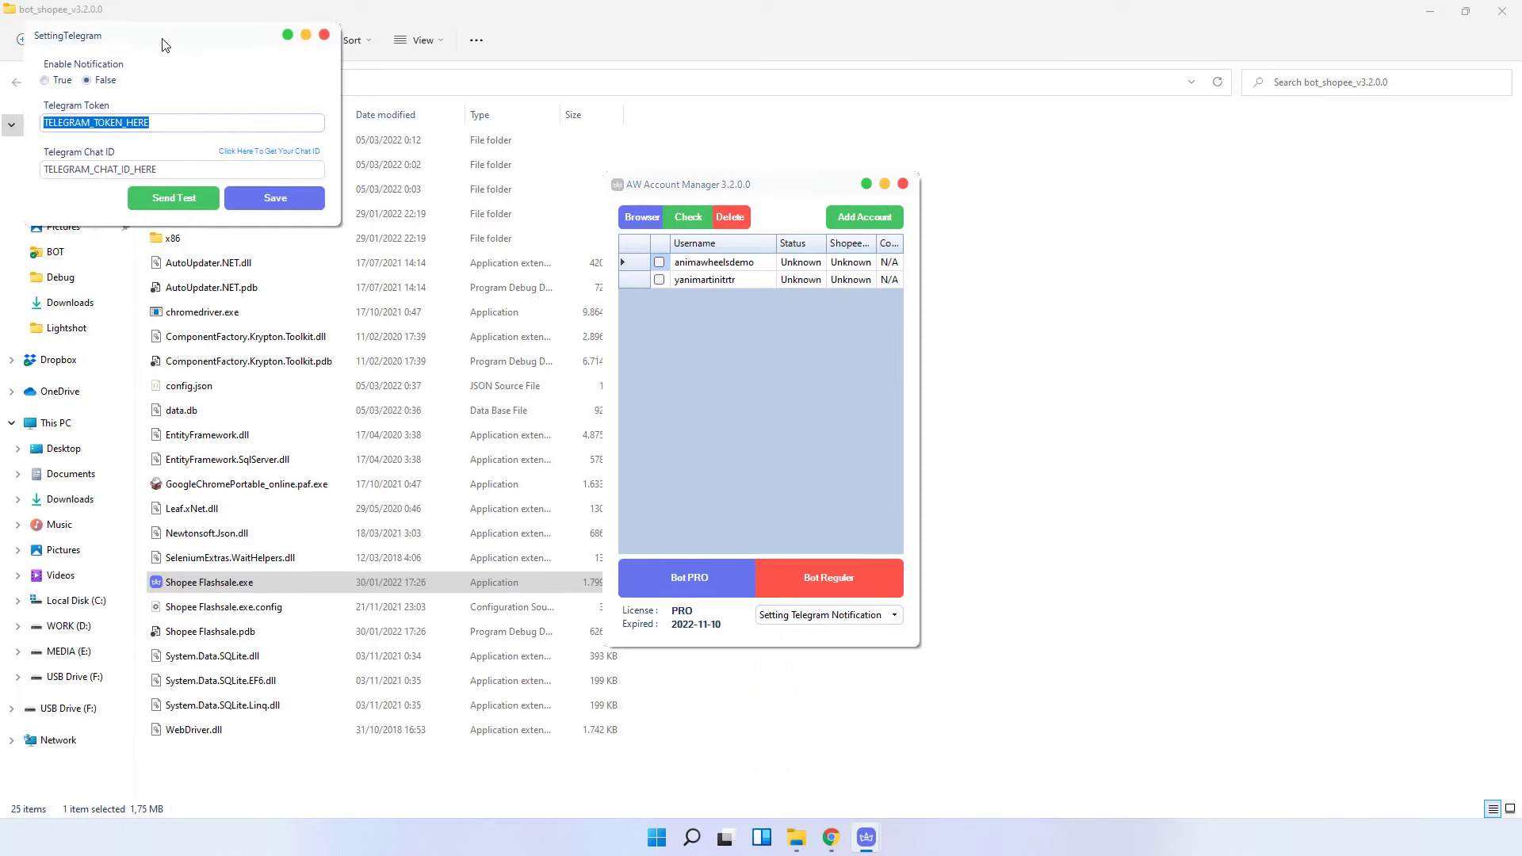
pyautogui.moveTo(153, 37); pyautogui.dragTo(844, 274)
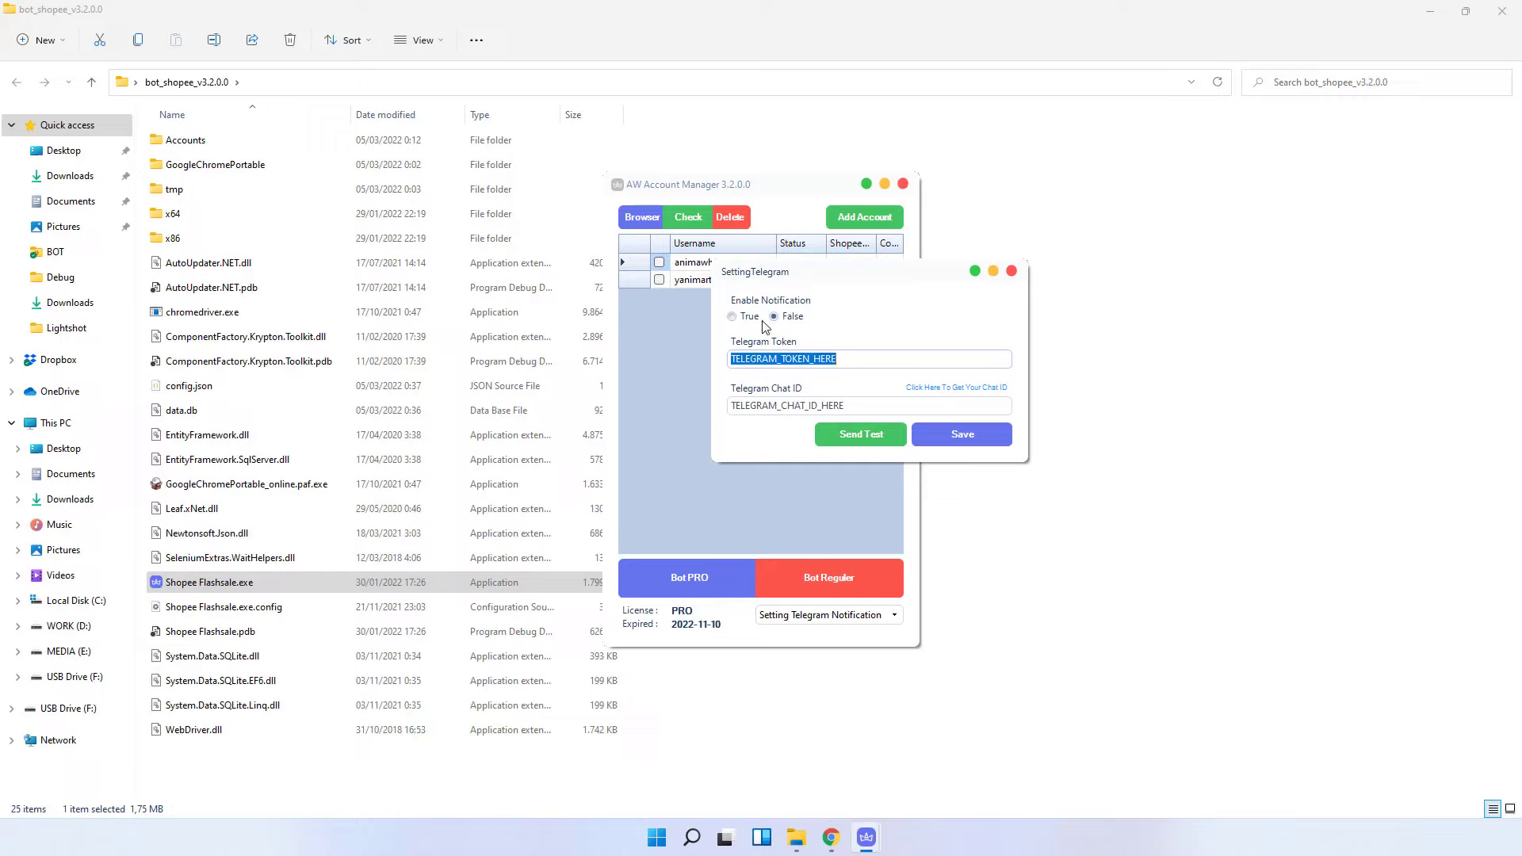
pyautogui.click(748, 317)
pyautogui.moveTo(851, 403); pyautogui.dragTo(707, 444)
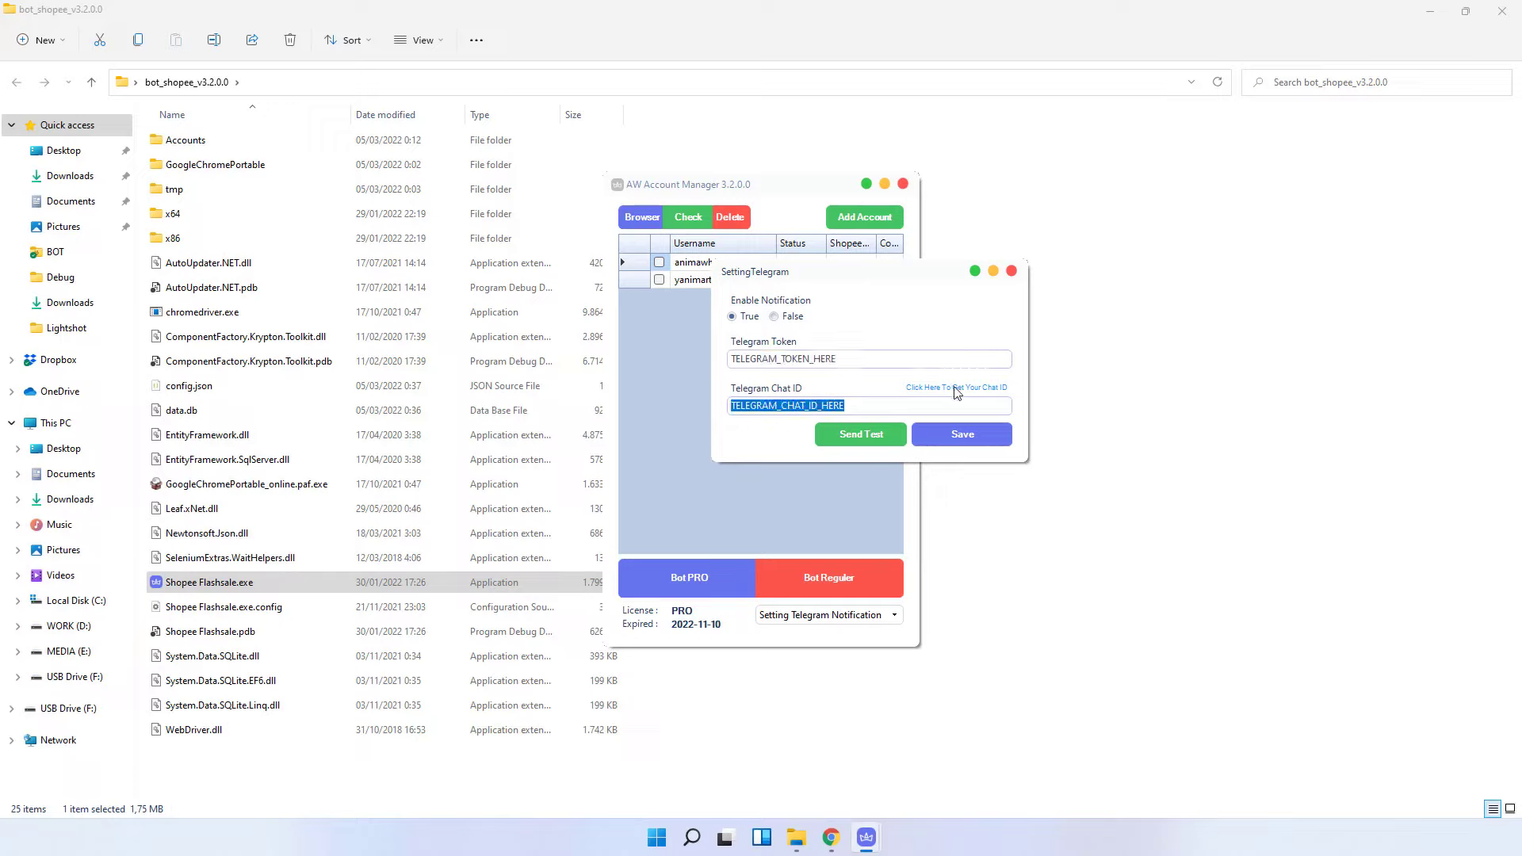
pyautogui.moveTo(852, 359); pyautogui.dragTo(676, 349)
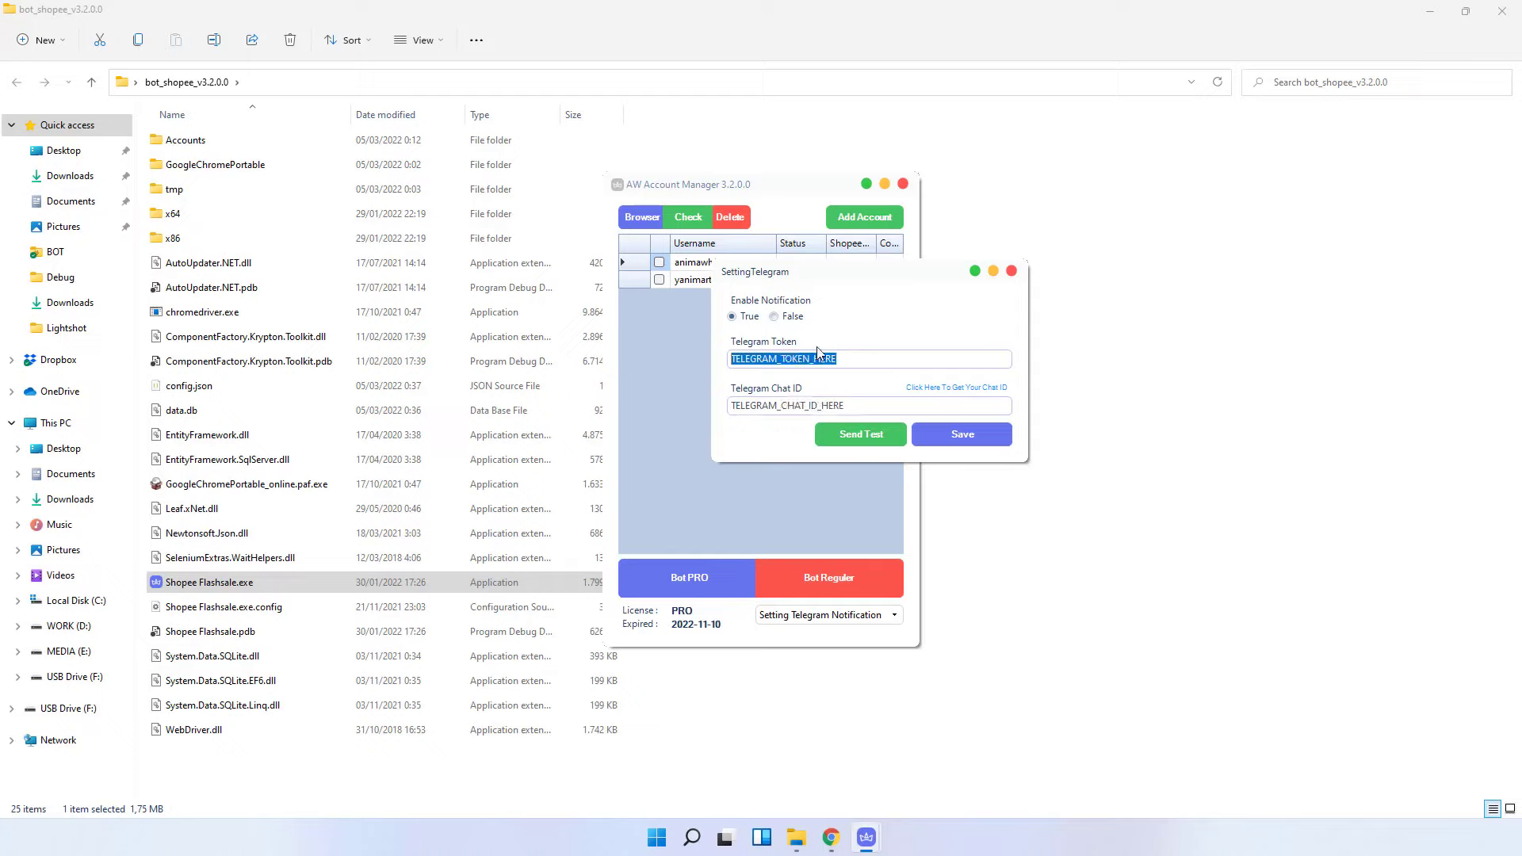
pyautogui.click(1011, 271)
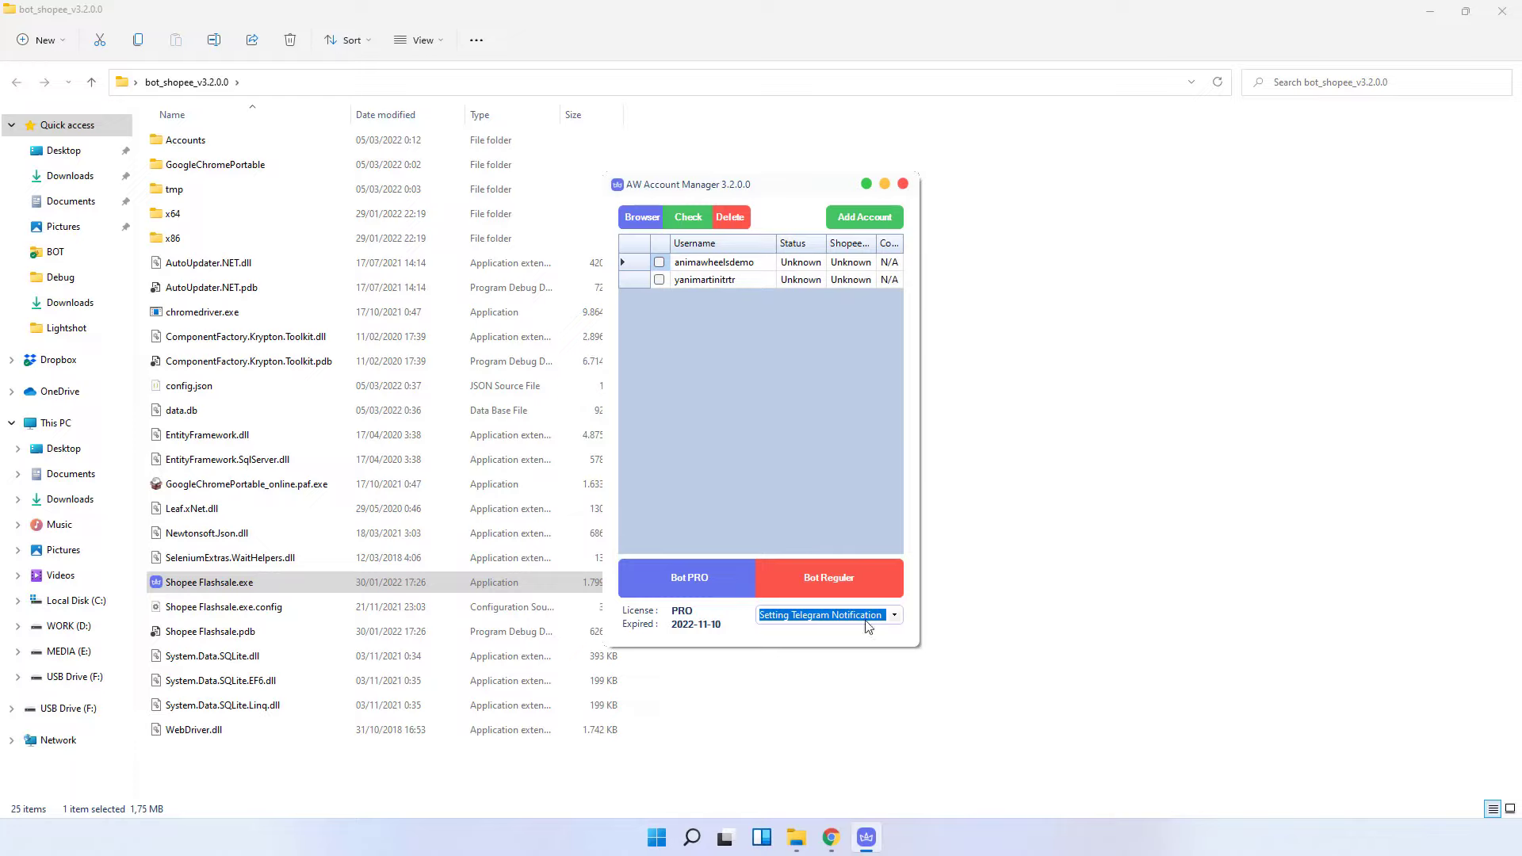
# - Scan the 5 Mar 12:00–18:00 flash-sale session with Scan Link to list its products
pyautogui.click(894, 615)
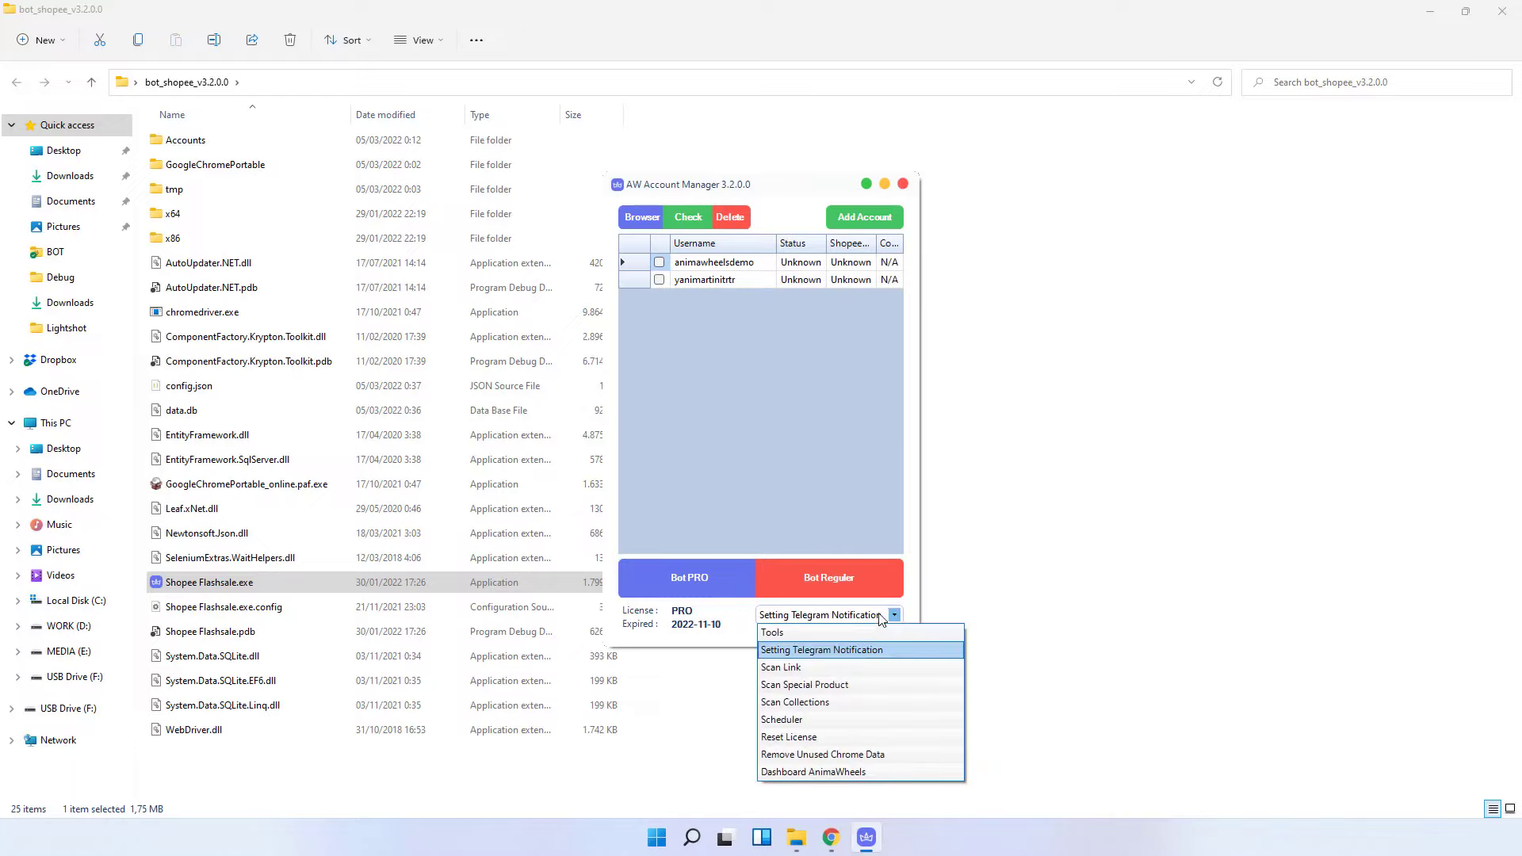
pyautogui.click(848, 667)
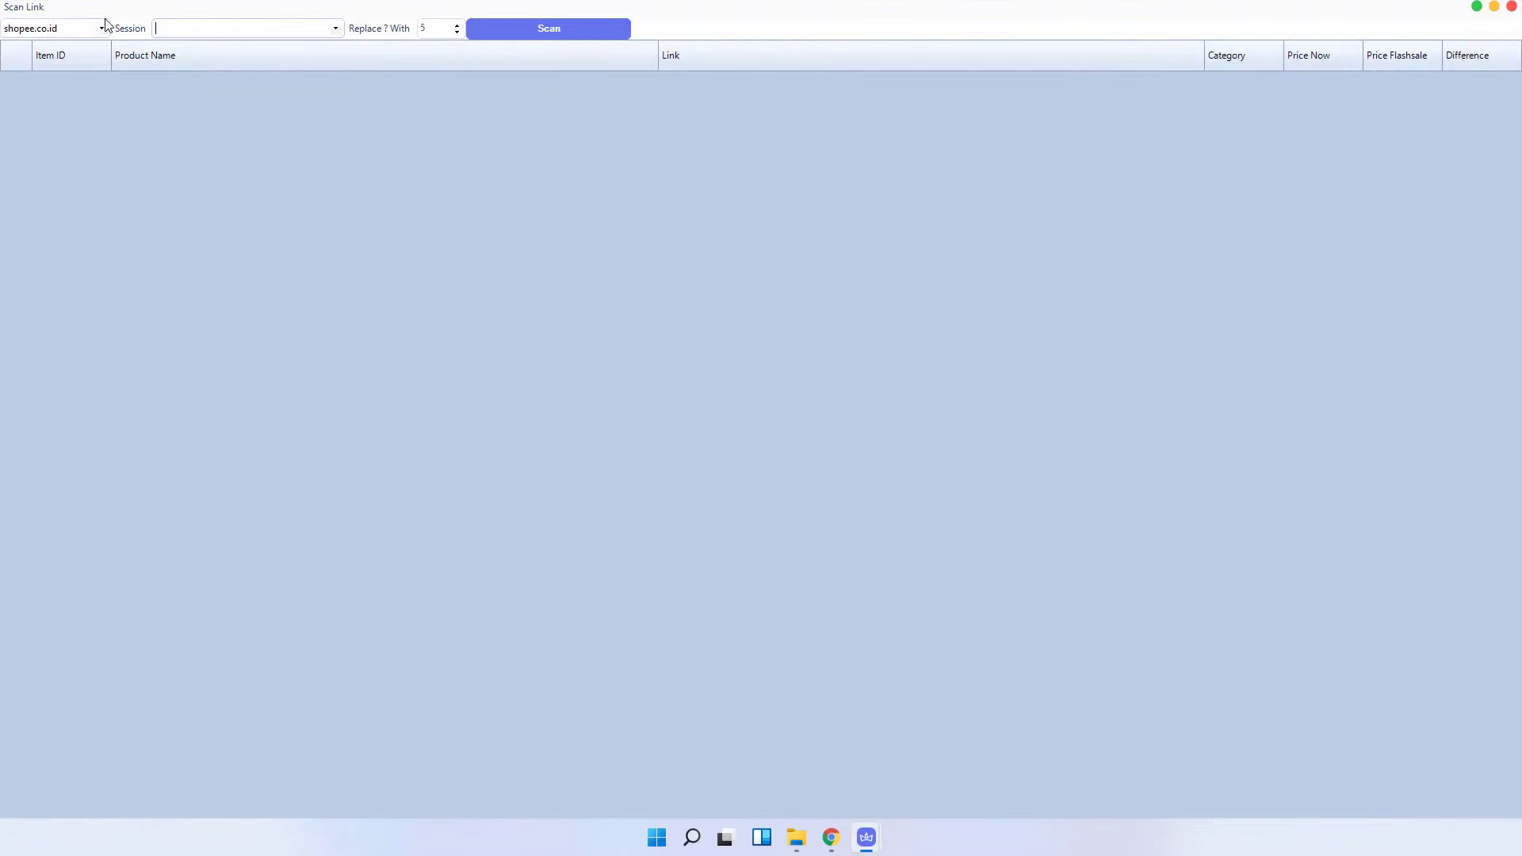
pyautogui.click(335, 28)
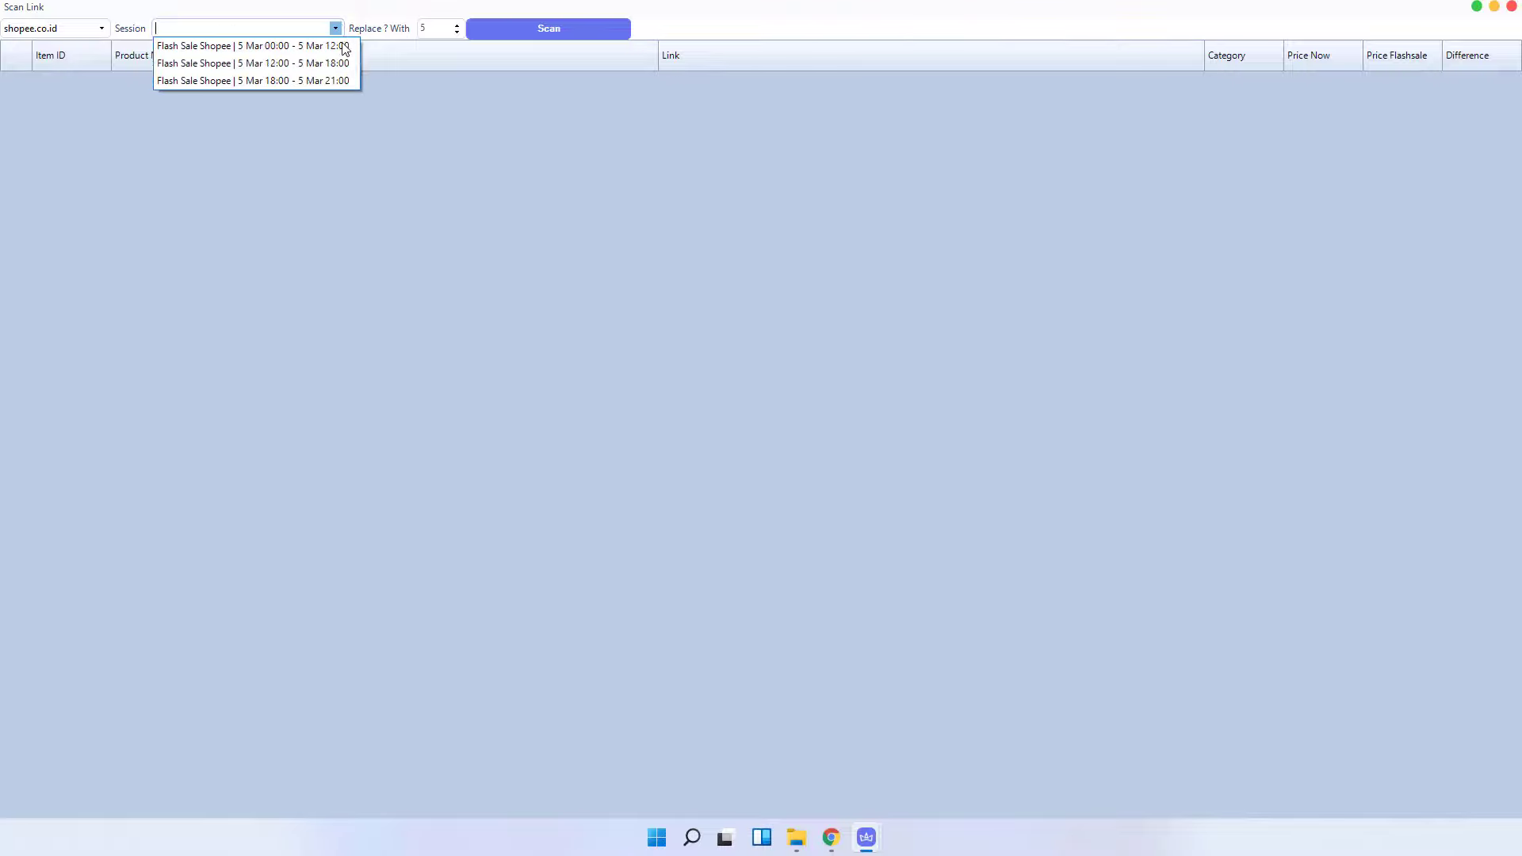
pyautogui.click(315, 65)
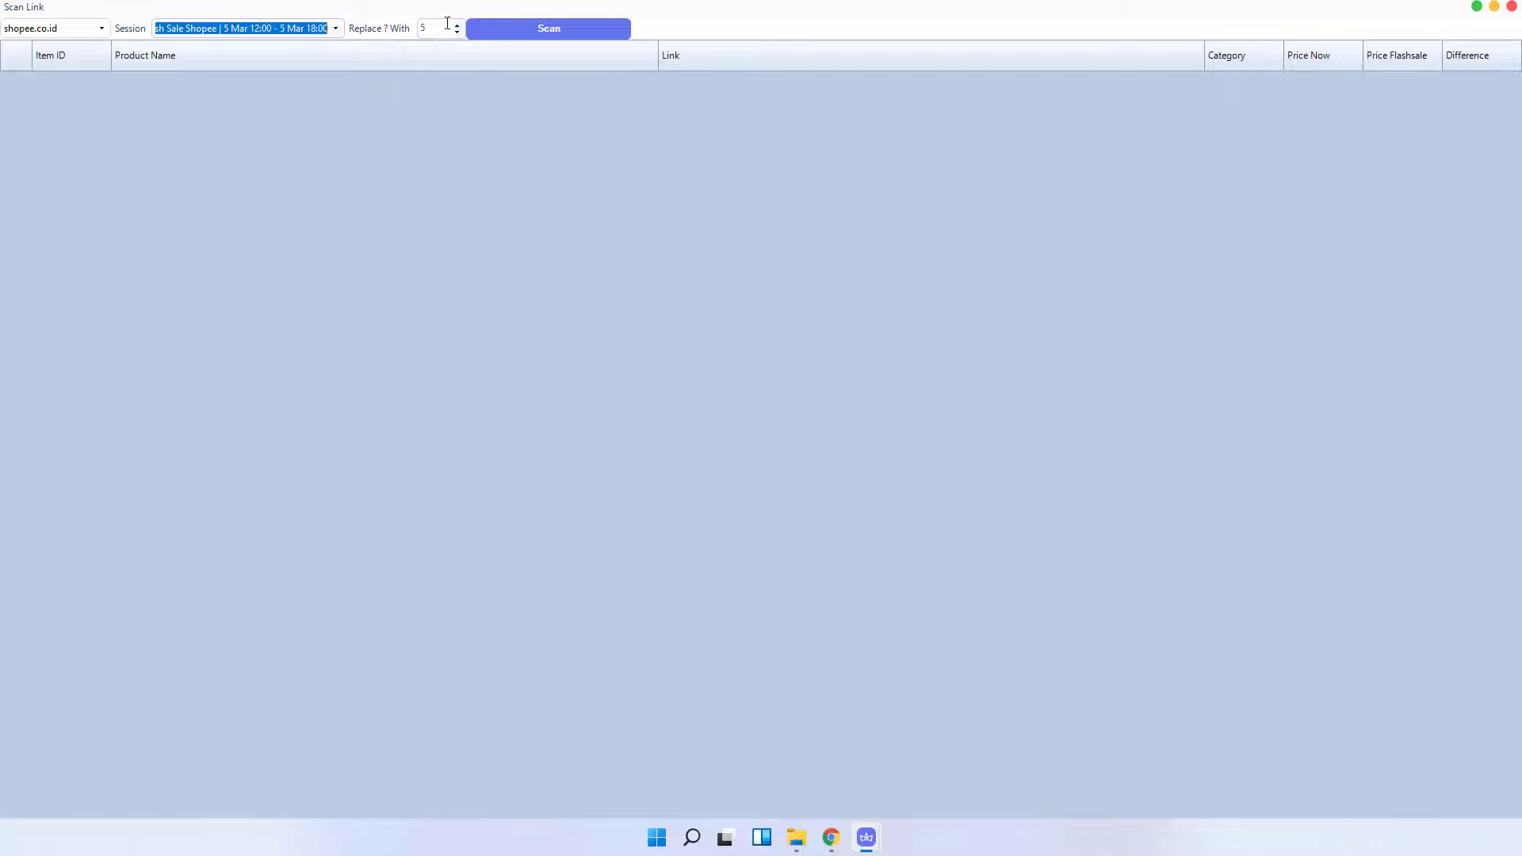
pyautogui.click(545, 26)
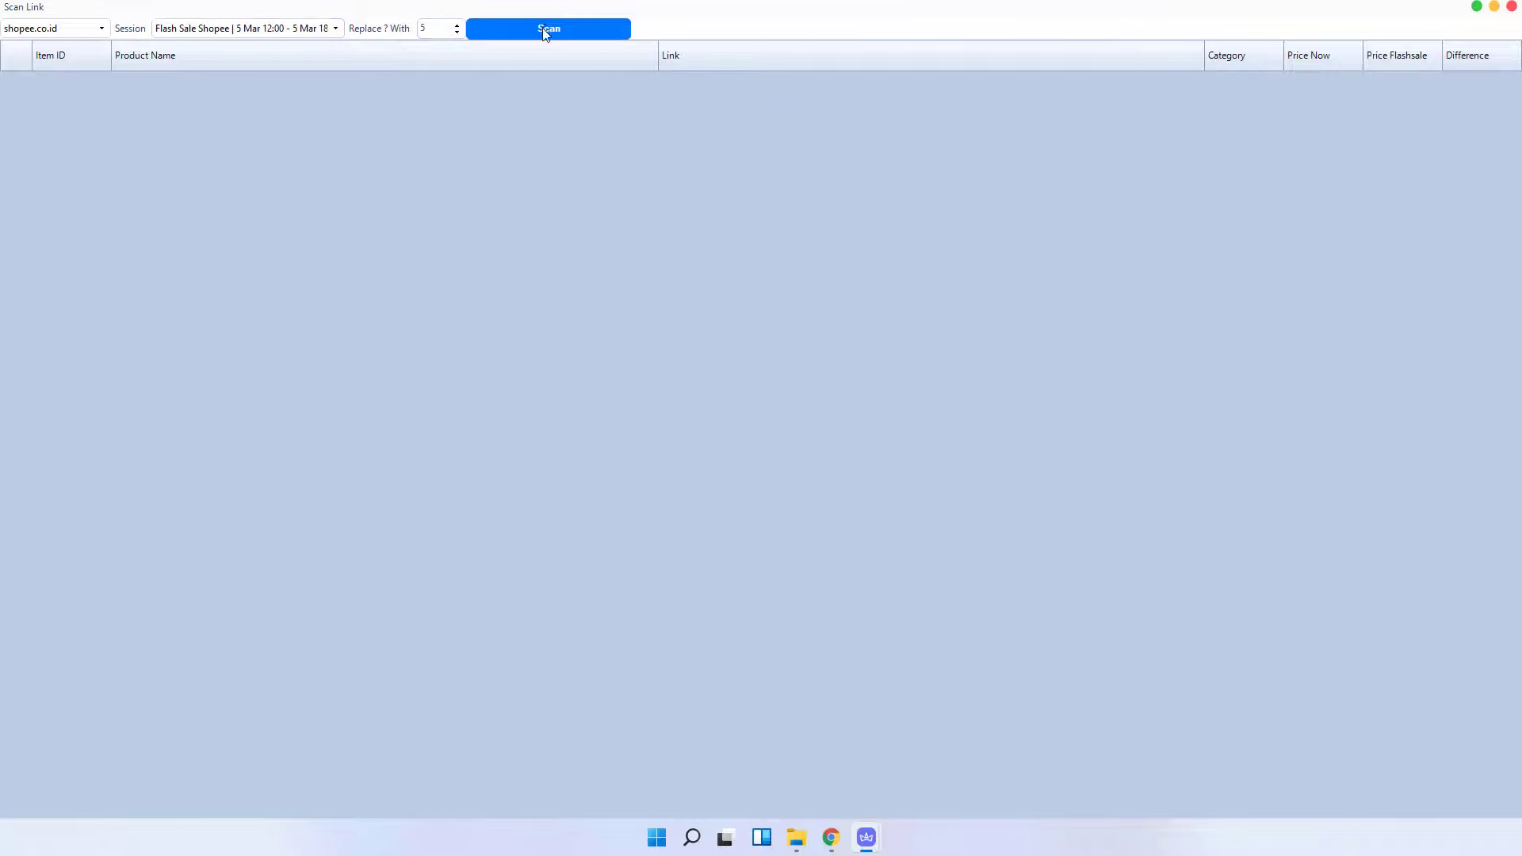
pyautogui.click(563, 26)
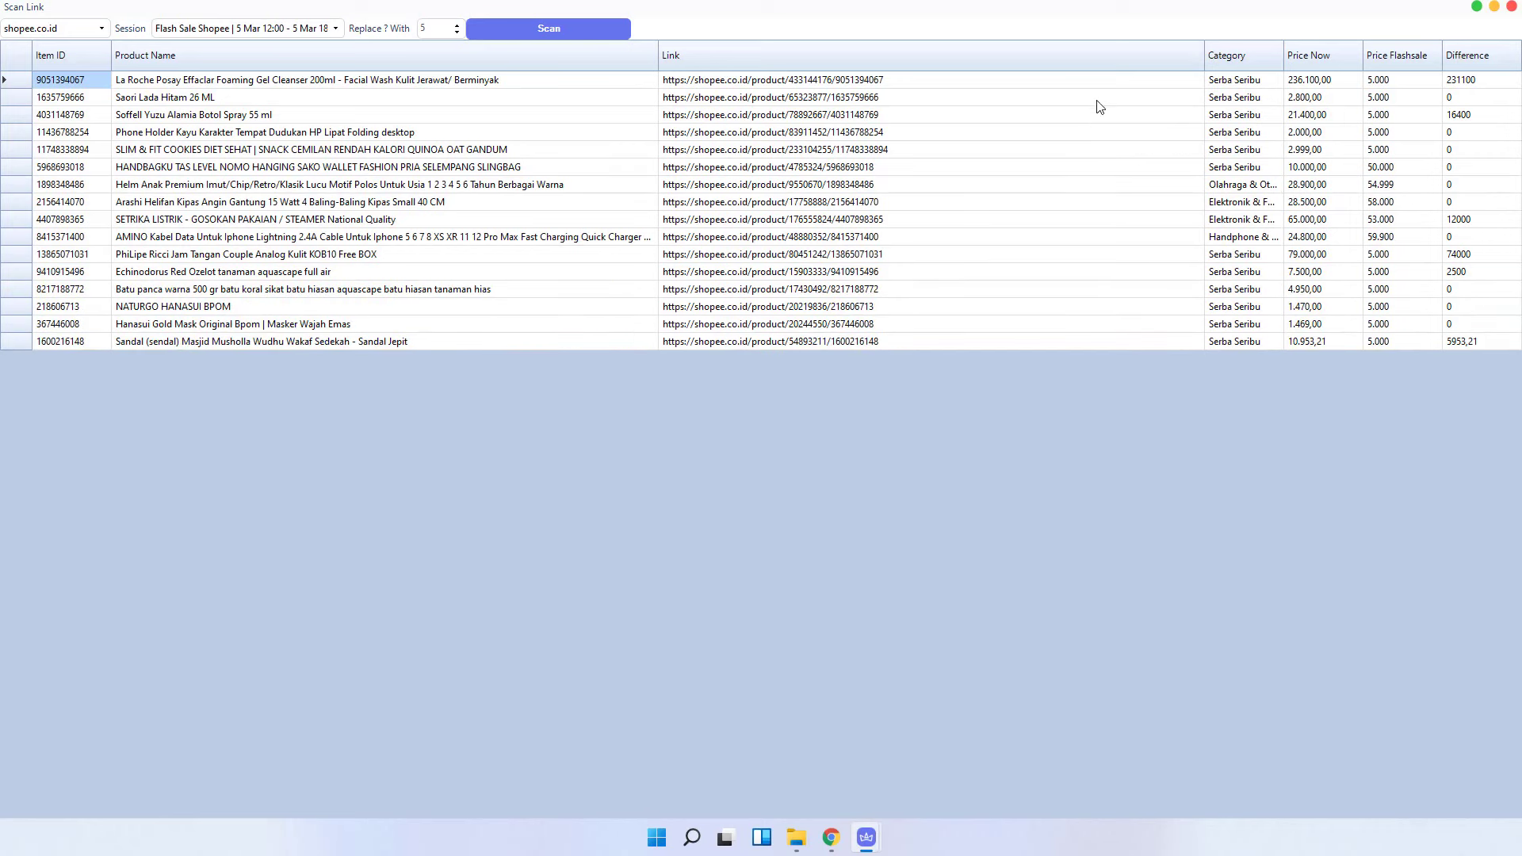
pyautogui.click(1513, 7)
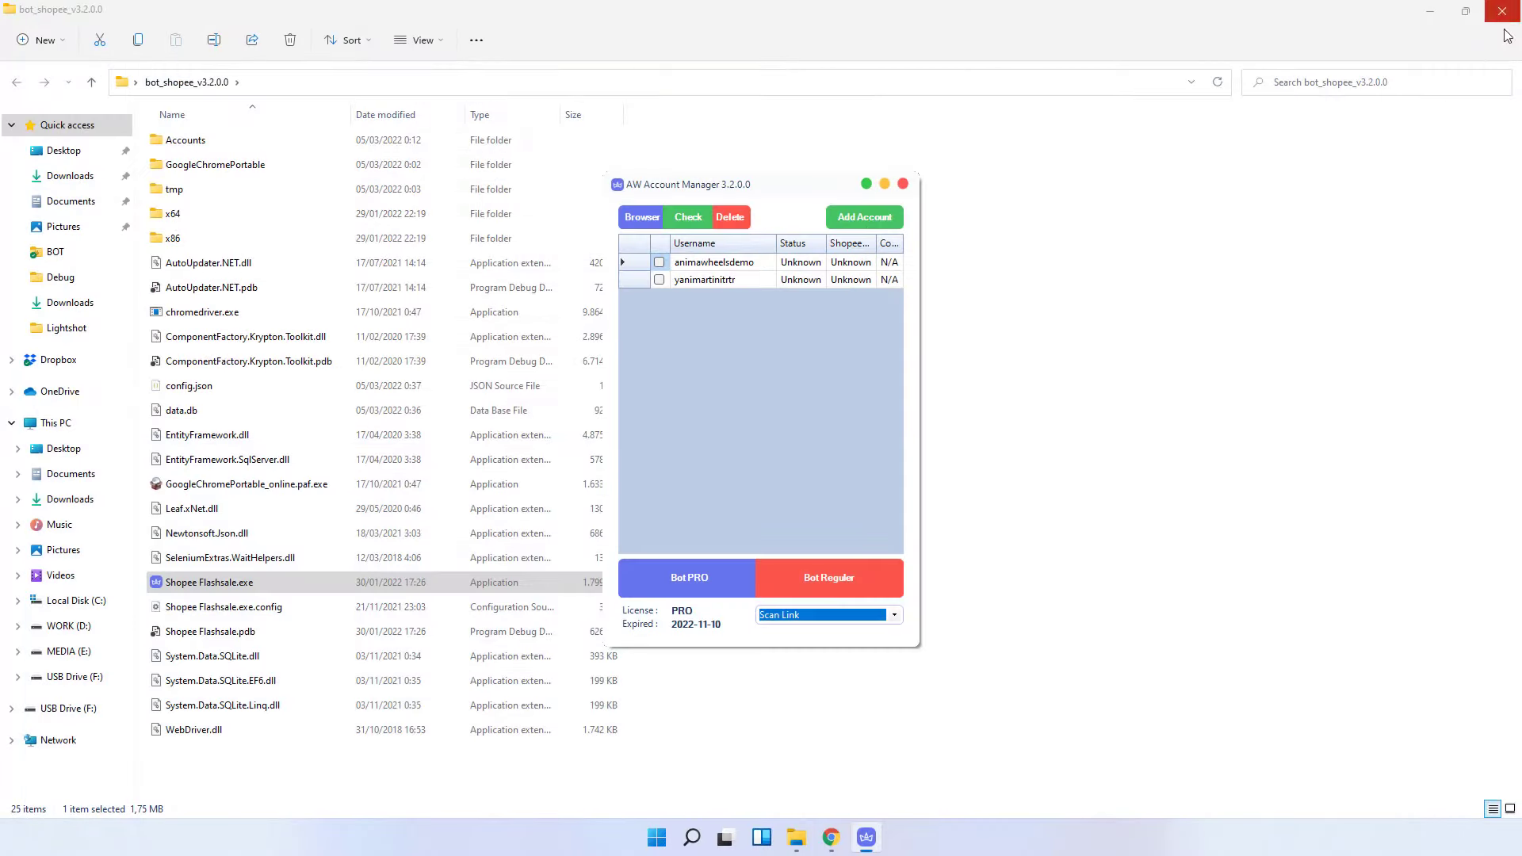
pyautogui.click(825, 616)
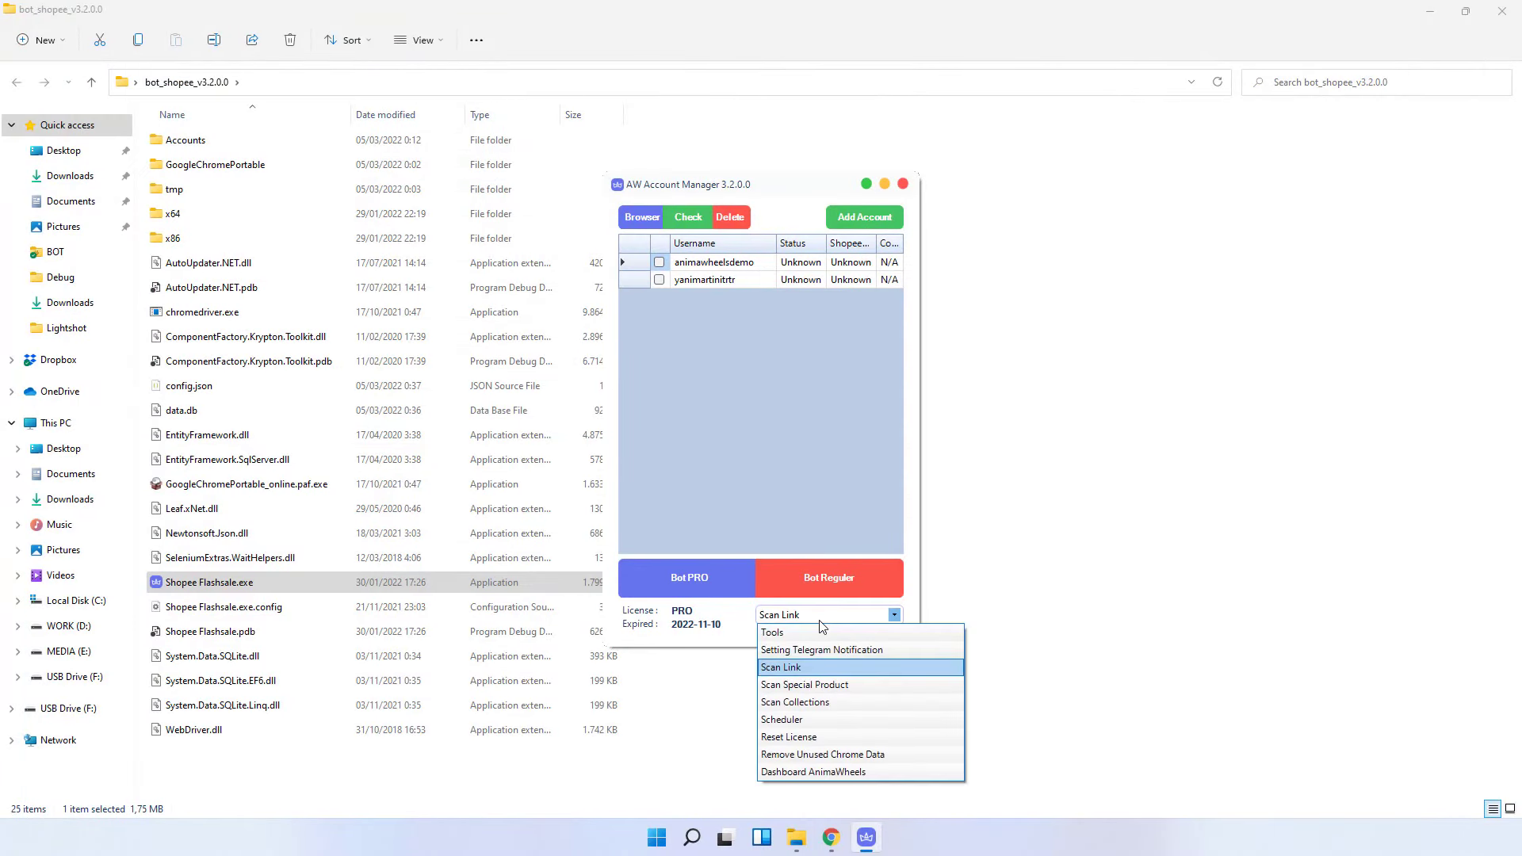
pyautogui.click(801, 686)
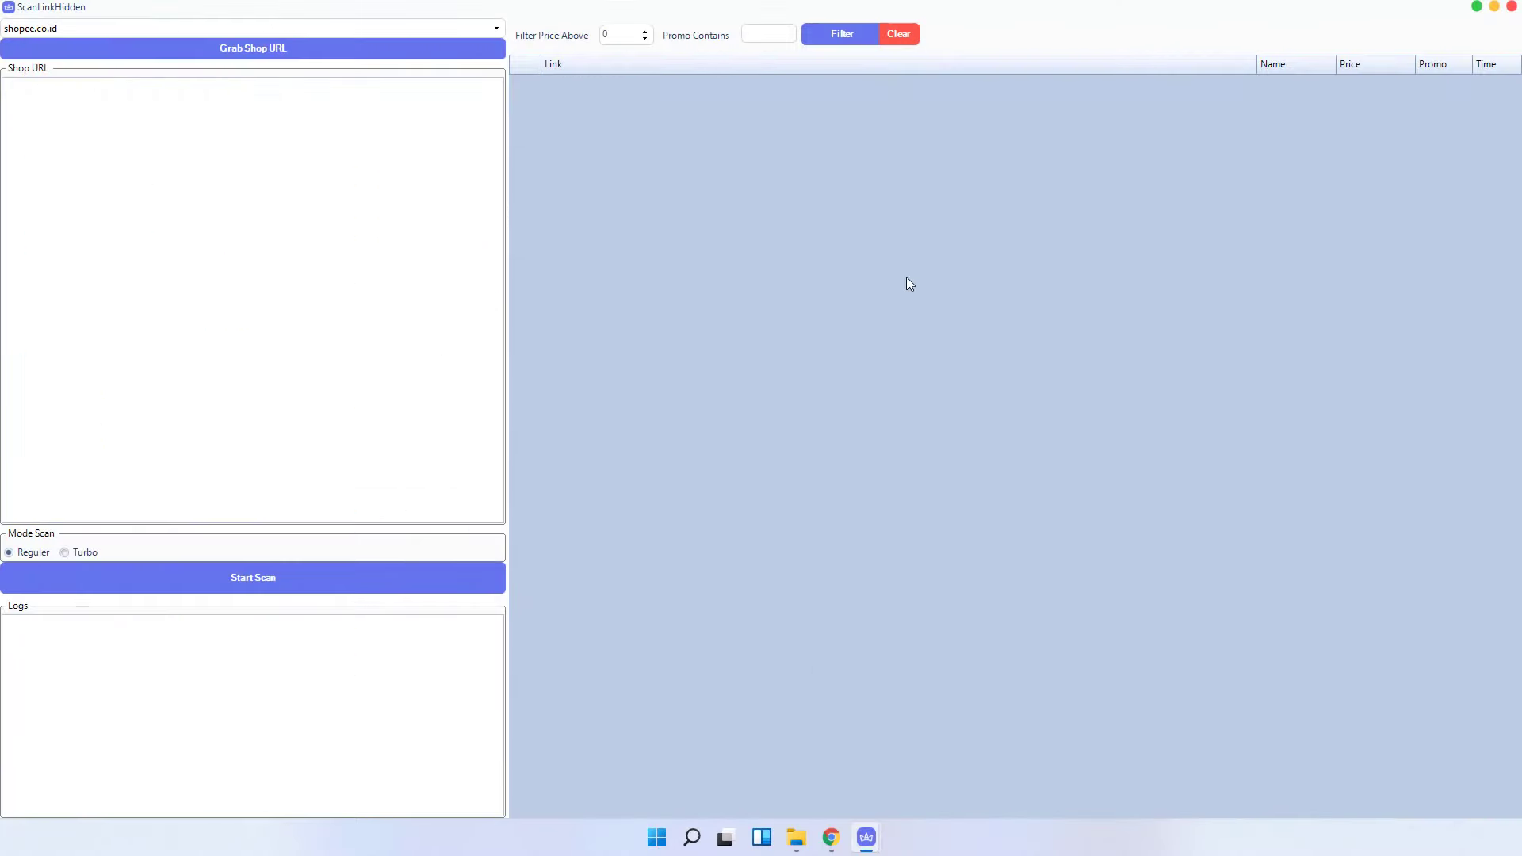
pyautogui.click(90, 54)
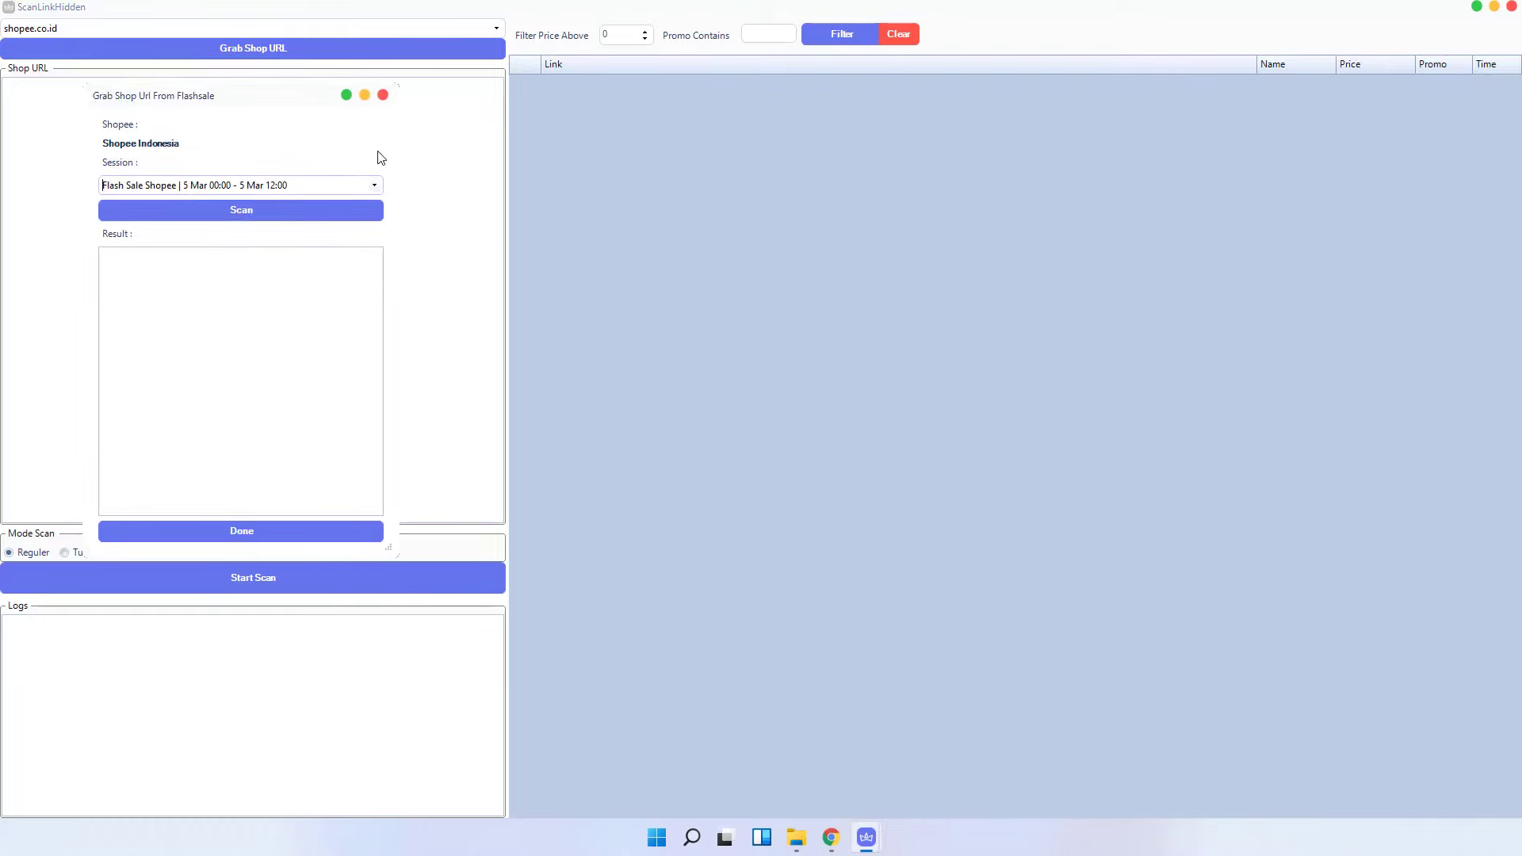
pyautogui.click(383, 95)
pyautogui.click(1510, 7)
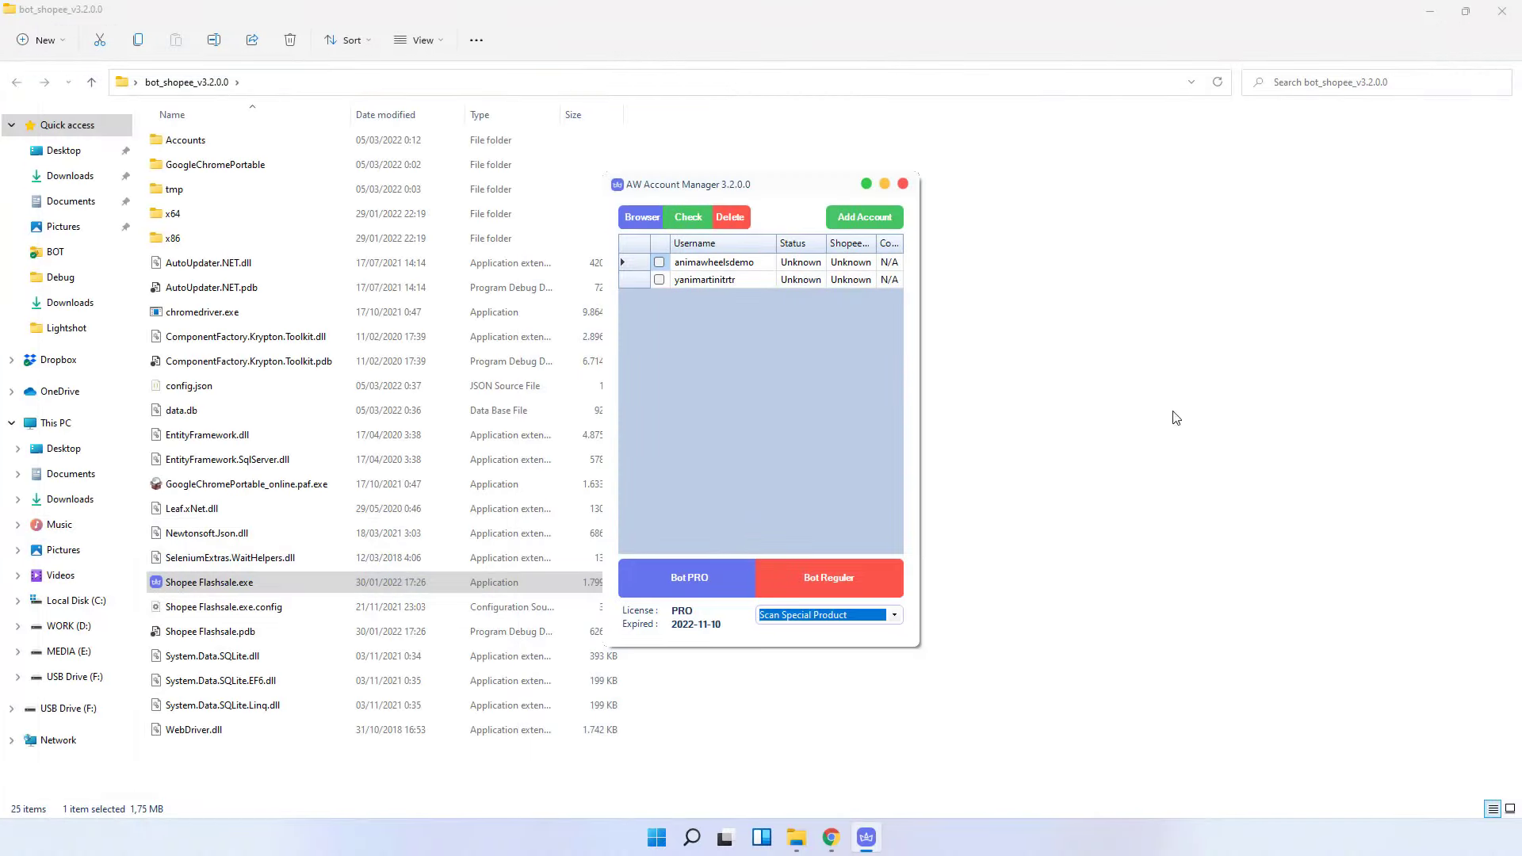
pyautogui.click(890, 615)
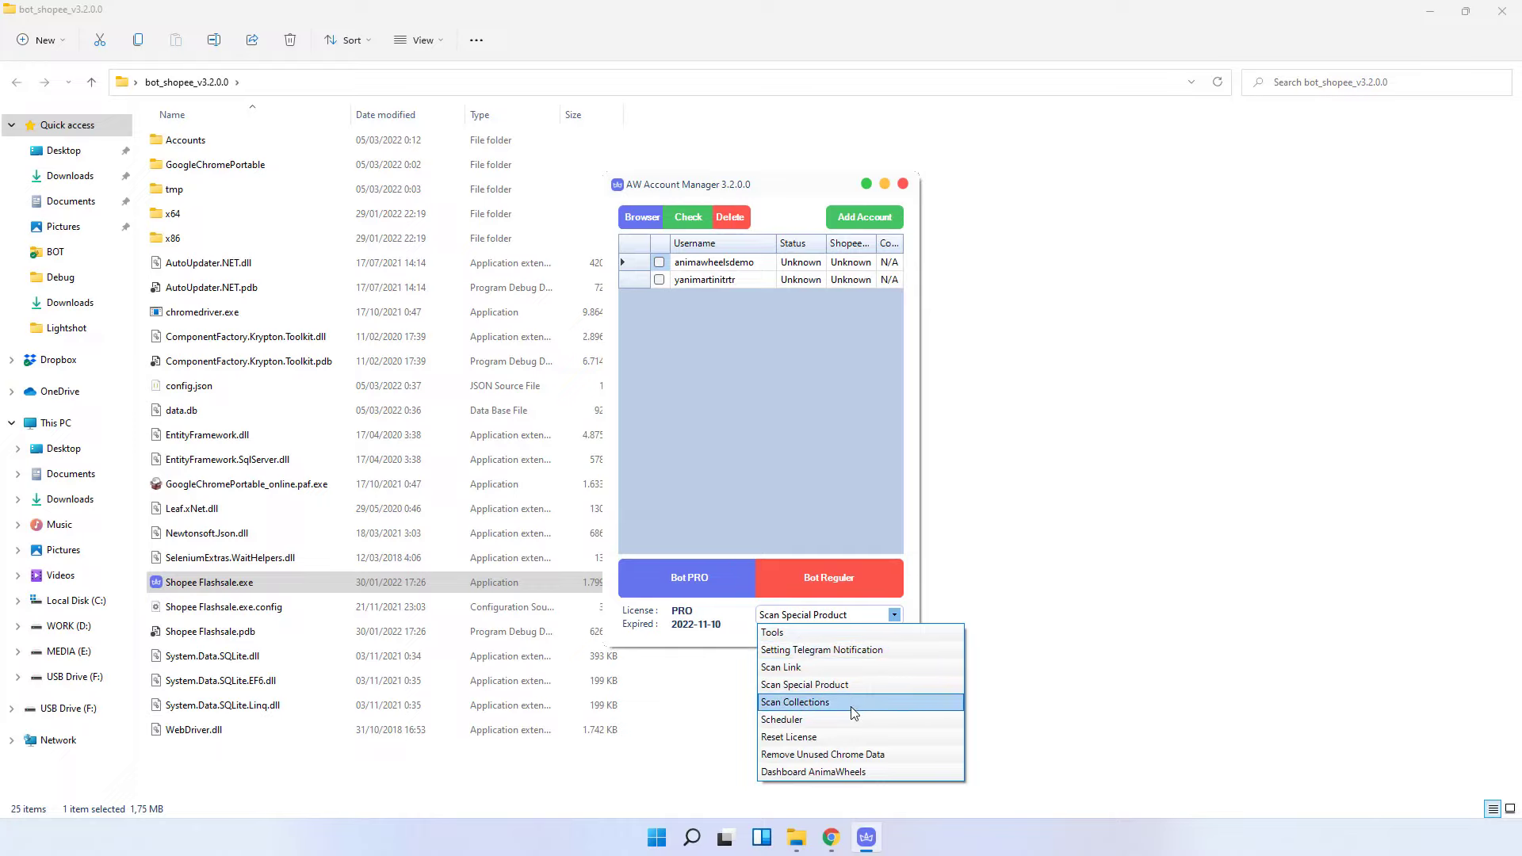
# - Run and cancel a trial collection scan from 900000, then set Start Collection to 999999
pyautogui.click(850, 705)
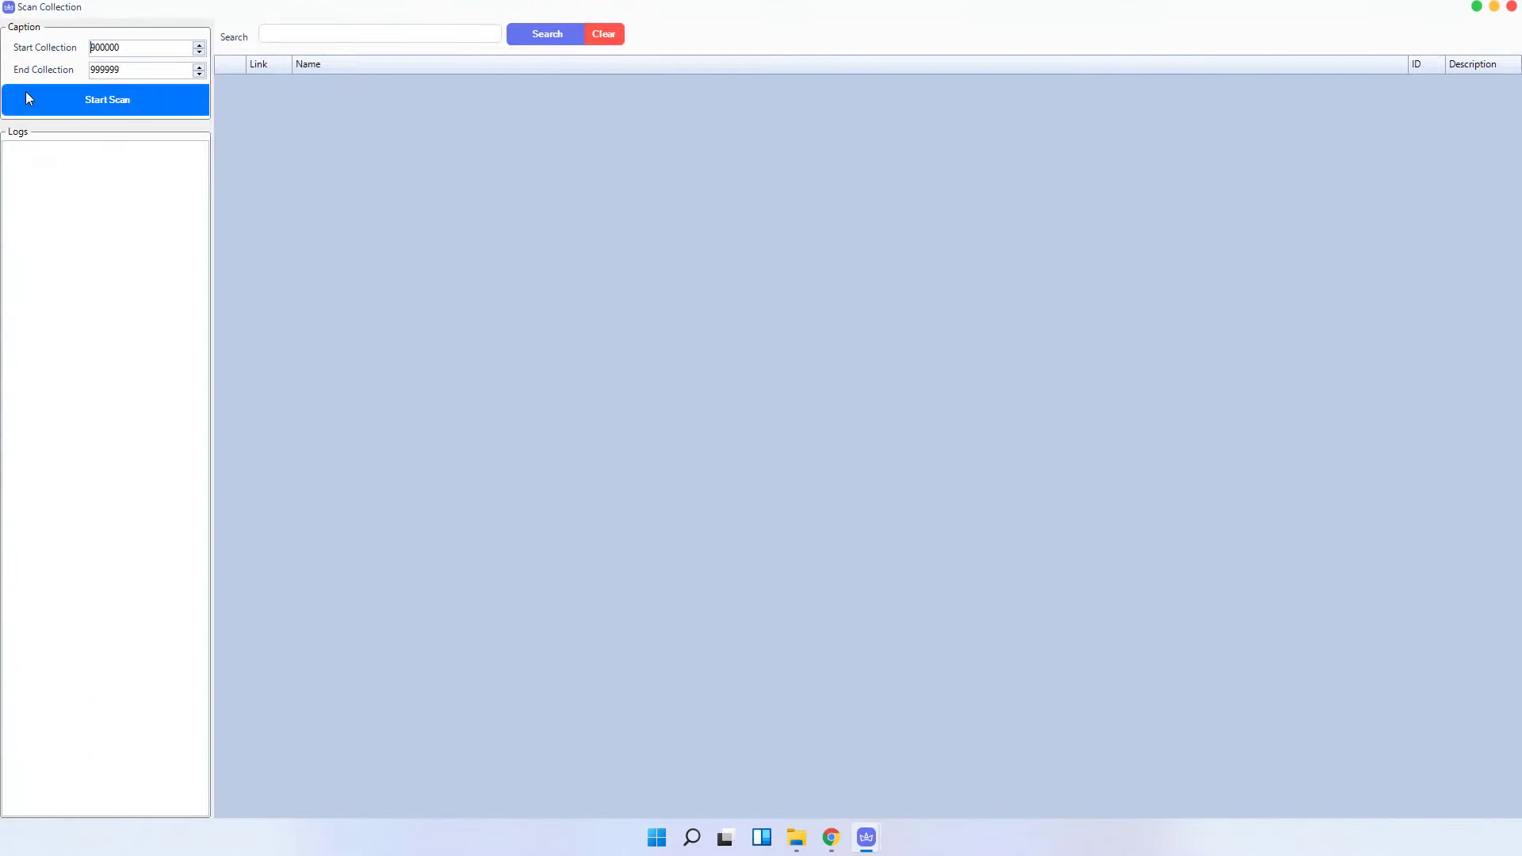
pyautogui.click(95, 100)
pyautogui.click(102, 97)
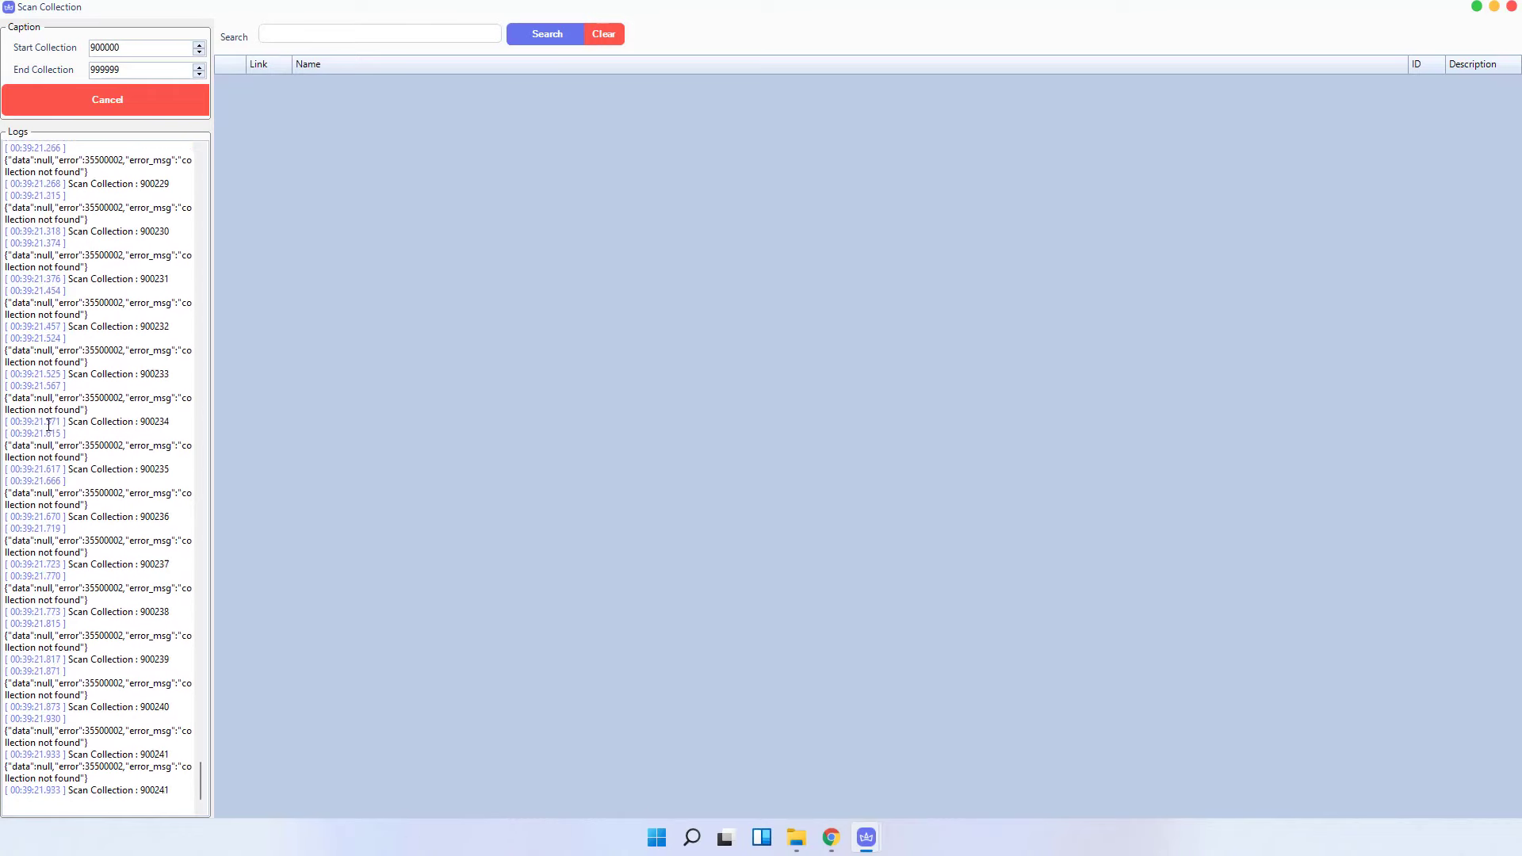
pyautogui.click(120, 107)
pyautogui.doubleClick(129, 48)
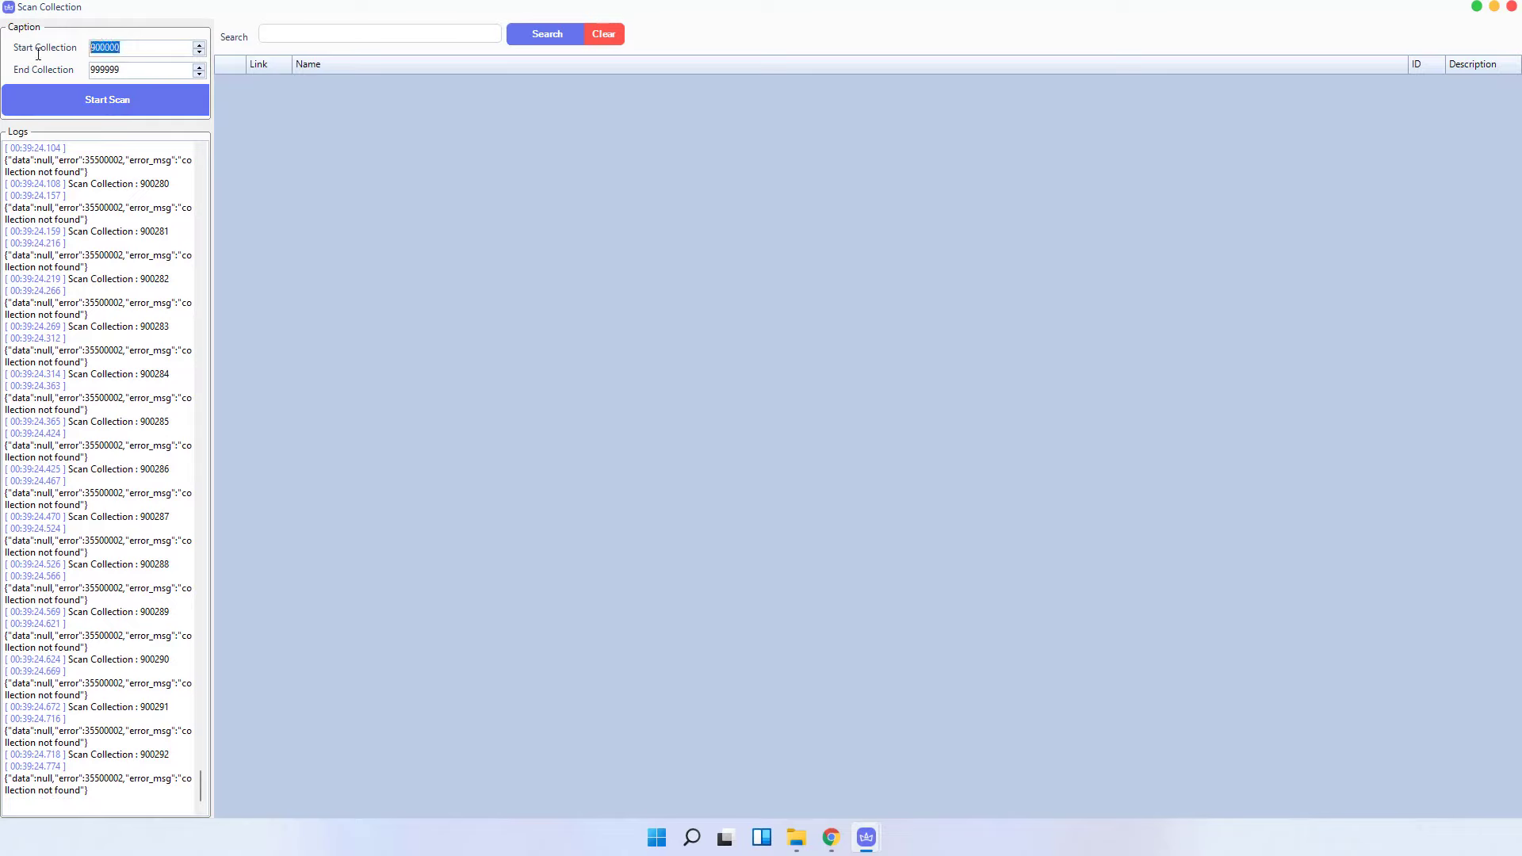
pyautogui.write('990999990999')
# - Change the Start Collection value to 990999 and run the collection scan
pyautogui.click(103, 47)
pyautogui.press('BackSpace')
pyautogui.write('0999')
pyautogui.click(111, 97)
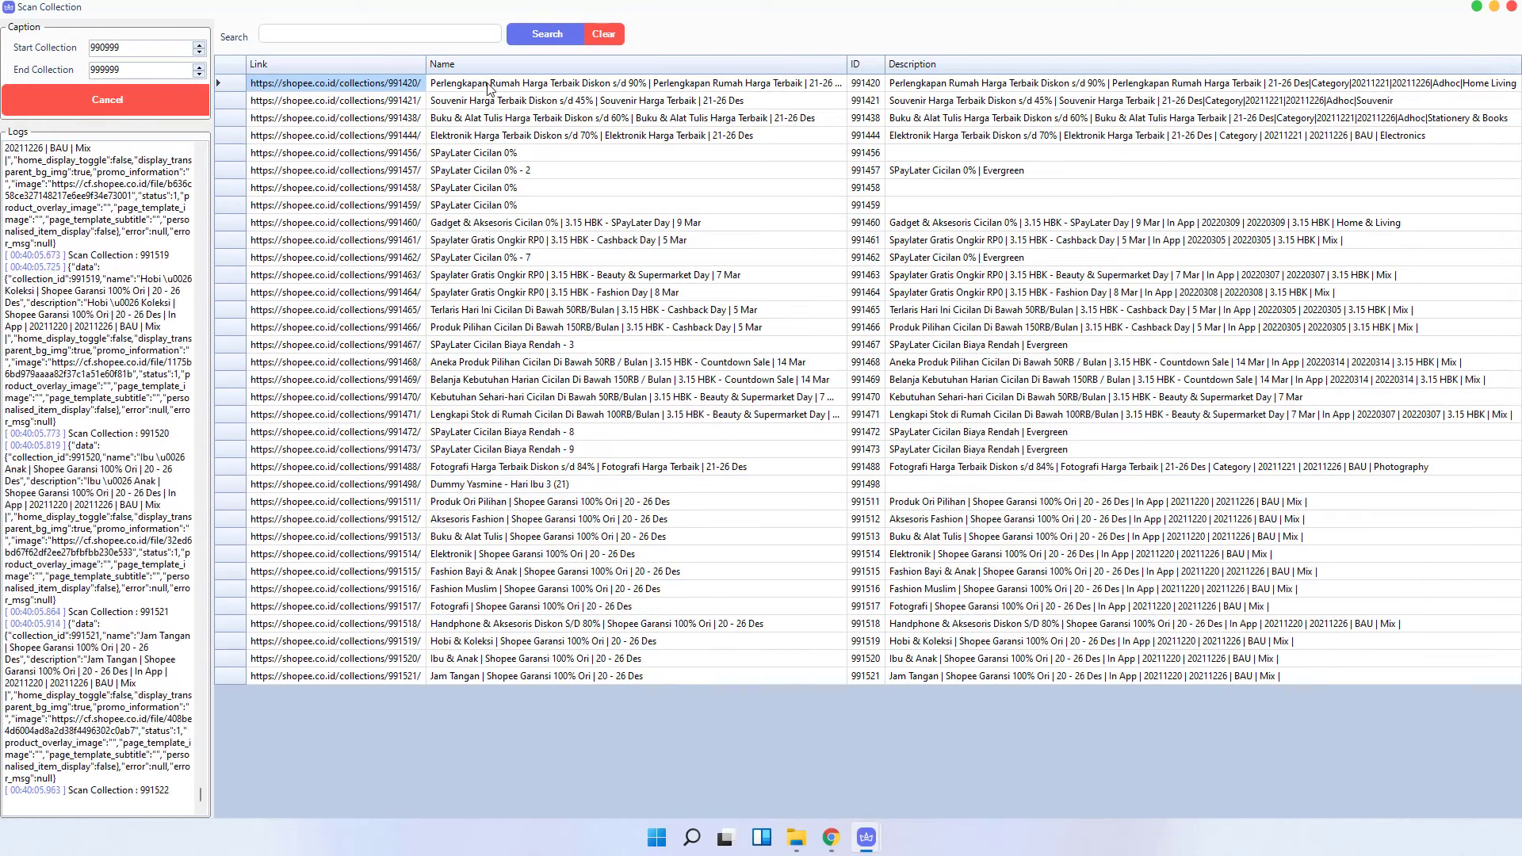
# - Copy collection 991468's link and paste it into Chrome's address bar over the flash-sale page
pyautogui.click(664, 89)
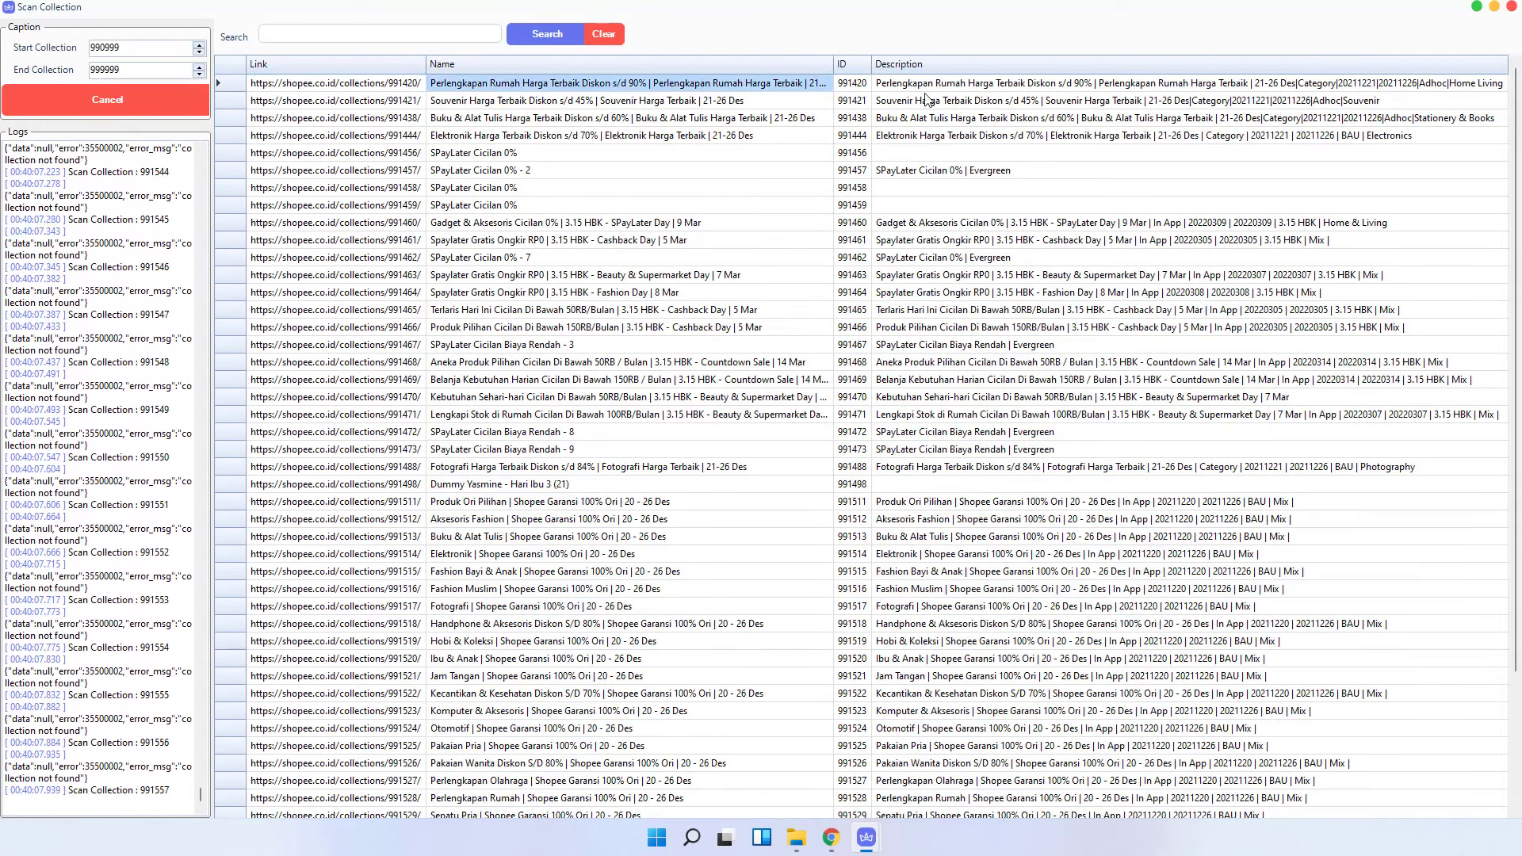
pyautogui.click(713, 291)
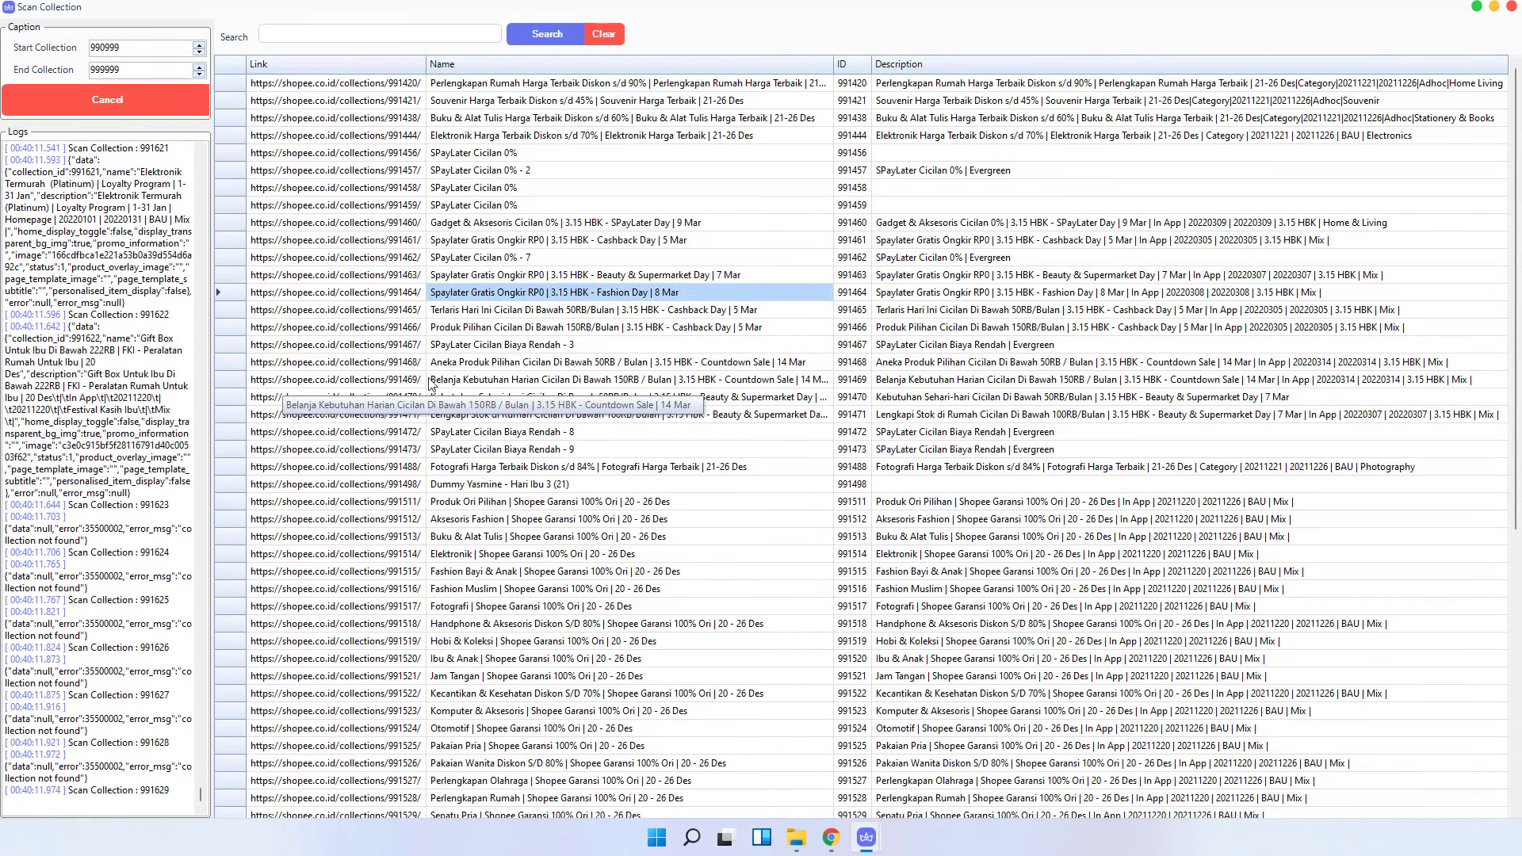
pyautogui.click(396, 369)
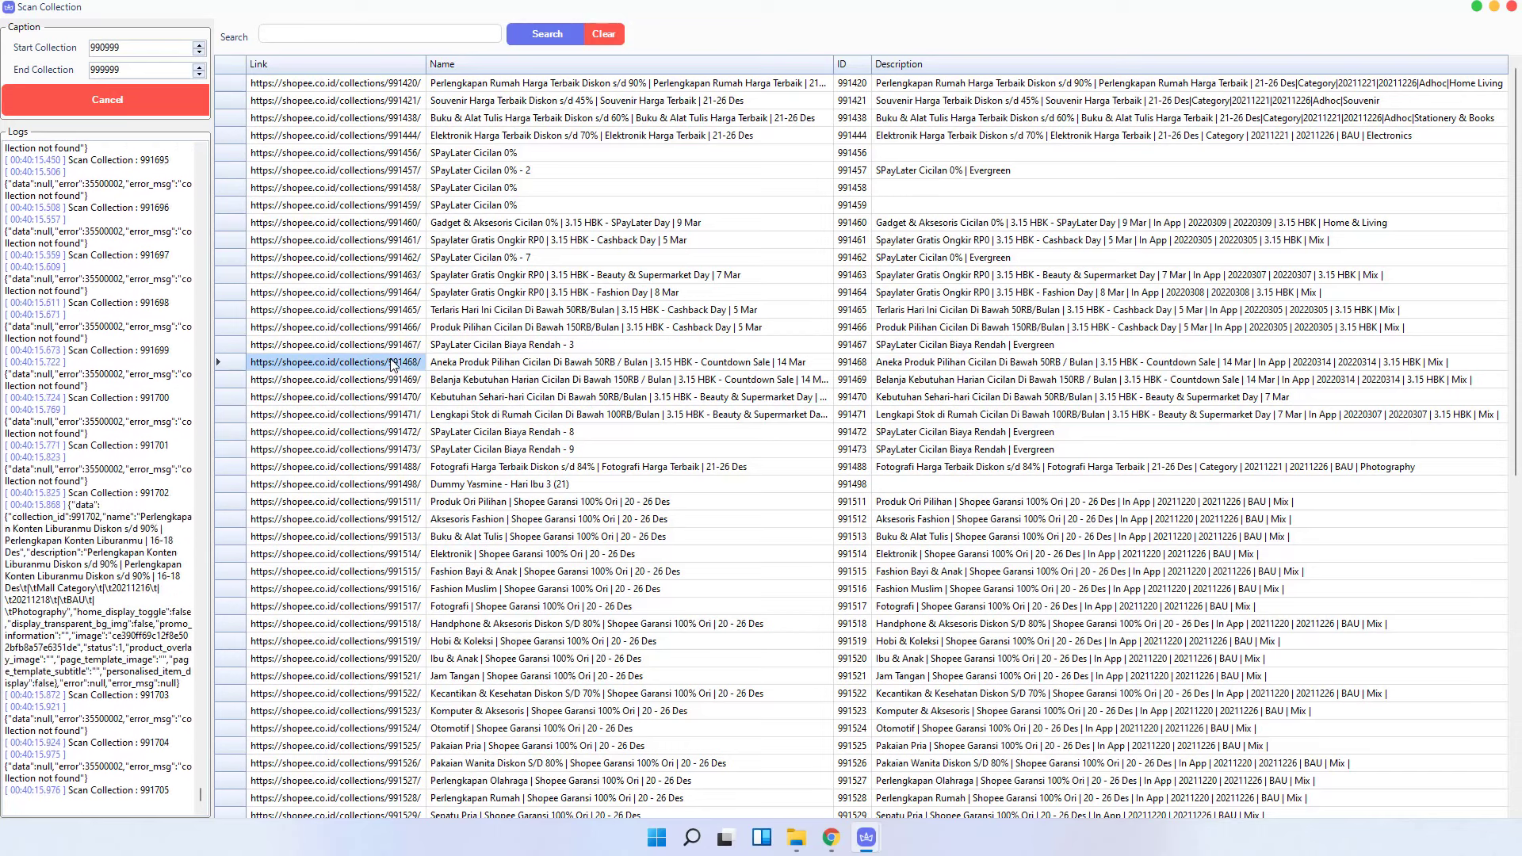
pyautogui.moveTo(830, 837)
pyautogui.click(830, 797)
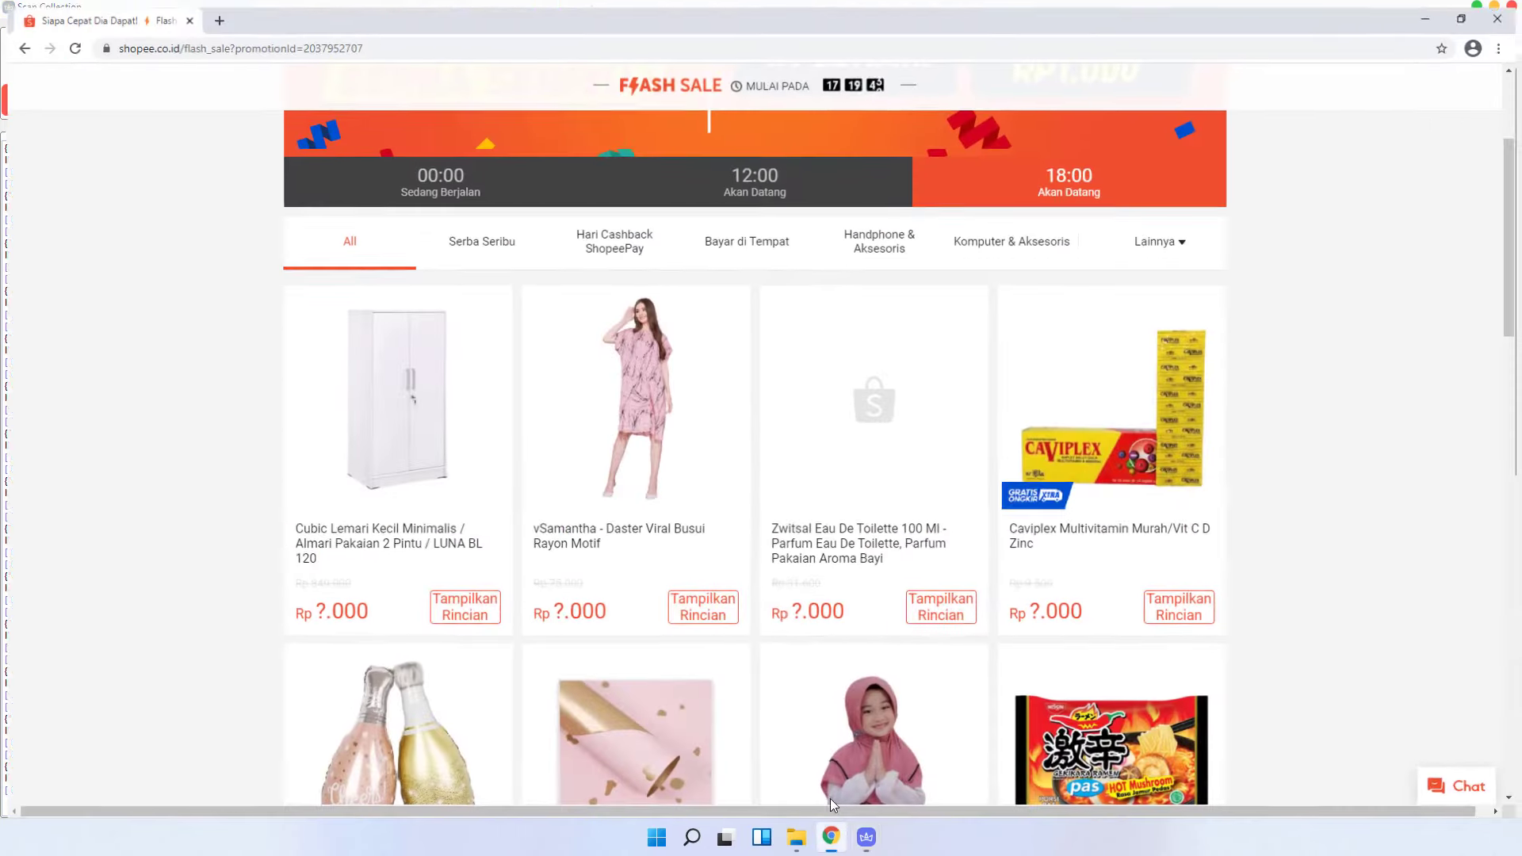
pyautogui.click(424, 44)
pyautogui.write('https://shopee.co.id/collections/991468/')
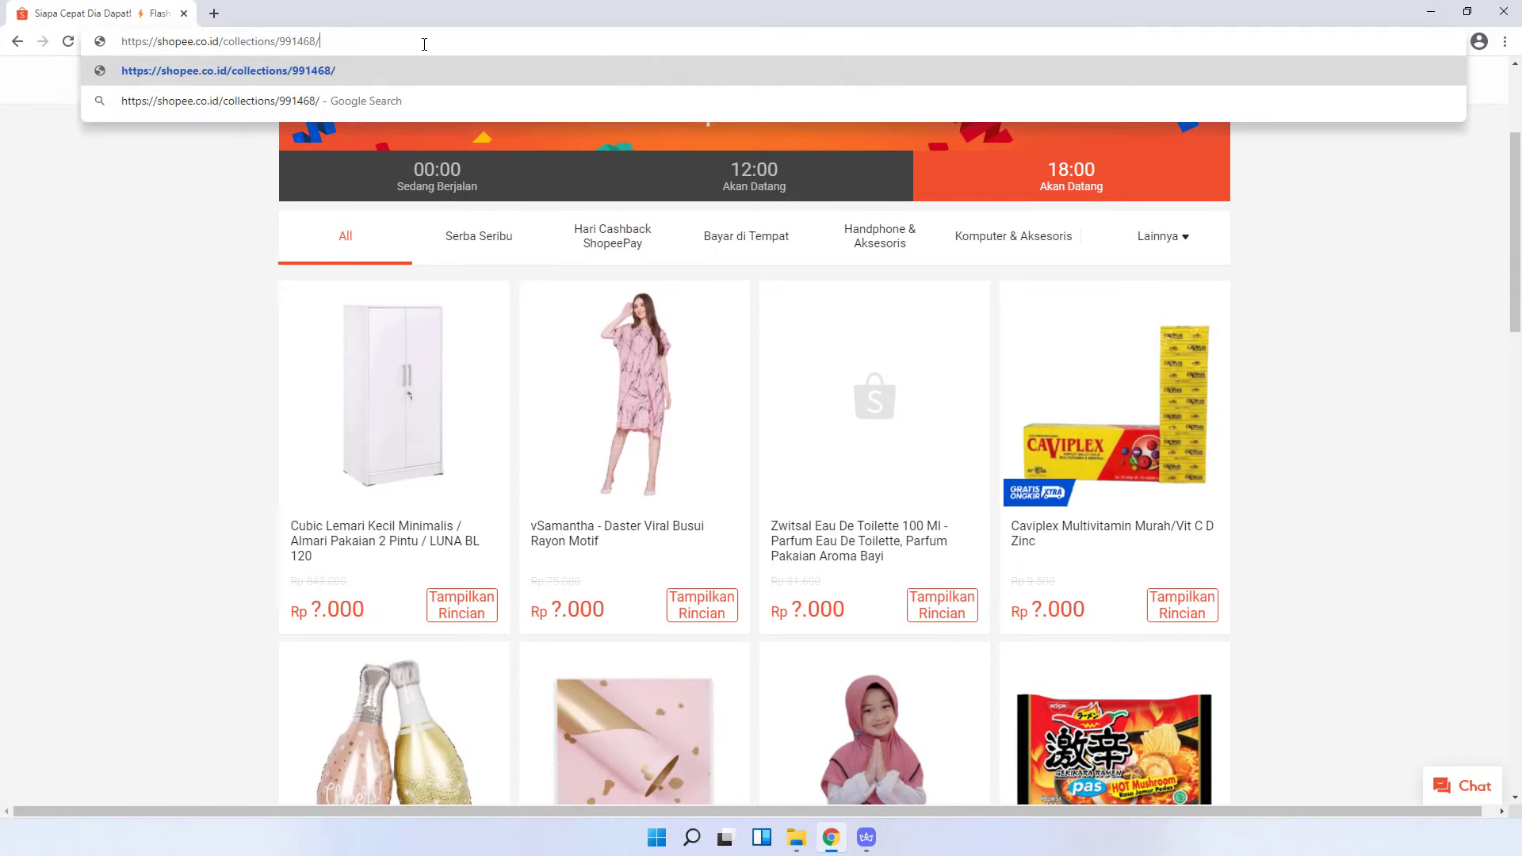